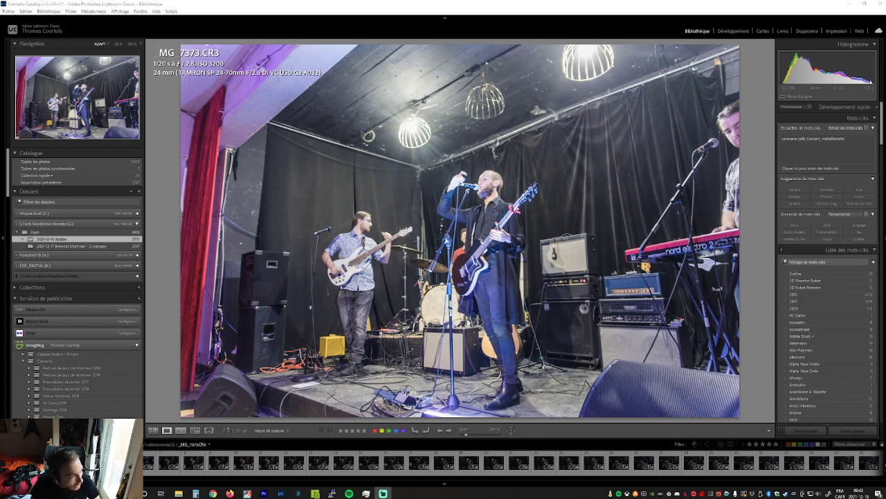
Return to Lightroom Classic and try the rejected flag on photo _MG_7373.CR3
{"action": "key", "text": "alt+Tab"}
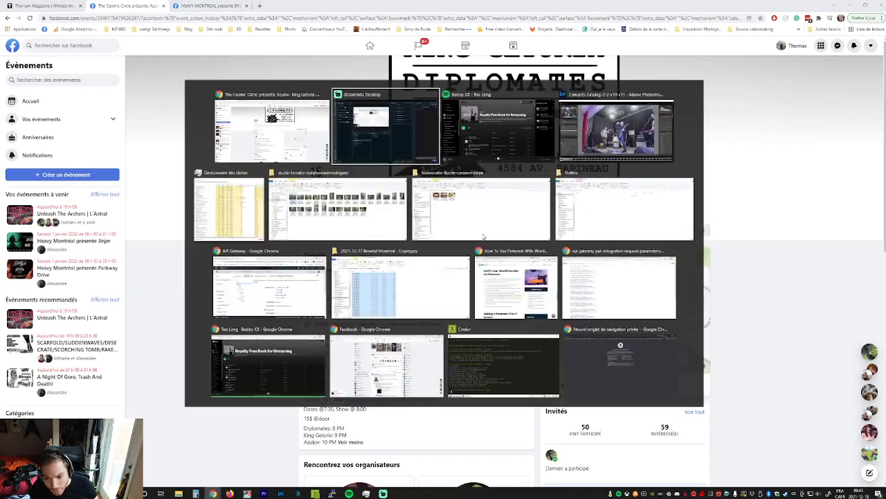
{"action": "left_click", "coordinate": [281, 492]}
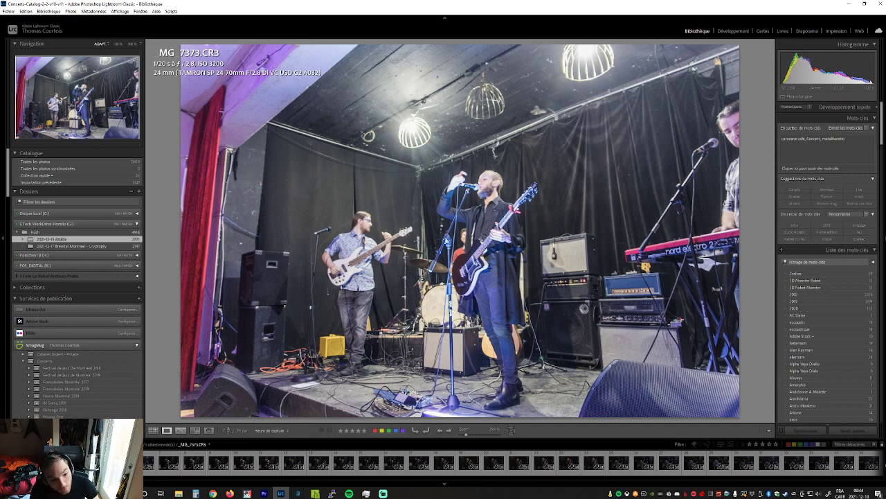
{"action": "key", "text": "x"}
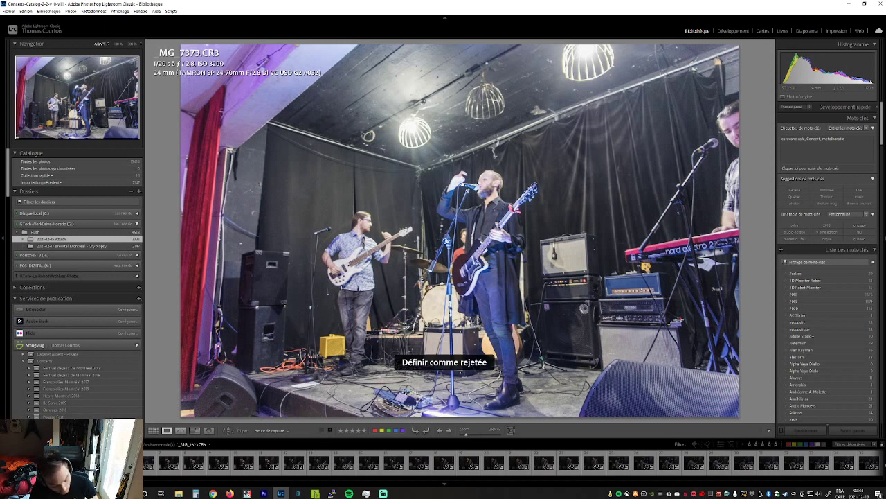
{"action": "key", "text": "ctrl+z"}
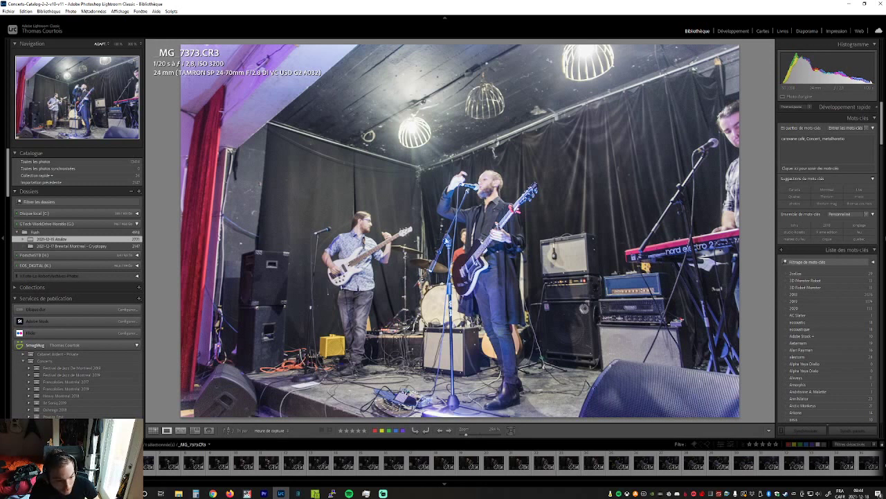
Flag photos _MG_7373.CR3, _MG_7374.CR3 and _MG_7375.CR3 as rejected
{"action": "key", "text": "x"}
{"action": "key", "text": "Right"}
{"action": "key", "text": "x"}
{"action": "key", "text": "Right"}
{"action": "key", "text": "x"}
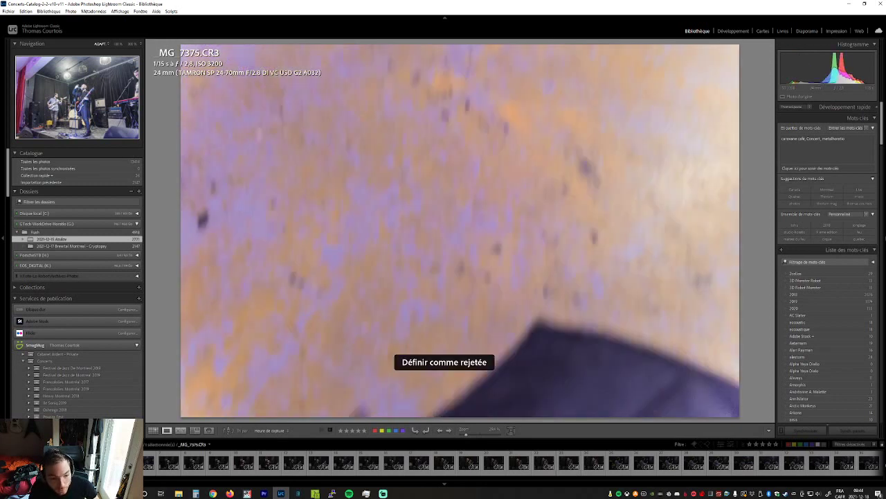
Compare the wide stage shots _MG_7376.CR3 to _MG_7378.CR3 and reject _MG_7377.CR3 and _MG_7378.CR3
{"action": "key", "text": "Right"}
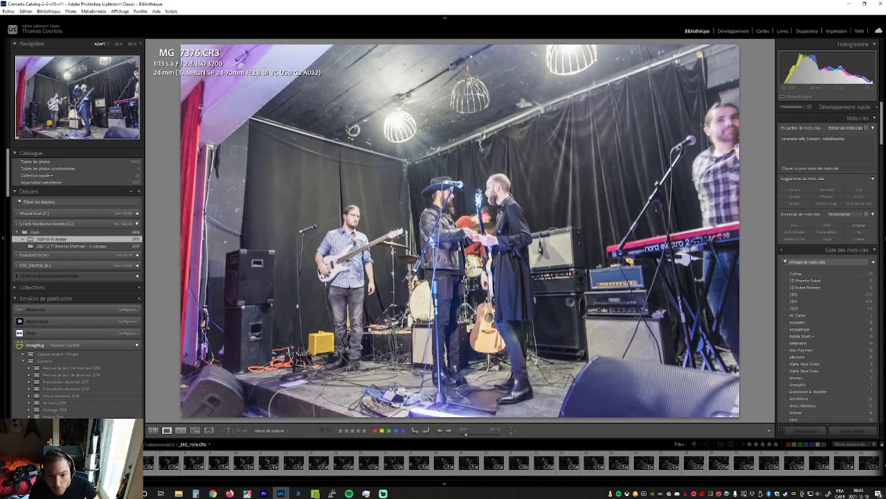
{"action": "key", "text": "Right"}
{"action": "key", "text": "Right"}
{"action": "key", "text": "Left"}
{"action": "key", "text": "x"}
{"action": "key", "text": "Right"}
{"action": "key", "text": "x"}
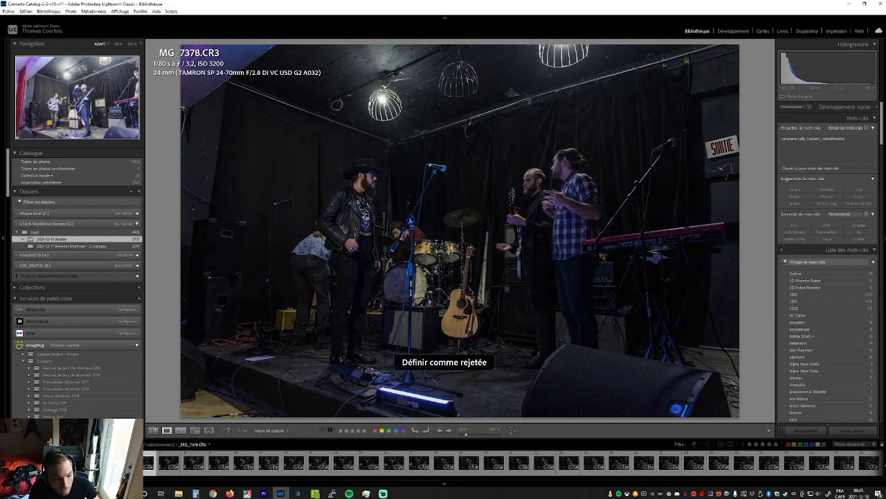
Compare _MG_7379.CR3 with _MG_7380.CR3 and flag _MG_7379.CR3 as rejected
{"action": "key", "text": "Right"}
{"action": "key", "text": "Right"}
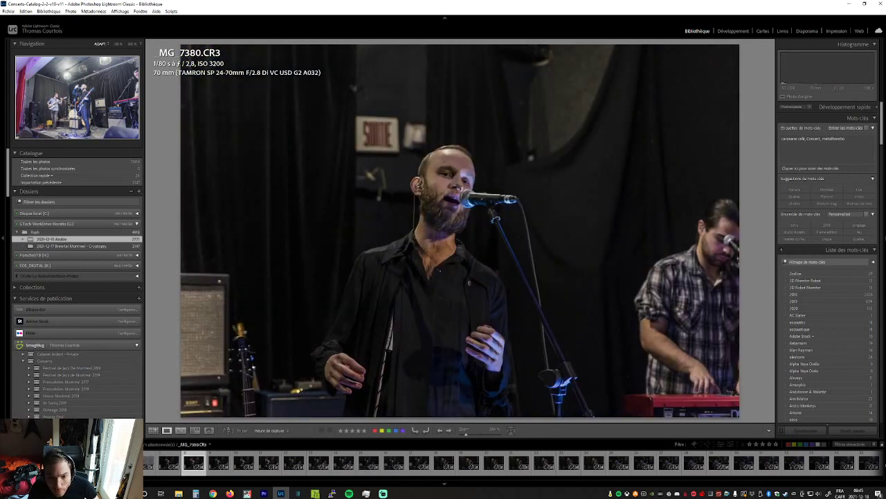
{"action": "key", "text": "Left"}
{"action": "key", "text": "Right"}
{"action": "key", "text": "Left"}
{"action": "key", "text": "Right"}
{"action": "key", "text": "Left"}
{"action": "key", "text": "Right"}
{"action": "key", "text": "x"}
{"action": "key", "text": "Right"}
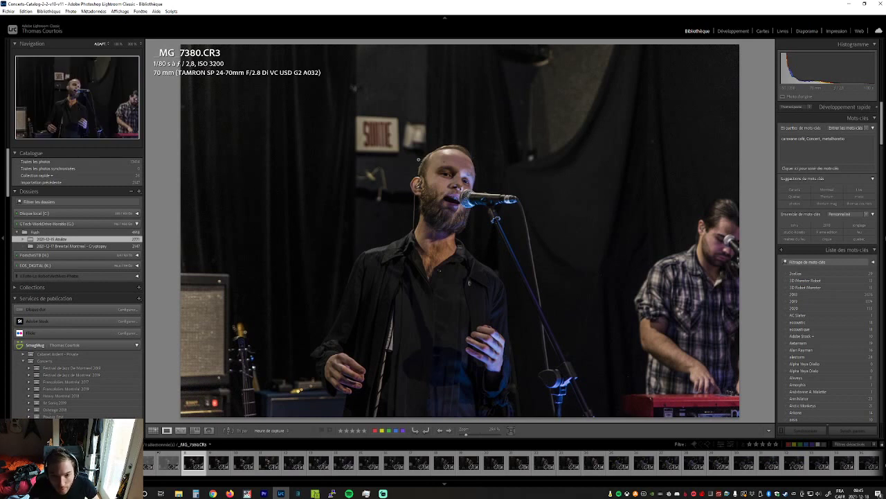
Review the similar vocalist shots _MG_7381.CR3 to _MG_7383.CR3 and flag them as rejected
{"action": "key", "text": "Right"}
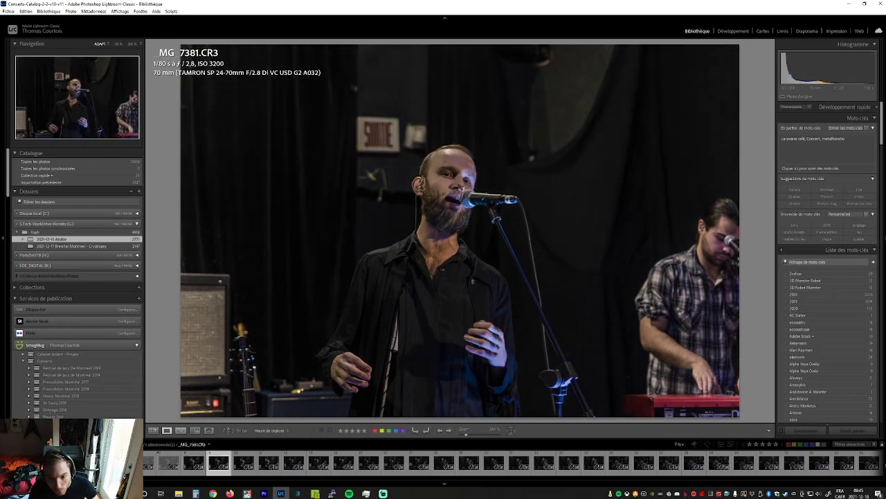
{"action": "key", "text": "Right"}
{"action": "key", "text": "x"}
{"action": "key", "text": "Right"}
{"action": "key", "text": "x"}
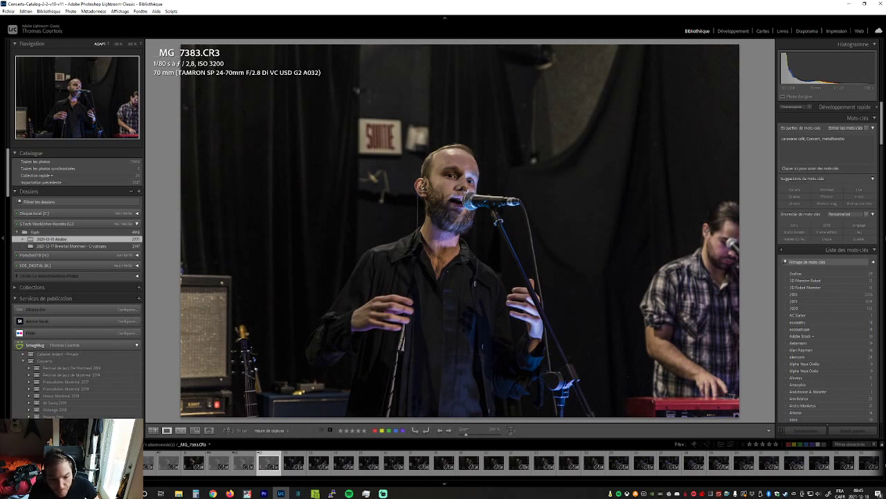
Compare _MG_7384.CR3 with the guitar shots following it and reject _MG_7385.CR3 through _MG_7387.CR3
{"action": "key", "text": "Right"}
{"action": "key", "text": "Right"}
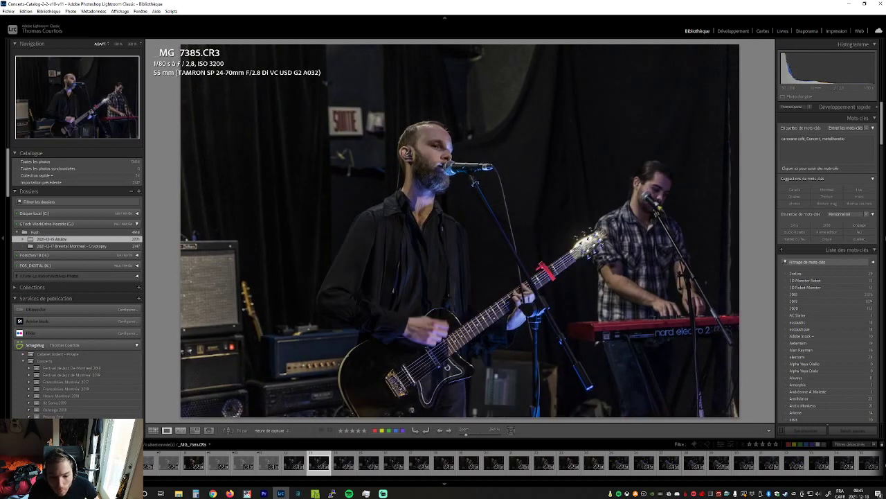
{"action": "key", "text": "Left"}
{"action": "key", "text": "Right"}
{"action": "key", "text": "x"}
{"action": "key", "text": "Right"}
{"action": "key", "text": "Right"}
{"action": "key", "text": "x"}
Compare _MG_7388.CR3 with _MG_7384.CR3 and flag _MG_7388.CR3 as rejected
{"action": "key", "text": "Right"}
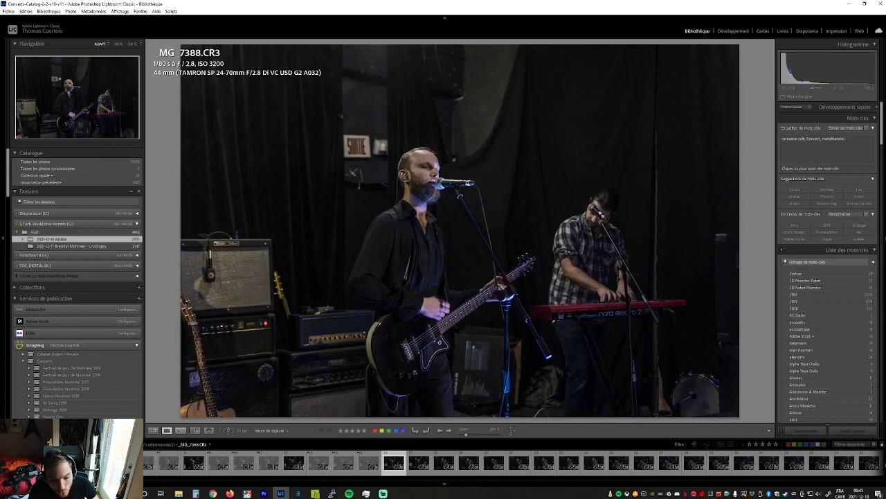
{"action": "key", "text": "Left"}
{"action": "key", "text": "Left"}
{"action": "key", "text": "Left"}
{"action": "key", "text": "Left"}
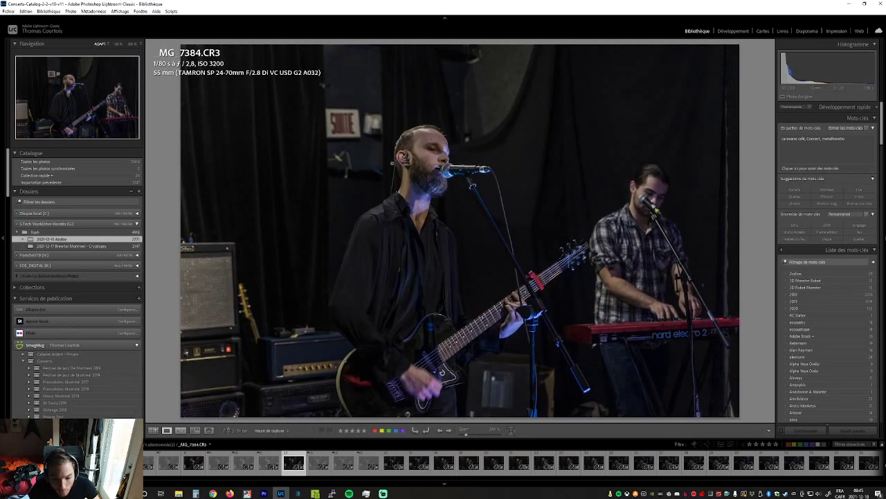
{"action": "left_click", "coordinate": [395, 463]}
{"action": "left_click", "coordinate": [295, 462]}
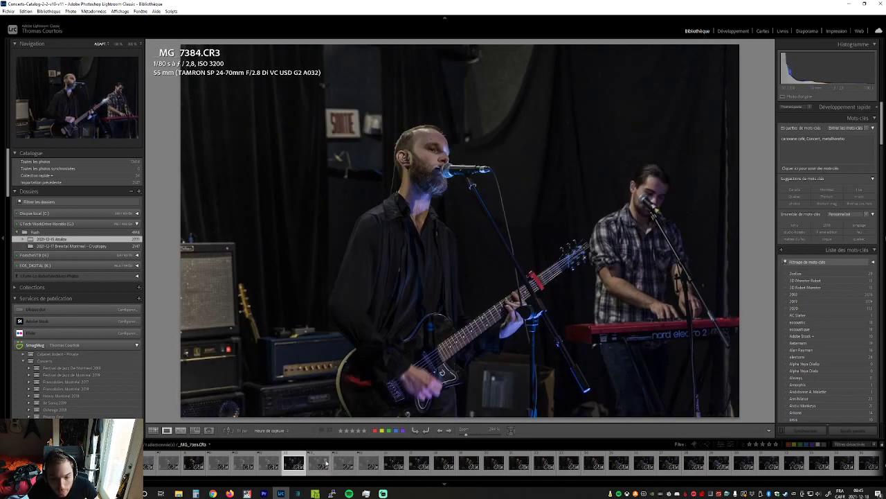
{"action": "left_click", "coordinate": [392, 461]}
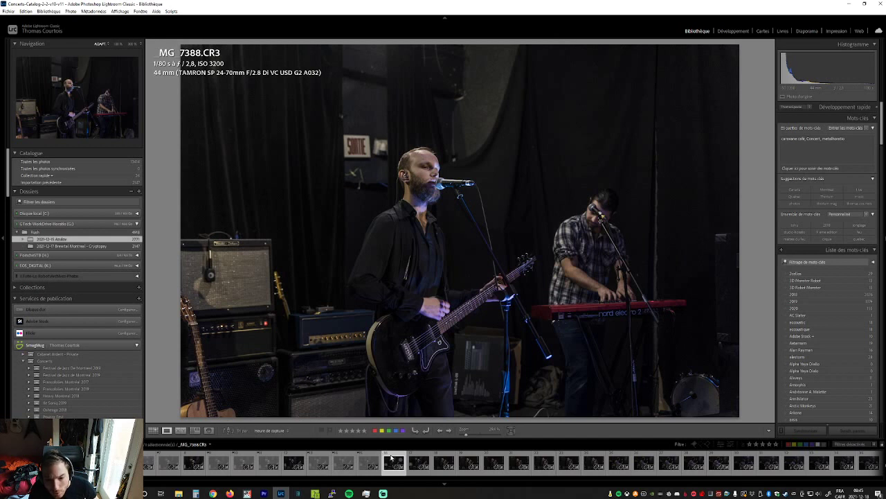
{"action": "key", "text": "x"}
Examine and compare the singer-and-keyboardist shots from _MG_7389.CR3 to _MG_7394.CR3
{"action": "key", "text": "Right"}
{"action": "key", "text": "Left"}
{"action": "key", "text": "Right"}
{"action": "key", "text": "Right"}
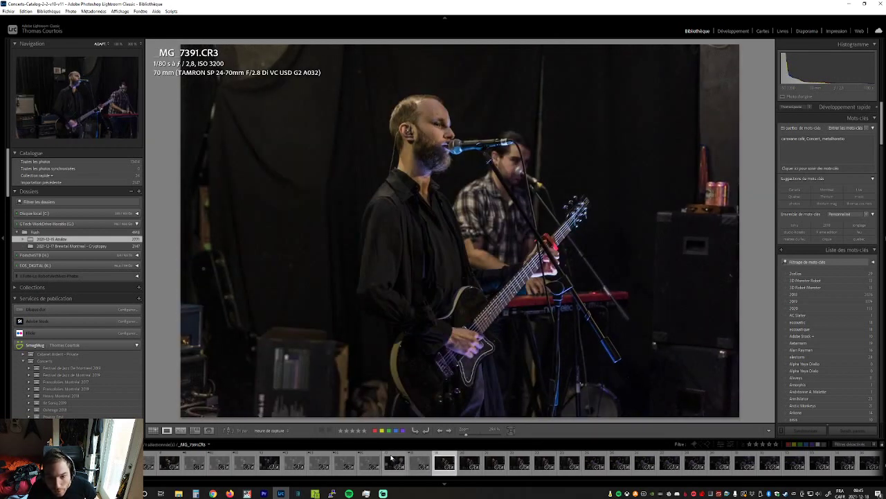
{"action": "key", "text": "Right"}
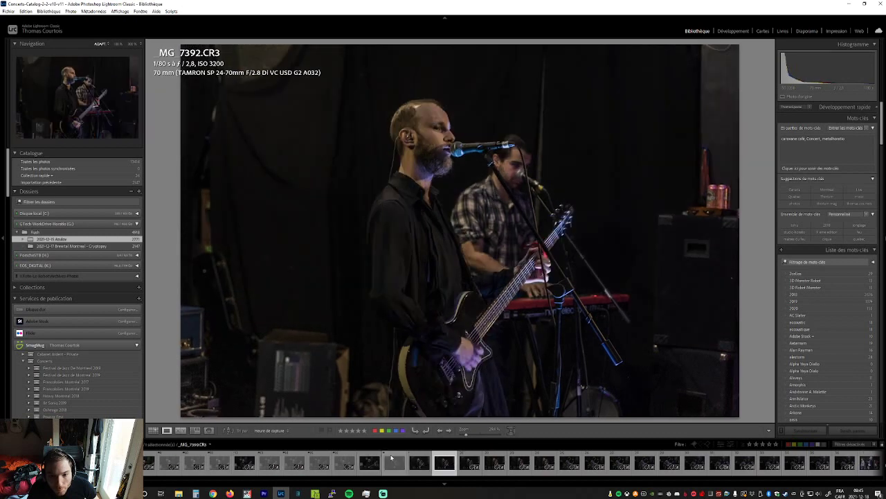
{"action": "key", "text": "Right"}
{"action": "key", "text": "Right"}
{"action": "key", "text": "Left"}
{"action": "key", "text": "Right"}
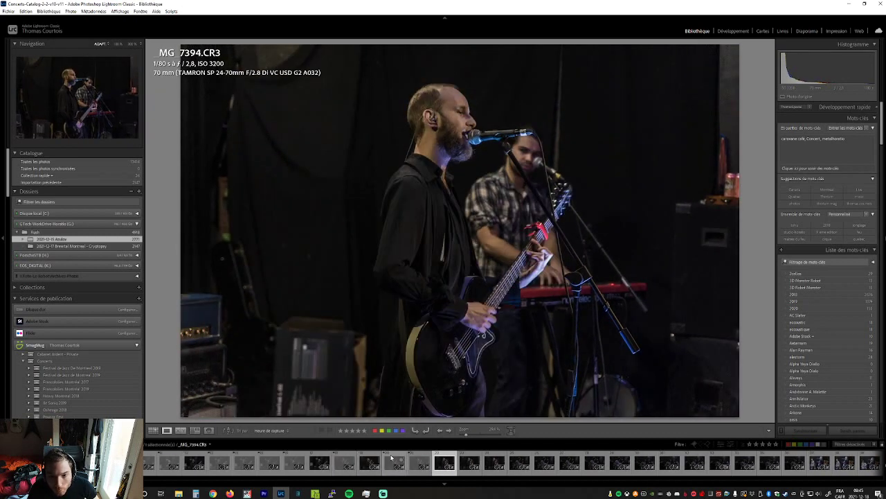
Compare _MG_7395.CR3 with _MG_7394.CR3 and flag _MG_7395.CR3 as rejected
{"action": "key", "text": "Right"}
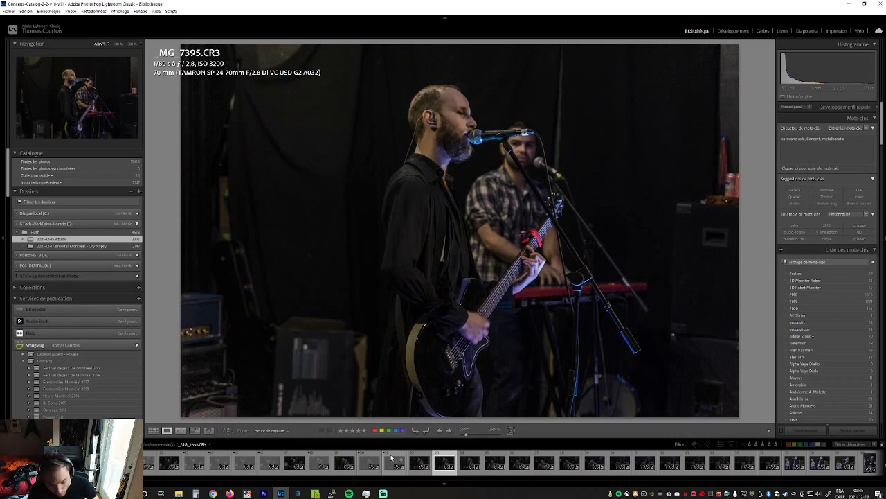
{"action": "key", "text": "Left"}
{"action": "key", "text": "Right"}
{"action": "key", "text": "x"}
{"action": "key", "text": "Right"}
Compare the bassist close-ups leading up to _MG_7400.CR3 and flag two of them as rejected
{"action": "key", "text": "Right"}
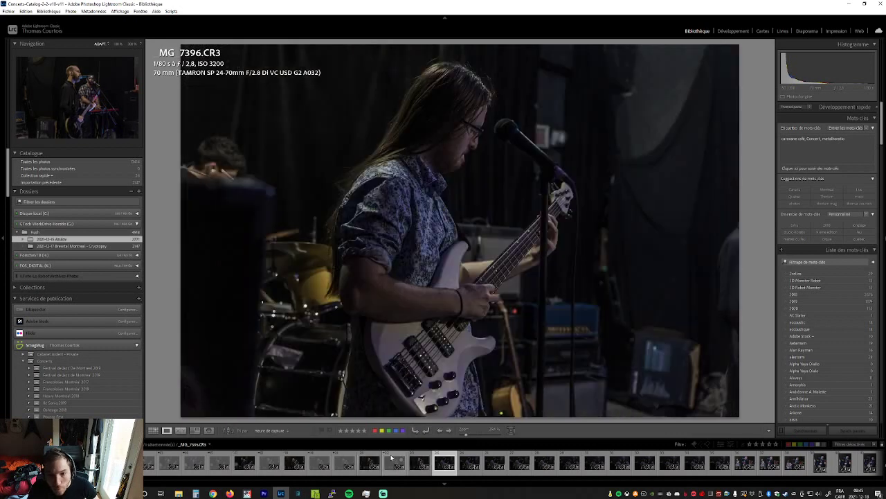
{"action": "key", "text": "Right"}
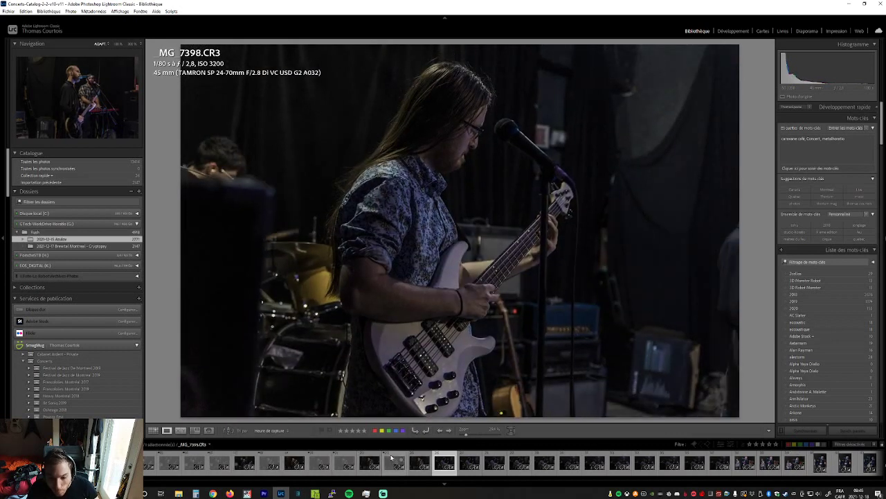
{"action": "key", "text": "Left"}
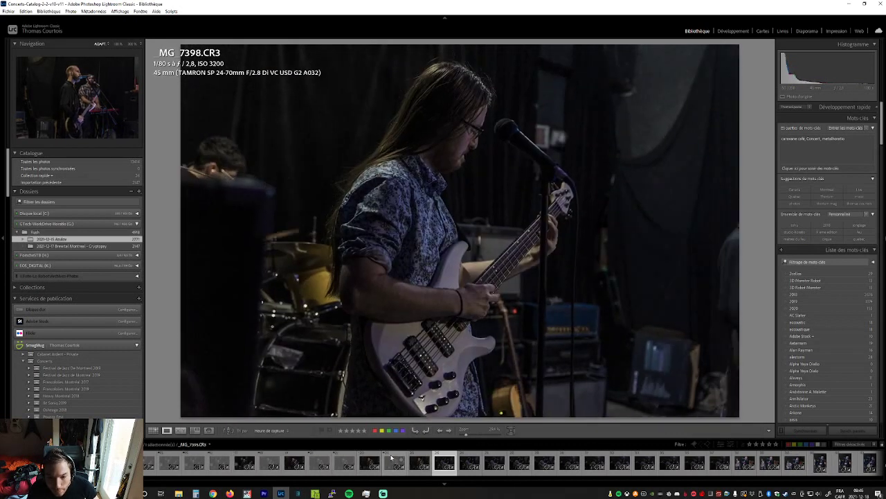
{"action": "key", "text": "Right"}
{"action": "key", "text": "x"}
{"action": "key", "text": "Right"}
{"action": "key", "text": "x"}
{"action": "key", "text": "Right"}
{"action": "key", "text": "Right"}
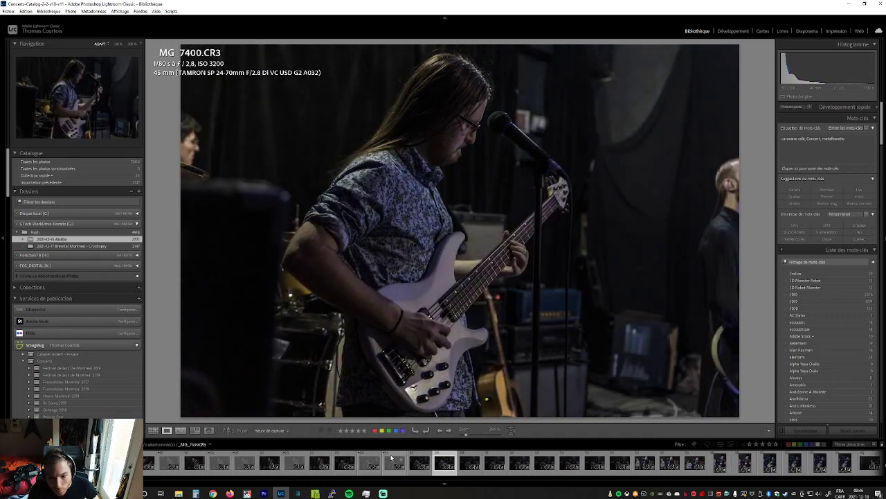
Review the wider bassist shots starting at _MG_7401.CR3 and reject _MG_7401.CR3 and one further shot
{"action": "key", "text": "Right"}
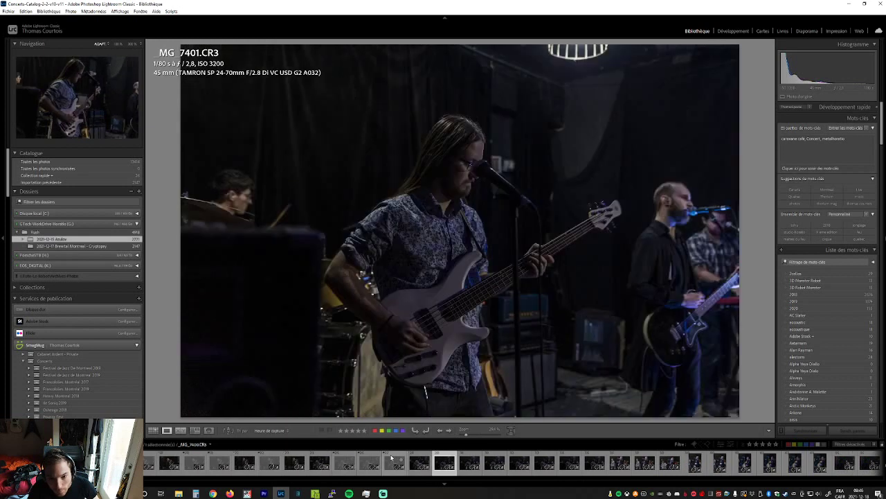
{"action": "key", "text": "x"}
{"action": "key", "text": "Right"}
{"action": "key", "text": "Right"}
{"action": "key", "text": "x"}
{"action": "key", "text": "Left"}
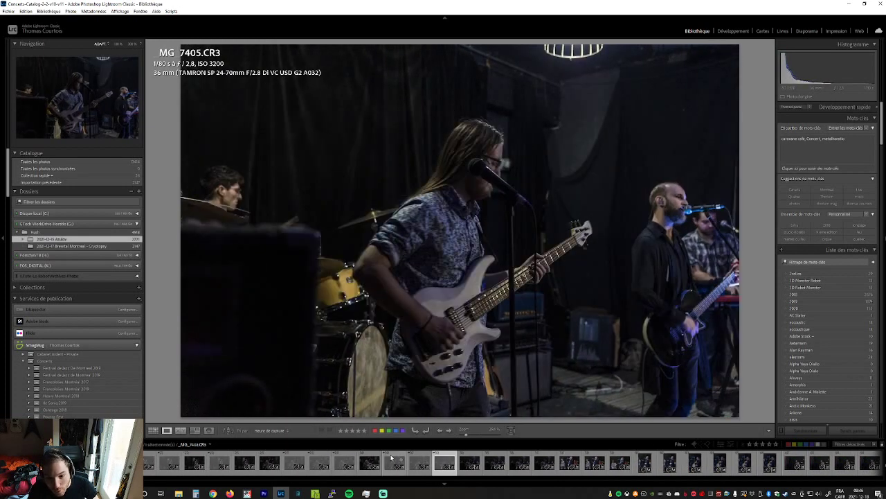
Continue through the wide bassist shots, reject _MG_7407.CR3 and dismiss the ColorMunki notification
{"action": "key", "text": "Right"}
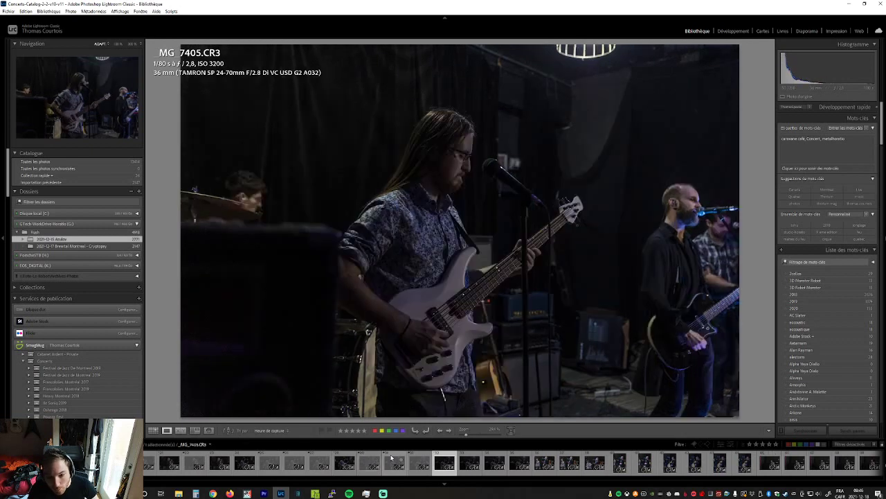
{"action": "key", "text": "Right"}
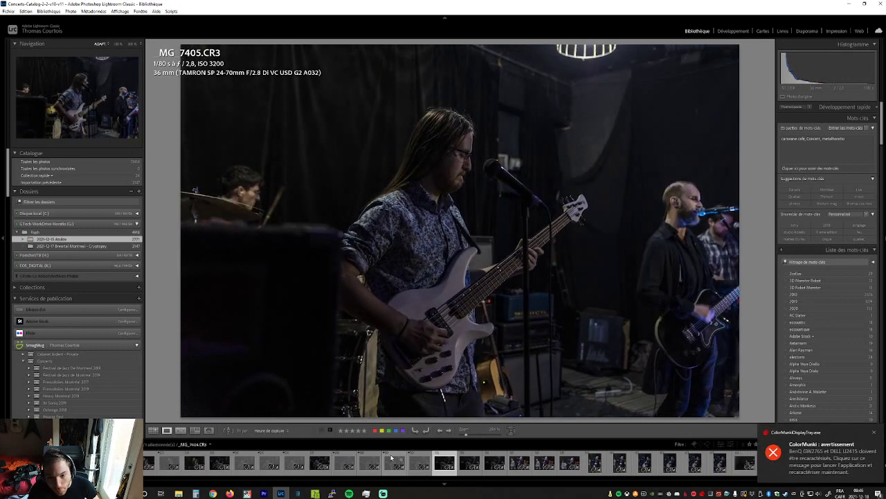
{"action": "key", "text": "Right"}
{"action": "key", "text": "x"}
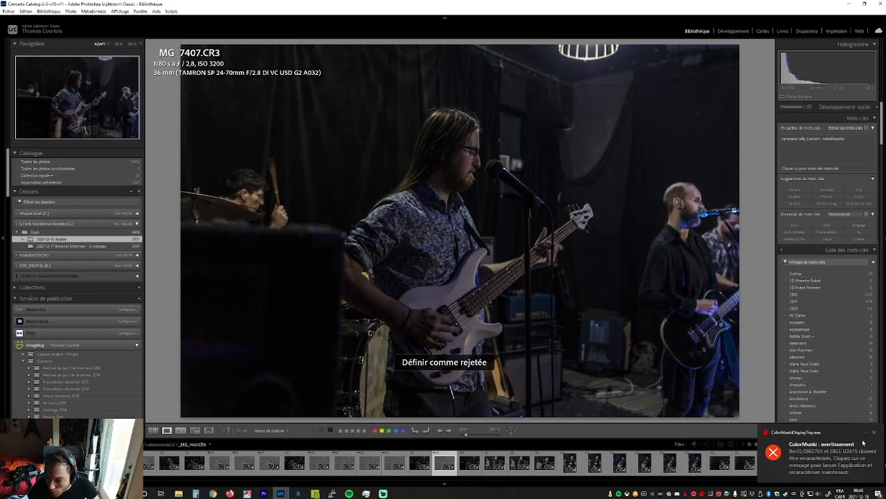
{"action": "left_click", "coordinate": [874, 433]}
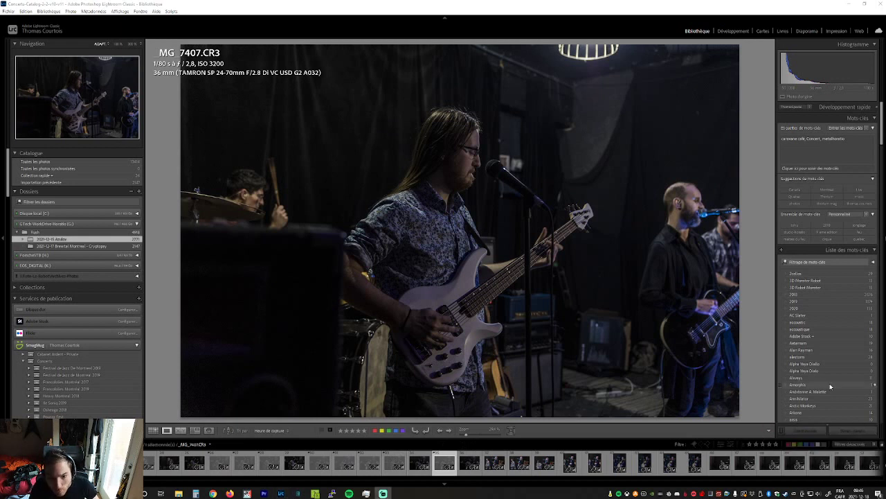
Reject _MG_7408.CR3 and the landscape-format vocalist shot following it
{"action": "left_click", "coordinate": [473, 469]}
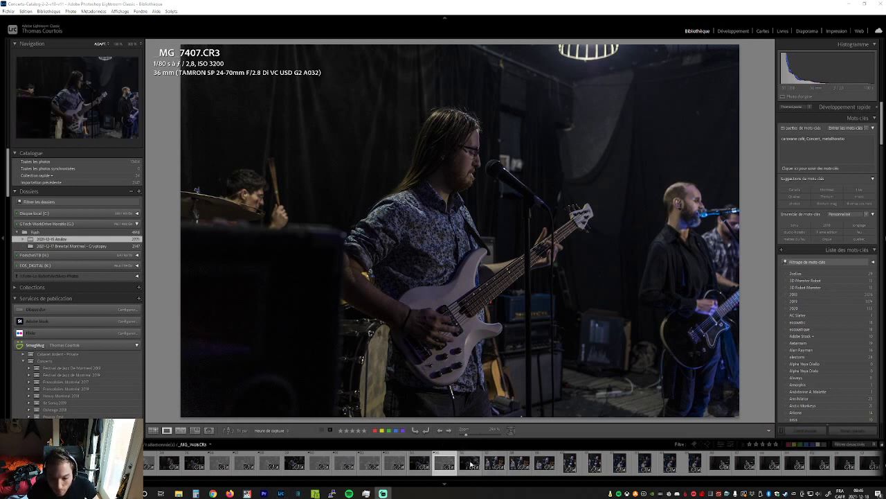
{"action": "key", "text": "x"}
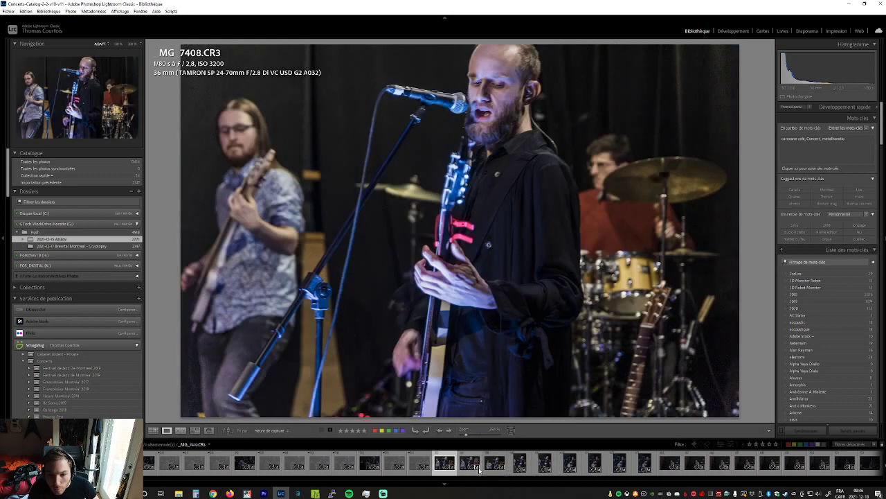
{"action": "key", "text": "x"}
{"action": "key", "text": "Right"}
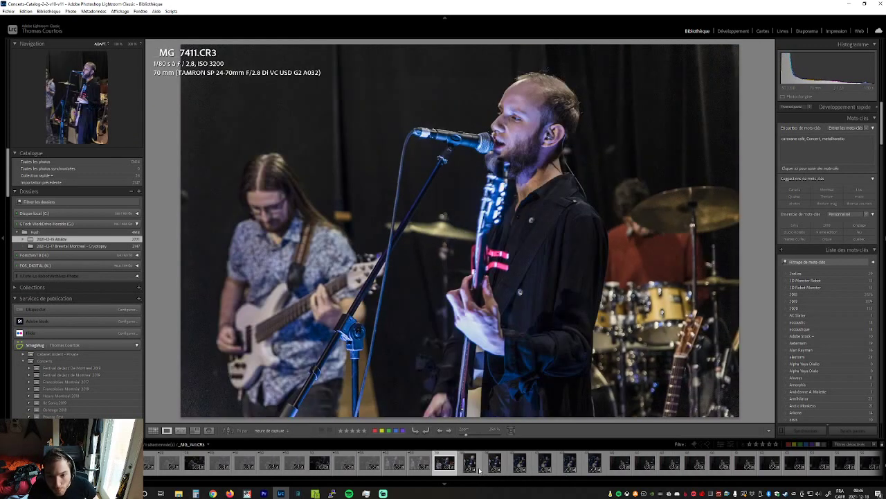
Compare the portrait-format singer shots following _MG_7411.CR3 up to _MG_7416.CR3 and reject _MG_7414.CR3 and _MG_7415.CR3
{"action": "key", "text": "Right"}
{"action": "key", "text": "Left"}
{"action": "key", "text": "Right"}
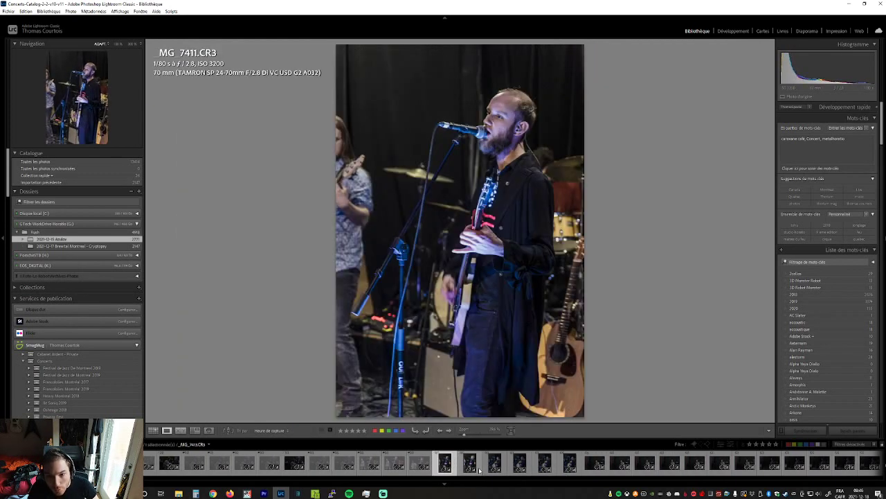
{"action": "key", "text": "Right"}
{"action": "key", "text": "Right"}
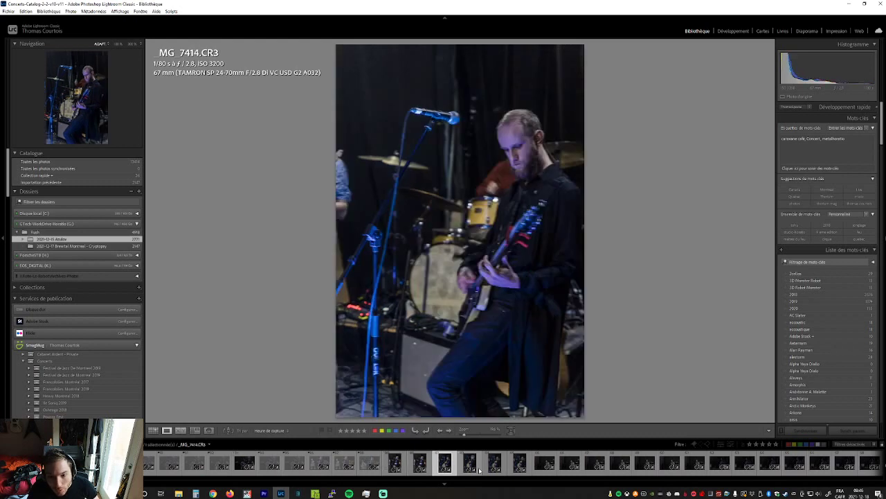
{"action": "key", "text": "Right"}
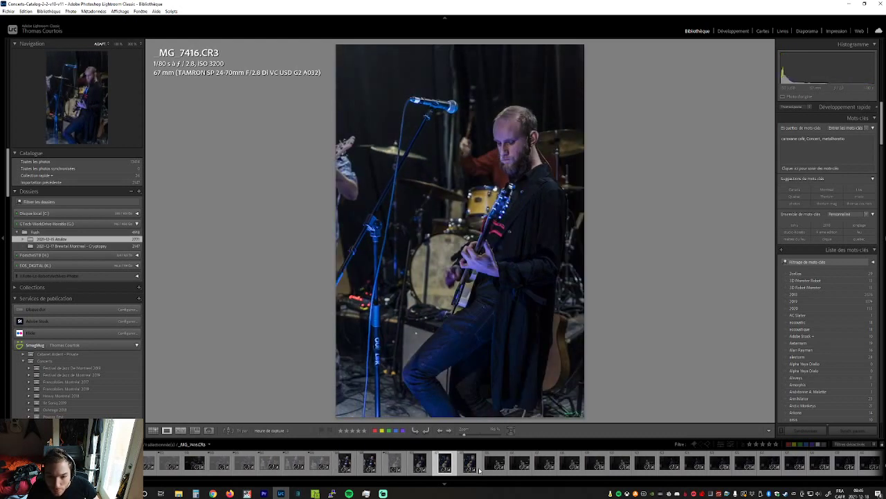
{"action": "key", "text": "Left"}
{"action": "key", "text": "Right"}
{"action": "key", "text": "Right"}
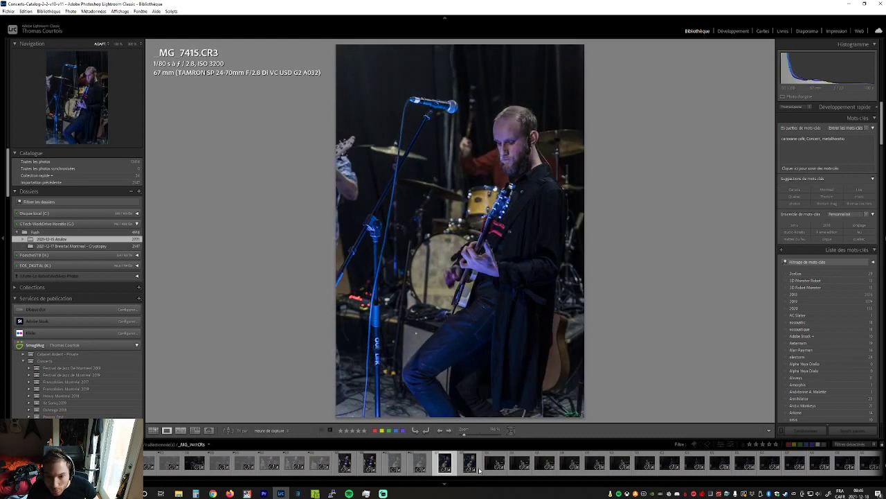
Go through the remaining shots between _MG_7416.CR3 and _MG_7422.CR3 and flag the unwanted ones as rejected
{"action": "key", "text": "x"}
{"action": "key", "text": "Right"}
{"action": "key", "text": "Right"}
{"action": "key", "text": "x"}
{"action": "key", "text": "Right"}
{"action": "key", "text": "x"}
{"action": "key", "text": "Right"}
{"action": "key", "text": "Right"}
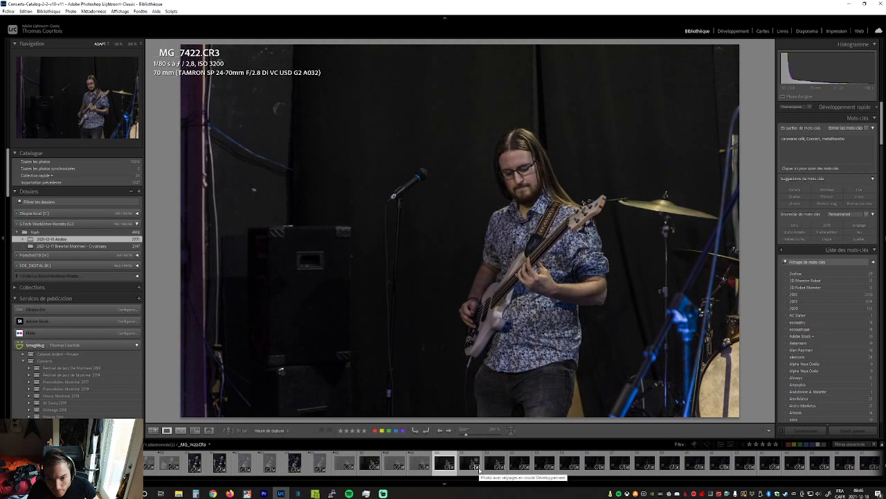
Compare bassist shot _MG_7424.CR3 with keyboardist shot _MG_7425.CR3 and reject _MG_7426.CR3
{"action": "key", "text": "Right"}
{"action": "key", "text": "Right"}
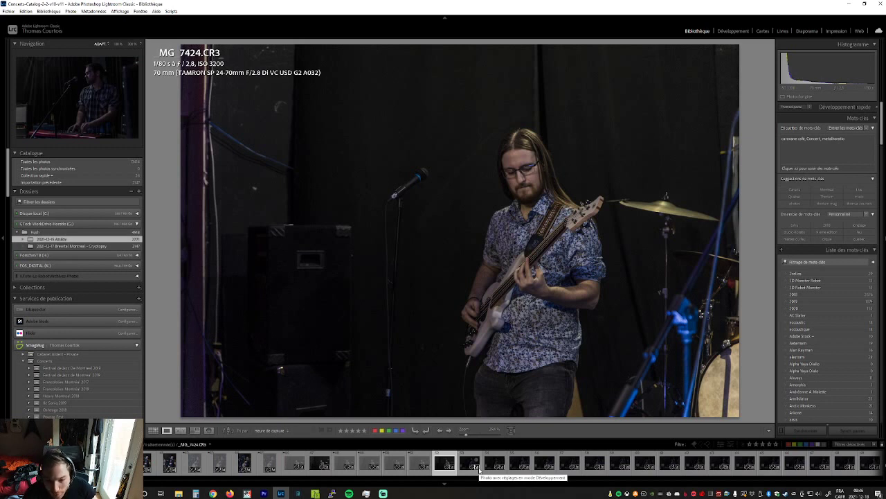
{"action": "key", "text": "Right"}
{"action": "key", "text": "Left"}
{"action": "key", "text": "Right"}
{"action": "key", "text": "Left"}
{"action": "key", "text": "Right"}
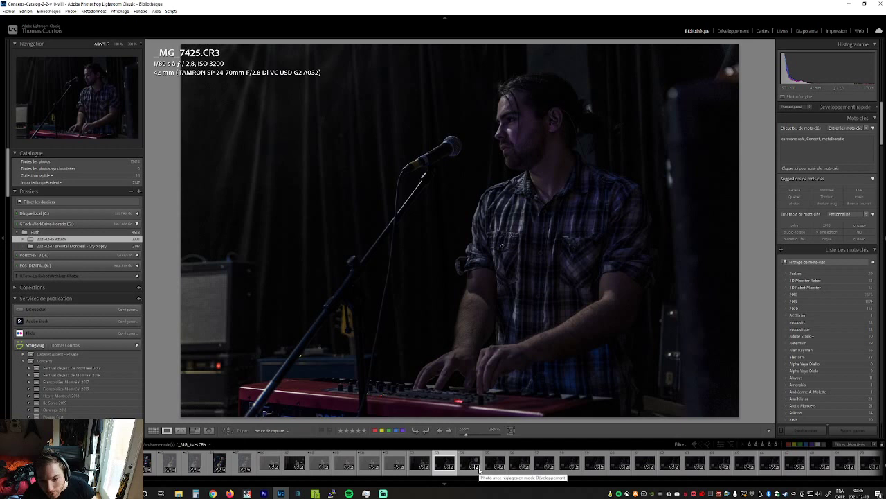
{"action": "key", "text": "Right"}
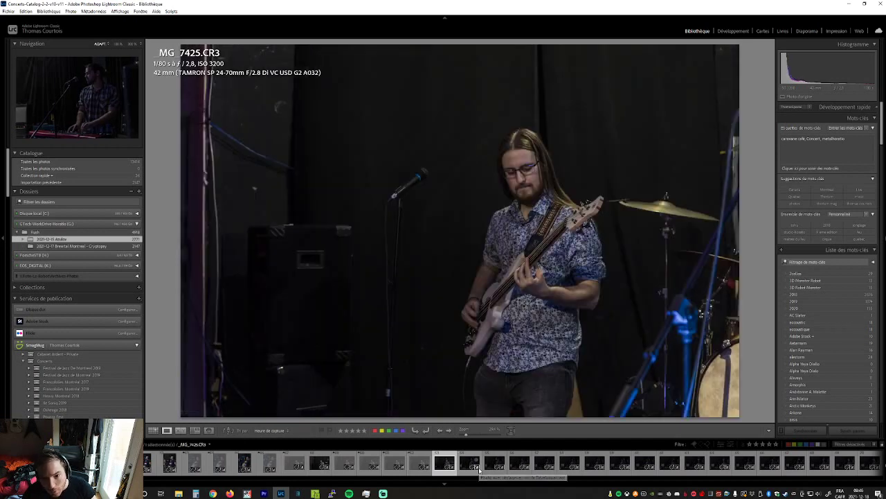
{"action": "key", "text": "Left"}
{"action": "key", "text": "Left"}
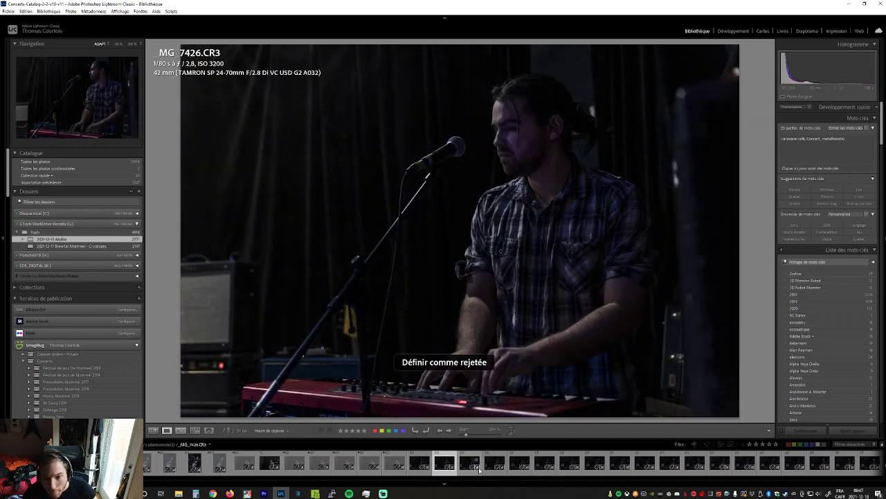
Compare the closer keyboardist shots around _MG_7427.CR3 and flag an unwanted one as rejected
{"action": "key", "text": "Right"}
{"action": "key", "text": "Right"}
{"action": "key", "text": "Left"}
{"action": "key", "text": "Left"}
{"action": "key", "text": "Left"}
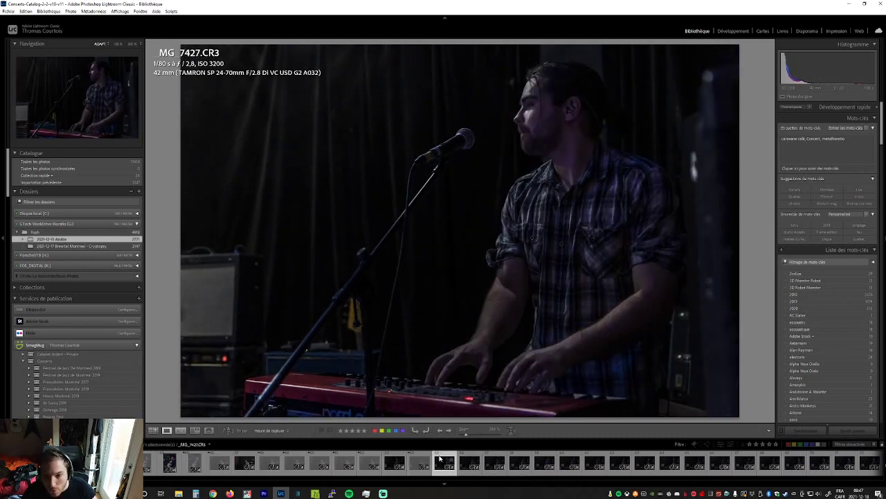
{"action": "key", "text": "Right"}
{"action": "key", "text": "x"}
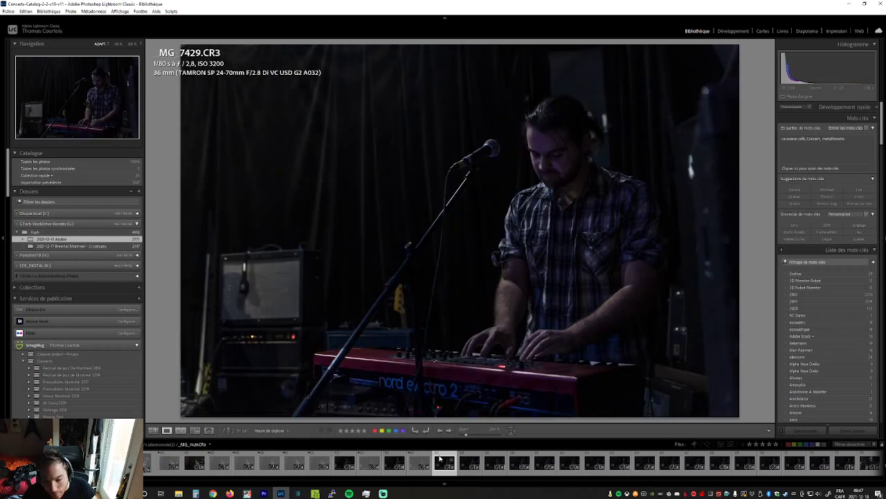
Review the wider keyboardist shots starting at _MG_7429.CR3 and reject _MG_7429.CR3 and _MG_7433.CR3
{"action": "key", "text": "x"}
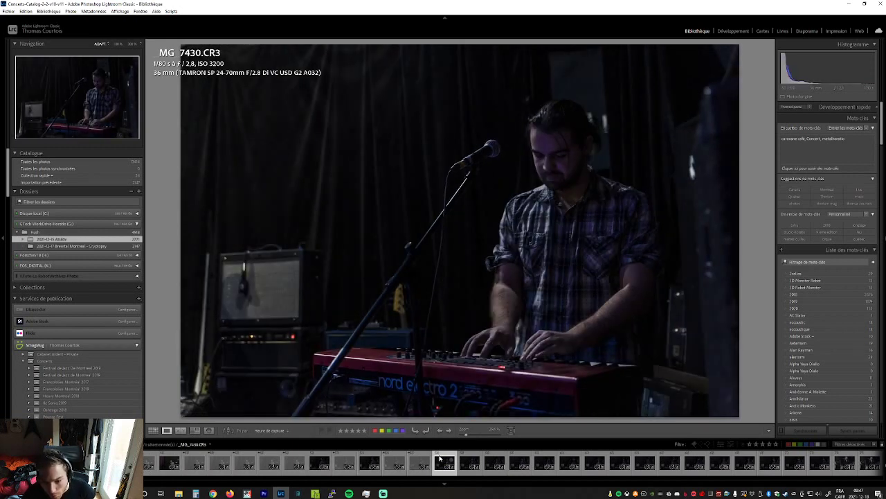
{"action": "key", "text": "Right"}
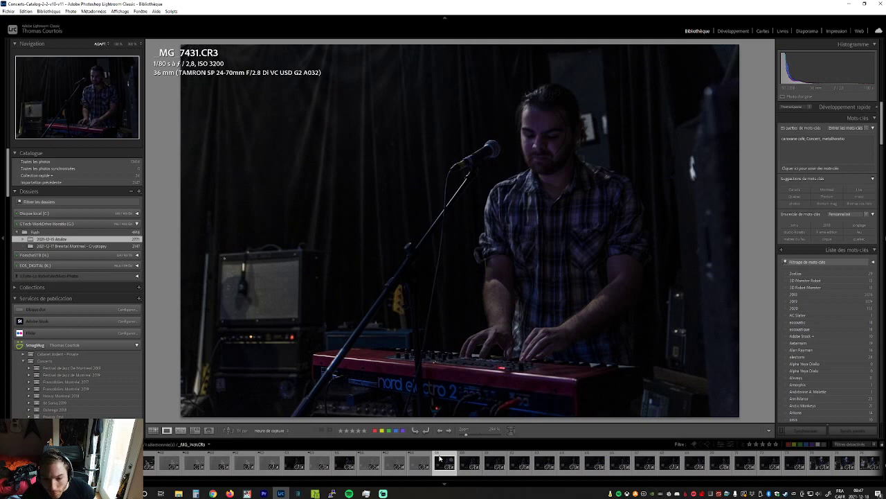
{"action": "key", "text": "Right"}
{"action": "key", "text": "Right"}
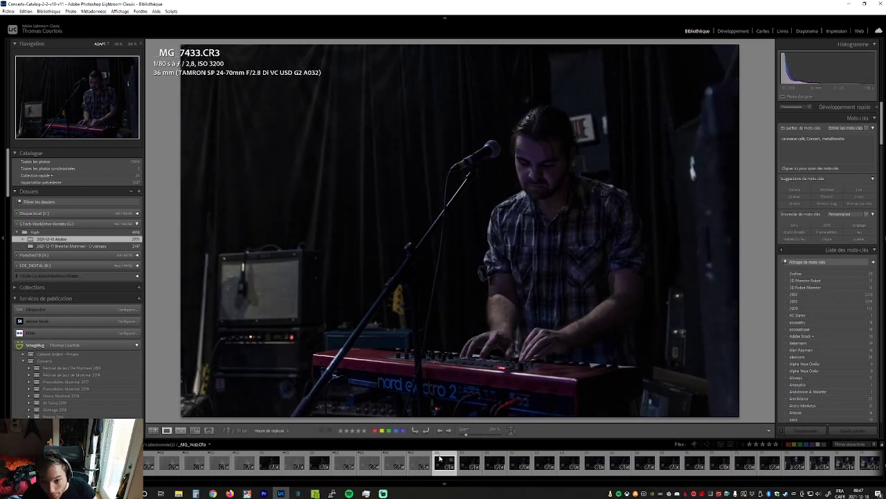
{"action": "key", "text": "x"}
{"action": "key", "text": "x"}
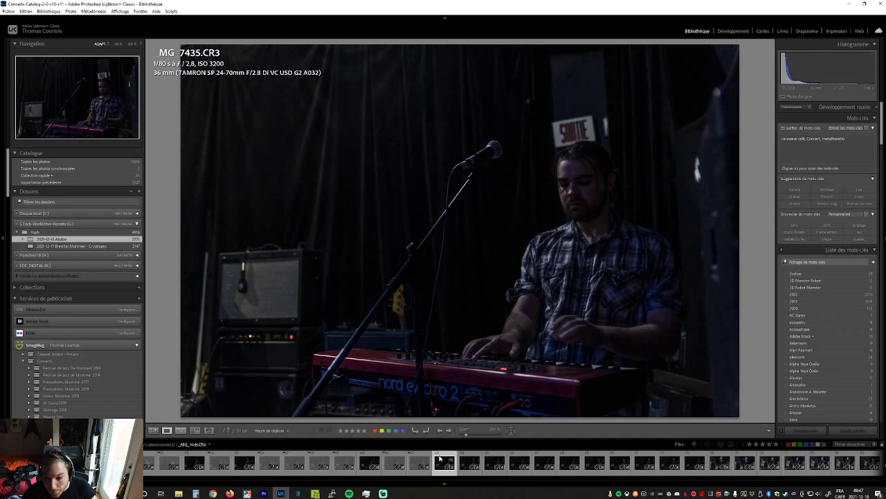
Compare keyboardist shots _MG_7435.CR3 and _MG_7436.CR3, and reject _MG_7436.CR3, _MG_7439.CR3 and _MG_7440.CR3
{"action": "key", "text": "Right"}
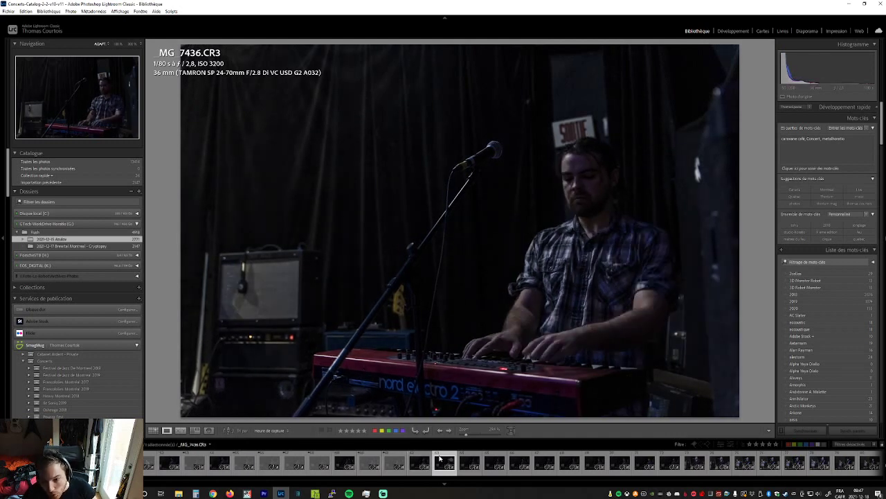
{"action": "key", "text": "x"}
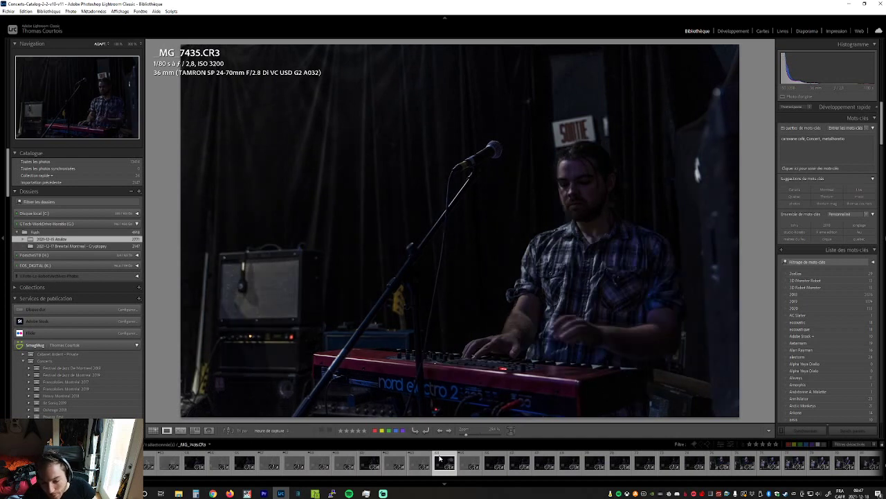
{"action": "key", "text": "x"}
{"action": "key", "text": "Right"}
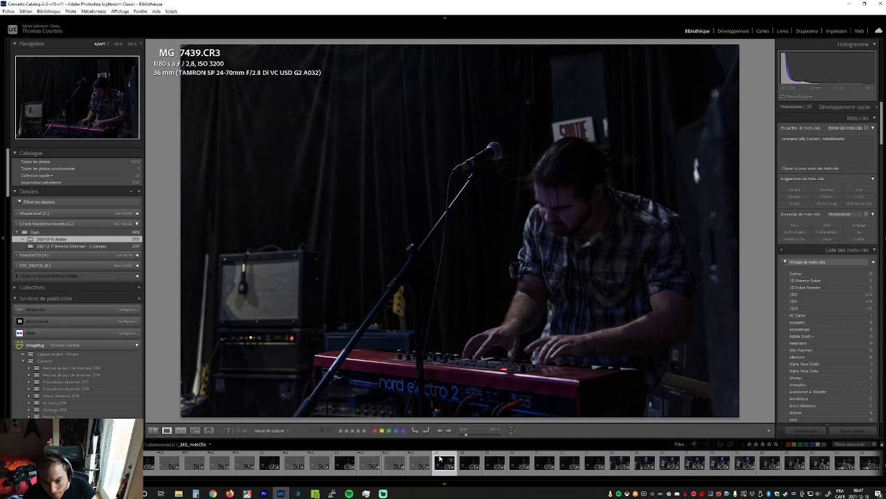
{"action": "key", "text": "x"}
{"action": "key", "text": "x"}
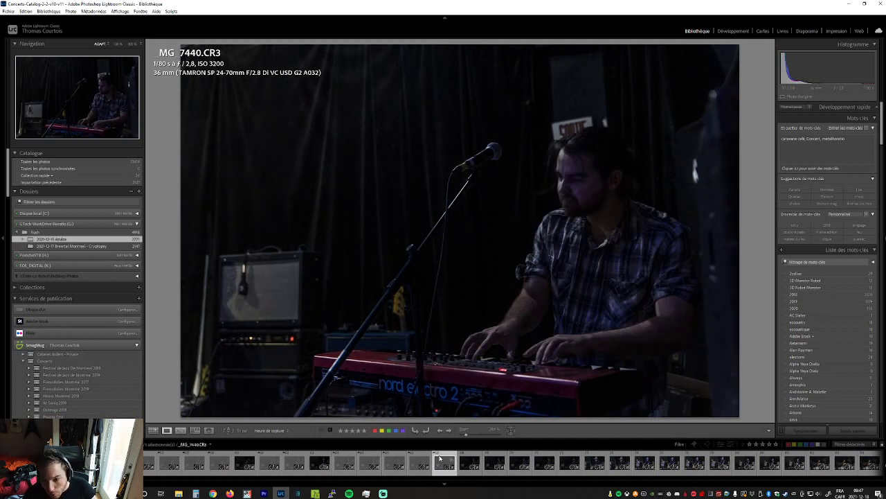
Review the last keyboardist shots from _MG_7441.CR3 to _MG_7445.CR3 and reject _MG_7443.CR3
{"action": "key", "text": "Right"}
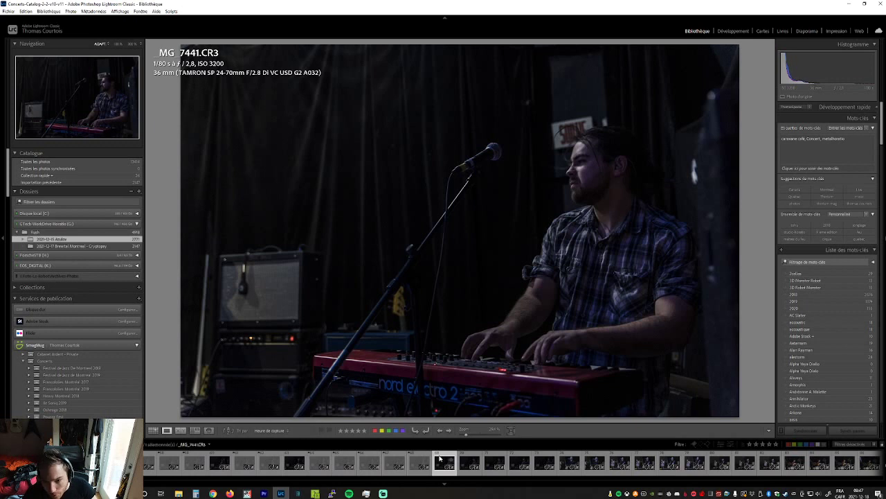
{"action": "key", "text": "Right"}
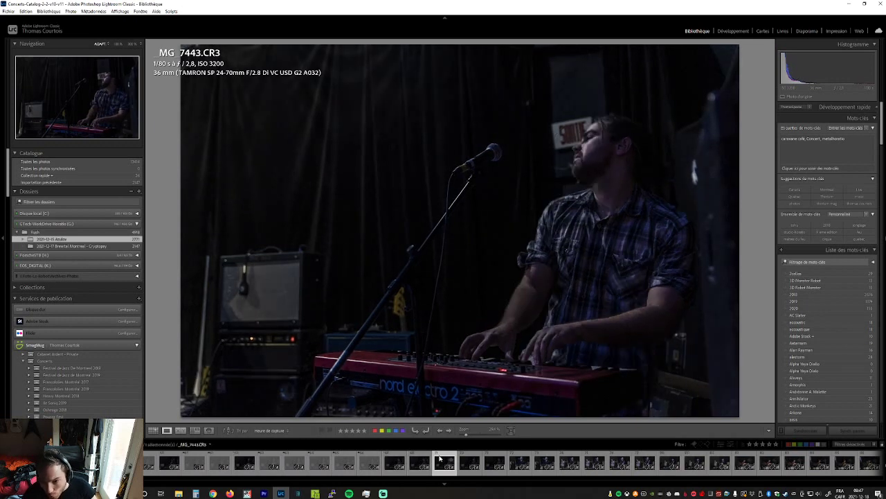
{"action": "key", "text": "x"}
{"action": "key", "text": "Right"}
{"action": "key", "text": "Right"}
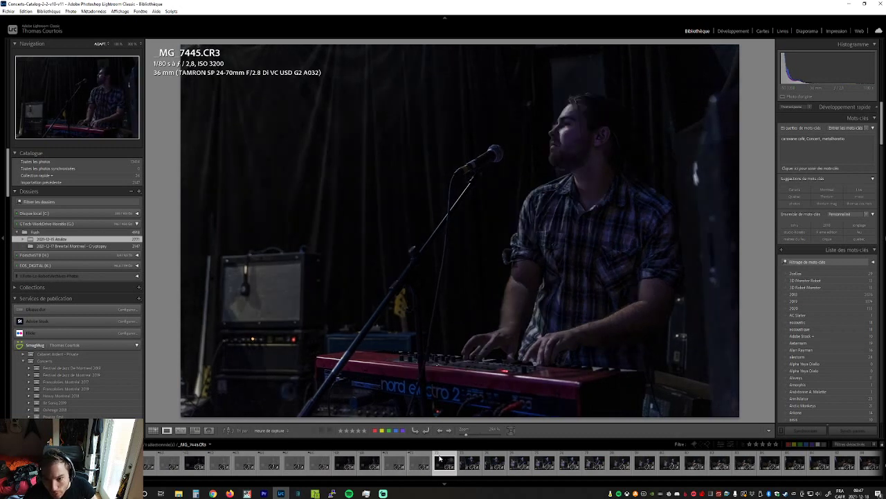
Examine the singer close-ups from _MG_7446.CR3 and the wider shots with the bassist up to _MG_7451.CR3
{"action": "key", "text": "Right"}
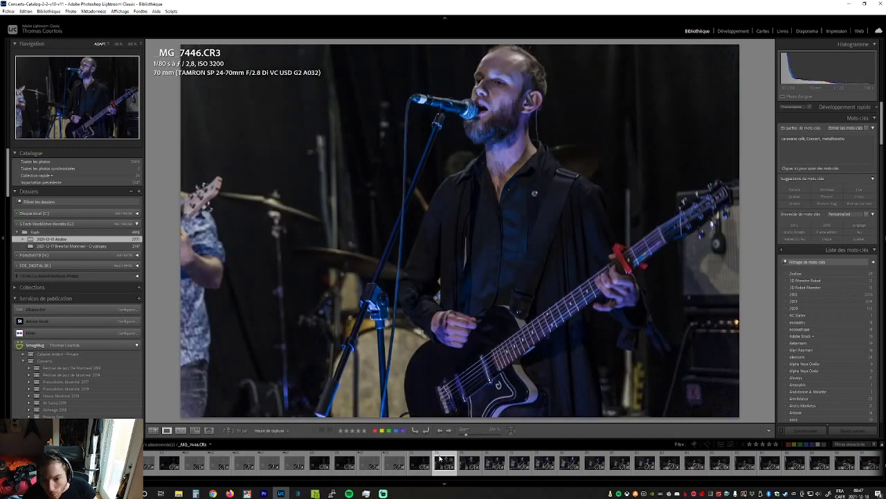
{"action": "key", "text": "Right"}
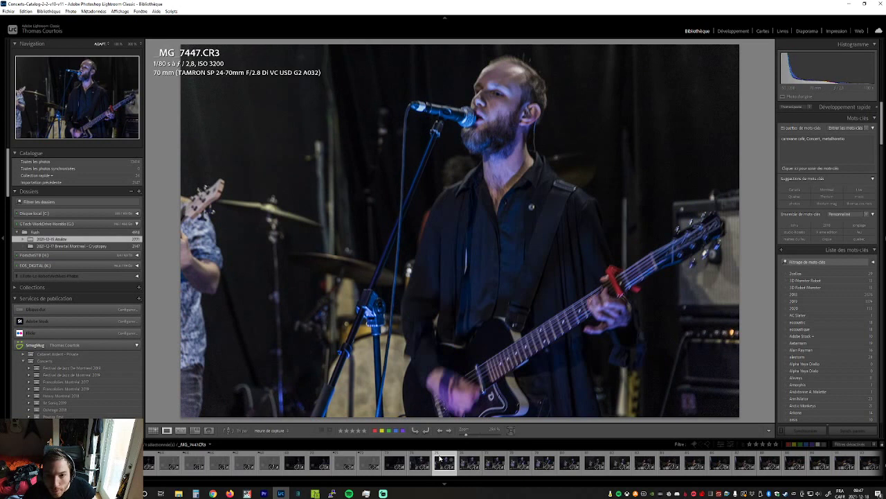
{"action": "key", "text": "Right"}
{"action": "key", "text": "Right"}
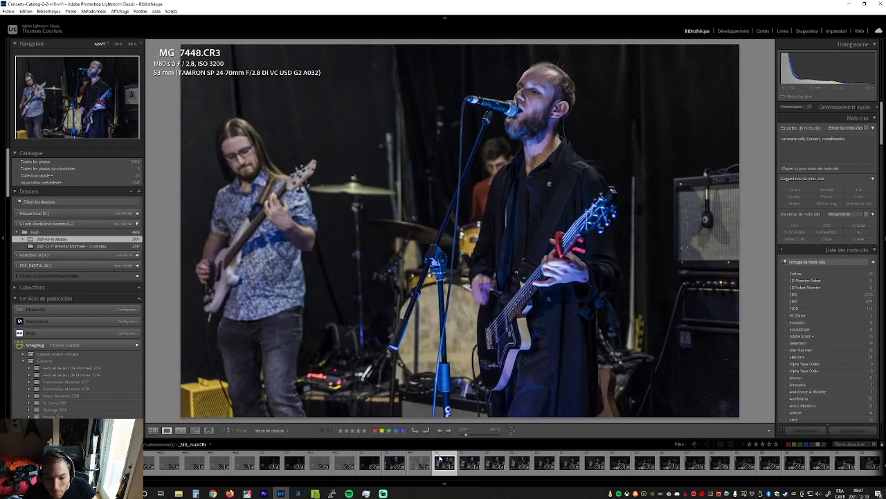
{"action": "key", "text": "Right"}
{"action": "key", "text": "Right"}
{"action": "key", "text": "Right"}
{"action": "key", "text": "Right"}
{"action": "key", "text": "Right"}
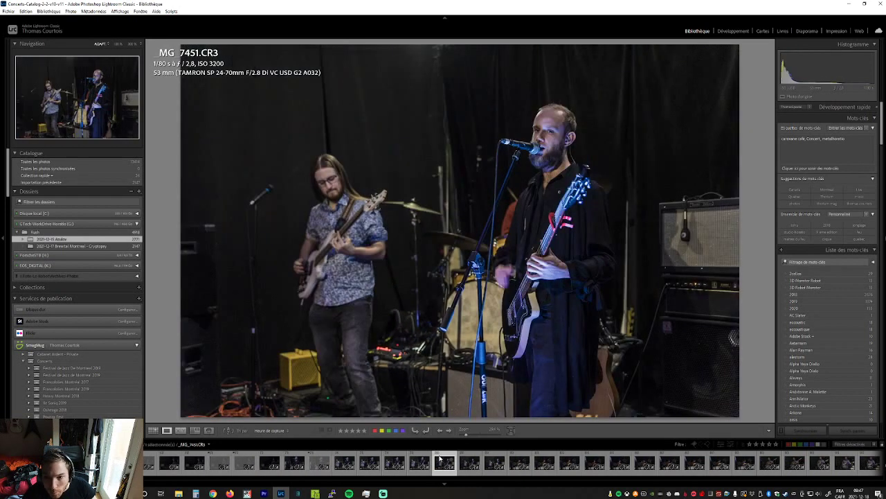
Continue from _MG_7451.CR3 to the drummer shot _MG_7459.CR3 and flag two shots along the way as rejected
{"action": "key", "text": "Right"}
{"action": "key", "text": "Right"}
{"action": "key", "text": "x"}
{"action": "key", "text": "Right"}
{"action": "key", "text": "Right"}
{"action": "key", "text": "x"}
{"action": "key", "text": "Right"}
{"action": "key", "text": "Right"}
{"action": "key", "text": "Right"}
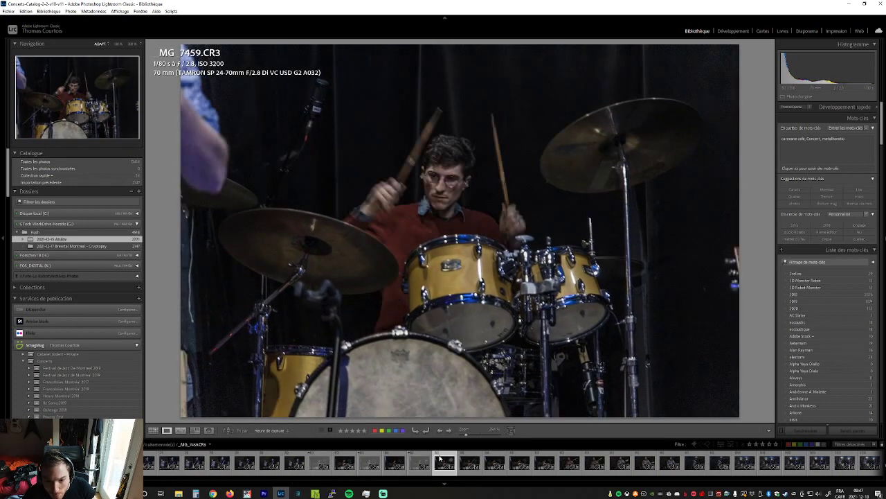
Compare the shots following drummer photo _MG_7459.CR3, reject two of them and move on to bassist shot _MG_7465.CR3
{"action": "key", "text": "Right"}
{"action": "key", "text": "Right"}
{"action": "key", "text": "Left"}
{"action": "key", "text": "x"}
{"action": "key", "text": "Right"}
{"action": "key", "text": "x"}
{"action": "key", "text": "Right"}
{"action": "key", "text": "Right"}
{"action": "key", "text": "Right"}
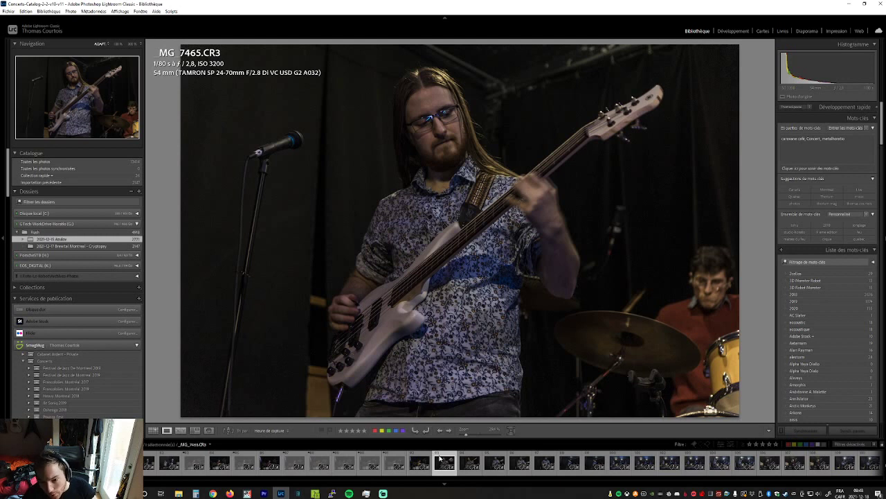
Compare bassist shots _MG_7465.CR3 and _MG_7466.CR3, continue through the series and reject _MG_7468.CR3
{"action": "key", "text": "Right"}
{"action": "key", "text": "Right"}
{"action": "key", "text": "Right"}
{"action": "key", "text": "Right"}
{"action": "key", "text": "Right"}
{"action": "key", "text": "Right"}
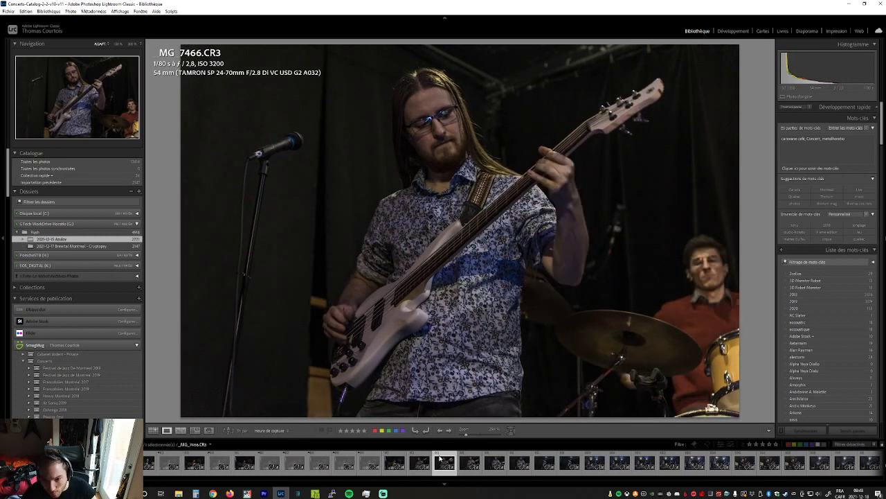
{"action": "key", "text": "Right"}
{"action": "key", "text": "x"}
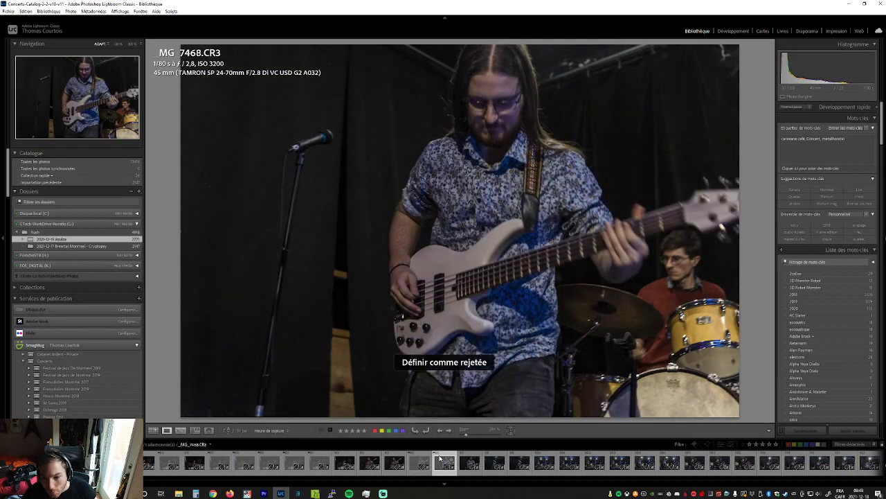
Look past _MG_7469.CR3, flag the wide bassist and drummer shot _MG_7470.CR3 as rejected and undo that flag
{"action": "key", "text": "Right"}
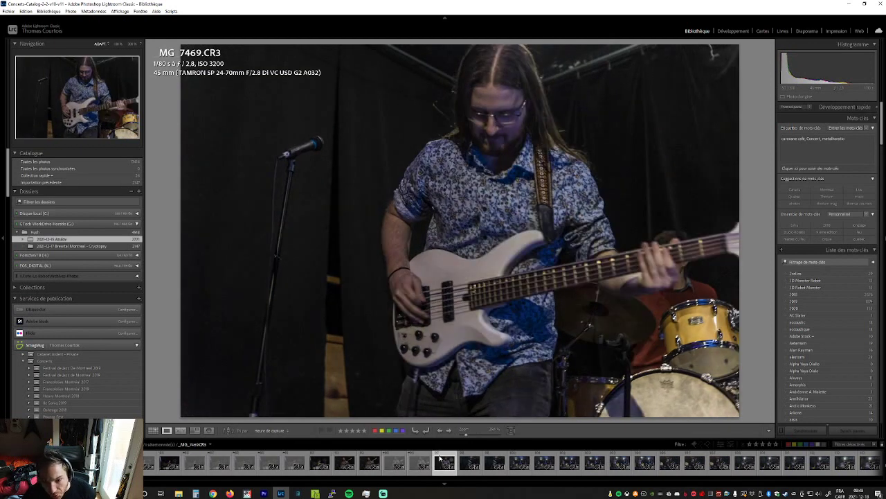
{"action": "key", "text": "Right"}
{"action": "key", "text": "x"}
{"action": "key", "text": "ctrl+z"}
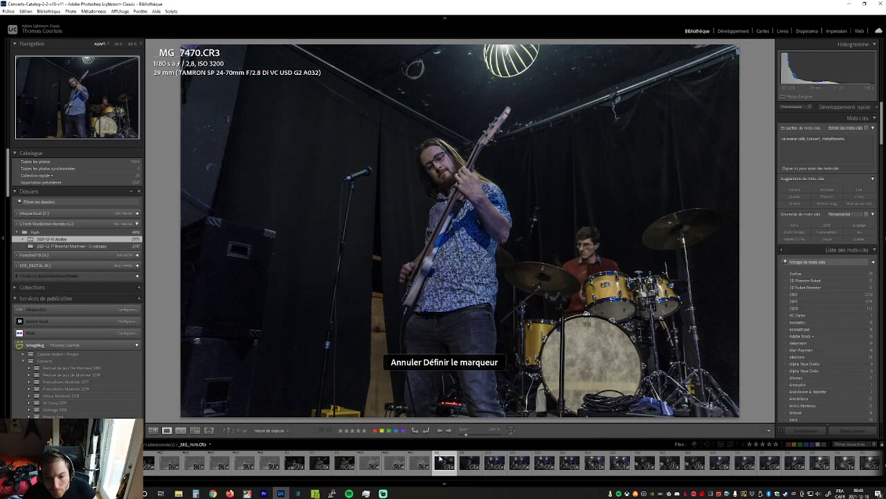
Flag the full-band wide shot _MG_7472.CR3 as rejected and undo that flag
{"action": "key", "text": "Right"}
{"action": "key", "text": "Right"}
{"action": "key", "text": "x"}
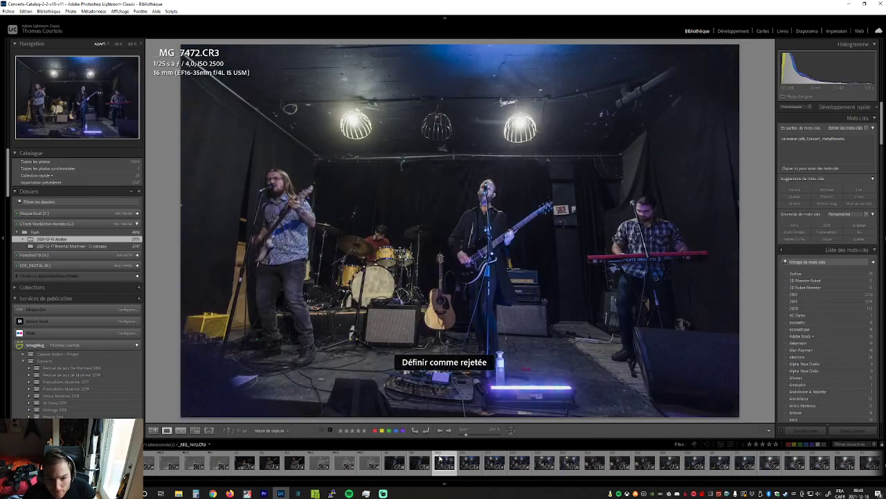
{"action": "key", "text": "ctrl+z"}
Compare the full-band wide shots _MG_7472.CR3 and _MG_7473.CR3 by going back and forth between them
{"action": "key", "text": "Right"}
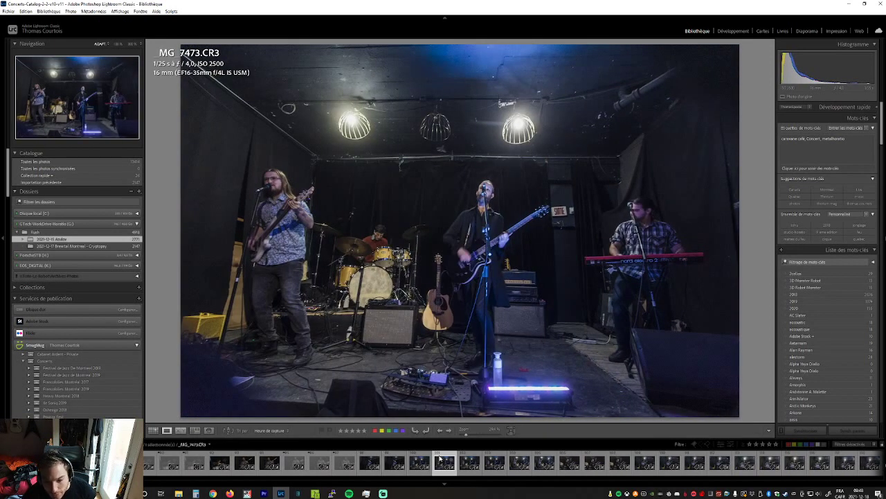
{"action": "key", "text": "Right"}
{"action": "key", "text": "Left"}
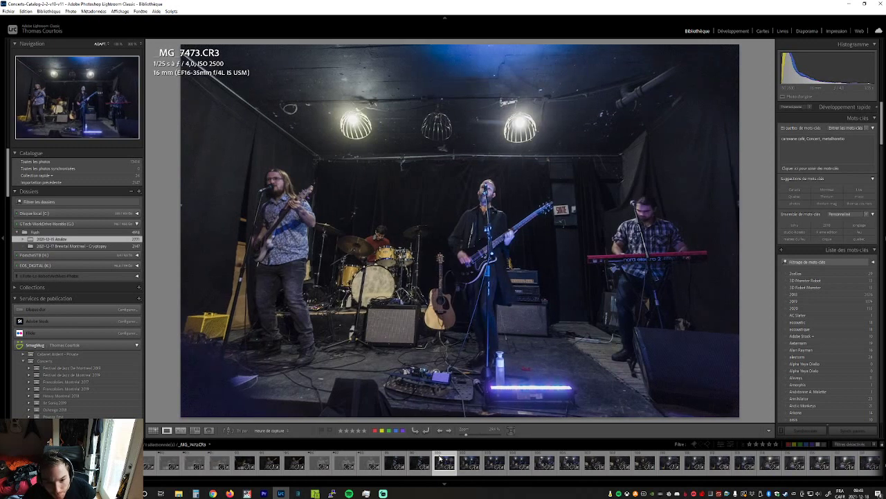
{"action": "key", "text": "Right"}
{"action": "key", "text": "Left"}
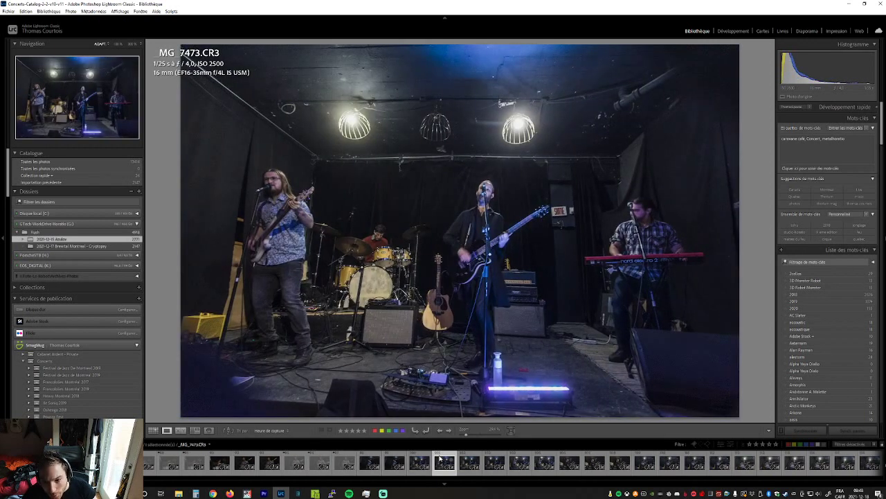
Compare full-band shot _MG_7475.CR3 with the one before it, reject one of the two and move on to _MG_7476.CR3
{"action": "key", "text": "Right"}
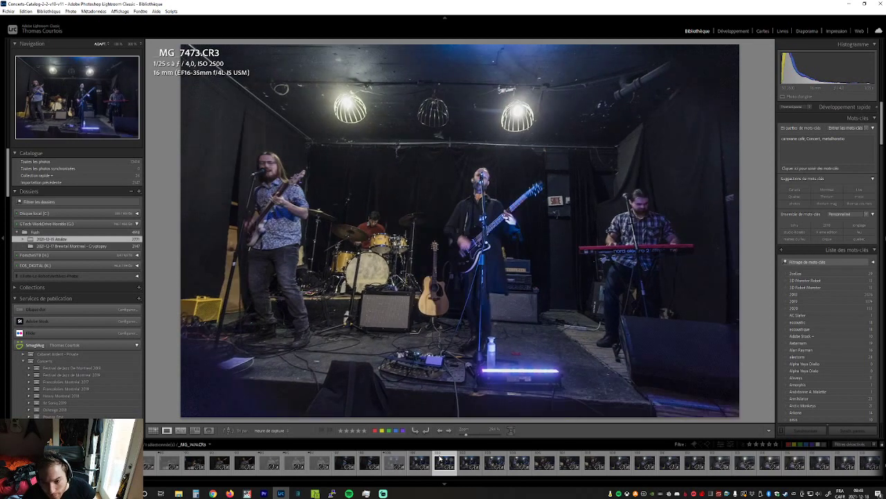
{"action": "key", "text": "Right"}
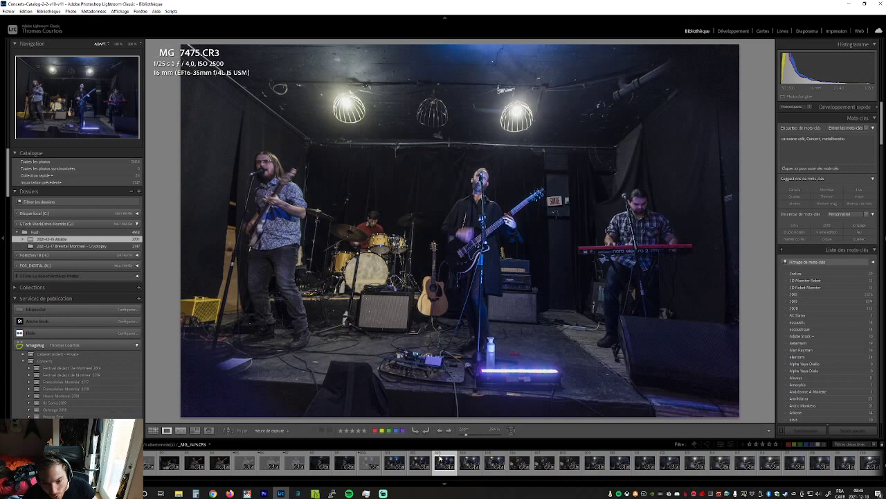
{"action": "key", "text": "Left"}
{"action": "key", "text": "Right"}
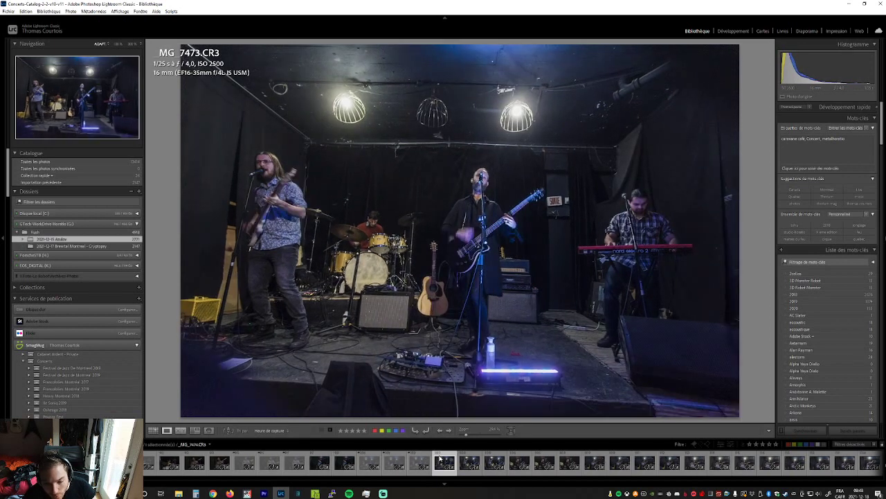
{"action": "key", "text": "Right"}
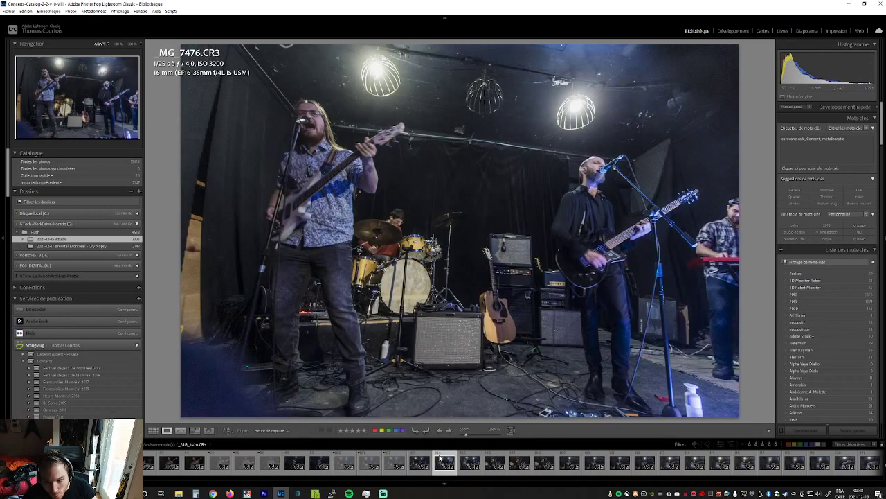
Compare the wide bassist and guitarist shots _MG_7476.CR3 and _MG_7477.CR3 with their neighbours and reject _MG_7477.CR3
{"action": "key", "text": "Right"}
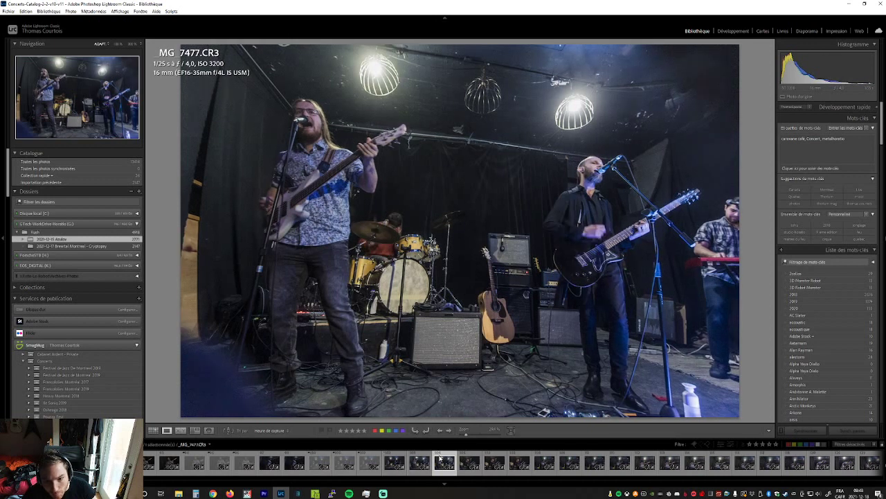
{"action": "key", "text": "Left"}
{"action": "key", "text": "Right"}
{"action": "key", "text": "Left"}
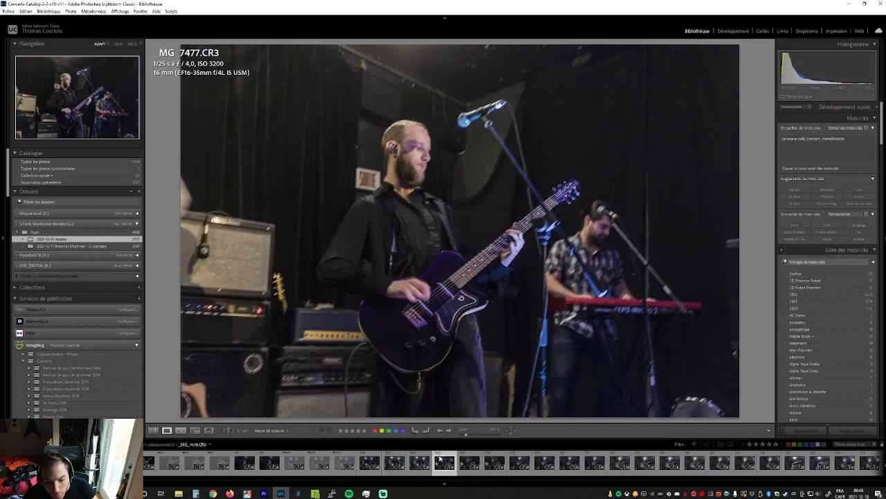
{"action": "key", "text": "Right"}
{"action": "key", "text": "Right"}
{"action": "key", "text": "Left"}
{"action": "key", "text": "Left"}
{"action": "key", "text": "Right"}
{"action": "key", "text": "Left"}
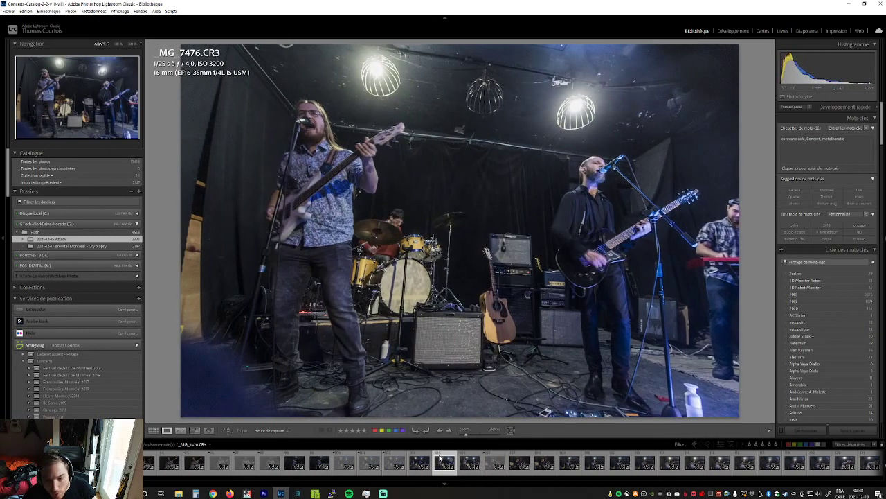
{"action": "key", "text": "x"}
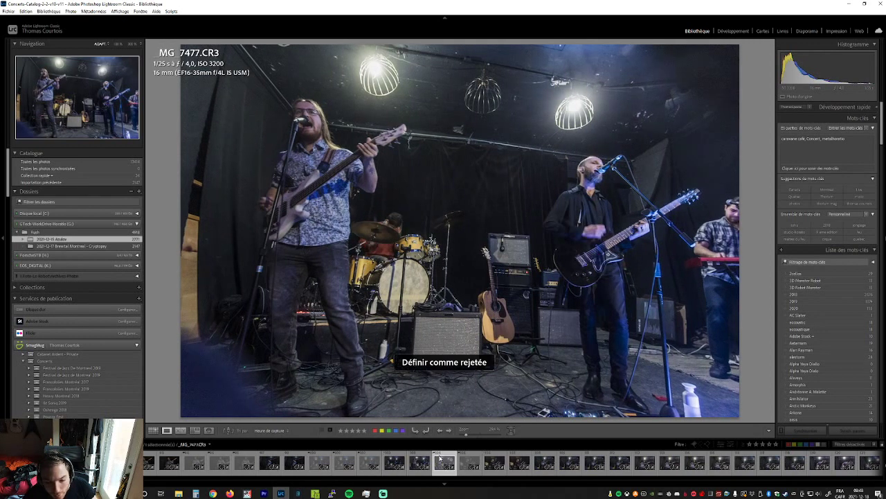
Compare guitarist and keyboardist shots _MG_7479.CR3 and _MG_7480.CR3 and flag _MG_7480.CR3 as rejected
{"action": "key", "text": "Left"}
{"action": "key", "text": "Right"}
{"action": "key", "text": "Right"}
{"action": "key", "text": "Right"}
{"action": "key", "text": "Right"}
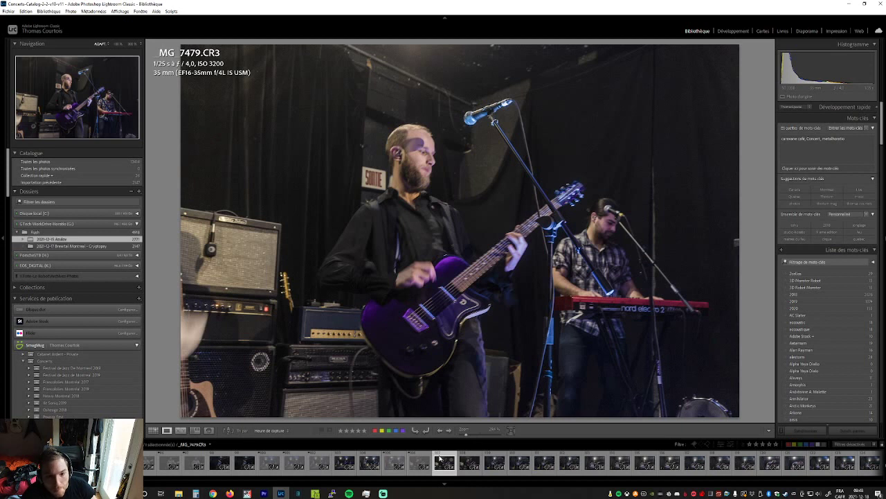
{"action": "key", "text": "Right"}
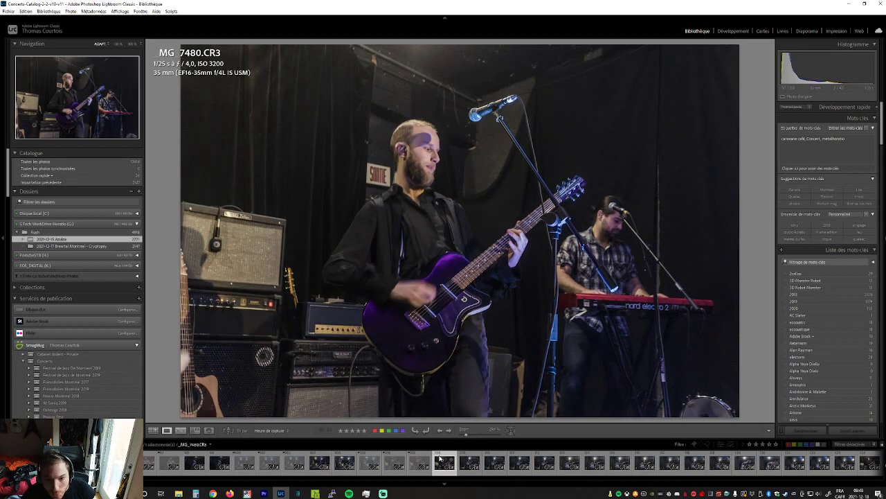
{"action": "key", "text": "Right"}
{"action": "key", "text": "Left"}
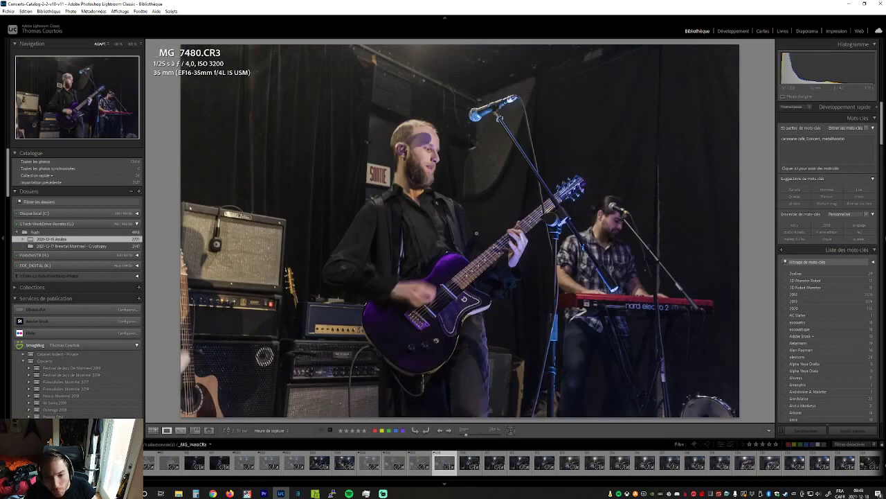
Reject the wide bassist shot just before _MG_7482.CR3, look past _MG_7482.CR3 and reject the blurred _MG_7483.CR3
{"action": "key", "text": "Right"}
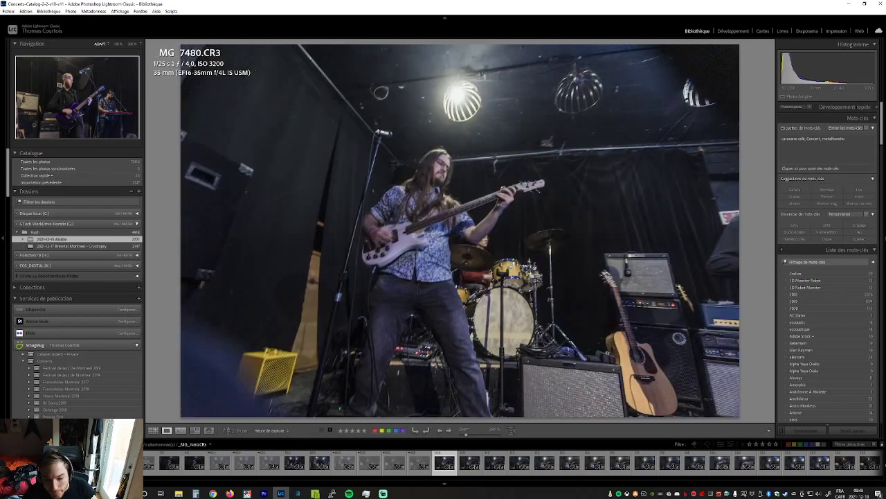
{"action": "key", "text": "x"}
{"action": "key", "text": "Right"}
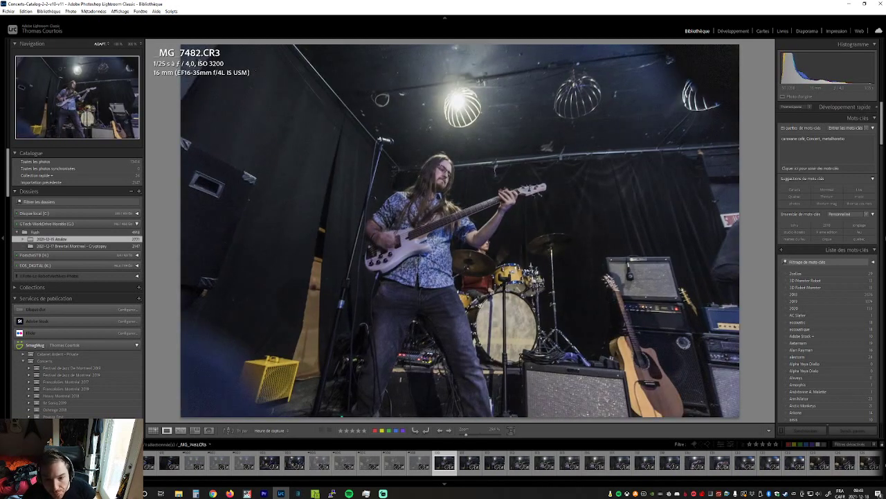
{"action": "key", "text": "Right"}
{"action": "key", "text": "Right"}
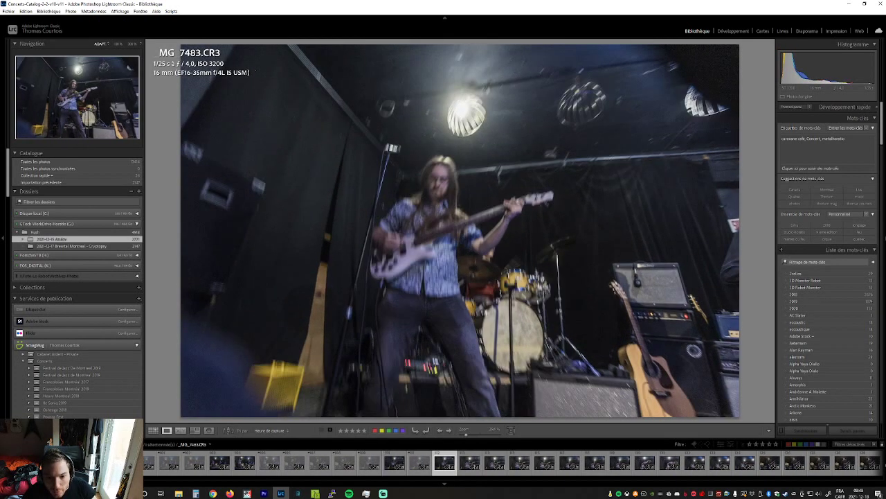
Continue through the bassist series and flag _MG_7486.CR3 and the blurred _MG_7489.CR3 as rejected
{"action": "key", "text": "Right"}
{"action": "key", "text": "x"}
{"action": "key", "text": "Right"}
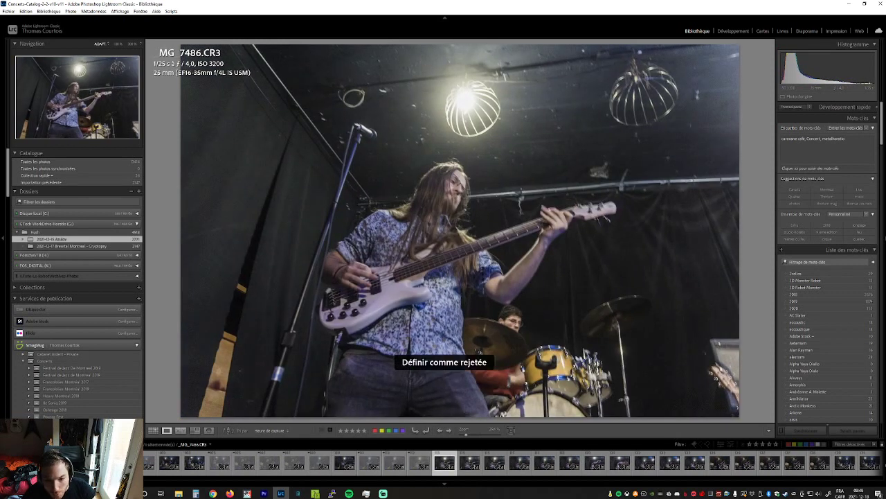
{"action": "key", "text": "Right"}
{"action": "key", "text": "Right"}
{"action": "key", "text": "Right"}
{"action": "key", "text": "x"}
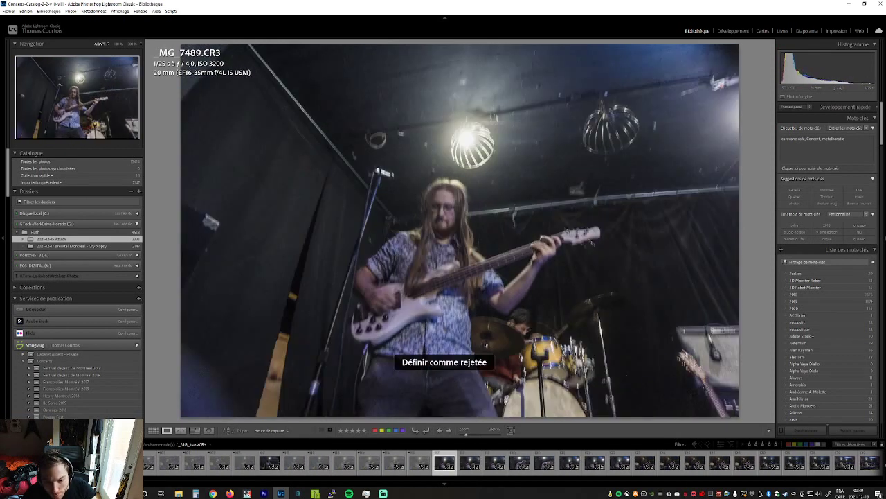
Look past bassist shot _MG_7490.CR3, reject the blurred _MG_7492.CR3 and _MG_7493.CR3, and move on to _MG_7495.CR3
{"action": "key", "text": "Right"}
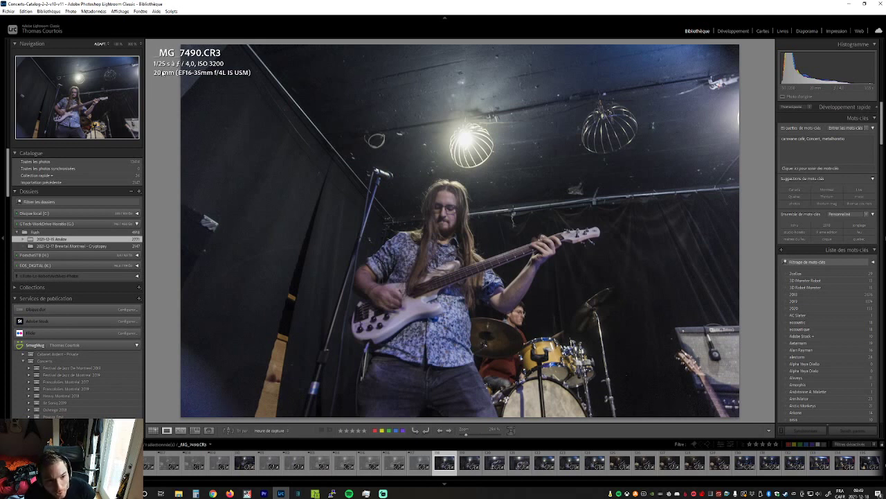
{"action": "key", "text": "Right"}
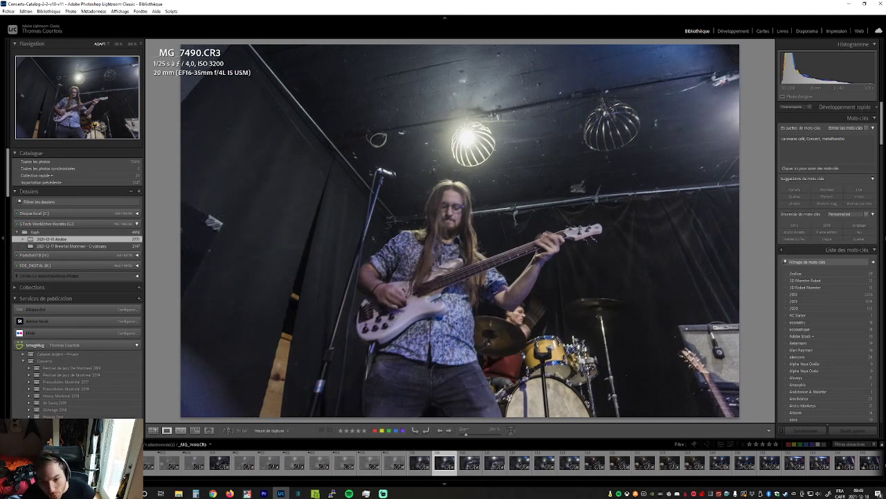
{"action": "key", "text": "Right"}
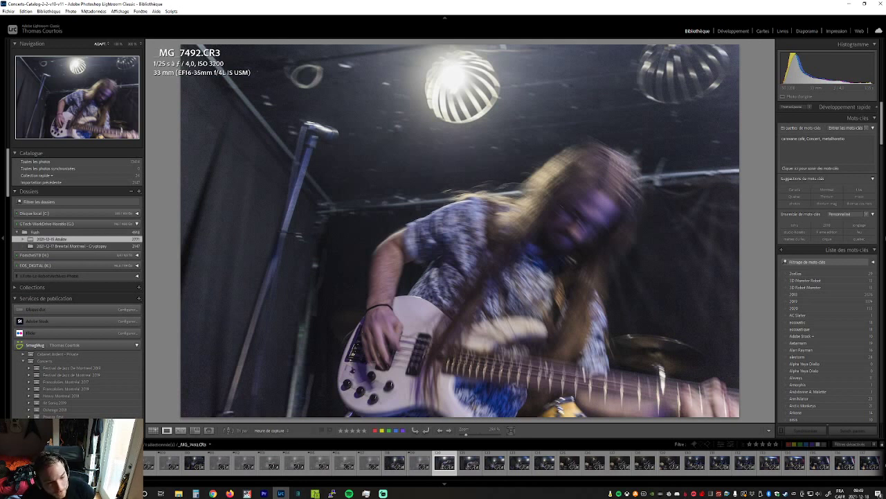
{"action": "key", "text": "x"}
{"action": "key", "text": "x"}
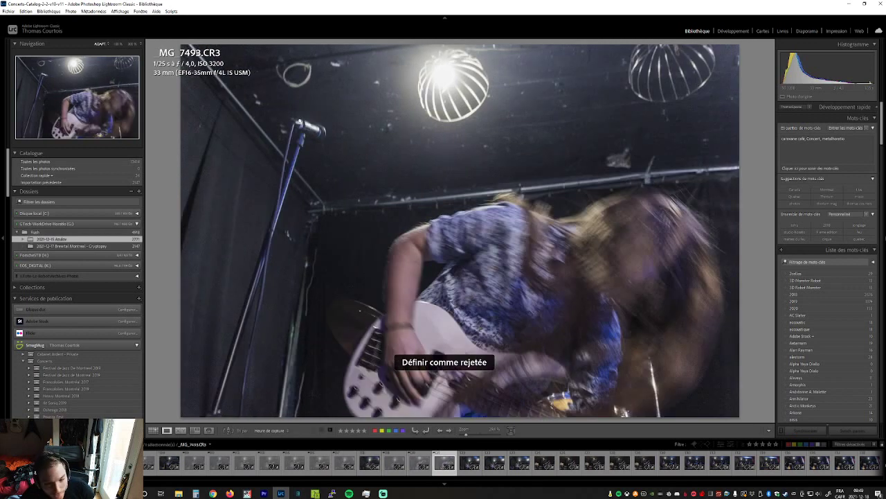
{"action": "key", "text": "Right"}
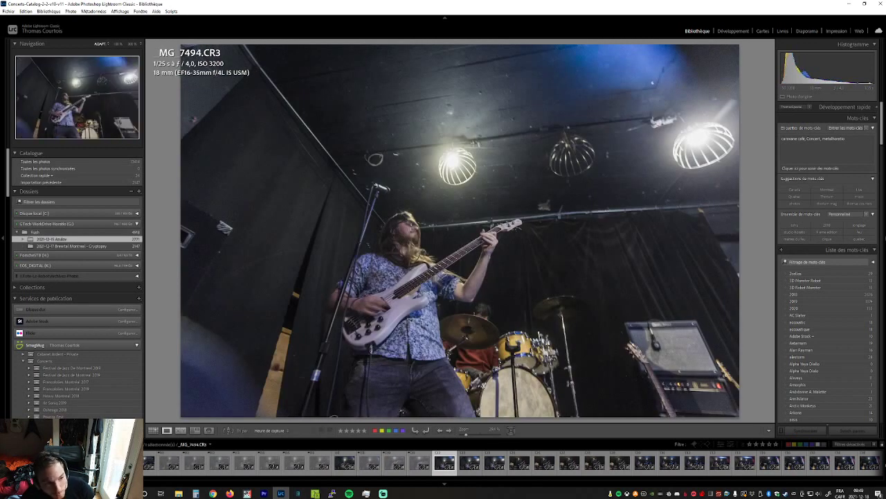
{"action": "key", "text": "Right"}
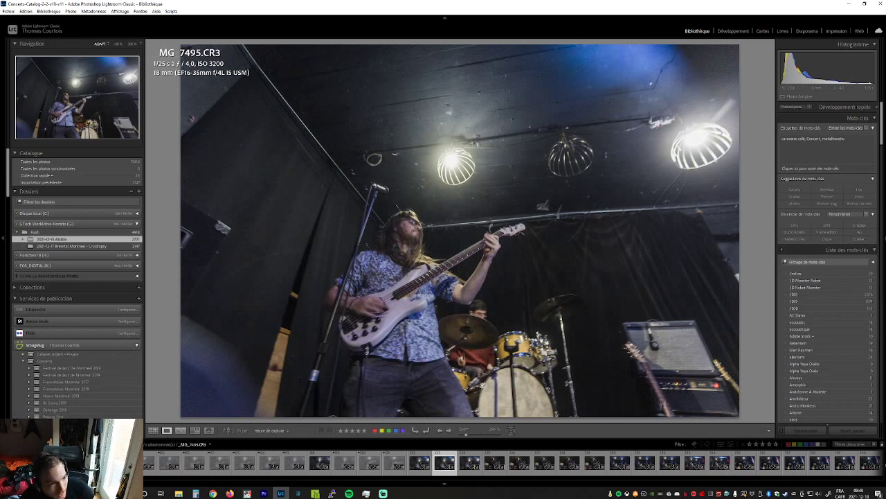
{"action": "key", "text": "alt+Tab"}
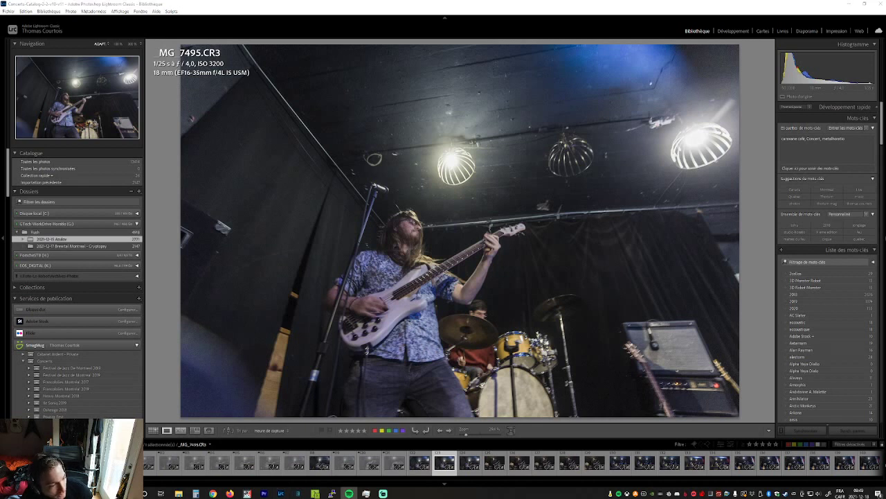
{"action": "key", "text": "alt+Tab"}
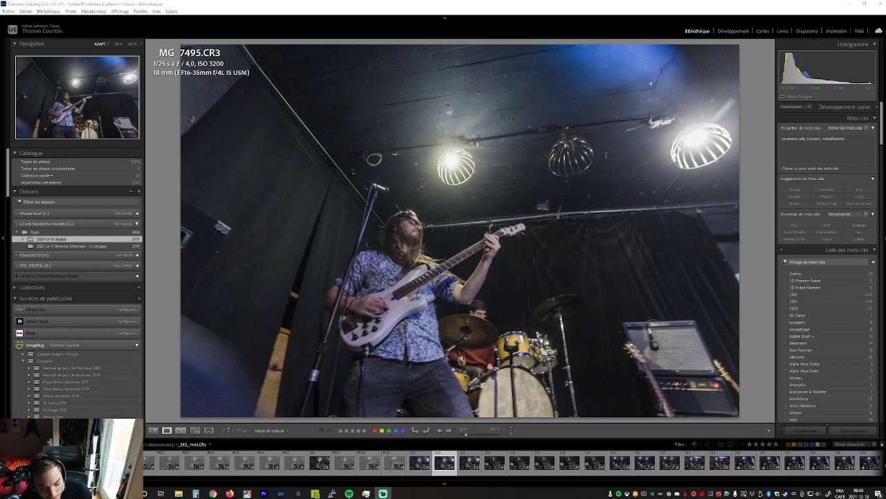
{"action": "key", "text": "alt+Tab"}
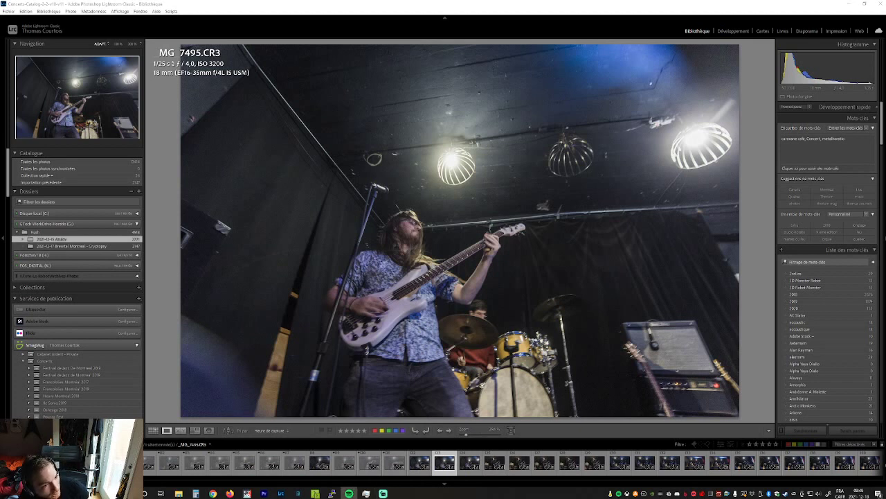
{"action": "key", "text": "alt+Tab"}
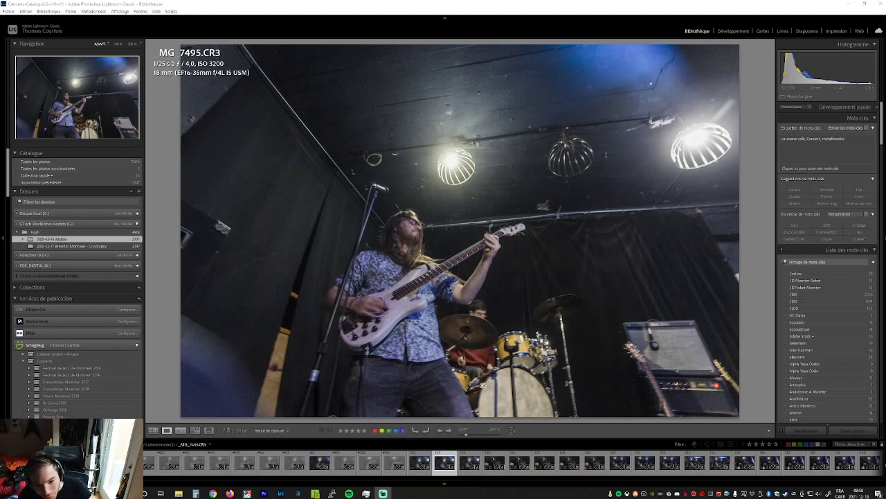
Recheck bassist shot _MG_7494.CR3 against _MG_7495.CR3 and reject the blurred shot of the series
{"action": "left_click", "coordinate": [421, 463]}
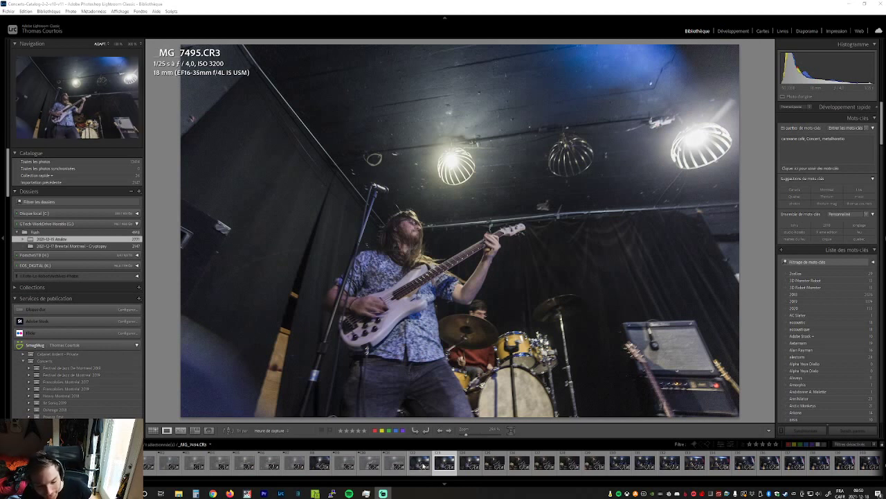
{"action": "key", "text": "Right"}
{"action": "key", "text": "x"}
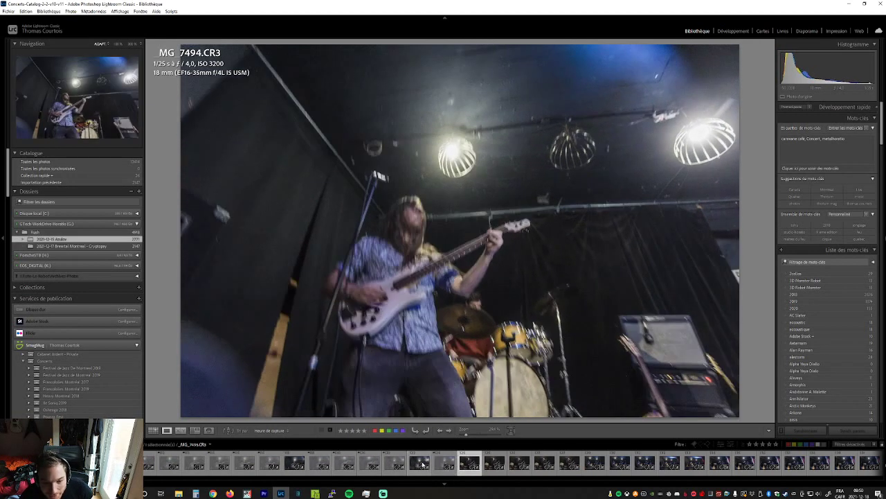
Move on to the guitarist and keyboardist series and flag _MG_7498.CR3 as rejected
{"action": "key", "text": "Right"}
{"action": "key", "text": "Right"}
{"action": "key", "text": "x"}
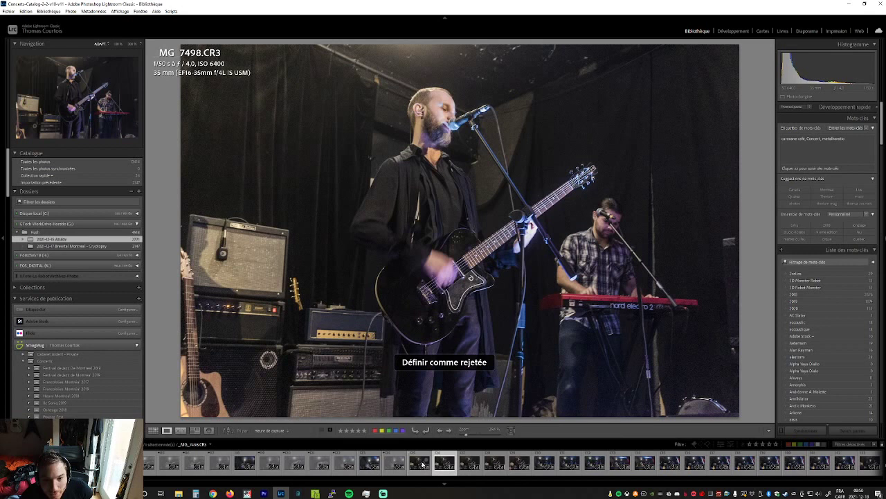
Compare guitarist and keyboardist shots _MG_7499.CR3 and _MG_7500.CR3, reject _MG_7499.CR3 and also reject the blurred _MG_7501.CR3
{"action": "key", "text": "Right"}
{"action": "key", "text": "Right"}
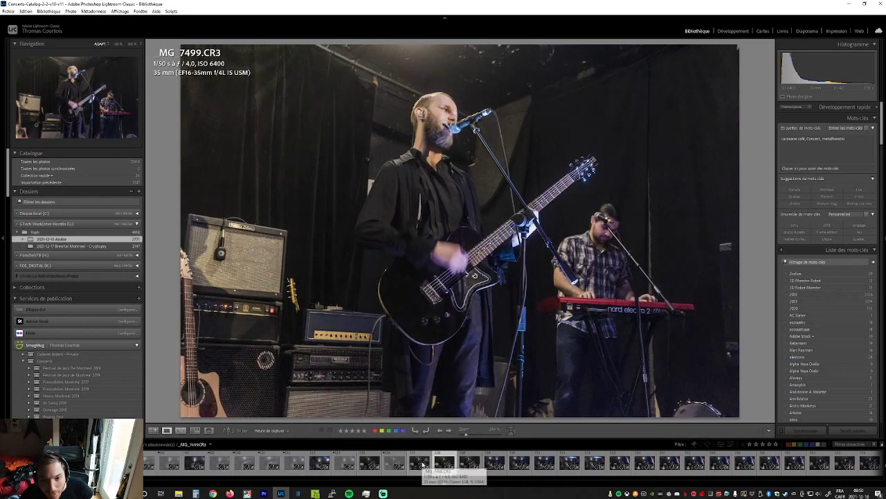
{"action": "key", "text": "Left"}
{"action": "key", "text": "x"}
{"action": "key", "text": "Right"}
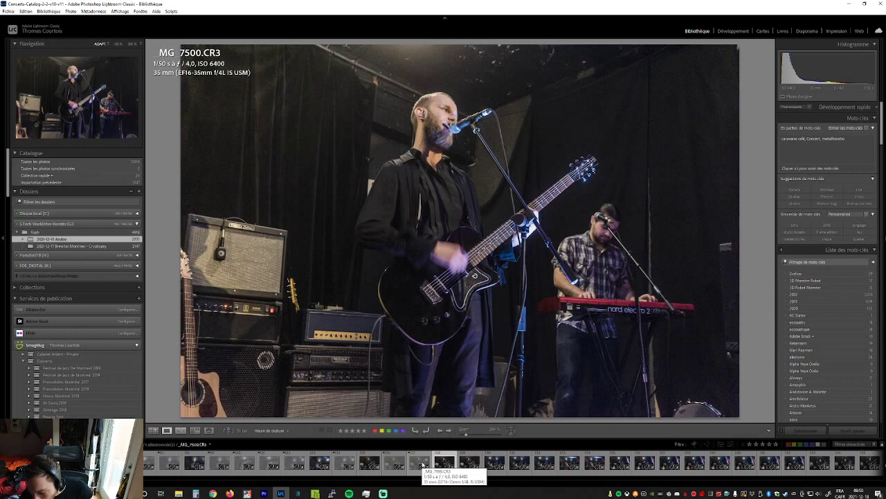
{"action": "key", "text": "Right"}
{"action": "key", "text": "x"}
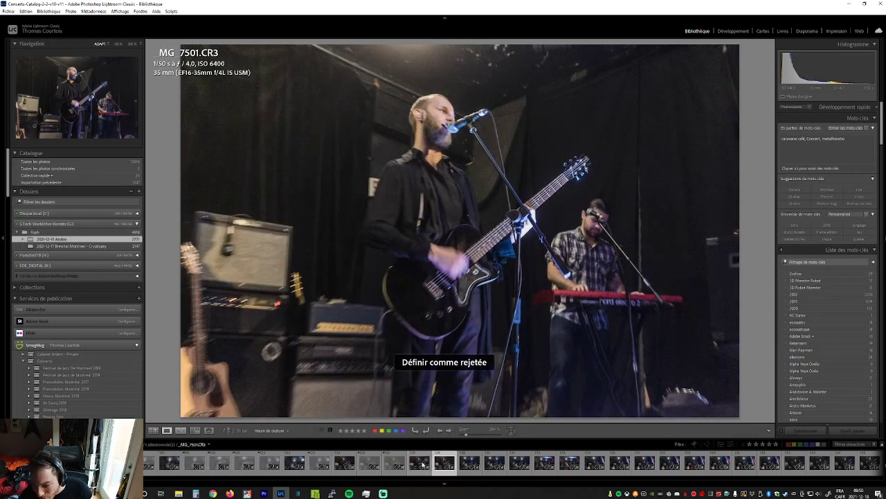
Compare full-band shots _MG_7502.CR3 and _MG_7503.CR3, reject _MG_7503.CR3 and move on to _MG_7504.CR3
{"action": "key", "text": "Right"}
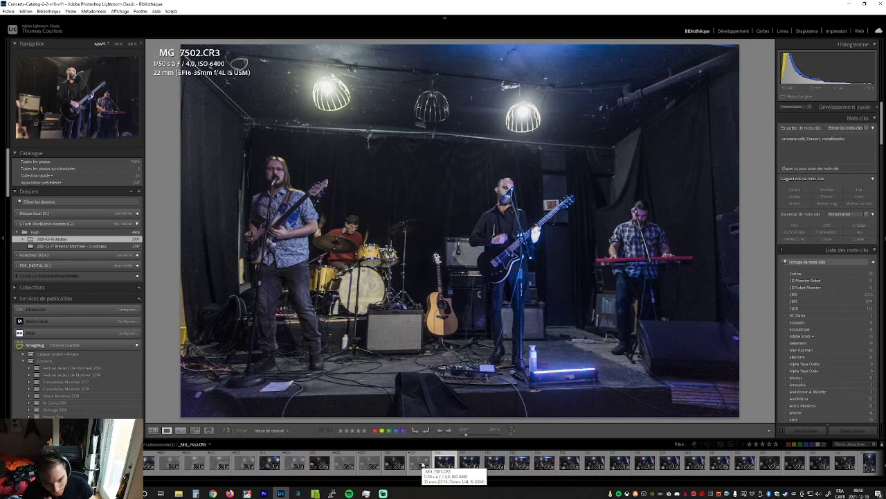
{"action": "key", "text": "Right"}
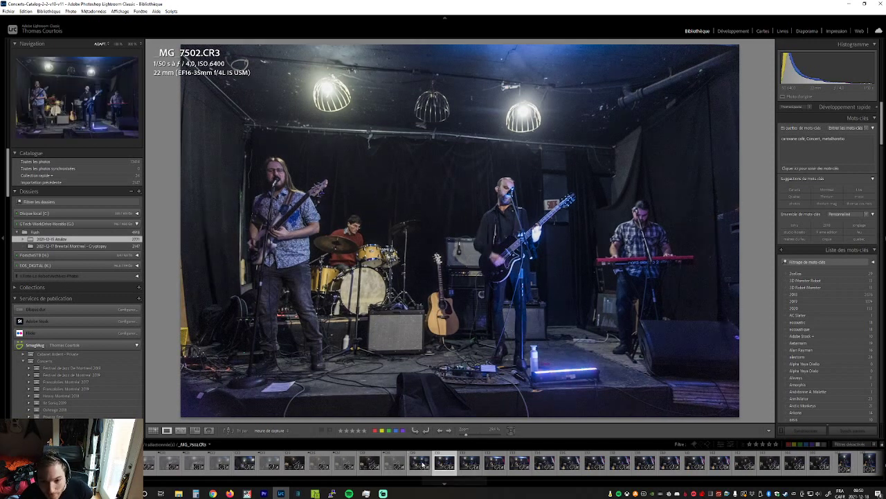
{"action": "key", "text": "Left"}
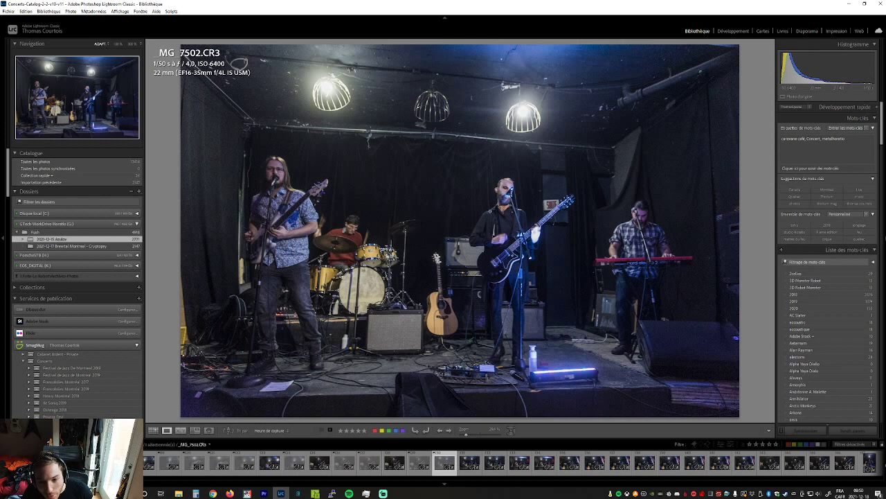
{"action": "key", "text": "Right"}
{"action": "key", "text": "Left"}
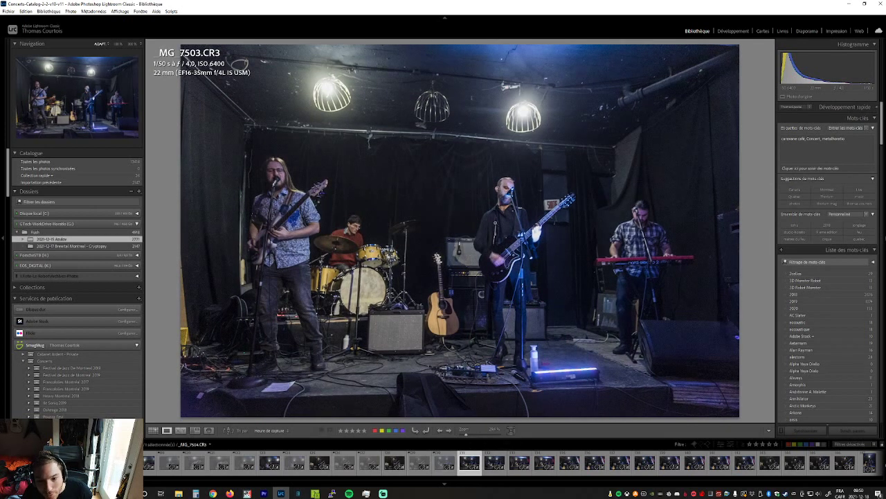
{"action": "key", "text": "Left"}
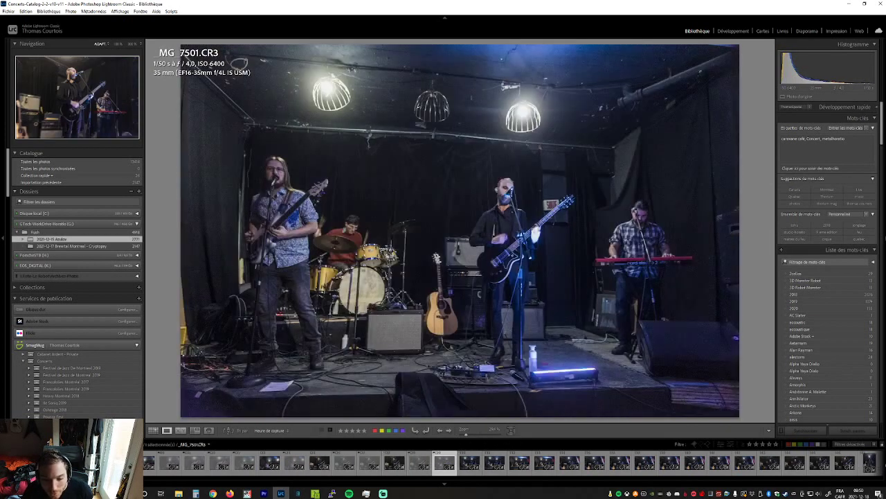
{"action": "left_click", "coordinate": [470, 461]}
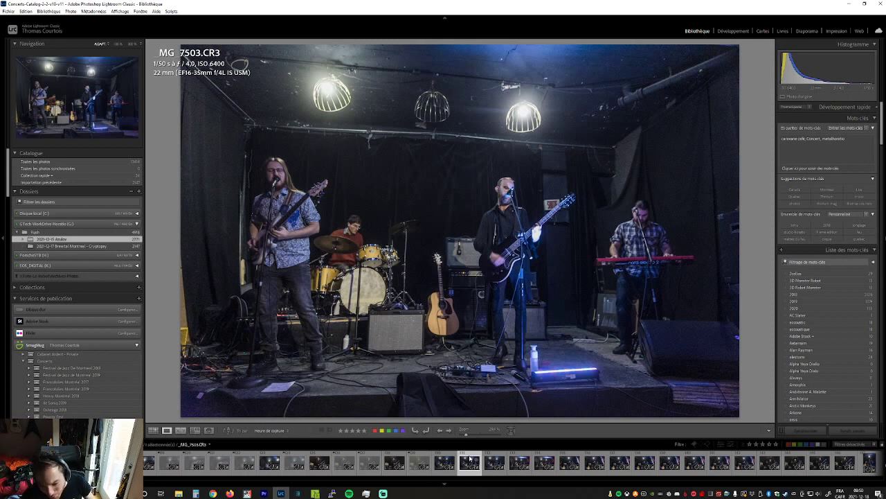
{"action": "key", "text": "x"}
{"action": "key", "text": "Right"}
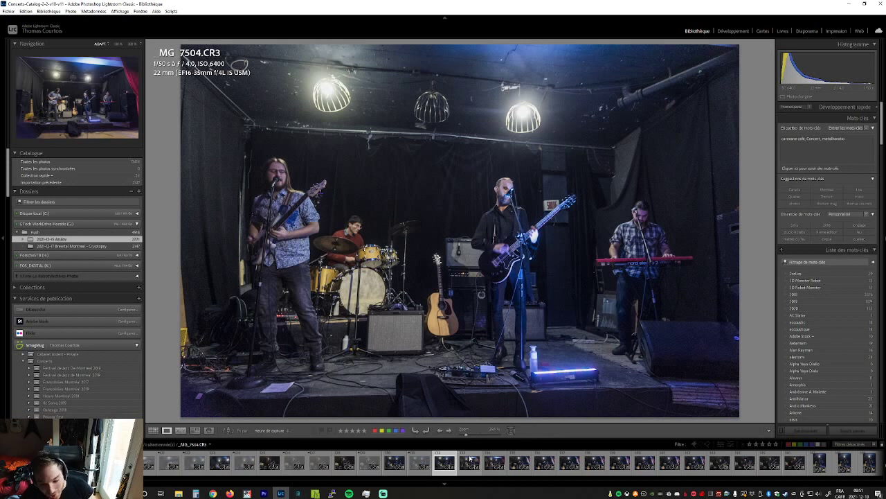
Flag _MG_7505.CR3, _MG_7507.CR3 and _MG_7509.CR3 as rejected and continue to guitarist shot _MG_7510.CR3
{"action": "key", "text": "Right"}
{"action": "key", "text": "x"}
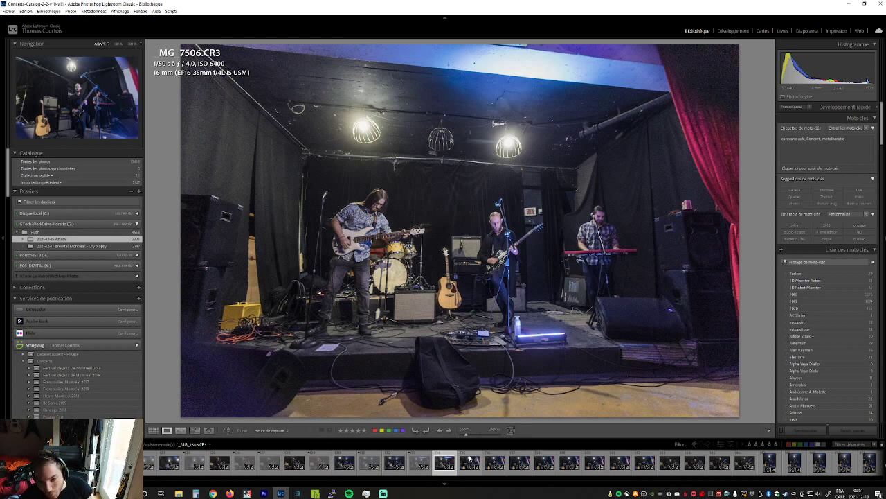
{"action": "key", "text": "Right"}
{"action": "key", "text": "x"}
{"action": "key", "text": "Right"}
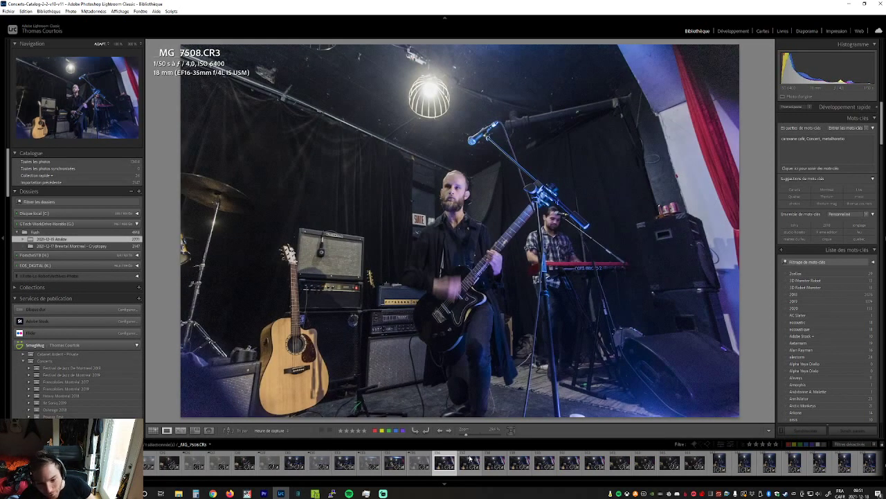
{"action": "key", "text": "Right"}
{"action": "key", "text": "x"}
{"action": "key", "text": "Right"}
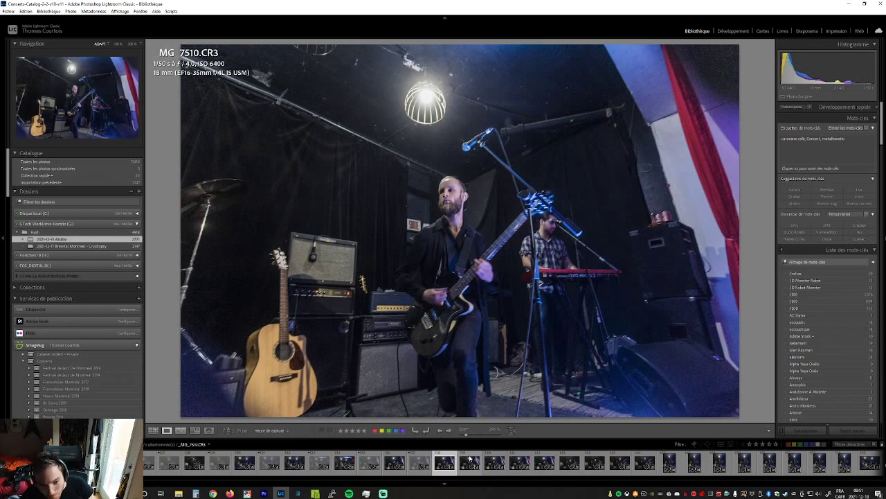
Reject the similar wide guitarist shots _MG_7511.CR3, _MG_7513.CR3 and _MG_7514.CR3
{"action": "key", "text": "Right"}
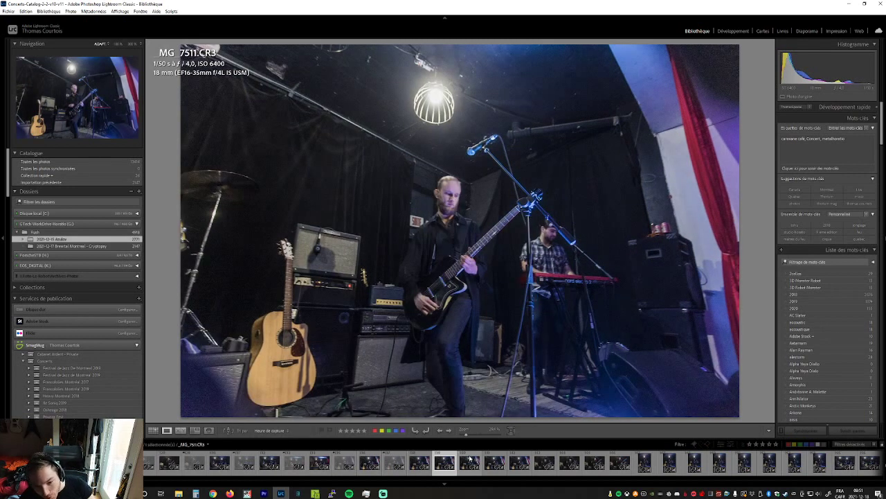
{"action": "key", "text": "x"}
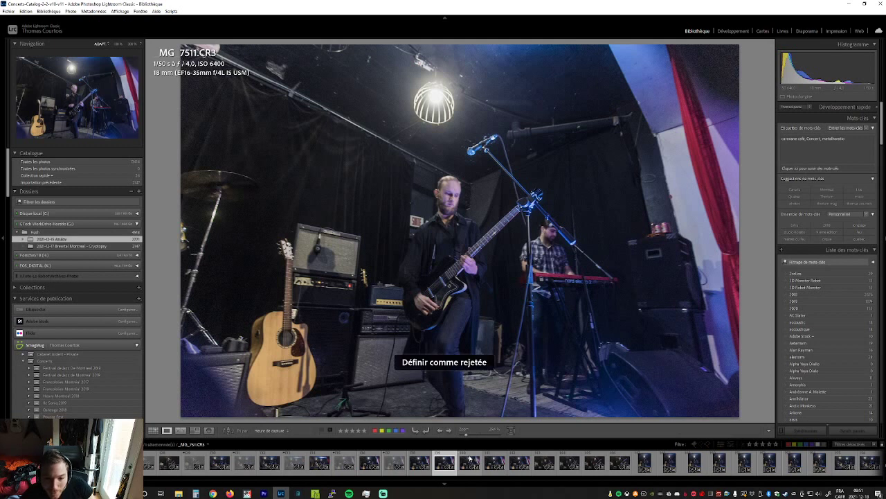
{"action": "key", "text": "Right"}
{"action": "key", "text": "Right"}
{"action": "key", "text": "x"}
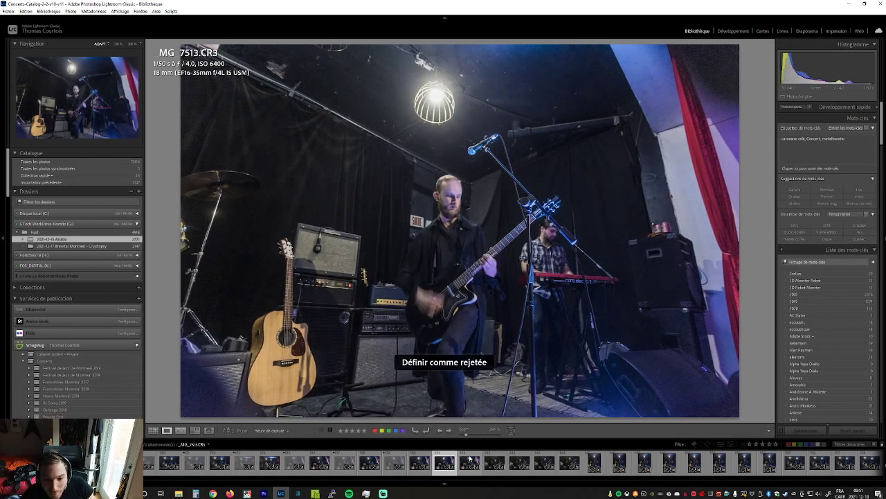
{"action": "key", "text": "Right"}
{"action": "key", "text": "x"}
Reject guitarist close-up _MG_7515.CR3 and go past the blurred _MG_7516.CR3 to _MG_7517.CR3
{"action": "key", "text": "Right"}
{"action": "key", "text": "Right"}
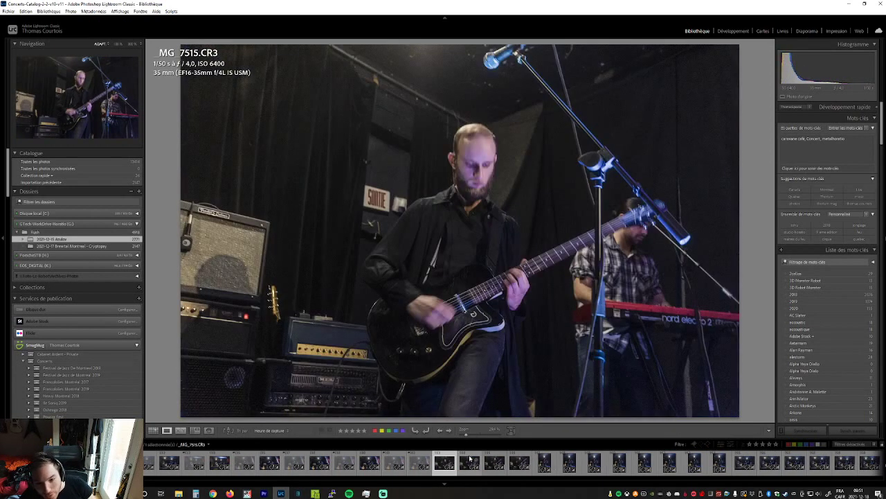
{"action": "key", "text": "x"}
{"action": "key", "text": "Right"}
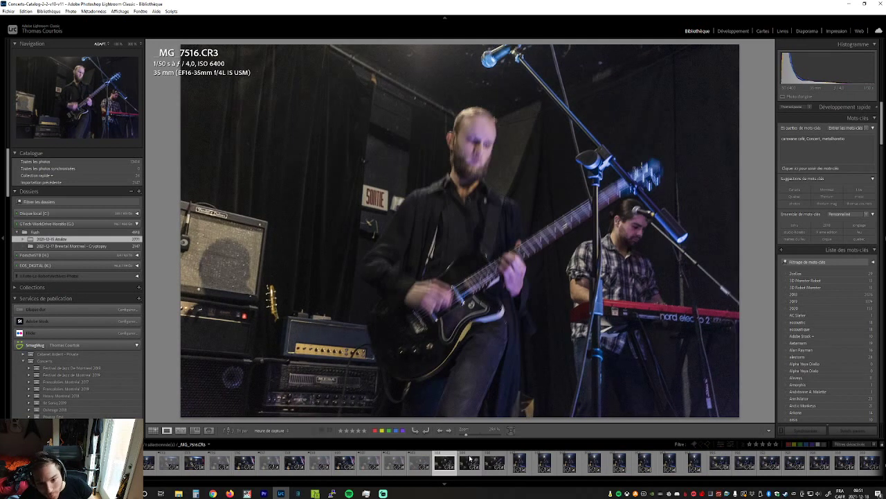
{"action": "key", "text": "Right"}
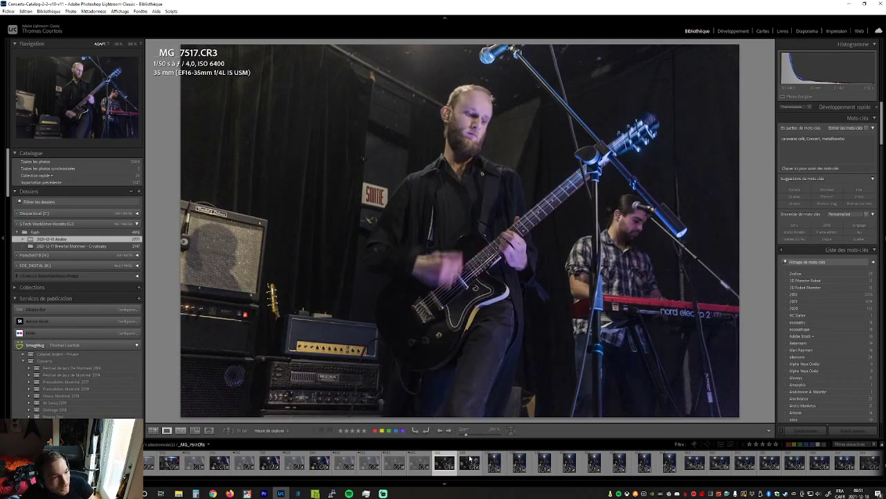
Compare guitarist close-ups _MG_7517.CR3 and _MG_7518.CR3 and move on to the vertical stage shot _MG_7519.CR3
{"action": "key", "text": "Right"}
{"action": "key", "text": "Right"}
{"action": "key", "text": "Right"}
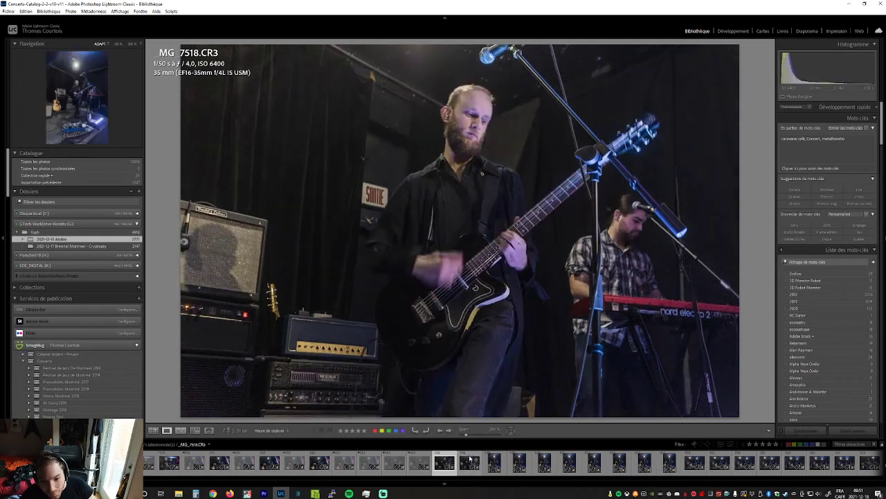
{"action": "key", "text": "Left"}
{"action": "key", "text": "Right"}
{"action": "key", "text": "Right"}
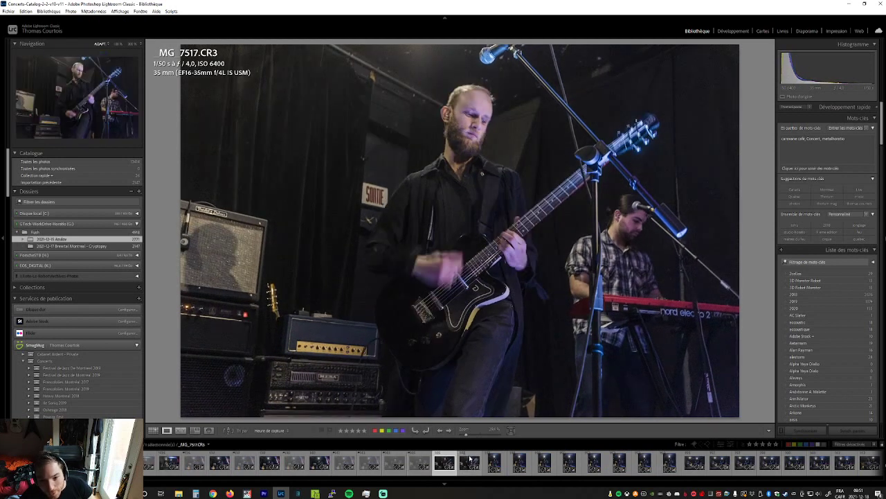
{"action": "key", "text": "Right"}
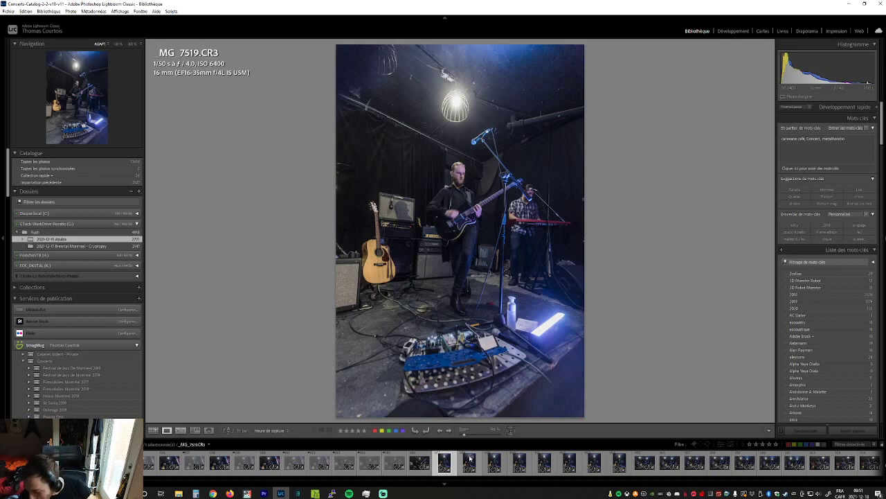
Compare vertical stage shots _MG_7519.CR3 and _MG_7520.CR3, checking detail up close, and reject _MG_7521.CR3
{"action": "key", "text": "Right"}
{"action": "key", "text": "Left"}
{"action": "key", "text": "z"}
{"action": "key", "text": "z"}
{"action": "key", "text": "Right"}
{"action": "key", "text": "Right"}
{"action": "key", "text": "x"}
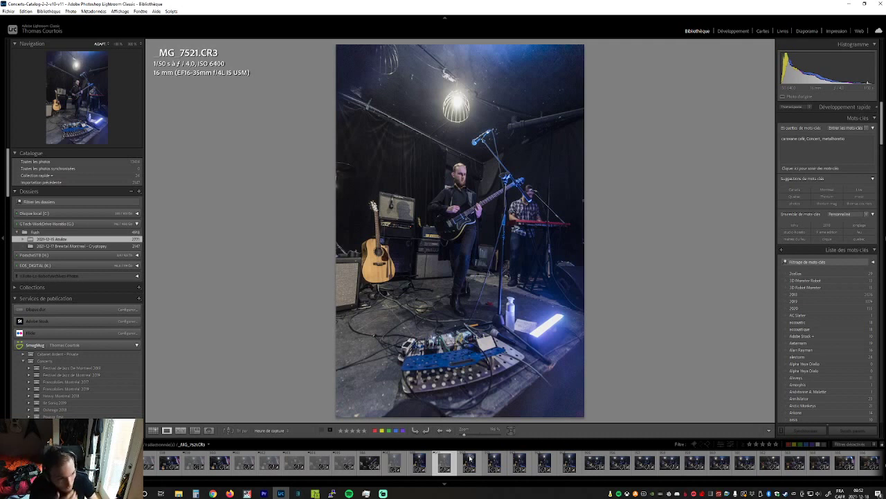
Review vertical stage shot _MG_7522.CR3 and flag the following _MG_7523.CR3 as rejected
{"action": "key", "text": "Right"}
{"action": "key", "text": "Right"}
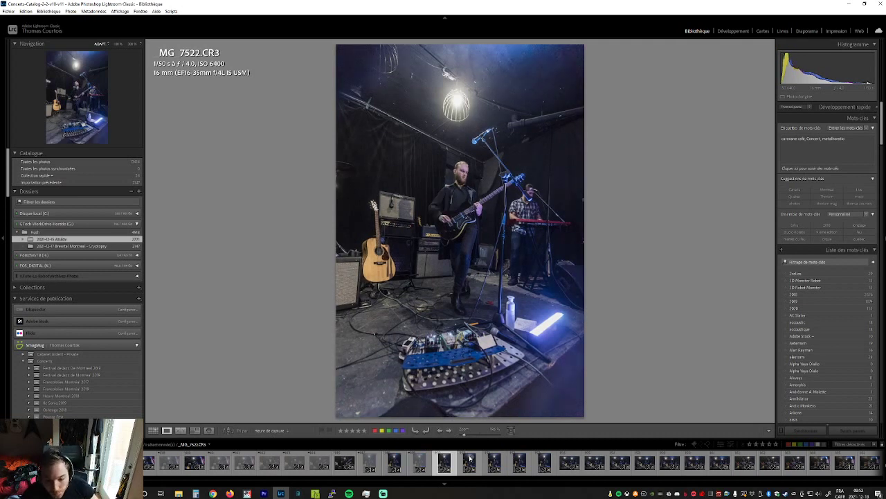
{"action": "key", "text": "Right"}
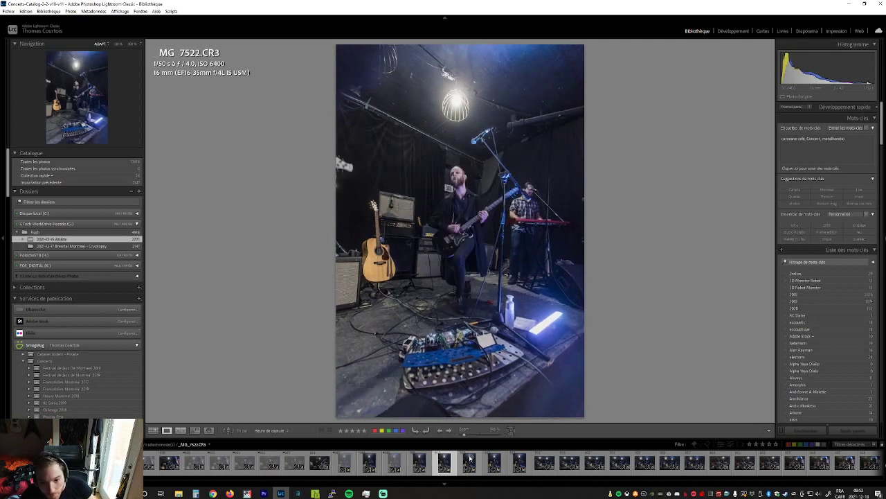
{"action": "key", "text": "x"}
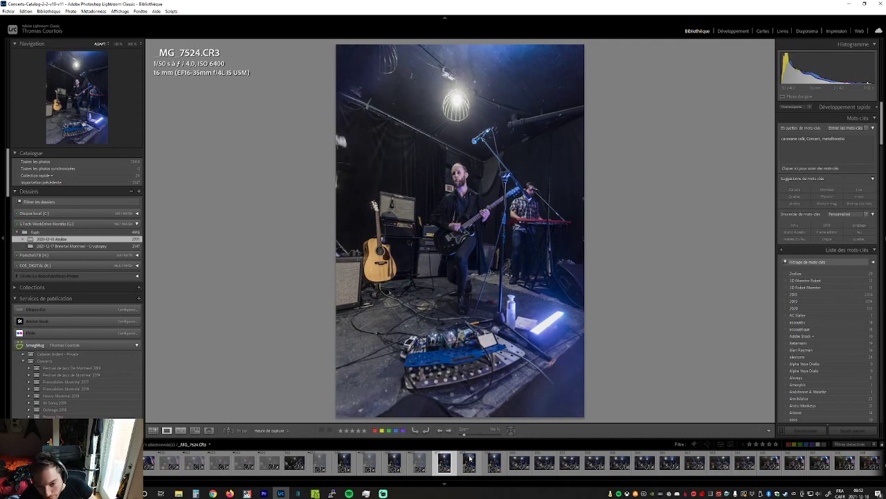
Compare vertical guitarist shots _MG_7524.CR3 to _MG_7526.CR3 and flag _MG_7526.CR3 as rejected
{"action": "key", "text": "Right"}
{"action": "key", "text": "Right"}
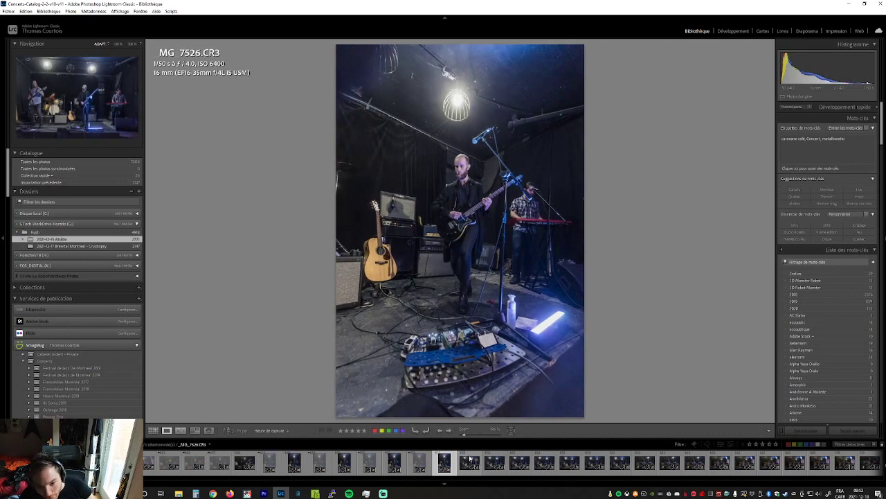
{"action": "key", "text": "Left"}
{"action": "key", "text": "Left"}
{"action": "key", "text": "Right"}
{"action": "key", "text": "Right"}
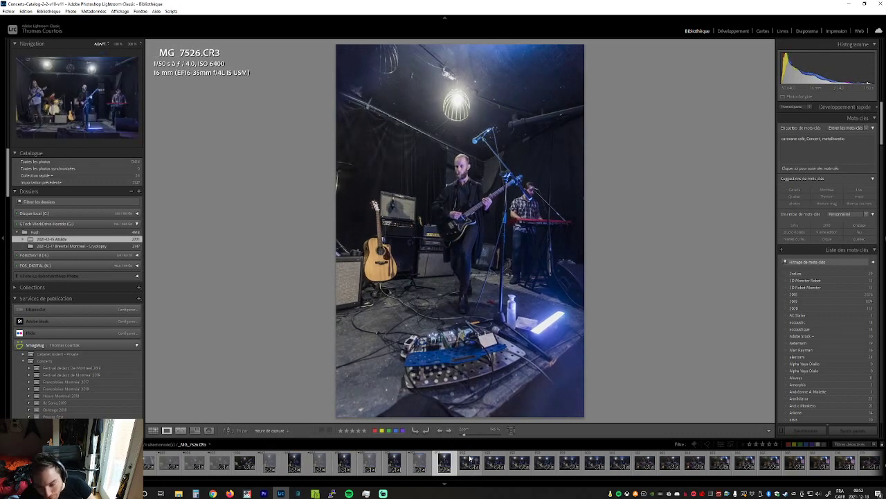
{"action": "key", "text": "x"}
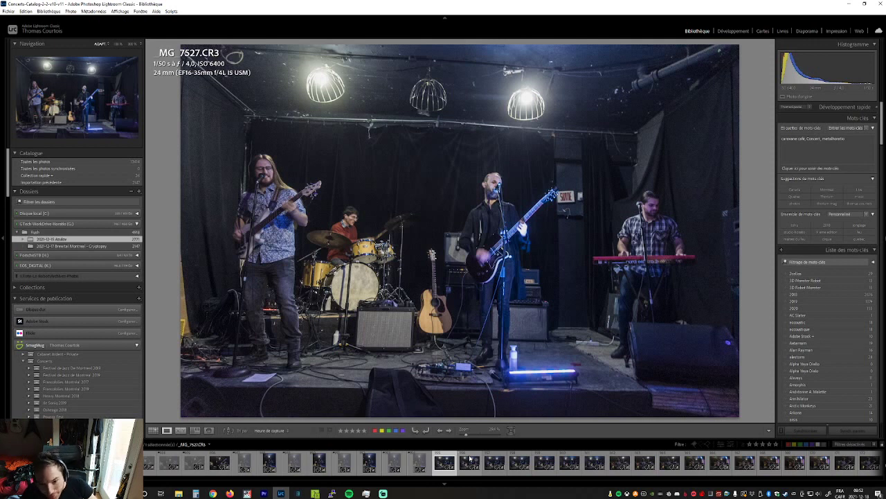
Compare full-band shots _MG_7527.CR3 and _MG_7528.CR3 and reject _MG_7528.CR3
{"action": "key", "text": "Right"}
{"action": "key", "text": "Left"}
{"action": "key", "text": "Right"}
{"action": "key", "text": "x"}
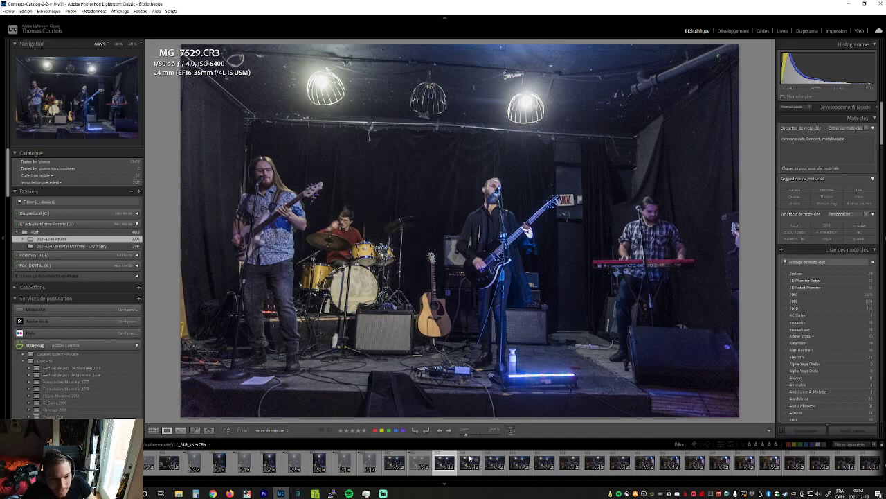
Compare full-band shots _MG_7529.CR3 and _MG_7530.CR3, undo the rejection of _MG_7529.CR3 and move on to _MG_7531.CR3
{"action": "key", "text": "Right"}
{"action": "key", "text": "Left"}
{"action": "key", "text": "x"}
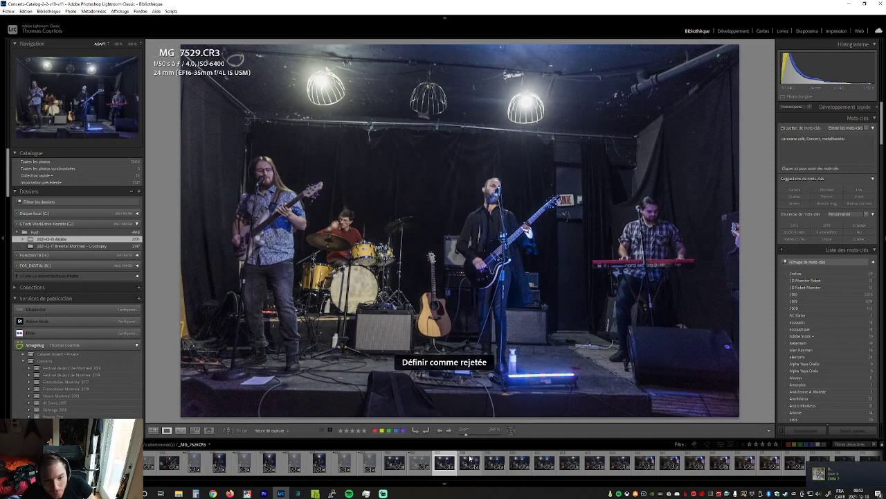
{"action": "key", "text": "ctrl+z"}
{"action": "key", "text": "Right"}
{"action": "key", "text": "Right"}
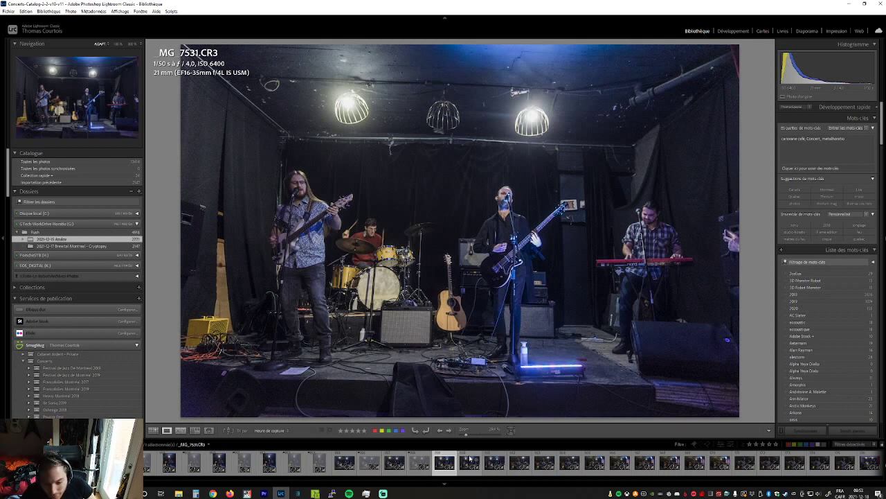
Try rejecting full-band shot _MG_7532.CR3, undo the flag and compare it again with _MG_7531.CR3
{"action": "key", "text": "Right"}
{"action": "key", "text": "x"}
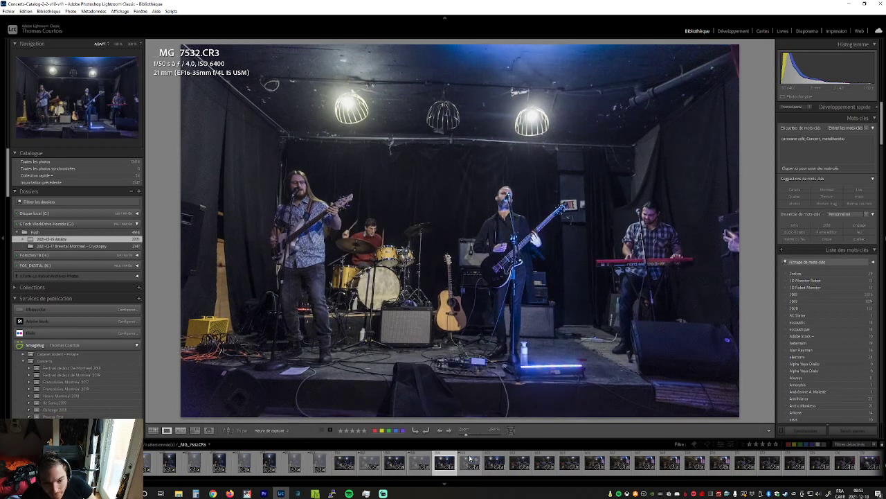
{"action": "key", "text": "ctrl+z"}
{"action": "key", "text": "Left"}
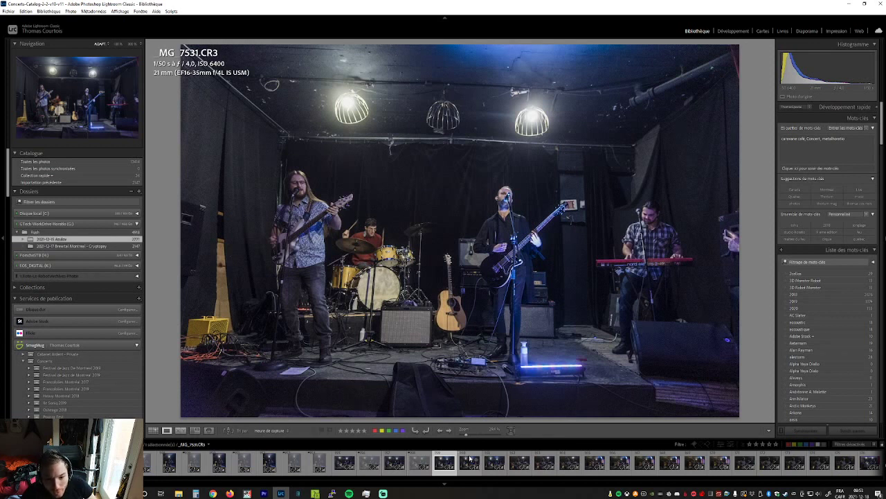
{"action": "key", "text": "Right"}
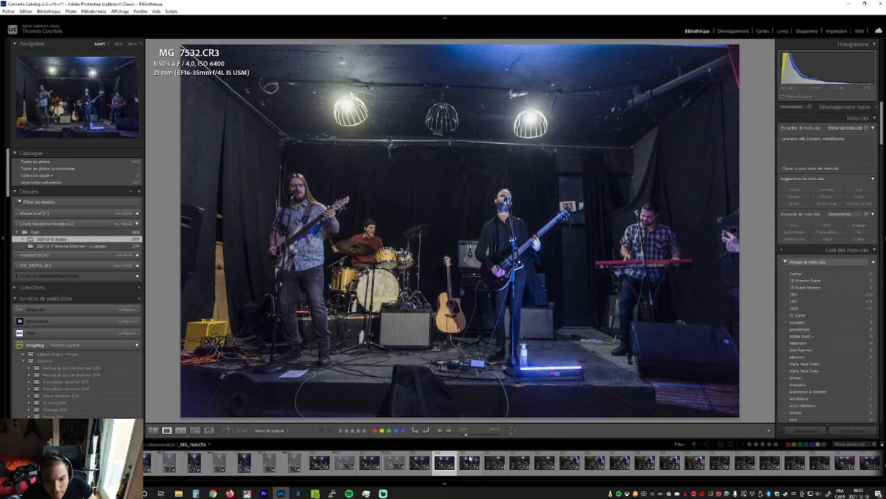
Go past _MG_7533.CR3, flag _MG_7534.CR3 as rejected and move on to the bassist series at _MG_7536.CR3
{"action": "key", "text": "Right"}
{"action": "key", "text": "Right"}
{"action": "key", "text": "Right"}
{"action": "key", "text": "x"}
{"action": "key", "text": "Right"}
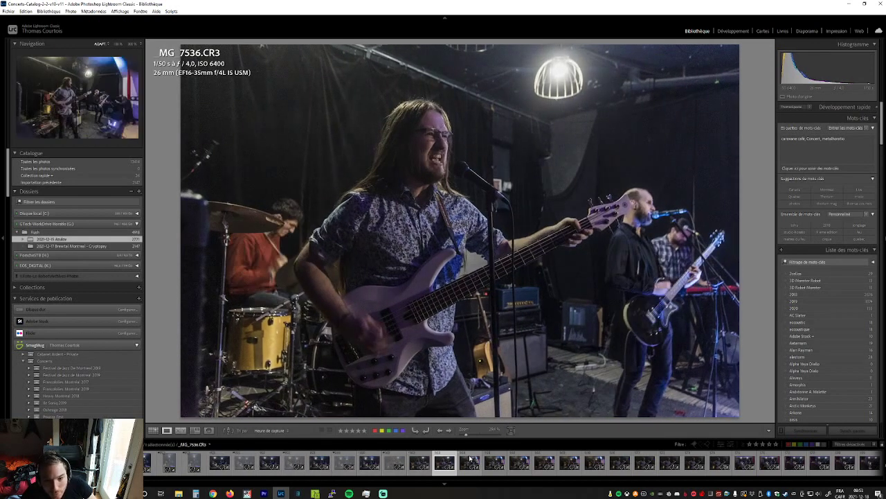
Compare bassist shots _MG_7535.CR3 and _MG_7536.CR3 and reject the unwanted shots of the series up to _MG_7539.CR3
{"action": "key", "text": "Left"}
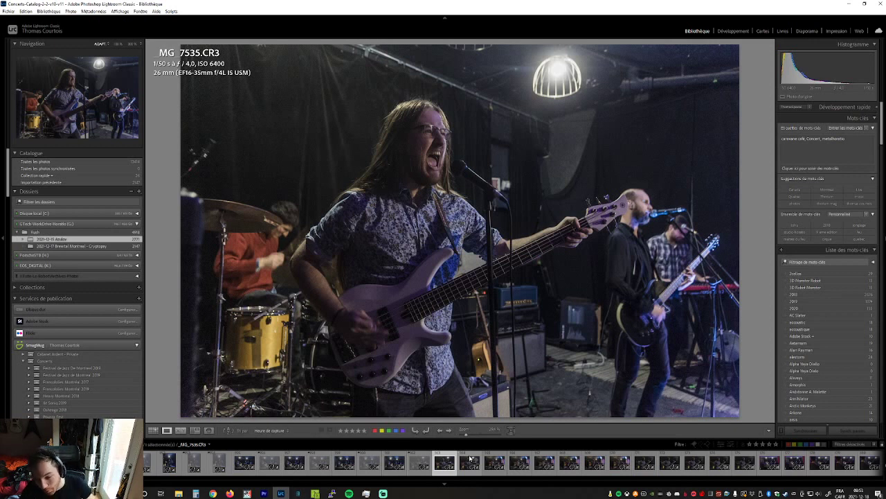
{"action": "key", "text": "Right"}
{"action": "key", "text": "x"}
{"action": "key", "text": "x"}
{"action": "key", "text": "x"}
{"action": "key", "text": "x"}
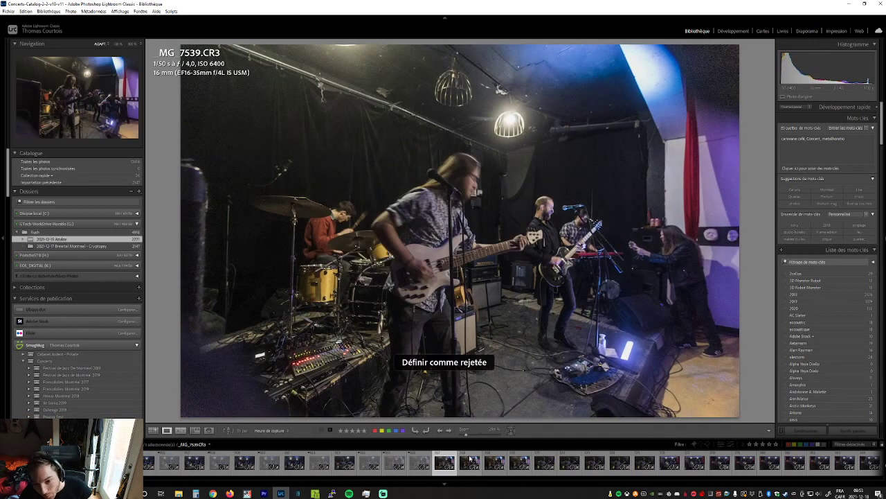
Compare bassist shots _MG_7540.CR3 to _MG_7542.CR3 and flag _MG_7540.CR3 and _MG_7541.CR3 as rejected
{"action": "key", "text": "Right"}
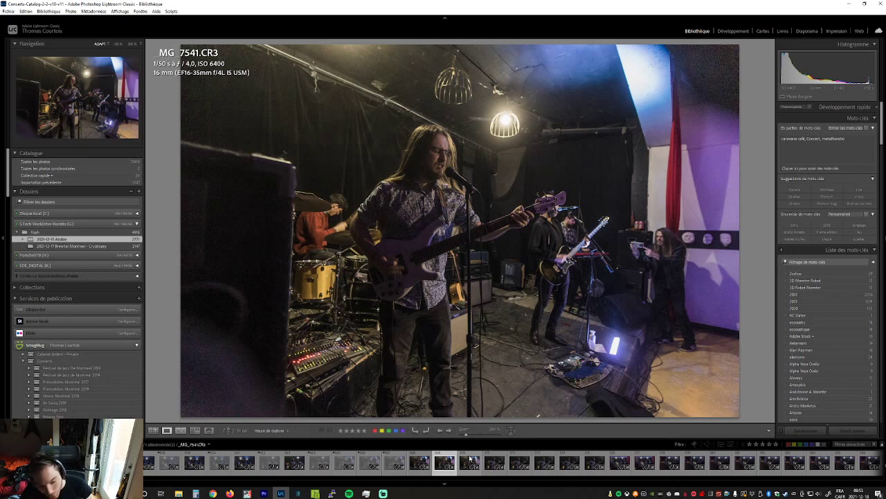
{"action": "key", "text": "Right"}
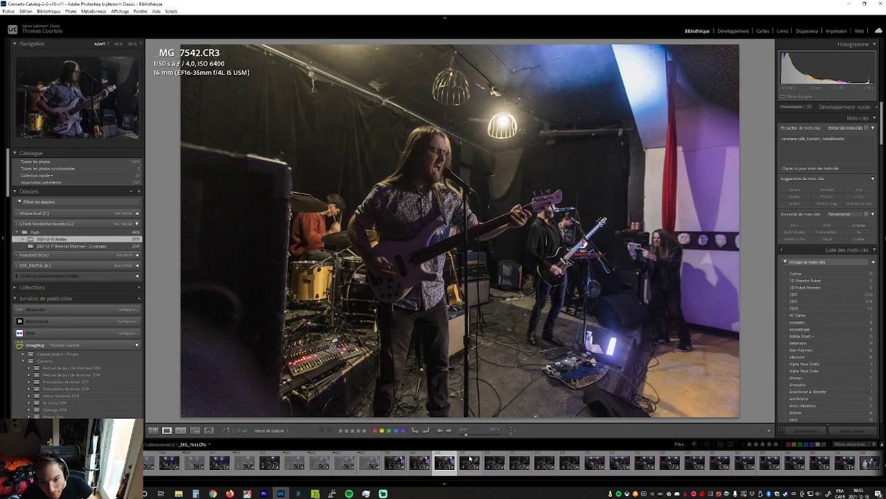
{"action": "key", "text": "x"}
{"action": "key", "text": "Left"}
{"action": "key", "text": "Left"}
{"action": "key", "text": "x"}
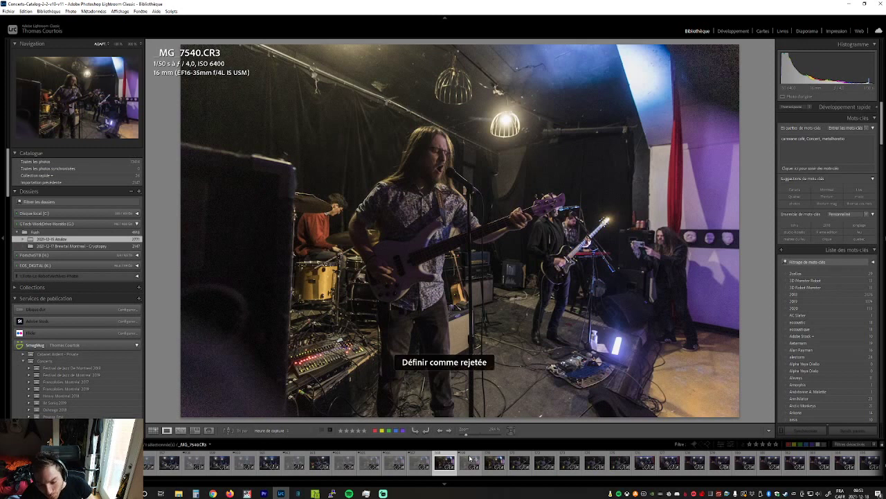
Go through the close-up bassist shots from _MG_7543.CR3, reject the unwanted ones and move on to _MG_7546.CR3
{"action": "key", "text": "Right"}
{"action": "key", "text": "Right"}
{"action": "key", "text": "Right"}
{"action": "key", "text": "Right"}
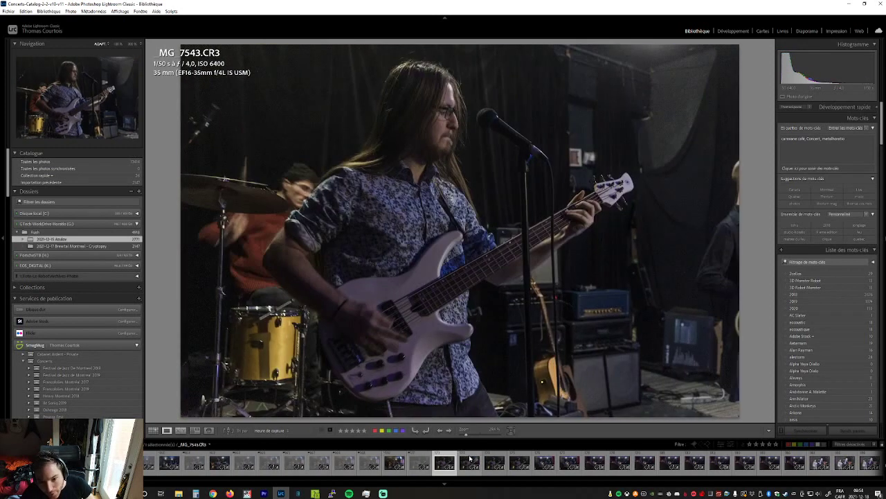
{"action": "key", "text": "Right"}
{"action": "key", "text": "x"}
{"action": "key", "text": "Right"}
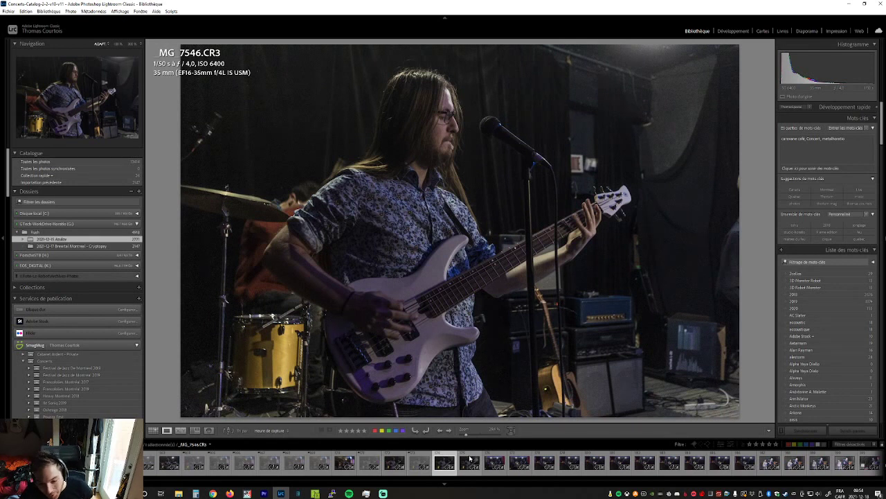
Compare close-up bassist shots _MG_7546.CR3 and _MG_7547.CR3 and flag _MG_7547.CR3 as rejected
{"action": "key", "text": "Right"}
{"action": "key", "text": "Left"}
{"action": "key", "text": "Right"}
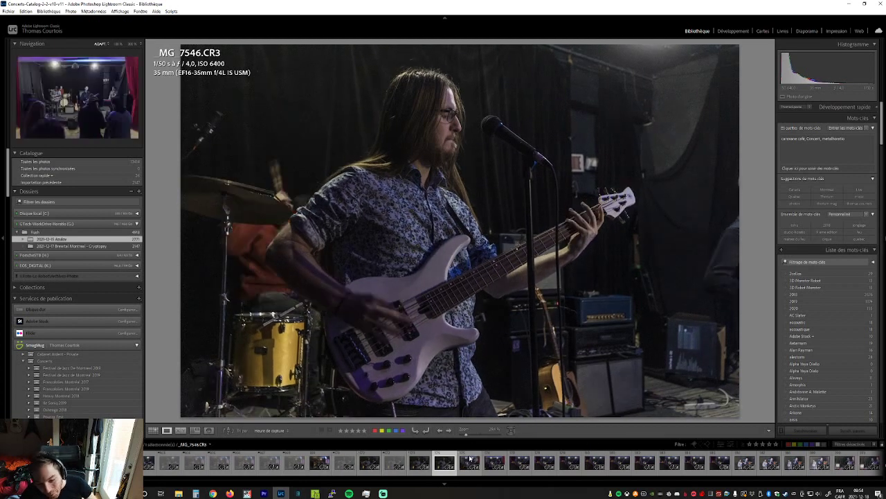
{"action": "key", "text": "x"}
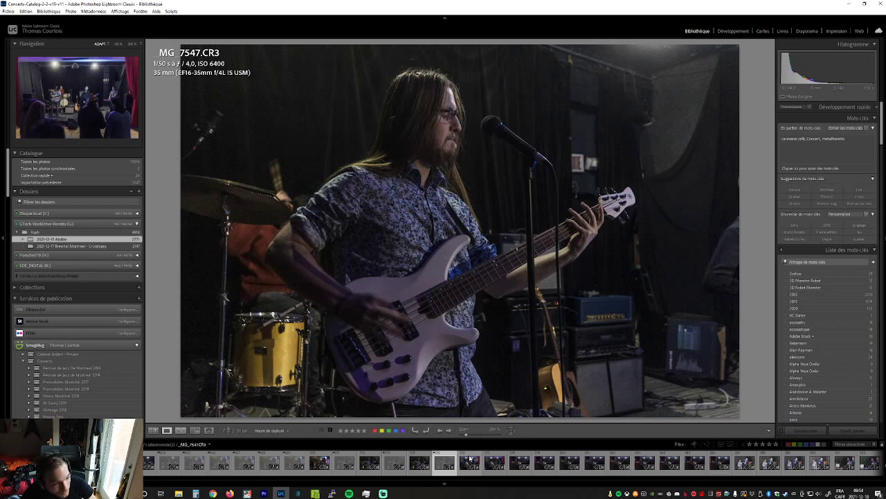
{"action": "key", "text": "Left"}
{"action": "key", "text": "Right"}
Review full-band shots _MG_7548.CR3 and _MG_7549.CR3 taken from the audience, reject _MG_7549.CR3 and move on to _MG_7550.CR3
{"action": "key", "text": "Right"}
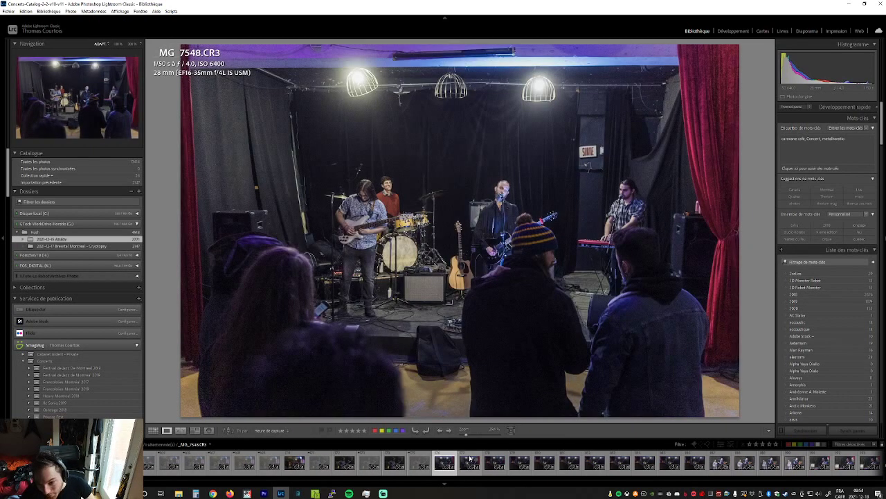
{"action": "key", "text": "x"}
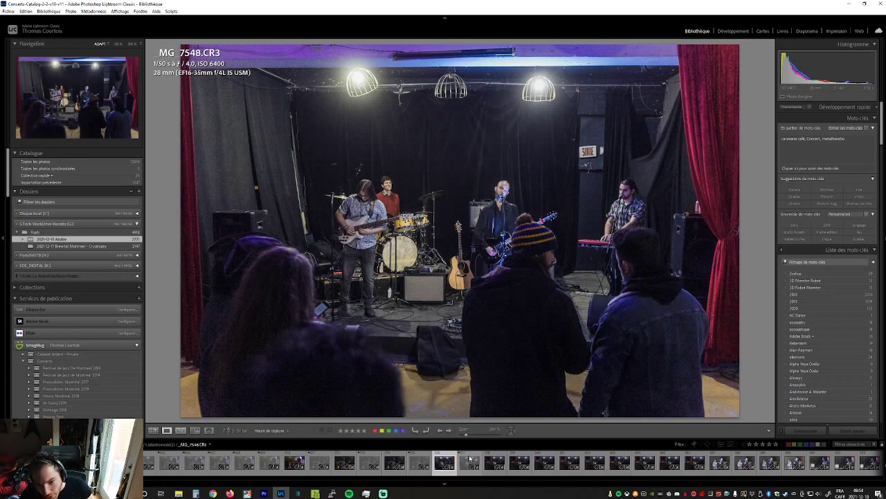
{"action": "key", "text": "Right"}
{"action": "key", "text": "Right"}
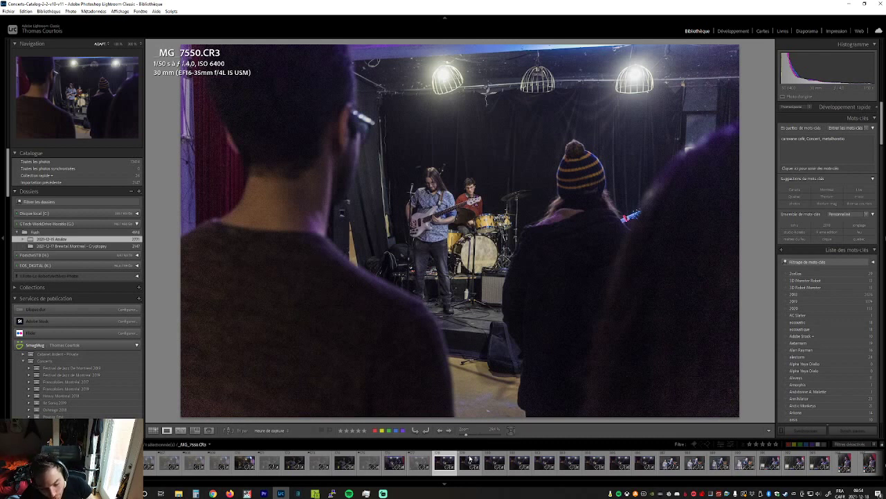
Flag the audience-obstructed shots _MG_7550.CR3 and _MG_7551.CR3 as rejected and move on to _MG_7552.CR3
{"action": "key", "text": "x"}
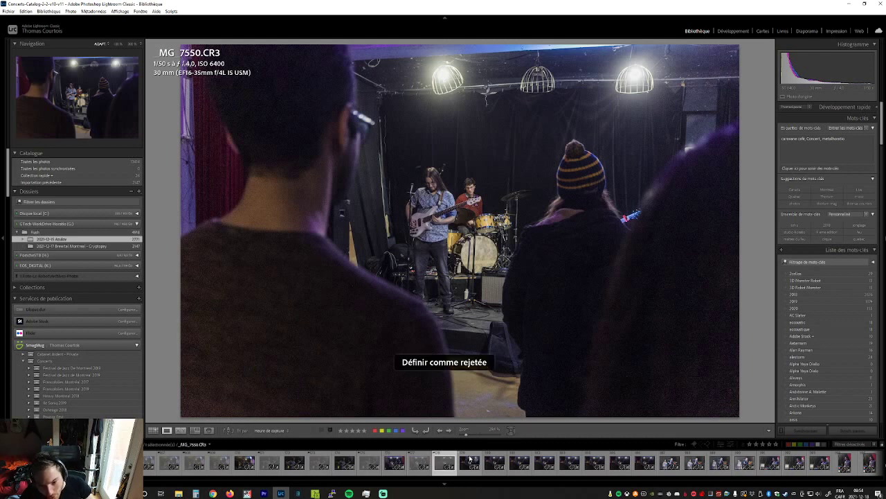
{"action": "key", "text": "Right"}
{"action": "key", "text": "x"}
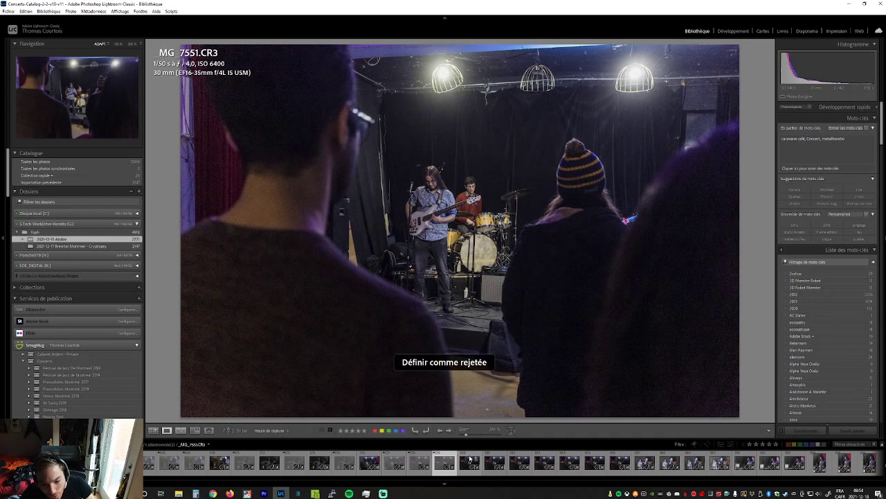
{"action": "key", "text": "Right"}
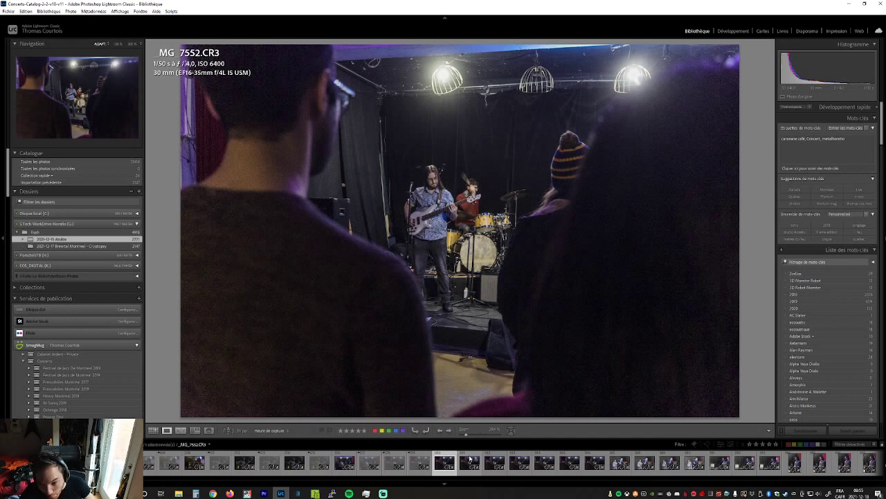
Compare obstructed shots _MG_7550.CR3 to _MG_7552.CR3 and reject the rest of the series from _MG_7552.CR3 through _MG_7558.CR3
{"action": "key", "text": "Left"}
{"action": "key", "text": "Left"}
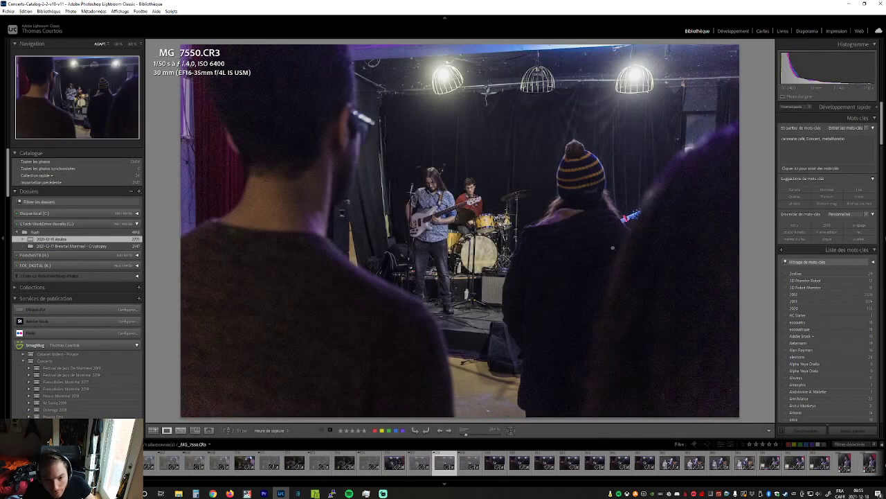
{"action": "key", "text": "Right"}
{"action": "key", "text": "Right"}
{"action": "key", "text": "Right"}
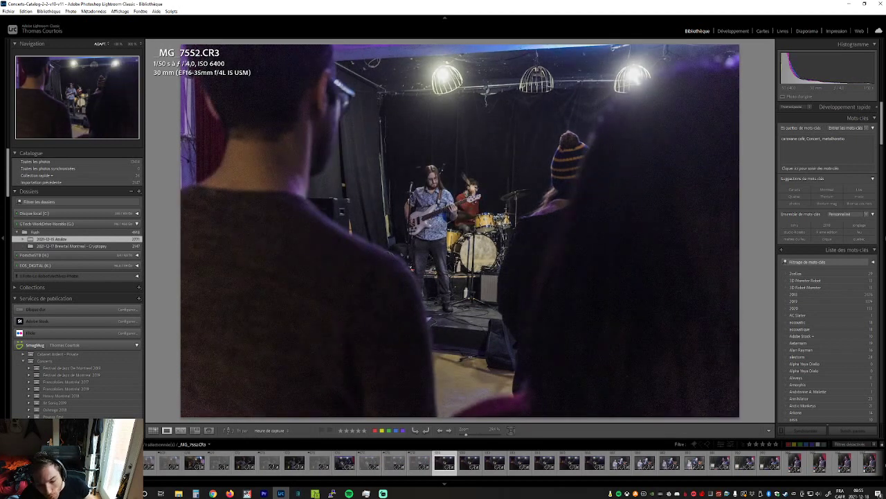
{"action": "key", "text": "x"}
{"action": "key", "text": "x"}
{"action": "key", "text": "x"}
{"action": "key", "text": "x"}
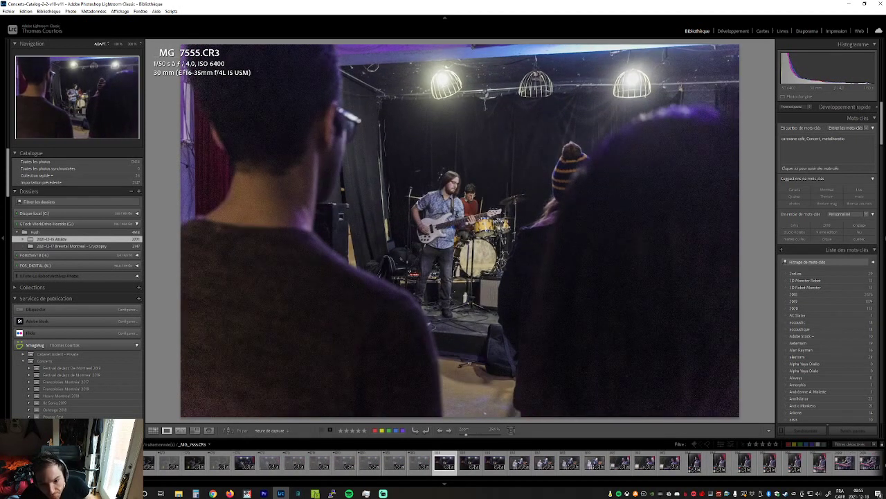
{"action": "key", "text": "Right"}
{"action": "key", "text": "Right"}
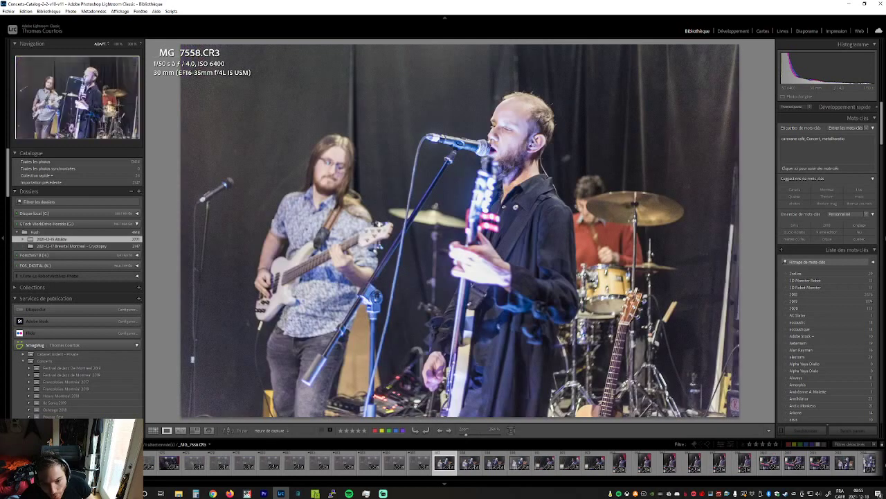
Go through the singer and bassist shots from _MG_7559.CR3, reject the unwanted ones and move on to _MG_7562.CR3
{"action": "key", "text": "Right"}
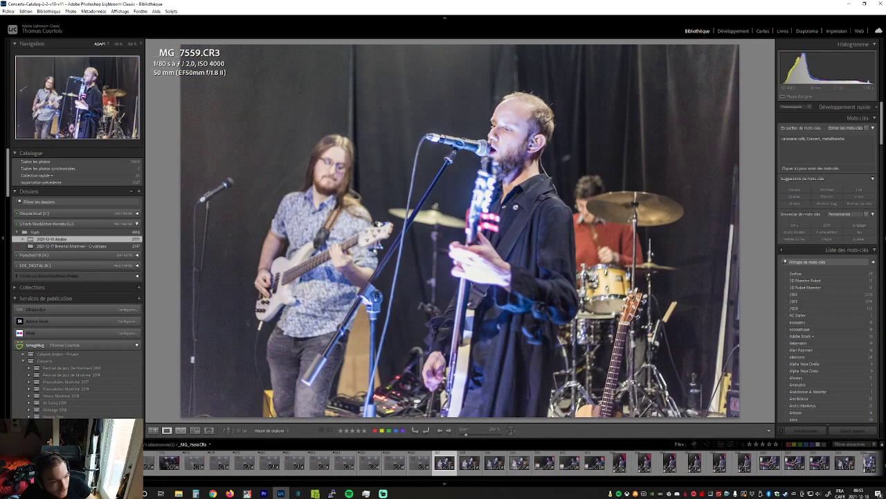
{"action": "key", "text": "Left"}
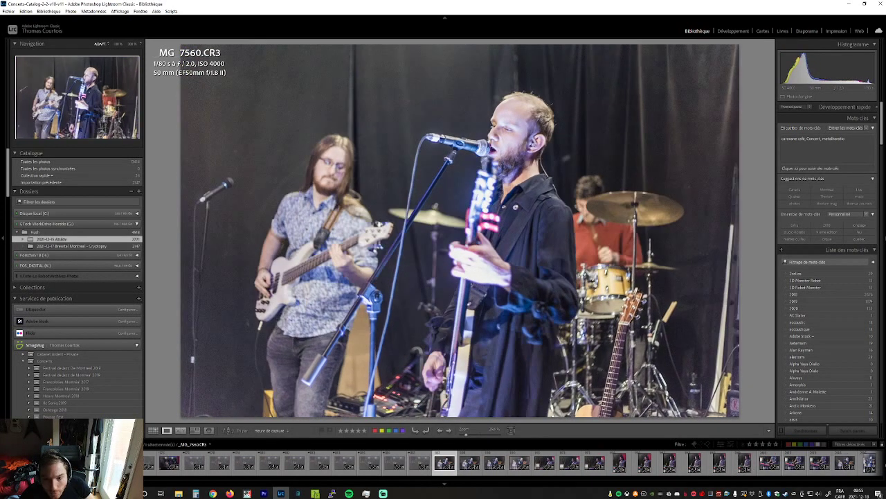
{"action": "key", "text": "x"}
{"action": "key", "text": "Right"}
{"action": "key", "text": "Right"}
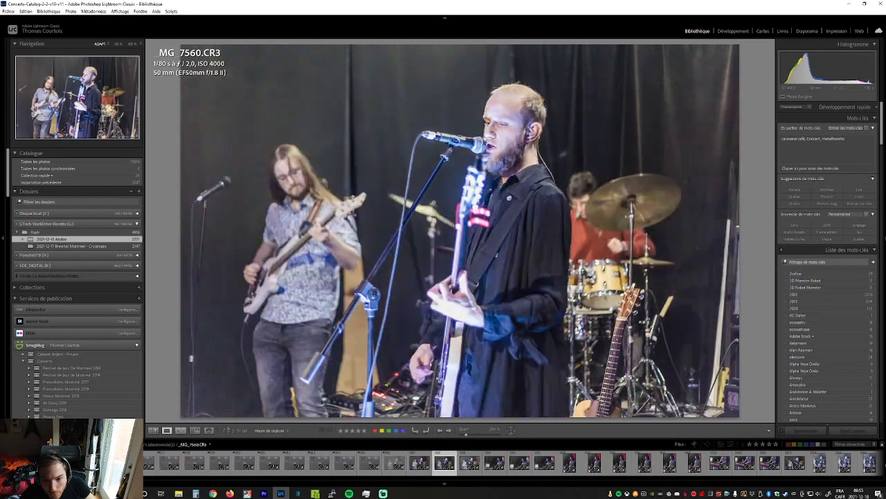
{"action": "key", "text": "Right"}
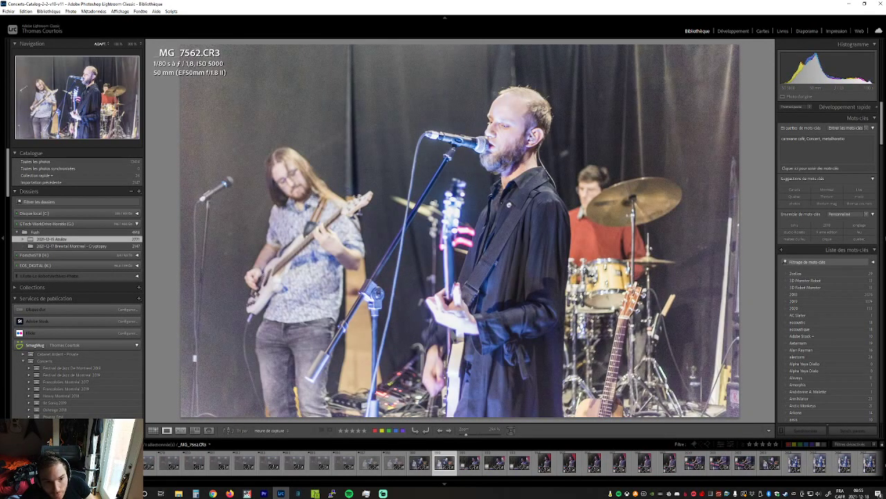
Check singer shot _MG_7562.CR3 again, going back and forth with keyboardist shot _MG_7563.CR3, and flag _MG_7562.CR3 as rejected
{"action": "key", "text": "Right"}
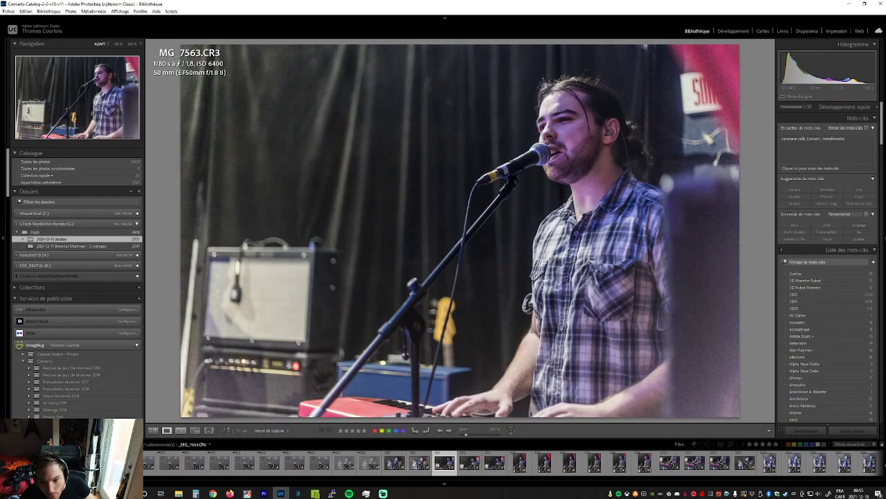
{"action": "key", "text": "Left"}
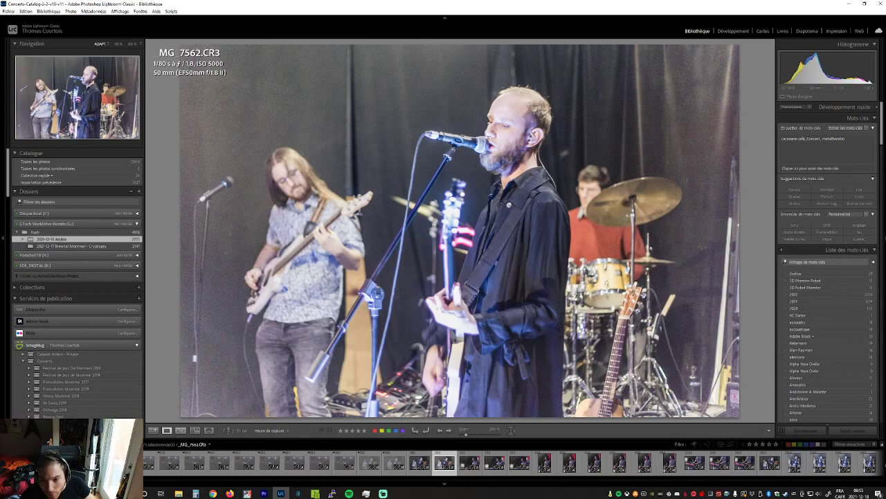
{"action": "key", "text": "Right"}
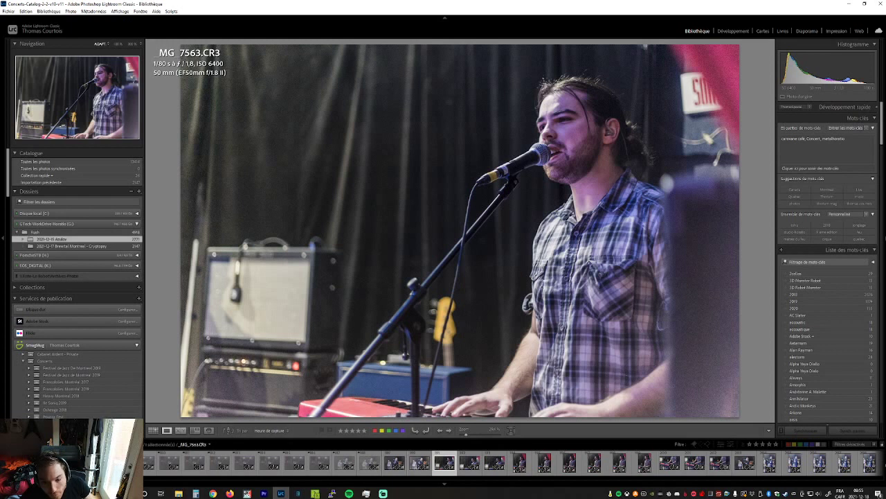
{"action": "key", "text": "Left"}
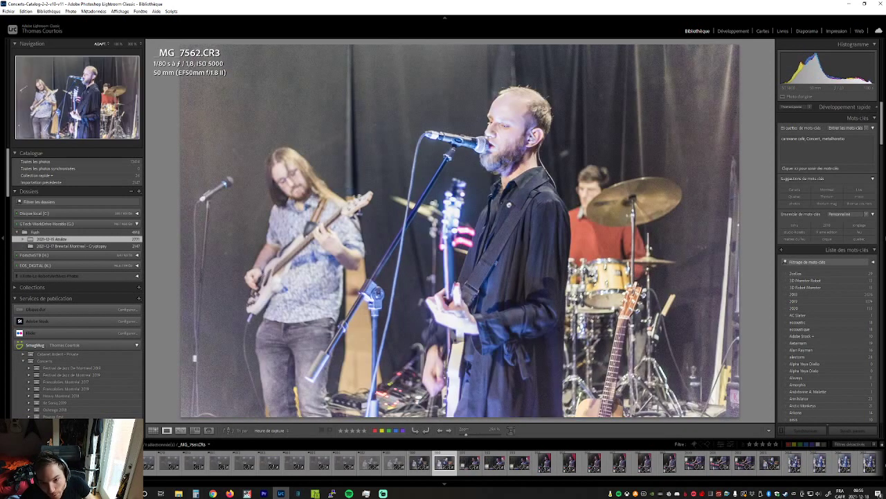
{"action": "key", "text": "x"}
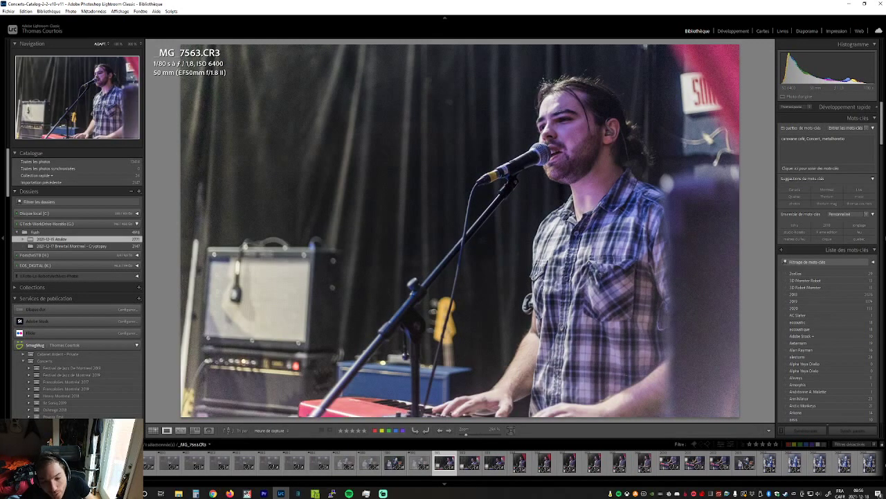
Go through the keyboardist shots from _MG_7563.CR3 to the portrait shot _MG_7567.CR3, rejecting the unwanted ones
{"action": "key", "text": "Right"}
{"action": "key", "text": "Right"}
{"action": "key", "text": "Right"}
{"action": "key", "text": "Right"}
{"action": "key", "text": "Right"}
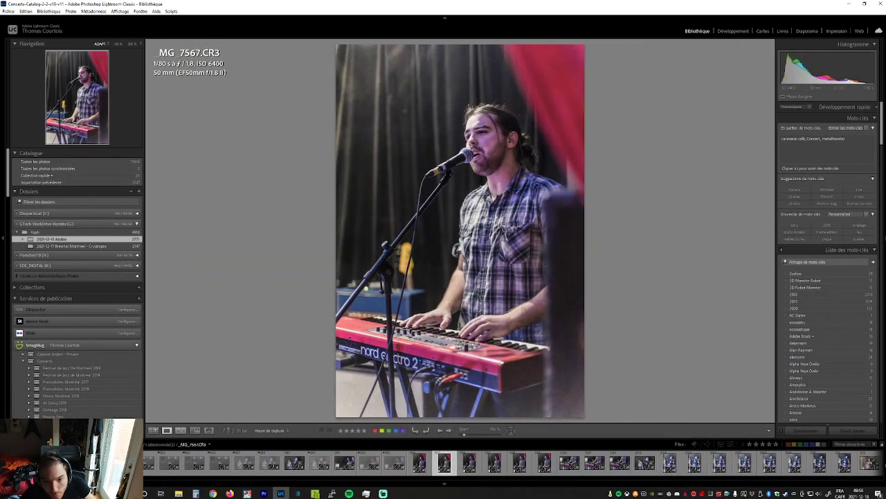
Compare portrait keyboardist shots _MG_7567.CR3 and _MG_7568.CR3 and move on to _MG_7569.CR3
{"action": "key", "text": "Right"}
{"action": "key", "text": "Left"}
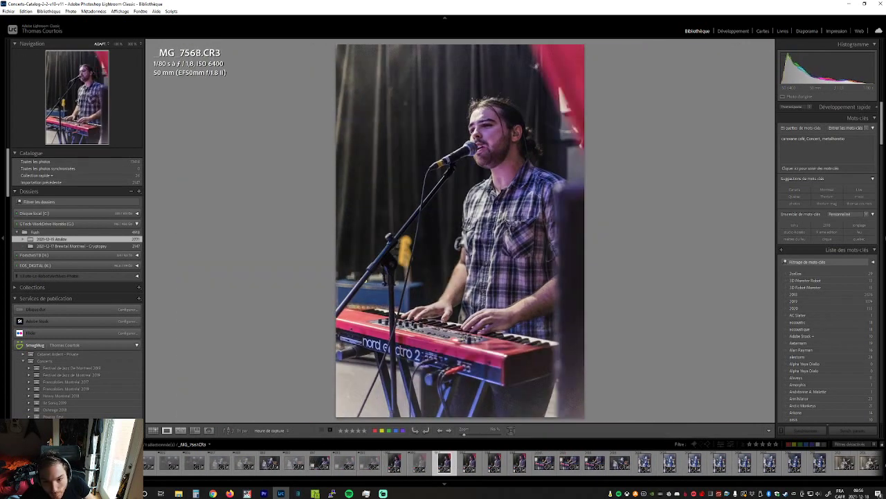
{"action": "key", "text": "Right"}
{"action": "key", "text": "Right"}
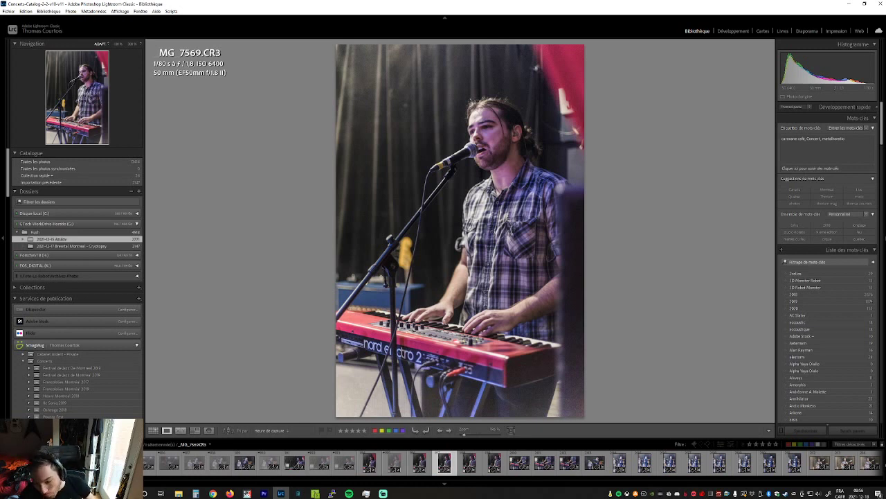
Compare portrait keyboardist shots _MG_7569.CR3 and _MG_7570.CR3, and flag _MG_7569.CR3 and _MG_7571.CR3 as rejected
{"action": "key", "text": "Right"}
{"action": "key", "text": "Left"}
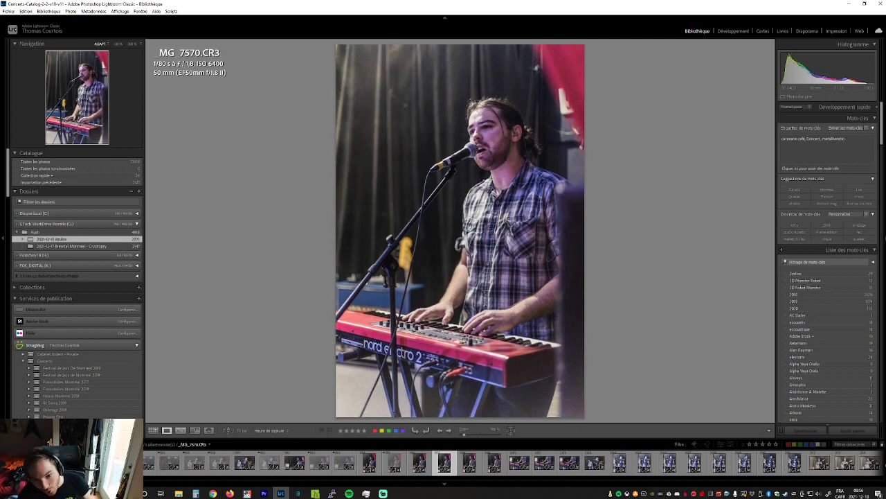
{"action": "key", "text": "x"}
{"action": "key", "text": "Right"}
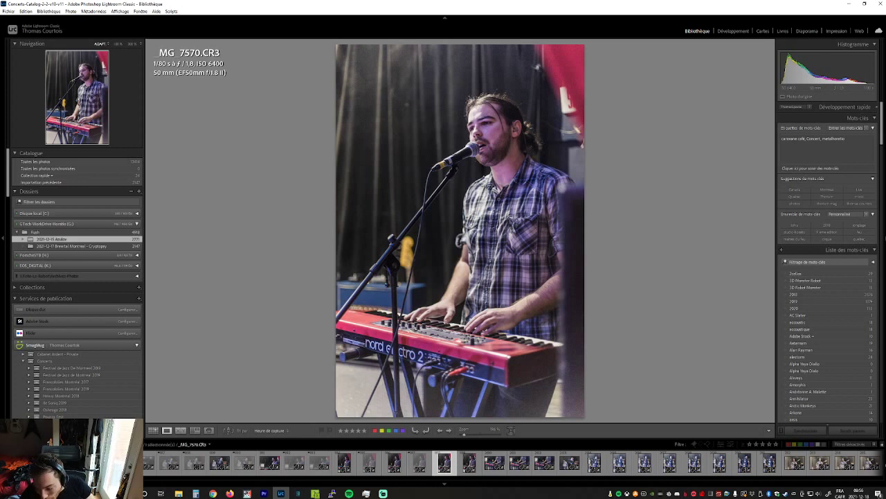
{"action": "key", "text": "Right"}
{"action": "key", "text": "x"}
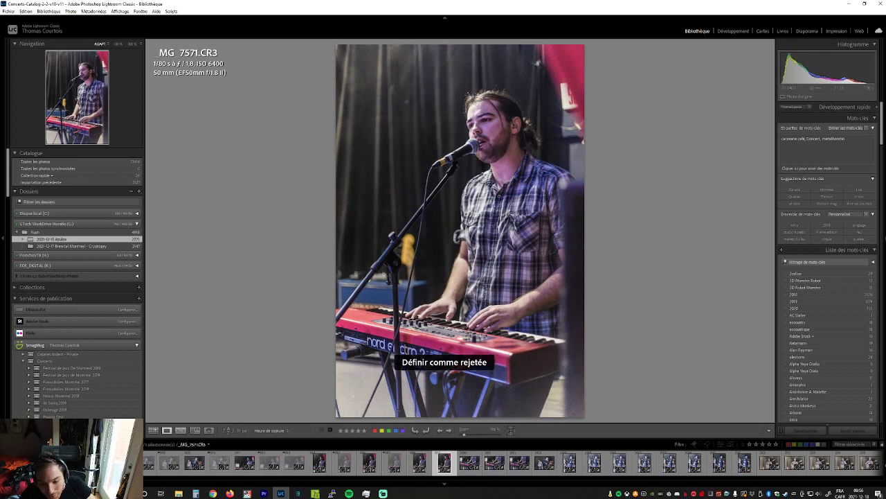
Go to the keyboard close-up _MG_7572.CR3 and flag it as picked
{"action": "key", "text": "Right"}
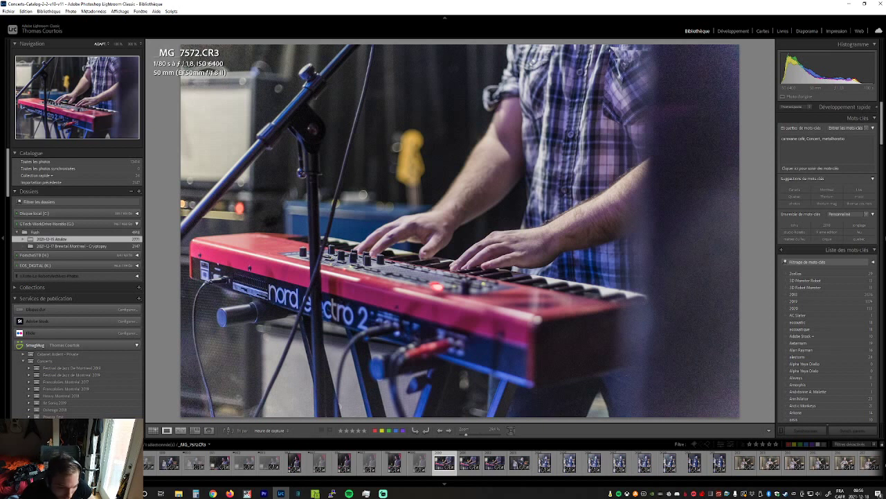
{"action": "key", "text": "p"}
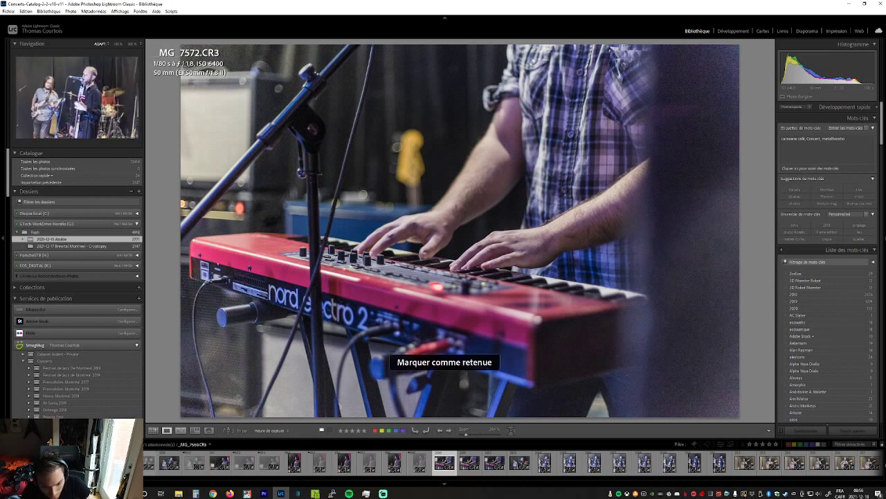
{"action": "scroll", "coordinate": [512, 463], "scroll_direction": "down", "scroll_amount": 5}
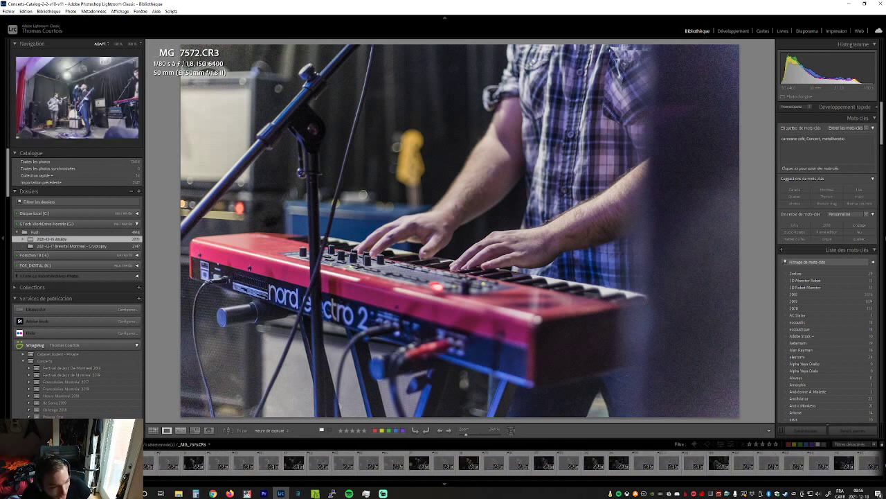
View the wide stage shot _MG_7373.CR3 and return to the keyboard close-up _MG_7572.CR3
{"action": "left_click", "coordinate": [724, 463]}
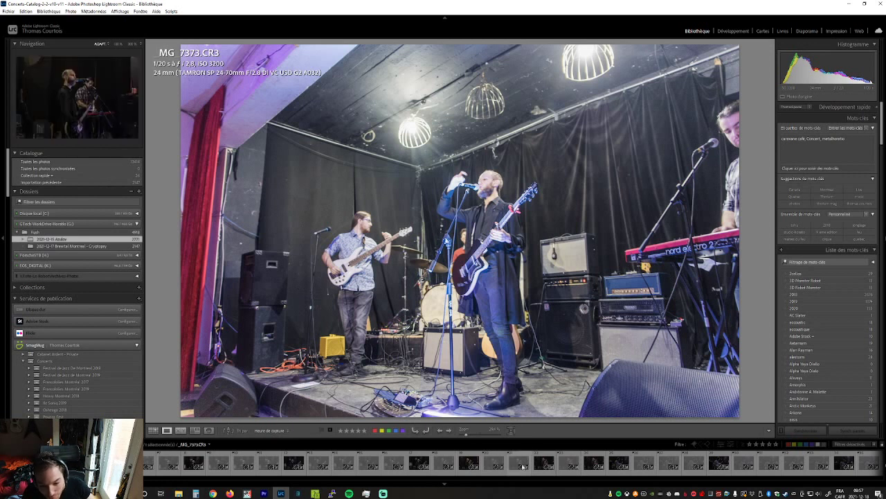
{"action": "scroll", "coordinate": [522, 465], "scroll_direction": "down", "scroll_amount": 5}
{"action": "scroll", "coordinate": [519, 460], "scroll_direction": "down", "scroll_amount": 6}
{"action": "scroll", "coordinate": [519, 459], "scroll_direction": "down", "scroll_amount": 2}
{"action": "left_click", "coordinate": [379, 462]}
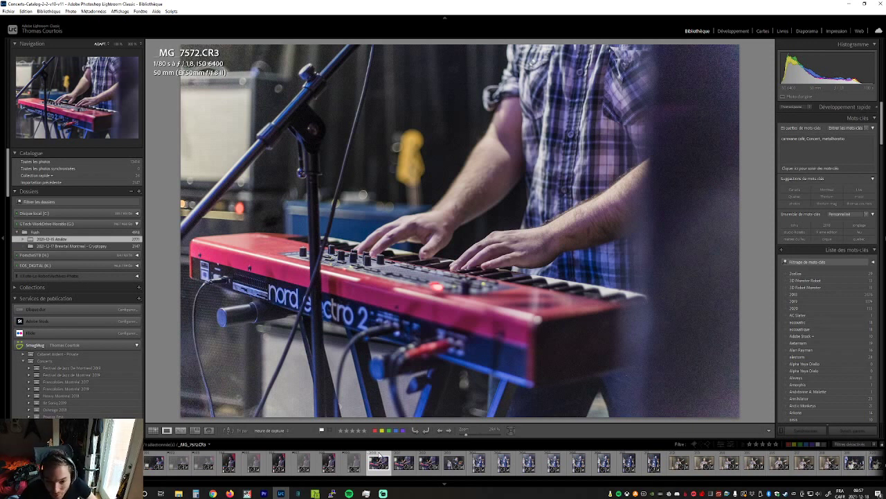
Compare the keyboard close-ups _MG_7572.CR3 to _MG_7574.CR3 and reject the weaker ones, including _MG_7574.CR3
{"action": "key", "text": "Right"}
{"action": "key", "text": "Right"}
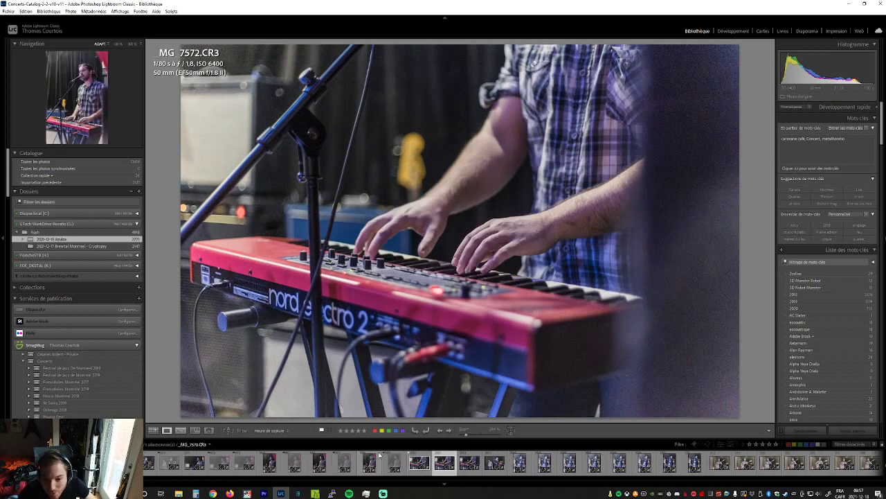
{"action": "key", "text": "Right"}
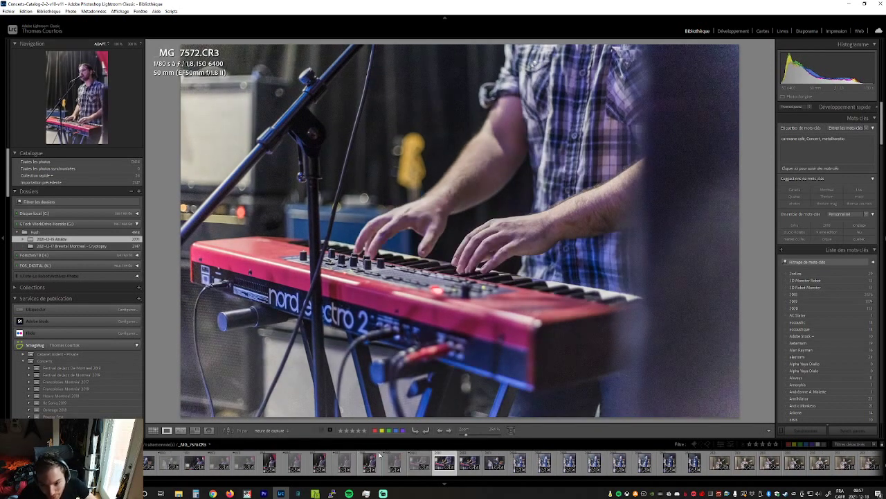
{"action": "key", "text": "Right"}
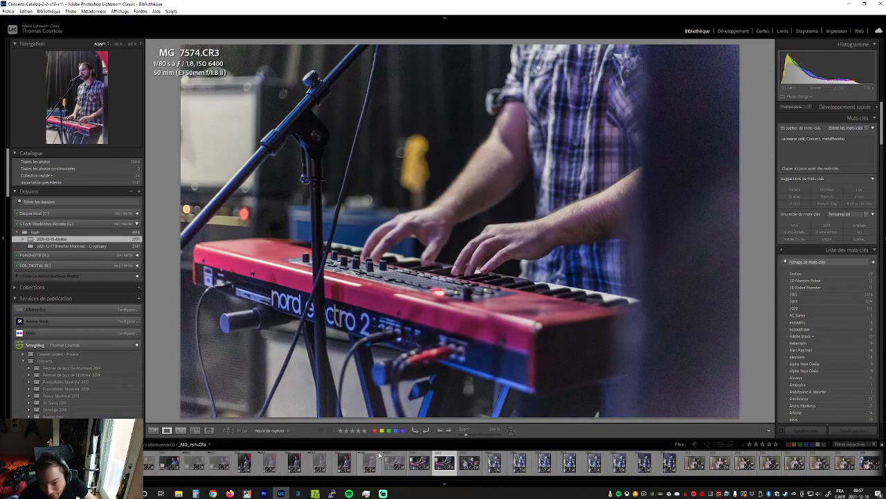
{"action": "key", "text": "x"}
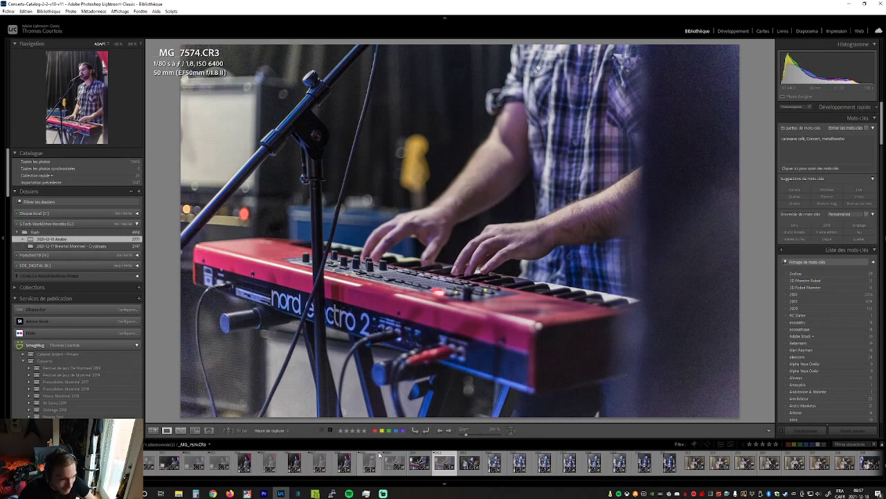
Go through the singer shots from _MG_7575.CR3 to _MG_7577.CR3, rejecting them, and move on to _MG_7578.CR3
{"action": "key", "text": "Right"}
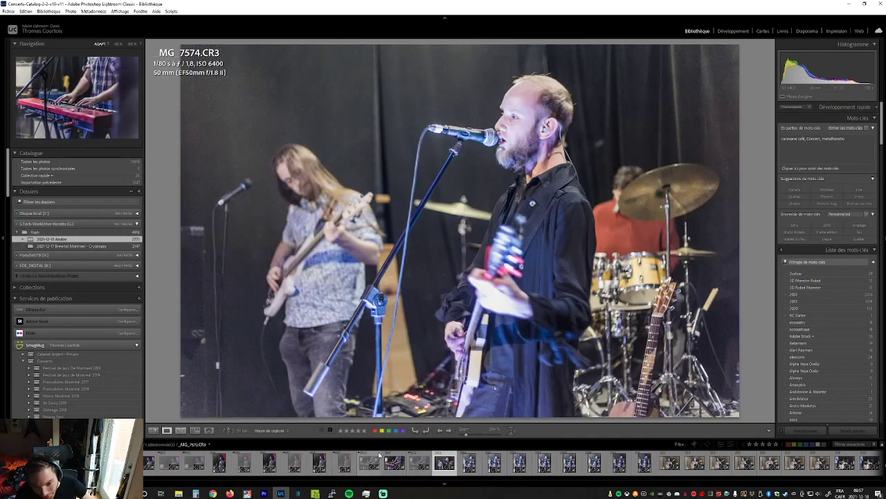
{"action": "key", "text": "x"}
{"action": "key", "text": "Right"}
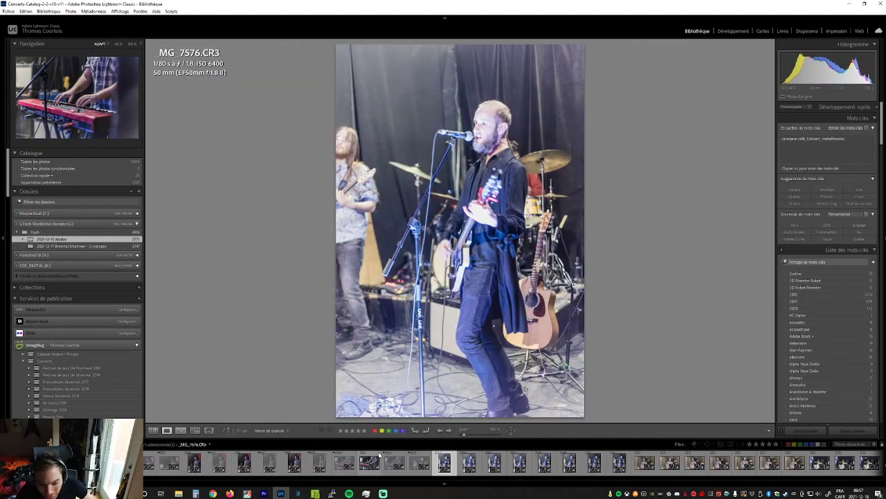
{"action": "key", "text": "Right"}
{"action": "key", "text": "x"}
{"action": "key", "text": "Left"}
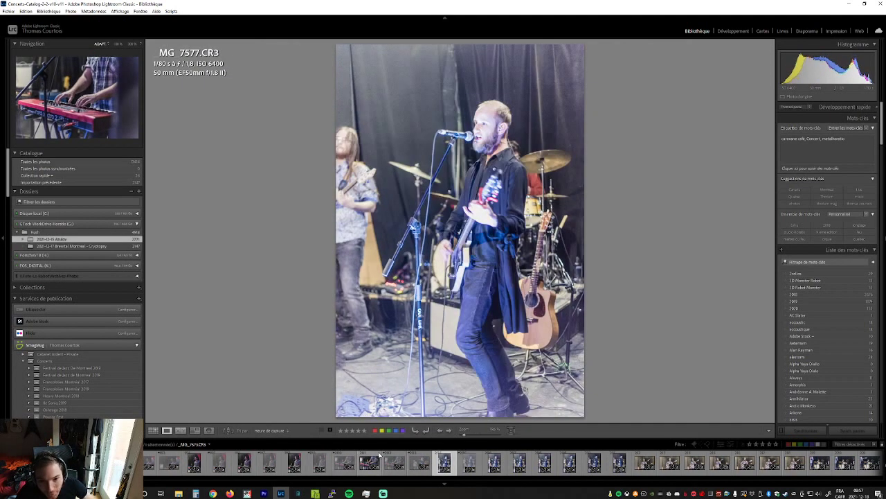
{"action": "key", "text": "Right"}
{"action": "key", "text": "Right"}
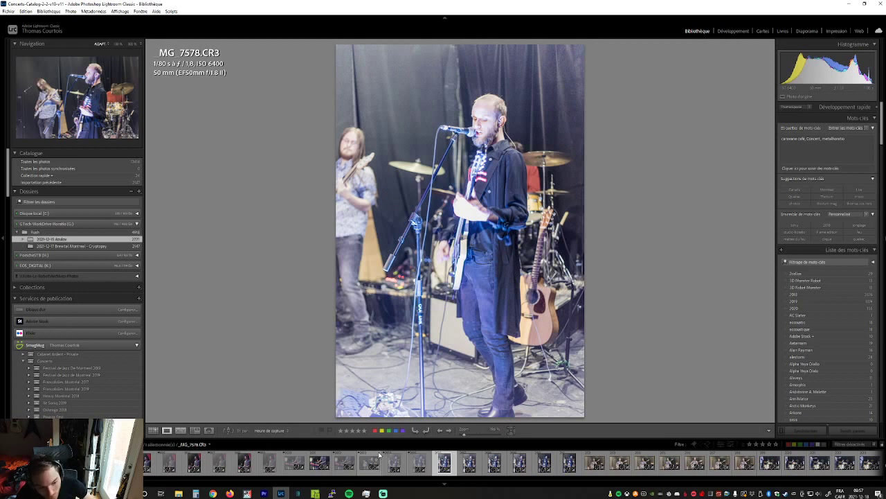
Compare the portrait singer shots _MG_7578.CR3 to _MG_7580.CR3, keep _MG_7579.CR3 and reject the other two
{"action": "key", "text": "Right"}
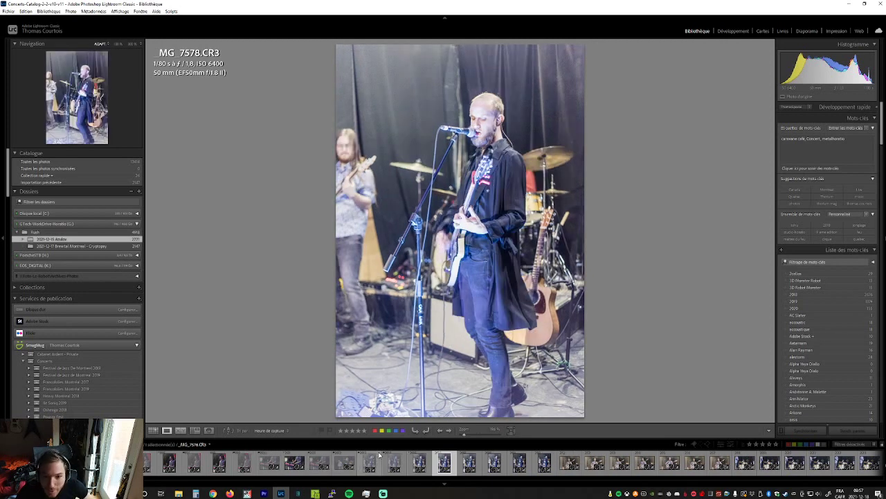
{"action": "key", "text": "Right"}
{"action": "key", "text": "x"}
{"action": "key", "text": "Left"}
{"action": "key", "text": "Right"}
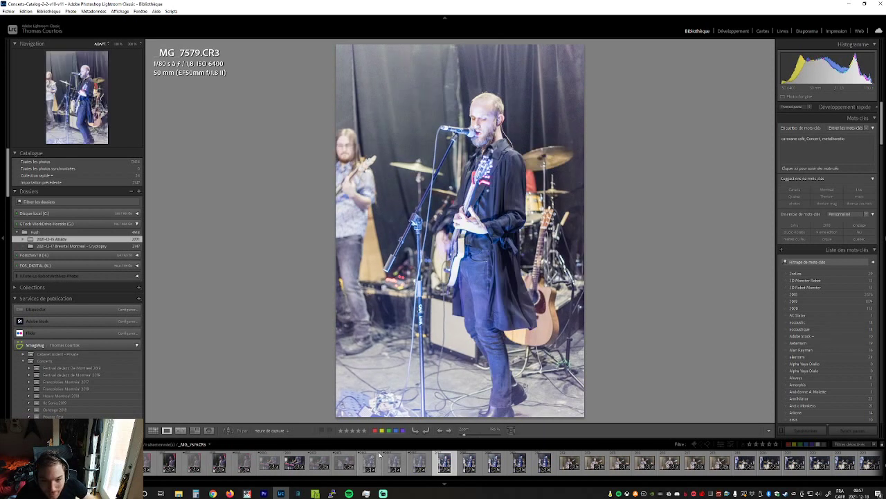
{"action": "key", "text": "Right"}
{"action": "key", "text": "x"}
{"action": "key", "text": "Right"}
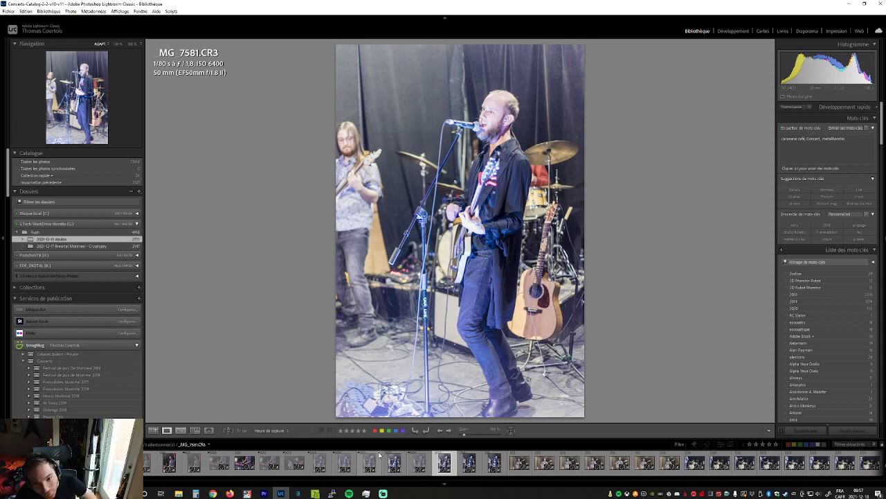
Compare the portrait singer shots _MG_7581.CR3 to _MG_7583.CR3, rejecting all but _MG_7583.CR3
{"action": "key", "text": "Right"}
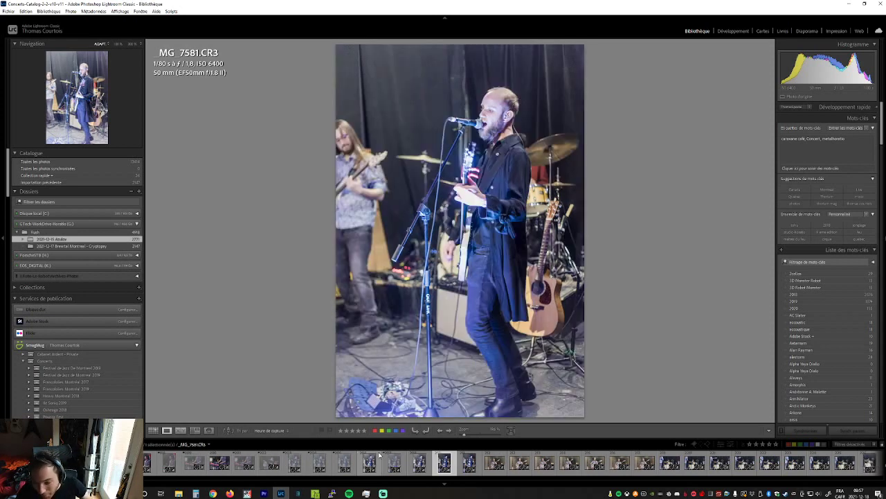
{"action": "key", "text": "x"}
{"action": "key", "text": "ctrl+z"}
{"action": "key", "text": "Right"}
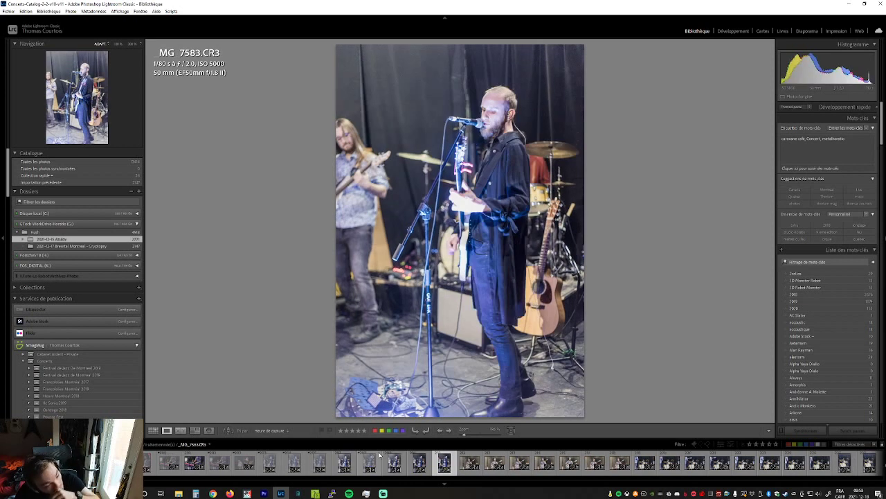
{"action": "key", "text": "Left"}
{"action": "key", "text": "Left"}
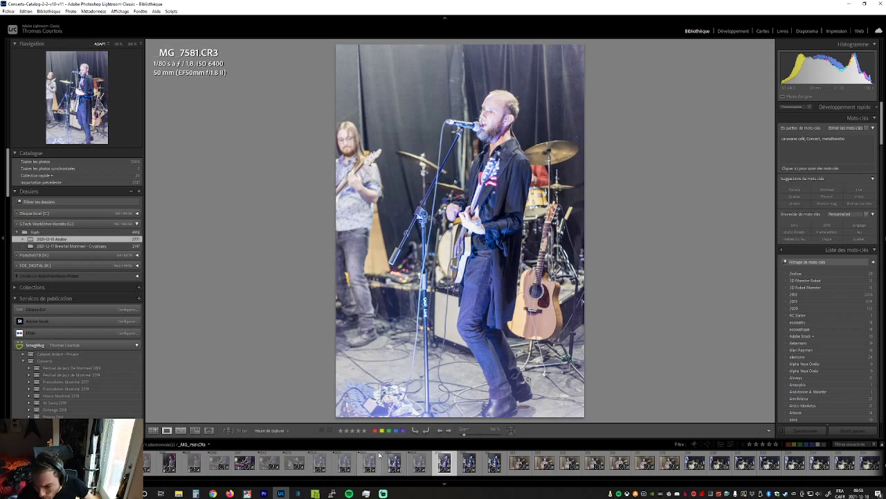
{"action": "key", "text": "Right"}
{"action": "key", "text": "Right"}
{"action": "key", "text": "Left"}
{"action": "key", "text": "Right"}
{"action": "key", "text": "Left"}
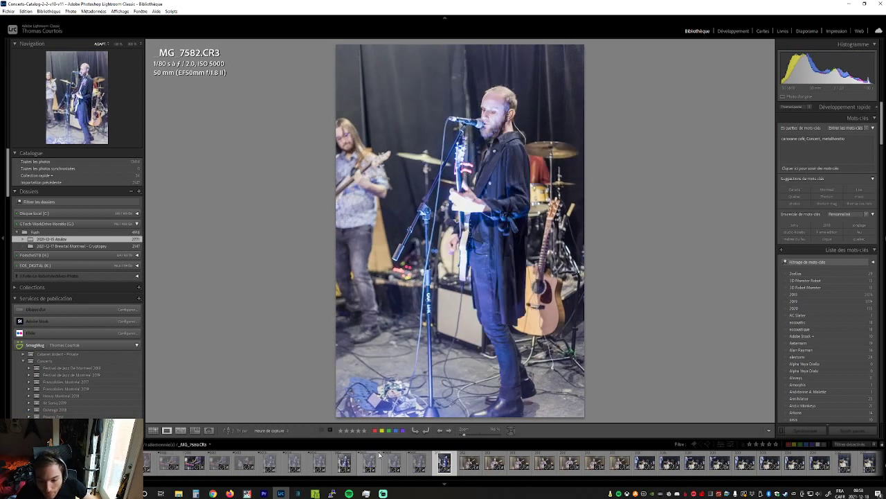
{"action": "key", "text": "Right"}
Compare the bassist shots starting at _MG_7584.CR3 and reject _MG_7585.CR3, _MG_7586.CR3 and _MG_7587.CR3
{"action": "key", "text": "Right"}
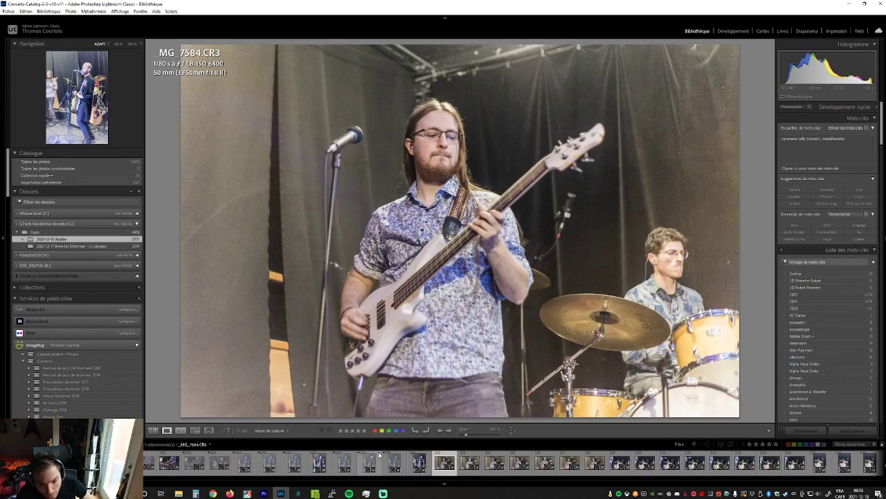
{"action": "key", "text": "Right"}
{"action": "key", "text": "Left"}
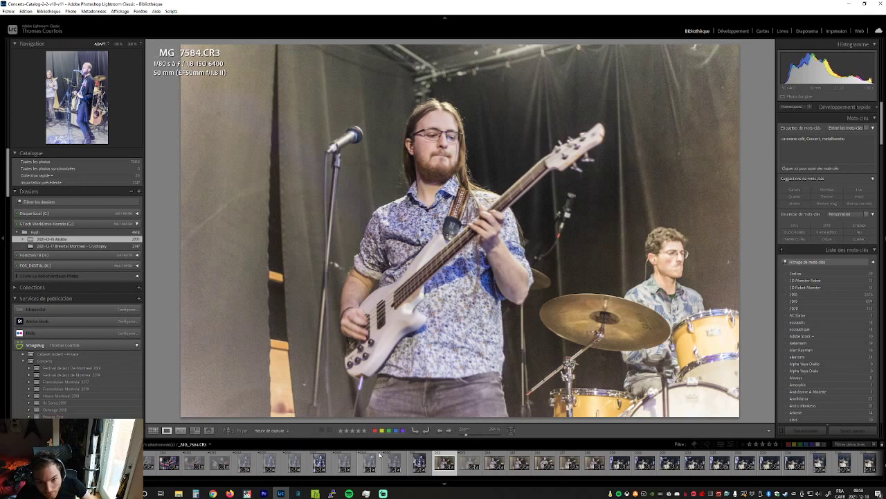
{"action": "key", "text": "Right"}
{"action": "key", "text": "Right"}
{"action": "key", "text": "x"}
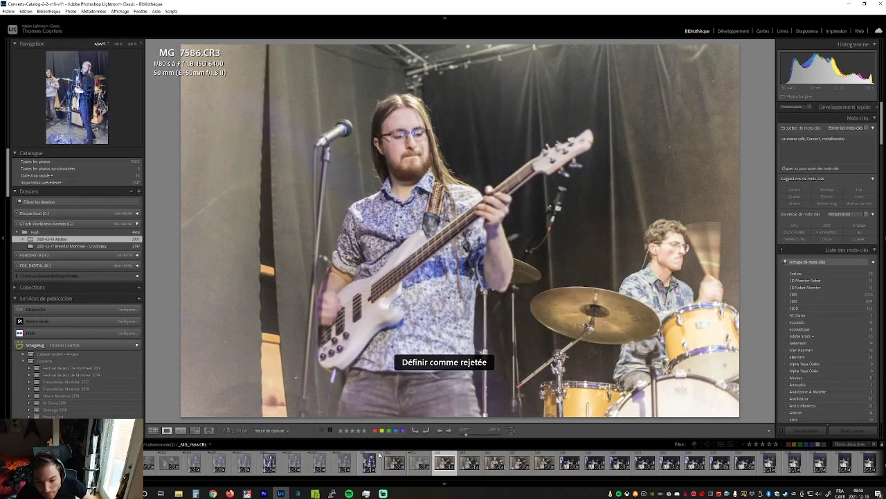
{"action": "key", "text": "Right"}
{"action": "key", "text": "x"}
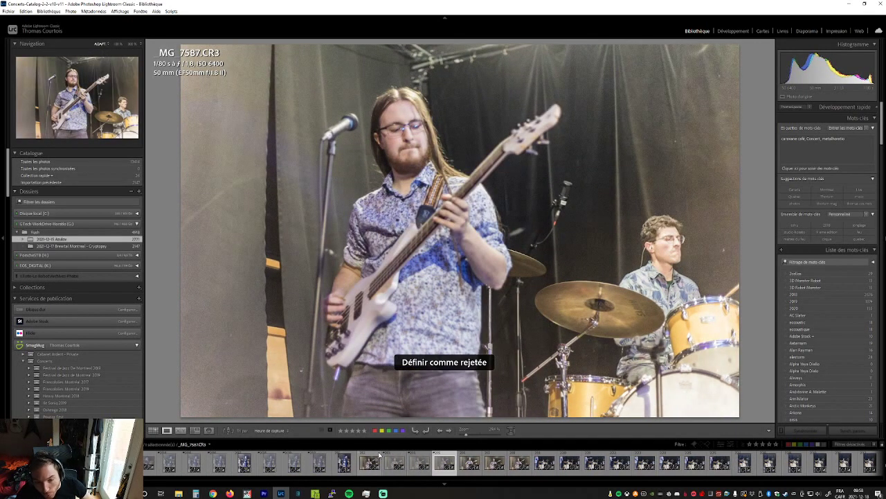
Reject the remaining bassist shots from _MG_7588.CR3 to _MG_7590.CR3 and move on to the drummer shots
{"action": "key", "text": "Right"}
{"action": "key", "text": "x"}
{"action": "key", "text": "Right"}
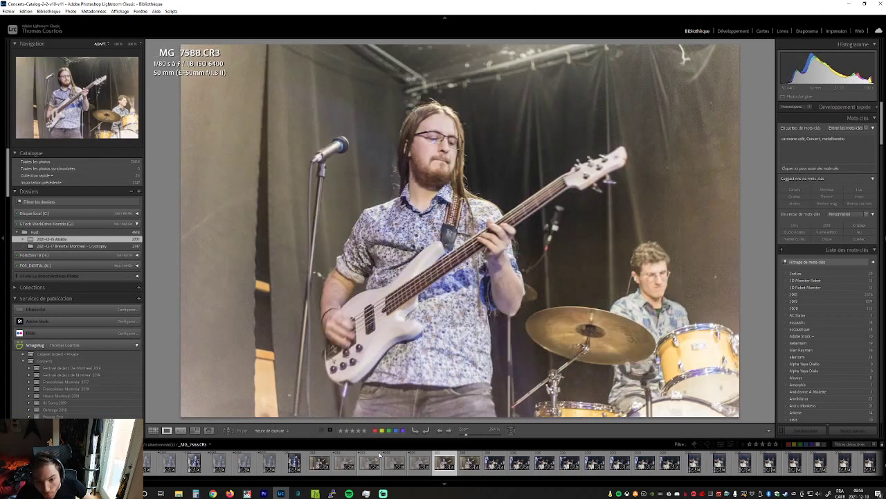
{"action": "key", "text": "Right"}
{"action": "key", "text": "x"}
{"action": "key", "text": "Right"}
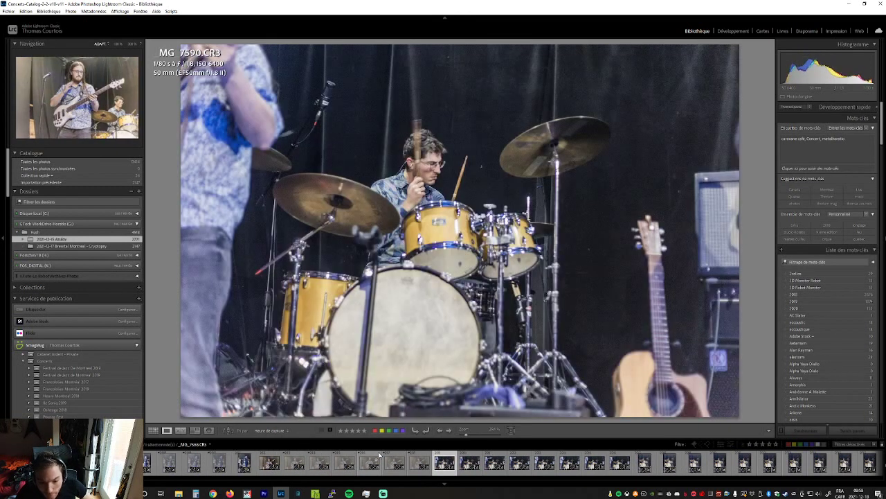
Compare the landscape drummer shots _MG_7591.CR3 to _MG_7593.CR3 and reject _MG_7593.CR3
{"action": "key", "text": "Right"}
{"action": "key", "text": "Right"}
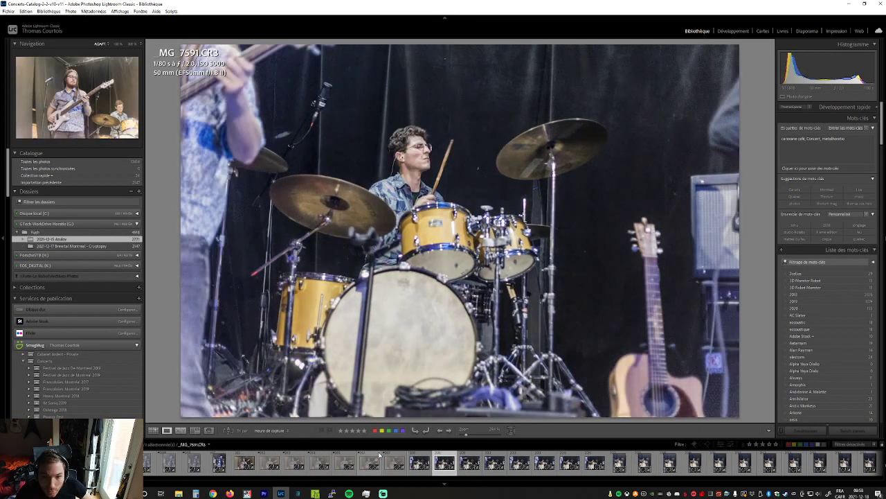
{"action": "key", "text": "Left"}
{"action": "key", "text": "Right"}
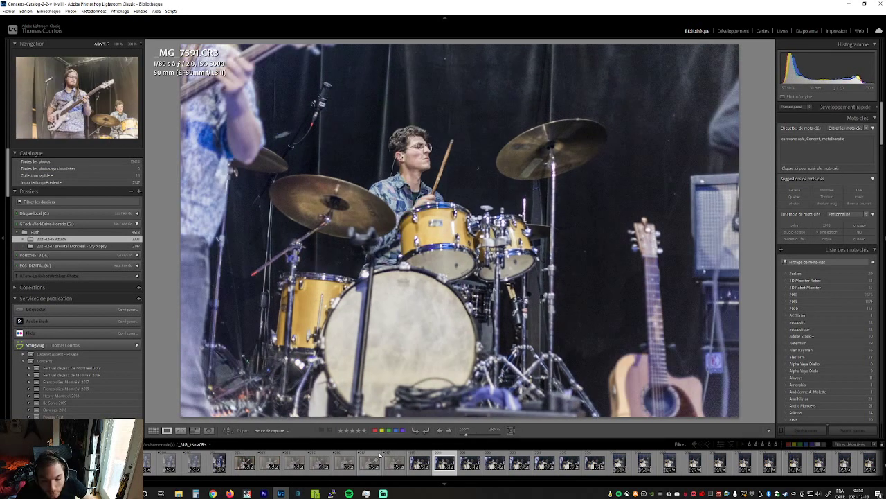
{"action": "key", "text": "Right"}
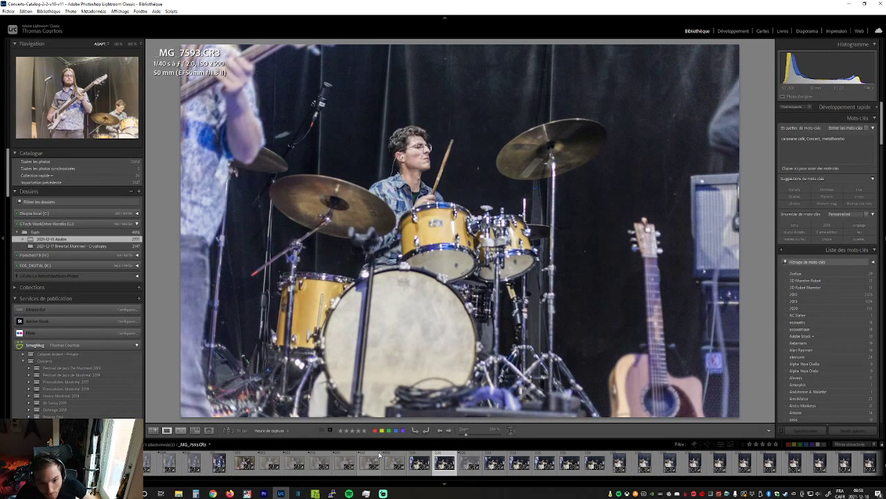
{"action": "key", "text": "Left"}
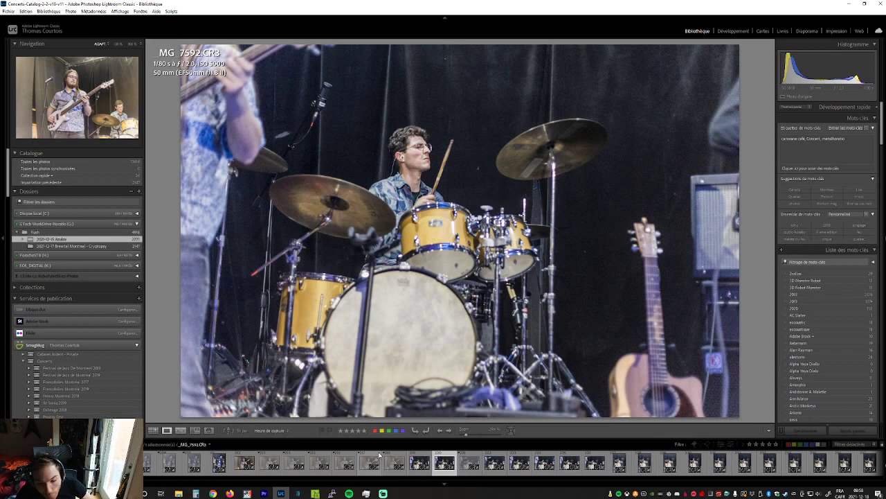
Go through the landscape drummer shots up to _MG_7597.CR3, rejecting the unwanted ones and undoing the last flag change
{"action": "key", "text": "Right"}
{"action": "key", "text": "Right"}
{"action": "key", "text": "Right"}
{"action": "key", "text": "Right"}
{"action": "key", "text": "Right"}
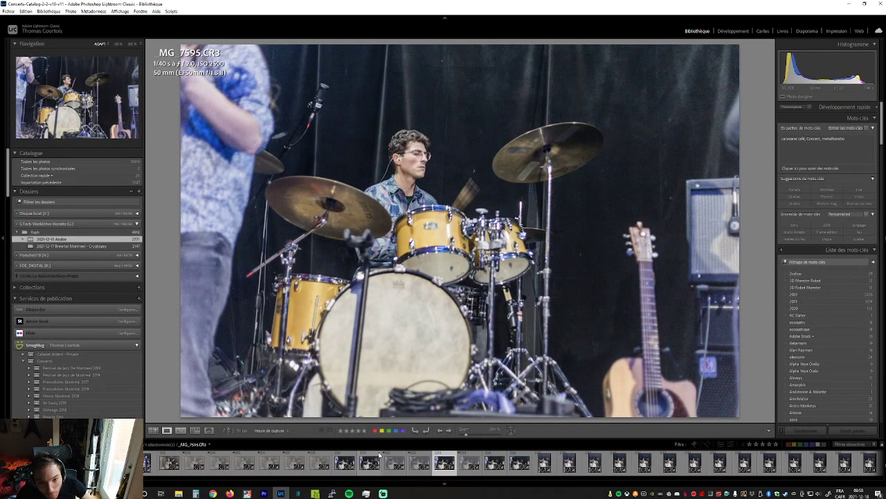
{"action": "key", "text": "Right"}
{"action": "key", "text": "x"}
{"action": "key", "text": "ctrl+z"}
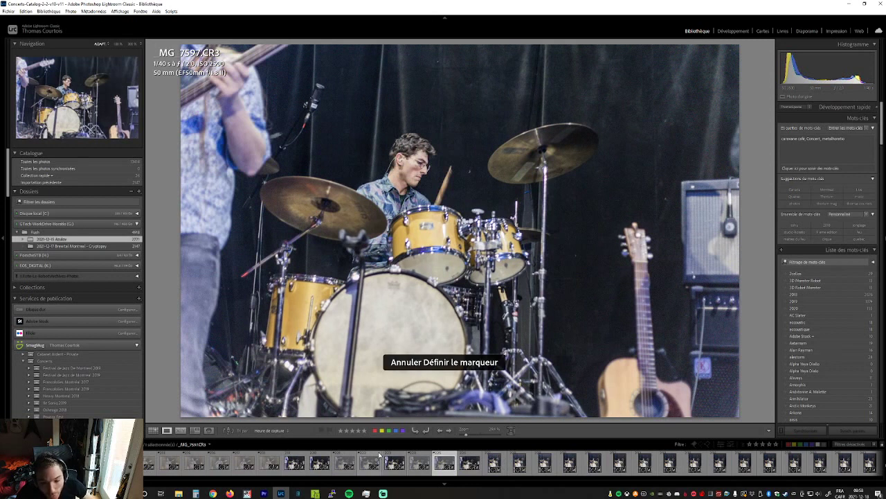
Go through the drummer shots from _MG_7598.CR3 to the portrait shot _MG_7600.CR3, rejecting the unwanted ones including _MG_7600.CR3
{"action": "key", "text": "Right"}
{"action": "key", "text": "Right"}
{"action": "key", "text": "Right"}
{"action": "key", "text": "Left"}
{"action": "key", "text": "Right"}
{"action": "key", "text": "x"}
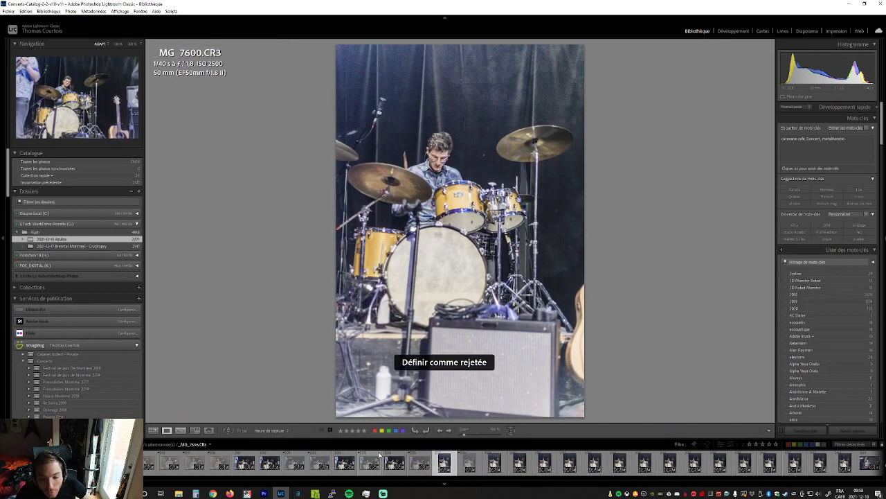
Reject the portrait drummer shots from _MG_7601.CR3 to _MG_7605.CR3
{"action": "key", "text": "Right"}
{"action": "key", "text": "Right"}
{"action": "key", "text": "x"}
{"action": "key", "text": "Right"}
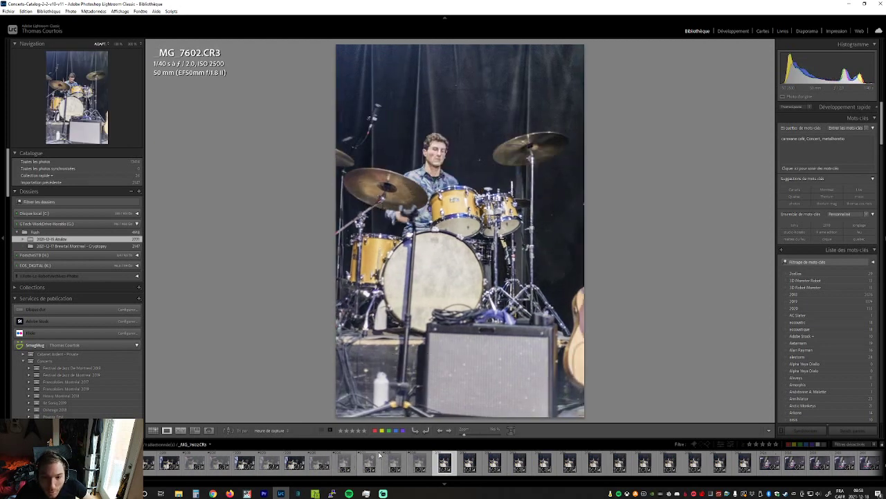
{"action": "key", "text": "x"}
{"action": "key", "text": "Right"}
{"action": "key", "text": "x"}
{"action": "key", "text": "Right"}
{"action": "key", "text": "Right"}
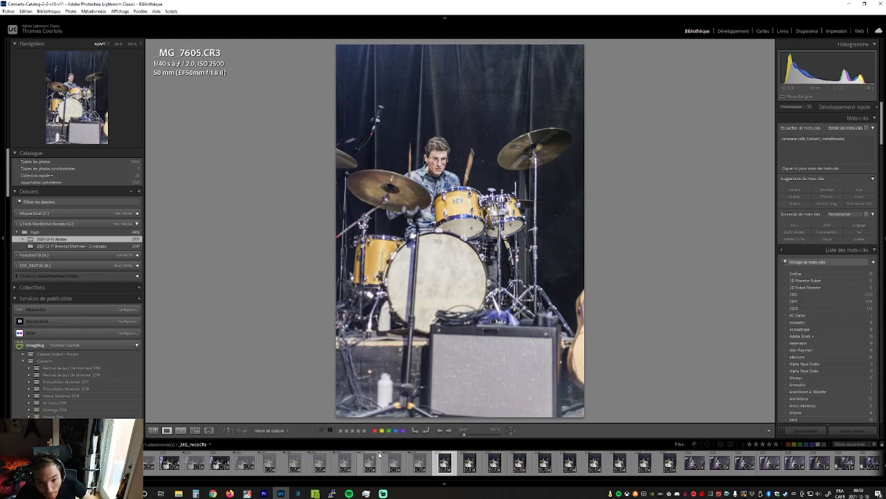
Go through the portrait drummer shots _MG_7606.CR3 to _MG_7610.CR3, rejecting the unwanted ones including _MG_7610.CR3
{"action": "key", "text": "Right"}
{"action": "key", "text": "x"}
{"action": "key", "text": "Right"}
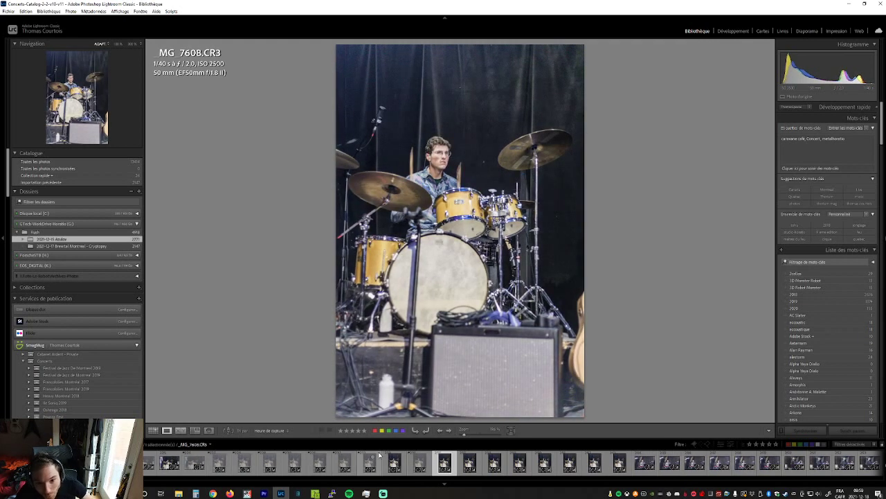
{"action": "key", "text": "x"}
{"action": "key", "text": "Right"}
{"action": "key", "text": "Right"}
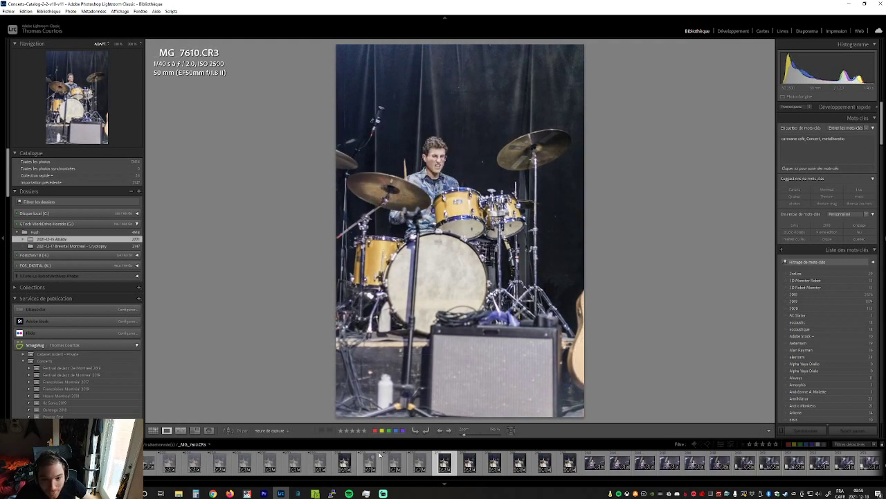
{"action": "key", "text": "x"}
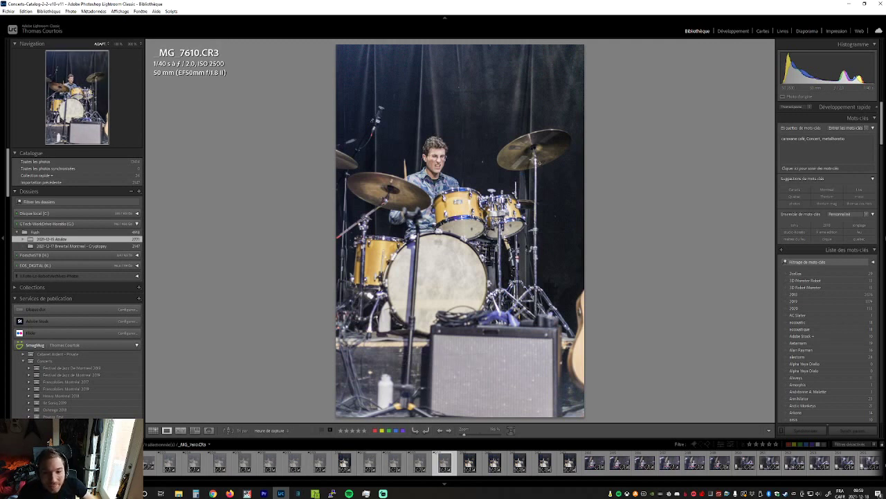
Go through the portrait drummer shots _MG_7611.CR3 to _MG_7613.CR3, rejecting the last one and undoing that rejection
{"action": "key", "text": "Right"}
{"action": "key", "text": "Right"}
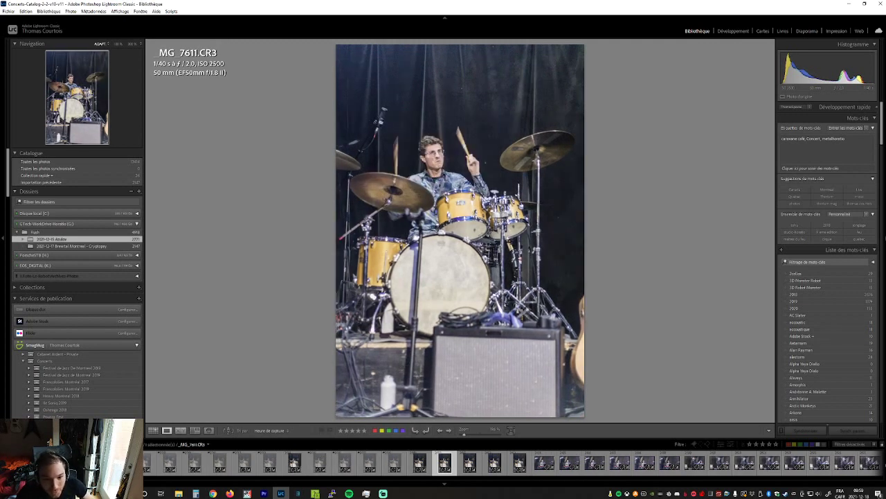
{"action": "key", "text": "Right"}
{"action": "key", "text": "x"}
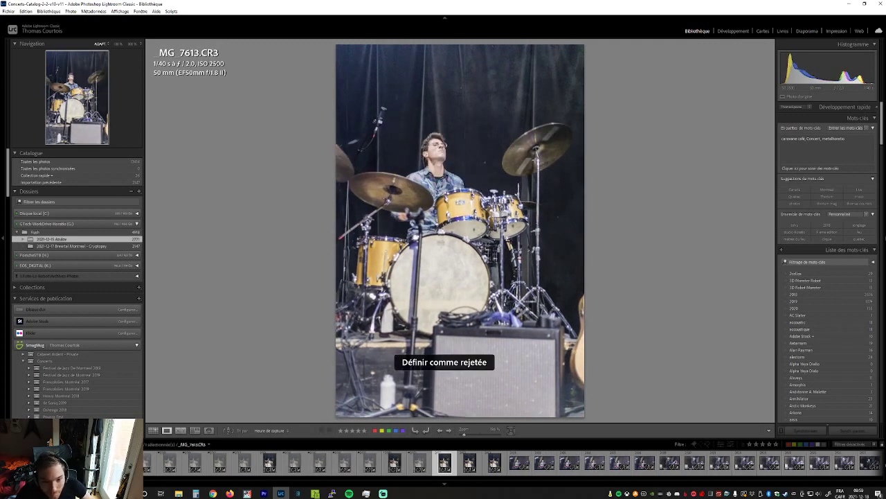
{"action": "key", "text": "ctrl+z"}
Go through the remaining portrait drummer shots up to the keyboardist shot _MG_7618.CR3, rejecting the unwanted ones
{"action": "key", "text": "Right"}
{"action": "key", "text": "Right"}
{"action": "key", "text": "x"}
{"action": "key", "text": "Right"}
{"action": "key", "text": "Right"}
{"action": "key", "text": "x"}
{"action": "key", "text": "Right"}
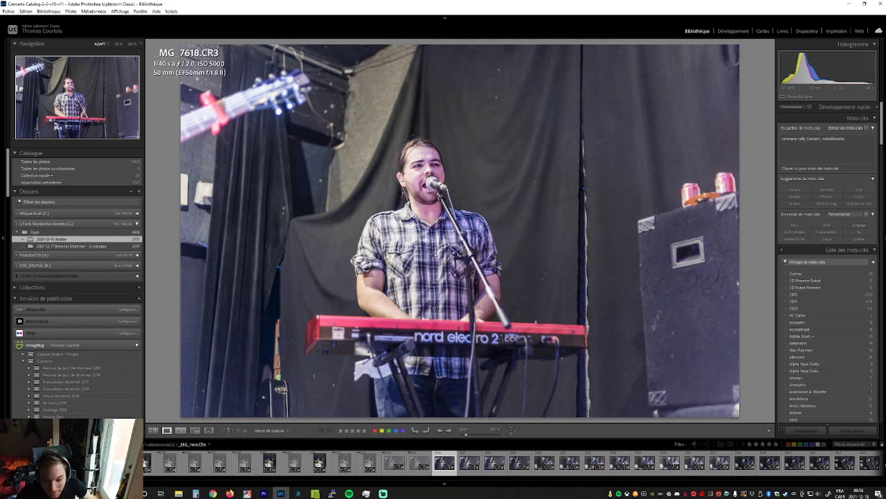
Go through the keyboardist shots _MG_7618.CR3 to _MG_7621.CR3, rejecting the unwanted ones
{"action": "key", "text": "Right"}
{"action": "key", "text": "Right"}
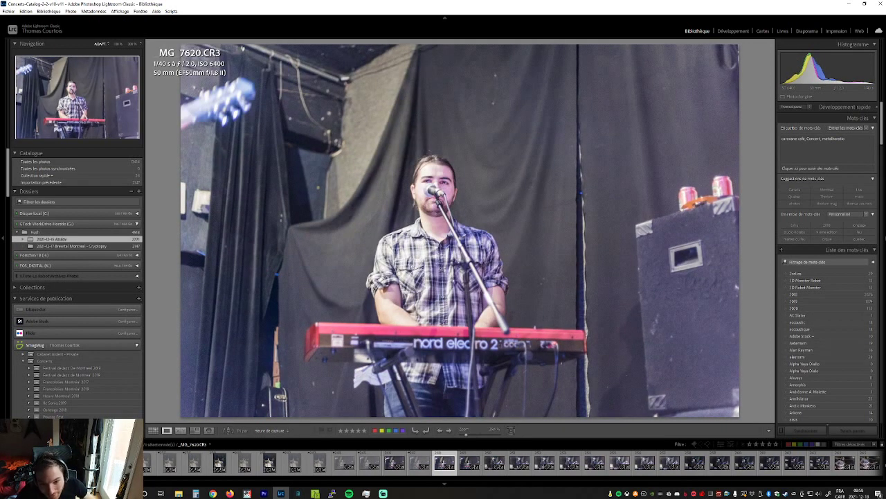
{"action": "key", "text": "Right"}
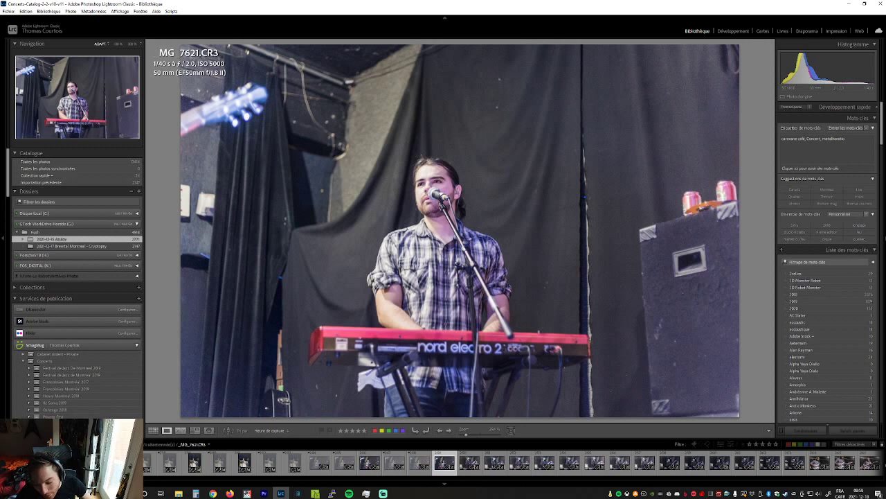
{"action": "key", "text": "Right"}
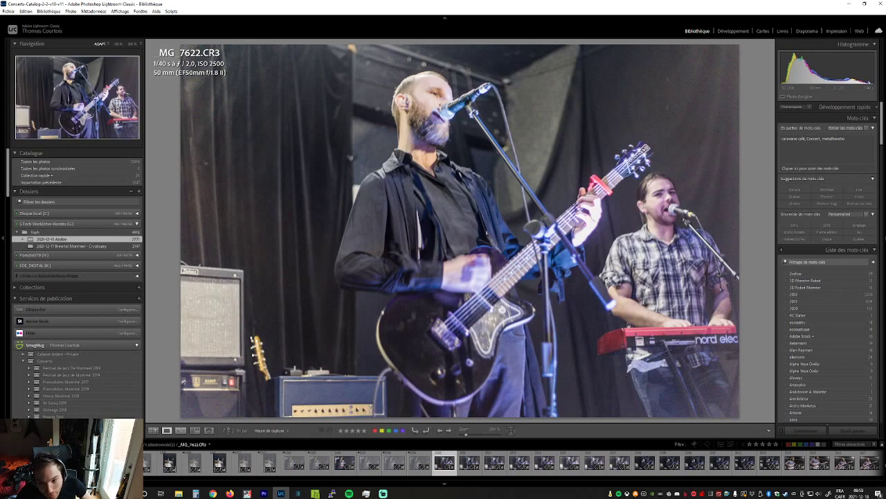
Reject the singing guitarist shot _MG_7622.CR3 and continue through the following shots to _MG_7626.CR3
{"action": "key", "text": "x"}
{"action": "key", "text": "ctrl+z"}
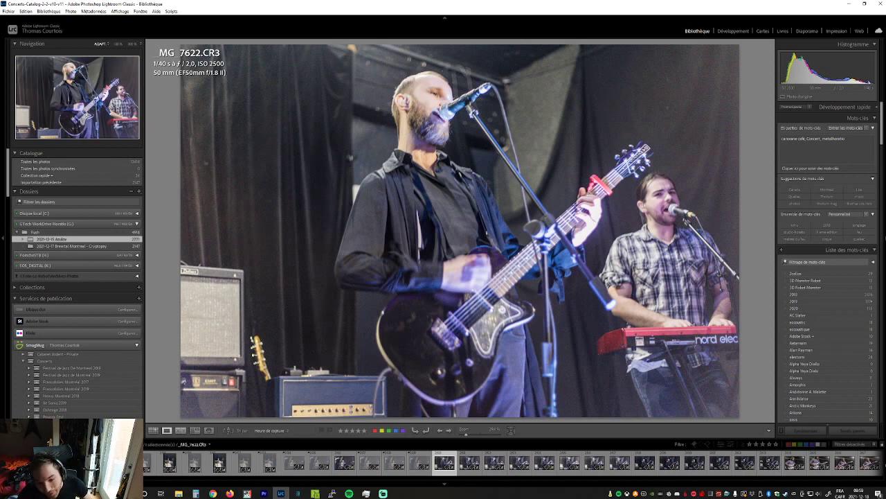
{"action": "key", "text": "x"}
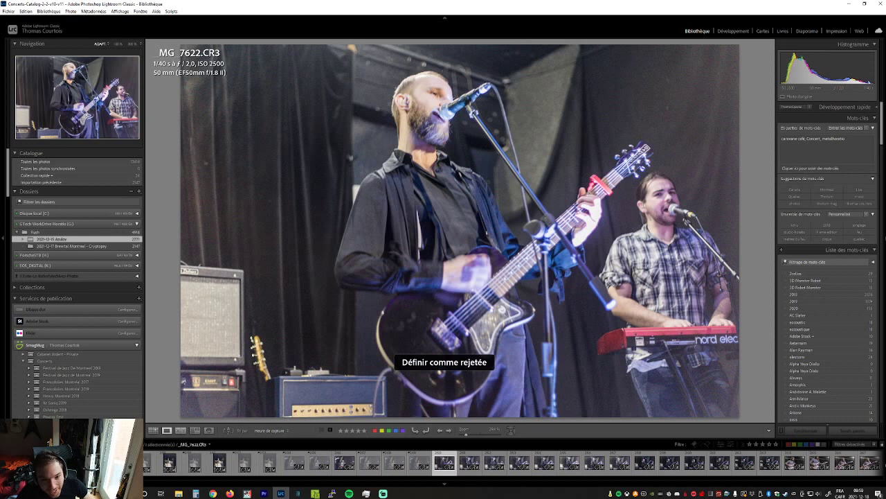
{"action": "key", "text": "x"}
{"action": "key", "text": "Right"}
{"action": "key", "text": "Right"}
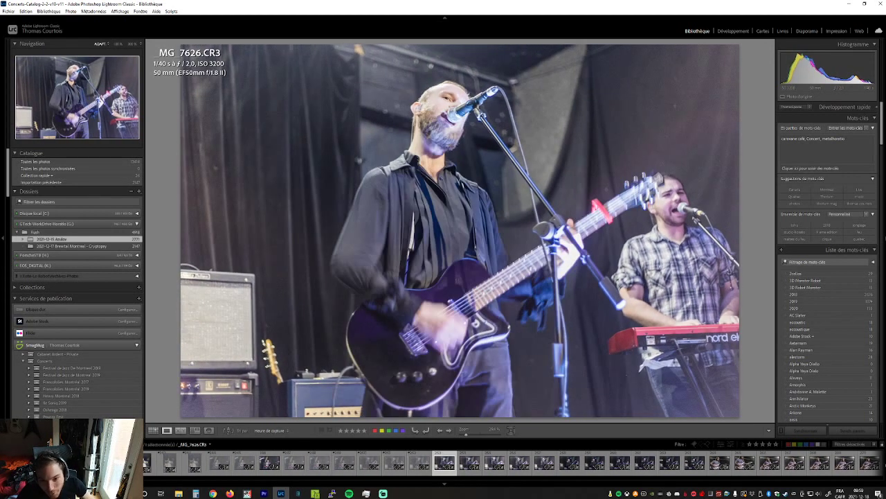
Compare the guitarist and keyboardist shots around _MG_7626.CR3 and reject _MG_7628.CR3
{"action": "key", "text": "Right"}
{"action": "key", "text": "Left"}
{"action": "key", "text": "Left"}
{"action": "key", "text": "Right"}
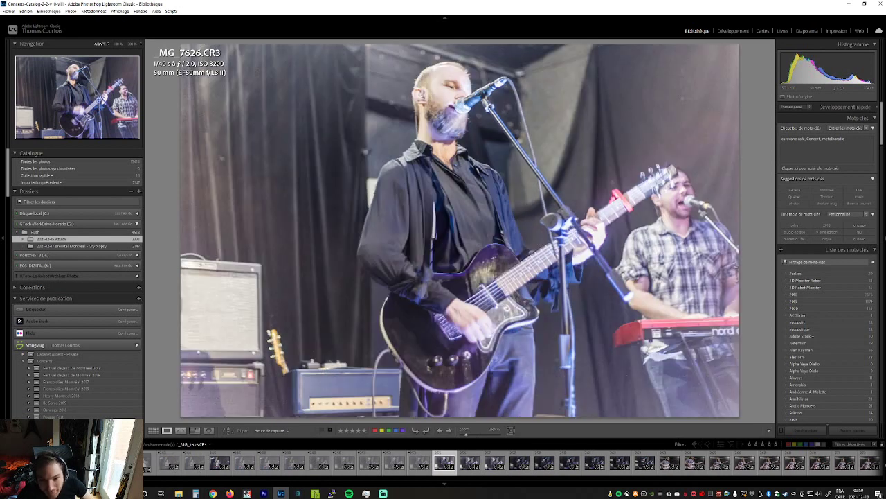
{"action": "key", "text": "Right"}
{"action": "key", "text": "Right"}
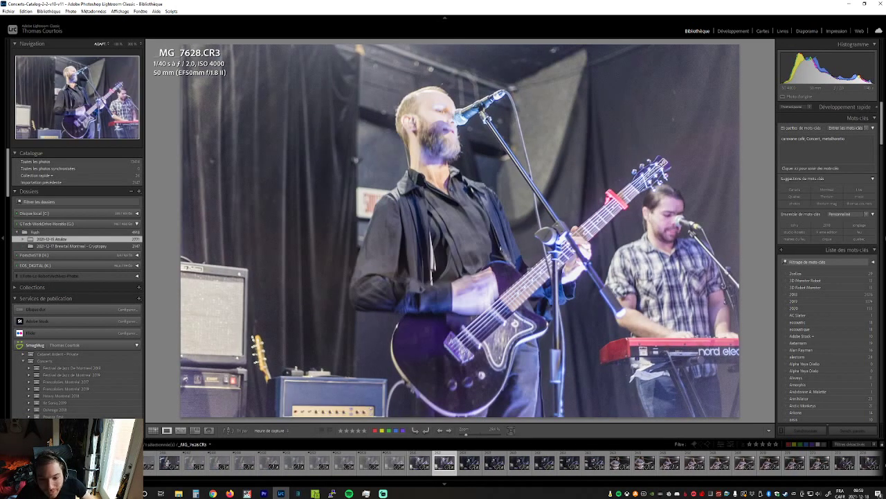
{"action": "key", "text": "x"}
Go through the guitarist and keyboardist shots after _MG_7628.CR3 up to _MG_7634.CR3, rejecting the unwanted ones
{"action": "key", "text": "Right"}
{"action": "key", "text": "x"}
{"action": "key", "text": "Right"}
{"action": "key", "text": "Right"}
{"action": "key", "text": "x"}
{"action": "key", "text": "Right"}
{"action": "key", "text": "Right"}
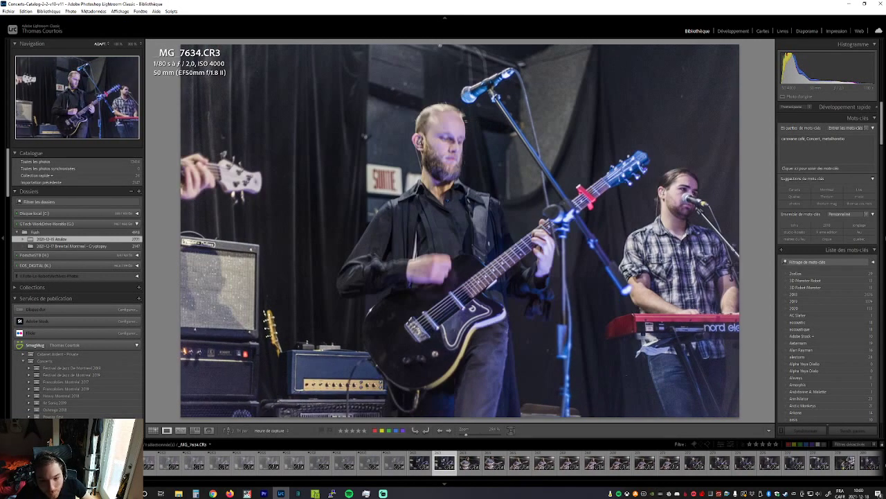
{"action": "key", "text": "x"}
{"action": "key", "text": "Right"}
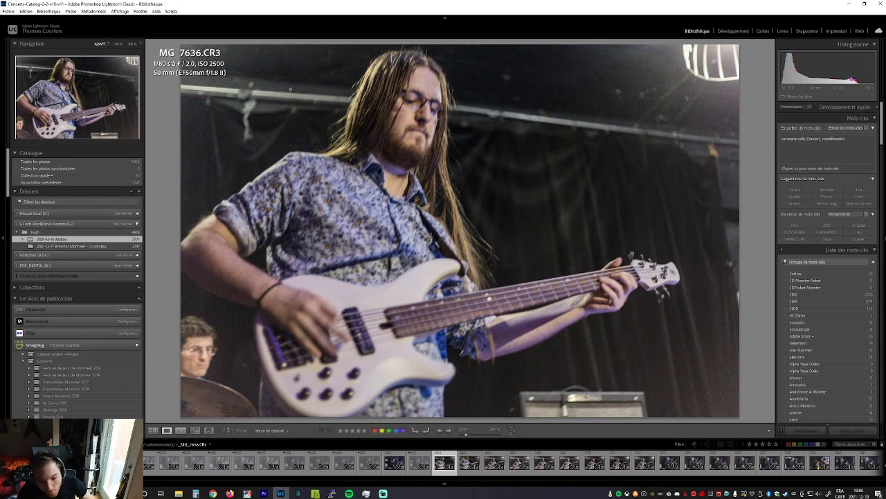
Compare the bassist shots _MG_7638.CR3 and _MG_7639.CR3 and reject _MG_7639.CR3
{"action": "key", "text": "Right"}
{"action": "key", "text": "Right"}
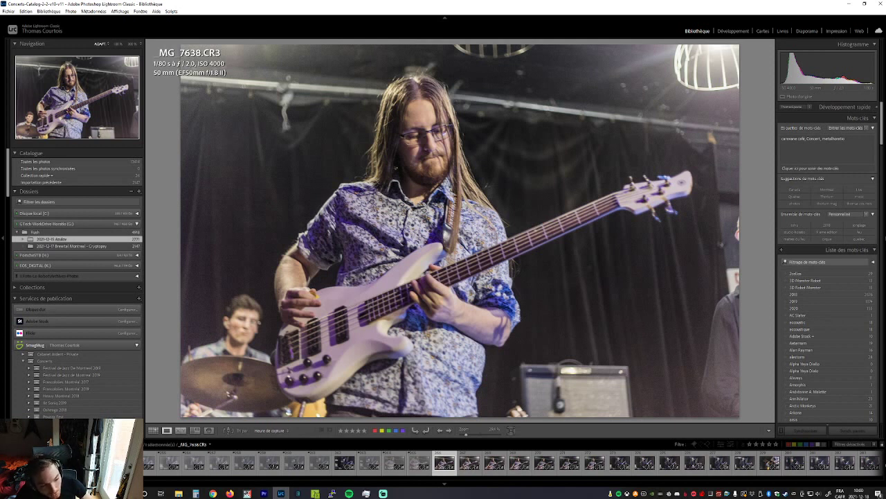
{"action": "key", "text": "Right"}
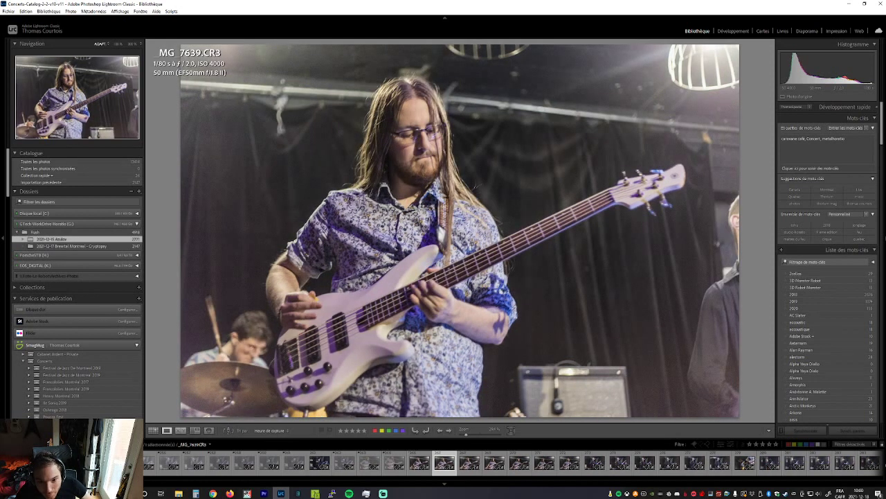
{"action": "key", "text": "Left"}
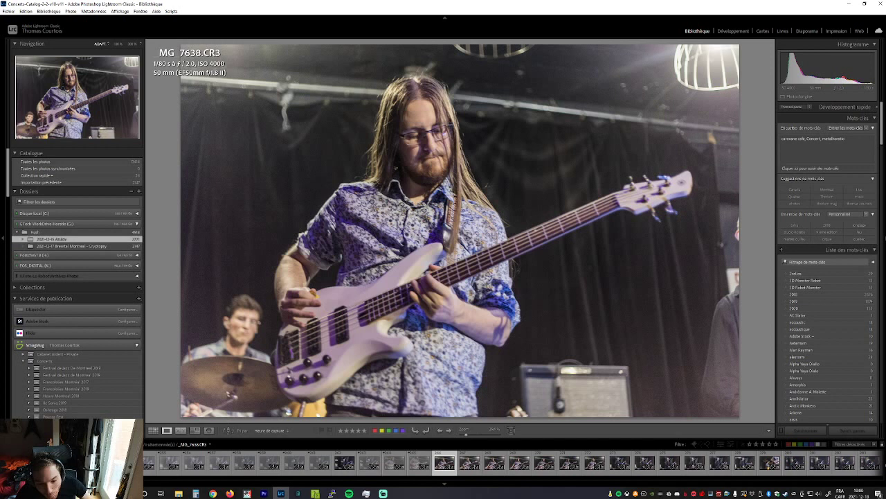
{"action": "key", "text": "Right"}
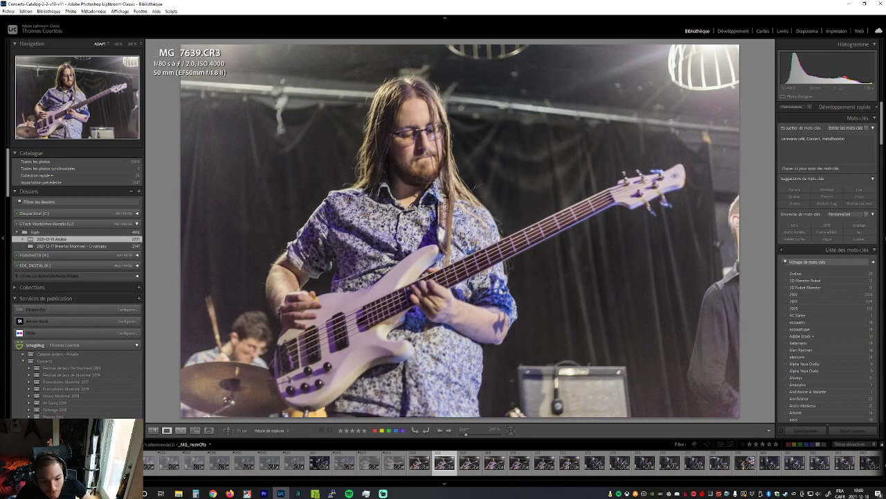
{"action": "key", "text": "Left"}
{"action": "key", "text": "Right"}
{"action": "key", "text": "x"}
{"action": "key", "text": "Right"}
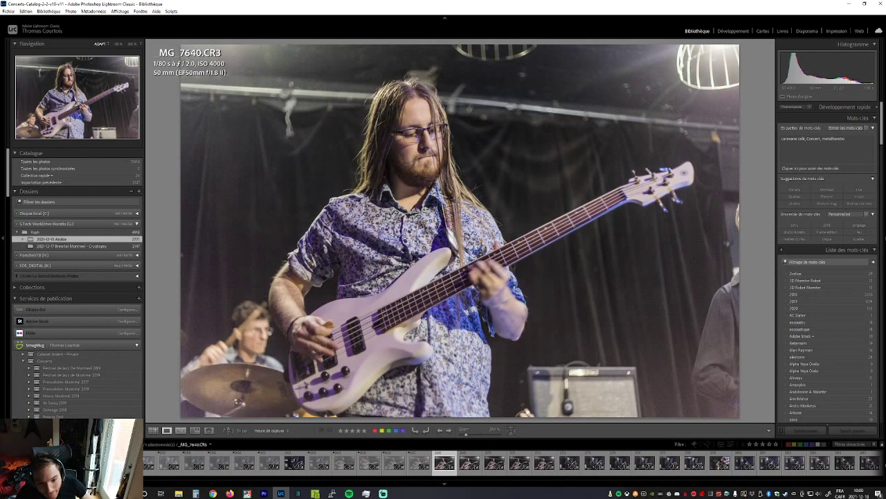
Go through the bassist shots from _MG_7640.CR3 up to the guitarist shot _MG_7645.CR3, rejecting the unwanted ones
{"action": "key", "text": "Right"}
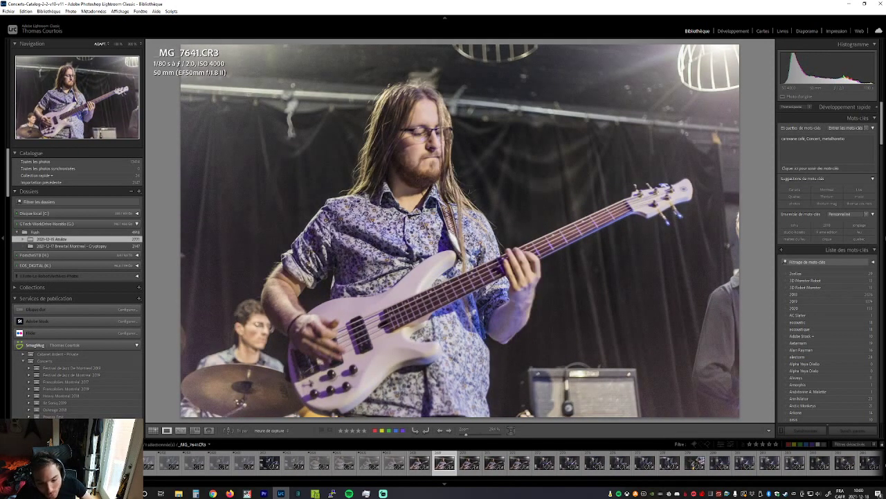
{"action": "key", "text": "Right"}
{"action": "key", "text": "Right"}
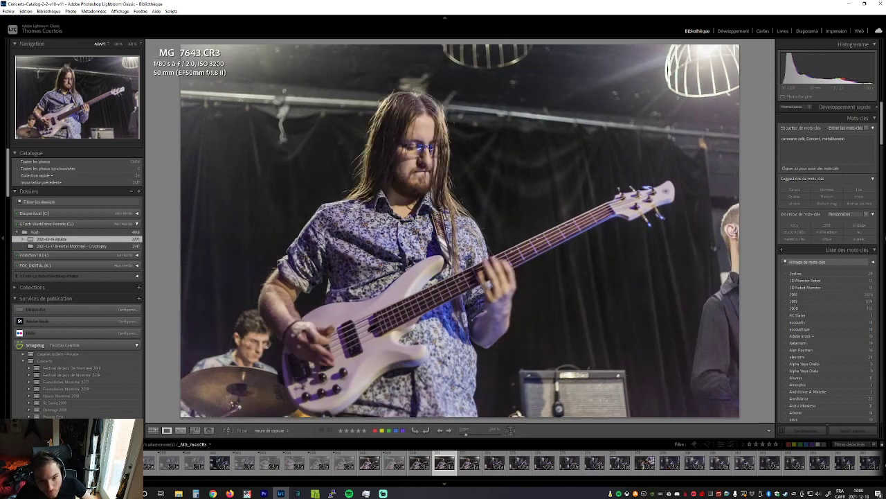
{"action": "key", "text": "Right"}
{"action": "key", "text": "Right"}
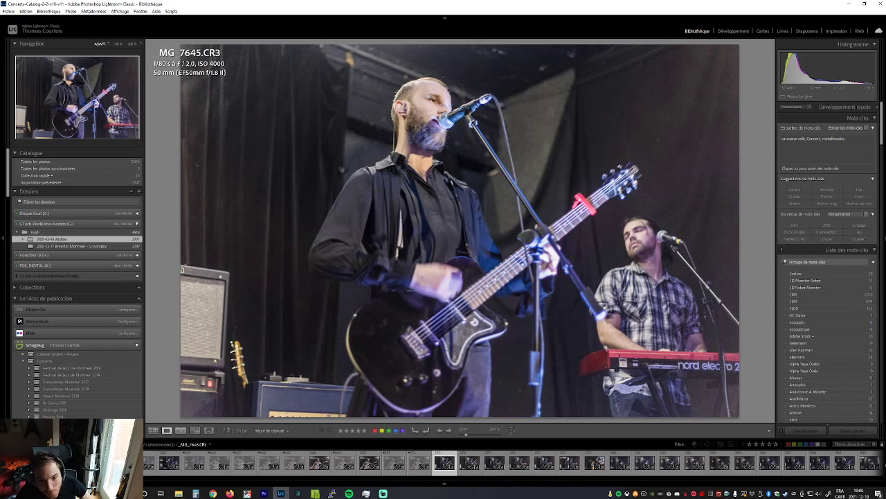
Reject the guitarist shot _MG_7647.CR3, try rejecting _MG_7648.CR3 too and undo that last flag change
{"action": "key", "text": "Right"}
{"action": "key", "text": "Right"}
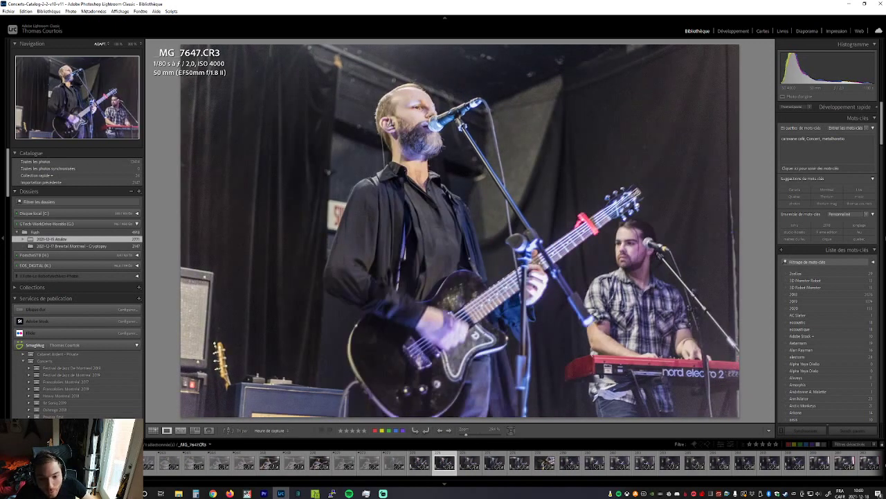
{"action": "key", "text": "x"}
{"action": "key", "text": "Right"}
{"action": "key", "text": "x"}
{"action": "key", "text": "ctrl+z"}
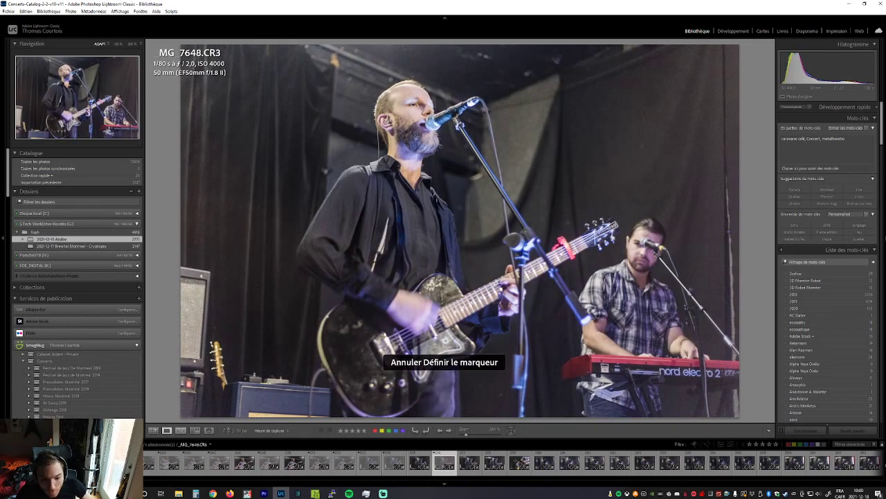
Reject the guitarist shot _MG_7649.CR3 and go on to the drummer shot _MG_7651.CR3
{"action": "key", "text": "Right"}
{"action": "key", "text": "Right"}
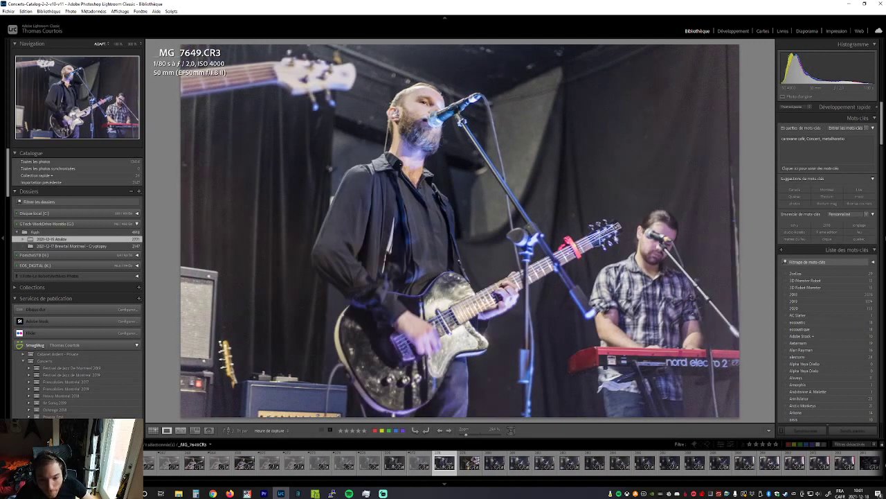
{"action": "key", "text": "x"}
{"action": "key", "text": "Right"}
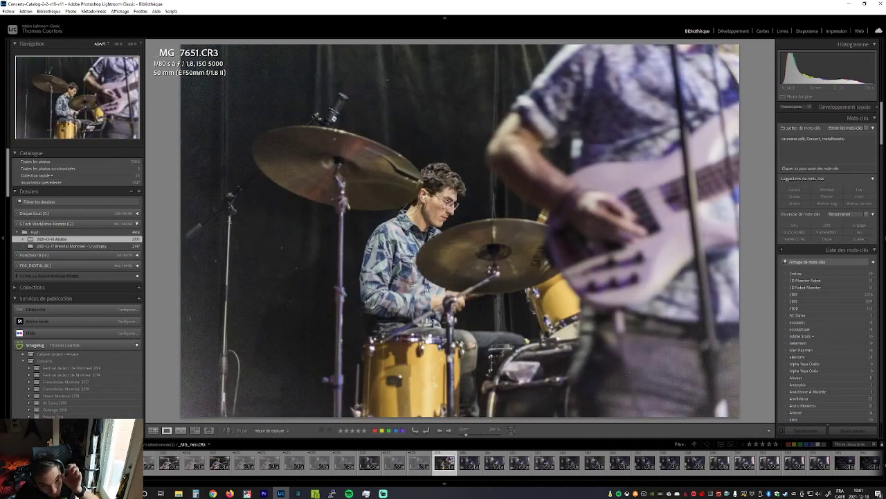
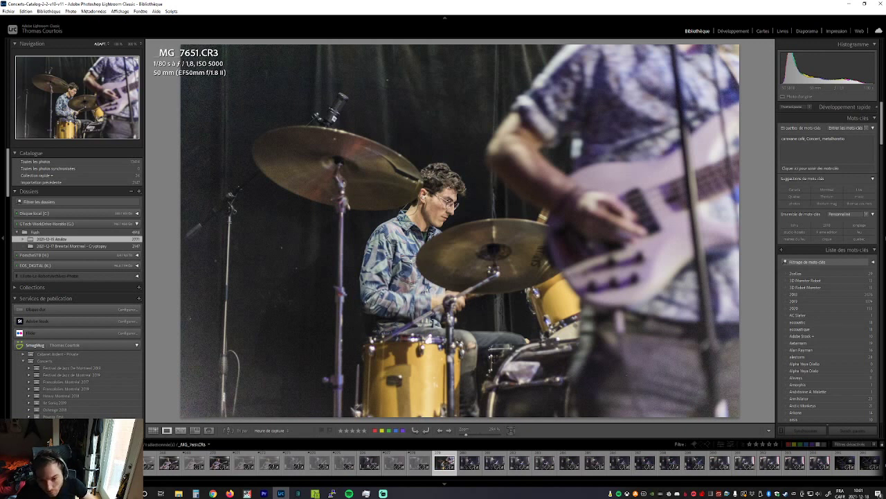
Go through the wider guitarist shots _MG_7652.CR3 to _MG_7654.CR3, rejecting the unwanted ones including _MG_7652.CR3 and _MG_7654.CR3
{"action": "key", "text": "Right"}
{"action": "key", "text": "x"}
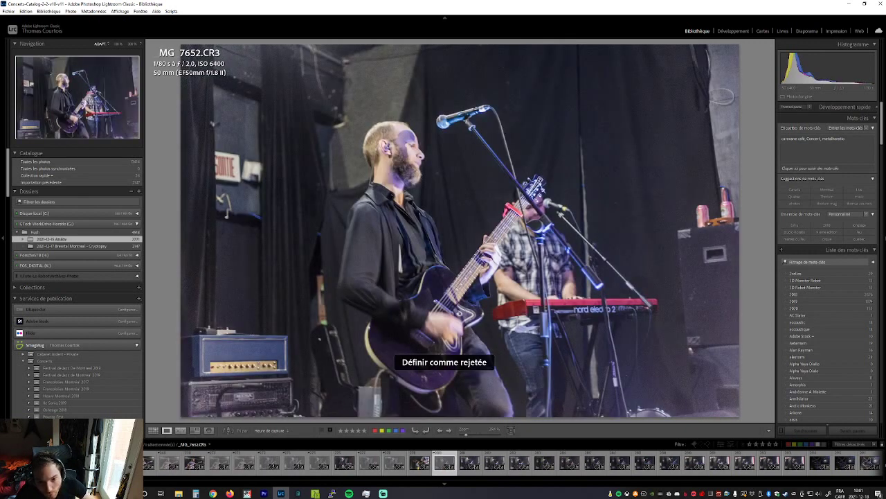
{"action": "key", "text": "Right"}
{"action": "key", "text": "Left"}
{"action": "key", "text": "x"}
{"action": "key", "text": "Right"}
{"action": "key", "text": "Right"}
{"action": "key", "text": "x"}
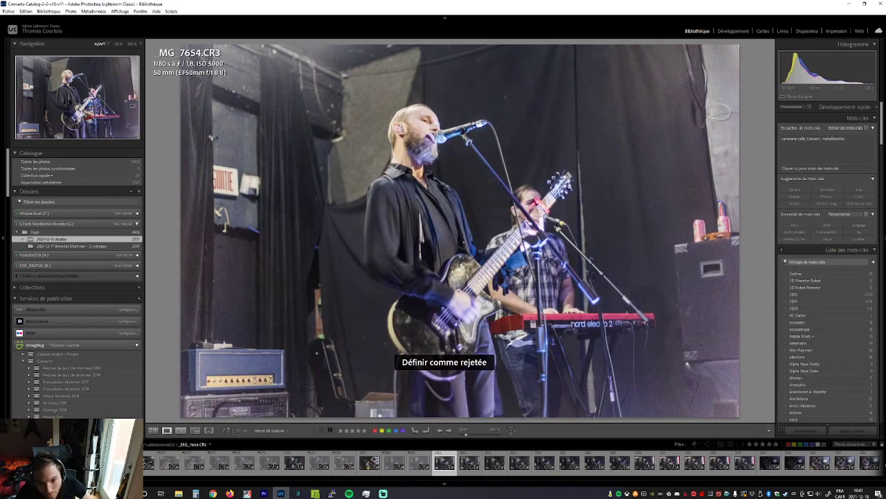
Compare the neighbouring guitarist shots from _MG_7654.CR3 to _MG_7657.CR3, rejecting the unwanted ones
{"action": "key", "text": "Left"}
{"action": "key", "text": "Right"}
{"action": "key", "text": "x"}
{"action": "key", "text": "Left"}
{"action": "key", "text": "Right"}
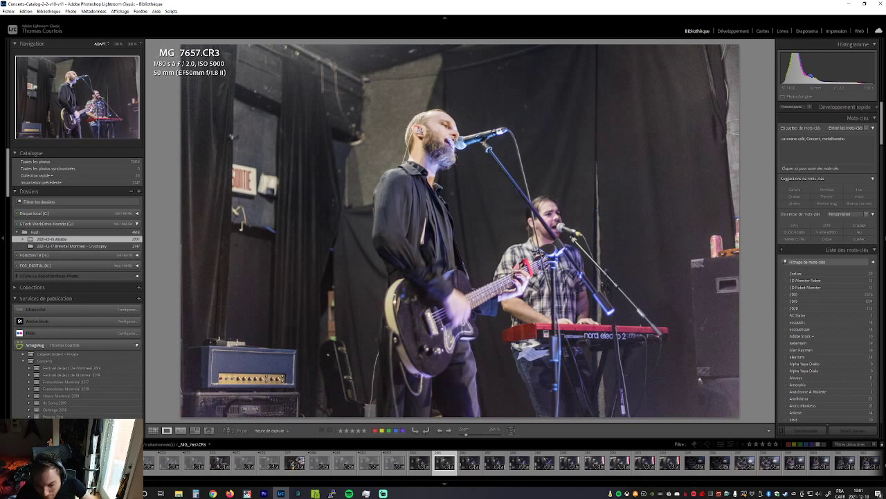
Compare _MG_7657.CR3 back and forth with the similar singing shots and reject the weaker one, continuing to _MG_7659.CR3
{"action": "key", "text": "Left"}
{"action": "key", "text": "Left"}
{"action": "key", "text": "Left"}
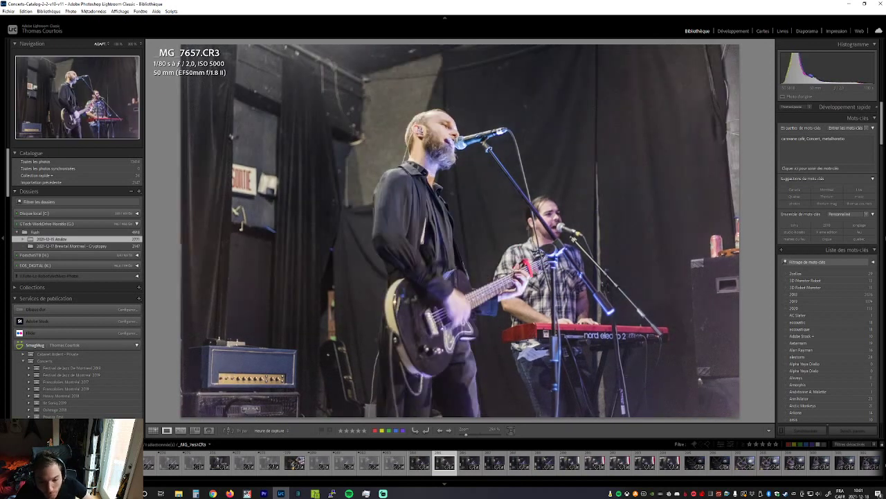
{"action": "key", "text": "Left"}
{"action": "key", "text": "Right"}
{"action": "key", "text": "Left"}
{"action": "key", "text": "Right"}
{"action": "key", "text": "Right"}
{"action": "key", "text": "x"}
{"action": "key", "text": "Right"}
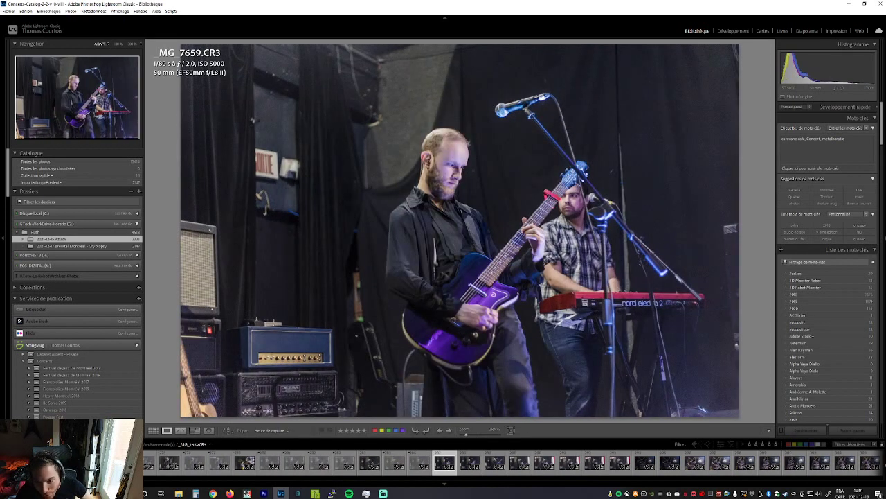
Compare the guitarist shot _MG_7659.CR3 with the next similar one and reject the weaker shot
{"action": "key", "text": "Right"}
{"action": "key", "text": "Left"}
{"action": "key", "text": "x"}
{"action": "key", "text": "Right"}
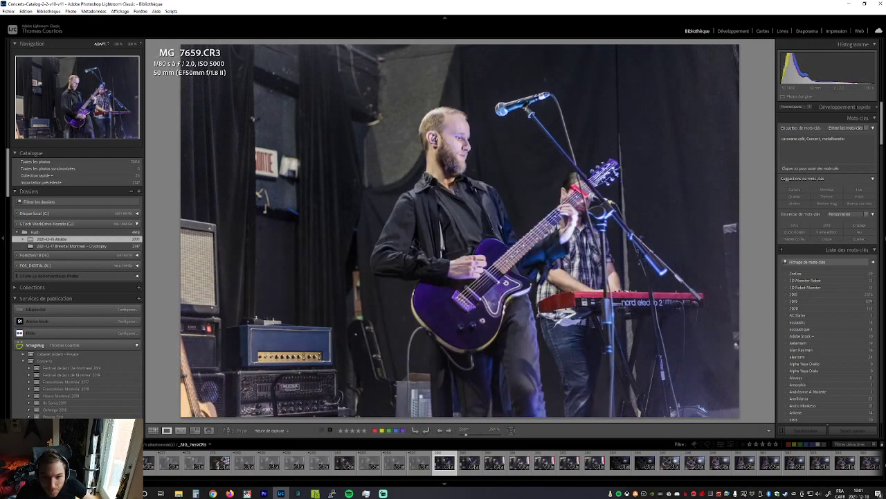
Compare the guitarist shots _MG_7661.CR3 and _MG_7662.CR3
{"action": "key", "text": "Right"}
{"action": "key", "text": "Right"}
{"action": "key", "text": "Right"}
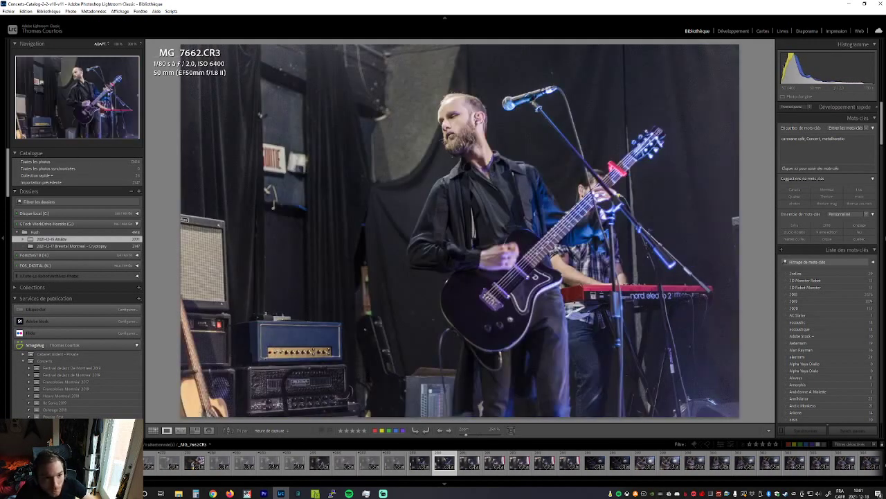
{"action": "key", "text": "Right"}
{"action": "key", "text": "Left"}
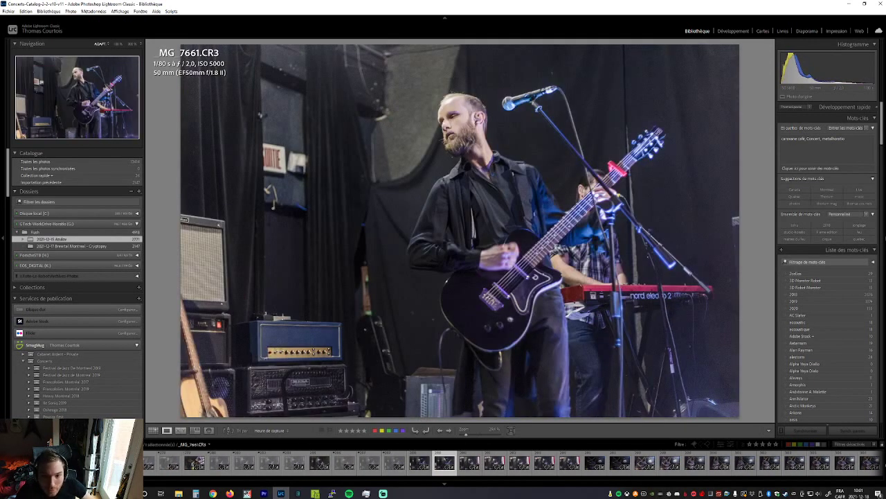
{"action": "key", "text": "Right"}
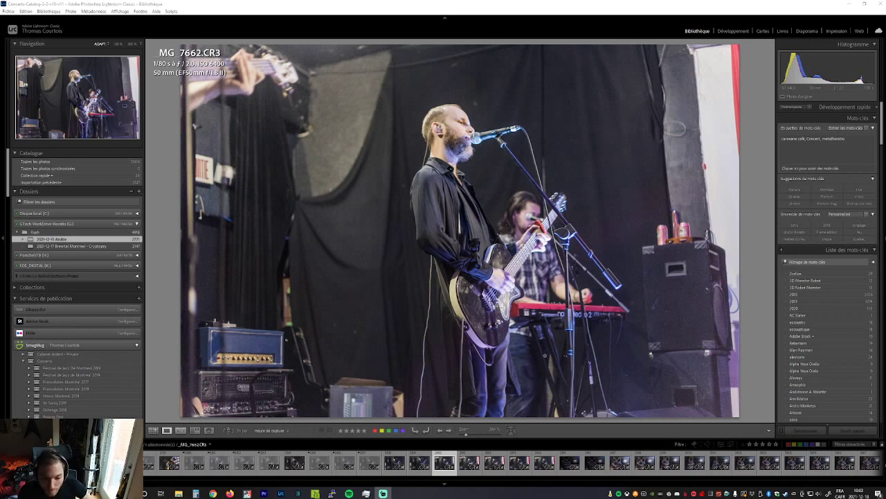
Compare the guitarist shots from _MG_7661.CR3 to _MG_7664.CR3 and reject the weaker ones, continuing to the bassist photos
{"action": "key", "text": "Left"}
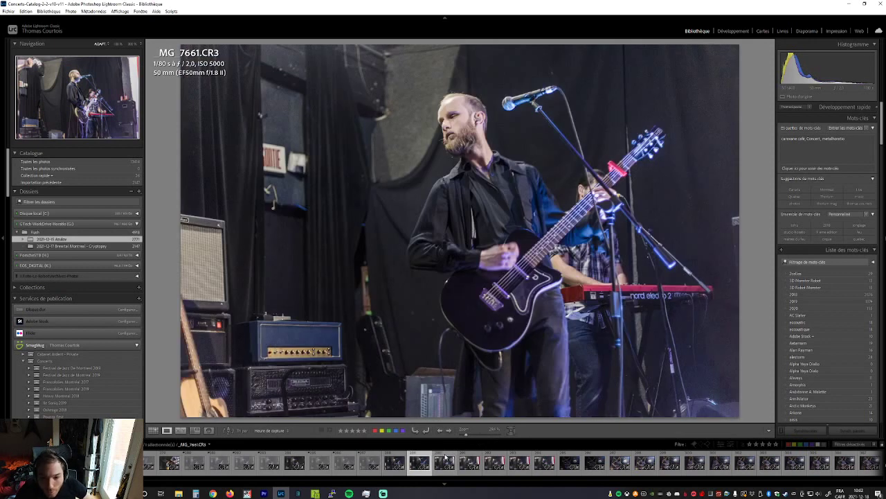
{"action": "key", "text": "Right"}
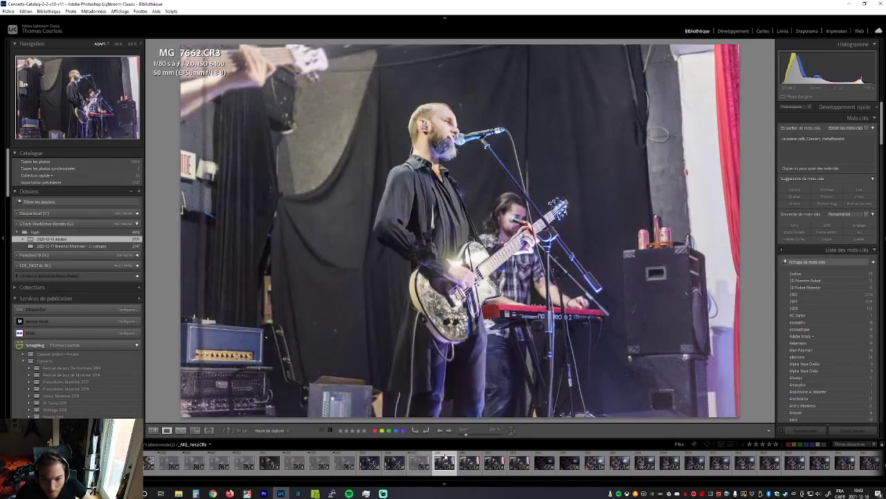
{"action": "key", "text": "Right"}
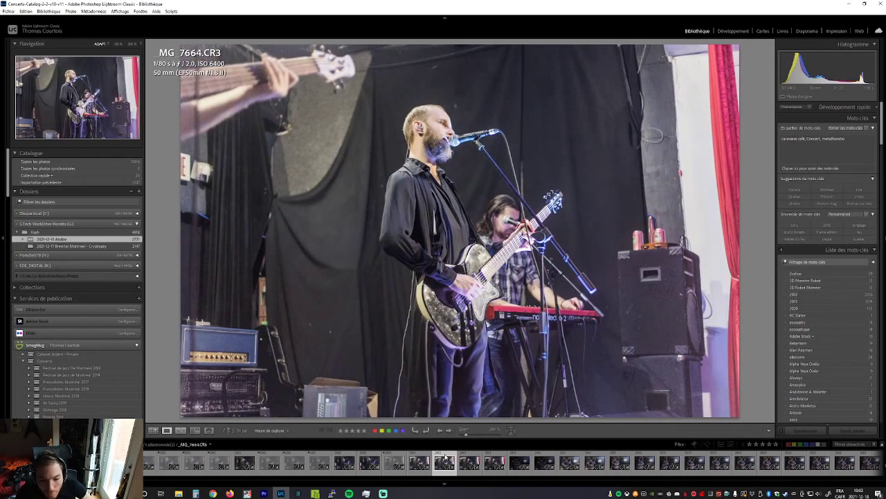
{"action": "key", "text": "Right"}
{"action": "key", "text": "Left"}
{"action": "key", "text": "Right"}
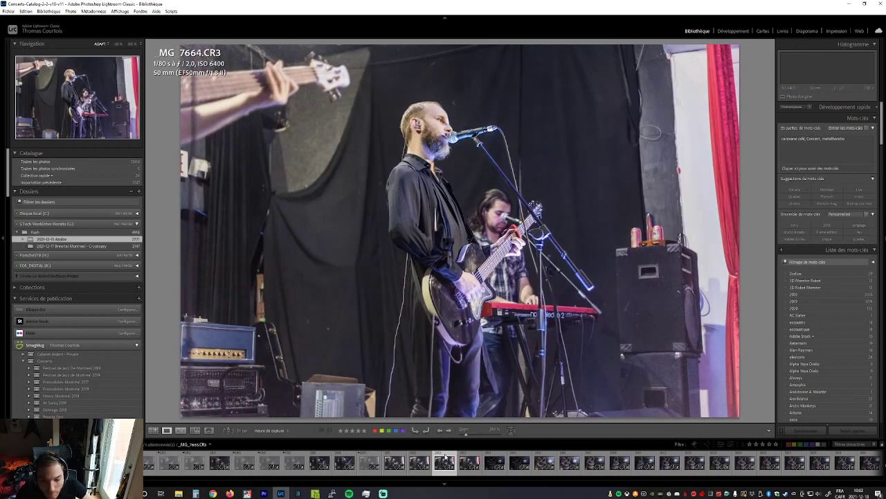
{"action": "key", "text": "x"}
{"action": "key", "text": "Right"}
{"action": "key", "text": "Right"}
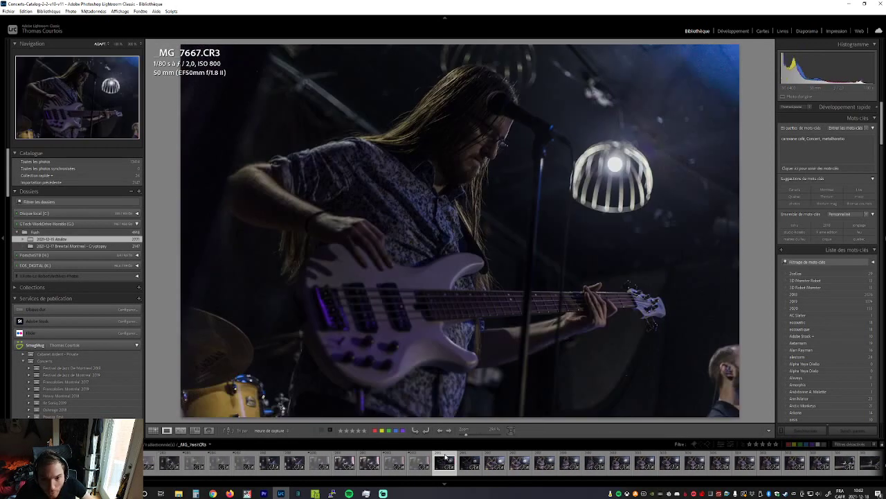
Reject the dark bassist shots from _MG_7667.CR3 to _MG_7669.CR3
{"action": "key", "text": "x"}
{"action": "key", "text": "Right"}
{"action": "key", "text": "x"}
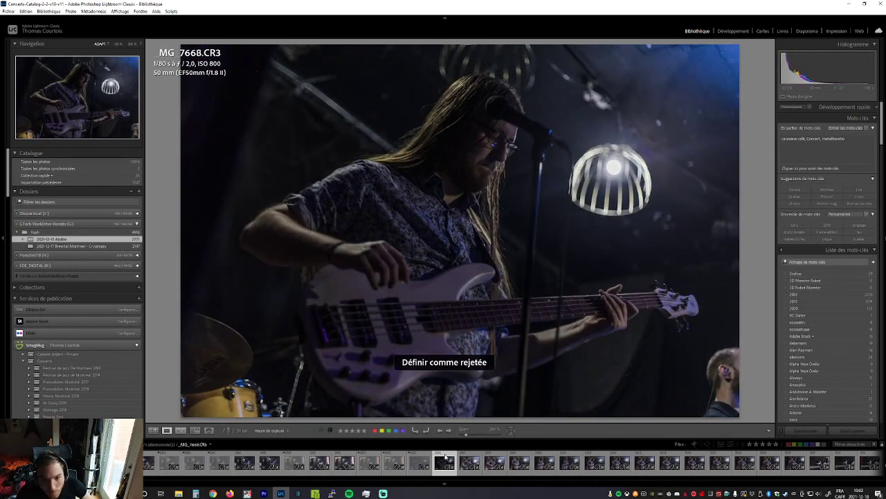
{"action": "key", "text": "Right"}
{"action": "key", "text": "x"}
{"action": "key", "text": "Right"}
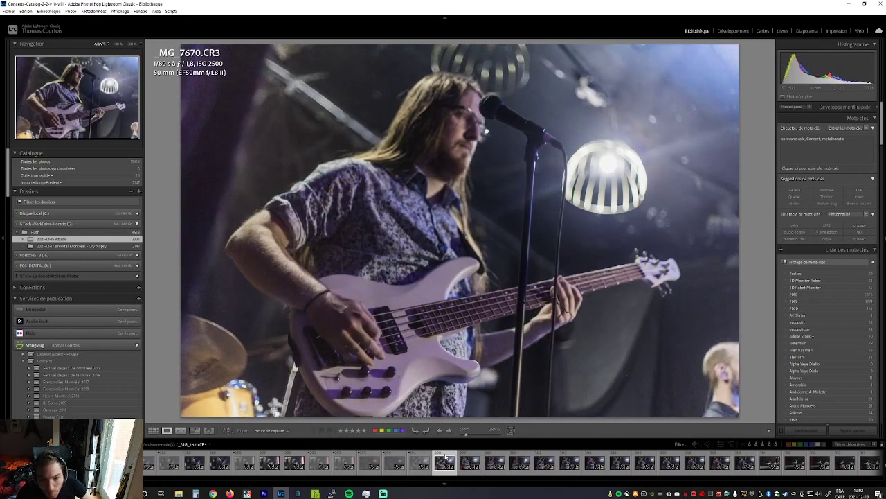
Reject the brighter bassist shots from _MG_7670.CR3 to _MG_7672.CR3
{"action": "key", "text": "x"}
{"action": "key", "text": "Right"}
{"action": "key", "text": "x"}
{"action": "key", "text": "Right"}
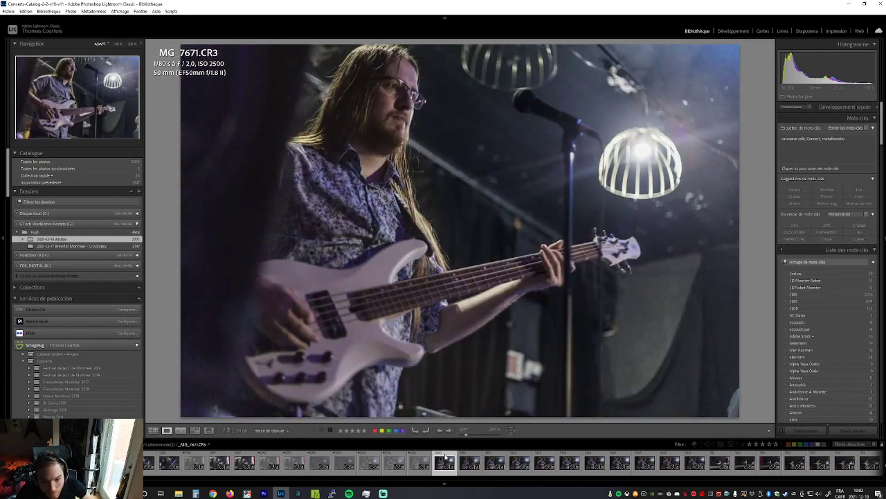
{"action": "key", "text": "x"}
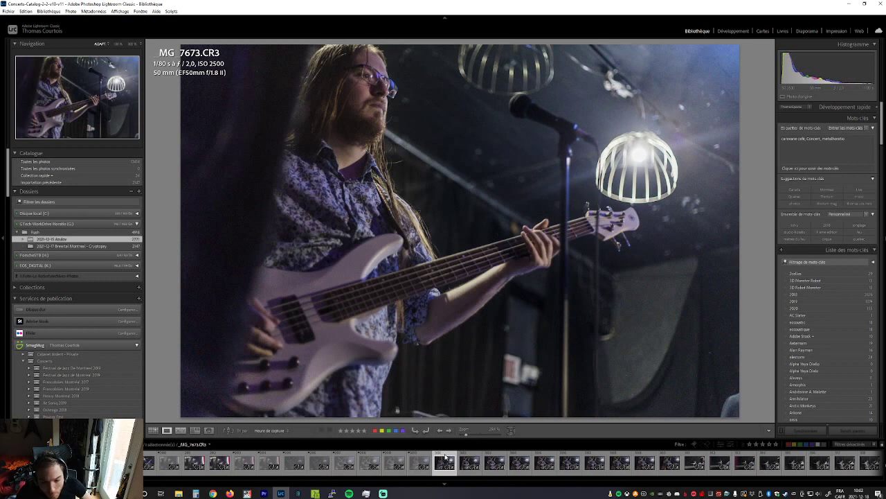
Reject the bassist shots from _MG_7673.CR3 to _MG_7675.CR3
{"action": "key", "text": "Right"}
{"action": "key", "text": "x"}
{"action": "key", "text": "Right"}
{"action": "key", "text": "Right"}
{"action": "key", "text": "x"}
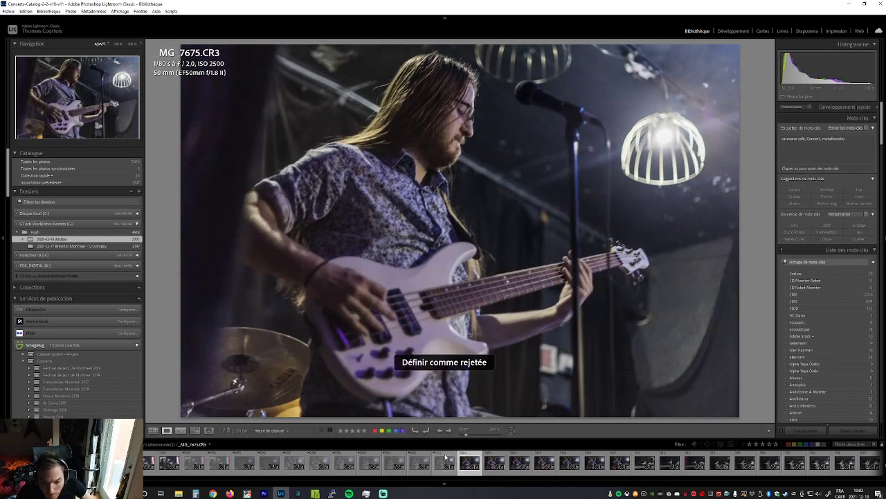
Reject the remaining similar bassist shots after _MG_7675.CR3, continuing to _MG_7680.CR3
{"action": "key", "text": "Right"}
{"action": "key", "text": "x"}
{"action": "key", "text": "Right"}
{"action": "key", "text": "x"}
{"action": "key", "text": "Right"}
{"action": "key", "text": "Right"}
{"action": "key", "text": "Right"}
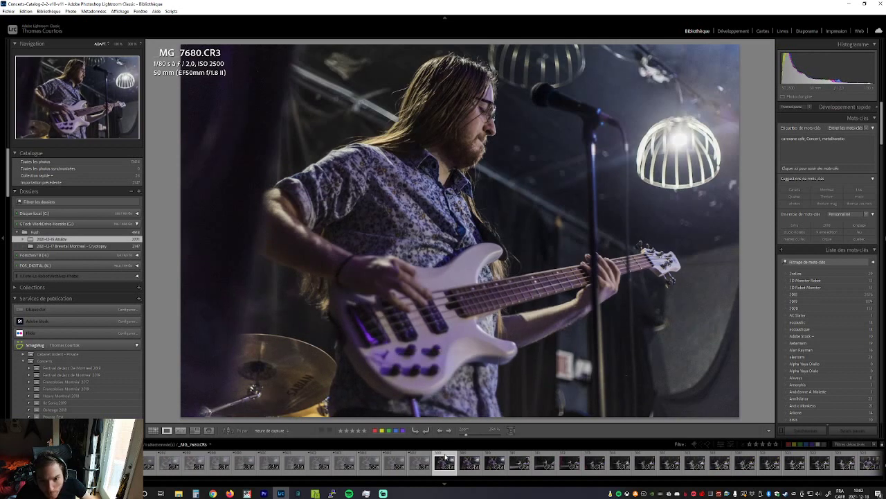
Compare the bassist shots _MG_7680.CR3, _MG_7681.CR3 and _MG_7682.CR3 back and forth and reject the weaker ones
{"action": "key", "text": "Right"}
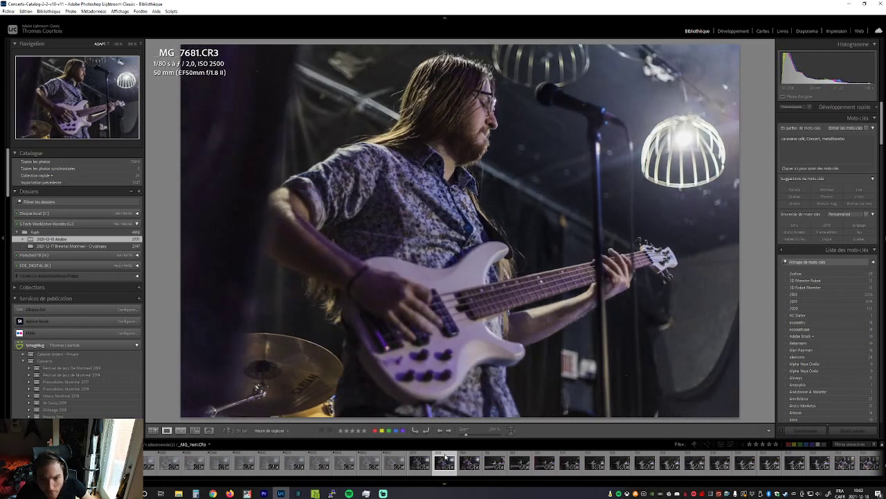
{"action": "key", "text": "Left"}
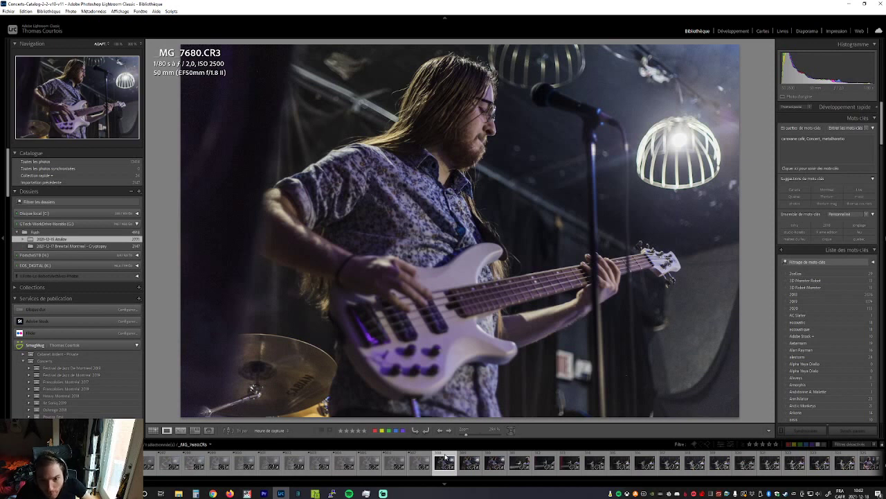
{"action": "key", "text": "Right"}
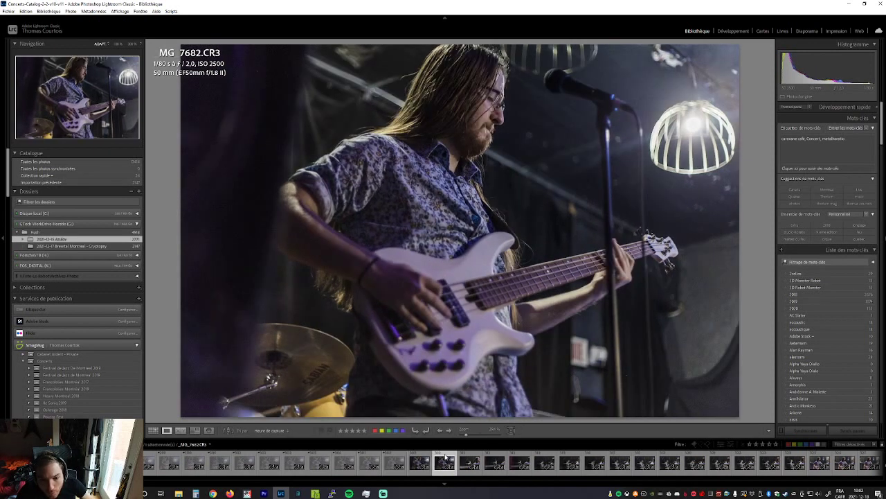
{"action": "key", "text": "Left"}
{"action": "key", "text": "Left"}
{"action": "key", "text": "Right"}
{"action": "key", "text": "Right"}
{"action": "key", "text": "Right"}
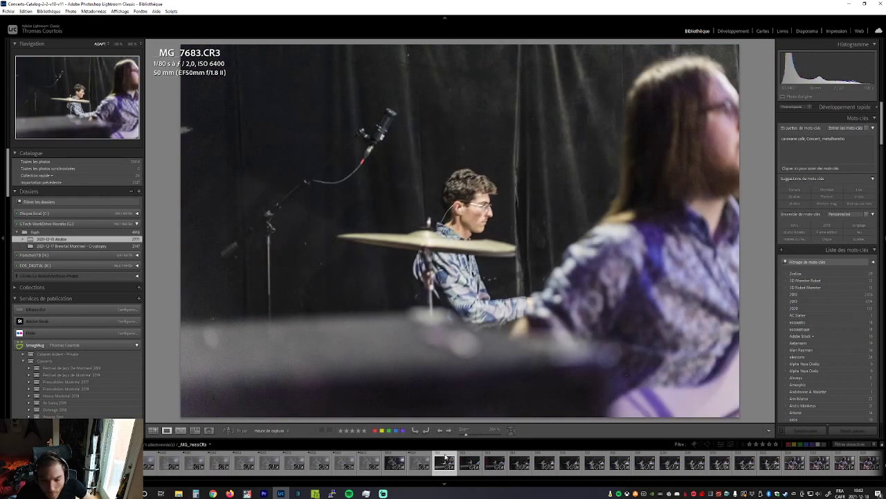
Reject the drummer shots from _MG_7683.CR3 to _MG_7685.CR3, where the bassist blocks the foreground
{"action": "key", "text": "x"}
{"action": "key", "text": "x"}
{"action": "key", "text": "x"}
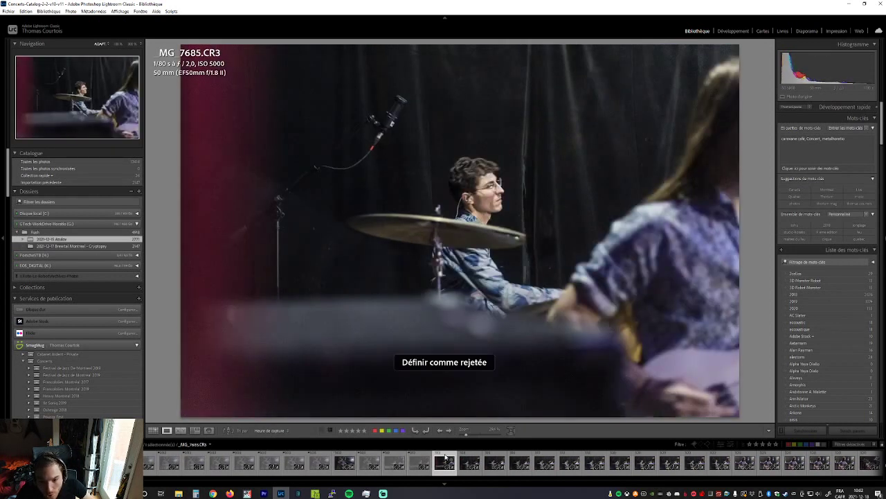
{"action": "key", "text": "Right"}
{"action": "key", "text": "Right"}
Compare the drummer shot _MG_7687.CR3 back and forth with its neighbour and reject the weaker one, continuing past _MG_7688.CR3
{"action": "key", "text": "Left"}
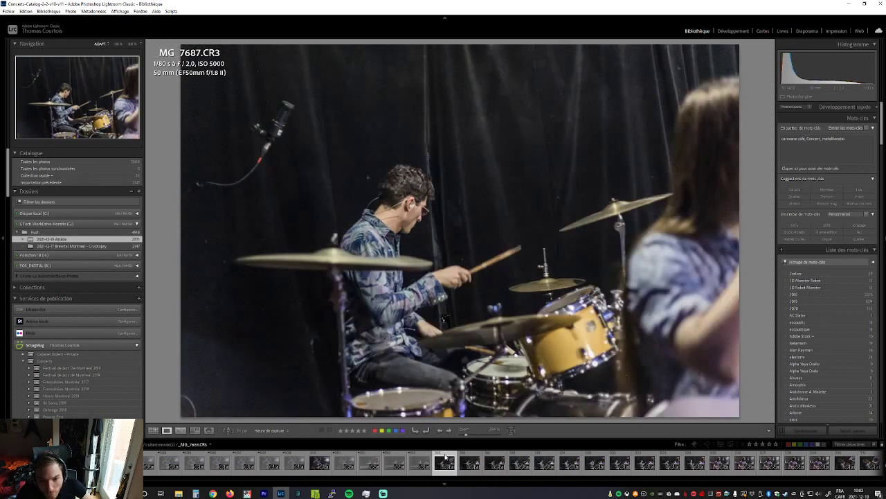
{"action": "key", "text": "Right"}
{"action": "key", "text": "Left"}
{"action": "key", "text": "Right"}
{"action": "key", "text": "Left"}
{"action": "key", "text": "x"}
{"action": "key", "text": "Right"}
{"action": "key", "text": "Right"}
{"action": "key", "text": "Right"}
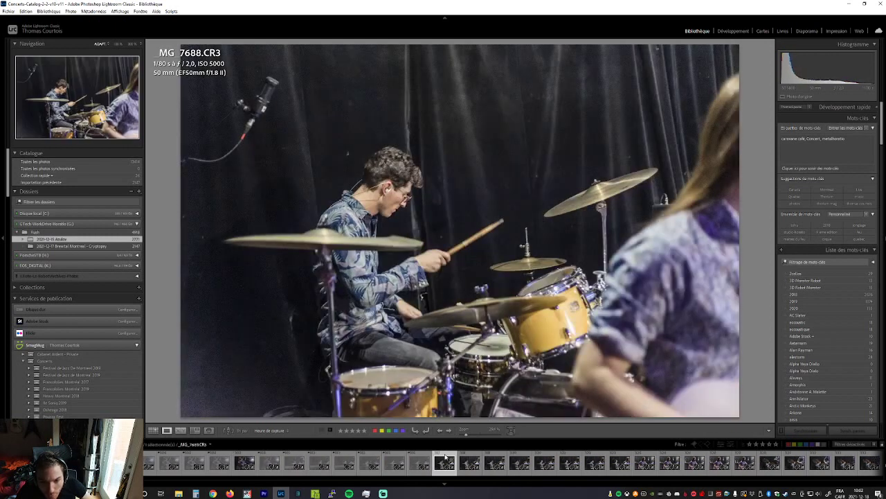
Compare the drummer shots _MG_7690.CR3 and _MG_7691.CR3 with their neighbours and reject _MG_7691.CR3
{"action": "key", "text": "Left"}
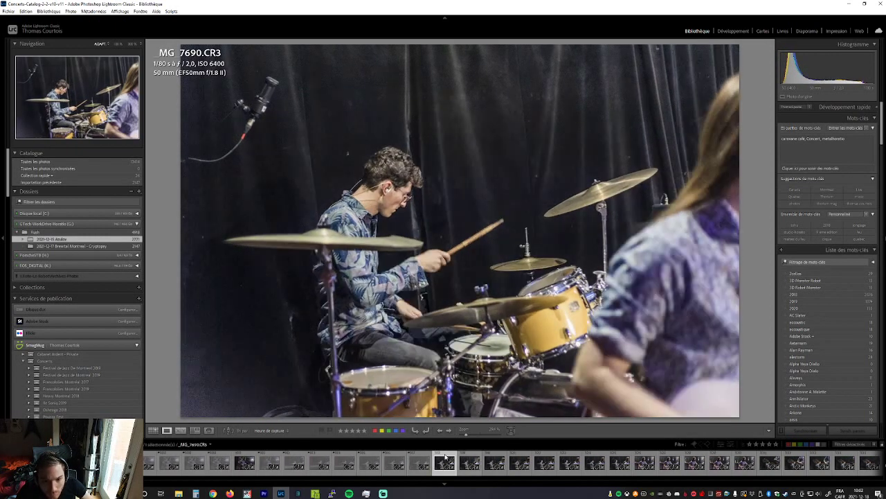
{"action": "key", "text": "Right"}
{"action": "key", "text": "Right"}
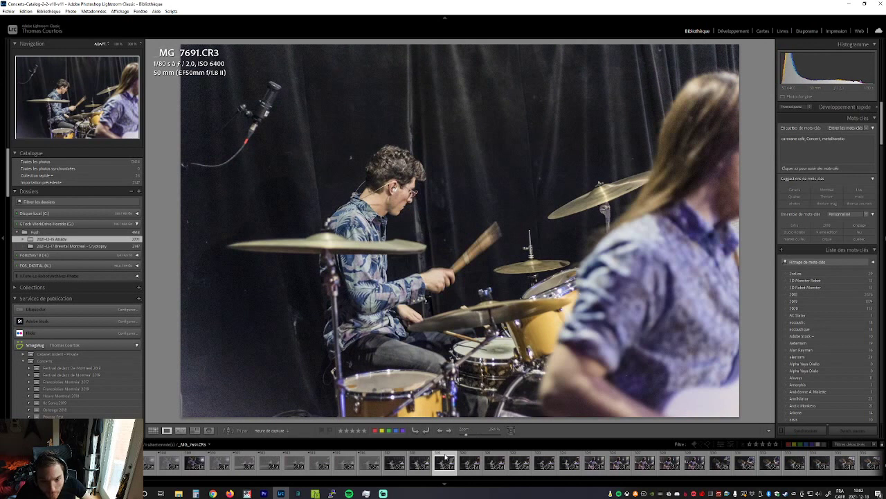
{"action": "key", "text": "Right"}
{"action": "key", "text": "Right"}
{"action": "key", "text": "Right"}
{"action": "key", "text": "Left"}
{"action": "key", "text": "Left"}
{"action": "key", "text": "Left"}
{"action": "key", "text": "Left"}
{"action": "key", "text": "Right"}
{"action": "key", "text": "Right"}
{"action": "key", "text": "Right"}
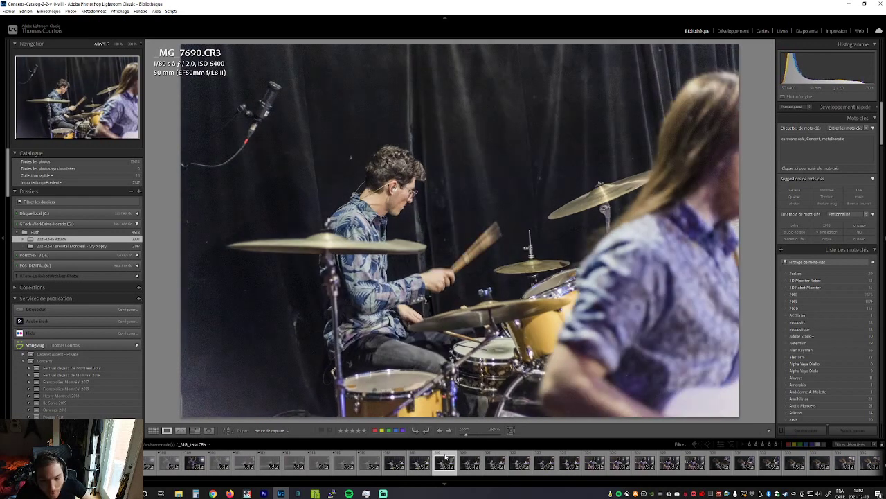
{"action": "key", "text": "Left"}
{"action": "key", "text": "Right"}
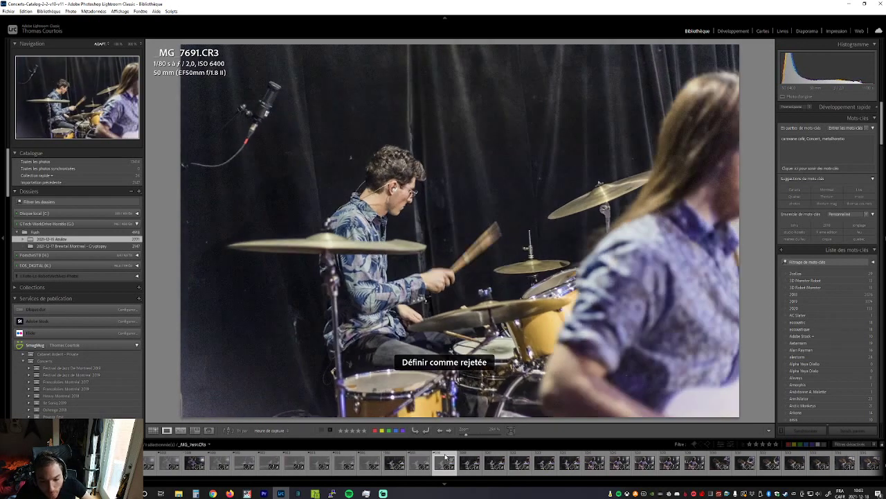
Go through the next drummer shots up to _MG_7694.CR3, rejecting the unwanted ones including _MG_7694.CR3
{"action": "key", "text": "Right"}
{"action": "key", "text": "Right"}
{"action": "key", "text": "Right"}
{"action": "key", "text": "Right"}
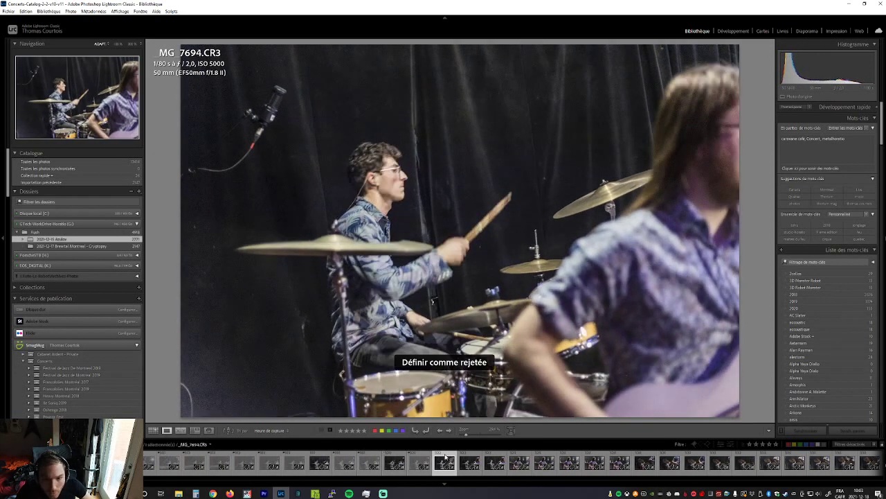
{"action": "key", "text": "x"}
{"action": "key", "text": "Right"}
{"action": "key", "text": "Right"}
Go through the singing bassist shots from _MG_7697.CR3 to _MG_7700.CR3, rejecting the unwanted ones
{"action": "key", "text": "Right"}
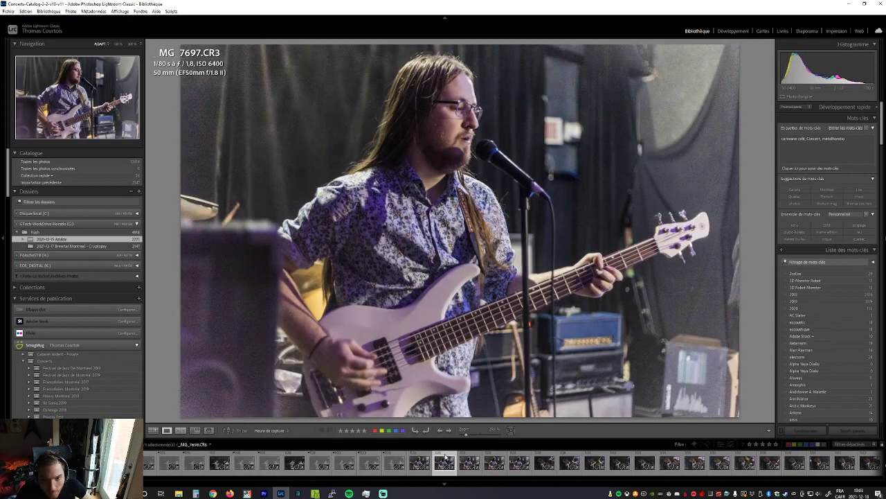
{"action": "key", "text": "Right"}
{"action": "key", "text": "Right"}
{"action": "key", "text": "Right"}
{"action": "key", "text": "Right"}
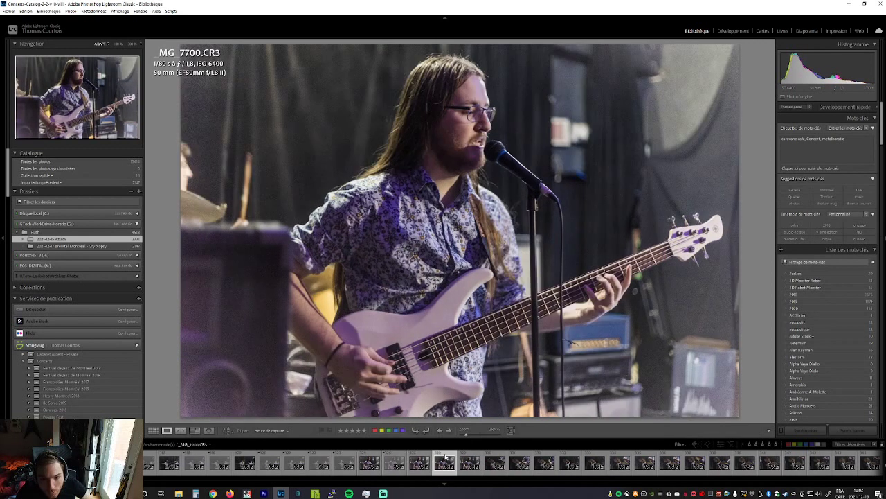
Compare the singing bassist shots _MG_7699.CR3 and _MG_7700.CR3 back and forth and reject _MG_7700.CR3
{"action": "key", "text": "Right"}
{"action": "key", "text": "Left"}
{"action": "key", "text": "Right"}
{"action": "key", "text": "Left"}
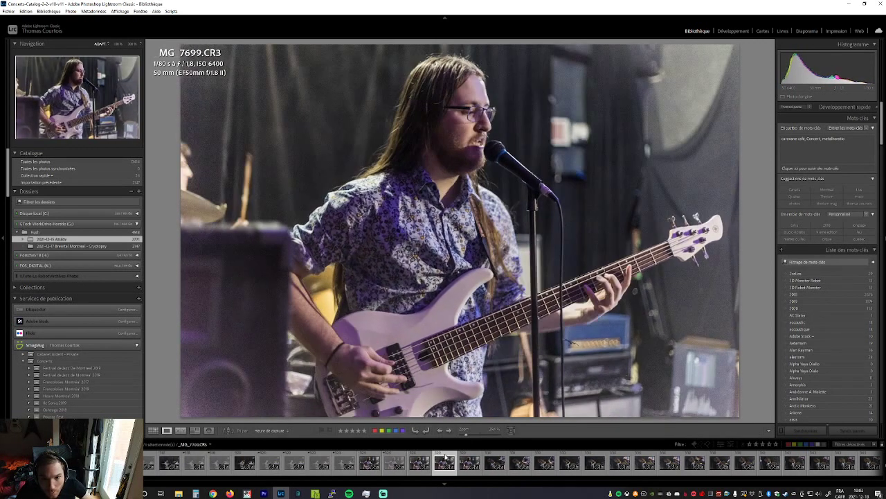
{"action": "key", "text": "Right"}
{"action": "key", "text": "Right"}
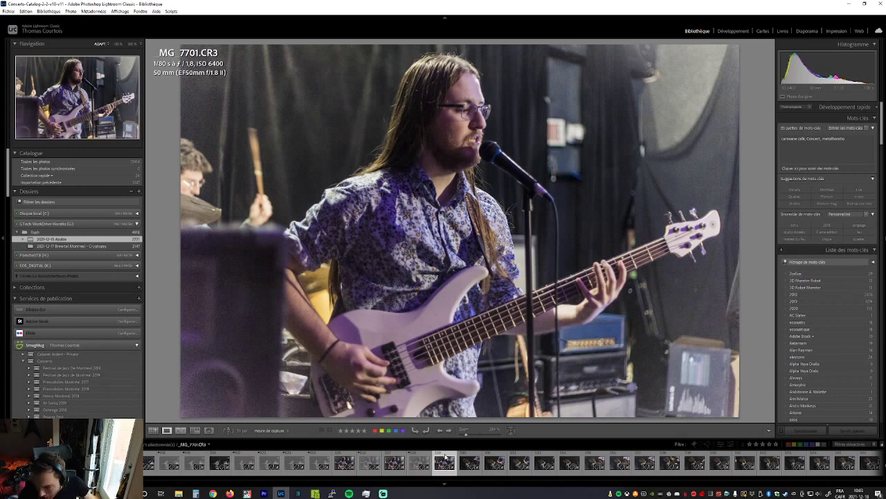
Go through the shots after _MG_7701.CR3 up to _MG_7710.CR3, rejecting the unwanted drummer ones such as _MG_7706.CR3
{"action": "key", "text": "Right"}
{"action": "key", "text": "Right"}
{"action": "key", "text": "Right"}
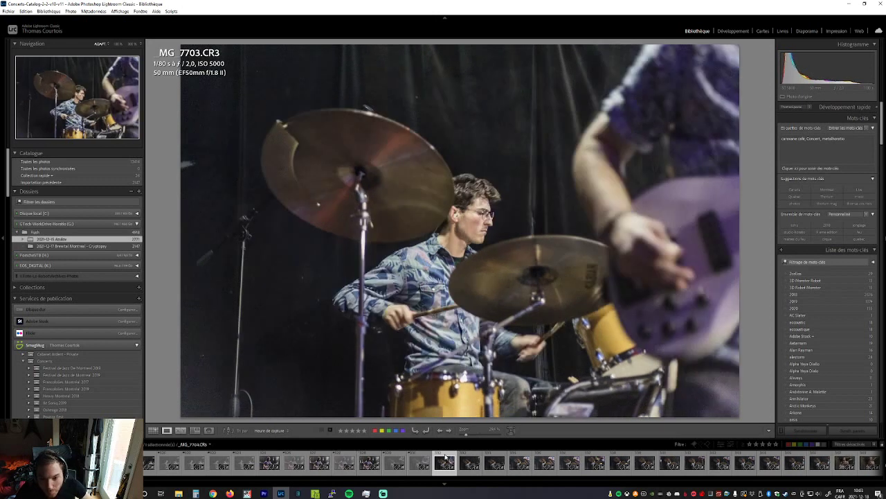
{"action": "key", "text": "Right"}
{"action": "key", "text": "Right"}
{"action": "key", "text": "x"}
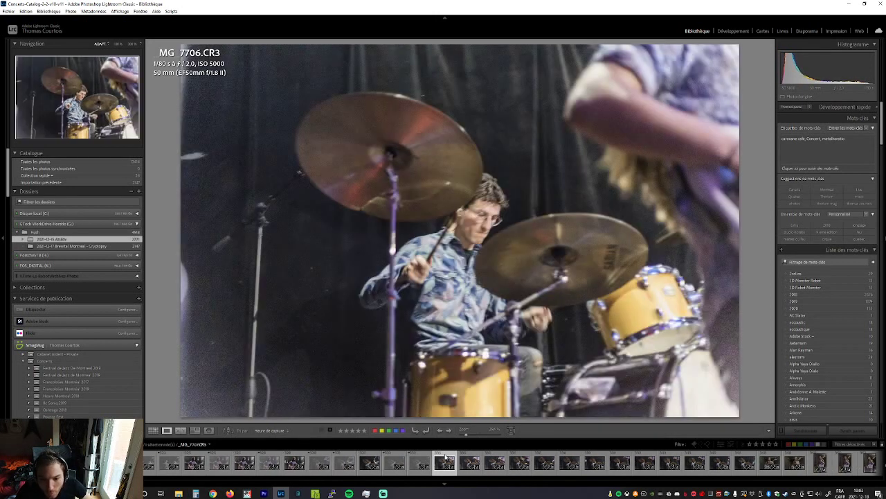
{"action": "key", "text": "x"}
{"action": "key", "text": "x"}
{"action": "key", "text": "Right"}
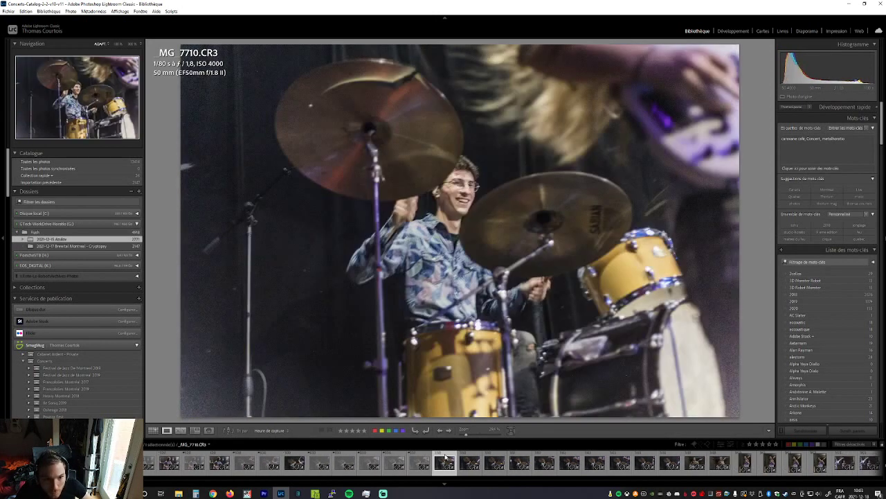
Compare the smiling drummer shots _MG_7710.CR3 and _MG_7711.CR3 and reject both
{"action": "key", "text": "Right"}
{"action": "key", "text": "Left"}
{"action": "key", "text": "x"}
{"action": "key", "text": "Left"}
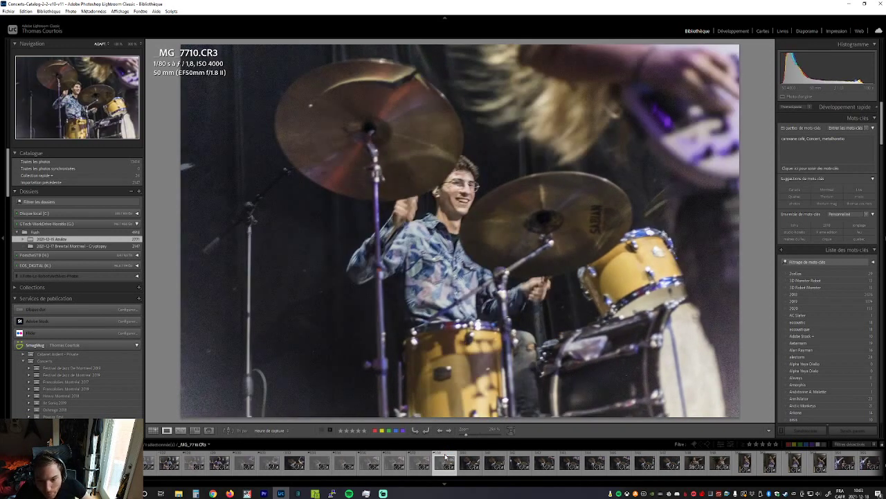
{"action": "key", "text": "Right"}
{"action": "key", "text": "x"}
{"action": "key", "text": "Left"}
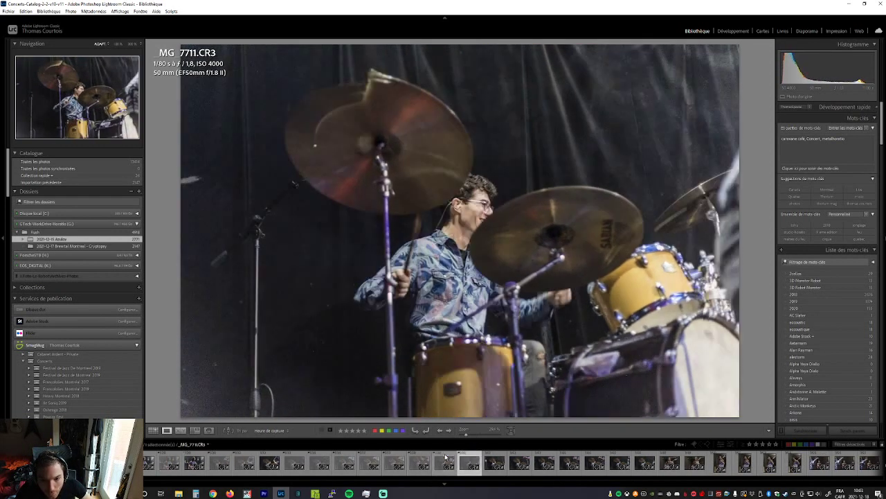
Reject the following drummer shots up to and including _MG_7717.CR3
{"action": "key", "text": "Right"}
{"action": "key", "text": "Right"}
{"action": "key", "text": "Right"}
{"action": "key", "text": "Right"}
{"action": "key", "text": "x"}
{"action": "key", "text": "Right"}
{"action": "key", "text": "Right"}
{"action": "key", "text": "x"}
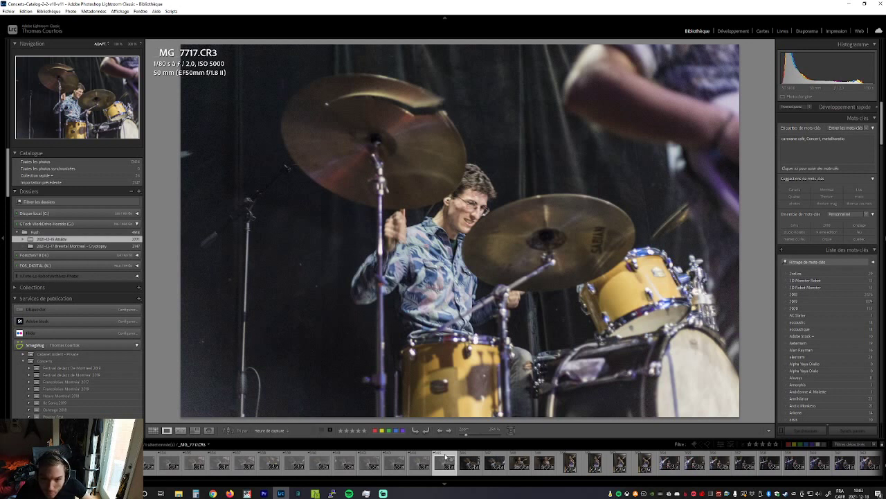
Compare the drummer shots _MG_7717.CR3 to _MG_7719.CR3 back and forth and reject the unwanted ones before _MG_7721.CR3
{"action": "key", "text": "Right"}
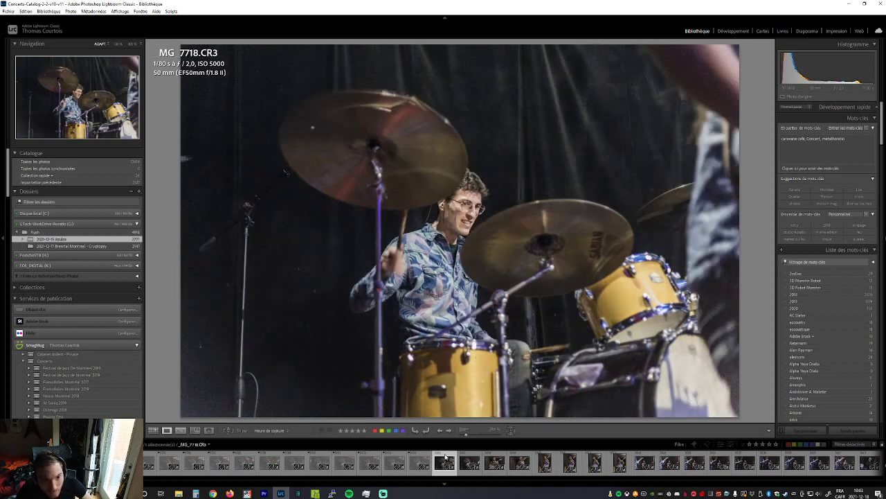
{"action": "key", "text": "Left"}
{"action": "key", "text": "Right"}
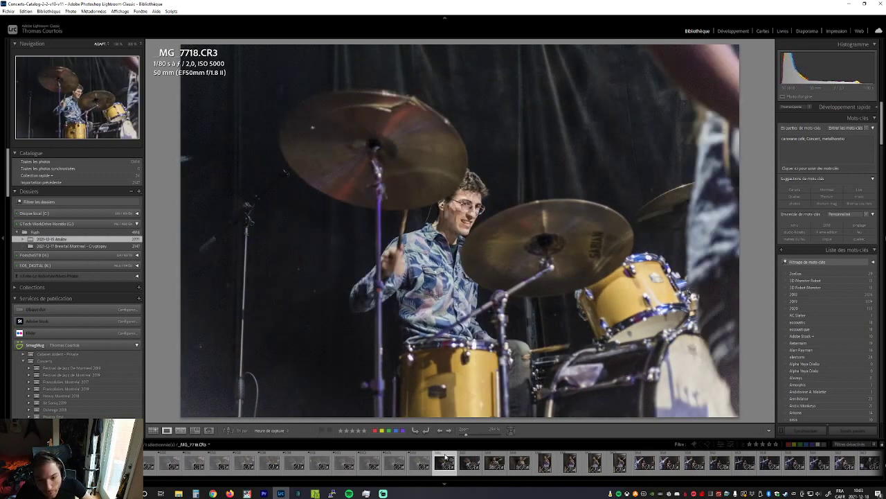
{"action": "key", "text": "Right"}
{"action": "key", "text": "x"}
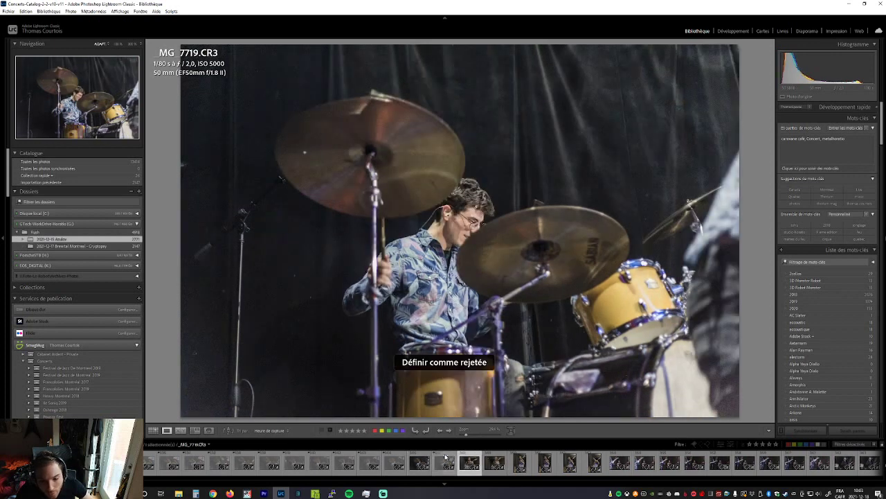
{"action": "key", "text": "Right"}
{"action": "key", "text": "x"}
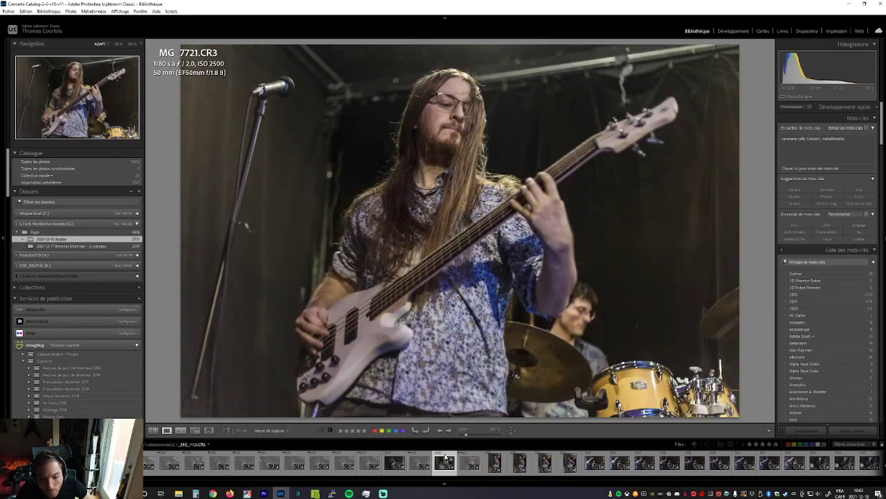
Go through the bassist shots _MG_7721.CR3 to _MG_7724.CR3, comparing the near-identical portrait ones and rejecting the unwanted ones
{"action": "key", "text": "Right"}
{"action": "key", "text": "Right"}
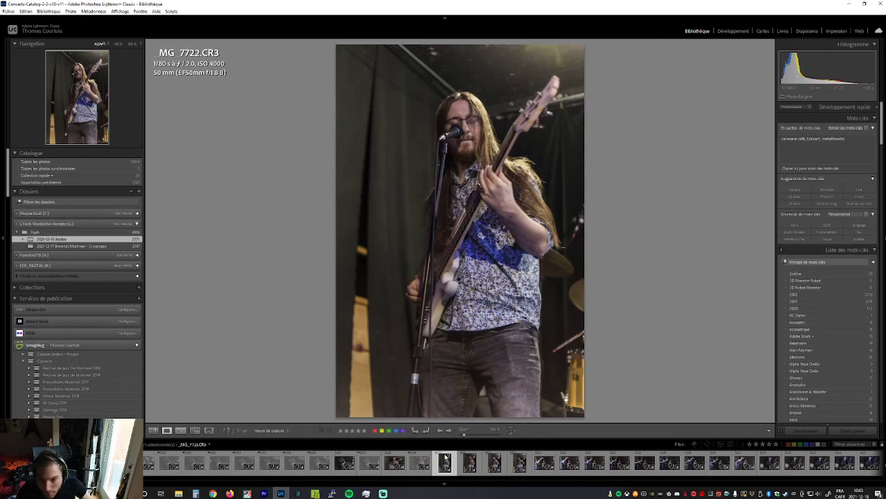
{"action": "key", "text": "Right"}
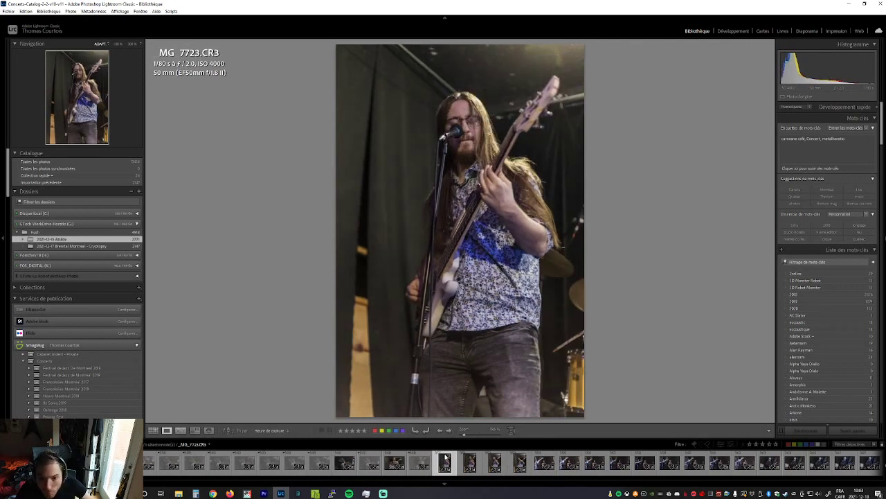
{"action": "key", "text": "Right"}
{"action": "key", "text": "Right"}
{"action": "key", "text": "Right"}
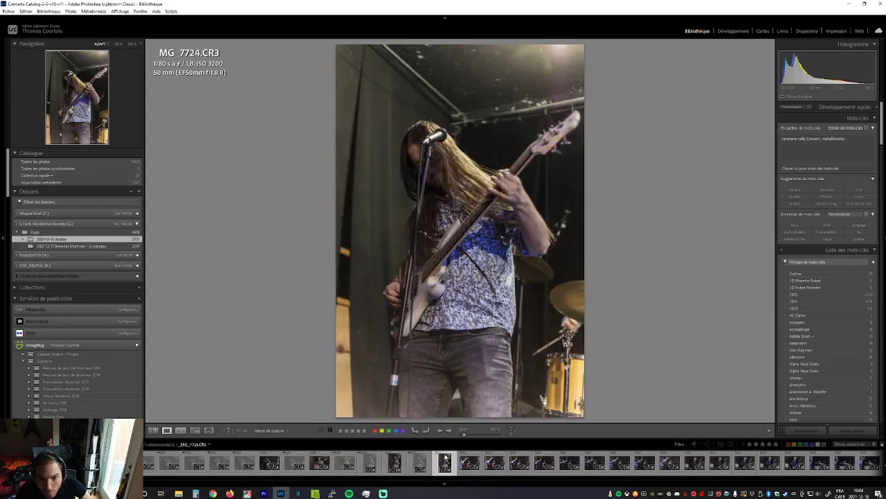
Reject the unwanted shots after _MG_7724.CR3, continuing through the keyboardist ones up to _MG_7733.CR3
{"action": "key", "text": "x"}
{"action": "key", "text": "x"}
{"action": "key", "text": "Right"}
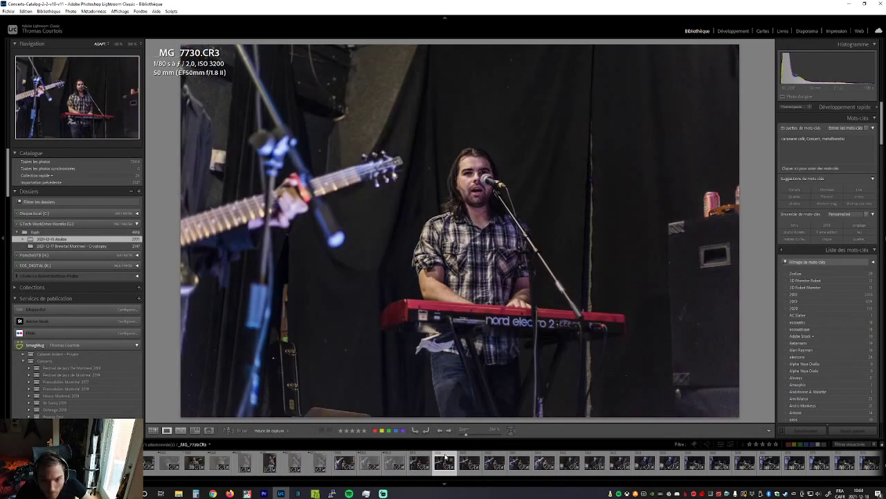
{"action": "key", "text": "x"}
{"action": "key", "text": "x"}
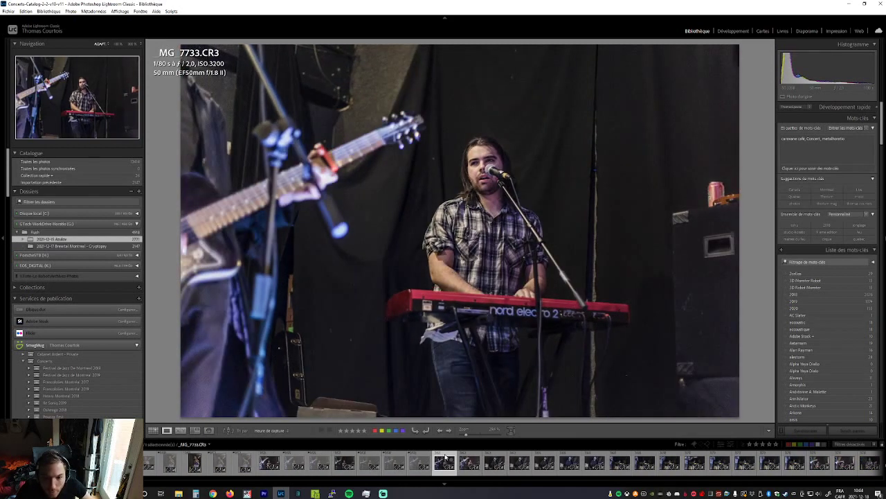
Compare the keyboardist shots _MG_7733.CR3 and _MG_7734.CR3 back and forth and reject _MG_7734.CR3
{"action": "key", "text": "Right"}
{"action": "key", "text": "Left"}
{"action": "key", "text": "Right"}
{"action": "key", "text": "Left"}
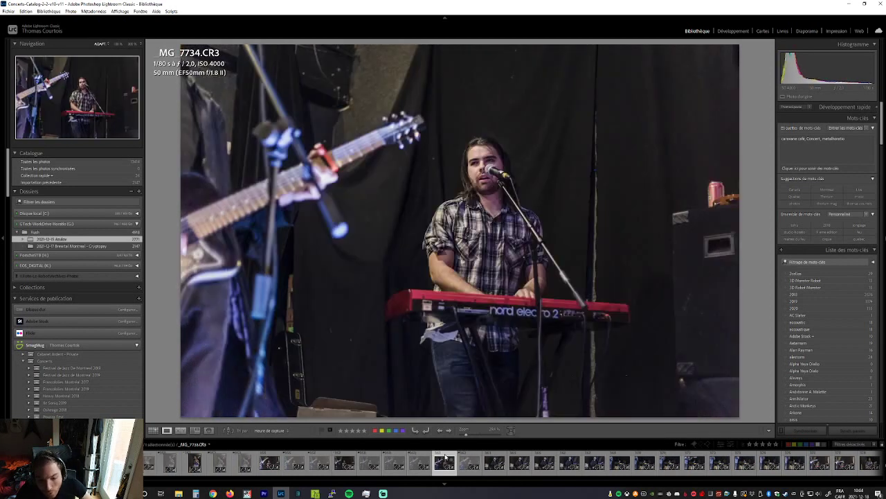
{"action": "key", "text": "Right"}
{"action": "key", "text": "Right"}
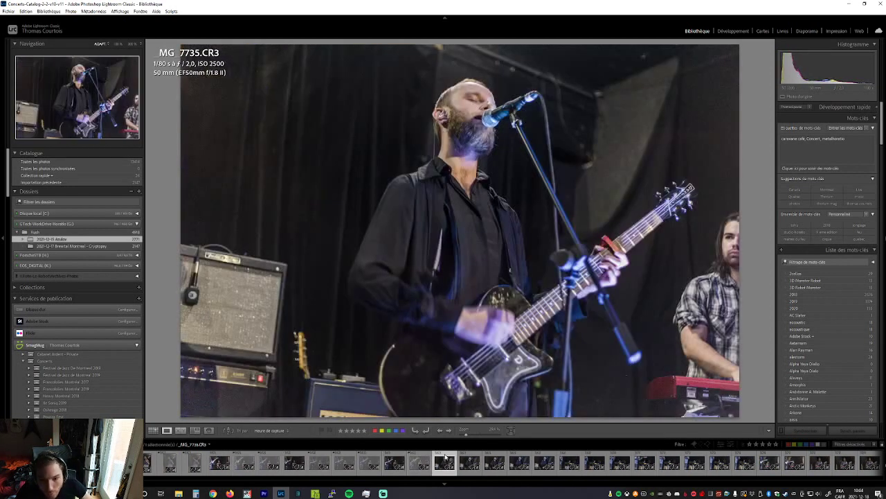
Compare the singing guitarist shots _MG_7735.CR3 and _MG_7736.CR3, rejecting the unwanted ones of the series through _MG_7737.CR3
{"action": "key", "text": "Right"}
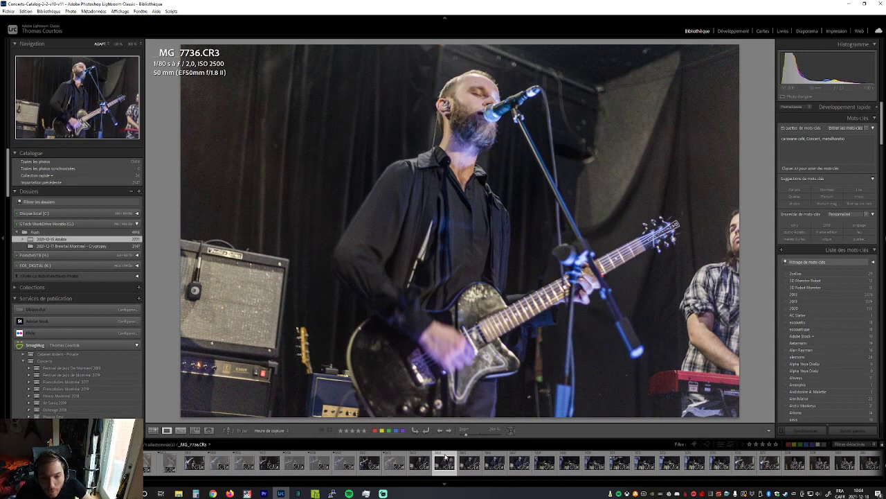
{"action": "key", "text": "Left"}
{"action": "key", "text": "Right"}
{"action": "key", "text": "x"}
{"action": "key", "text": "Right"}
{"action": "key", "text": "x"}
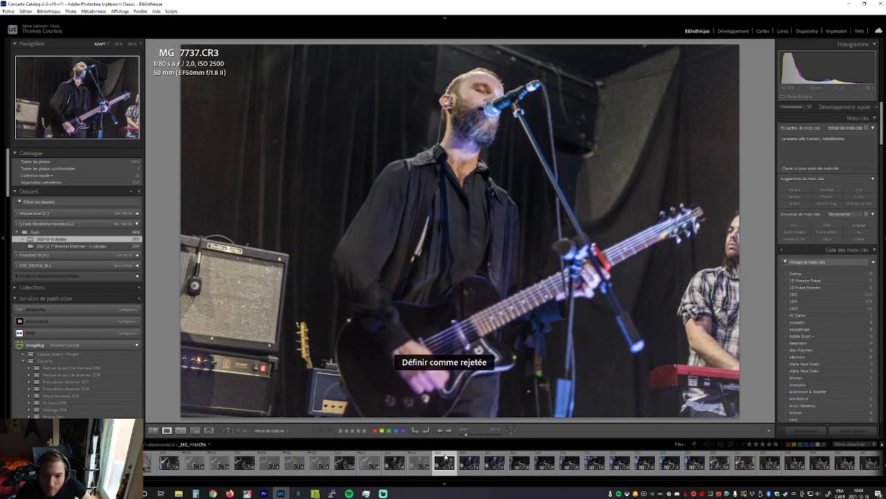
Go through the drummer shots _MG_7739.CR3 to _MG_7741.CR3, rejecting the unwanted ones such as _MG_7739.CR3
{"action": "key", "text": "Right"}
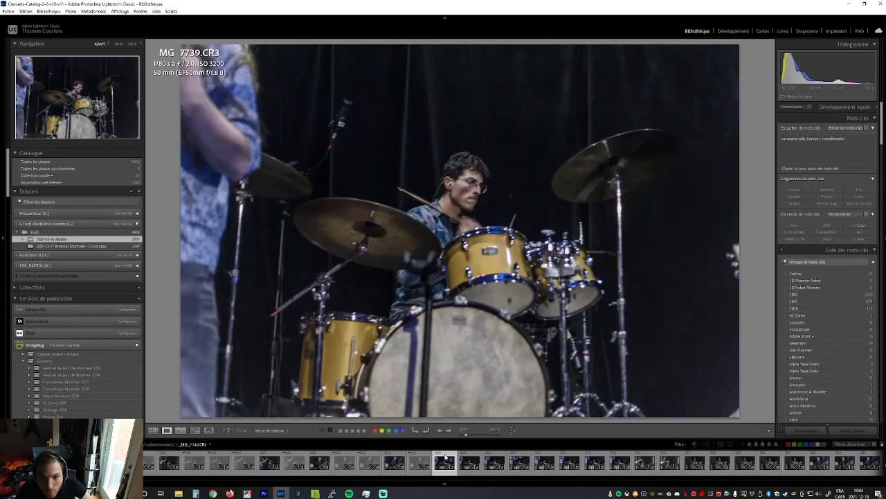
{"action": "key", "text": "x"}
{"action": "key", "text": "Right"}
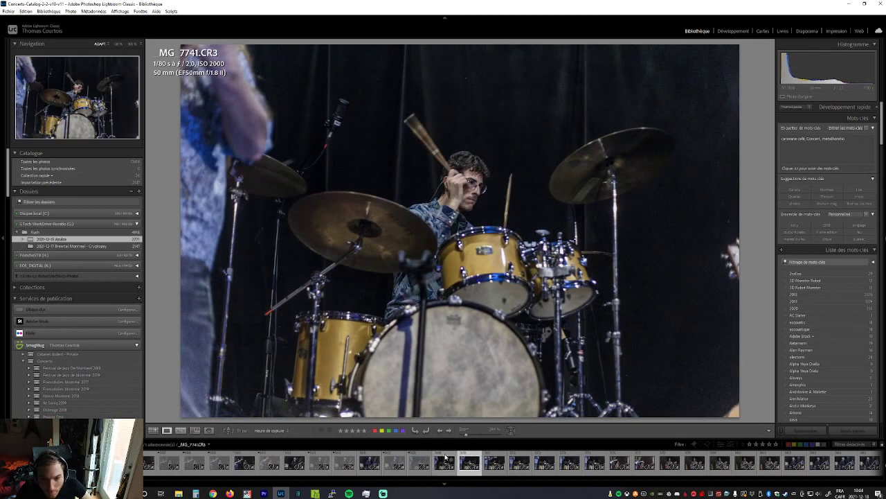
{"action": "key", "text": "Right"}
{"action": "key", "text": "Right"}
{"action": "key", "text": "Right"}
{"action": "key", "text": "Right"}
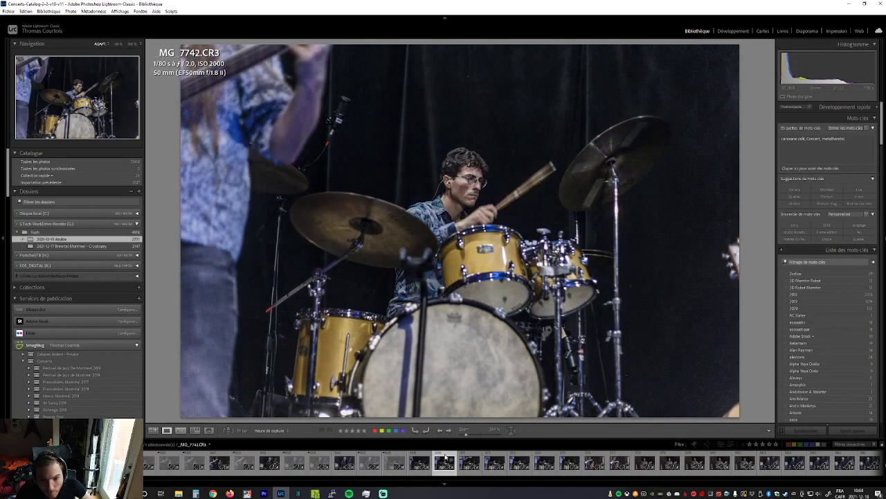
Reject the drummer shots from _MG_7742.CR3 up to and including _MG_7746.CR3
{"action": "key", "text": "Right"}
{"action": "key", "text": "x"}
{"action": "key", "text": "Right"}
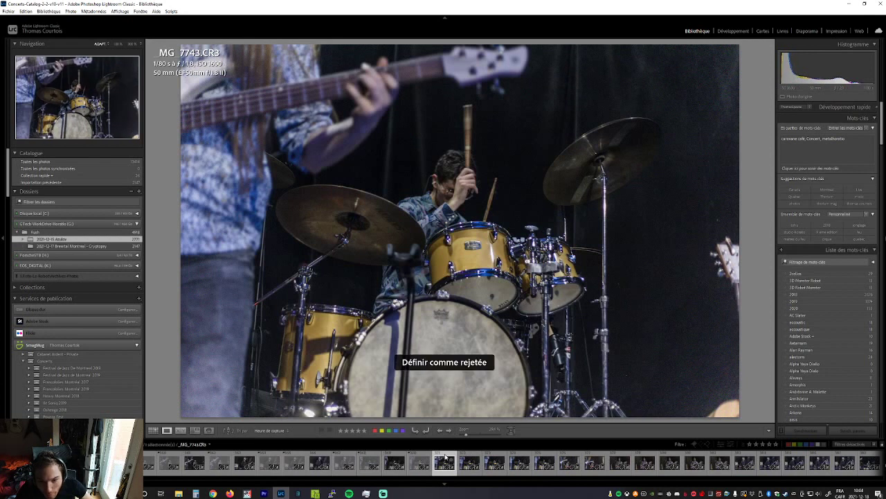
{"action": "key", "text": "Right"}
{"action": "key", "text": "x"}
{"action": "key", "text": "Right"}
{"action": "key", "text": "x"}
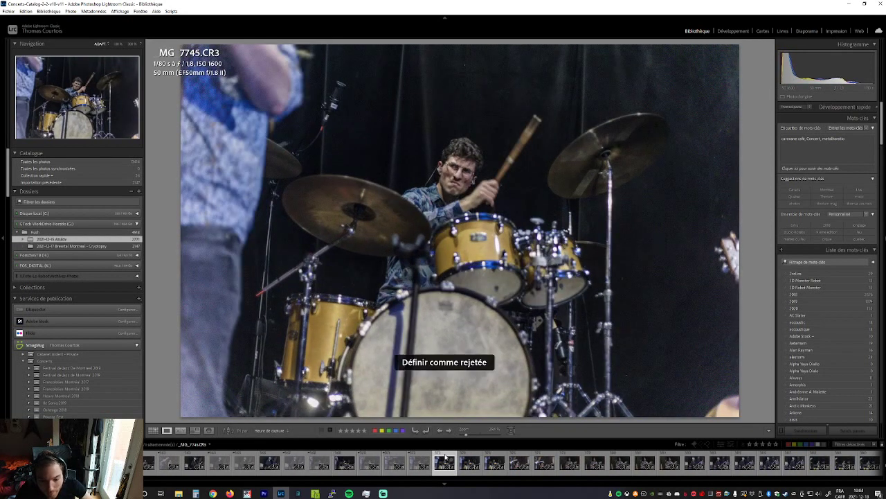
{"action": "key", "text": "Right"}
{"action": "key", "text": "x"}
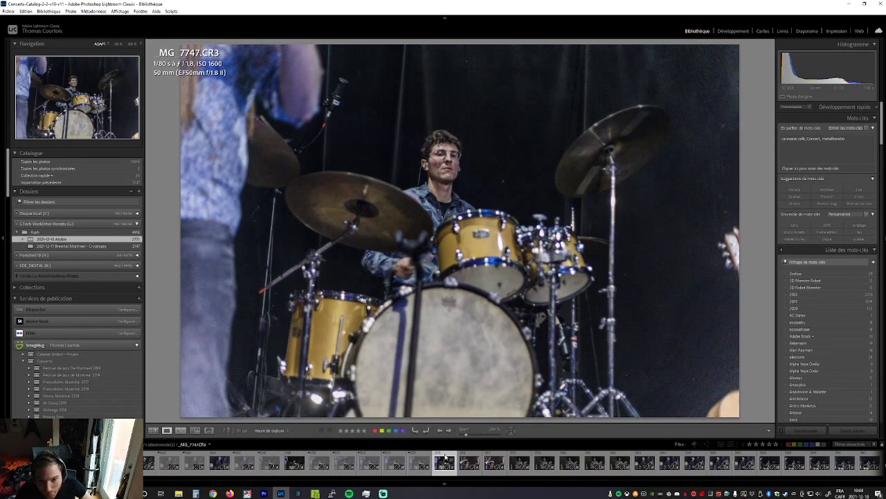
Compare the drummer shot _MG_7747.CR3 with the next one and reject the unwanted shots up to _MG_7749.CR3
{"action": "key", "text": "Right"}
{"action": "key", "text": "Left"}
{"action": "key", "text": "Right"}
{"action": "key", "text": "Right"}
{"action": "key", "text": "Right"}
{"action": "key", "text": "x"}
{"action": "key", "text": "Right"}
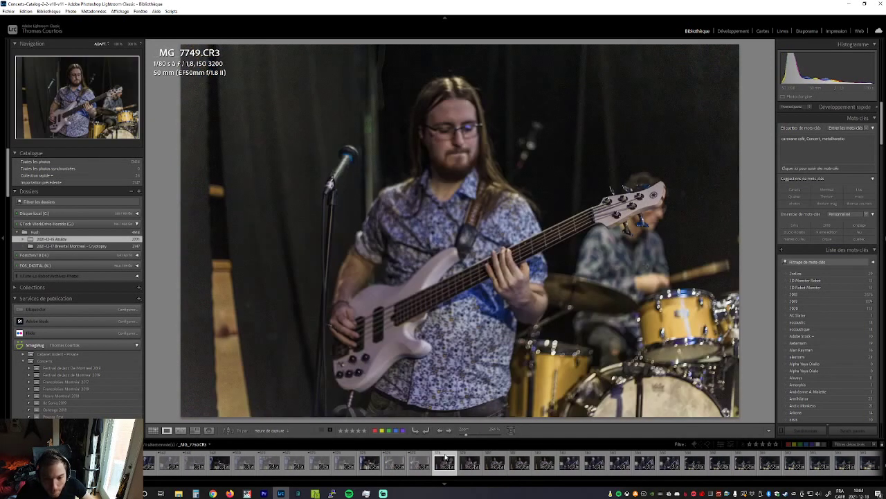
Compare the bassist shots _MG_7750.CR3 to _MG_7752.CR3 and reject _MG_7750.CR3 and _MG_7751.CR3
{"action": "key", "text": "Right"}
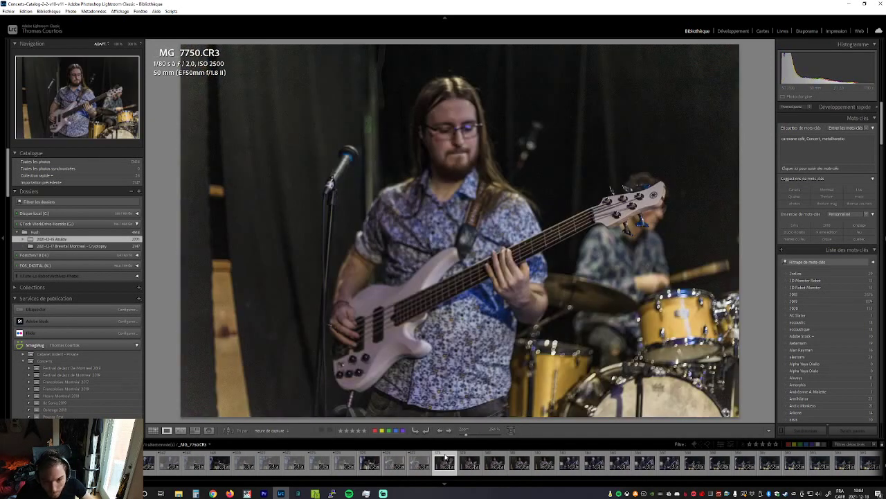
{"action": "key", "text": "x"}
{"action": "key", "text": "Right"}
{"action": "key", "text": "Right"}
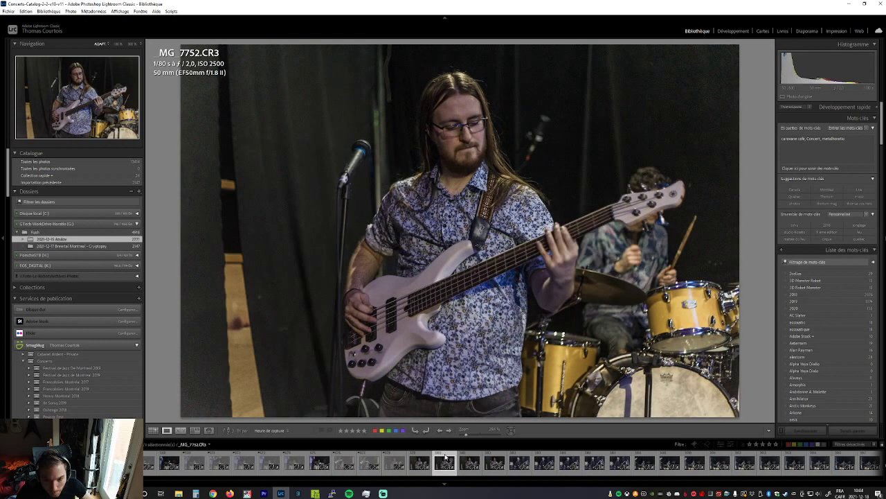
{"action": "key", "text": "Left"}
{"action": "key", "text": "x"}
Compare the bassist shots _MG_7752.CR3 to _MG_7754.CR3 back and forth and reject _MG_7753.CR3
{"action": "key", "text": "Right"}
{"action": "key", "text": "Right"}
{"action": "key", "text": "x"}
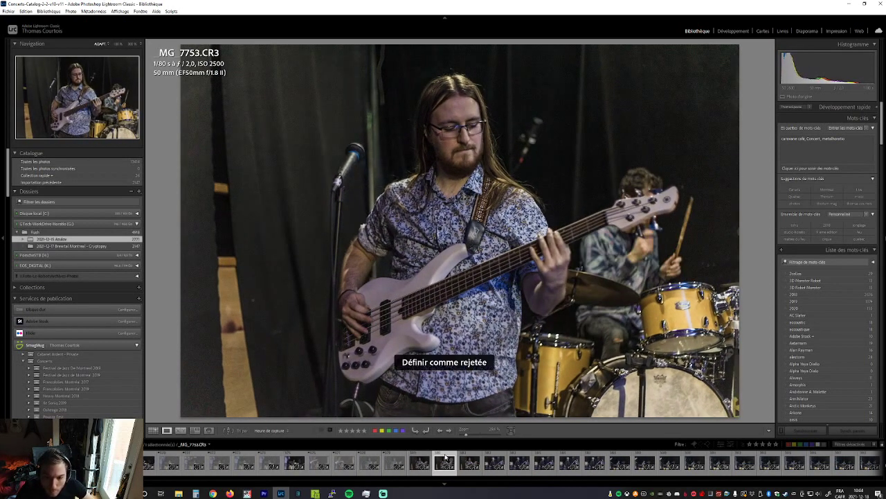
{"action": "key", "text": "Right"}
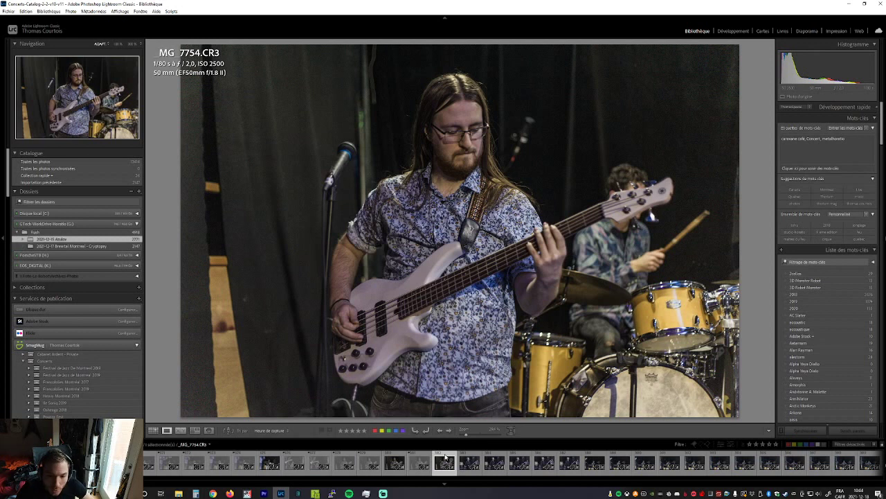
{"action": "key", "text": "Left"}
{"action": "key", "text": "Left"}
{"action": "key", "text": "Right"}
{"action": "key", "text": "Right"}
Reject the guitarist shot _MG_7755.CR3 and compare _MG_7757.CR3 and _MG_7758.CR3 back and forth
{"action": "key", "text": "Right"}
{"action": "key", "text": "x"}
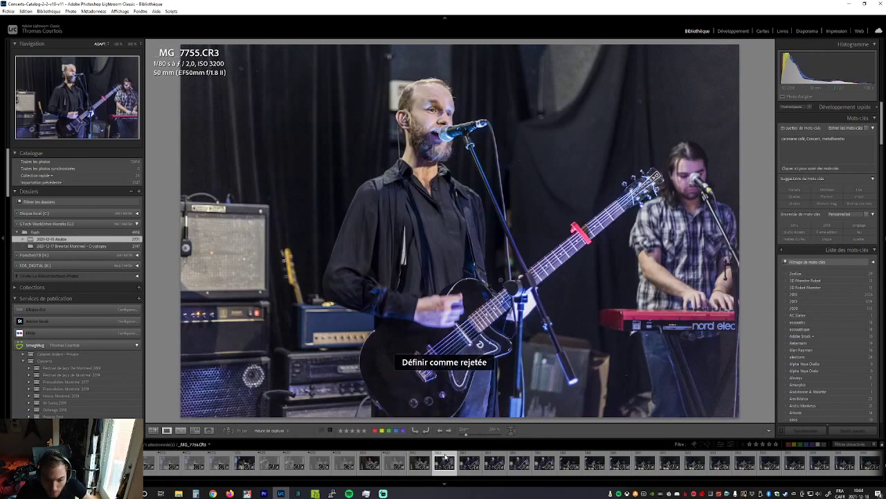
{"action": "key", "text": "Right"}
{"action": "key", "text": "Right"}
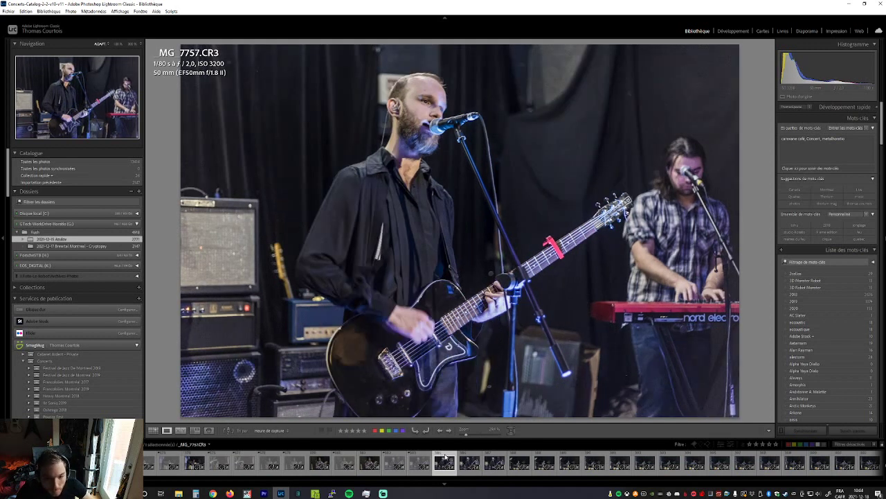
{"action": "key", "text": "Right"}
{"action": "key", "text": "Left"}
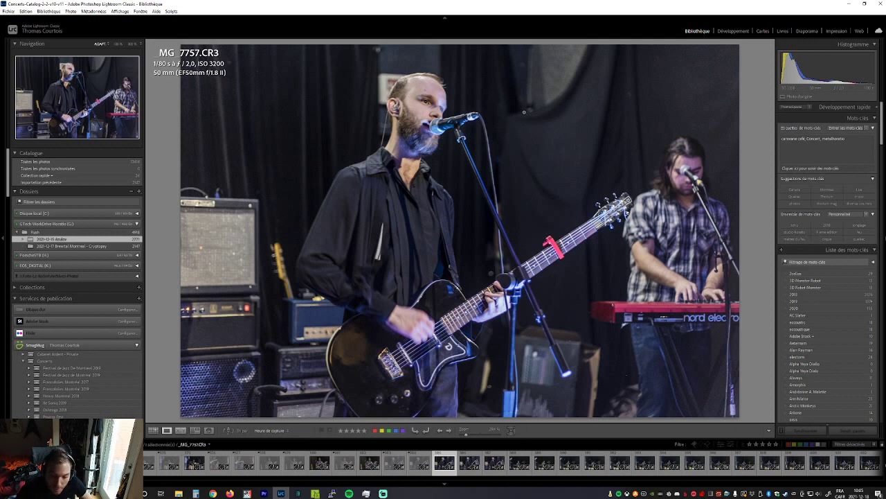
{"action": "key", "text": "Right"}
{"action": "key", "text": "Left"}
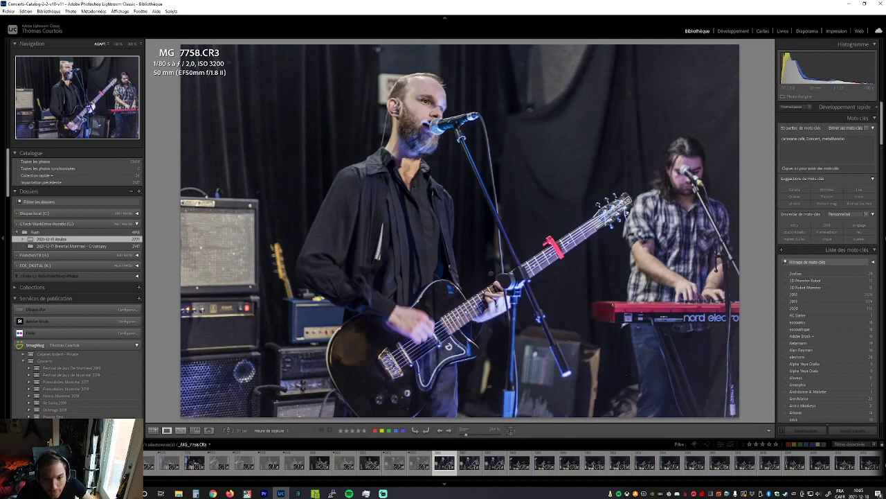
Reject the unwanted shots after _MG_7758.CR3, up to the drummer shot _MG_7762.CR3
{"action": "key", "text": "Right"}
{"action": "key", "text": "Right"}
{"action": "key", "text": "Right"}
{"action": "key", "text": "x"}
{"action": "key", "text": "Right"}
Go through the drummer shots _MG_7762.CR3 to _MG_7766.CR3, rejecting the unwanted ones such as the blurred _MG_7762.CR3
{"action": "key", "text": "Right"}
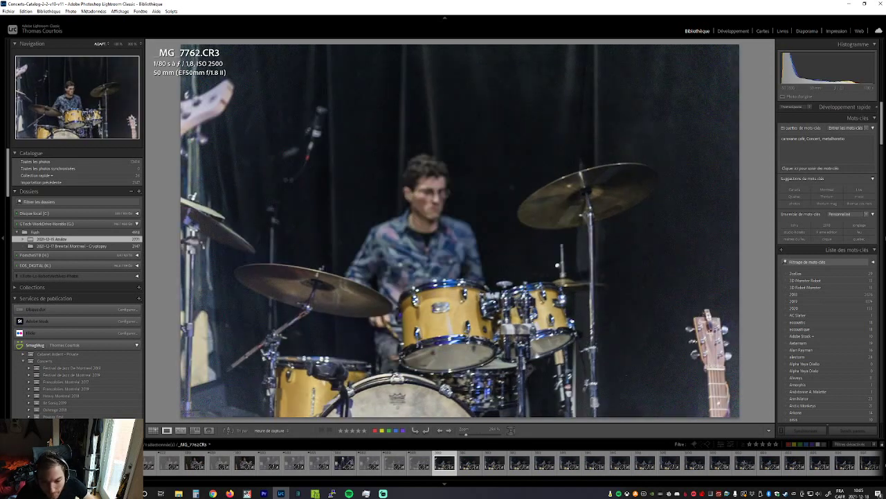
{"action": "key", "text": "Right"}
{"action": "key", "text": "x"}
{"action": "key", "text": "Right"}
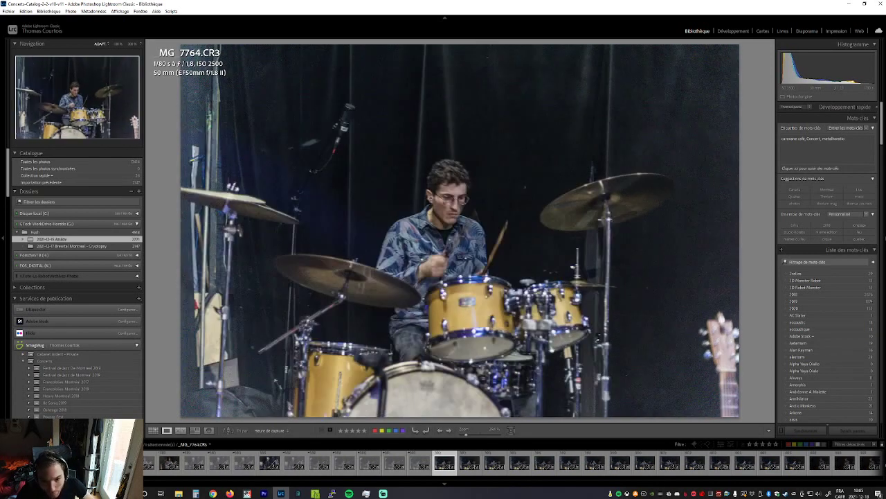
{"action": "key", "text": "Right"}
{"action": "key", "text": "Right"}
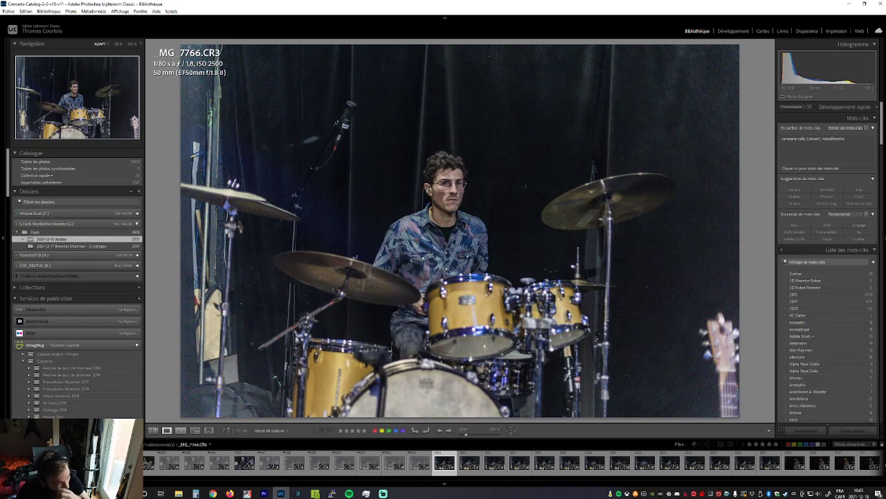
Compare the drummer shots _MG_7766.CR3 to _MG_7768.CR3 back and forth and reject the weaker one
{"action": "key", "text": "Right"}
{"action": "key", "text": "Right"}
{"action": "key", "text": "Left"}
{"action": "key", "text": "Left"}
{"action": "key", "text": "Right"}
{"action": "key", "text": "Right"}
{"action": "key", "text": "Left"}
{"action": "key", "text": "Right"}
{"action": "key", "text": "x"}
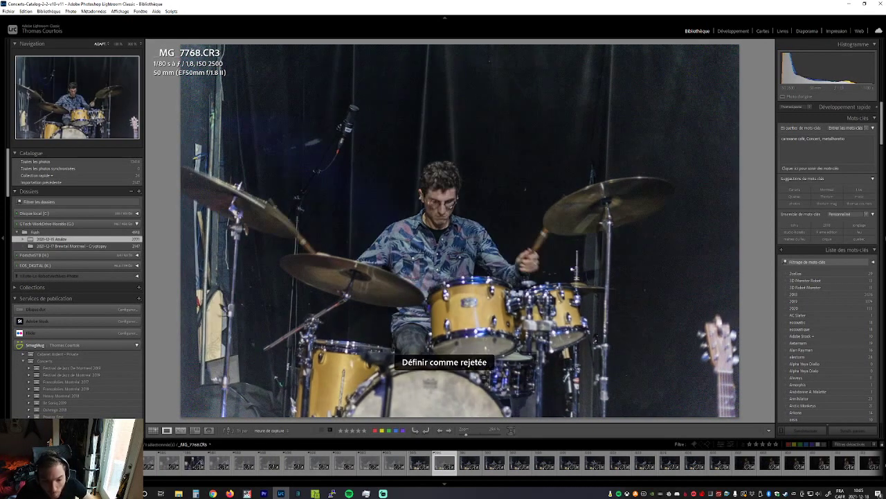
Compare the drummer shots _MG_7767.CR3 to _MG_7770.CR3 back and forth and reject _MG_7770.CR3
{"action": "key", "text": "Right"}
{"action": "key", "text": "Right"}
{"action": "key", "text": "Left"}
{"action": "key", "text": "Left"}
{"action": "key", "text": "Left"}
{"action": "key", "text": "Left"}
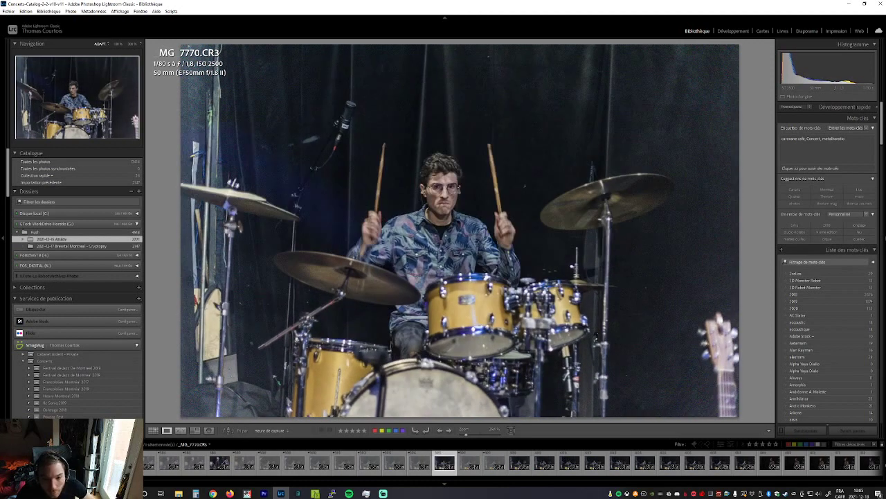
{"action": "key", "text": "Right"}
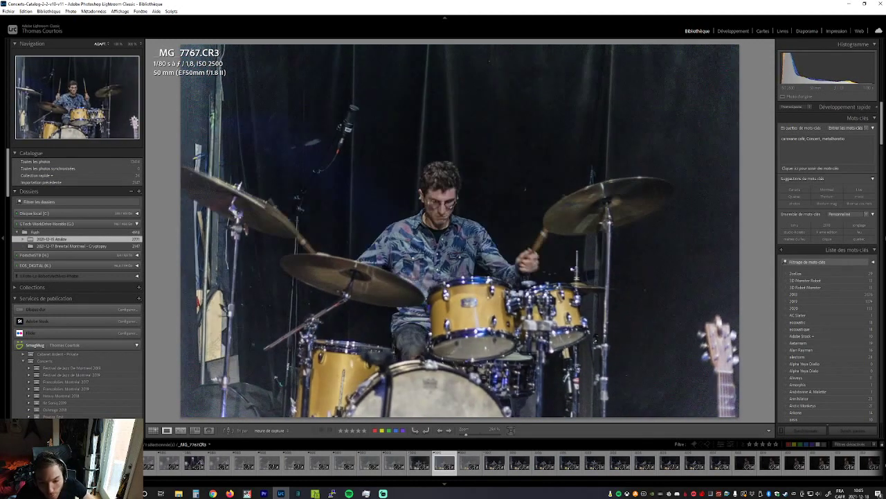
{"action": "key", "text": "Right"}
{"action": "key", "text": "Right"}
{"action": "key", "text": "Right"}
{"action": "key", "text": "x"}
{"action": "key", "text": "Right"}
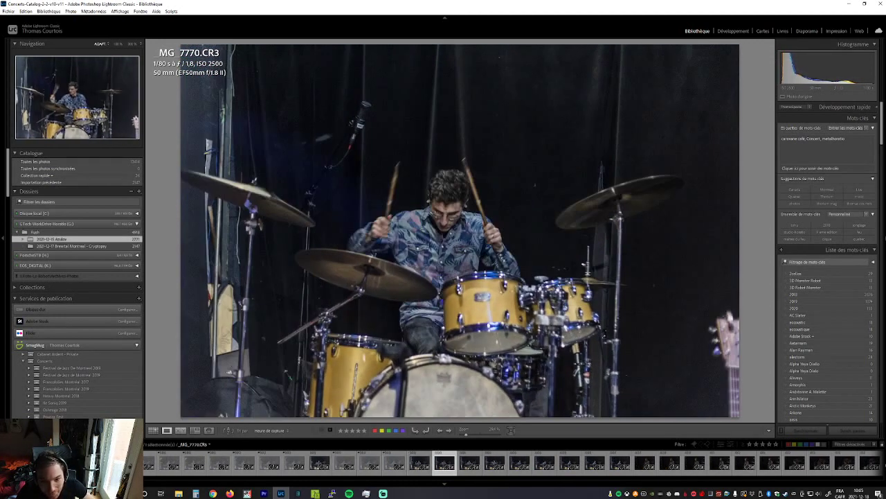
Go through the drummer shots after _MG_7770.CR3 up to _MG_7775.CR3, rejecting the unwanted ones
{"action": "key", "text": "Right"}
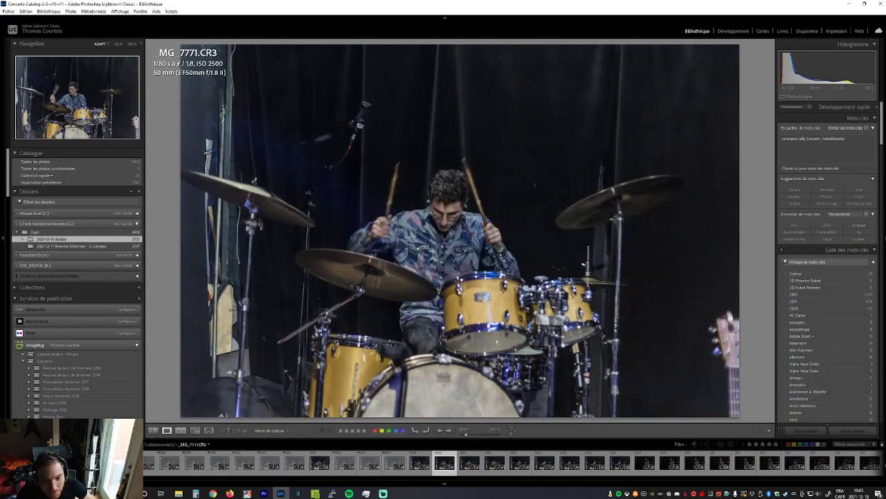
{"action": "key", "text": "Right"}
{"action": "key", "text": "x"}
{"action": "key", "text": "Right"}
{"action": "key", "text": "Right"}
{"action": "key", "text": "Left"}
{"action": "key", "text": "Right"}
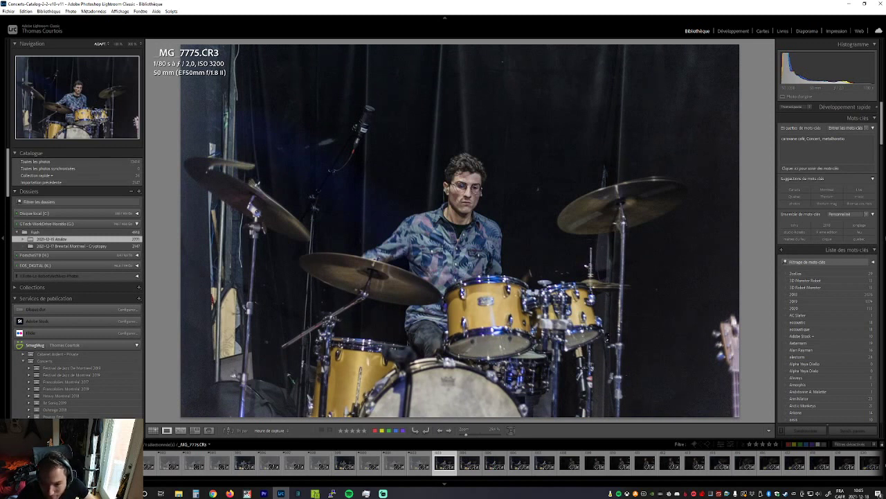
Continue culling the drummer shots up to _MG_7778.CR3, rejecting unwanted ones including _MG_7775.CR3 and _MG_7778.CR3
{"action": "key", "text": "Right"}
{"action": "key", "text": "x"}
{"action": "key", "text": "Right"}
{"action": "key", "text": "Right"}
{"action": "key", "text": "Right"}
{"action": "key", "text": "Right"}
{"action": "key", "text": "Right"}
{"action": "key", "text": "x"}
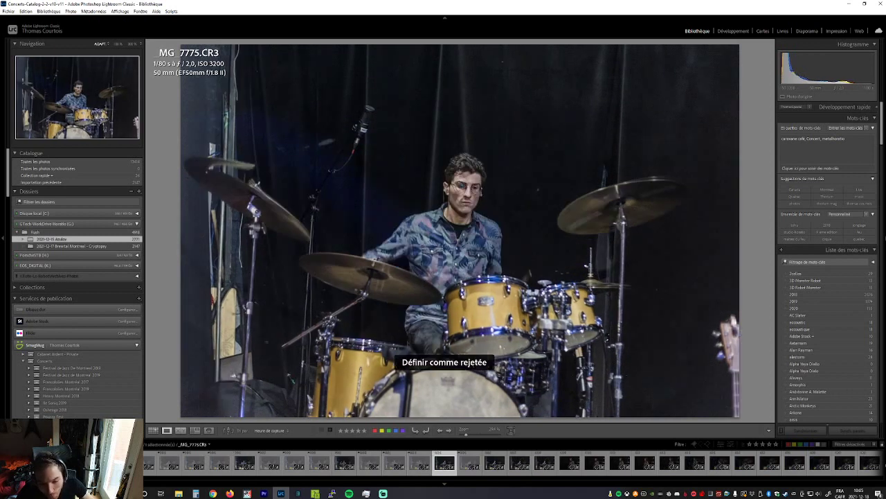
{"action": "key", "text": "Right"}
{"action": "key", "text": "Right"}
{"action": "key", "text": "Right"}
{"action": "key", "text": "x"}
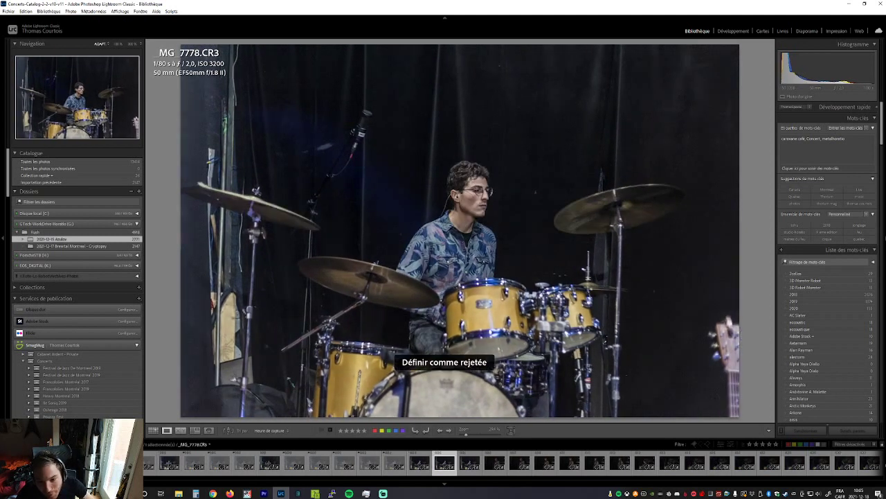
Review the shots of the long-haired guitarist from _MG_7780.CR3 to _MG_7784.CR3 and reject _MG_7784.CR3
{"action": "key", "text": "Right"}
{"action": "key", "text": "Right"}
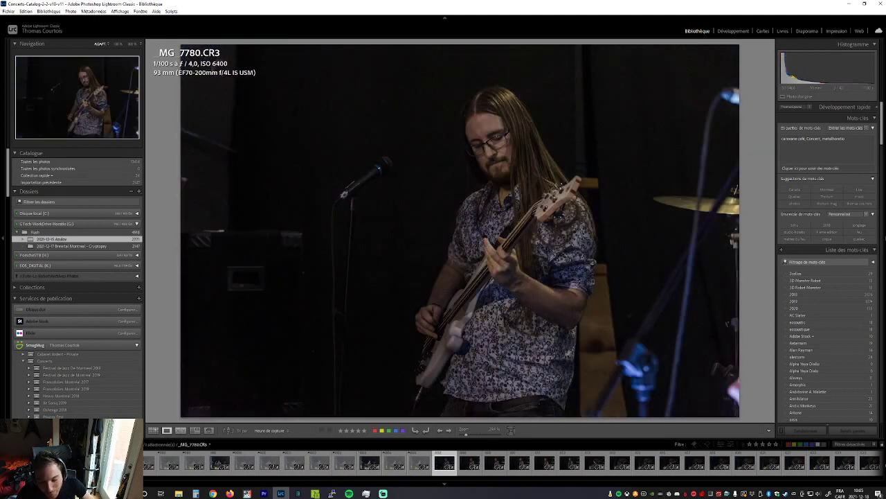
{"action": "key", "text": "Right"}
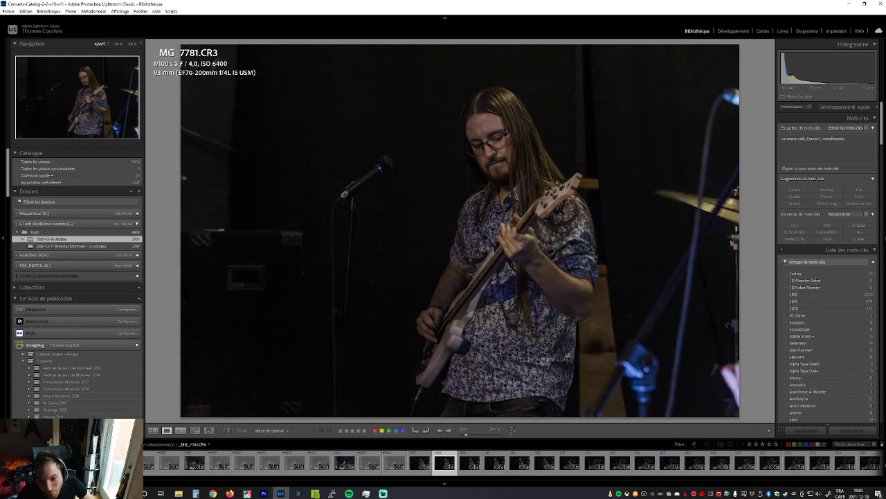
{"action": "key", "text": "Right"}
{"action": "key", "text": "Right"}
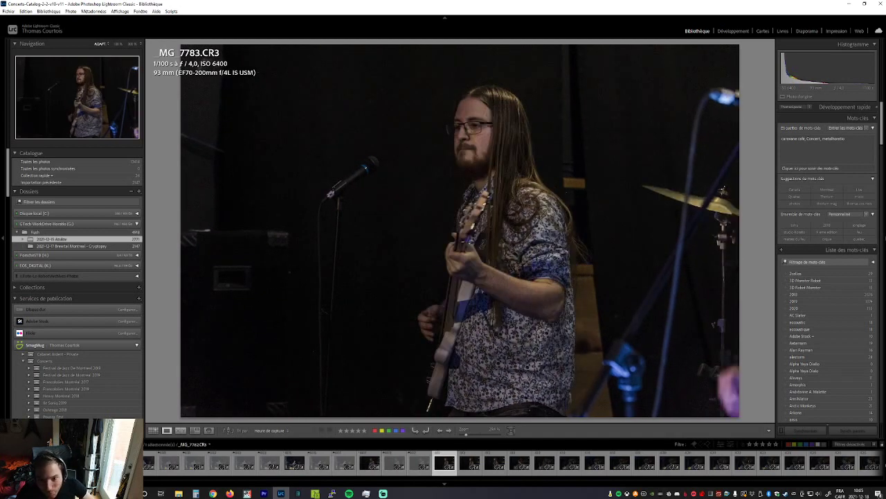
{"action": "key", "text": "Right"}
{"action": "key", "text": "x"}
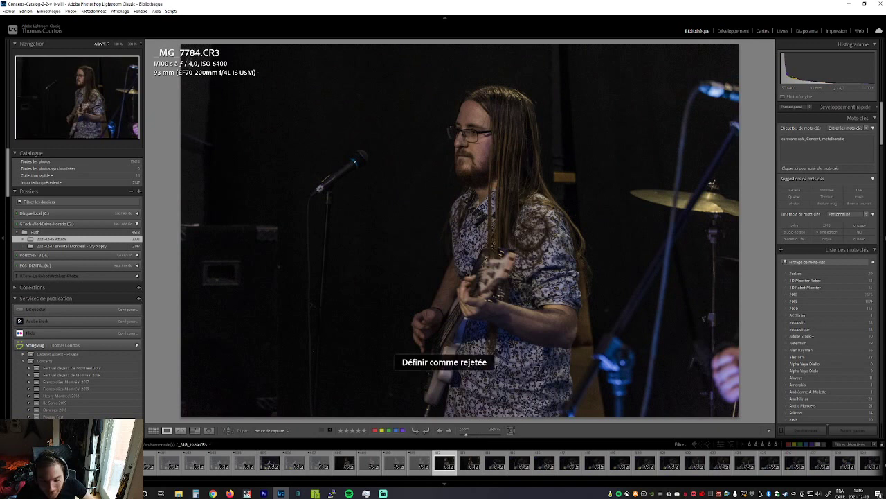
Reject the consecutive shots from _MG_7785.CR3 to _MG_7790.CR3, including the drummer hidden by the cymbal
{"action": "key", "text": "Right"}
{"action": "key", "text": "x"}
{"action": "key", "text": "Right"}
{"action": "key", "text": "x"}
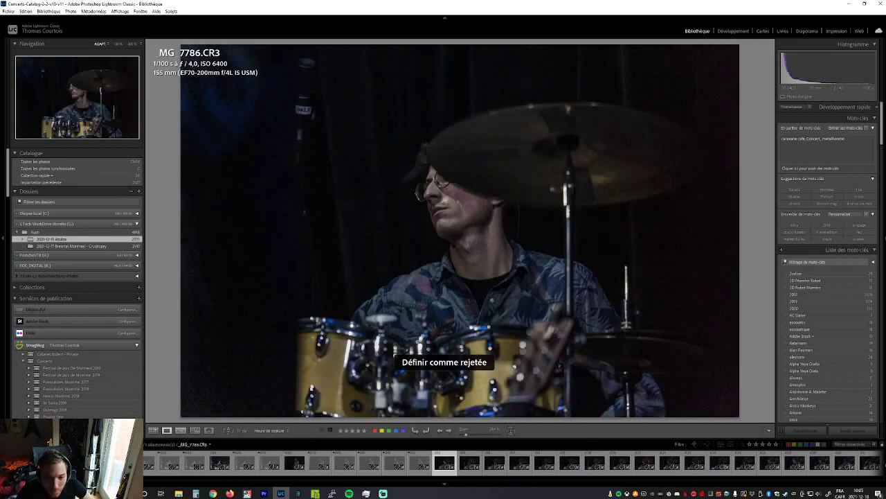
{"action": "key", "text": "Right"}
{"action": "key", "text": "x"}
{"action": "key", "text": "Right"}
{"action": "key", "text": "x"}
{"action": "key", "text": "Right"}
{"action": "key", "text": "x"}
{"action": "key", "text": "Right"}
{"action": "key", "text": "x"}
{"action": "key", "text": "Right"}
{"action": "key", "text": "x"}
{"action": "key", "text": "Right"}
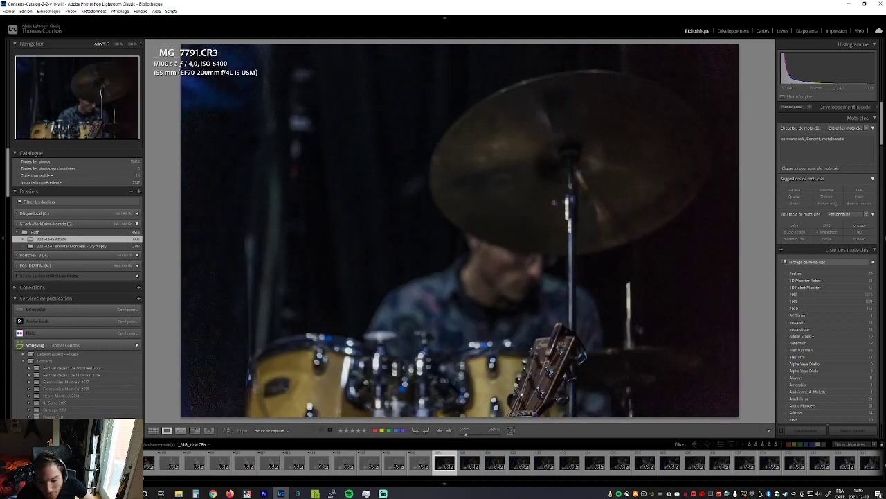
Reject the blurred or cymbal-covered drummer shots from _MG_7791.CR3 onward, up to _MG_7798.CR3
{"action": "key", "text": "x"}
{"action": "key", "text": "Right"}
{"action": "key", "text": "x"}
{"action": "key", "text": "Right"}
{"action": "key", "text": "x"}
{"action": "key", "text": "Right"}
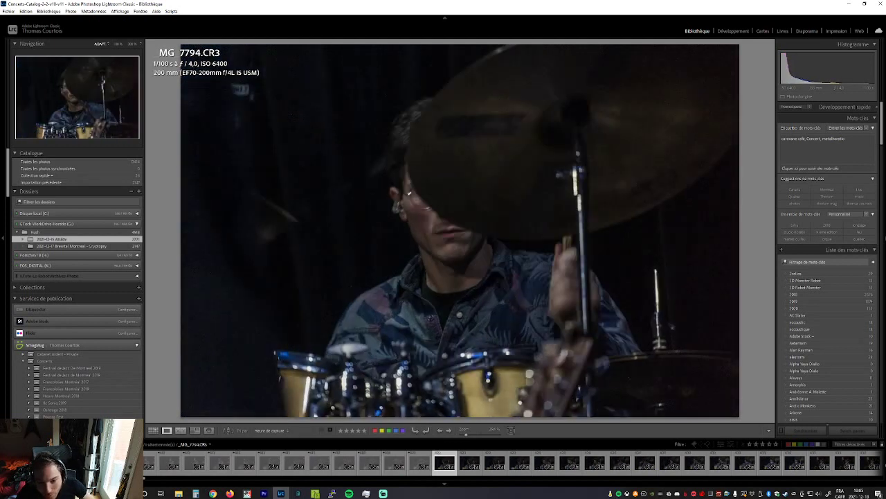
{"action": "key", "text": "x"}
{"action": "key", "text": "Right"}
{"action": "key", "text": "x"}
{"action": "key", "text": "Right"}
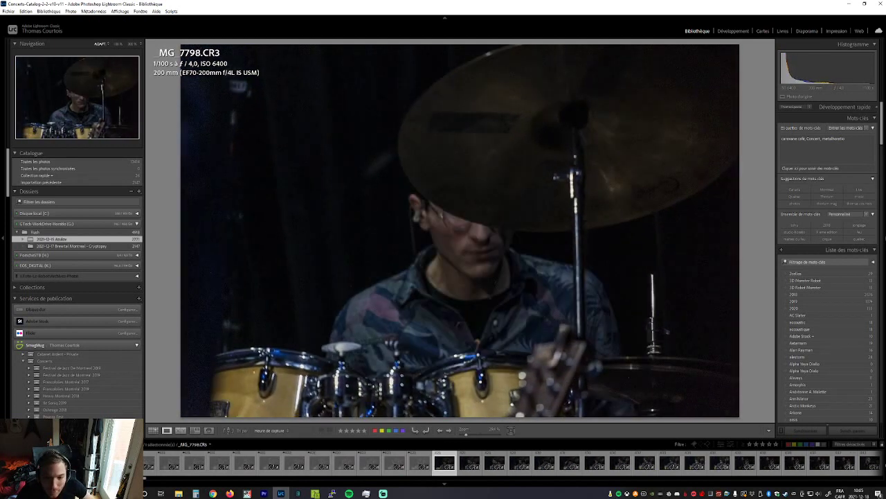
Go through the drummer close-ups from _MG_7798.CR3 to _MG_7803.CR3, rejecting the unwanted ones
{"action": "key", "text": "Right"}
{"action": "key", "text": "x"}
{"action": "key", "text": "Right"}
{"action": "key", "text": "Right"}
{"action": "key", "text": "Right"}
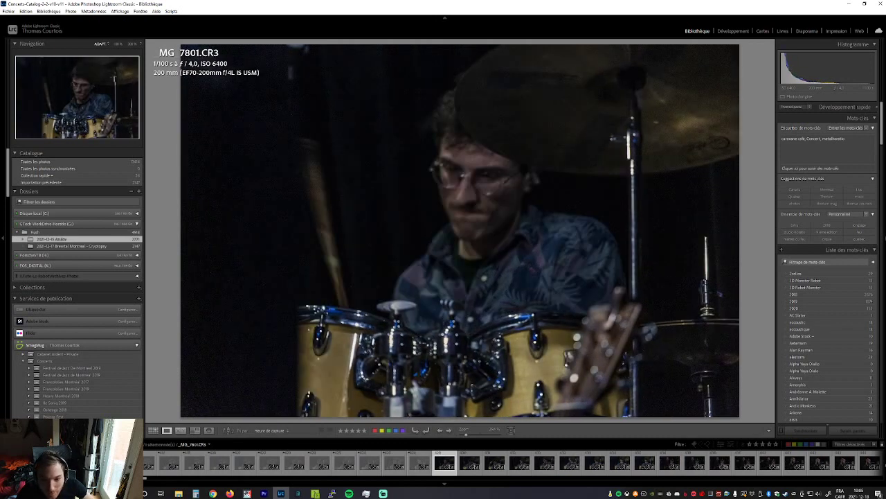
{"action": "key", "text": "Right"}
{"action": "key", "text": "Right"}
{"action": "key", "text": "Right"}
{"action": "key", "text": "Right"}
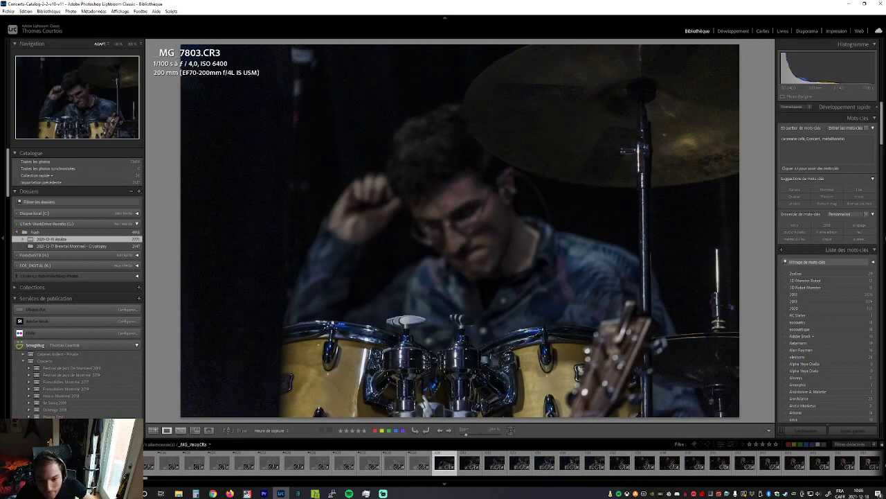
Check the blurred drummer shots _MG_7803.CR3 and _MG_7804.CR3 and reject unwanted ones up to _MG_7808.CR3
{"action": "key", "text": "Left"}
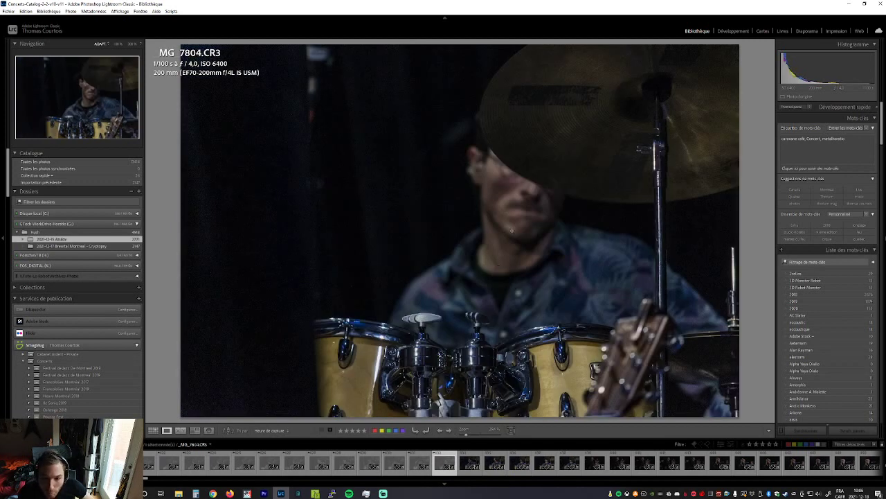
{"action": "key", "text": "Right"}
{"action": "key", "text": "Right"}
{"action": "key", "text": "x"}
{"action": "key", "text": "Right"}
{"action": "key", "text": "Right"}
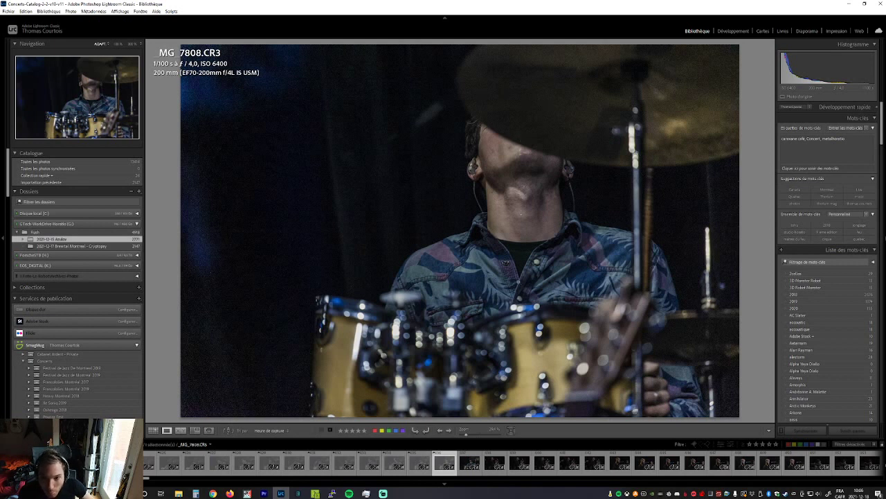
Compare the drummer shot _MG_7808.CR3 with its neighbours back and forth and reject the weaker one
{"action": "key", "text": "Left"}
{"action": "key", "text": "Left"}
{"action": "key", "text": "Left"}
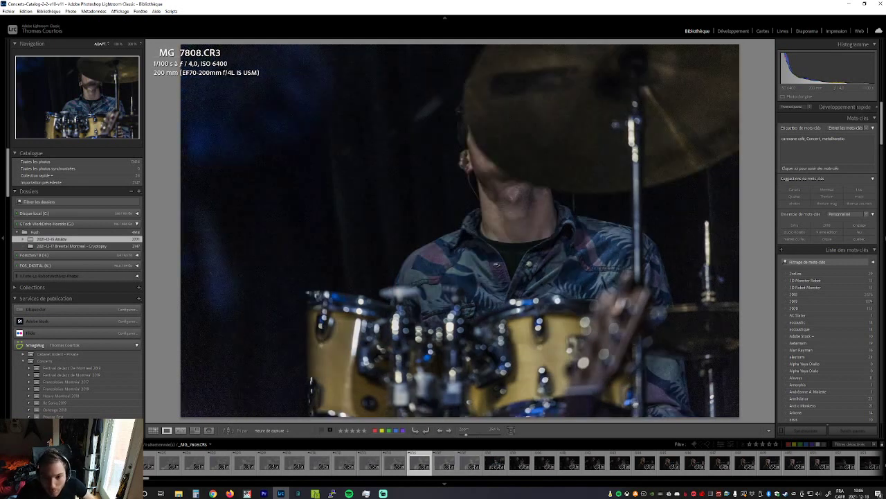
{"action": "key", "text": "Right"}
{"action": "key", "text": "Right"}
{"action": "key", "text": "Right"}
{"action": "key", "text": "Right"}
{"action": "key", "text": "Right"}
{"action": "key", "text": "Left"}
{"action": "key", "text": "x"}
Compare the singer and keyboardist shots _MG_7810.CR3 and _MG_7811.CR3 and reject _MG_7810.CR3
{"action": "key", "text": "Right"}
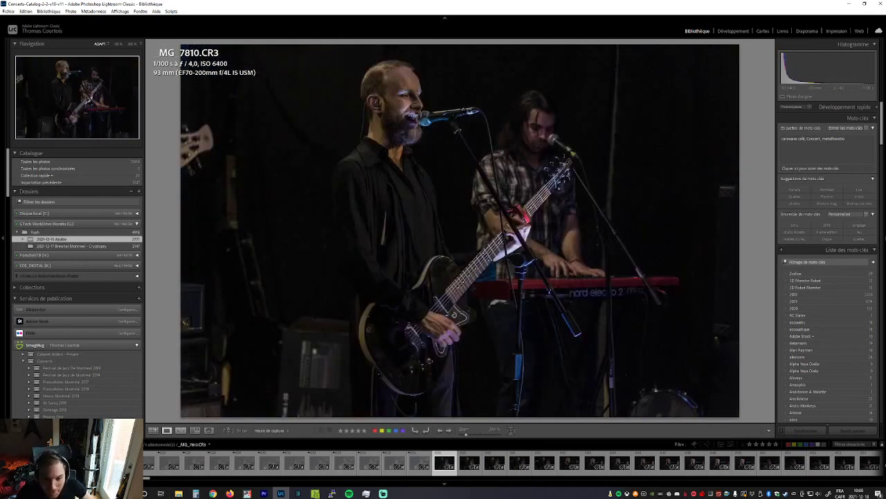
{"action": "key", "text": "Left"}
{"action": "key", "text": "Right"}
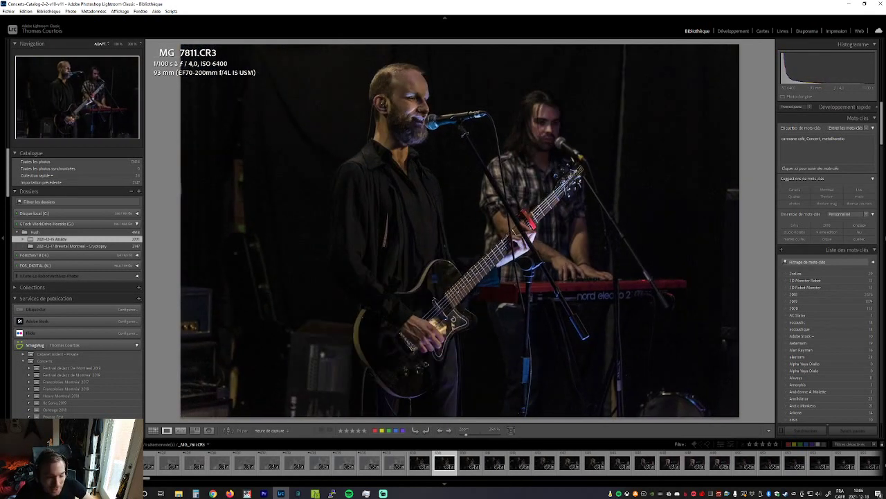
{"action": "key", "text": "Left"}
{"action": "key", "text": "x"}
{"action": "key", "text": "Right"}
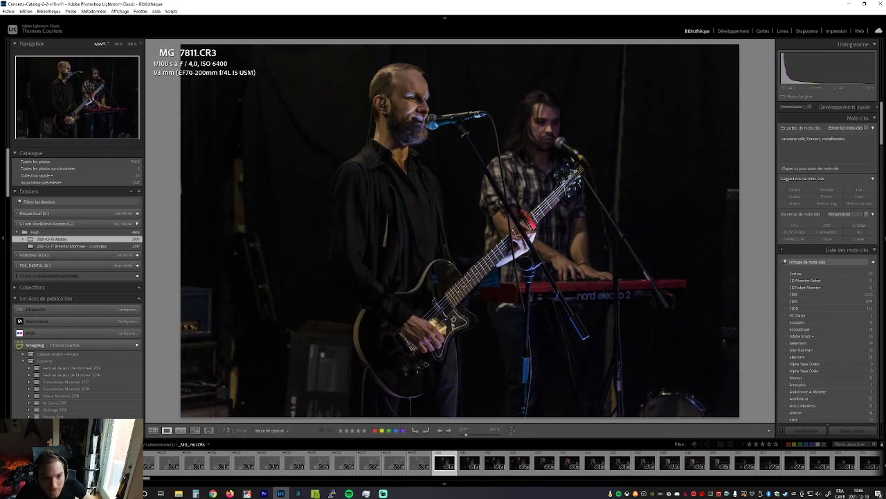
Reject the wide shots of the singer and keyboardist that follow _MG_7811.CR3, including _MG_7813.CR3
{"action": "key", "text": "Right"}
{"action": "key", "text": "x"}
{"action": "key", "text": "Right"}
{"action": "key", "text": "x"}
{"action": "key", "text": "Right"}
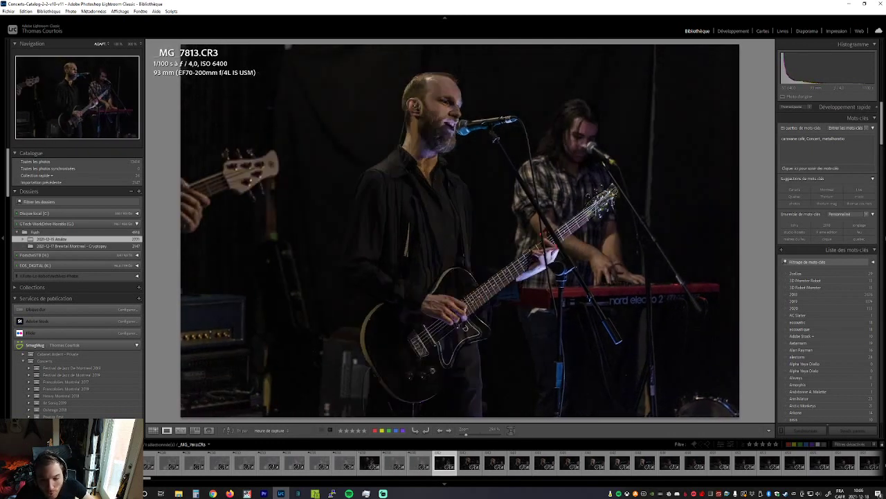
{"action": "key", "text": "x"}
{"action": "key", "text": "Right"}
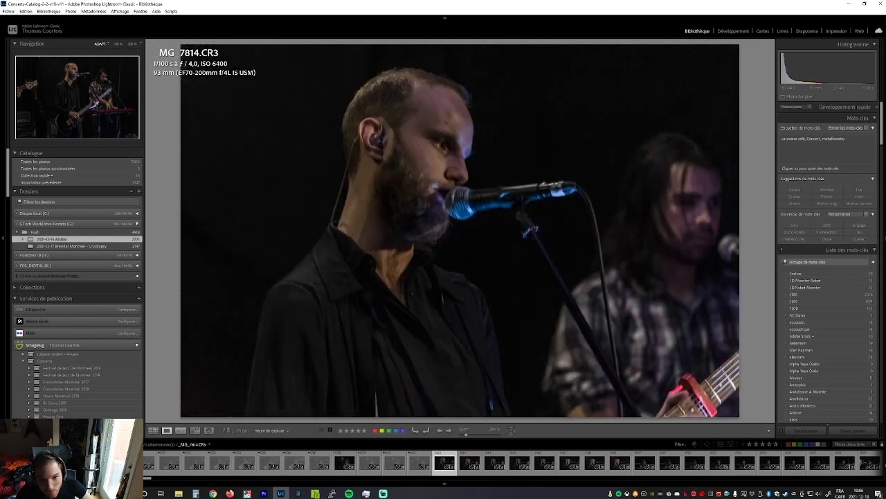
Reject the unwanted singer close-ups such as _MG_7816.CR3, advancing to _MG_7821.CR3
{"action": "key", "text": "Right"}
{"action": "key", "text": "x"}
{"action": "key", "text": "Right"}
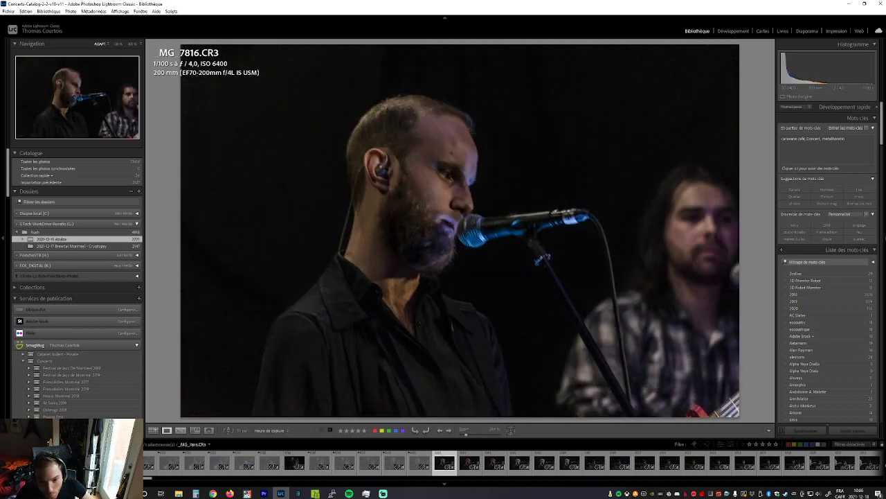
{"action": "key", "text": "x"}
{"action": "key", "text": "Right"}
{"action": "key", "text": "x"}
{"action": "key", "text": "Right"}
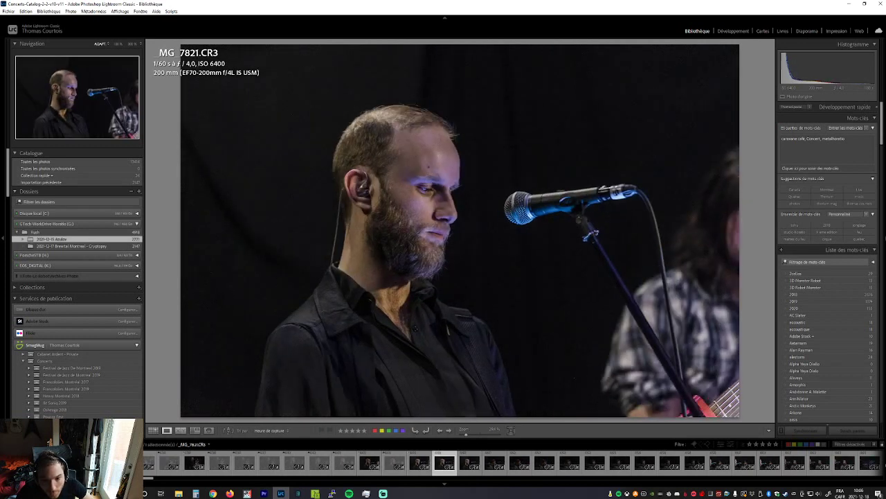
Move on from the singer close-up _MG_7821.CR3 and reject unwanted shots including the drummer shot _MG_7823.CR3
{"action": "key", "text": "Right"}
{"action": "key", "text": "Right"}
{"action": "key", "text": "x"}
{"action": "key", "text": "Right"}
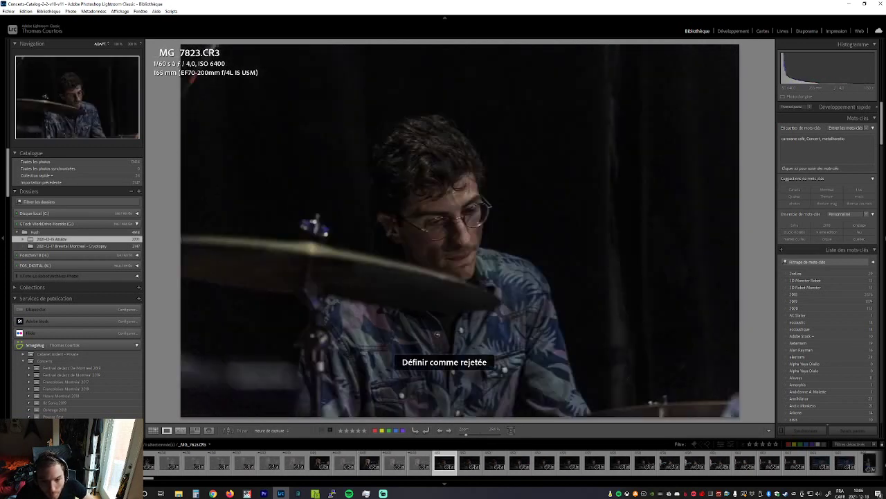
{"action": "key", "text": "x"}
Compare the drummer shots _MG_7824.CR3 and _MG_7825.CR3 back and forth and reject the unwanted ones before _MG_7827.CR3
{"action": "key", "text": "Right"}
{"action": "key", "text": "Right"}
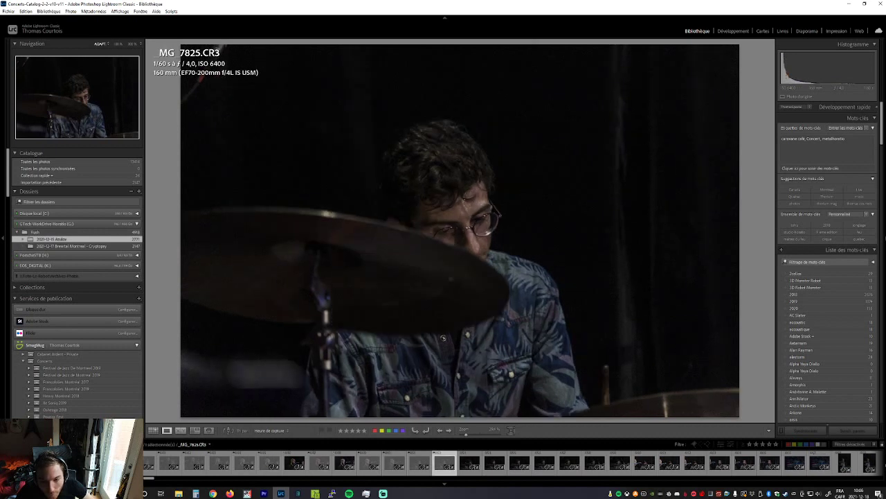
{"action": "key", "text": "Left"}
{"action": "key", "text": "Left"}
{"action": "key", "text": "Right"}
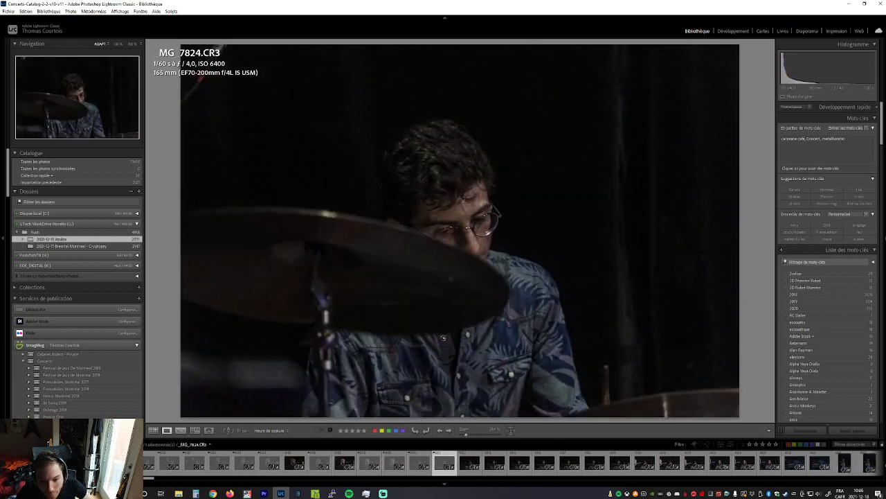
{"action": "key", "text": "Right"}
{"action": "key", "text": "Right"}
{"action": "key", "text": "x"}
{"action": "key", "text": "Right"}
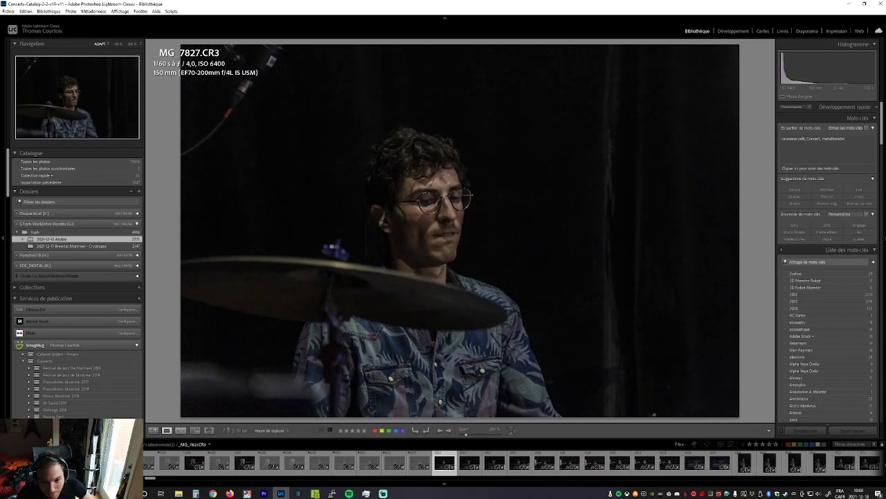
Flag the unwanted drummer close-ups between _MG_7828 and _MG_7830 as rejected, leaving _MG_7831 unflagged
{"action": "key", "text": "Right"}
{"action": "key", "text": "x"}
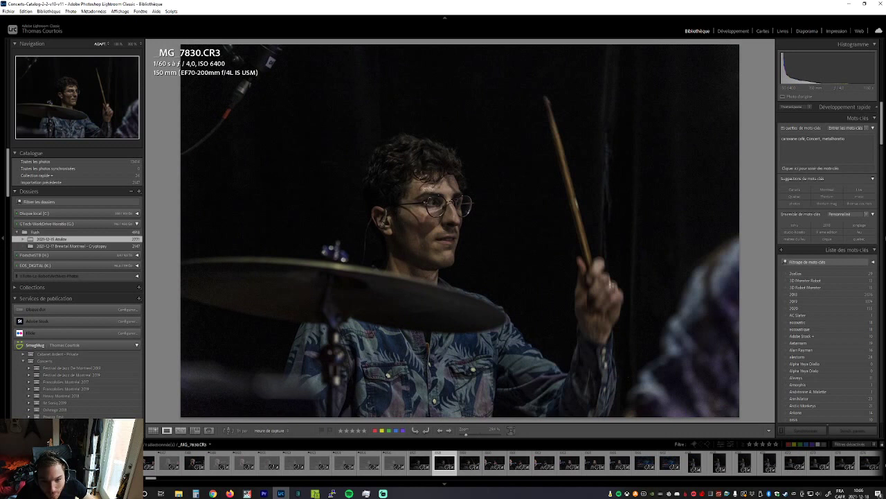
{"action": "key", "text": "Left"}
{"action": "key", "text": "x"}
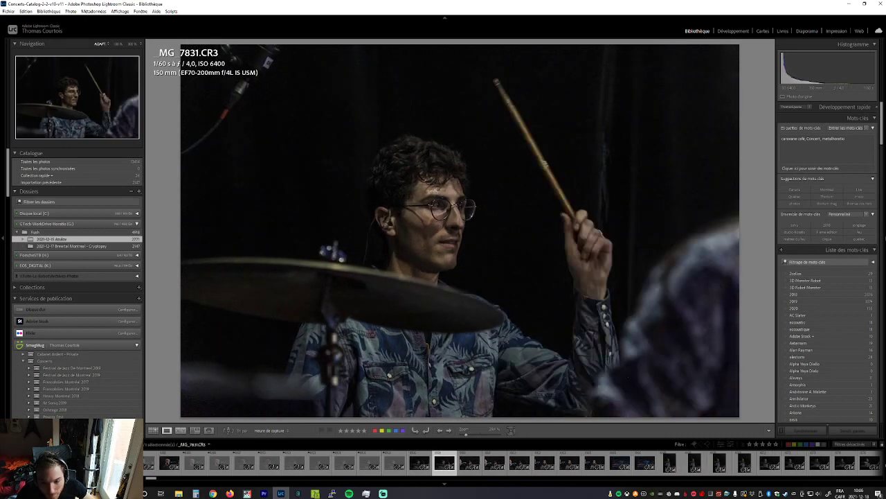
{"action": "key", "text": "Right"}
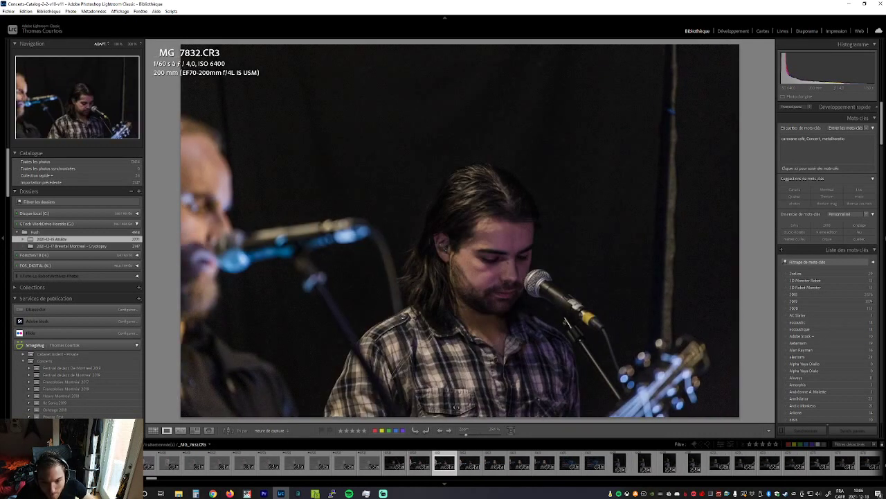
Flag the weaker shots of the long-haired musician in the plaid shirt between _MG_7832 and _MG_7837 as rejected
{"action": "key", "text": "Right"}
{"action": "key", "text": "x"}
{"action": "key", "text": "Right"}
{"action": "key", "text": "Right"}
{"action": "key", "text": "Right"}
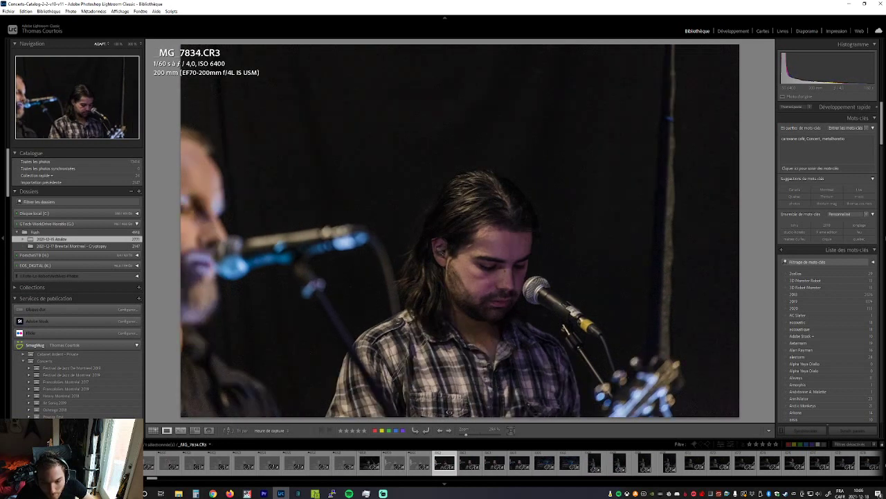
{"action": "key", "text": "Right"}
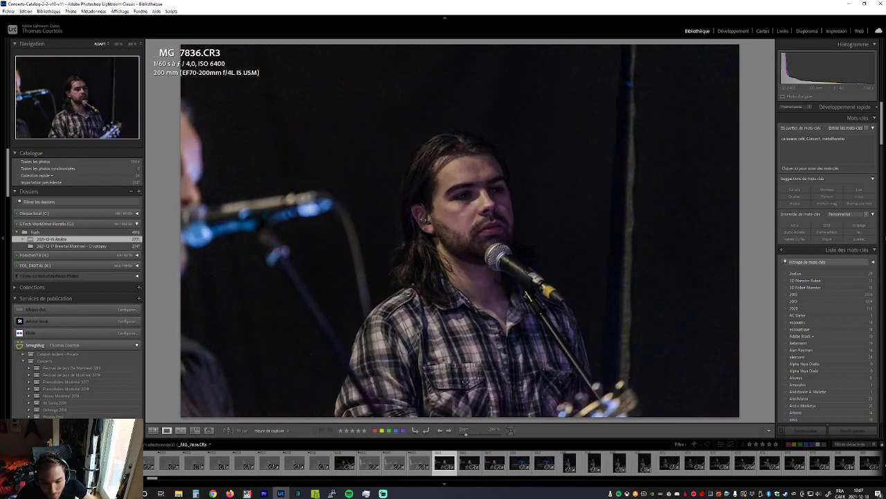
{"action": "key", "text": "x"}
{"action": "key", "text": "Right"}
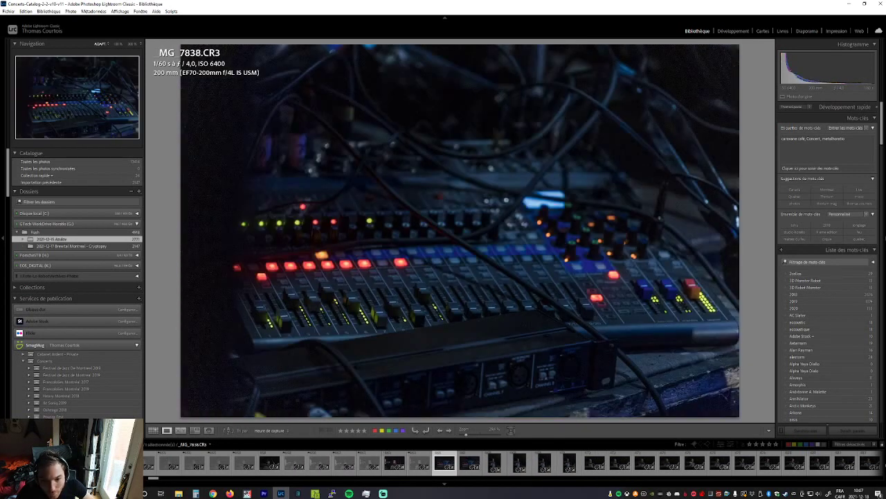
Keep mixing-console shot _MG_7838 and flag its duplicate and the drummer shots _MG_7841 to _MG_7845 as rejected
{"action": "key", "text": "Right"}
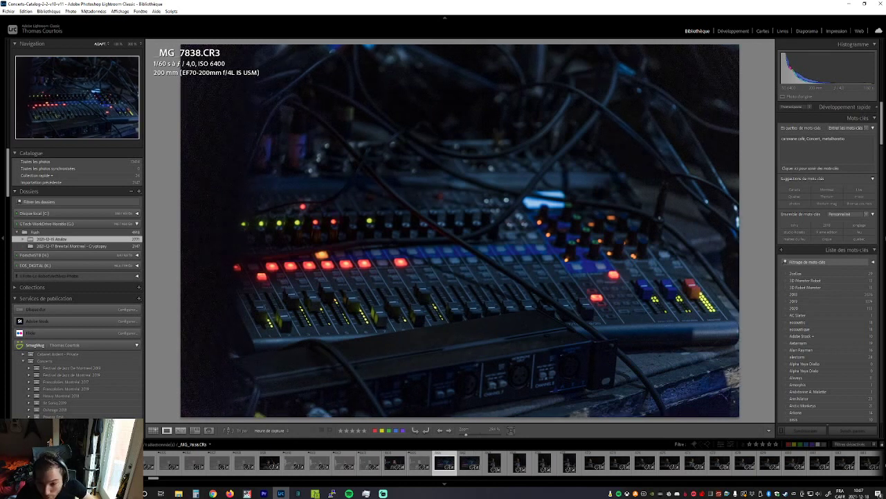
{"action": "key", "text": "Right"}
{"action": "key", "text": "Right"}
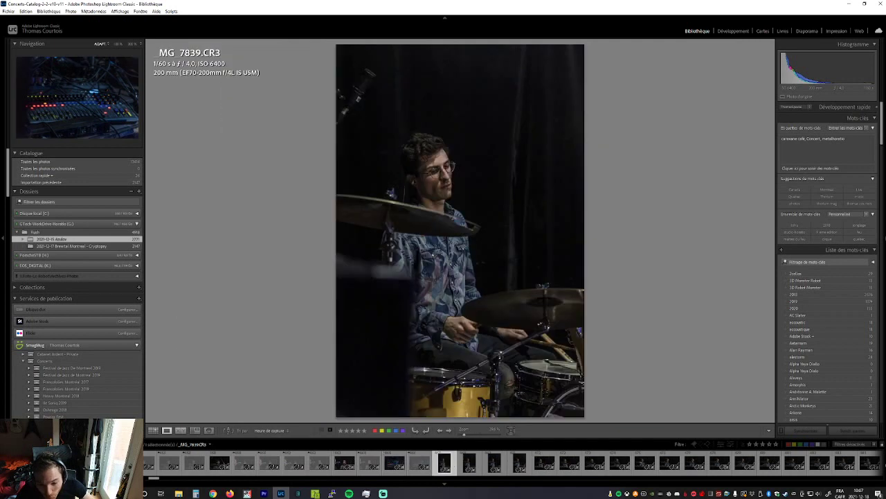
{"action": "key", "text": "Right"}
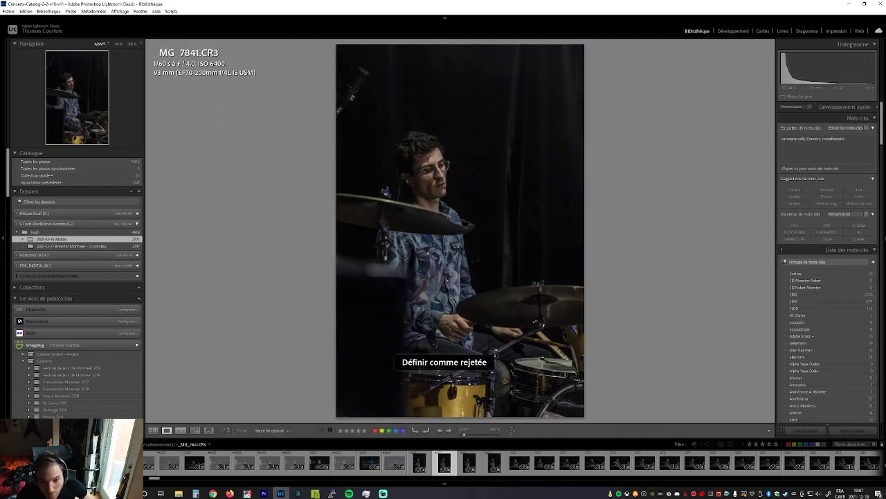
{"action": "key", "text": "x"}
{"action": "key", "text": "x"}
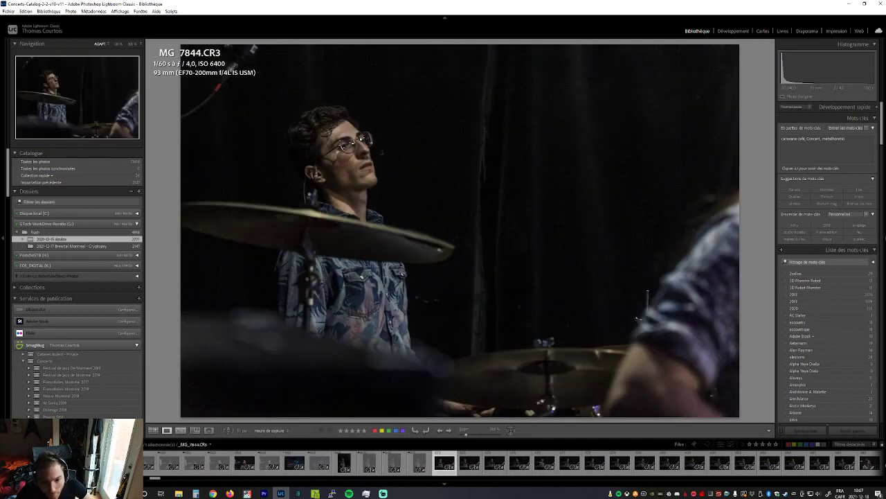
{"action": "key", "text": "x"}
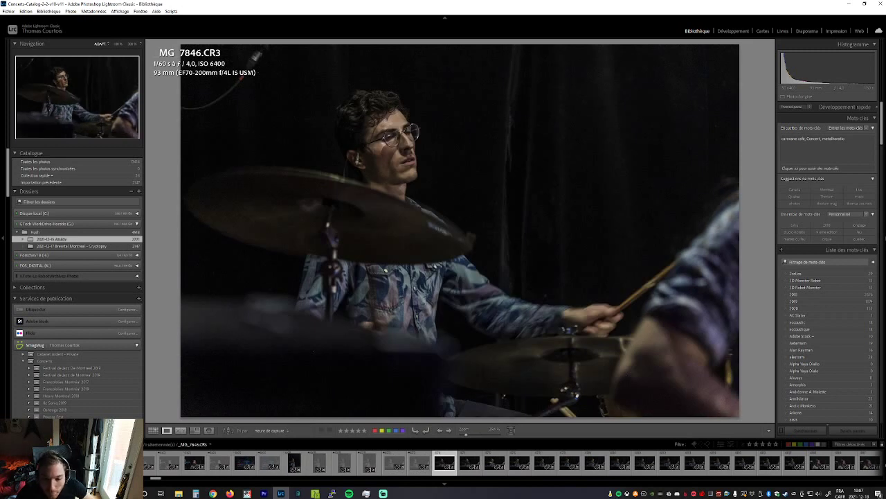
Review the culled shots from _MG_7847 back to _MG_7826 and return to drummer shot _MG_7846
{"action": "key", "text": "Right"}
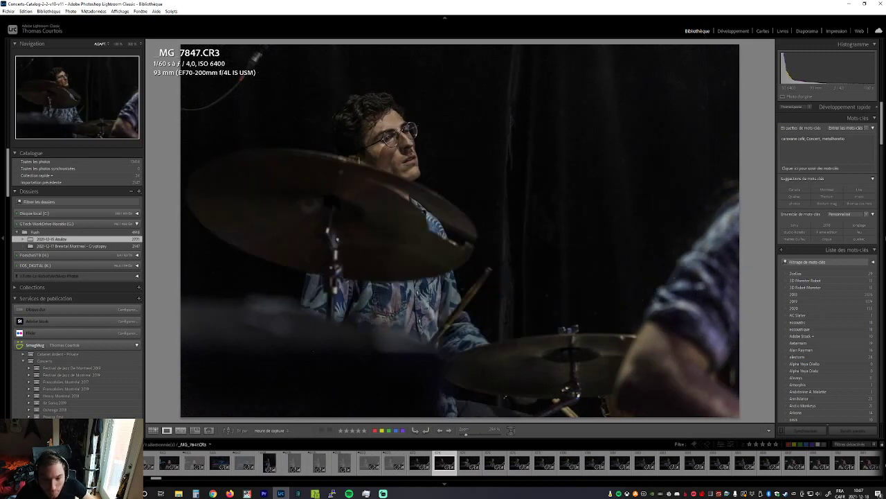
{"action": "key", "text": "Left"}
{"action": "key", "text": "Left"}
{"action": "key", "text": "Left"}
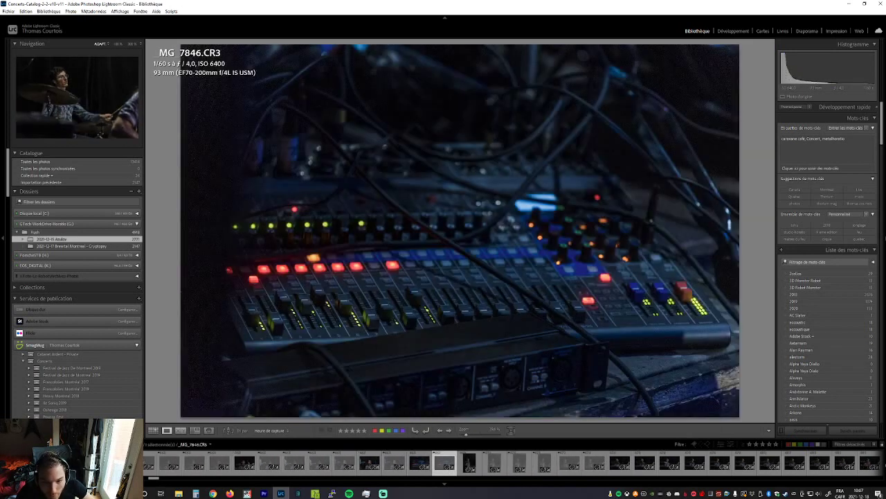
{"action": "key", "text": "Left"}
{"action": "key", "text": "Left"}
{"action": "key", "text": "Left"}
{"action": "key", "text": "Left"}
{"action": "key", "text": "Left"}
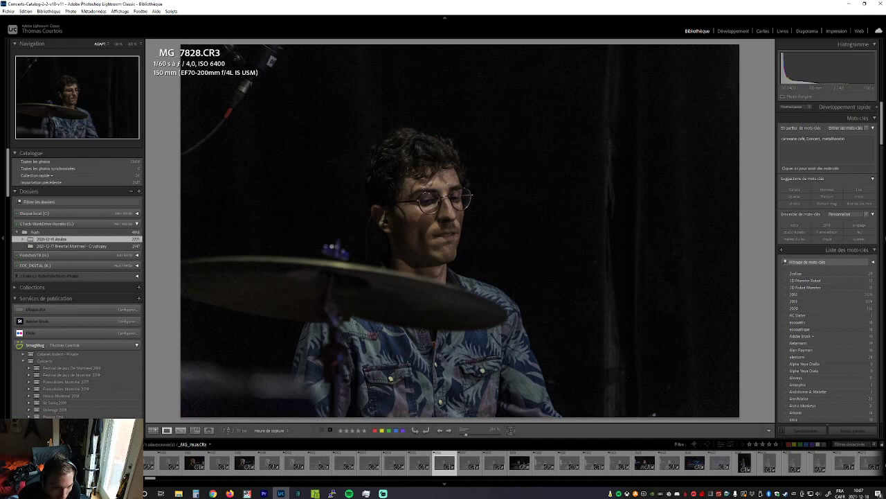
{"action": "key", "text": "Left"}
{"action": "key", "text": "Left"}
{"action": "key", "text": "Left"}
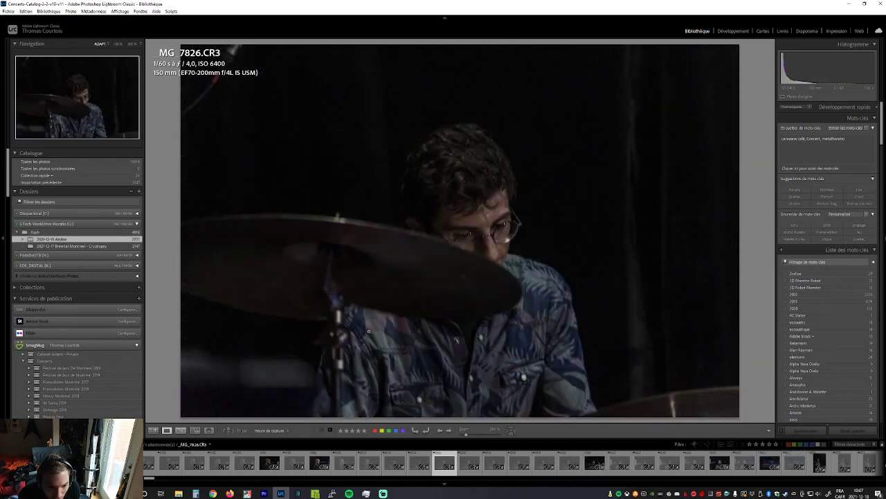
{"action": "key", "text": "Right"}
{"action": "key", "text": "Right"}
{"action": "key", "text": "Right"}
{"action": "key", "text": "Right"}
{"action": "key", "text": "Right"}
{"action": "key", "text": "Right"}
{"action": "key", "text": "Right"}
{"action": "key", "text": "Right"}
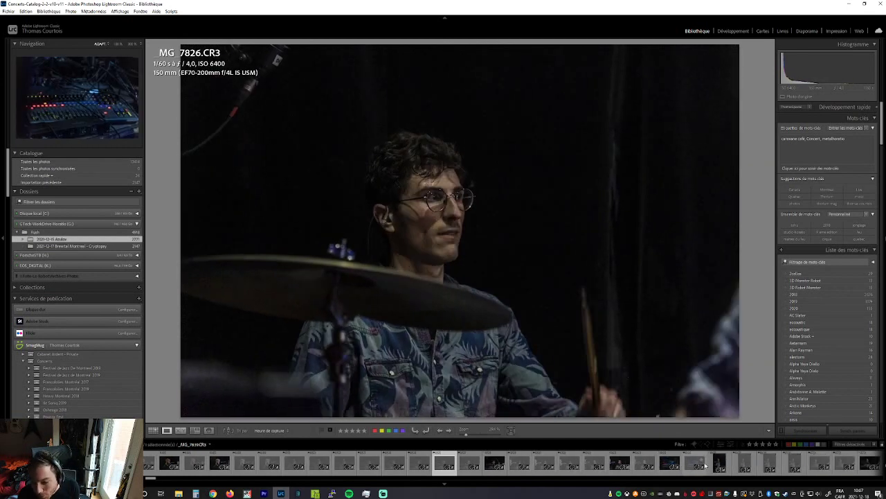
{"action": "left_click", "coordinate": [763, 459]}
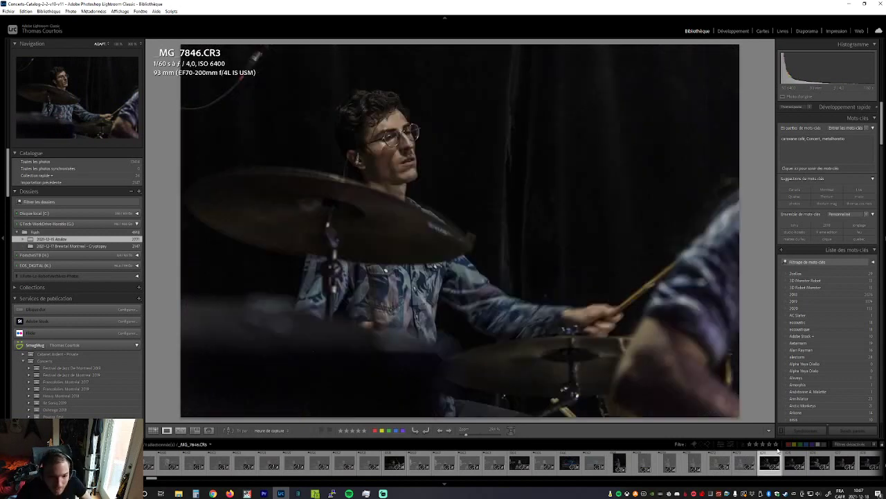
Compare drummer shots _MG_7846 and _MG_7847, and flag _MG_7848 as rejected
{"action": "key", "text": "Right"}
{"action": "key", "text": "Left"}
{"action": "key", "text": "Right"}
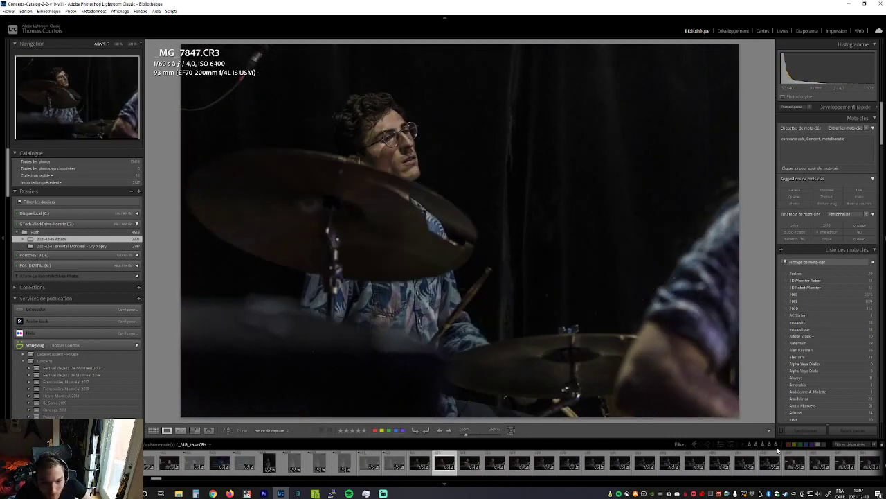
{"action": "key", "text": "Right"}
{"action": "key", "text": "Left"}
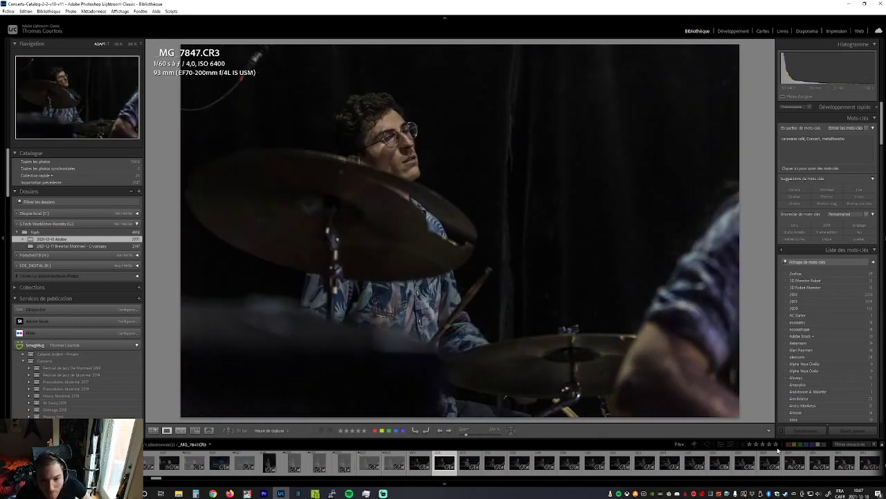
{"action": "key", "text": "Left"}
{"action": "key", "text": "Right"}
{"action": "key", "text": "Right"}
{"action": "key", "text": "Right"}
{"action": "key", "text": "Right"}
{"action": "key", "text": "Right"}
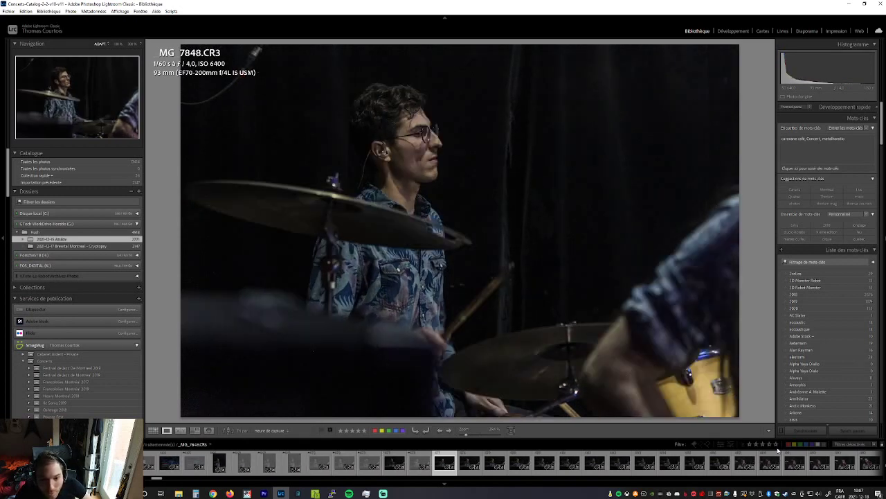
Flag the unwanted drummer shots between _MG_7849 and _MG_7854 as rejected, including _MG_7851 and _MG_7853
{"action": "key", "text": "x"}
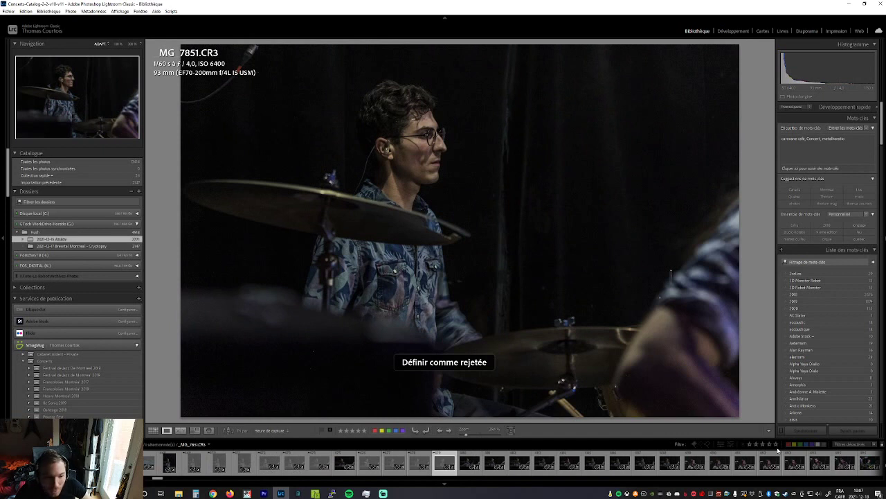
{"action": "key", "text": "Right"}
{"action": "key", "text": "x"}
{"action": "key", "text": "Right"}
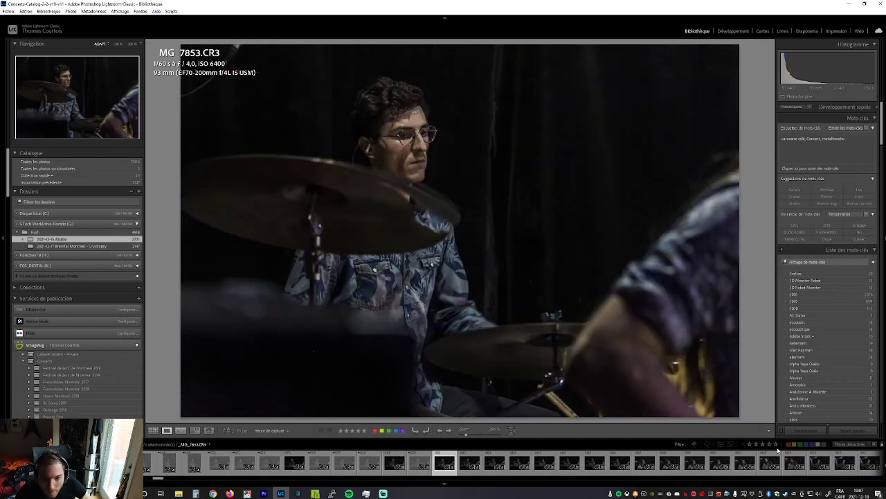
{"action": "key", "text": "x"}
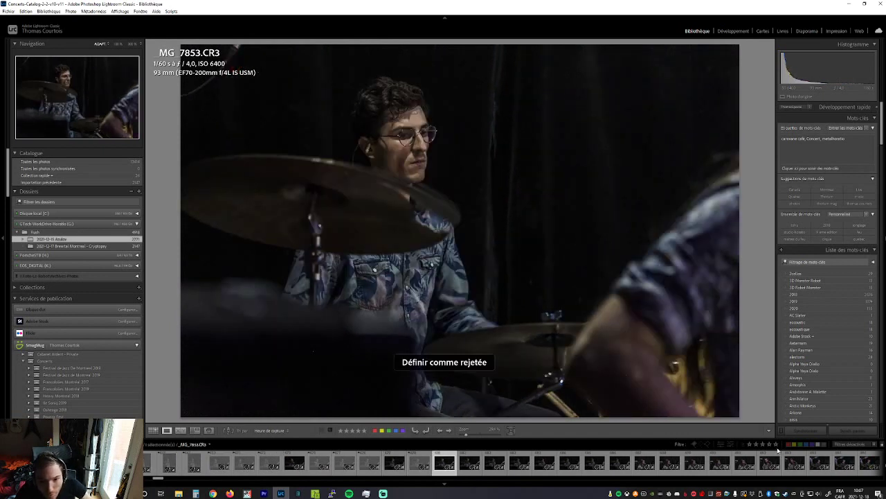
{"action": "key", "text": "Right"}
{"action": "key", "text": "x"}
{"action": "key", "text": "Right"}
{"action": "key", "text": "x"}
{"action": "key", "text": "Right"}
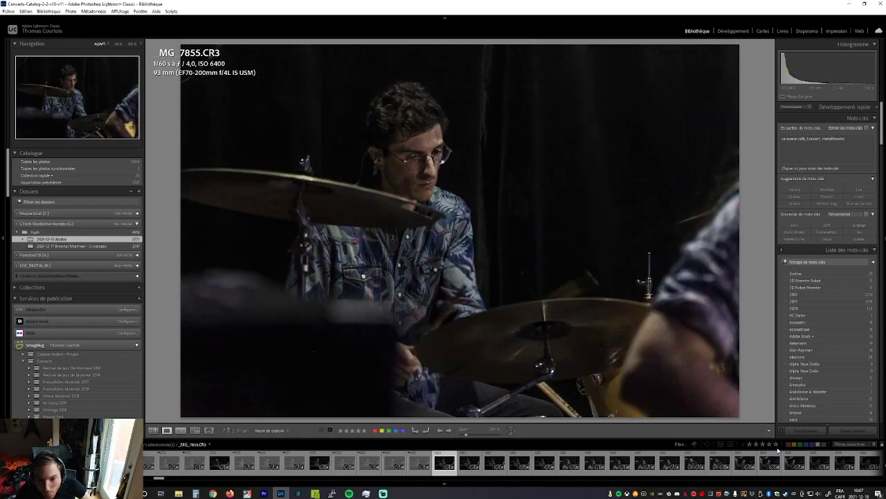
Flag _MG_7855 and the other unwanted drummer shots up to _MG_7859 as rejected
{"action": "key", "text": "x"}
{"action": "key", "text": "Right"}
{"action": "key", "text": "Right"}
{"action": "key", "text": "x"}
{"action": "key", "text": "Right"}
{"action": "key", "text": "x"}
{"action": "key", "text": "Right"}
{"action": "key", "text": "Right"}
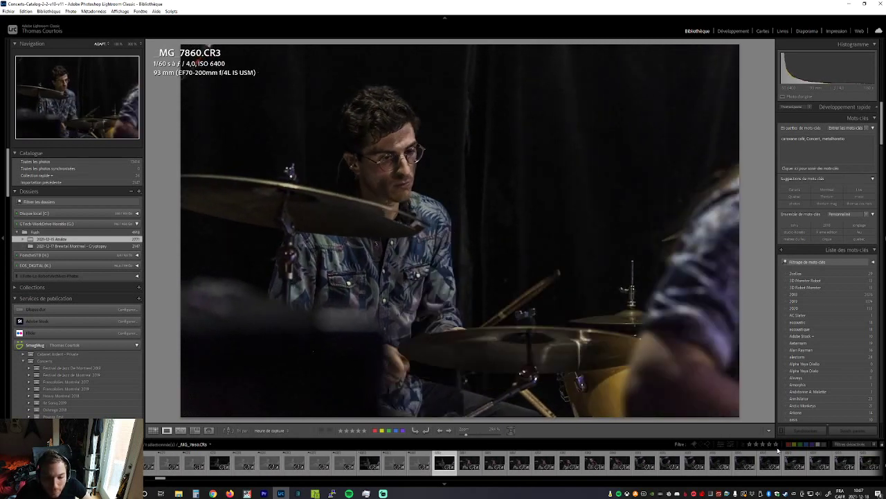
Cull the shots from _MG_7860 to _MG_7863, flagging the unwanted ones as rejected
{"action": "key", "text": "x"}
{"action": "key", "text": "Right"}
{"action": "key", "text": "Right"}
{"action": "key", "text": "x"}
{"action": "key", "text": "Right"}
{"action": "key", "text": "Right"}
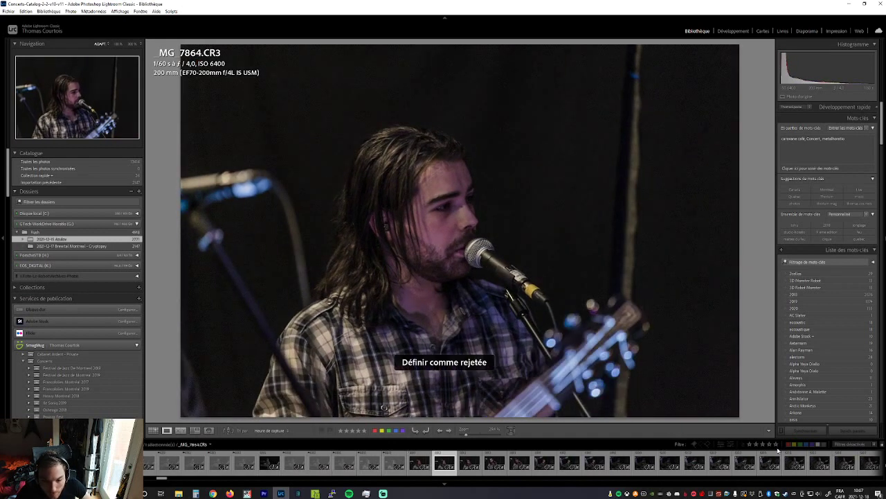
Flag the unwanted shots from the plaid-shirted guitarist's _MG_7864 up to _MG_7867 as rejected
{"action": "key", "text": "Right"}
{"action": "key", "text": "Right"}
{"action": "key", "text": "x"}
{"action": "key", "text": "Right"}
{"action": "key", "text": "x"}
{"action": "key", "text": "Right"}
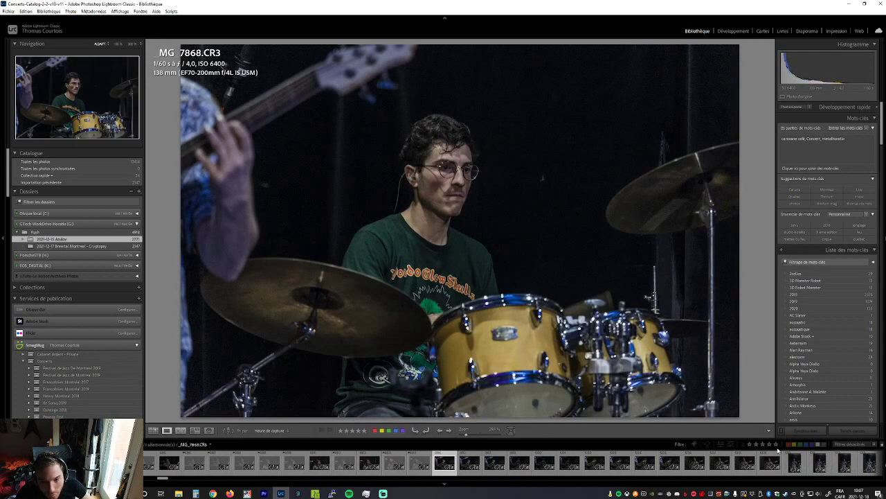
Cull the green T-shirt drummer shots _MG_7868 to _MG_7870, flagging _MG_7870 as rejected
{"action": "key", "text": "Right"}
{"action": "key", "text": "x"}
{"action": "key", "text": "Right"}
{"action": "key", "text": "x"}
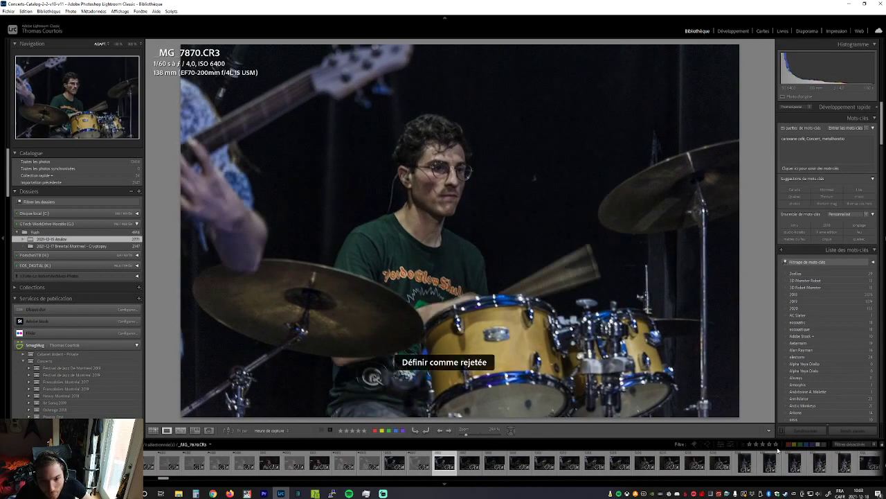
Compare the shots between _MG_7871 and _MG_7875 and flag the weaker ones as rejected
{"action": "key", "text": "Right"}
{"action": "key", "text": "Right"}
{"action": "key", "text": "Right"}
{"action": "key", "text": "x"}
{"action": "key", "text": "Right"}
{"action": "key", "text": "Right"}
{"action": "key", "text": "Left"}
{"action": "key", "text": "Right"}
{"action": "key", "text": "x"}
{"action": "key", "text": "Right"}
{"action": "key", "text": "Right"}
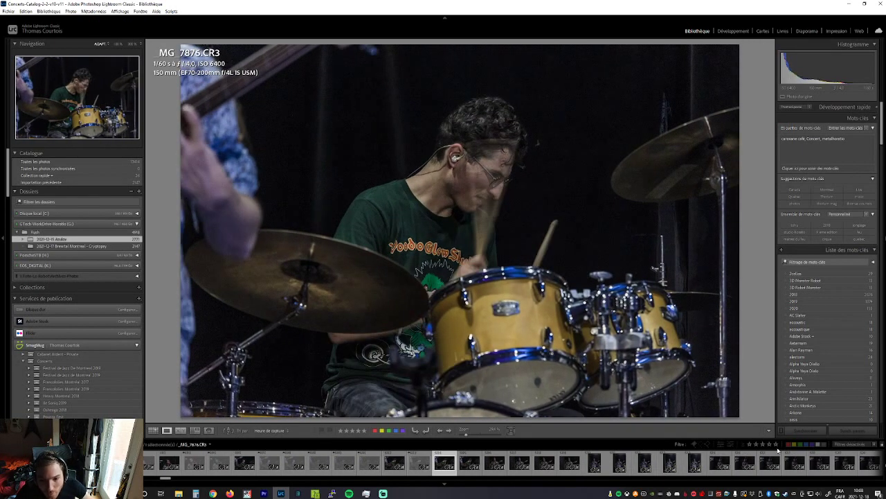
Flag the drummer shots _MG_7876 and _MG_7877 as rejected
{"action": "key", "text": "x"}
{"action": "key", "text": "Right"}
{"action": "key", "text": "x"}
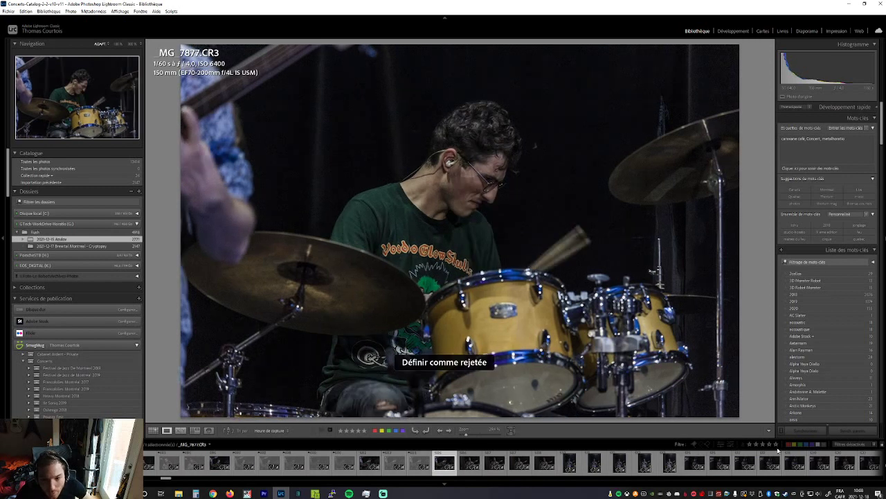
Flag the unwanted shots between _MG_7878 and the horizontal bassist shot _MG_7881 as rejected
{"action": "key", "text": "Right"}
{"action": "key", "text": "Right"}
{"action": "key", "text": "x"}
{"action": "key", "text": "Right"}
{"action": "key", "text": "x"}
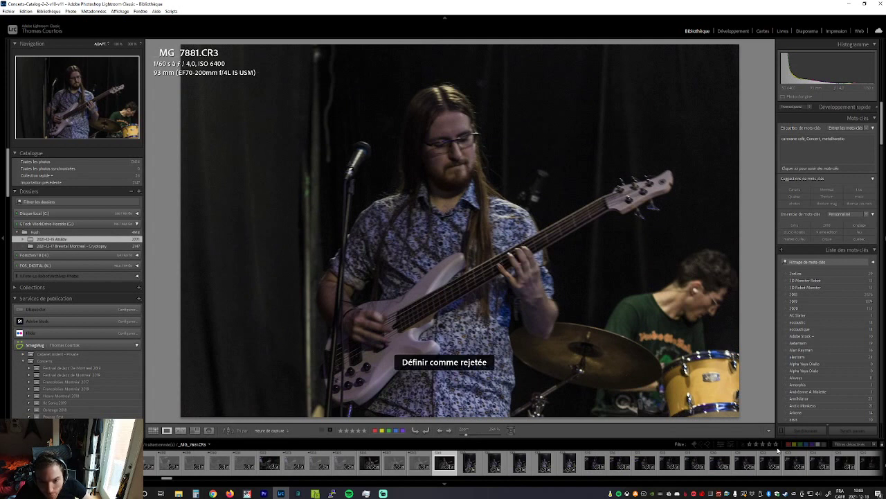
Compare the vertical bassist shots up to _MG_7886, flag _MG_7884 and other weaker ones as rejected, and advance to keyboard shot _MG_7887
{"action": "key", "text": "Right"}
{"action": "key", "text": "Right"}
{"action": "key", "text": "Right"}
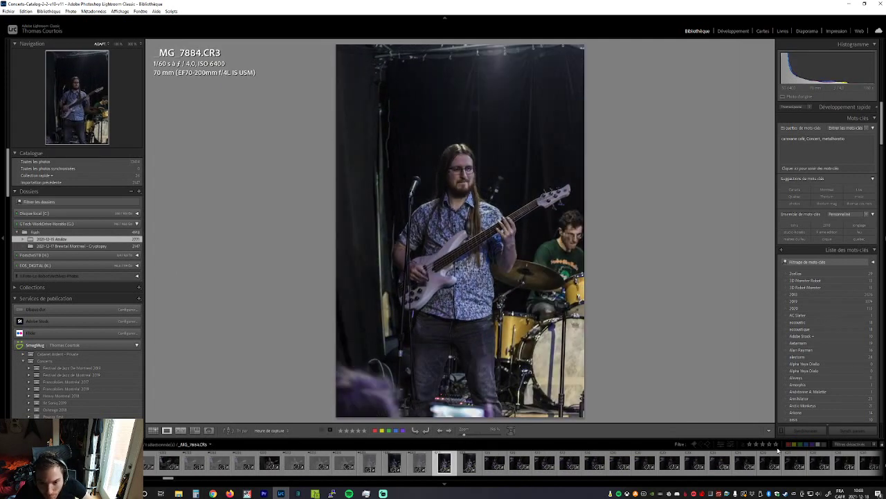
{"action": "key", "text": "Right"}
{"action": "key", "text": "Right"}
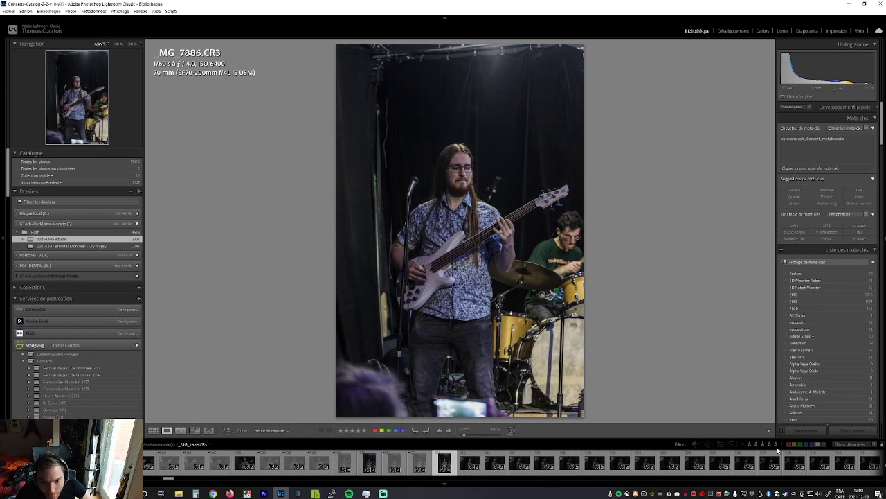
{"action": "key", "text": "Right"}
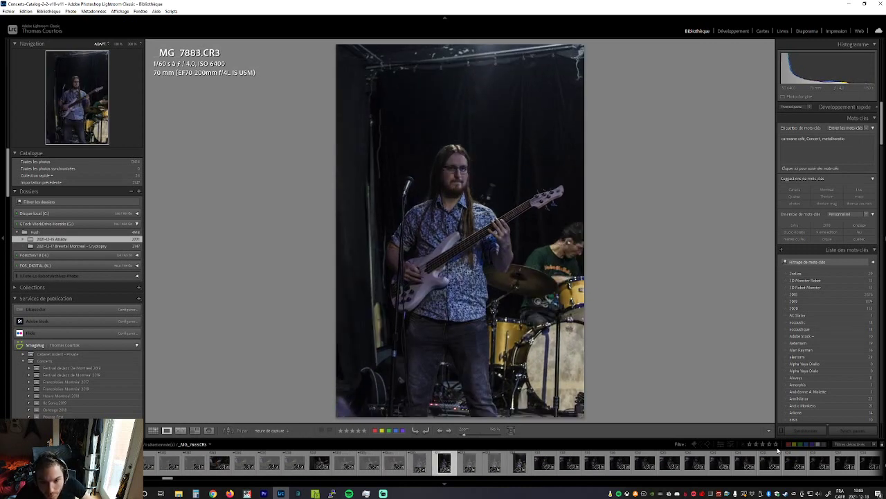
{"action": "key", "text": "Right"}
{"action": "key", "text": "Right"}
{"action": "key", "text": "Right"}
{"action": "key", "text": "Right"}
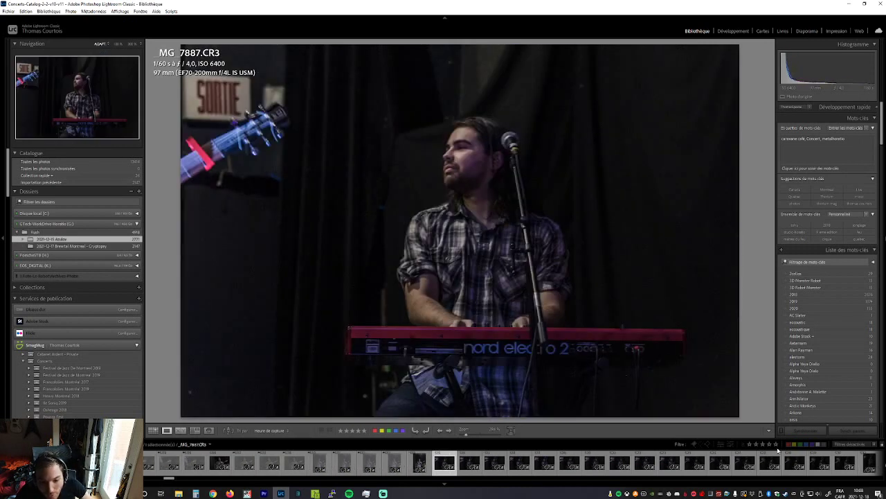
Flag the weaker horizontal keyboard player shots from _MG_7887 through _MG_7894 as rejected
{"action": "key", "text": "x"}
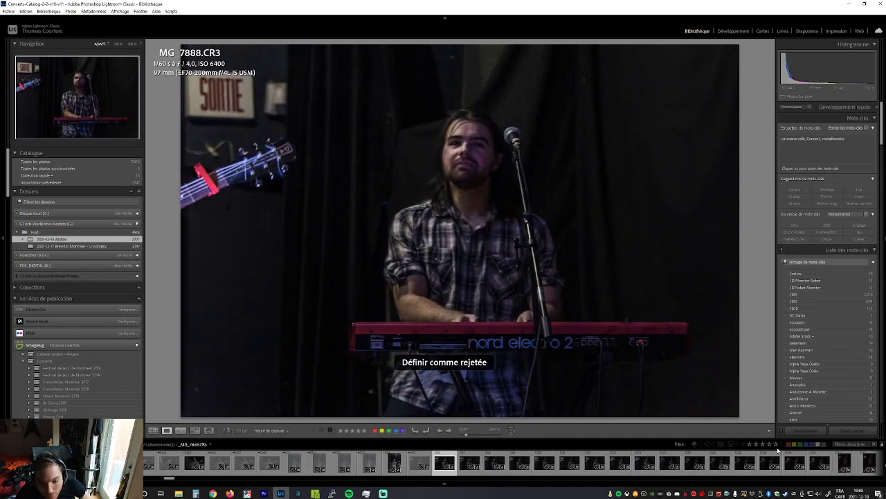
{"action": "key", "text": "x"}
{"action": "key", "text": "x"}
{"action": "key", "text": "x"}
{"action": "key", "text": "x"}
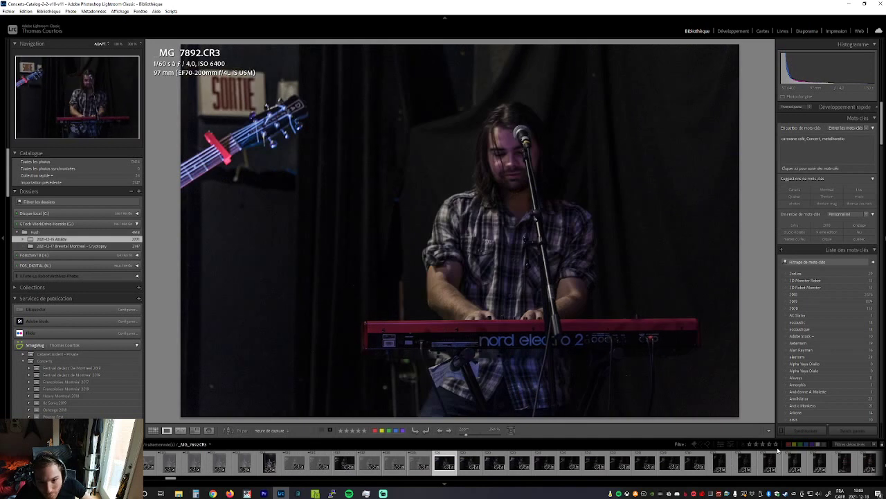
{"action": "key", "text": "x"}
{"action": "key", "text": "x"}
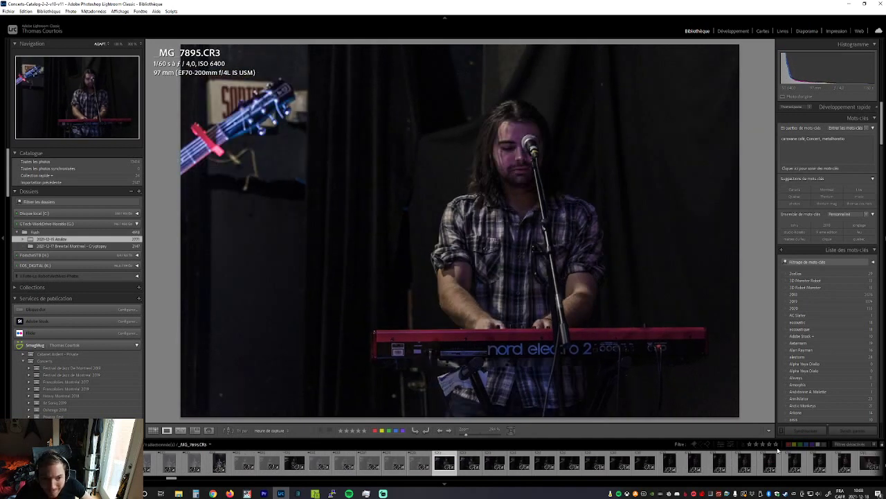
Flag the unwanted horizontal keyboard player shots between _MG_7895 and _MG_7904 as rejected
{"action": "key", "text": "x"}
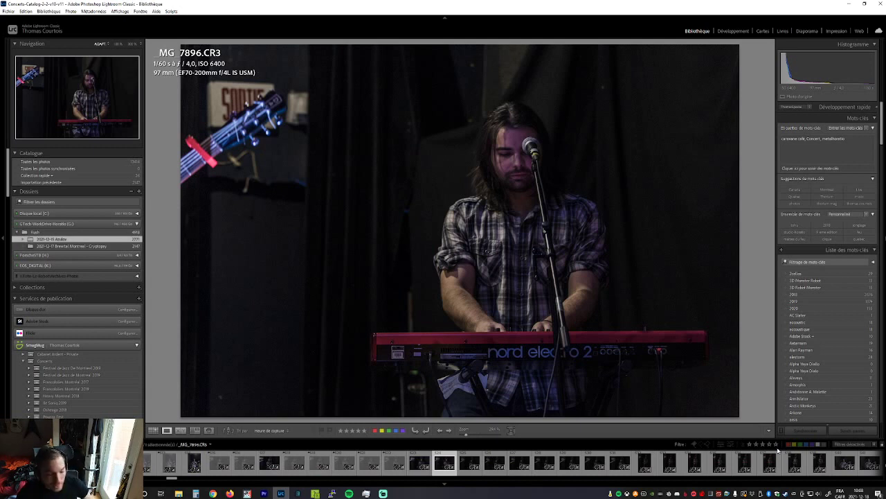
{"action": "key", "text": "x"}
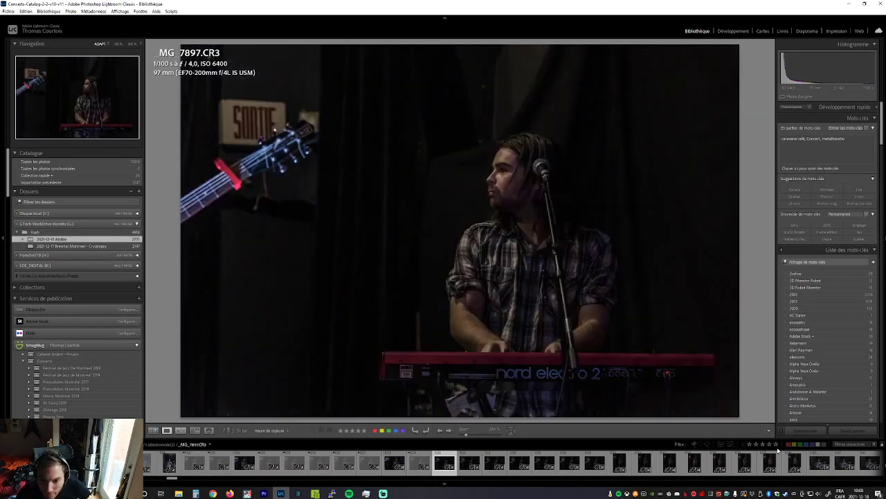
{"action": "key", "text": "x"}
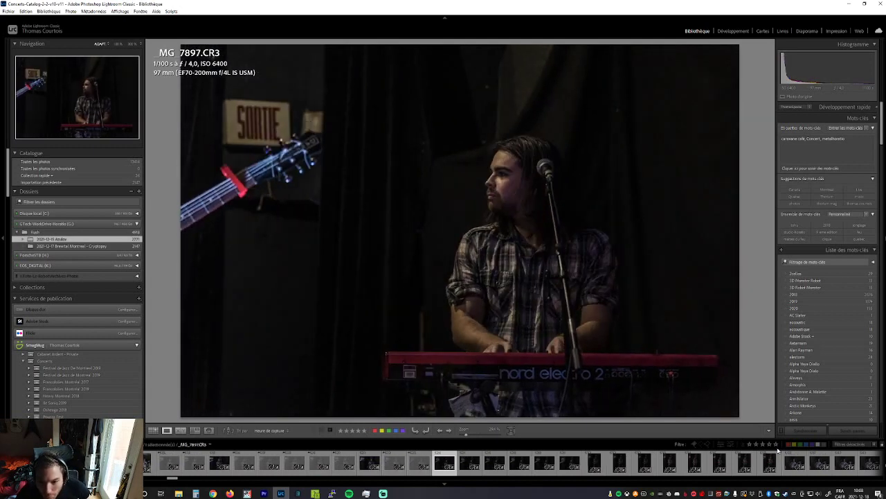
{"action": "key", "text": "x"}
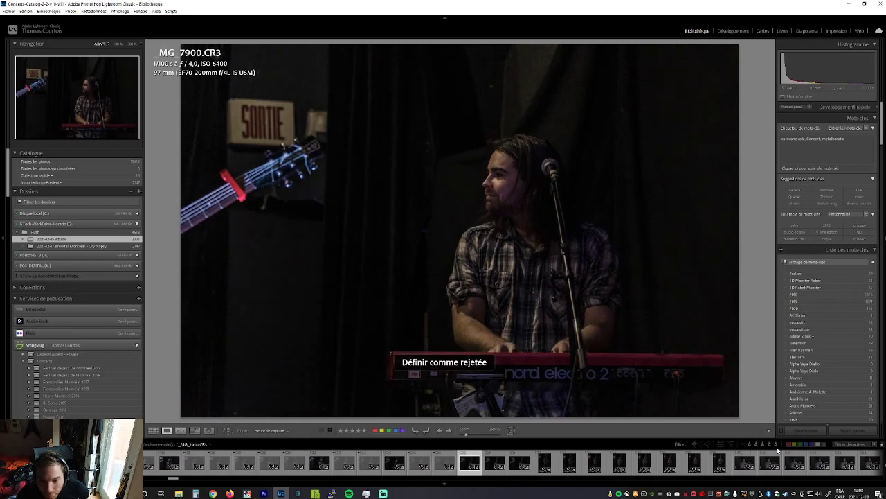
{"action": "key", "text": "x"}
{"action": "key", "text": "x"}
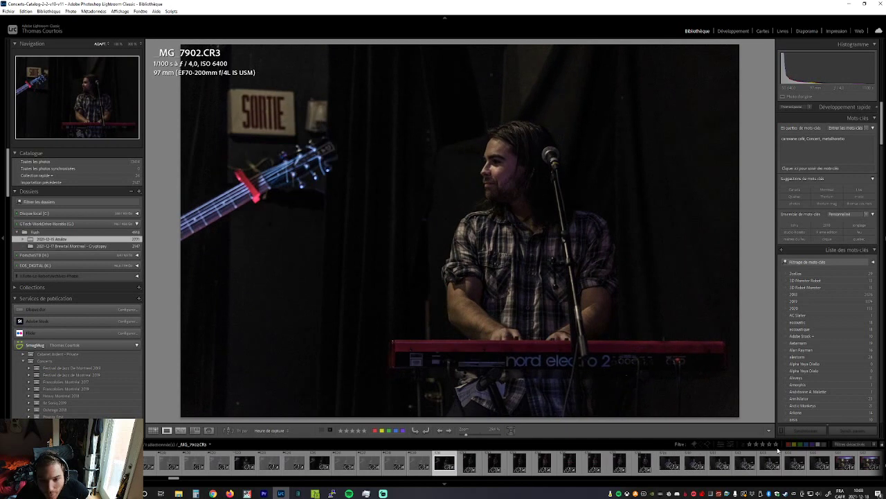
{"action": "key", "text": "x"}
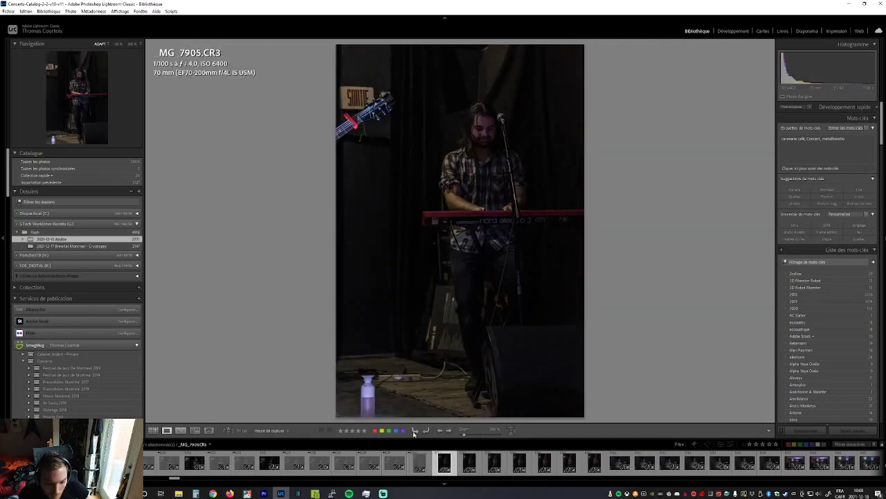
Revisit _MG_7898 and the similar side-facing keyboard shots for comparison, and flag the vertical shot _MG_7905 as rejected
{"action": "left_click", "coordinate": [270, 462]}
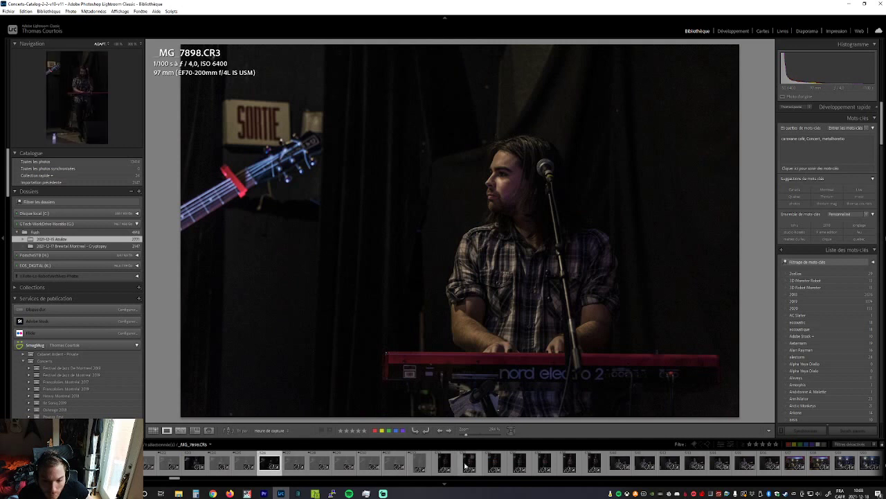
{"action": "left_click", "coordinate": [369, 462]}
{"action": "left_click", "coordinate": [345, 463]}
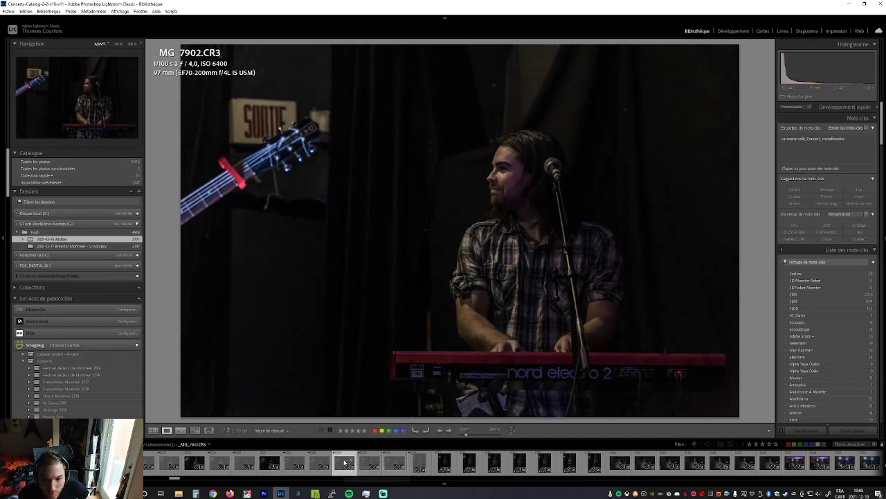
{"action": "left_click", "coordinate": [445, 462]}
{"action": "key", "text": "x"}
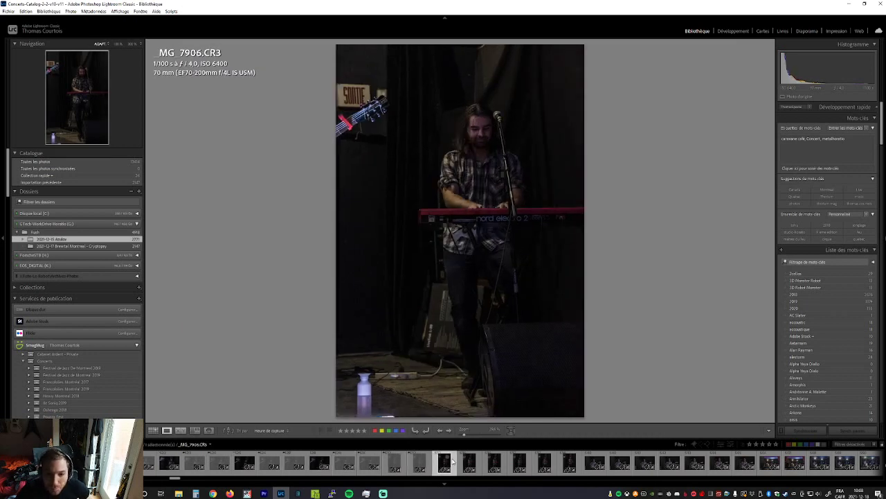
Go through the vertical keyboard player shots from _MG_7906, flag _MG_7910 and the other weaker ones as rejected, and advance to the bassist shots
{"action": "key", "text": "Right"}
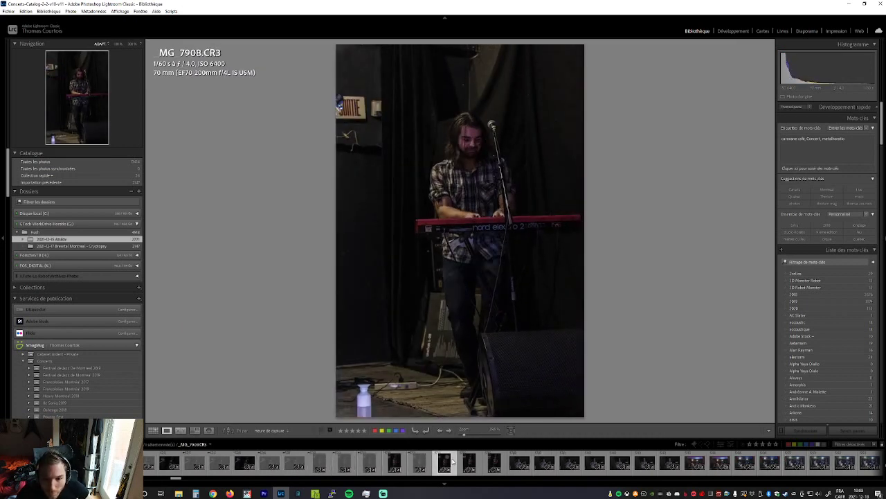
{"action": "key", "text": "x"}
{"action": "key", "text": "Right"}
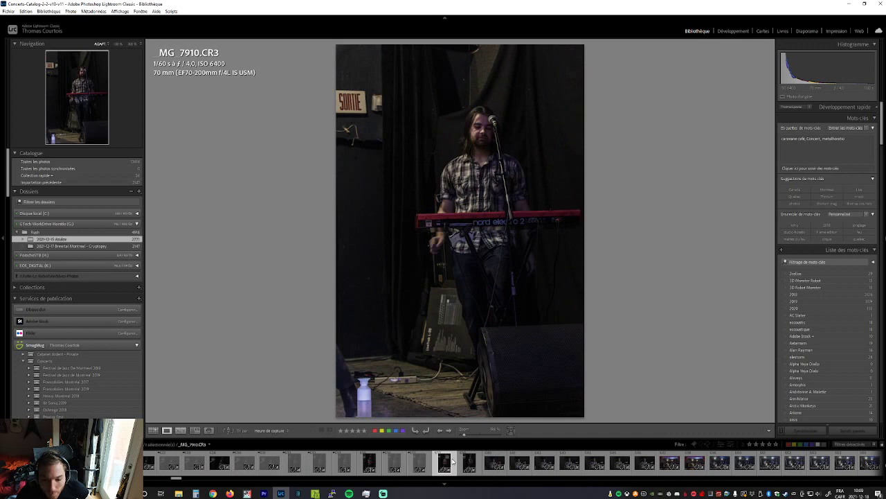
{"action": "key", "text": "x"}
{"action": "key", "text": "Right"}
{"action": "key", "text": "x"}
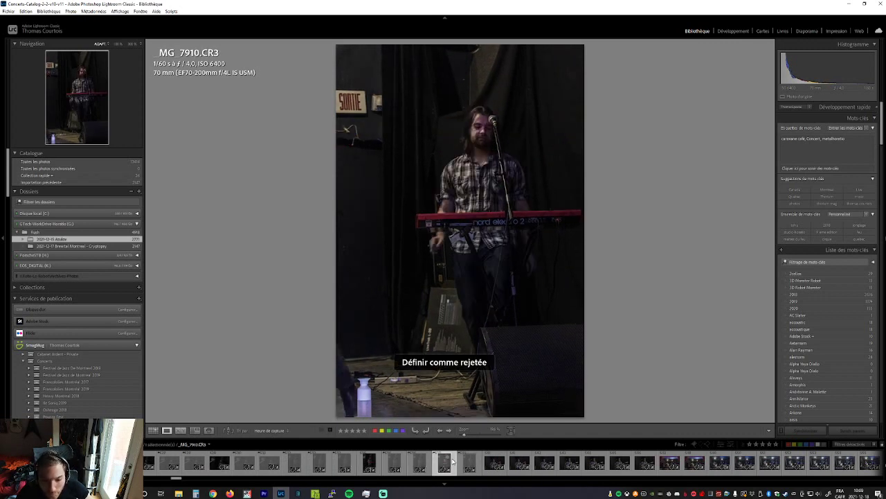
{"action": "key", "text": "Right"}
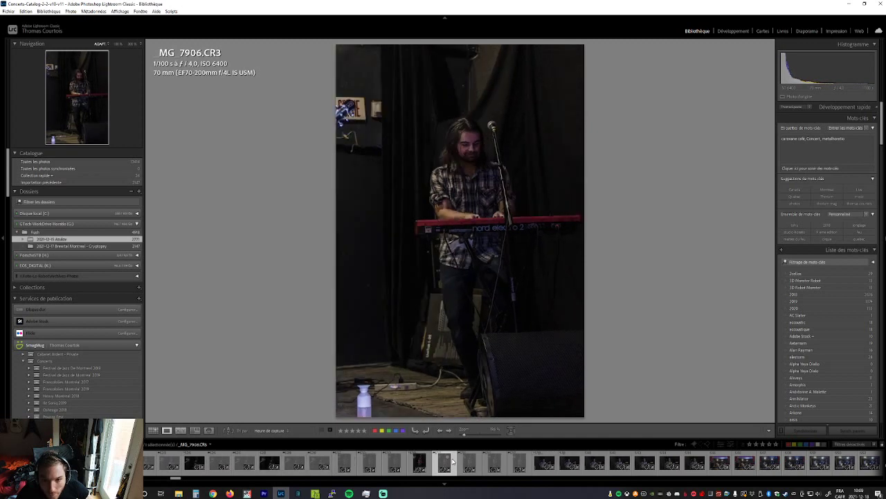
{"action": "key", "text": "Right"}
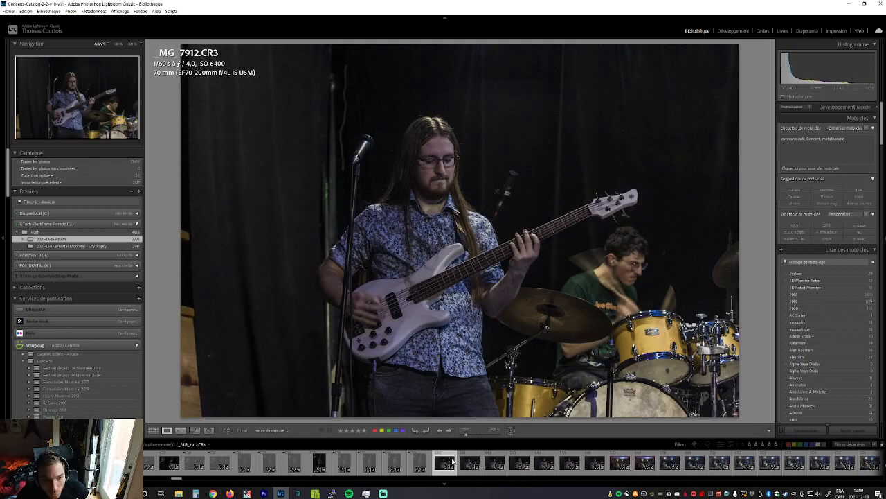
Compare the horizontal bassist shots from _MG_7912 up to _MG_7918 and flag the weaker ones as rejected
{"action": "key", "text": "Right"}
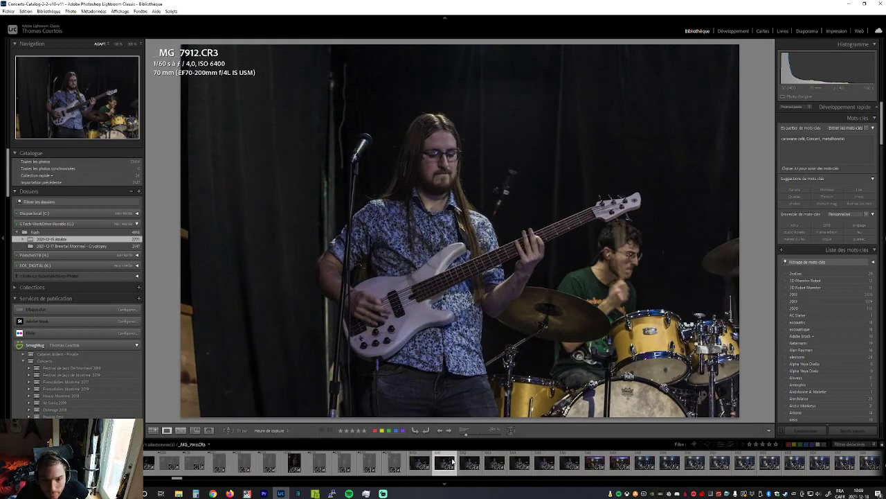
{"action": "key", "text": "x"}
{"action": "key", "text": "Right"}
{"action": "key", "text": "Right"}
{"action": "key", "text": "Right"}
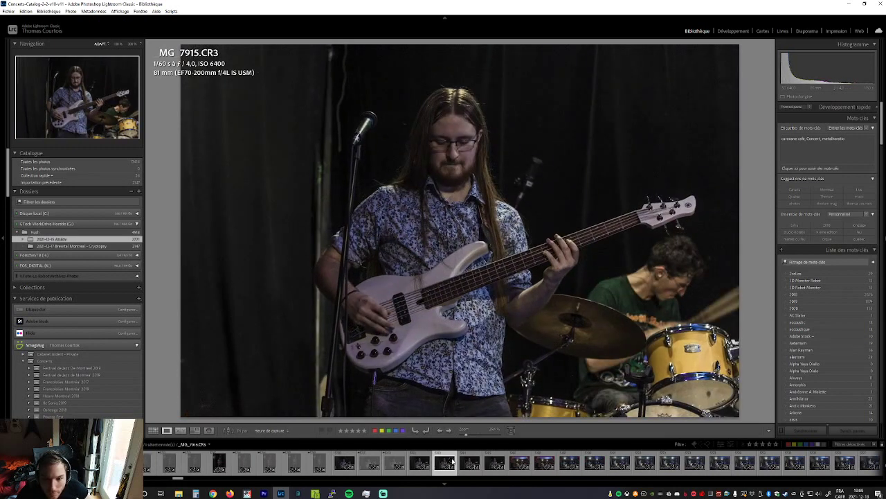
{"action": "key", "text": "x"}
{"action": "key", "text": "Right"}
{"action": "key", "text": "Right"}
{"action": "key", "text": "x"}
{"action": "key", "text": "Right"}
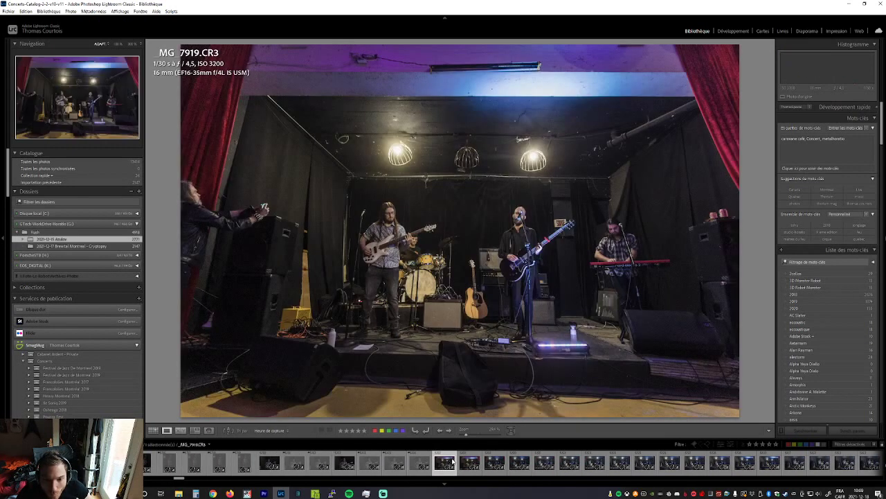
Compare the wide full-band shots from _MG_7919 to _MG_7923 and flag the weaker ones as rejected
{"action": "key", "text": "Right"}
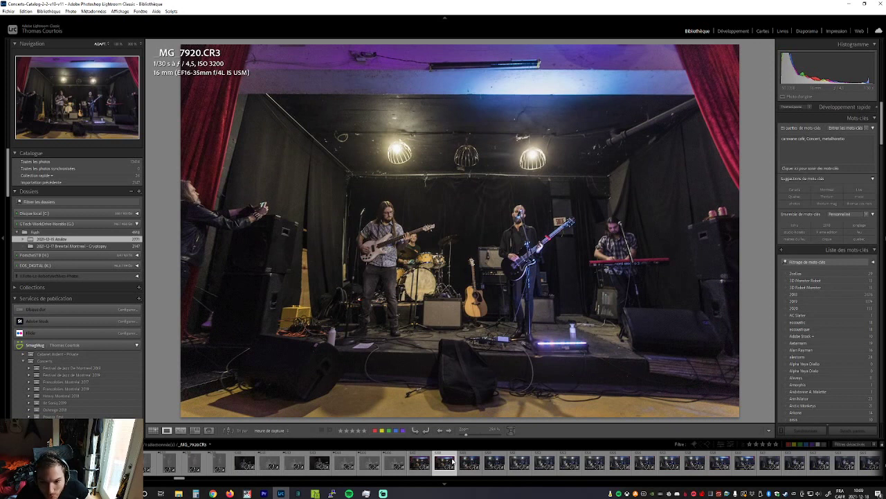
{"action": "key", "text": "Right"}
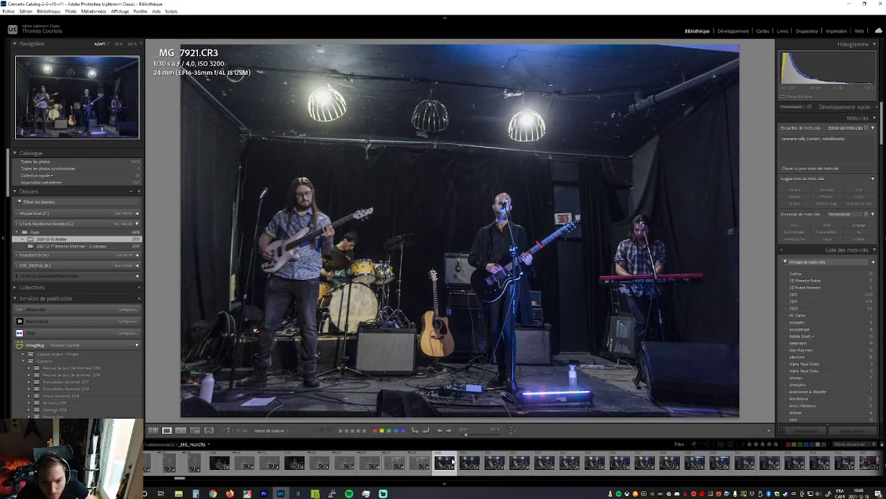
{"action": "key", "text": "Right"}
{"action": "key", "text": "Right"}
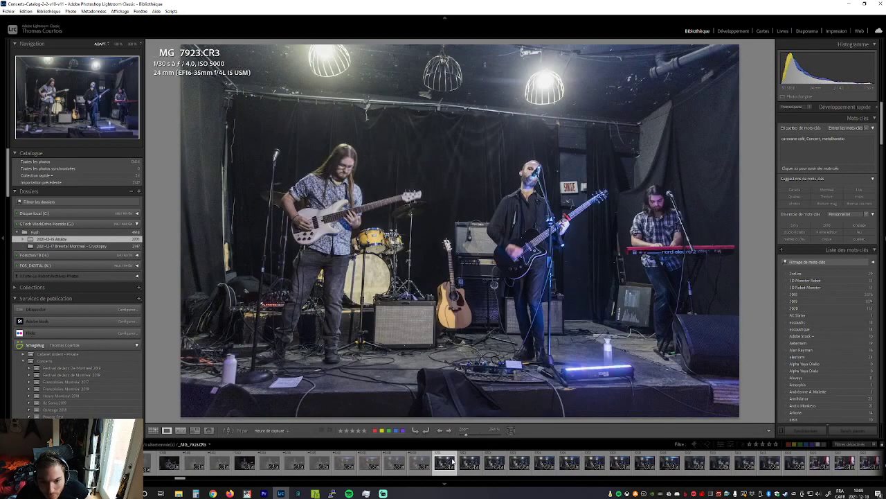
{"action": "key", "text": "x"}
{"action": "key", "text": "Right"}
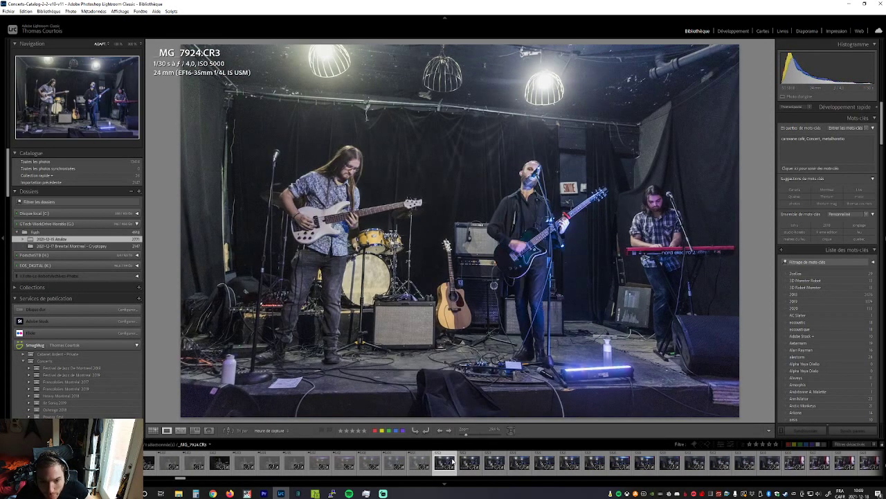
Flag the unwanted full-band stage shots between _MG_7924 and _MG_7930, including _MG_7927, as rejected
{"action": "key", "text": "Right"}
{"action": "key", "text": "Right"}
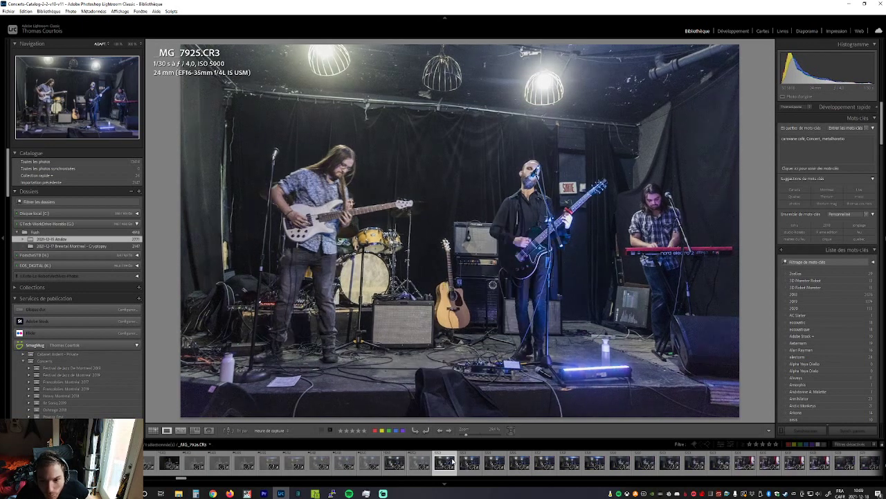
{"action": "key", "text": "x"}
{"action": "key", "text": "Right"}
{"action": "key", "text": "x"}
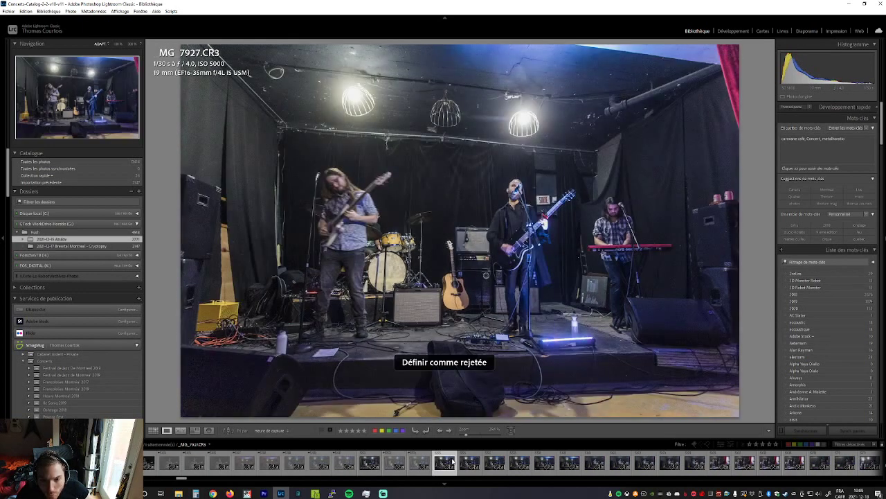
{"action": "key", "text": "Right"}
{"action": "key", "text": "x"}
{"action": "key", "text": "Right"}
{"action": "key", "text": "x"}
{"action": "key", "text": "Right"}
{"action": "key", "text": "x"}
{"action": "key", "text": "Right"}
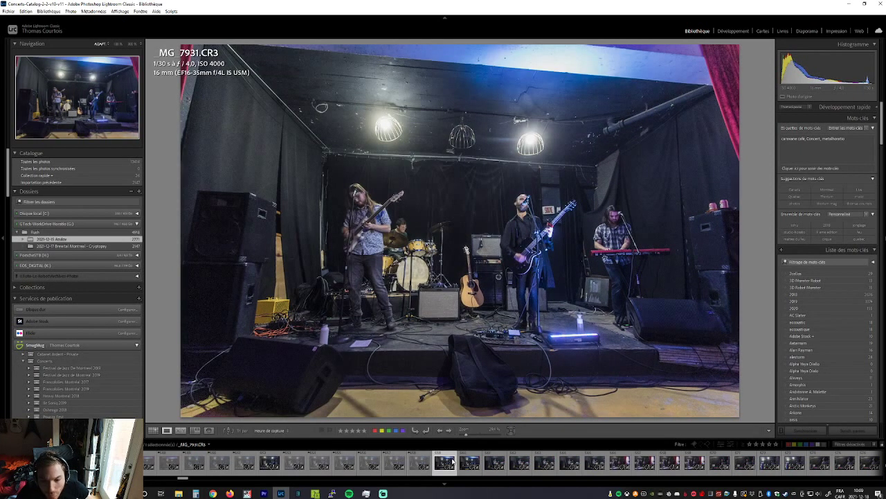
Compare full-band shots _MG_7931 and _MG_7932, and flag the weaker shots up to _MG_7934 as rejected
{"action": "key", "text": "Right"}
{"action": "key", "text": "Left"}
{"action": "key", "text": "Right"}
{"action": "key", "text": "Right"}
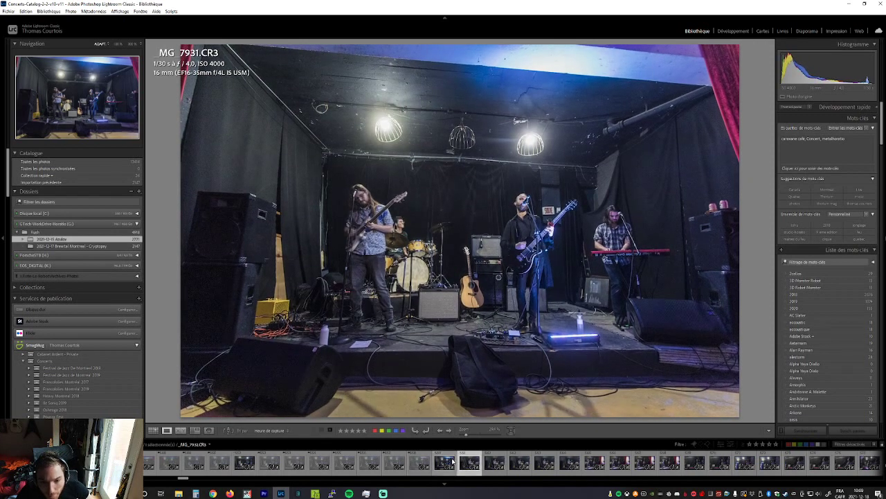
{"action": "key", "text": "Right"}
{"action": "key", "text": "x"}
{"action": "key", "text": "x"}
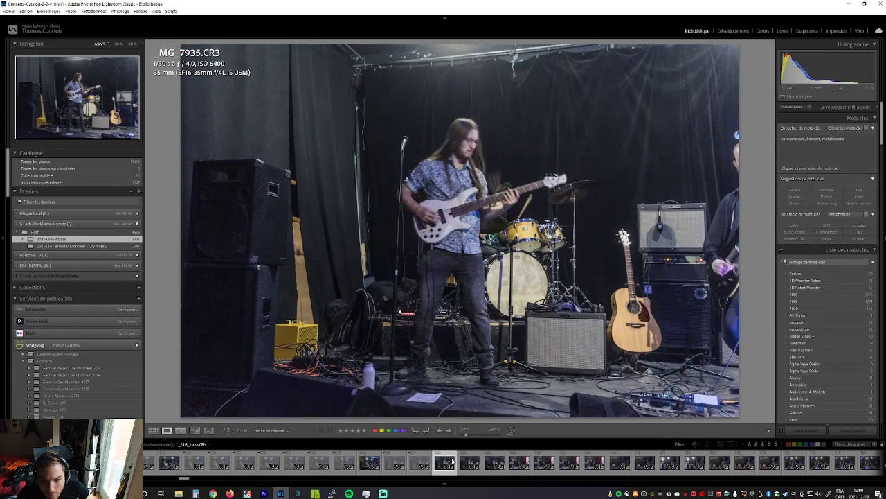
Flag the bassist and the guitarist-with-keyboardist shots from _MG_7935 through _MG_7941 as rejected
{"action": "key", "text": "x"}
{"action": "key", "text": "Right"}
{"action": "key", "text": "Right"}
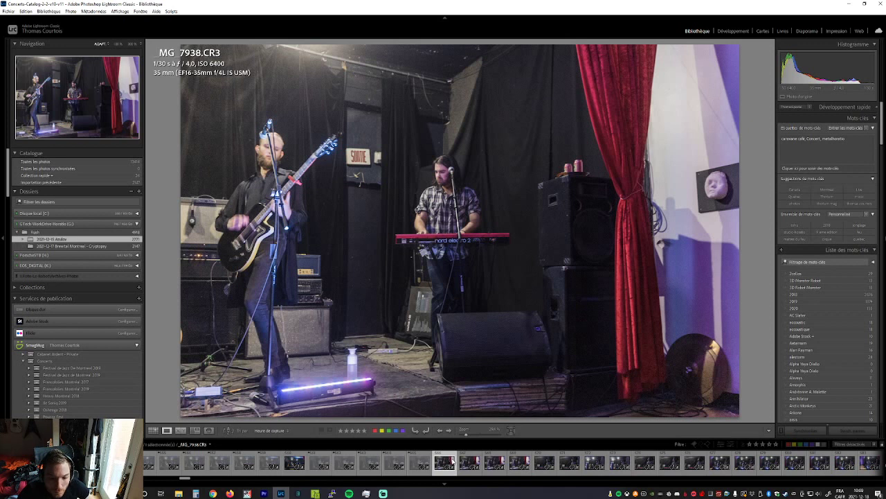
{"action": "key", "text": "x"}
{"action": "key", "text": "x"}
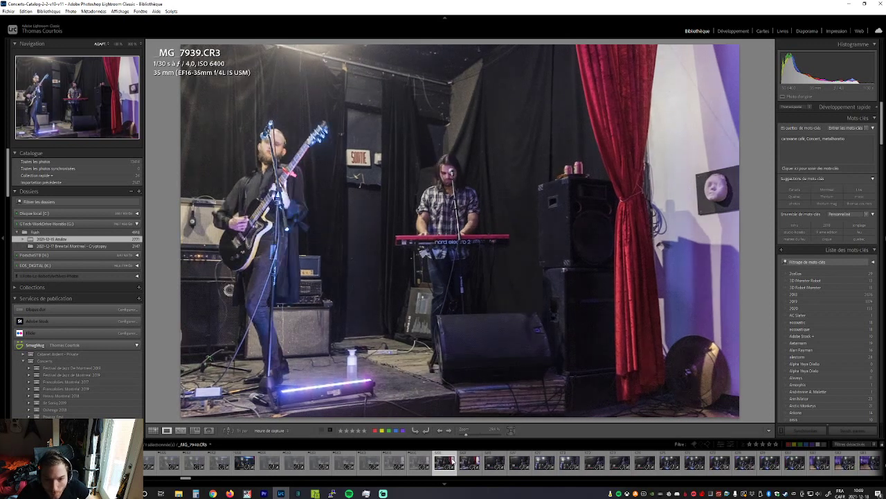
{"action": "key", "text": "x"}
{"action": "key", "text": "x"}
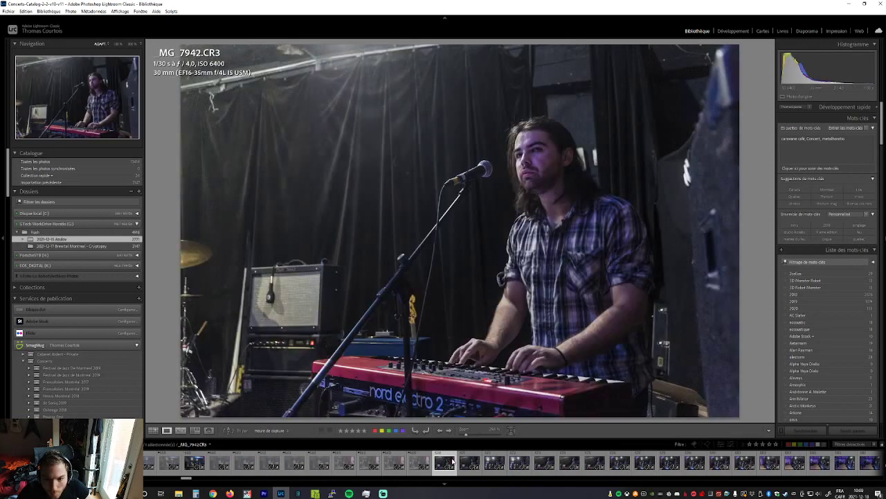
Compare the keyboard player close-up _MG_7942 with its neighbouring shot and flag the weaker one as rejected
{"action": "key", "text": "Left"}
{"action": "key", "text": "Right"}
{"action": "key", "text": "x"}
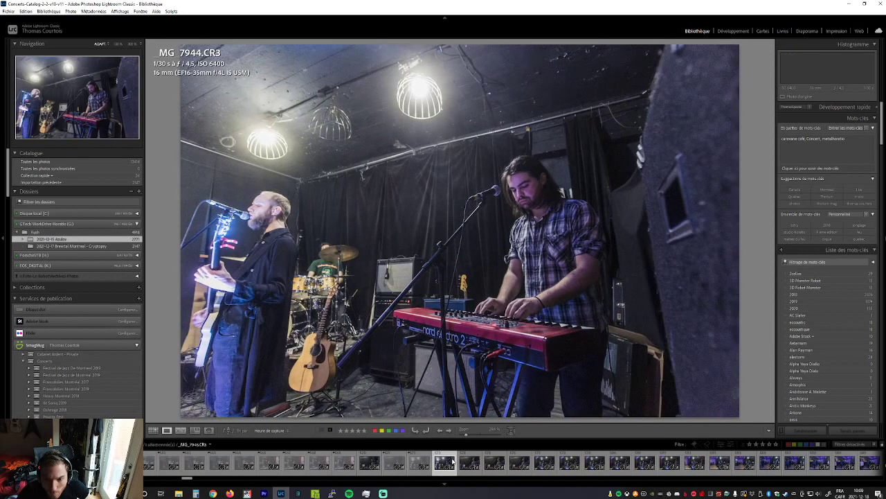
Review the keyboard player shots following _MG_7944, flag the close-up _MG_7948 as rejected, and advance to the wide stage shots
{"action": "key", "text": "Right"}
{"action": "key", "text": "Right"}
{"action": "key", "text": "Right"}
{"action": "key", "text": "Right"}
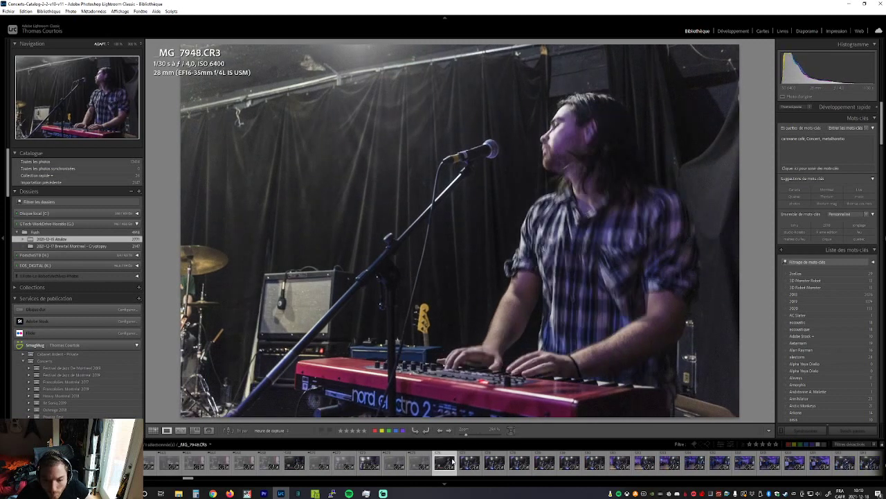
{"action": "key", "text": "x"}
{"action": "key", "text": "Right"}
{"action": "key", "text": "Right"}
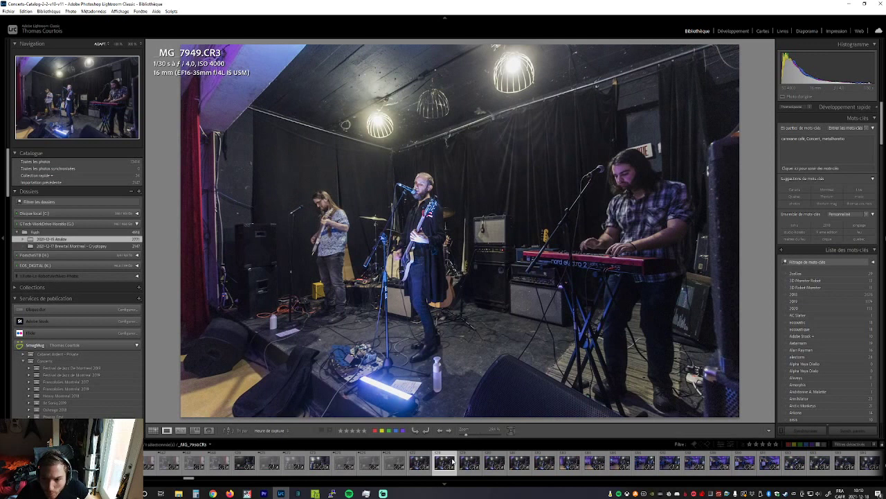
Undo the last flag change, then go back to the wide stage shot _MG_7949 and flag it as rejected
{"action": "key", "text": "x"}
{"action": "key", "text": "ctrl+z"}
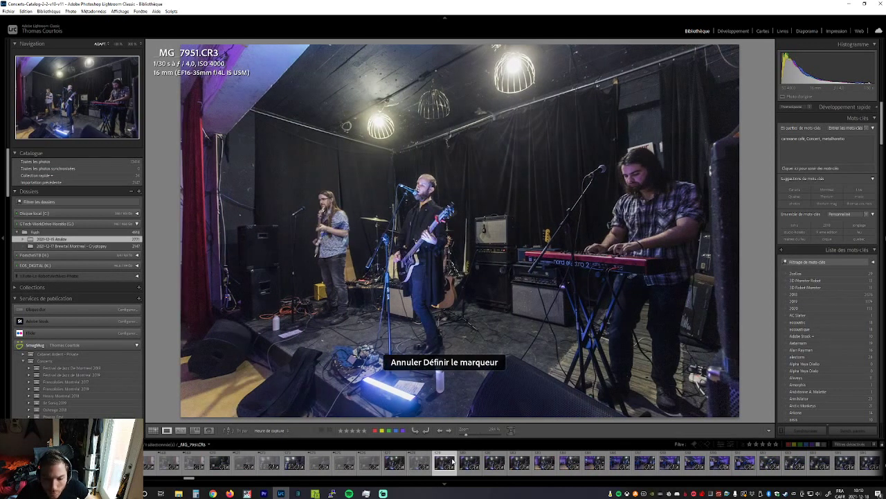
{"action": "key", "text": "Left"}
{"action": "key", "text": "Left"}
{"action": "key", "text": "x"}
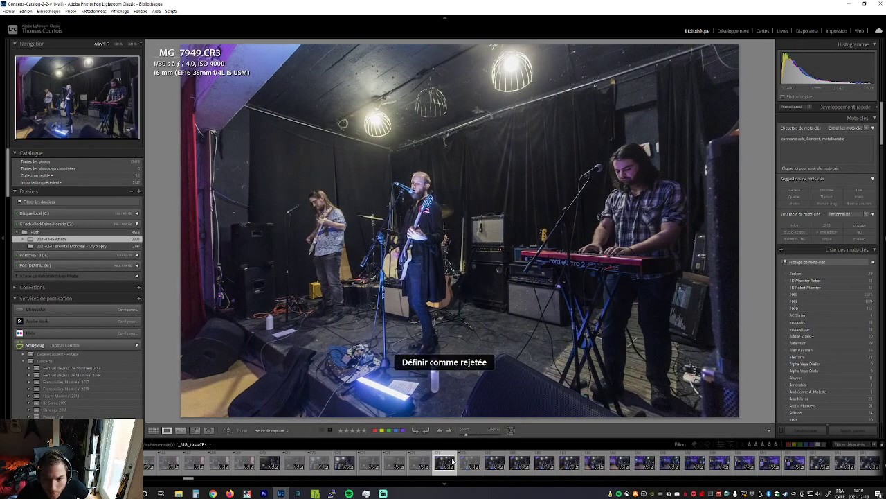
Compare the wide stage shots around _MG_7951 through _MG_7954 by stepping back and forth between them
{"action": "key", "text": "Right"}
{"action": "key", "text": "Right"}
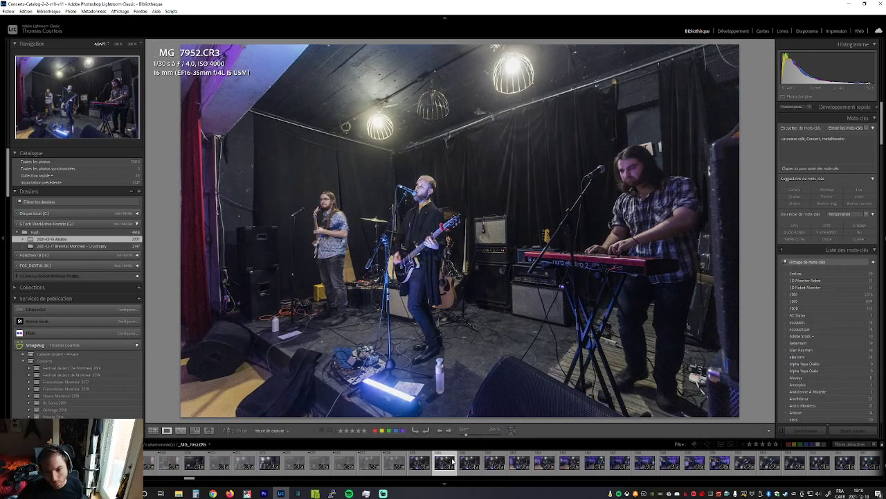
{"action": "key", "text": "Right"}
{"action": "key", "text": "Right"}
{"action": "key", "text": "Left"}
{"action": "key", "text": "Right"}
{"action": "key", "text": "Right"}
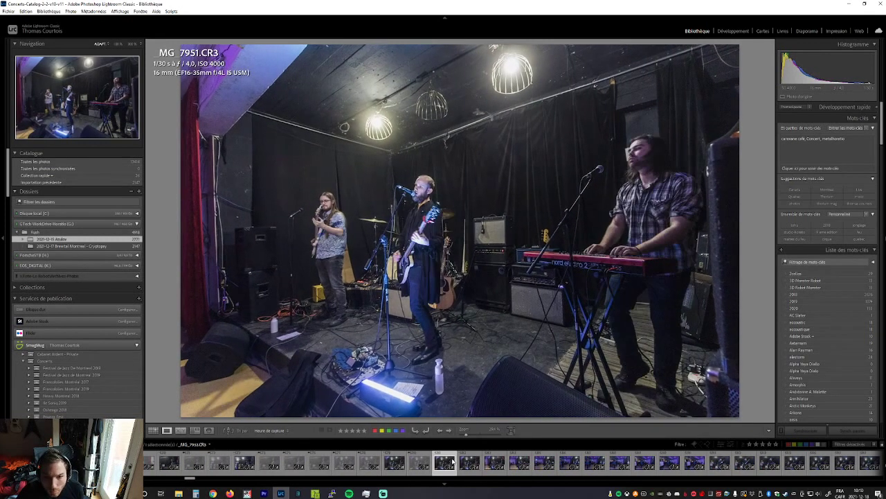
{"action": "key", "text": "Right"}
{"action": "key", "text": "Right"}
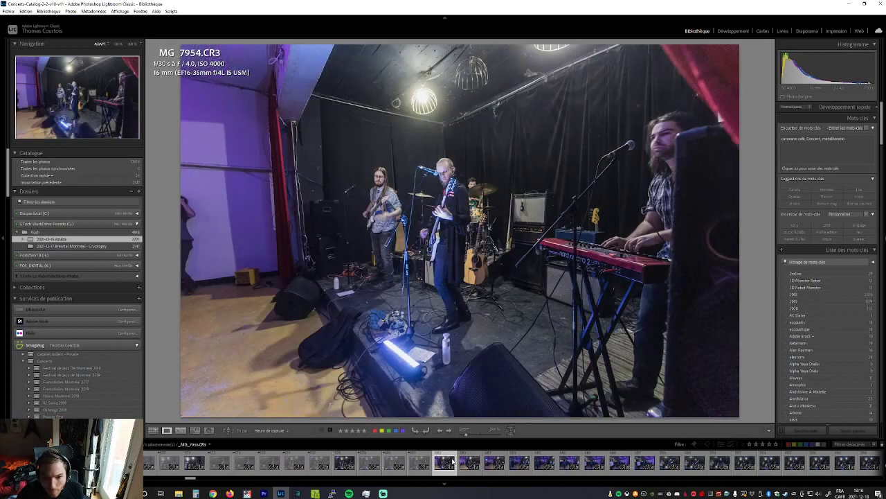
Flag the weaker wide stage shots with the dance floor in view, up to _MG_7957, as rejected
{"action": "key", "text": "x"}
{"action": "key", "text": "Right"}
{"action": "key", "text": "x"}
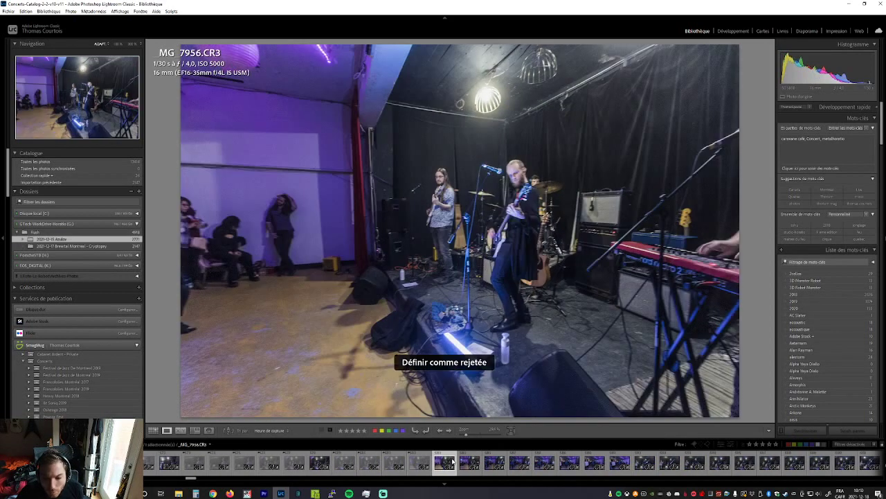
{"action": "key", "text": "Right"}
{"action": "key", "text": "x"}
{"action": "key", "text": "Right"}
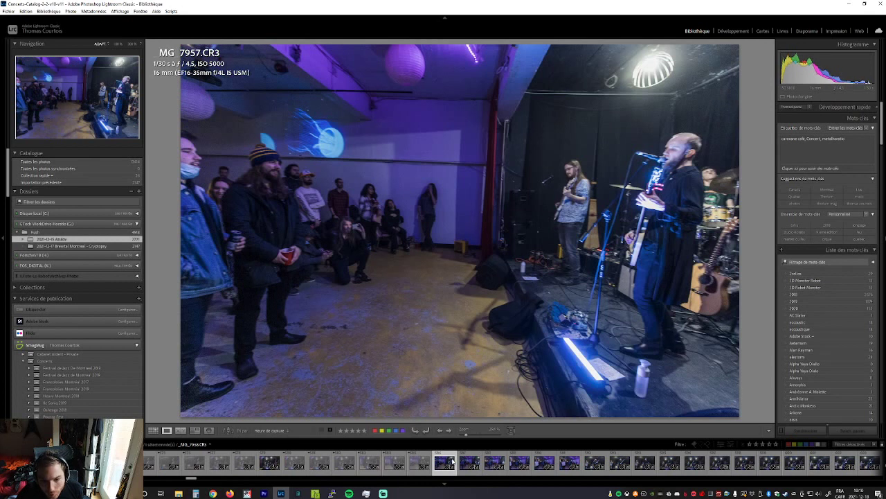
Flag the crowd-and-stage shots _MG_7958 through _MG_7960 as rejected
{"action": "key", "text": "x"}
{"action": "key", "text": "Right"}
{"action": "key", "text": "x"}
{"action": "key", "text": "Right"}
{"action": "key", "text": "x"}
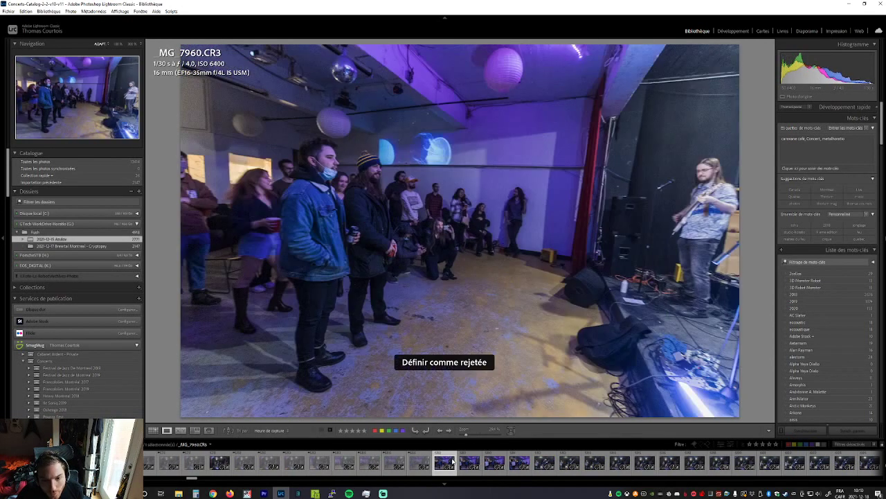
Compare the crowd shots _MG_7961 through _MG_7963
{"action": "key", "text": "Right"}
{"action": "key", "text": "Right"}
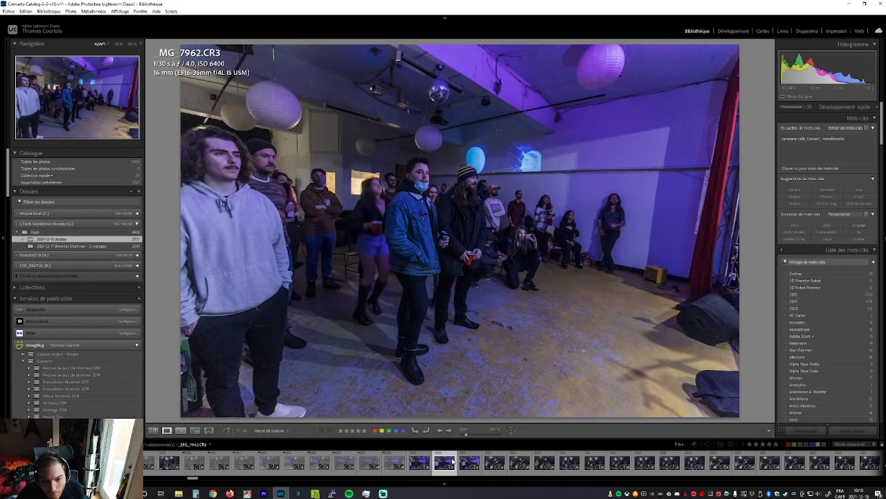
{"action": "key", "text": "Right"}
{"action": "key", "text": "Left"}
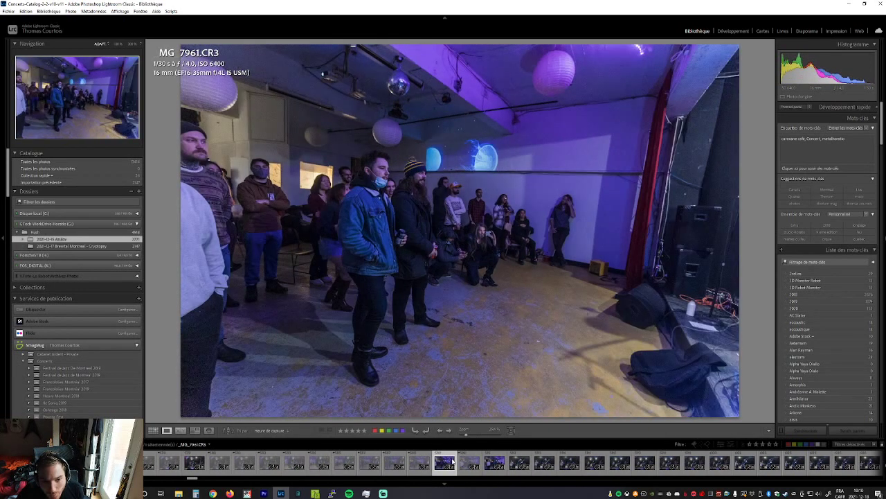
{"action": "key", "text": "Right"}
{"action": "key", "text": "Right"}
{"action": "key", "text": "Left"}
{"action": "key", "text": "Left"}
Return to stage shot _MG_7955 and merge it with crowd shots _MG_7961 and _MG_7963 into a panorama using spherical projection, boundary warp and auto crop
{"action": "key", "text": "Left"}
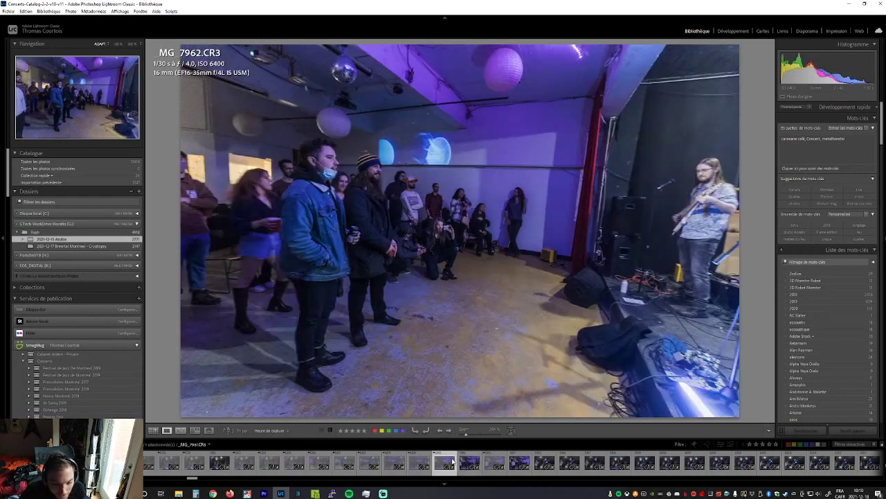
{"action": "key", "text": "Left"}
{"action": "key", "text": "Left"}
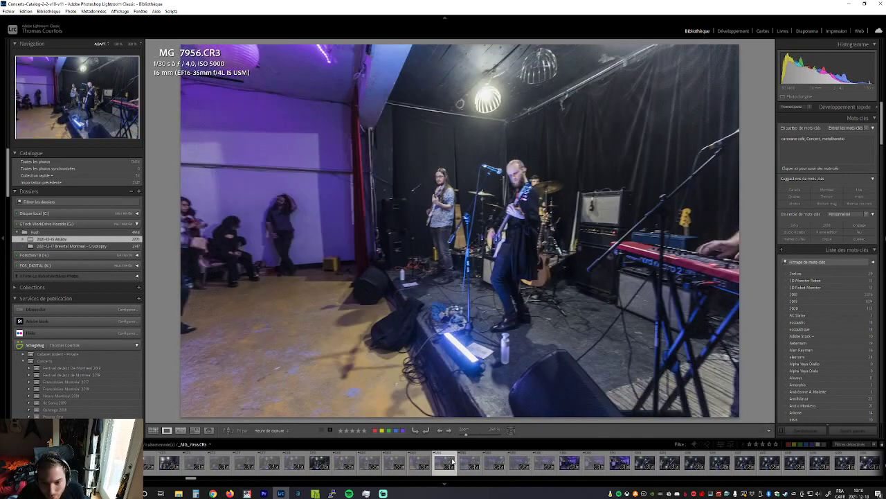
{"action": "key", "text": "Left"}
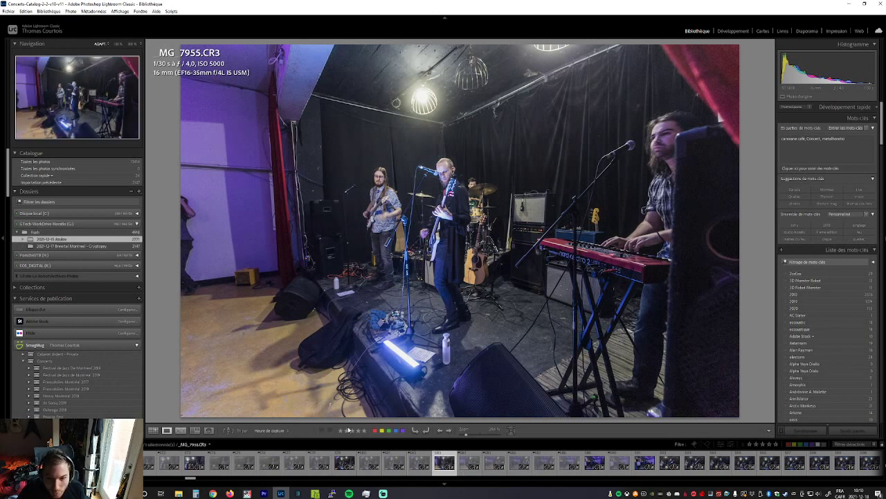
{"action": "key", "text": "Left"}
{"action": "key", "text": "Right"}
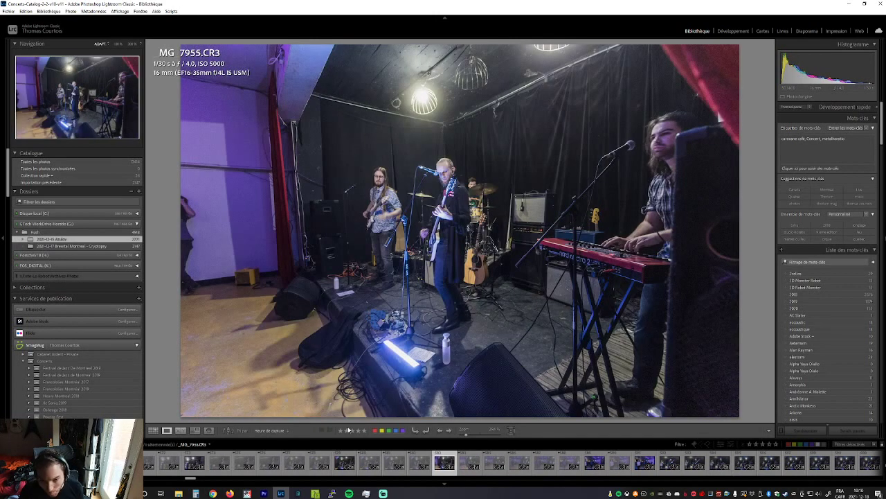
{"action": "left_click", "coordinate": [594, 462], "text": "ctrl"}
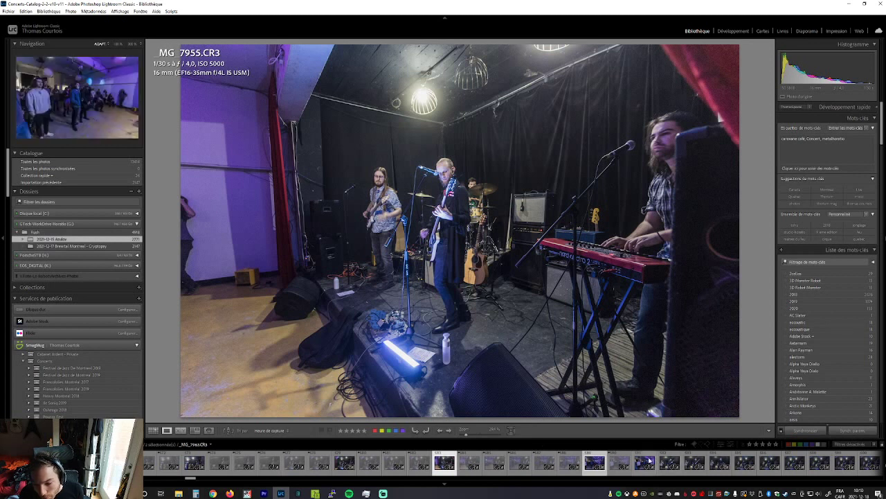
{"action": "left_click", "coordinate": [653, 461], "text": "ctrl"}
{"action": "right_click", "coordinate": [643, 461]}
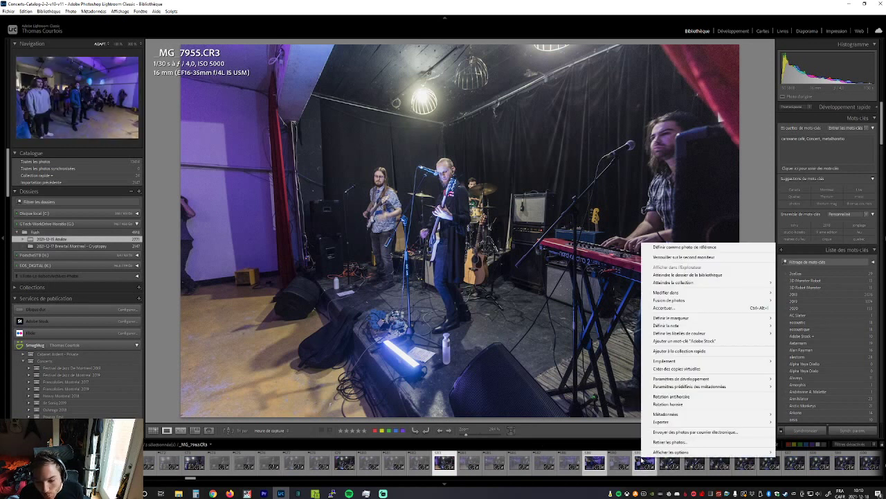
{"action": "mouse_move", "coordinate": [696, 303]}
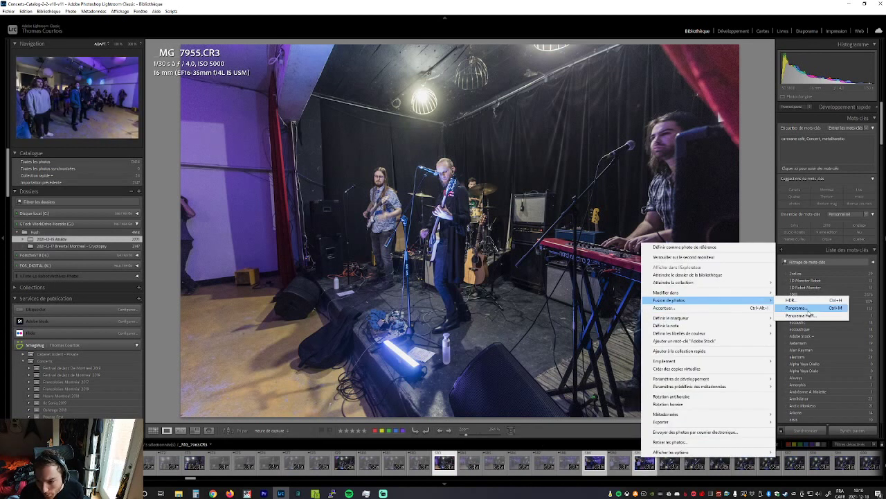
{"action": "left_click", "coordinate": [809, 312]}
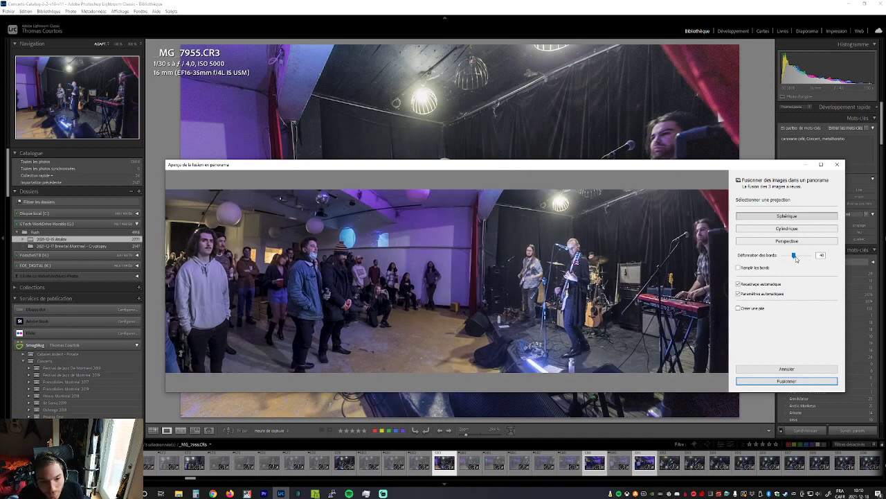
{"action": "left_click", "coordinate": [777, 381]}
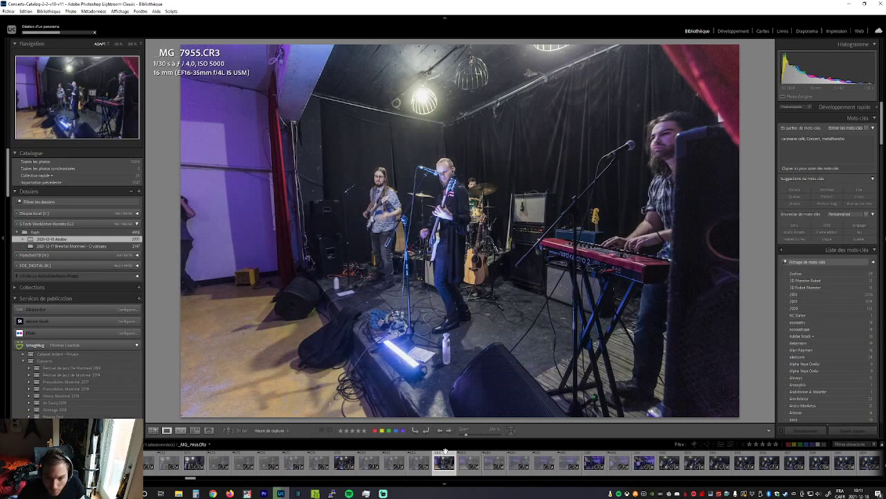
Flag the panorama source shots _MG_7955, _MG_7961 and _MG_7963 as rejected and rate them one star
{"action": "key", "text": "x"}
{"action": "key", "text": "1"}
{"action": "key", "text": "Right"}
{"action": "key", "text": "Right"}
{"action": "key", "text": "Right"}
{"action": "key", "text": "Right"}
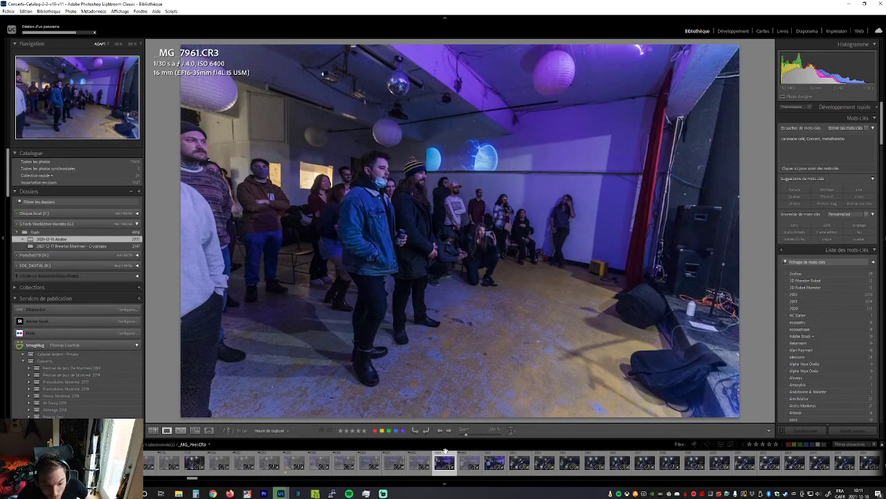
{"action": "key", "text": "x"}
{"action": "key", "text": "1"}
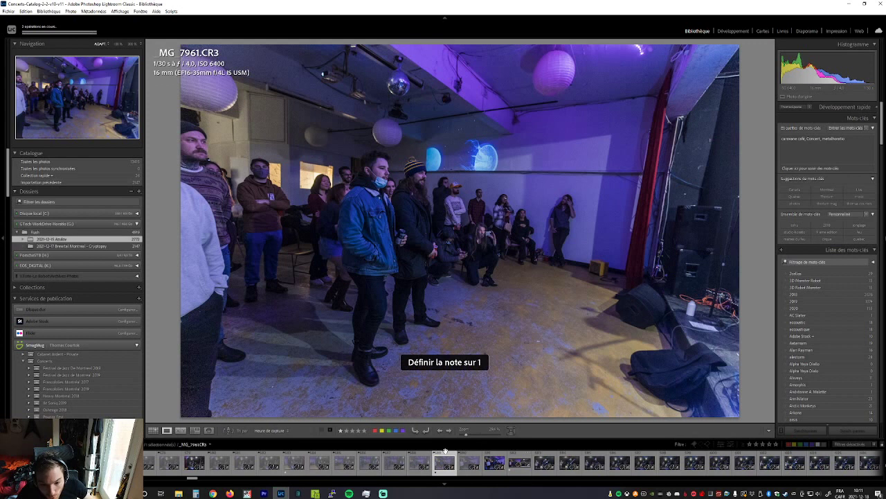
{"action": "key", "text": "Right"}
{"action": "key", "text": "Right"}
{"action": "key", "text": "x"}
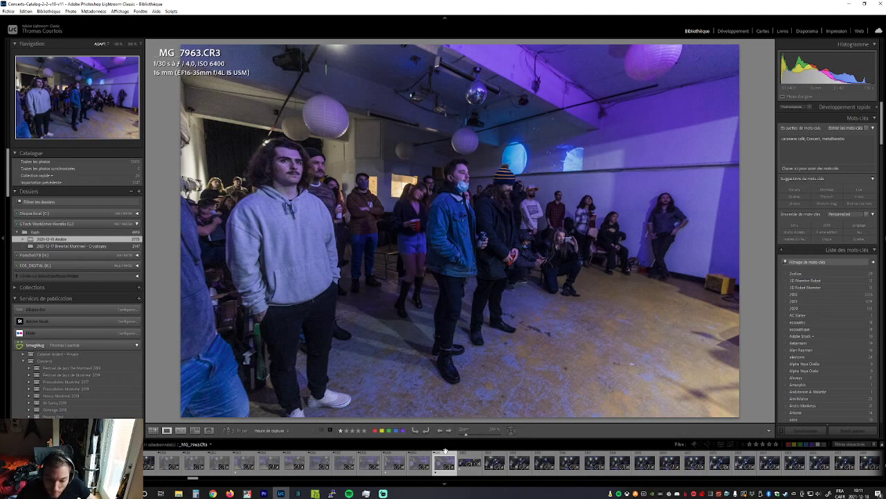
Compare the singer-and-bassist shots _MG_7964 through _MG_7966 and flag the weaker one as rejected
{"action": "key", "text": "Right"}
{"action": "key", "text": "Right"}
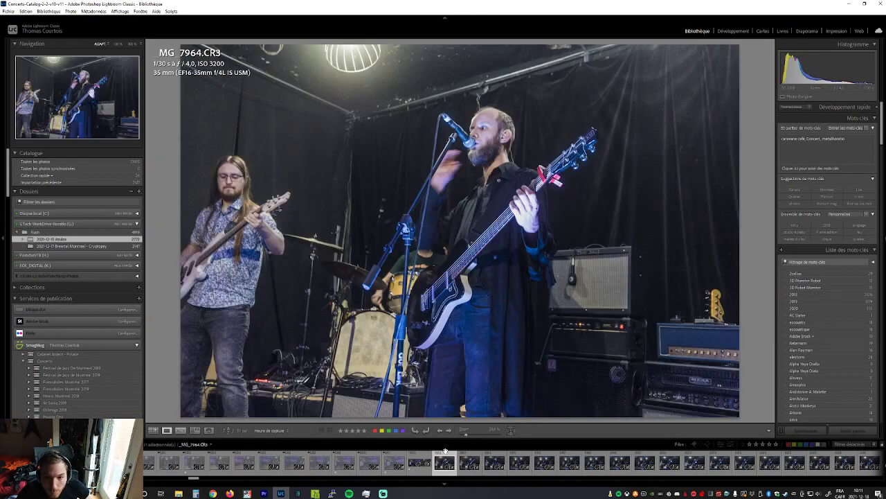
{"action": "key", "text": "Right"}
{"action": "key", "text": "Right"}
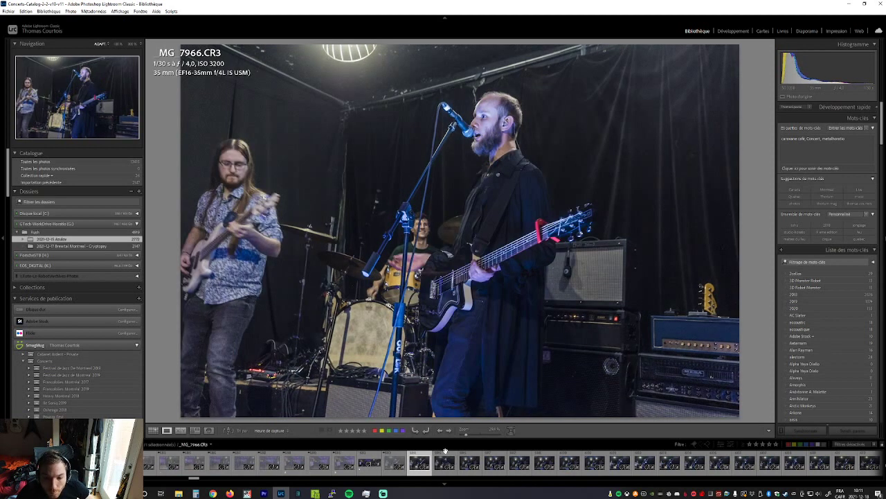
{"action": "key", "text": "Left"}
{"action": "key", "text": "Right"}
{"action": "key", "text": "x"}
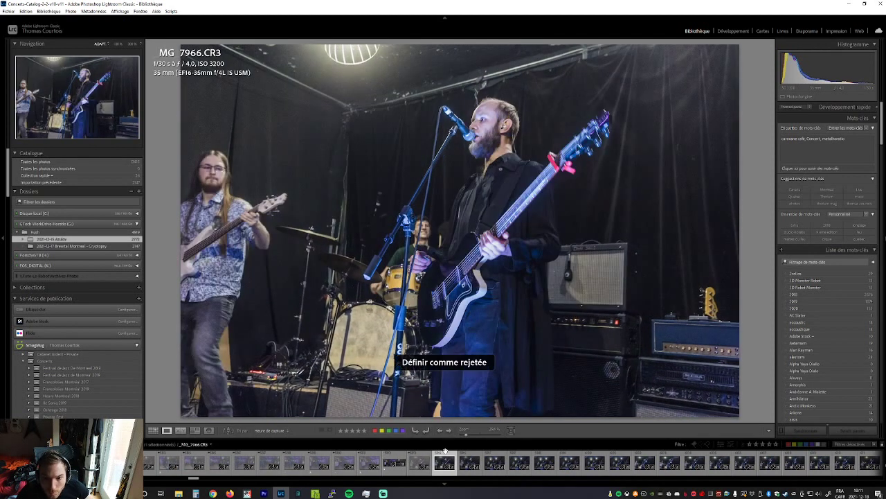
Compare the wide full-band shot _MG_7967 with its neighbours and flag it as rejected
{"action": "key", "text": "Right"}
{"action": "key", "text": "Right"}
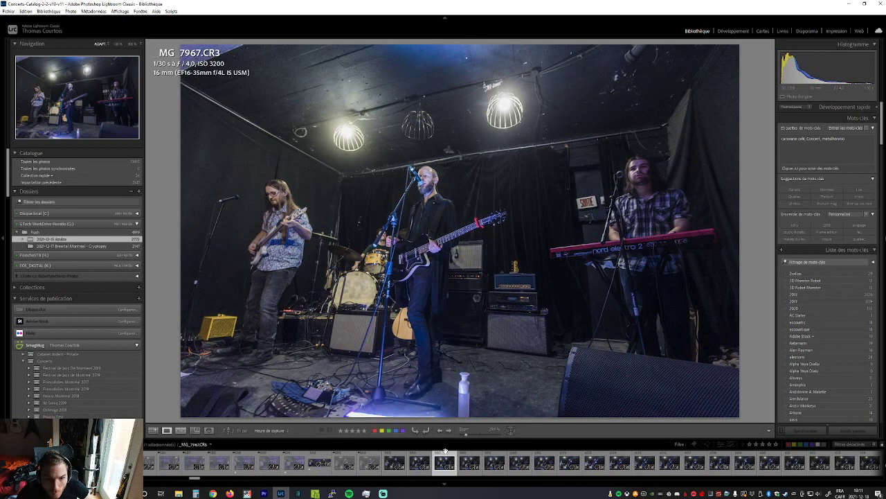
{"action": "key", "text": "Left"}
{"action": "key", "text": "Right"}
{"action": "key", "text": "Left"}
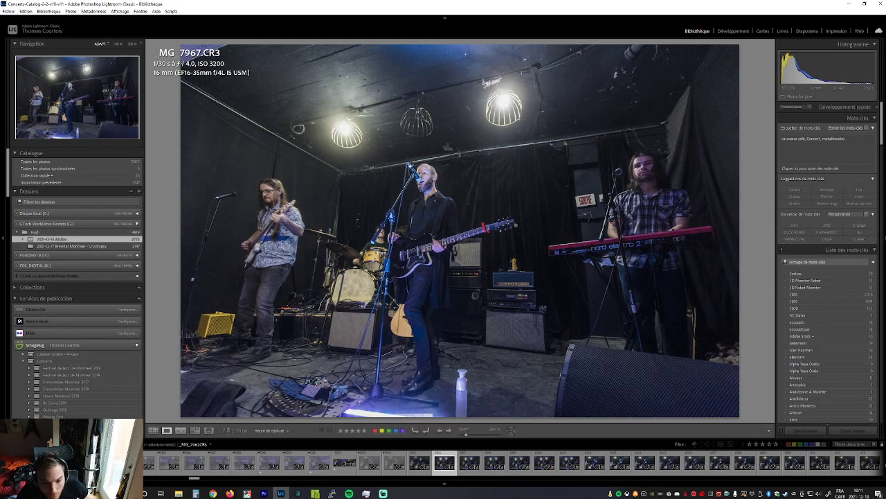
{"action": "key", "text": "Left"}
{"action": "key", "text": "Right"}
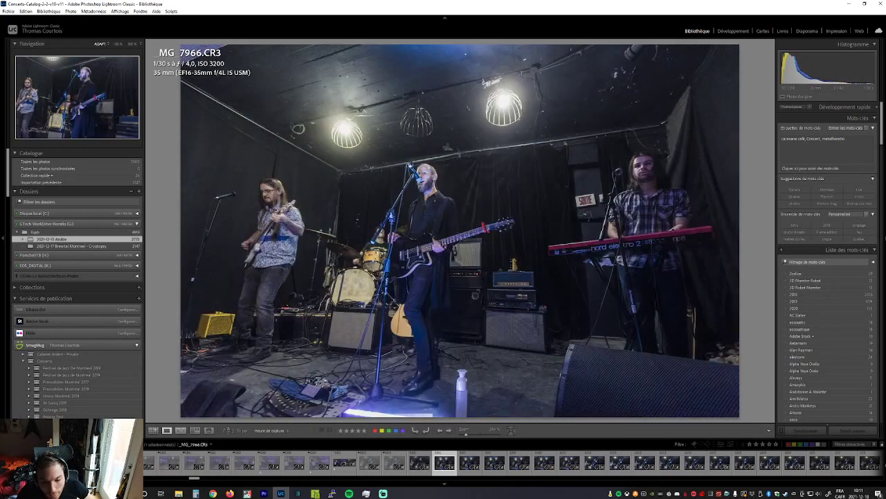
{"action": "key", "text": "Right"}
{"action": "key", "text": "Left"}
{"action": "key", "text": "x"}
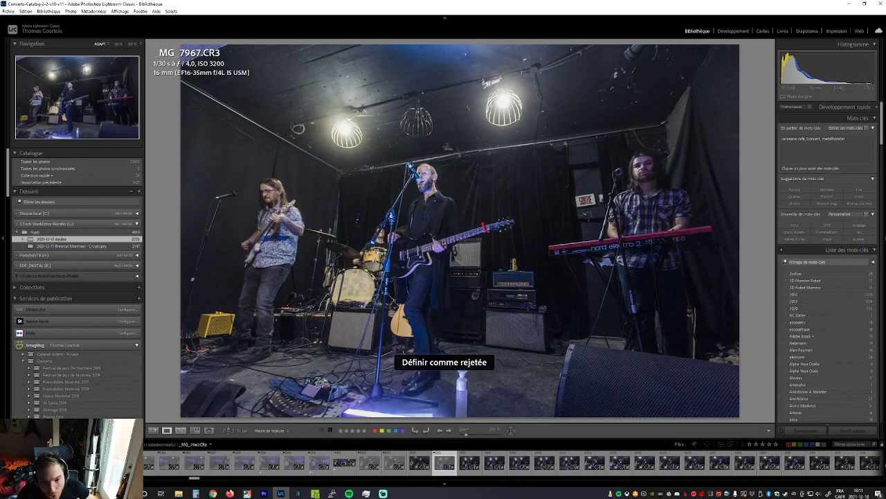
Flag the weaker full-band shots following _MG_7967 as rejected and advance to the singer-and-bassist shots at _MG_7974
{"action": "key", "text": "Right"}
{"action": "key", "text": "x"}
{"action": "key", "text": "Right"}
{"action": "key", "text": "Right"}
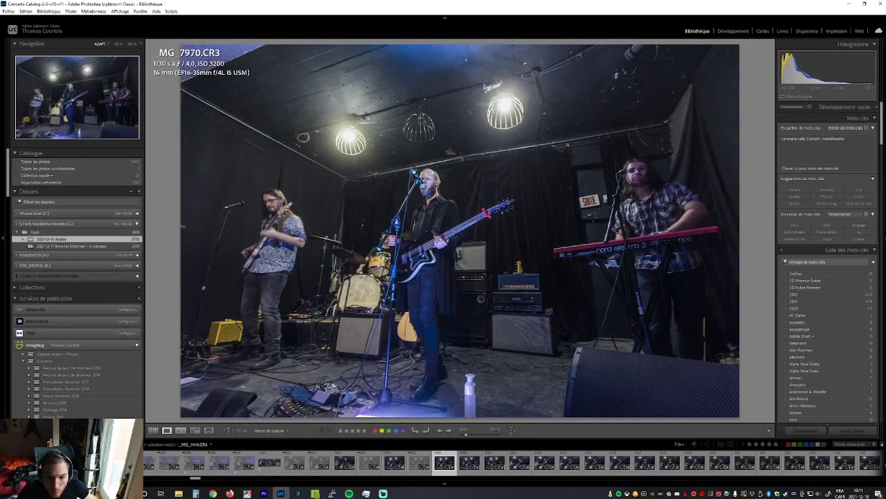
{"action": "key", "text": "Right"}
{"action": "key", "text": "x"}
{"action": "key", "text": "Right"}
{"action": "key", "text": "x"}
{"action": "key", "text": "Right"}
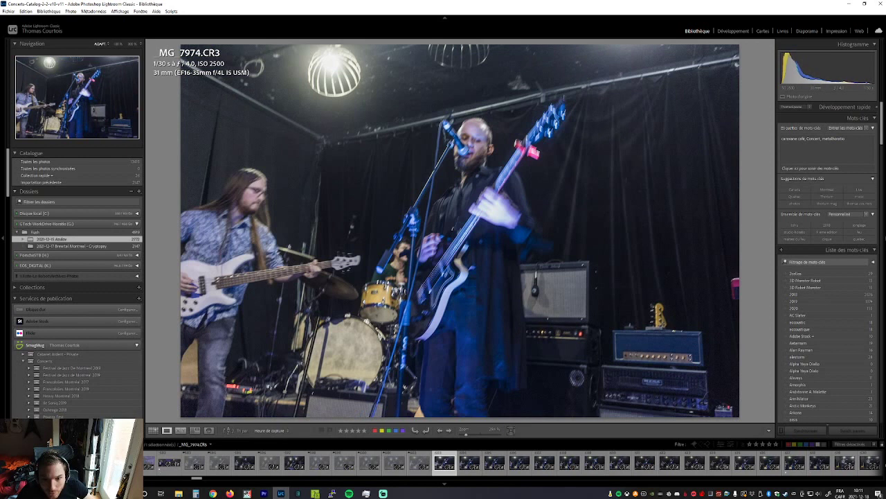
Flag the weaker singer-and-bassist shots following _MG_7974, up to _MG_7977, as rejected
{"action": "key", "text": "Right"}
{"action": "key", "text": "x"}
{"action": "key", "text": "Right"}
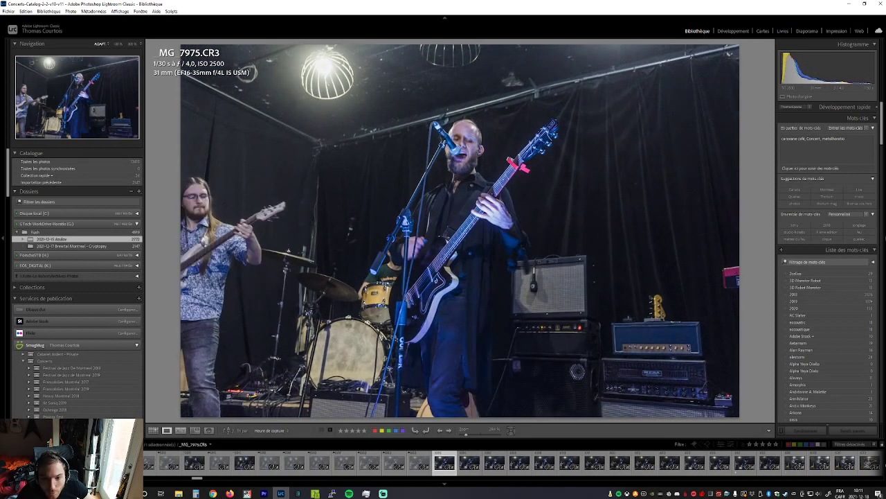
{"action": "key", "text": "x"}
{"action": "key", "text": "Right"}
{"action": "key", "text": "x"}
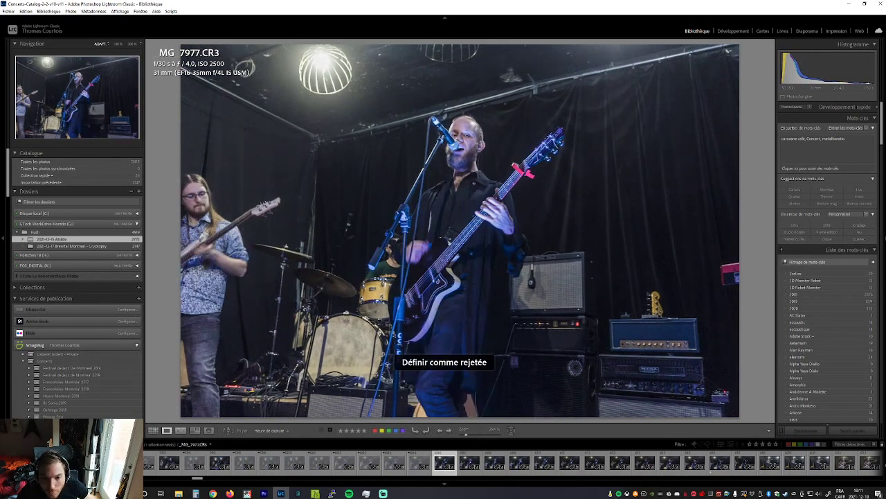
Compare the singer-and-bassist shots from _MG_7978 onward and flag _MG_7982 as rejected
{"action": "key", "text": "Right"}
{"action": "key", "text": "Right"}
{"action": "key", "text": "Left"}
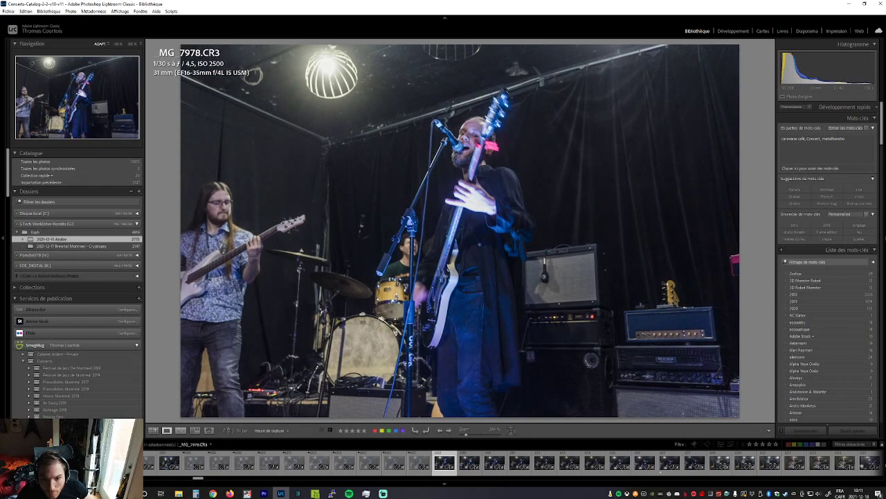
{"action": "key", "text": "Right"}
{"action": "key", "text": "Right"}
{"action": "key", "text": "Left"}
{"action": "key", "text": "Right"}
{"action": "key", "text": "Right"}
{"action": "key", "text": "x"}
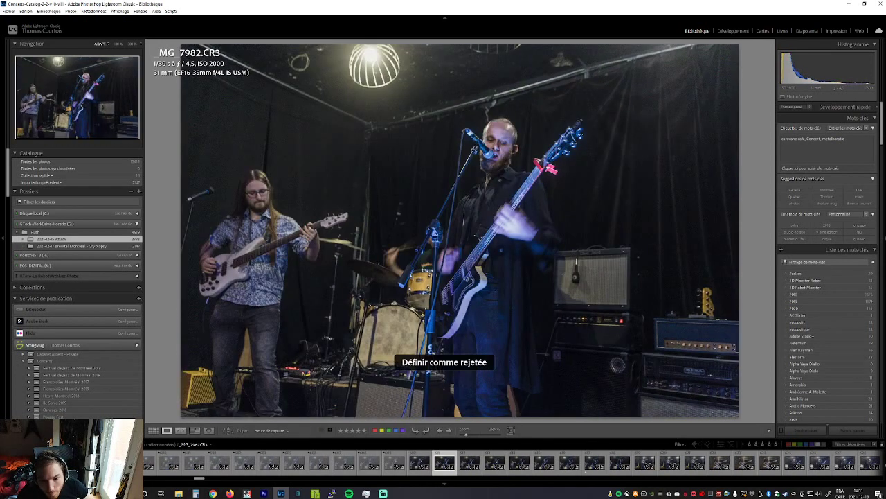
Compare the singer-and-bassist shots _MG_7983 to _MG_7985 and flag _MG_7984 as rejected
{"action": "key", "text": "Right"}
{"action": "key", "text": "x"}
{"action": "key", "text": "Left"}
{"action": "key", "text": "Right"}
{"action": "key", "text": "Right"}
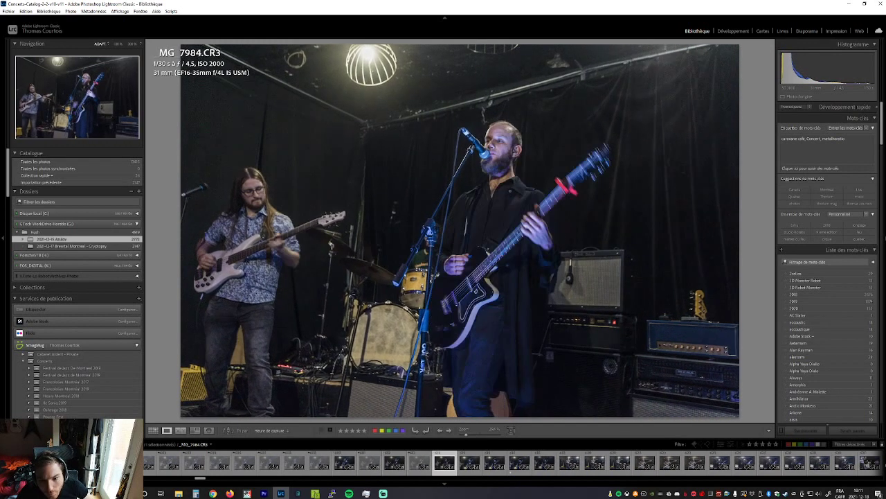
{"action": "key", "text": "Right"}
{"action": "key", "text": "Left"}
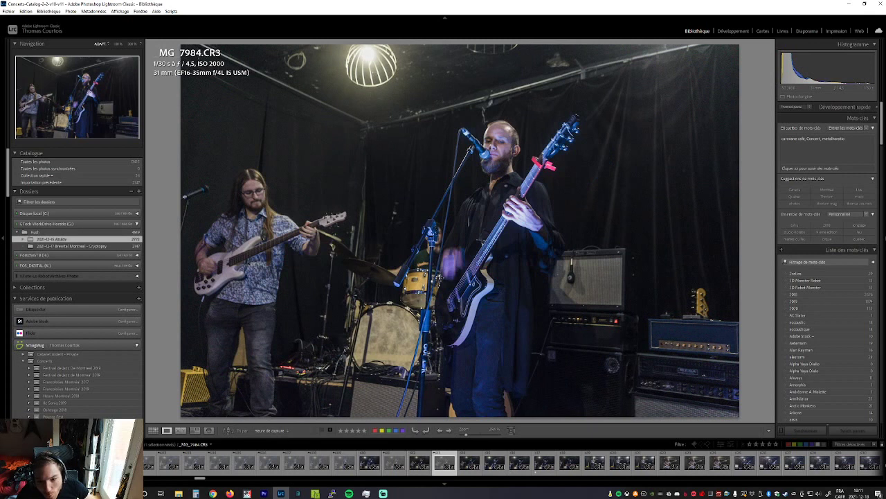
{"action": "key", "text": "Left"}
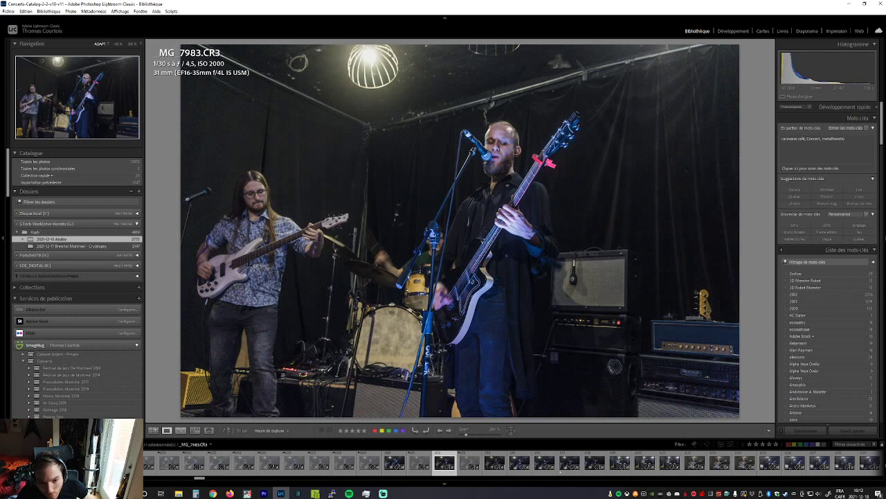
{"action": "key", "text": "Right"}
{"action": "key", "text": "Right"}
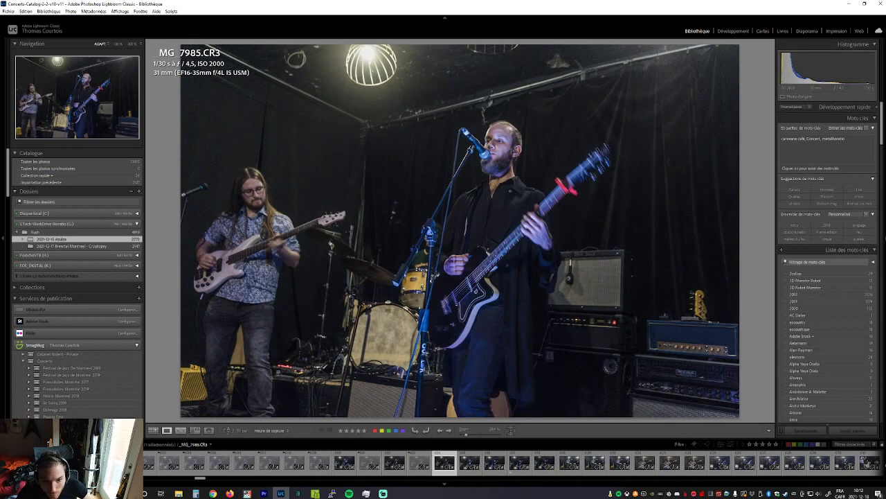
Flag the weaker singer-and-bassist shots following _MG_7985, including _MG_7988, as rejected and advance to _MG_7990
{"action": "key", "text": "Right"}
{"action": "key", "text": "x"}
{"action": "key", "text": "Right"}
{"action": "key", "text": "Right"}
{"action": "key", "text": "x"}
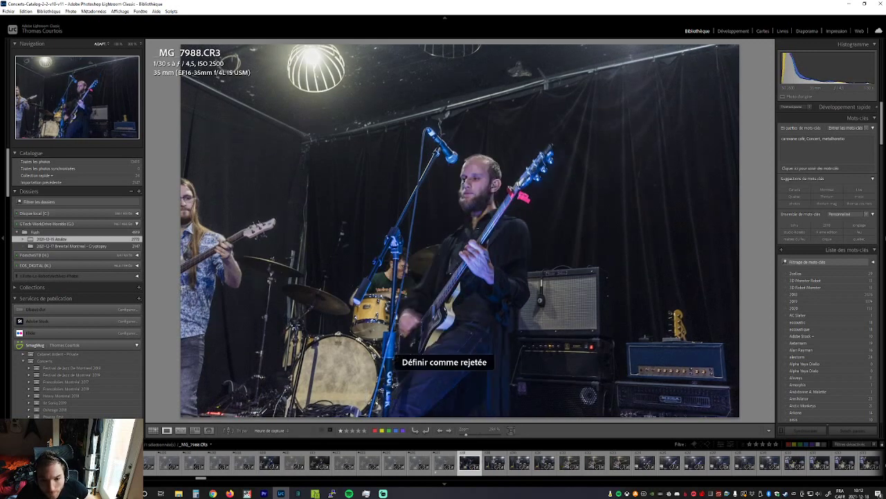
{"action": "key", "text": "x"}
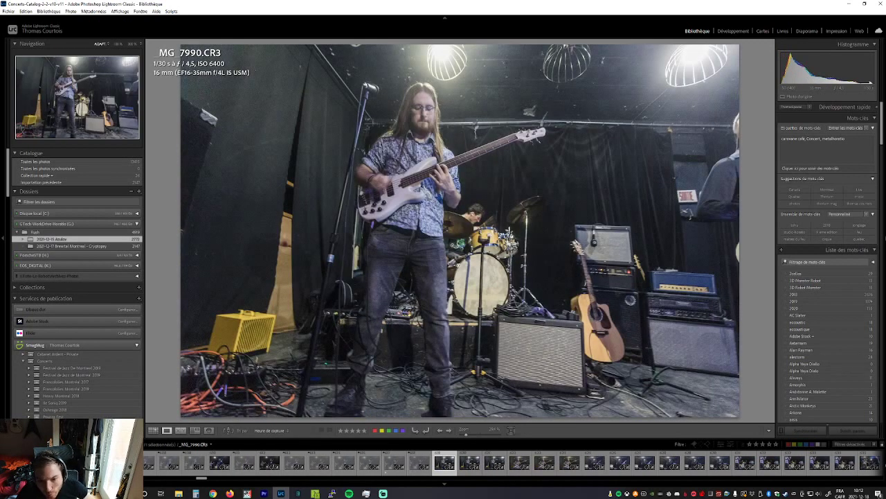
Flag the wide bassist shots from _MG_7990 to _MG_7992 as rejected
{"action": "key", "text": "x"}
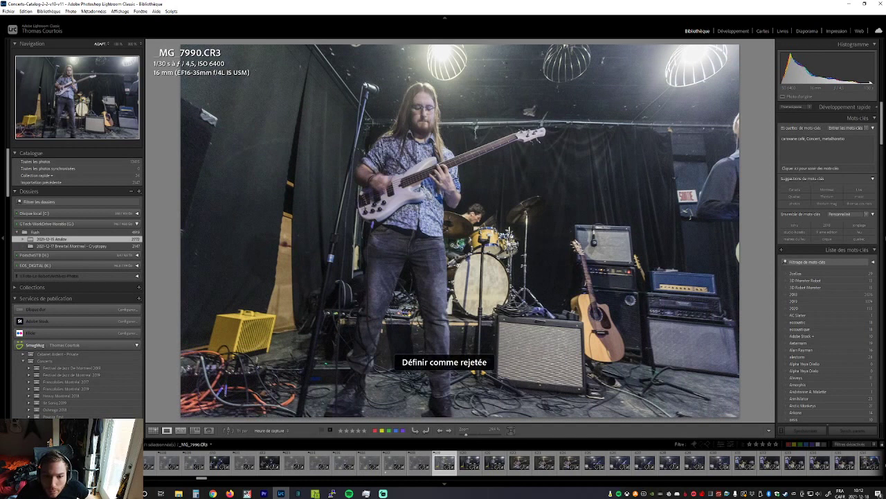
{"action": "key", "text": "Right"}
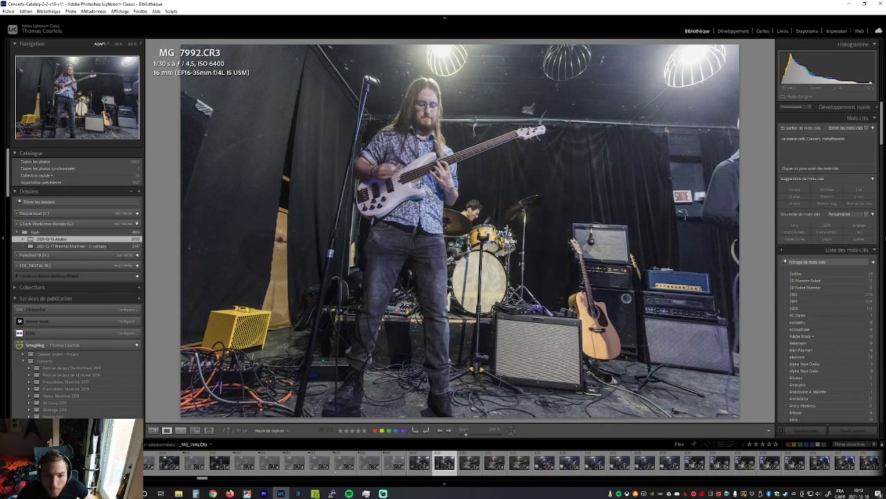
{"action": "key", "text": "Right"}
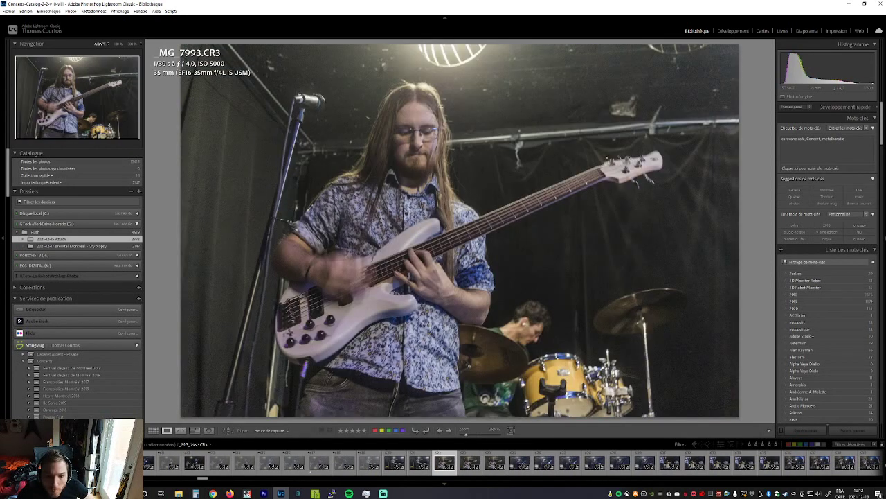
{"action": "key", "text": "Left"}
{"action": "key", "text": "x"}
{"action": "key", "text": "x"}
{"action": "key", "text": "Left"}
Compare the bassist close-ups around _MG_7993 and flag the weaker duplicate as rejected
{"action": "key", "text": "Right"}
{"action": "key", "text": "Right"}
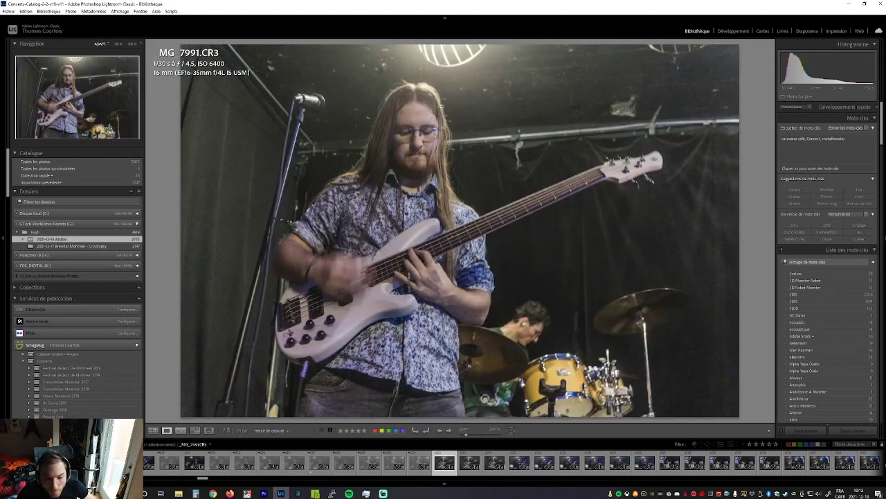
{"action": "key", "text": "Right"}
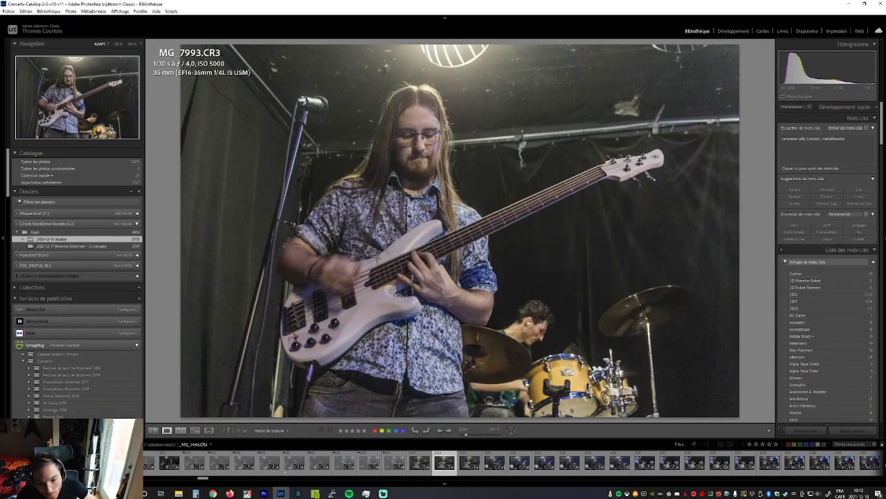
{"action": "key", "text": "Right"}
{"action": "key", "text": "x"}
{"action": "key", "text": "Right"}
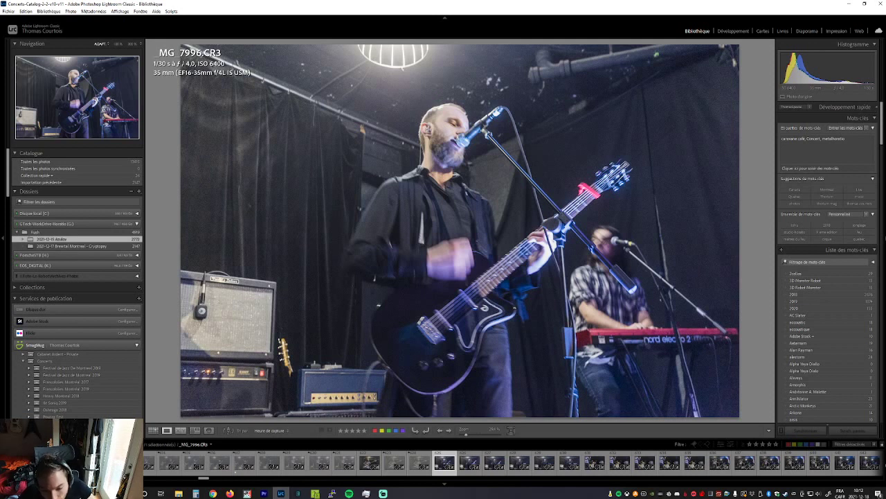
Flag the weaker singer-and-keyboardist shot around _MG_7996 as rejected and advance to the drummer shots at _MG_8001
{"action": "key", "text": "Right"}
{"action": "key", "text": "Right"}
{"action": "key", "text": "x"}
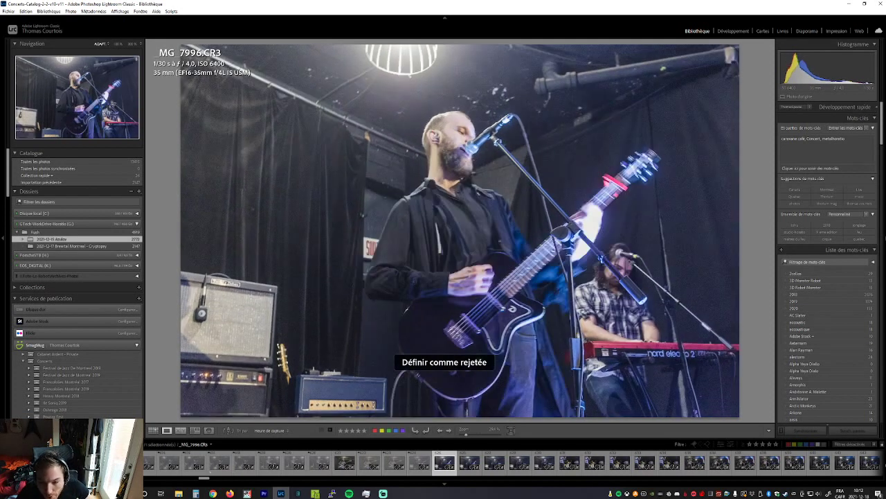
{"action": "key", "text": "Right"}
{"action": "key", "text": "Right"}
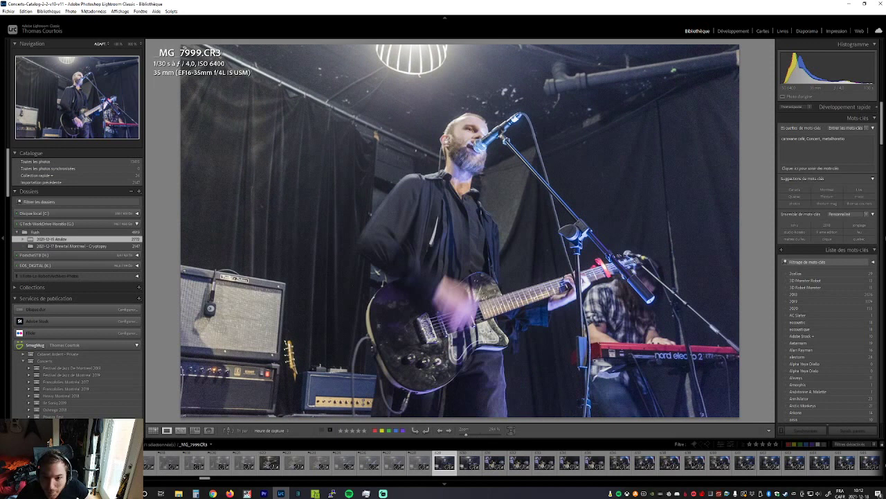
{"action": "key", "text": "Right"}
{"action": "key", "text": "Right"}
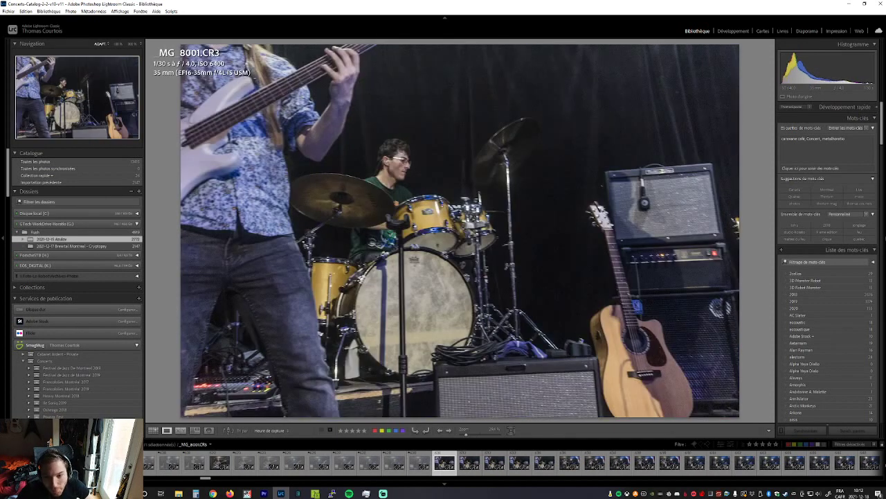
Flag the weaker drummer shots from _MG_8001 onward as rejected, advancing to the wide shots at _MG_8006
{"action": "key", "text": "x"}
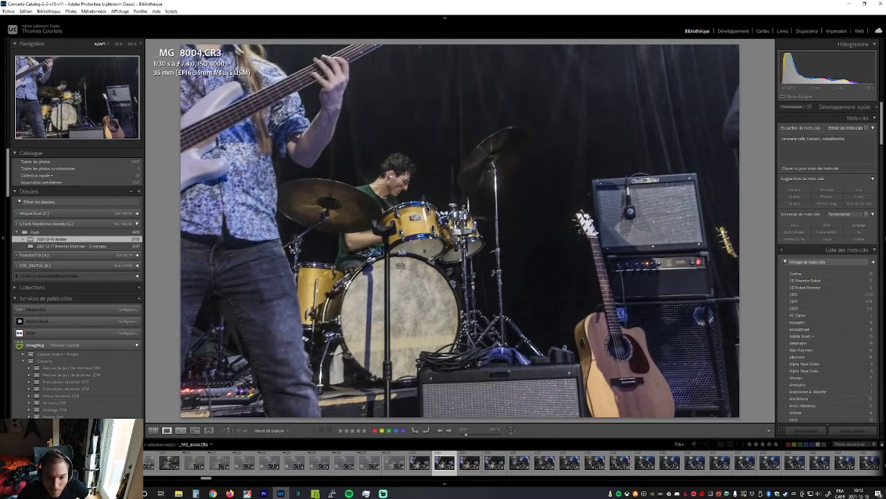
{"action": "key", "text": "x"}
{"action": "key", "text": "x"}
{"action": "key", "text": "Right"}
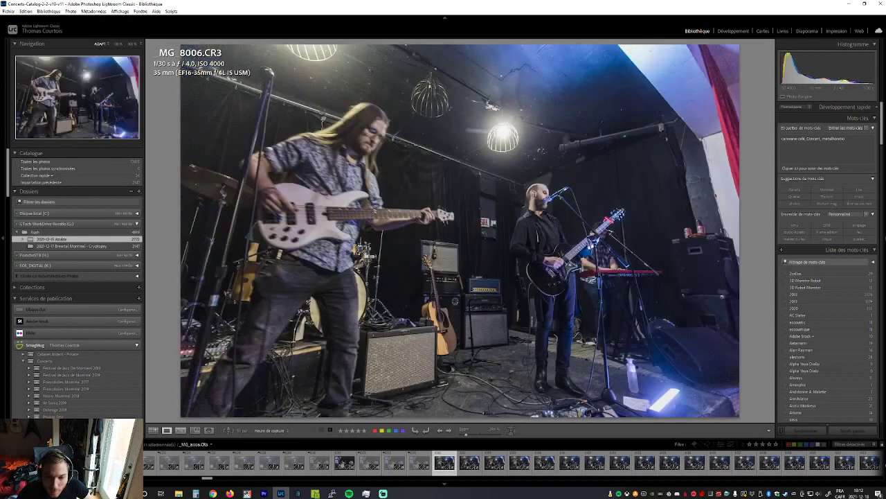
Flag the weaker wide shots with the bassist in the foreground, from _MG_8006 onward, as rejected and advance to _MG_8012
{"action": "key", "text": "Right"}
{"action": "key", "text": "Right"}
{"action": "key", "text": "x"}
{"action": "key", "text": "Right"}
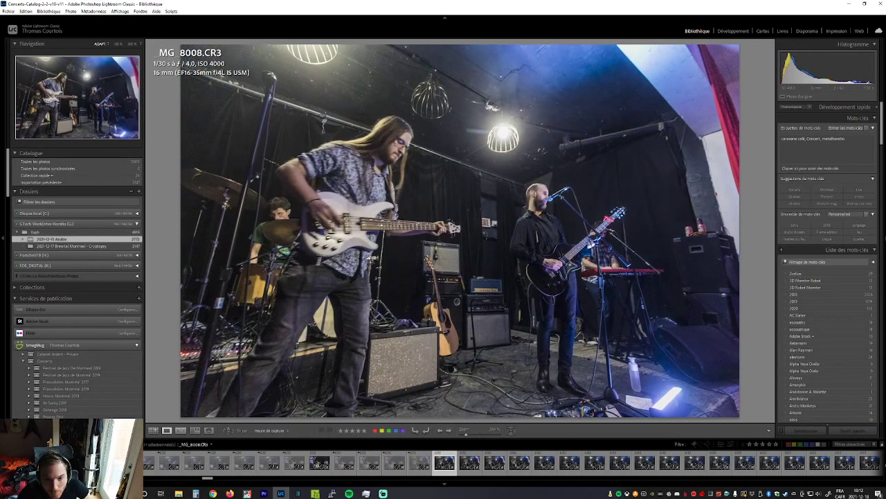
{"action": "key", "text": "x"}
{"action": "key", "text": "x"}
{"action": "key", "text": "x"}
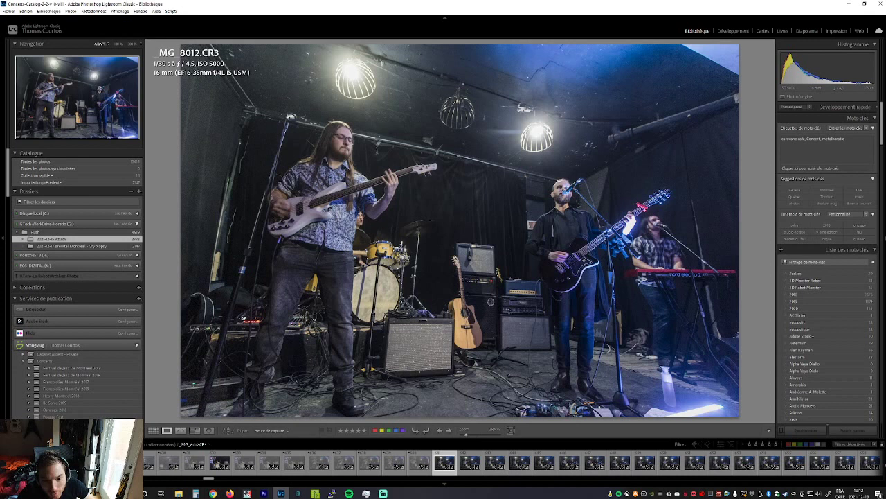
Flag the weaker full-band shots between _MG_8012 and _MG_8019 as rejected
{"action": "key", "text": "Right"}
{"action": "key", "text": "x"}
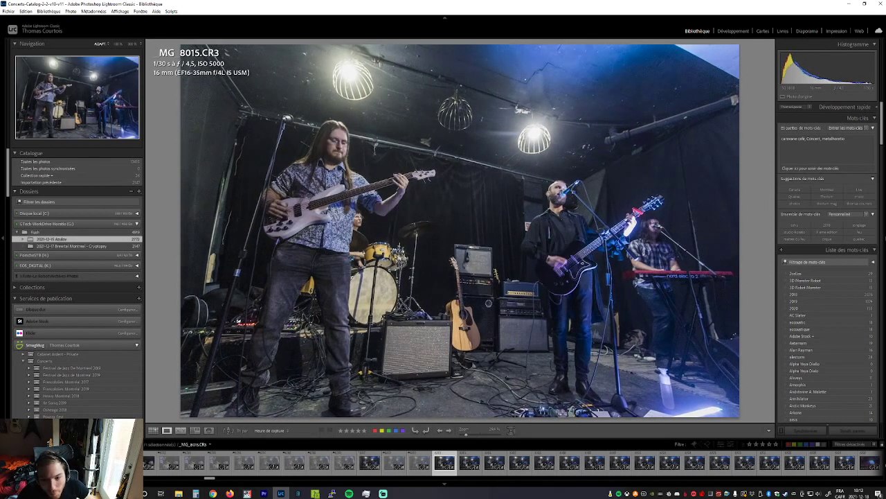
{"action": "key", "text": "x"}
{"action": "key", "text": "x"}
{"action": "key", "text": "x"}
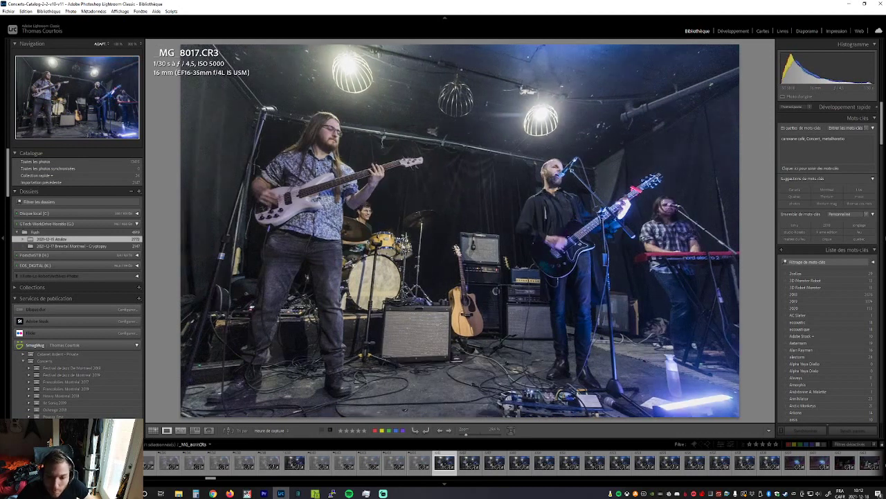
{"action": "key", "text": "x"}
{"action": "key", "text": "x"}
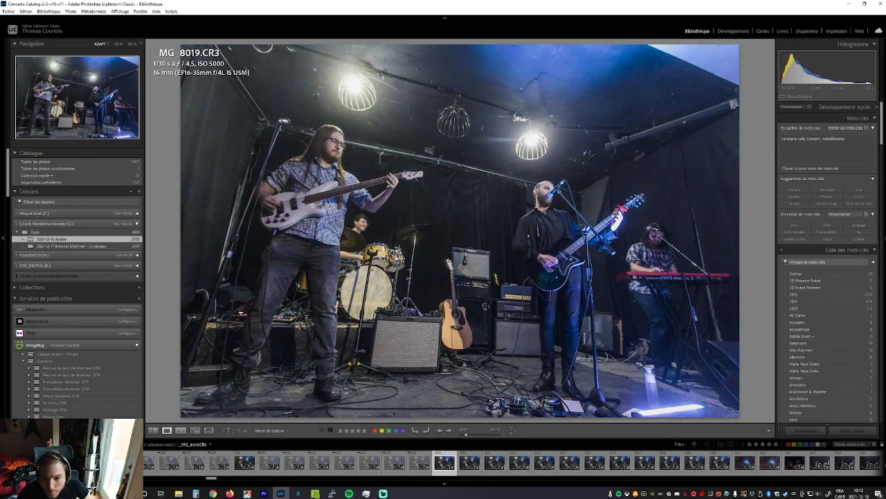
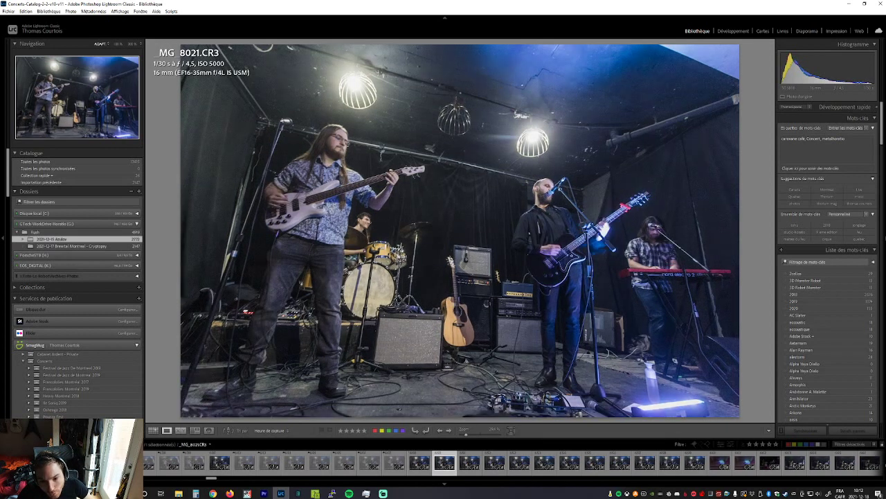
Flag the duplicate full-band shots from _MG_8021 to _MG_8025 as rejected
{"action": "key", "text": "x"}
{"action": "key", "text": "x"}
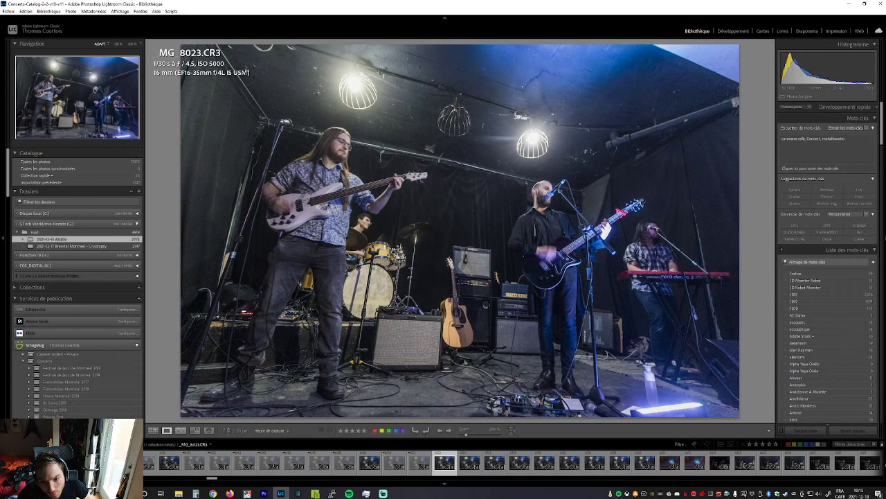
{"action": "key", "text": "x"}
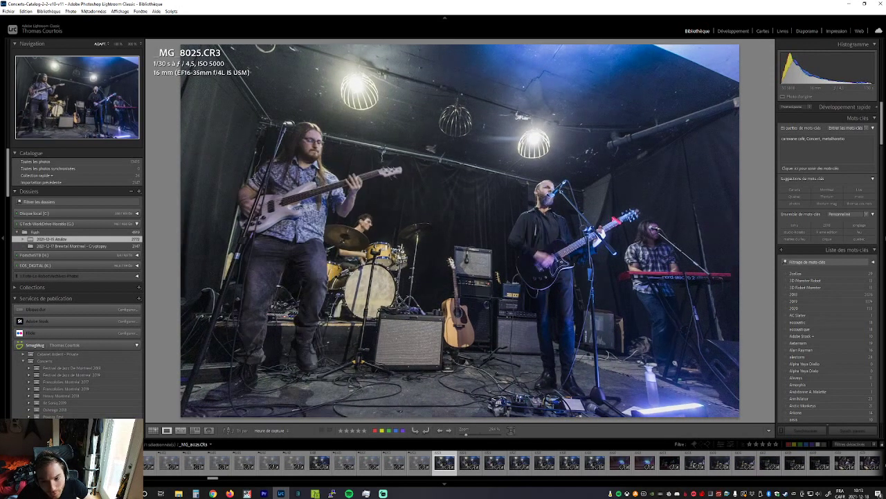
{"action": "key", "text": "x"}
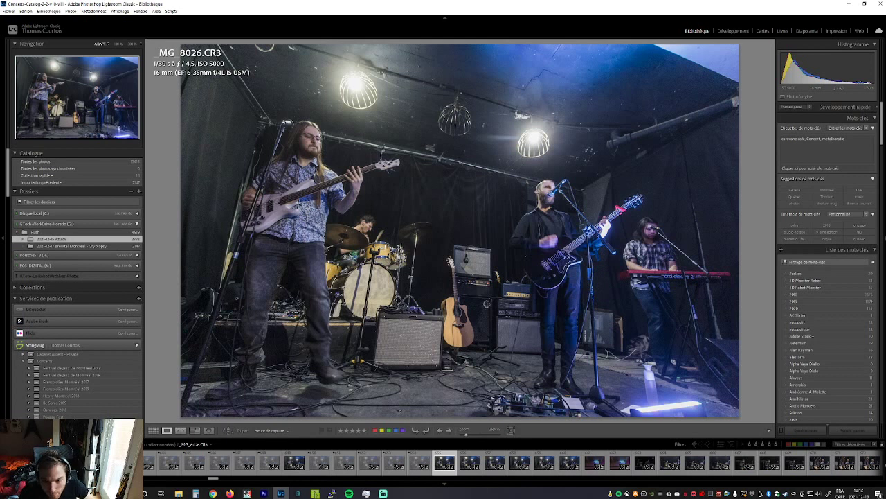
Compare _MG_8026 with the earlier kept full-band shot, and flag _MG_8026 and _MG_8027 as rejected
{"action": "key", "text": "Left"}
{"action": "key", "text": "Left"}
{"action": "key", "text": "Left"}
{"action": "key", "text": "Left"}
{"action": "key", "text": "Left"}
{"action": "key", "text": "Left"}
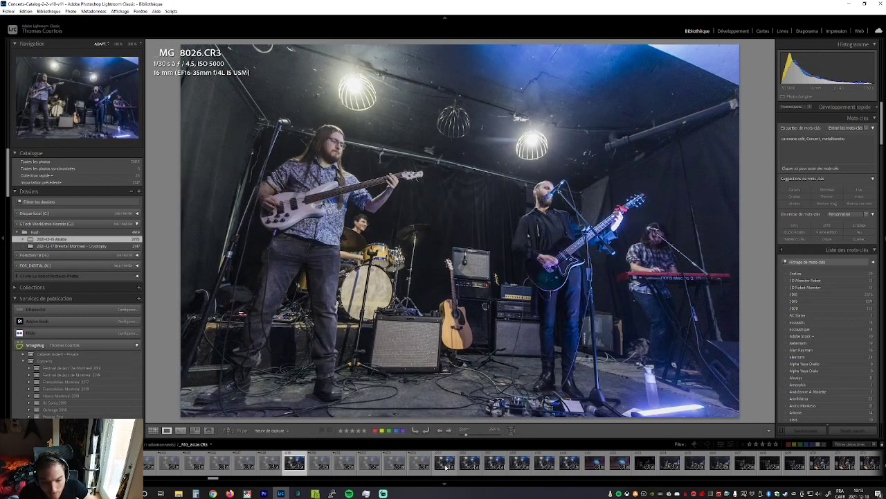
{"action": "left_click", "coordinate": [440, 461]}
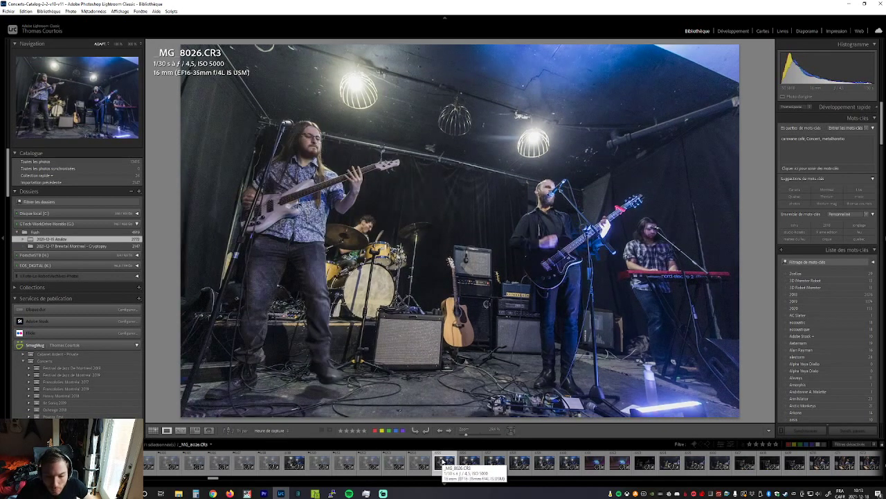
{"action": "key", "text": "x"}
{"action": "key", "text": "x"}
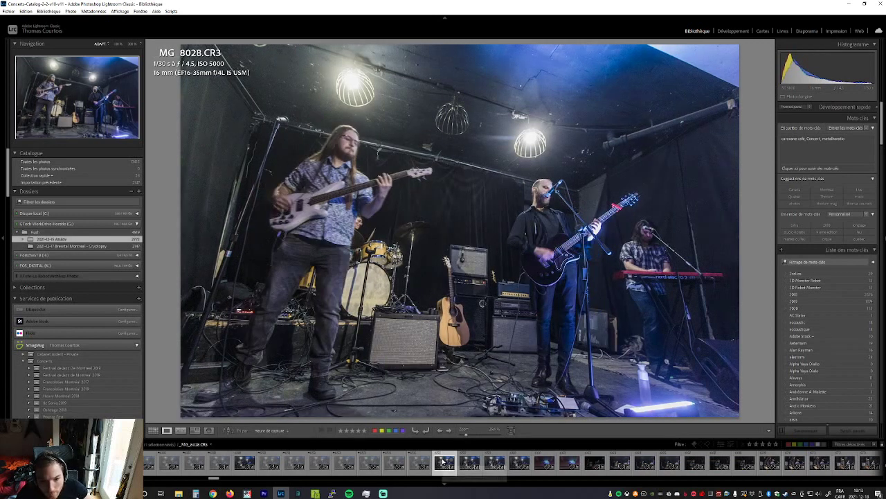
Flag the remaining full-band shots from _MG_8028 to _MG_8031 as rejected
{"action": "key", "text": "x"}
{"action": "key", "text": "x"}
{"action": "key", "text": "x"}
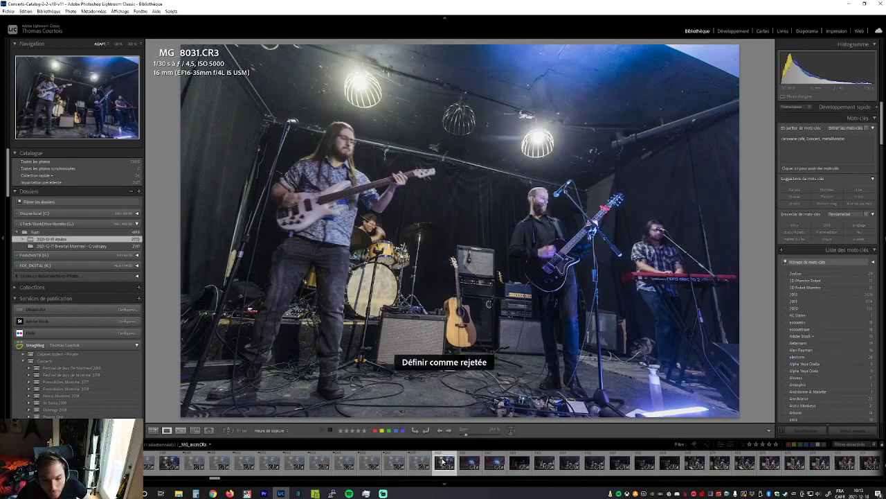
{"action": "key", "text": "x"}
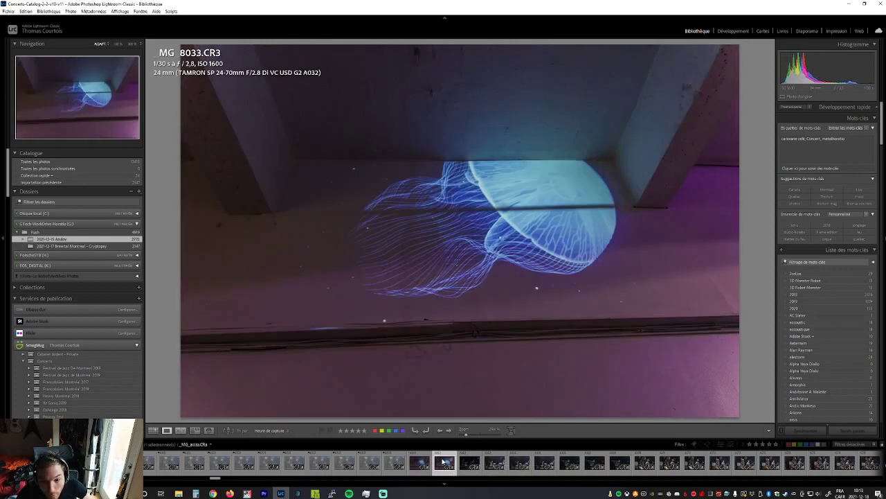
Compare the jellyfish projection shots _MG_8032 and _MG_8033 and flag _MG_8032 as rejected
{"action": "key", "text": "x"}
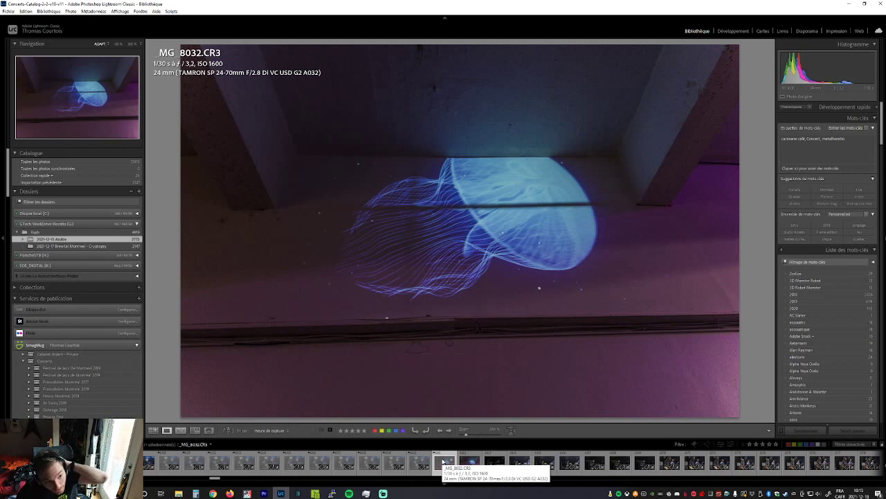
{"action": "key", "text": "Right"}
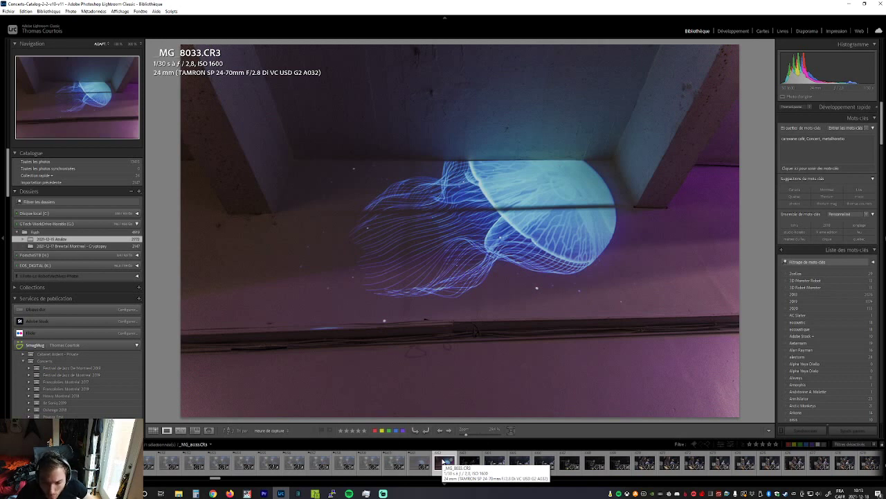
{"action": "key", "text": "Left"}
{"action": "key", "text": "Right"}
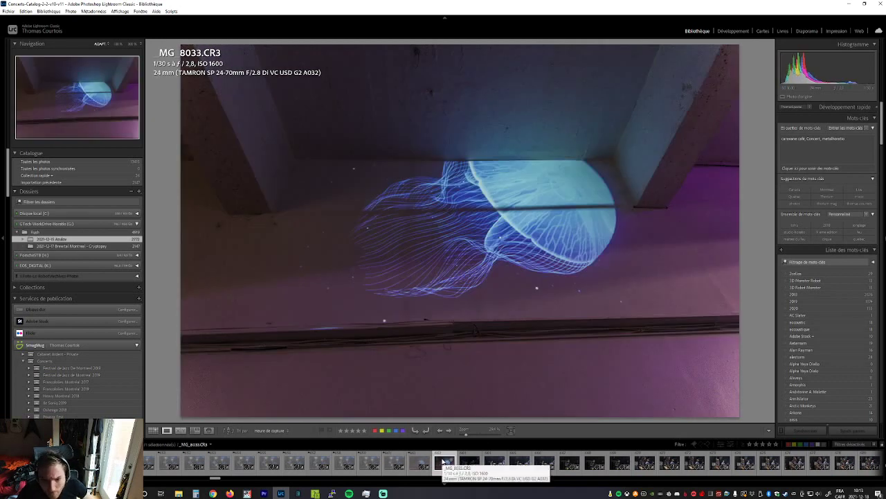
Compare the wide drummer shots up to _MG_8037 and flag the weaker duplicates as rejected
{"action": "key", "text": "Right"}
{"action": "key", "text": "x"}
{"action": "key", "text": "Right"}
{"action": "key", "text": "Right"}
{"action": "key", "text": "Left"}
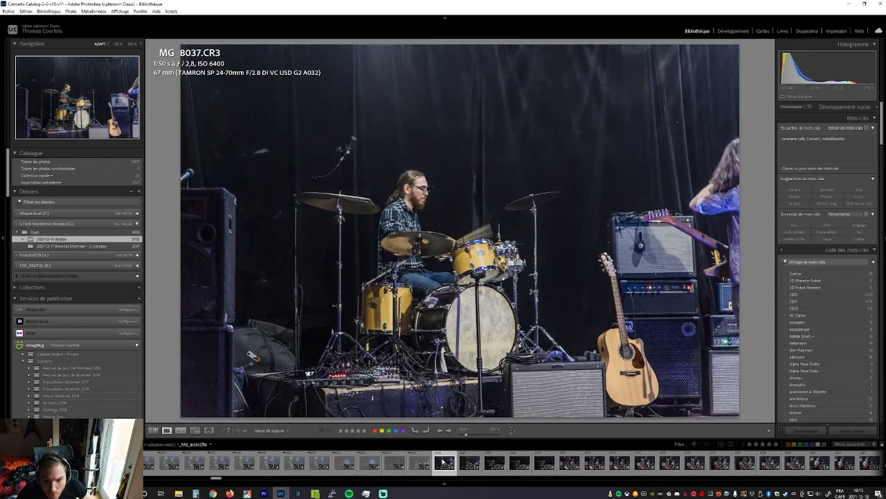
{"action": "key", "text": "Right"}
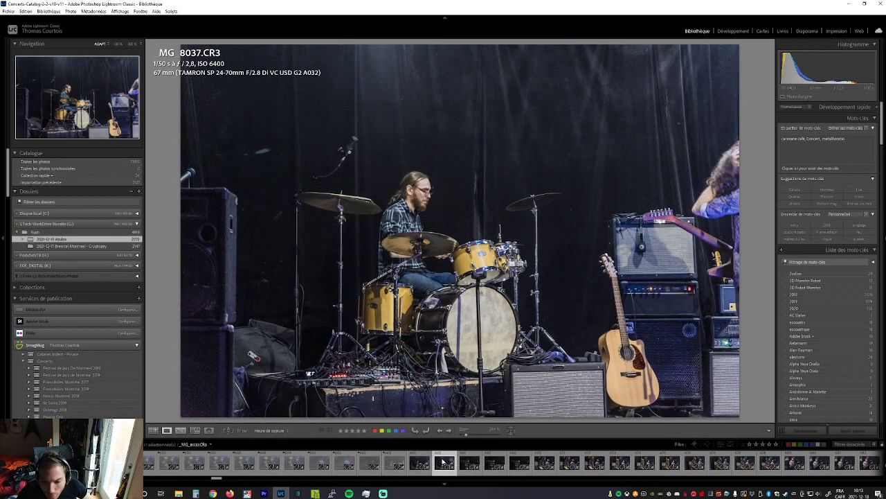
{"action": "key", "text": "x"}
{"action": "key", "text": "Right"}
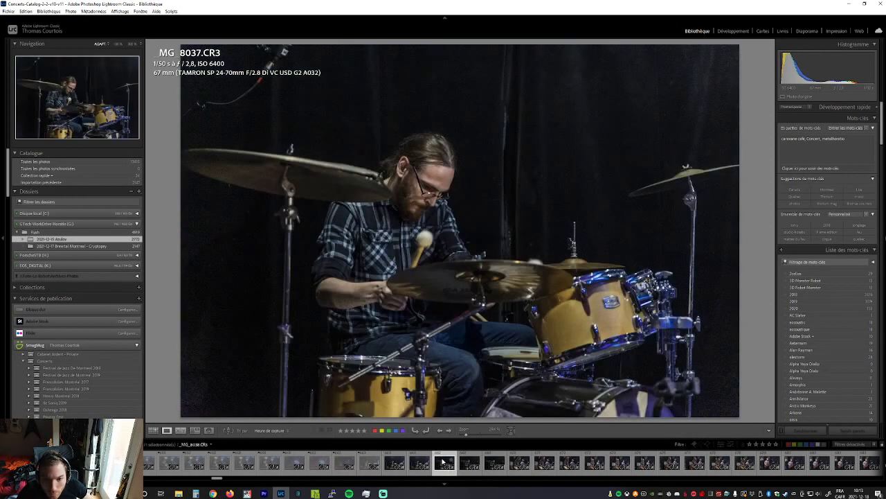
Flag the close-up drummer shots up to _MG_8040 as rejected, and return to the wide drummer shot for comparison
{"action": "key", "text": "Right"}
{"action": "key", "text": "x"}
{"action": "key", "text": "Right"}
{"action": "key", "text": "Left"}
{"action": "key", "text": "Left"}
{"action": "key", "text": "Left"}
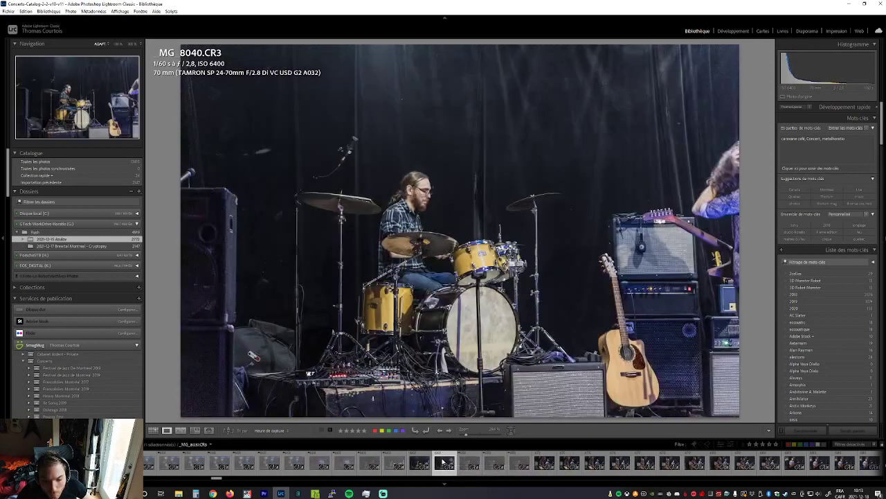
Recheck the close-up drummer shots and flag the guitarist-and-bassist shot _MG_8041 as rejected
{"action": "key", "text": "Right"}
{"action": "key", "text": "Right"}
{"action": "key", "text": "Right"}
{"action": "key", "text": "Right"}
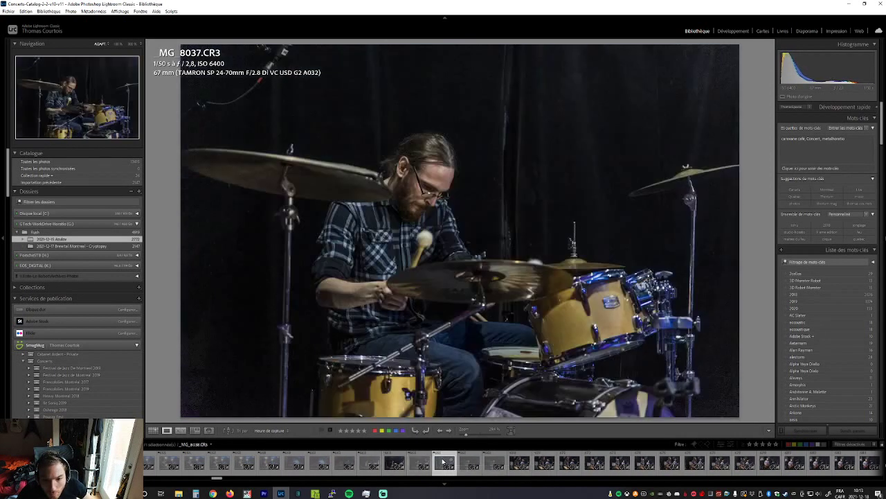
{"action": "key", "text": "Right"}
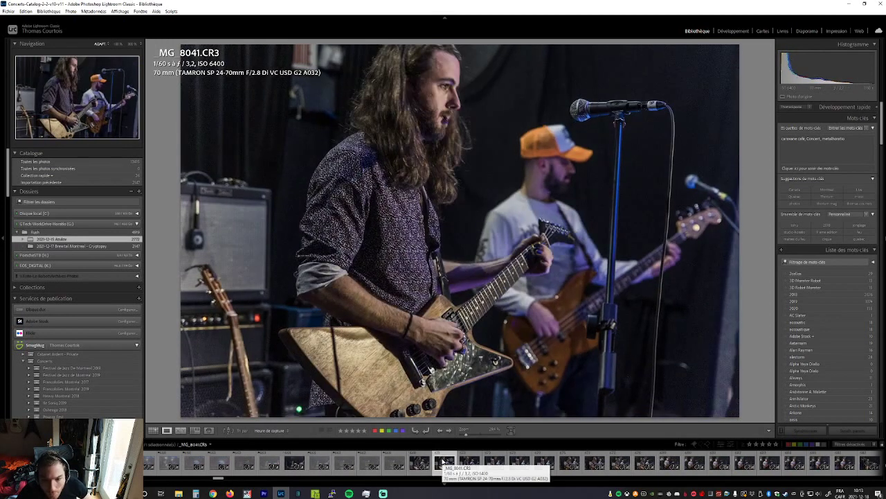
{"action": "key", "text": "Left"}
{"action": "key", "text": "x"}
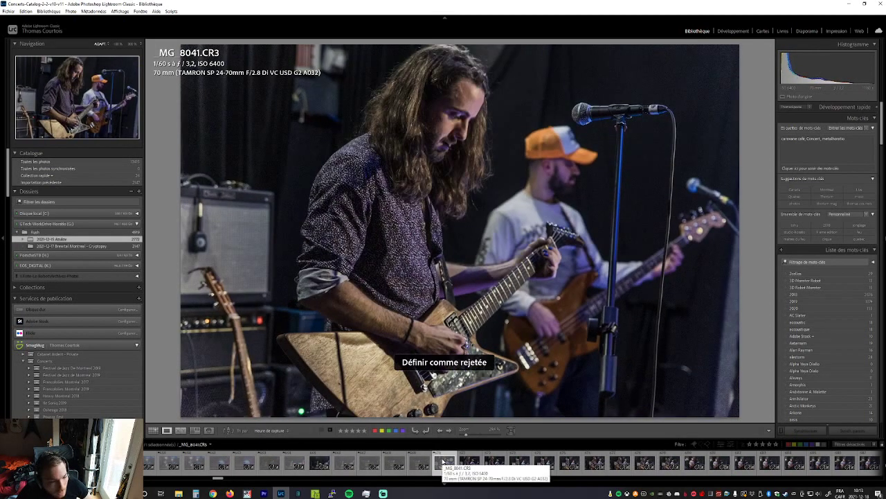
{"action": "key", "text": "alt+Tab"}
{"action": "key", "text": "alt+Tab"}
{"action": "key", "text": "alt+Tab"}
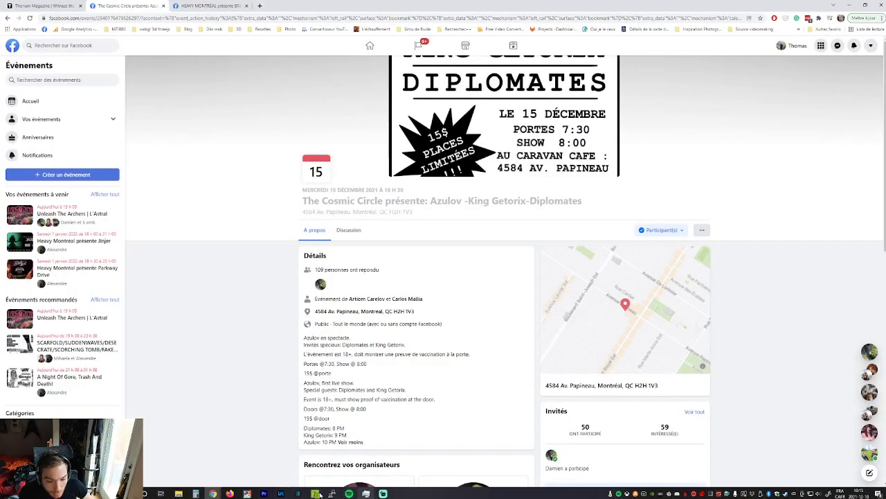
{"action": "left_click", "coordinate": [282, 493]}
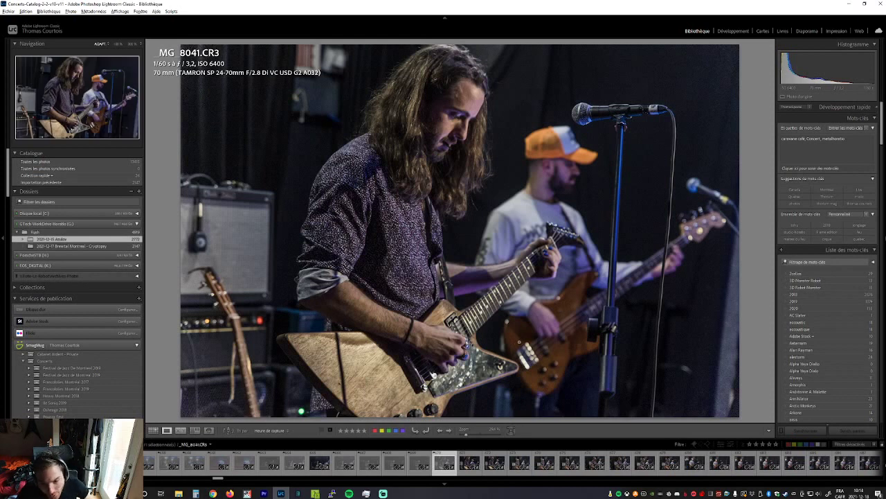
Compare the close guitarist-and-bassist shots from _MG_8041 to _MG_8043
{"action": "key", "text": "Right"}
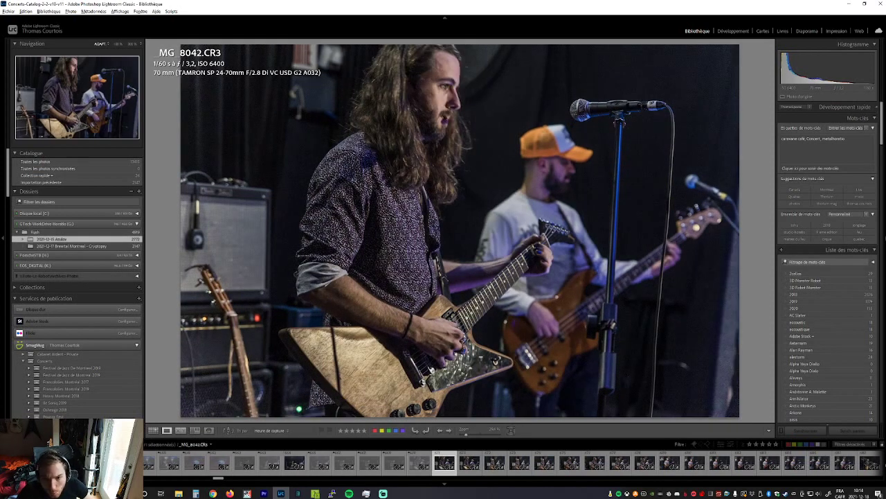
{"action": "key", "text": "Left"}
{"action": "key", "text": "Right"}
{"action": "key", "text": "Right"}
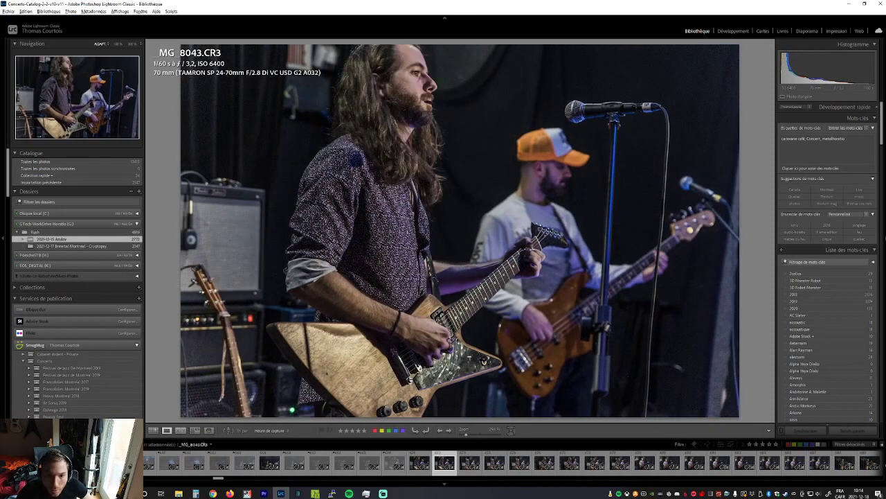
{"action": "key", "text": "Left"}
{"action": "key", "text": "Right"}
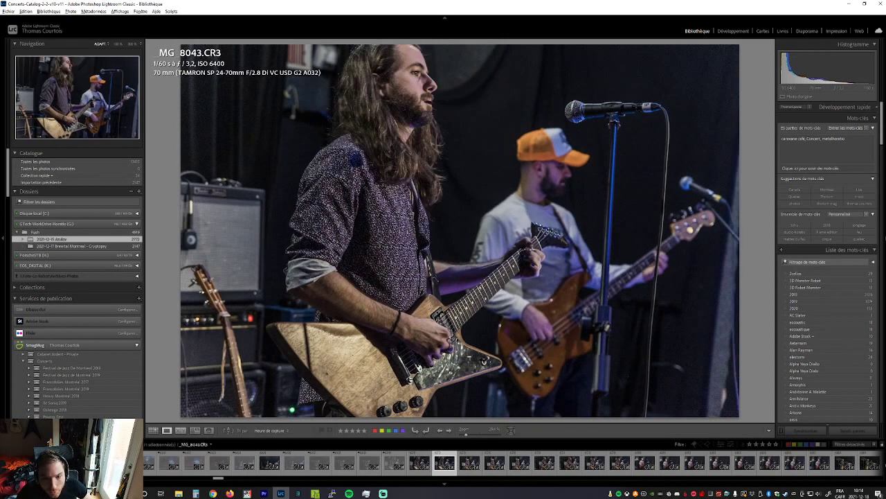
{"action": "key", "text": "Left"}
{"action": "key", "text": "Right"}
Review the wider guitarist-and-bassist shots and flag _MG_8045 and _MG_8046 as rejected
{"action": "key", "text": "Right"}
{"action": "key", "text": "Right"}
{"action": "key", "text": "Right"}
{"action": "key", "text": "Left"}
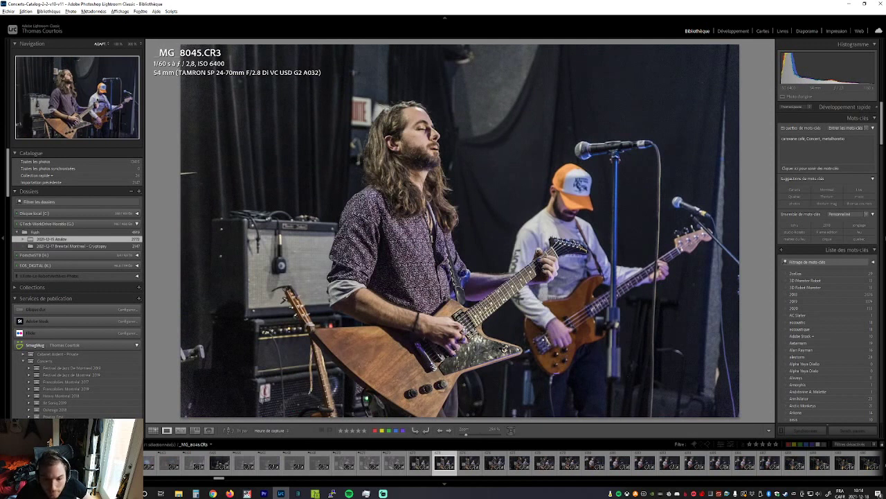
{"action": "key", "text": "x"}
{"action": "key", "text": "x"}
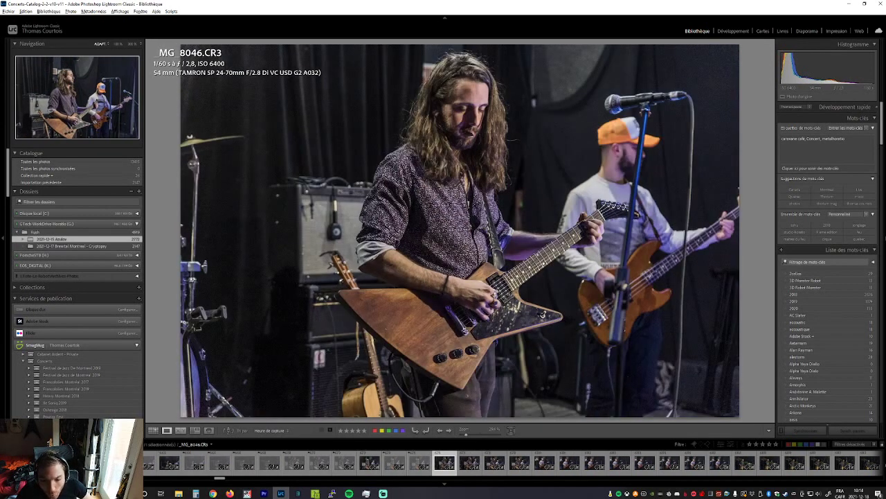
Compare the guitarist-and-bassist shots up to _MG_8049 and the bassist shots around _MG_8051
{"action": "key", "text": "Right"}
{"action": "key", "text": "Left"}
{"action": "key", "text": "Right"}
{"action": "key", "text": "Right"}
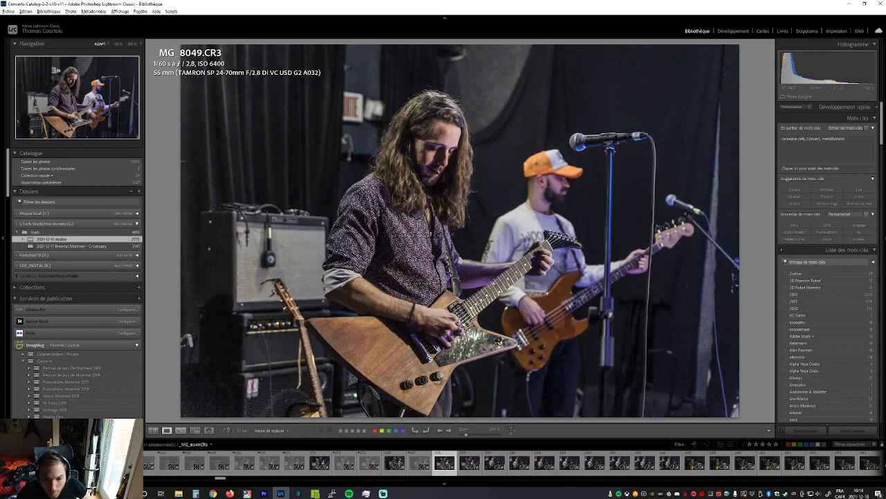
{"action": "key", "text": "Right"}
{"action": "key", "text": "Right"}
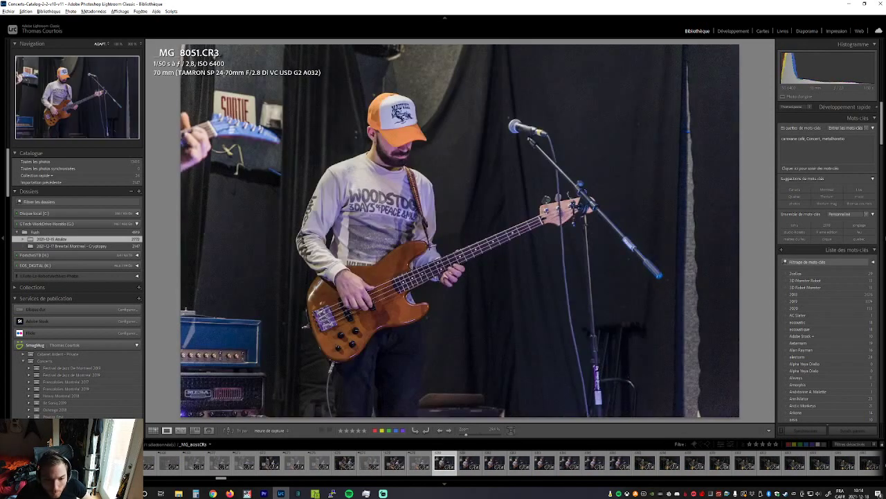
{"action": "key", "text": "Left"}
{"action": "key", "text": "Right"}
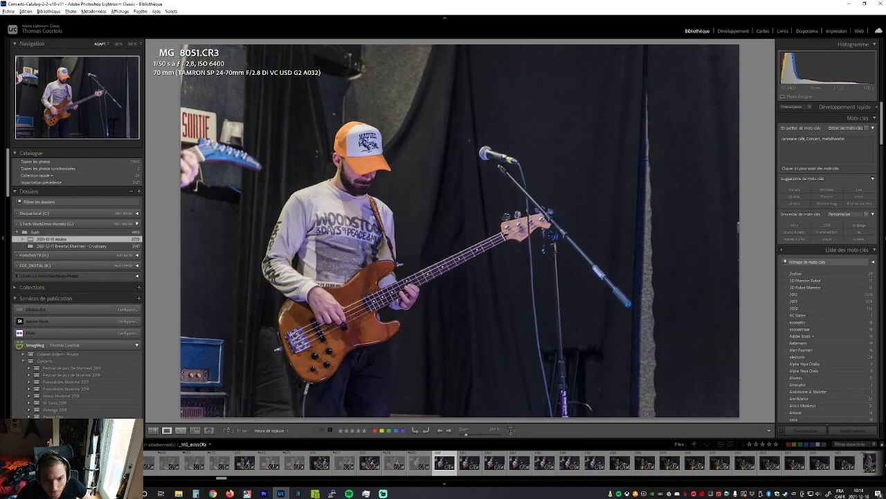
Flag the duplicate bassist shots up to _MG_8058 as rejected
{"action": "key", "text": "Right"}
{"action": "key", "text": "x"}
{"action": "key", "text": "Right"}
{"action": "key", "text": "x"}
{"action": "key", "text": "Right"}
{"action": "key", "text": "x"}
{"action": "key", "text": "Right"}
{"action": "key", "text": "Right"}
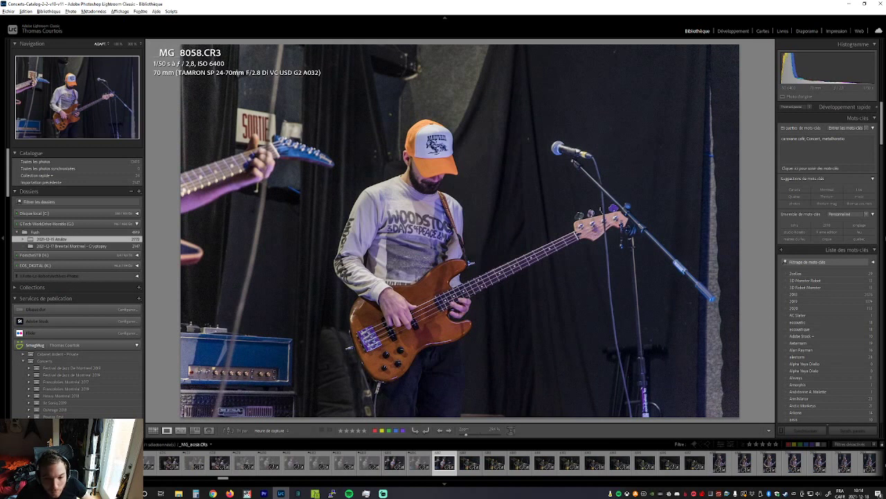
{"action": "key", "text": "x"}
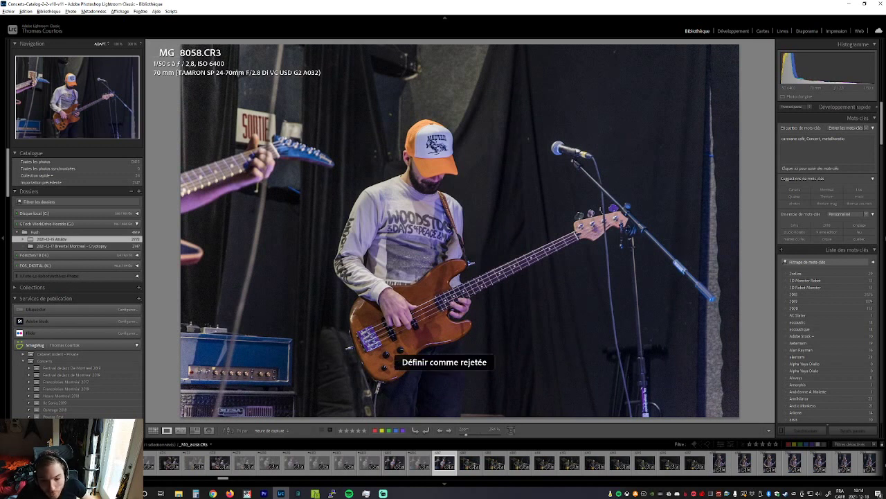
Compare the drummer shots _MG_8059 and _MG_8060 and flag _MG_8059 as rejected
{"action": "key", "text": "Right"}
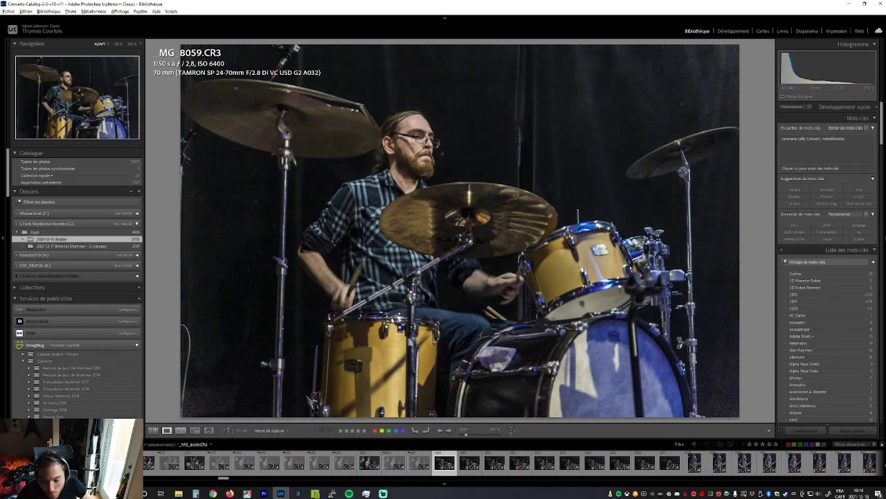
{"action": "key", "text": "Right"}
{"action": "key", "text": "Left"}
{"action": "key", "text": "x"}
{"action": "key", "text": "Right"}
Compare the close-up drummer shots from _MG_8060 to _MG_8066
{"action": "key", "text": "Right"}
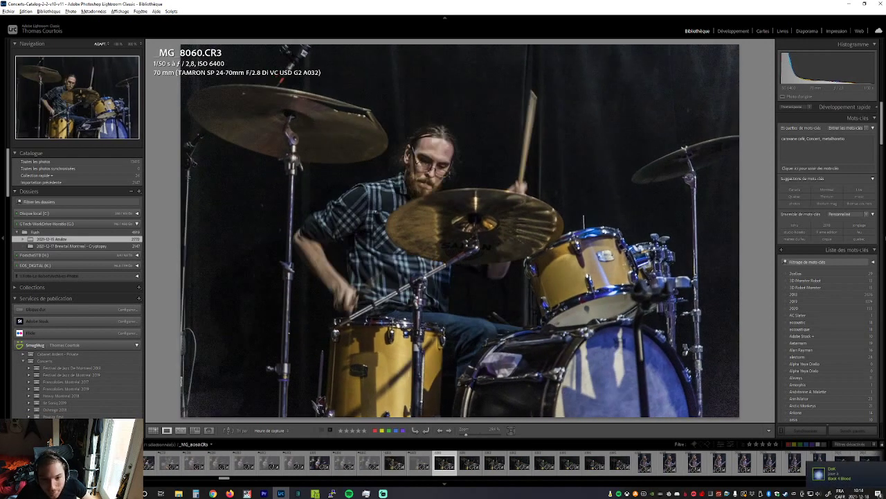
{"action": "key", "text": "Right"}
{"action": "key", "text": "Right"}
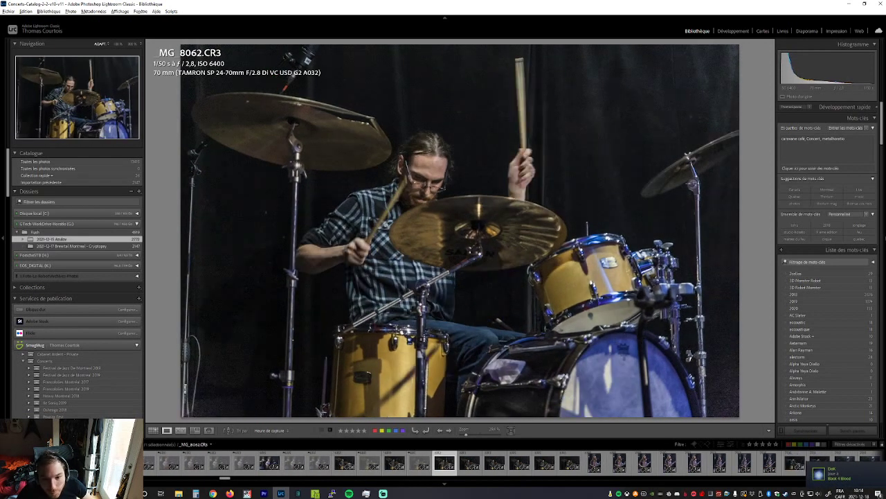
{"action": "key", "text": "Right"}
{"action": "key", "text": "Right"}
{"action": "key", "text": "Right"}
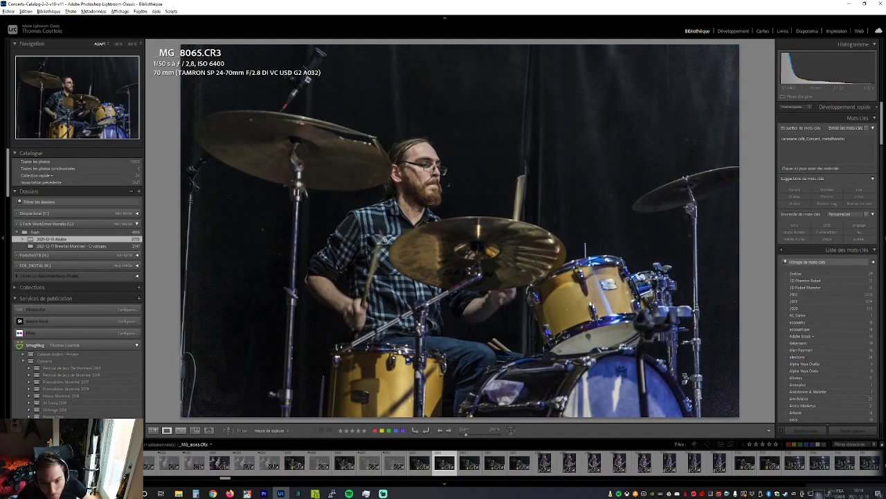
{"action": "key", "text": "Left"}
{"action": "key", "text": "Right"}
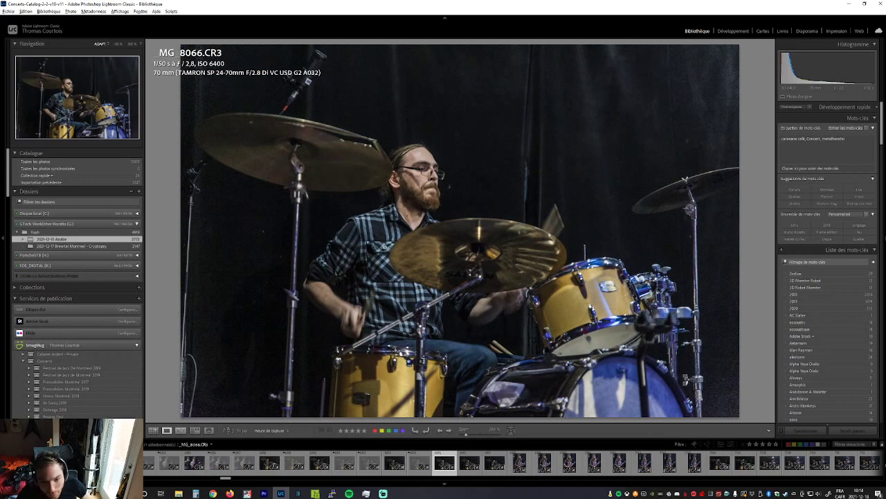
Flag the drummer shots _MG_8067 and _MG_8068 as rejected
{"action": "key", "text": "Right"}
{"action": "key", "text": "x"}
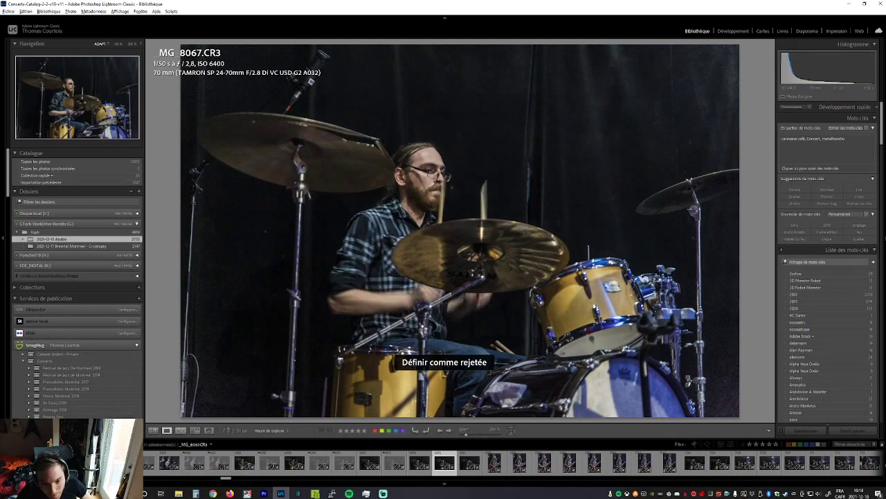
{"action": "key", "text": "Right"}
{"action": "key", "text": "x"}
{"action": "key", "text": "Right"}
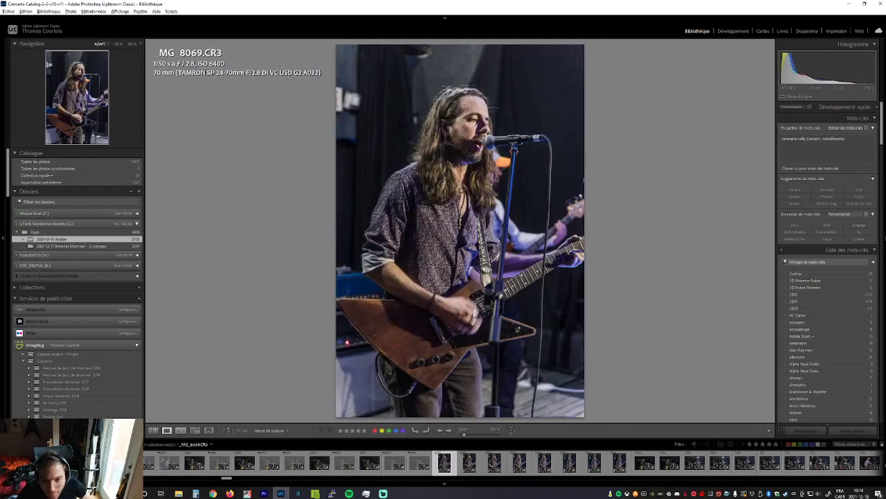
Compare the vertical guitarist shots from _MG_8069 to _MG_8073, and flag _MG_8070 and _MG_8073 as rejected
{"action": "key", "text": "Left"}
{"action": "key", "text": "Right"}
{"action": "key", "text": "x"}
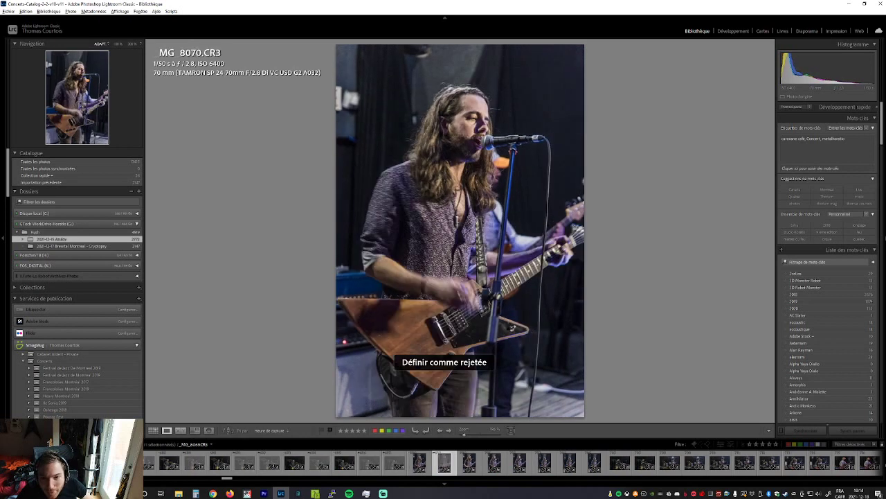
{"action": "key", "text": "Right"}
{"action": "key", "text": "Right"}
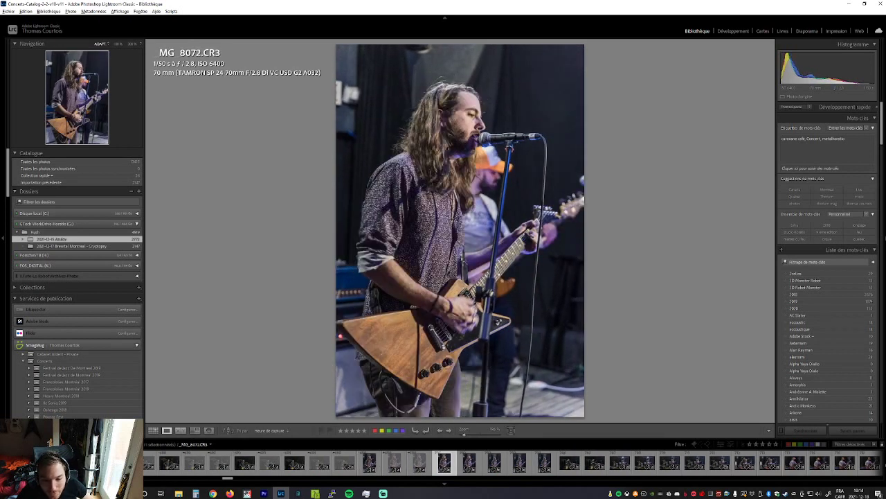
{"action": "key", "text": "Right"}
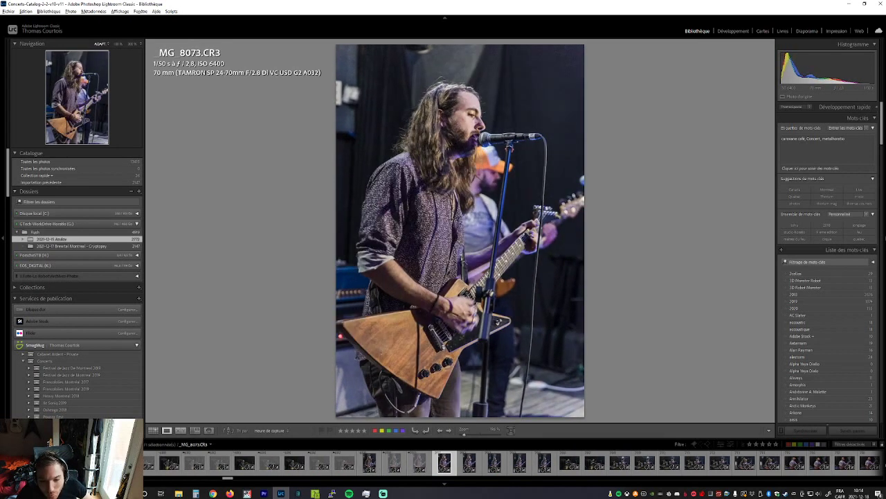
{"action": "key", "text": "Right"}
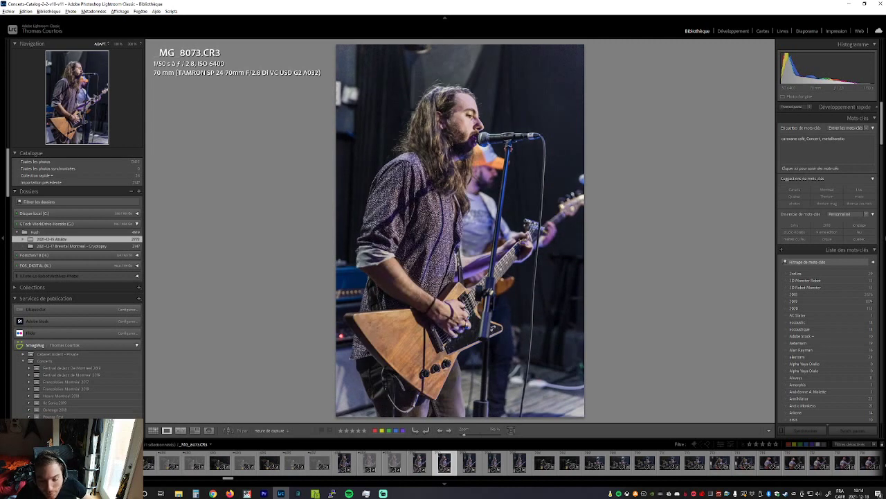
{"action": "key", "text": "x"}
{"action": "key", "text": "Left"}
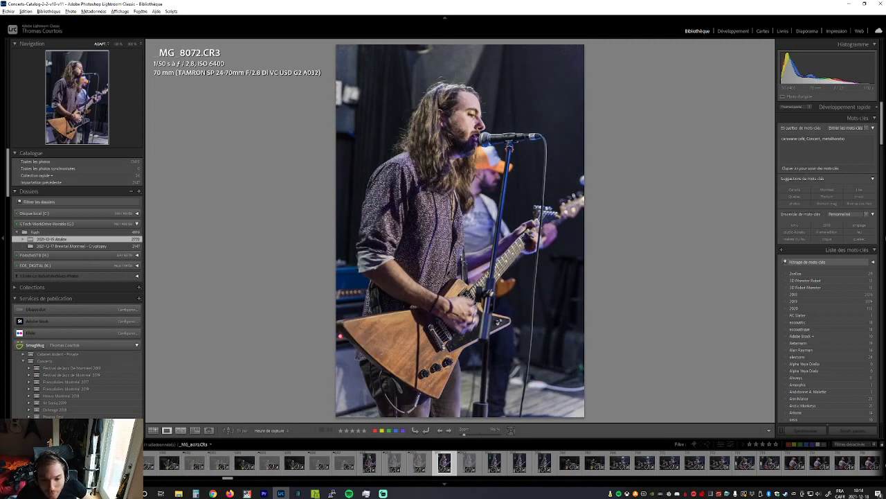
Compare the vertical guitarist shots from _MG_8074 to _MG_8076 and flag _MG_8074 as rejected
{"action": "key", "text": "Right"}
{"action": "key", "text": "Right"}
{"action": "key", "text": "Right"}
{"action": "key", "text": "Right"}
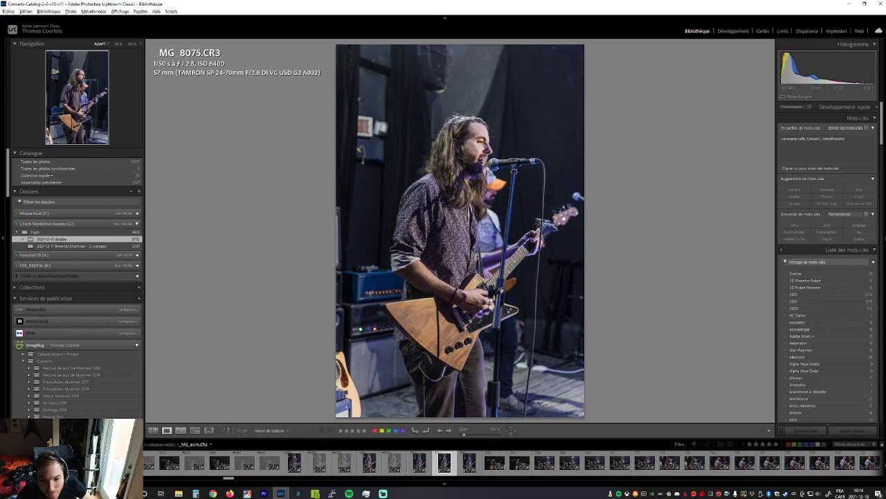
{"action": "key", "text": "Left"}
{"action": "key", "text": "Left"}
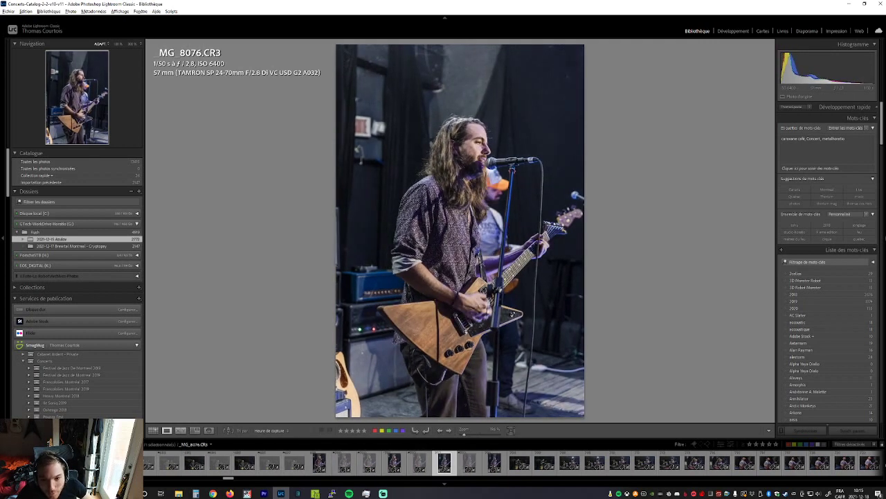
{"action": "key", "text": "Right"}
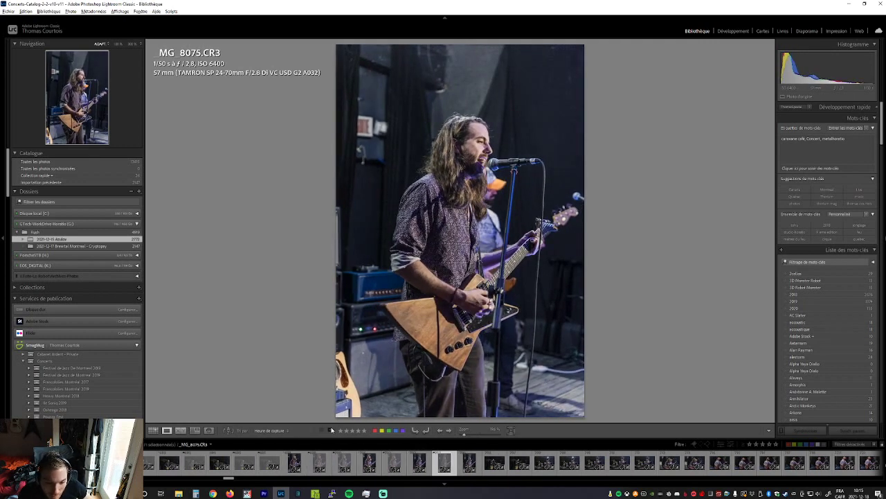
{"action": "key", "text": "Left"}
{"action": "key", "text": "Right"}
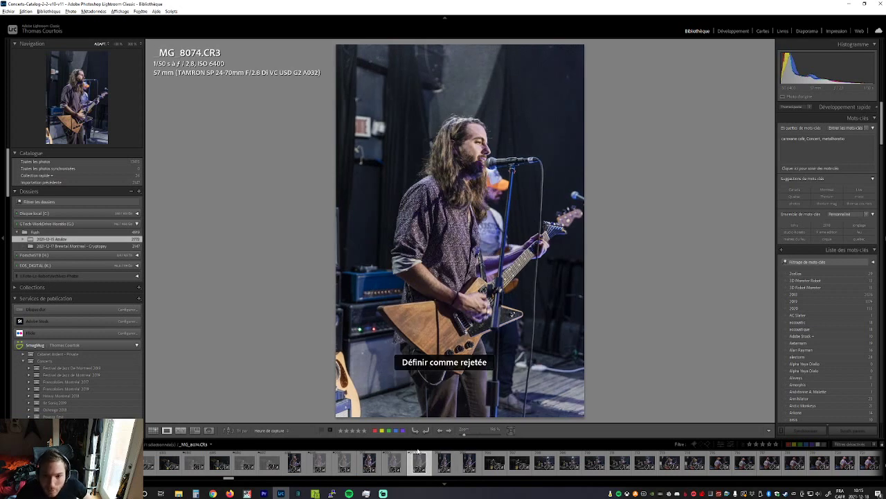
Compare the vertical guitarist shots _MG_8075 and _MG_8076, and flag _MG_8076 as rejected
{"action": "key", "text": "x"}
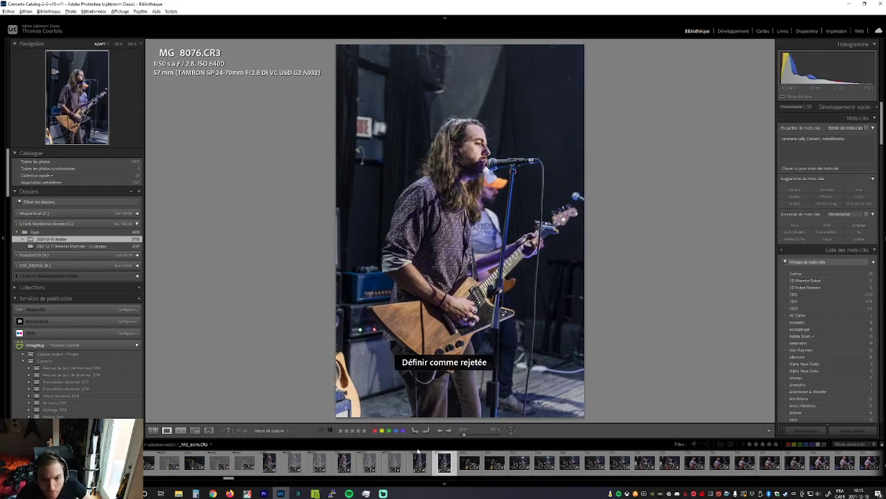
{"action": "key", "text": "Left"}
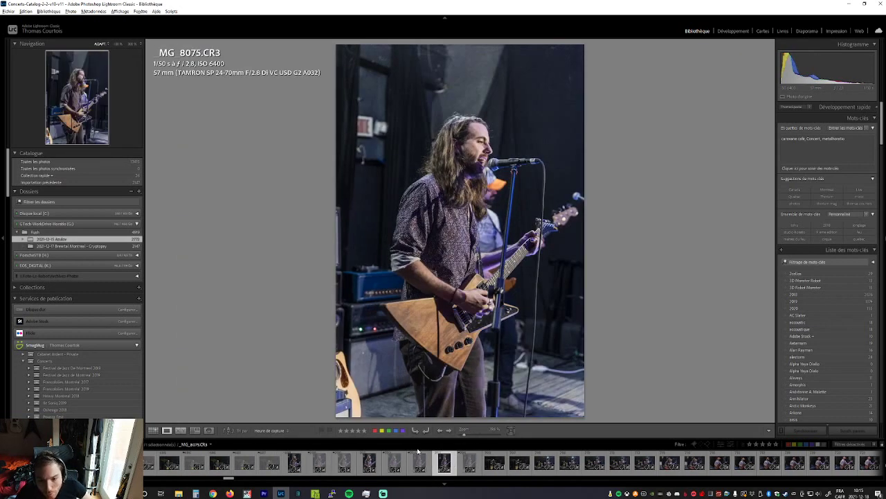
{"action": "key", "text": "Right"}
{"action": "key", "text": "Right"}
{"action": "key", "text": "Right"}
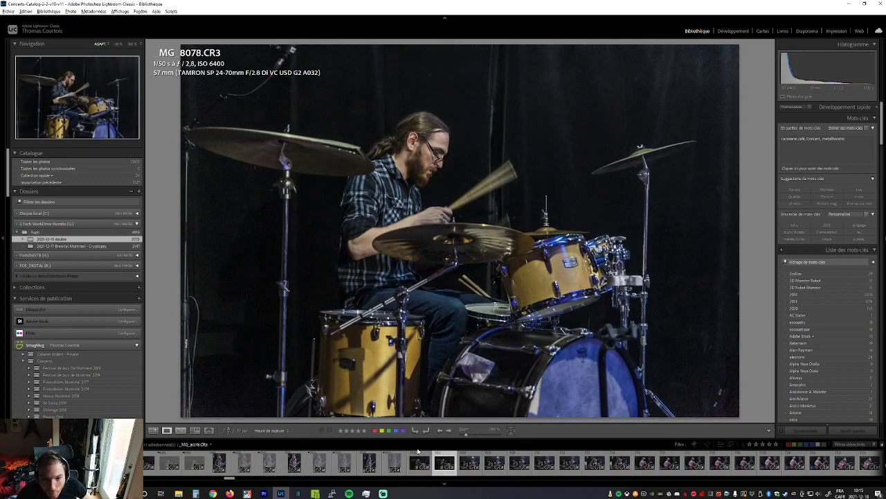
Compare the drummer shots _MG_8077 and _MG_8078, and flag _MG_8077 as rejected
{"action": "key", "text": "Left"}
{"action": "key", "text": "Right"}
{"action": "key", "text": "Right"}
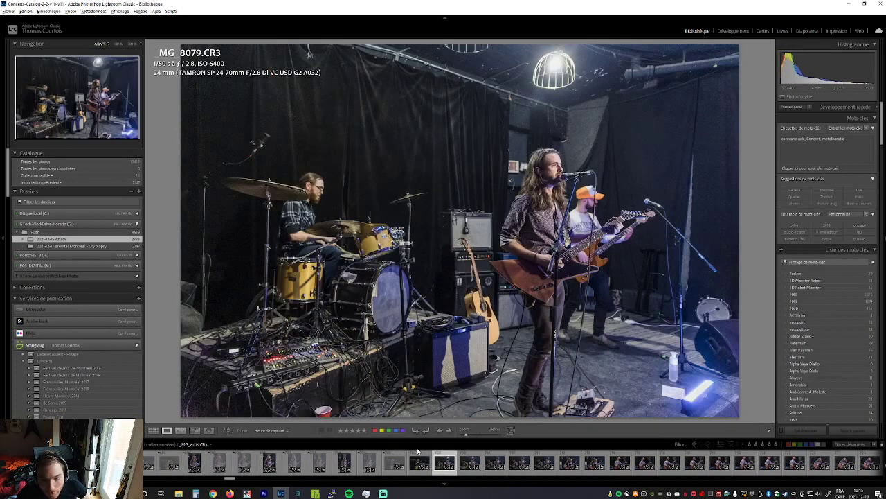
Compare the wide stage shots from _MG_8079 to _MG_8081, and flag _MG_8079 and _MG_8080 as rejected
{"action": "key", "text": "Right"}
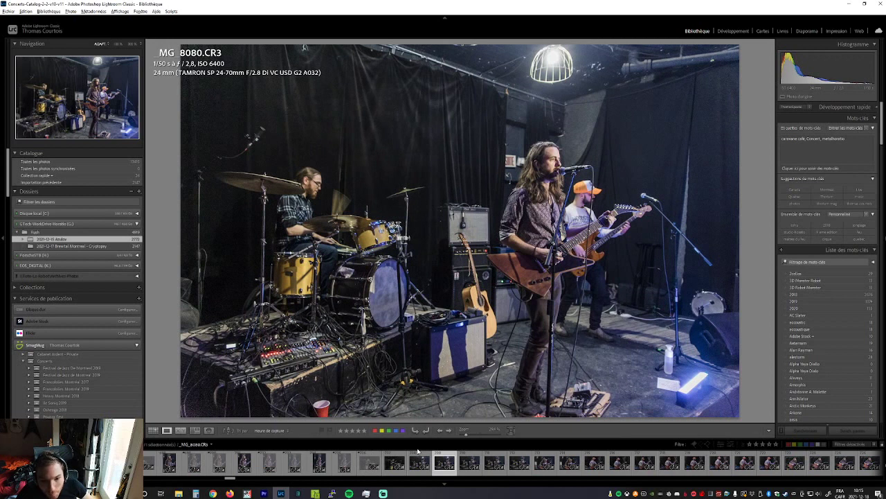
{"action": "key", "text": "Left"}
{"action": "key", "text": "Right"}
{"action": "key", "text": "Left"}
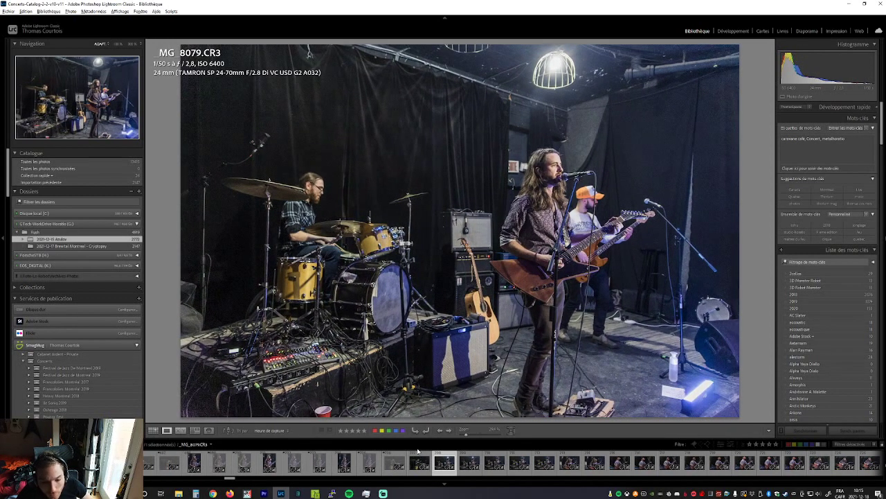
{"action": "key", "text": "Right"}
{"action": "key", "text": "Right"}
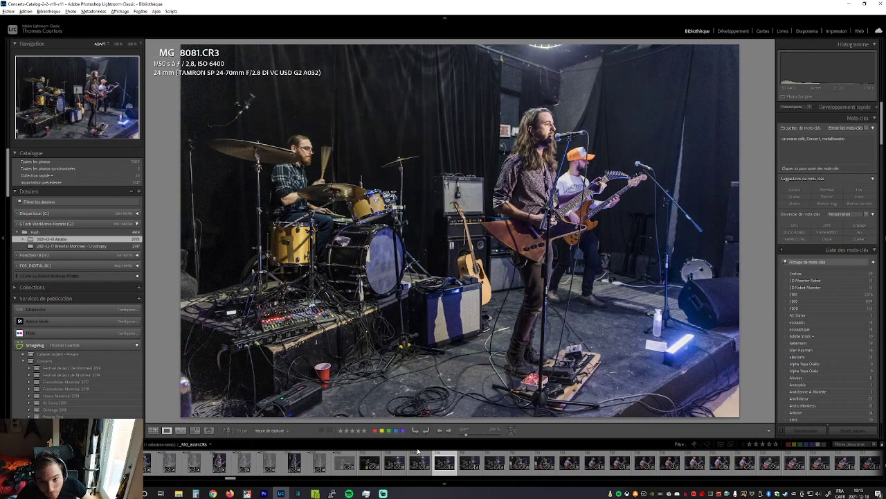
{"action": "key", "text": "Left"}
{"action": "key", "text": "Left"}
{"action": "key", "text": "x"}
{"action": "key", "text": "Right"}
{"action": "key", "text": "x"}
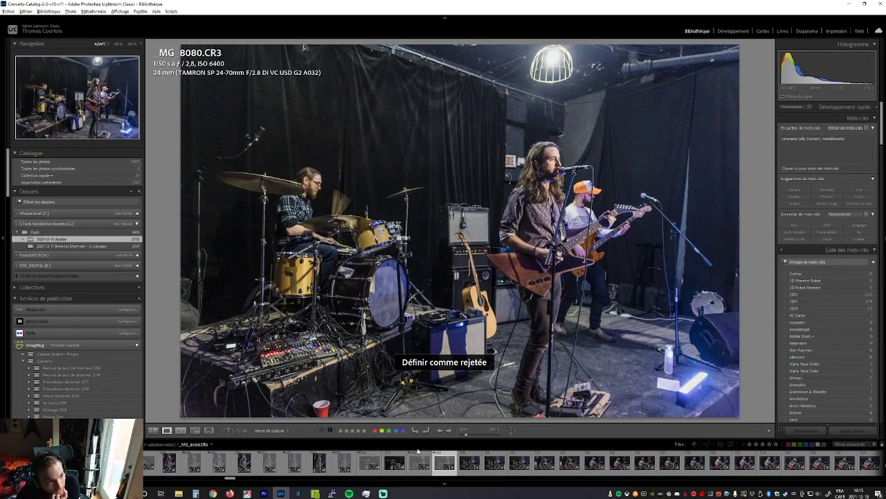
Review the shots from _MG_8081 to _MG_8085, and flag _MG_8082, _MG_8083 and _MG_8084 as rejected
{"action": "key", "text": "Right"}
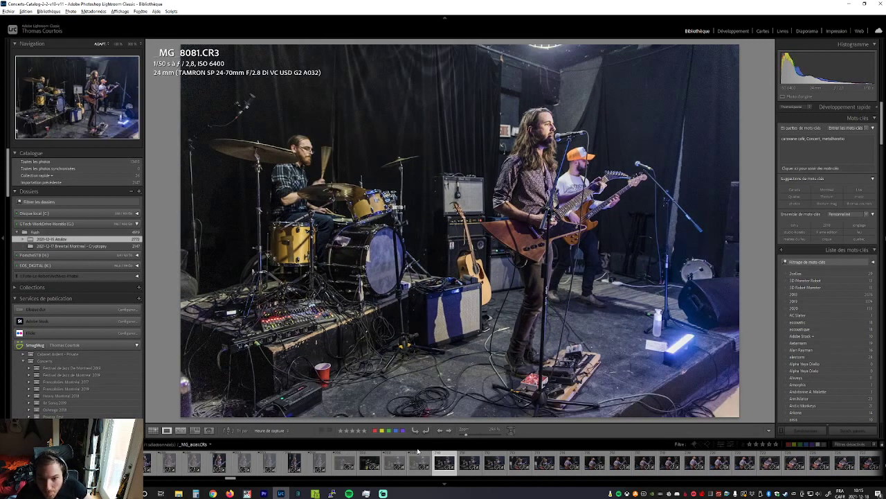
{"action": "key", "text": "Right"}
{"action": "key", "text": "Right"}
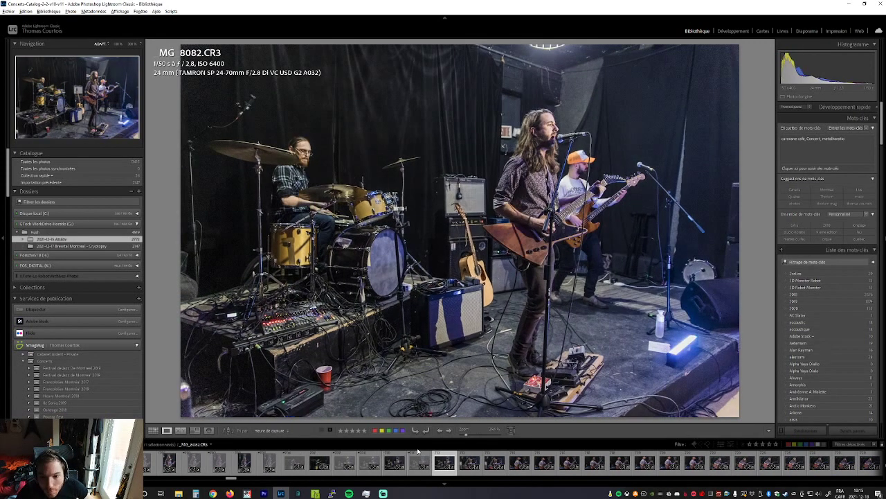
{"action": "key", "text": "Right"}
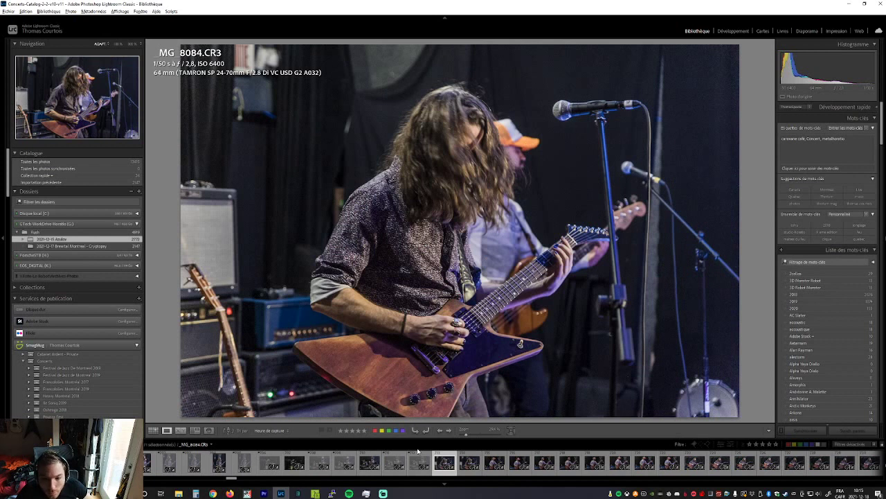
{"action": "key", "text": "Left"}
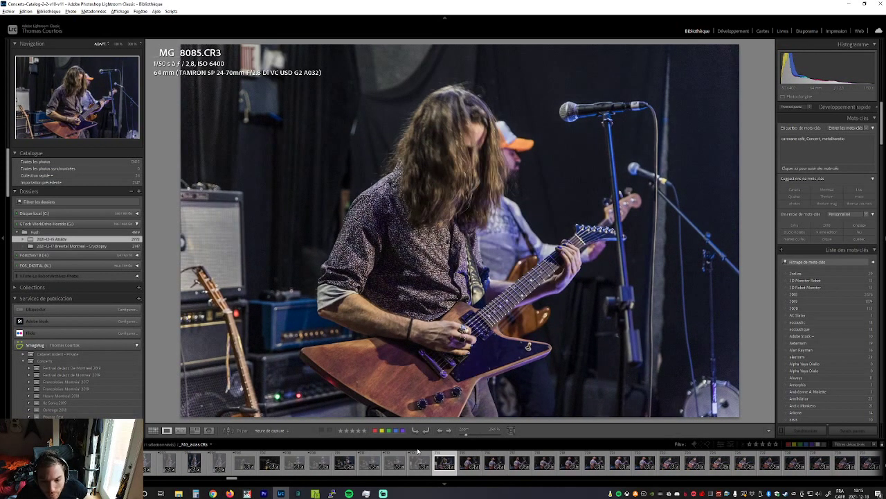
{"action": "key", "text": "Right"}
Flag the bassist shots from _MG_8086 to _MG_8090 as rejected
{"action": "key", "text": "x"}
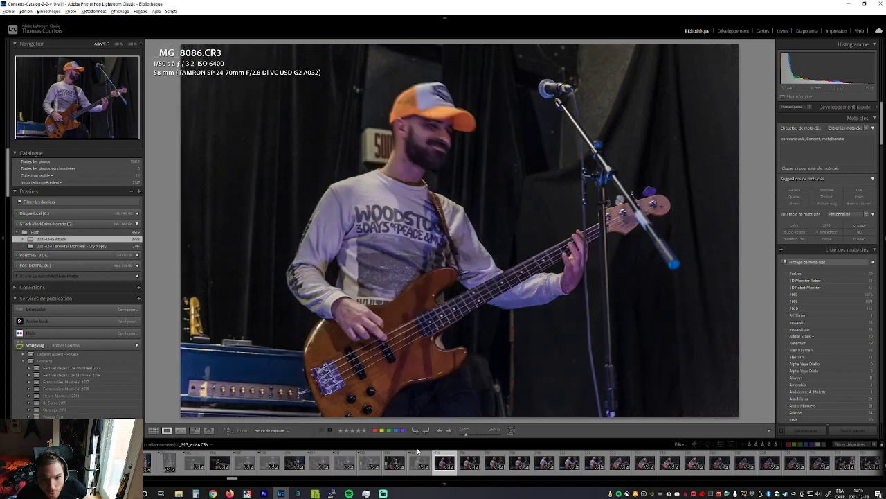
{"action": "key", "text": "x"}
{"action": "key", "text": "Right"}
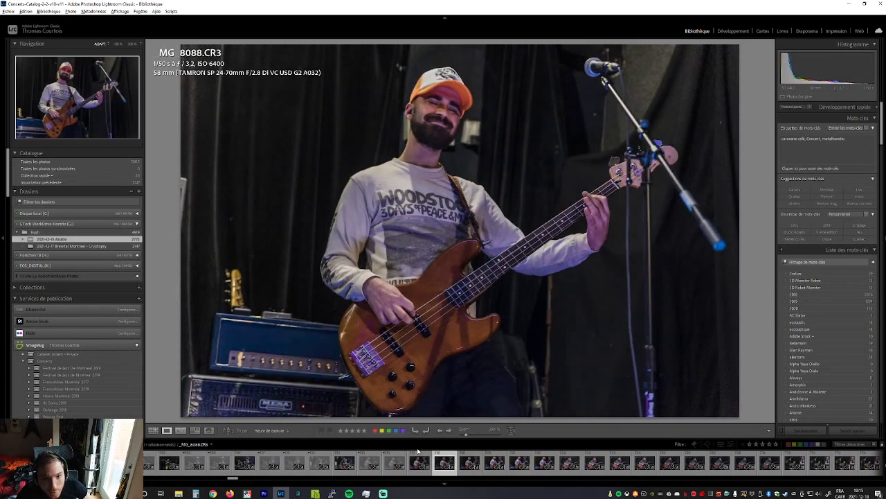
{"action": "key", "text": "Right"}
{"action": "key", "text": "Left"}
{"action": "key", "text": "x"}
{"action": "key", "text": "x"}
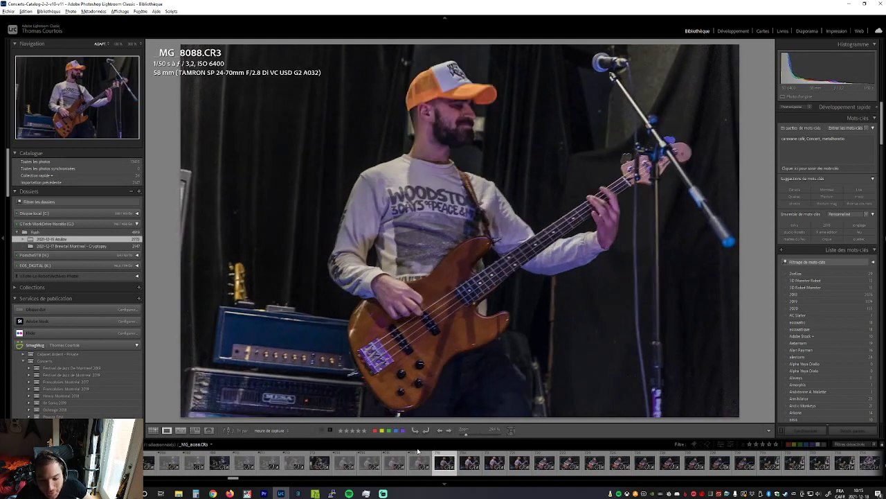
Compare the rejected bassist shots from _MG_8088 to _MG_8090 with _MG_8091
{"action": "key", "text": "Left"}
{"action": "key", "text": "Left"}
{"action": "key", "text": "Left"}
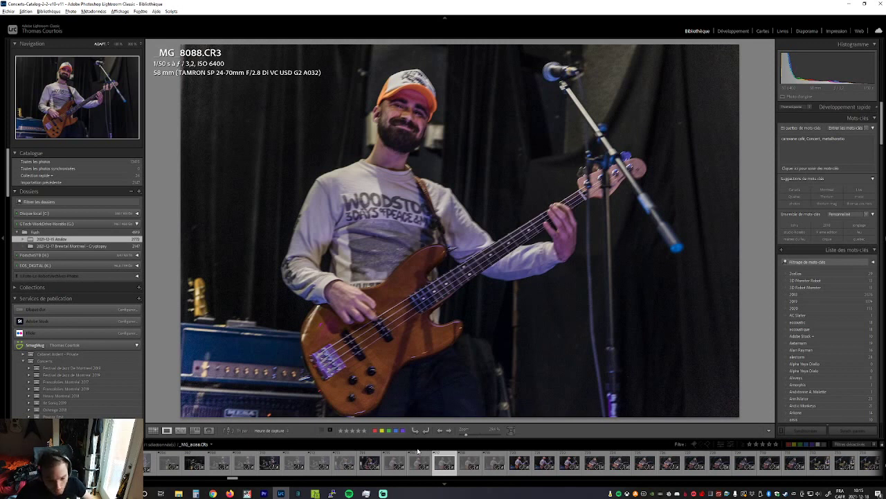
{"action": "key", "text": "Right"}
{"action": "key", "text": "Right"}
{"action": "key", "text": "Right"}
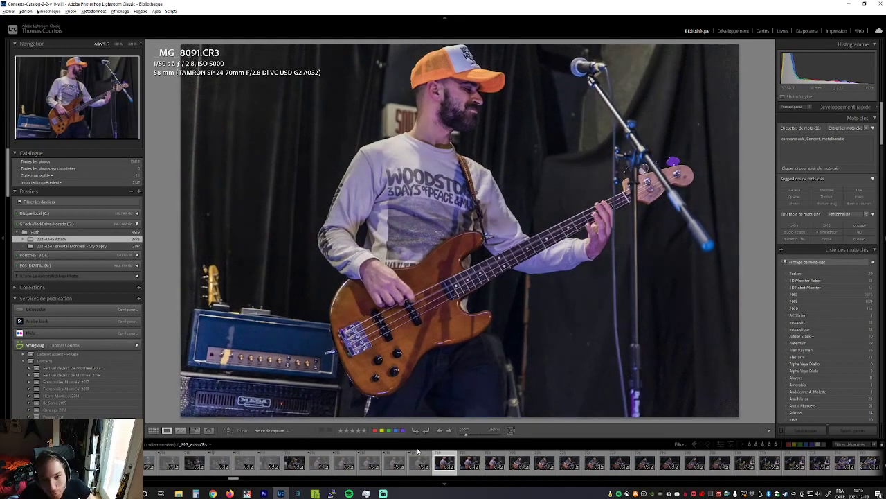
Flag the shots from _MG_8092 to _MG_8095 as rejected
{"action": "key", "text": "Right"}
{"action": "key", "text": "x"}
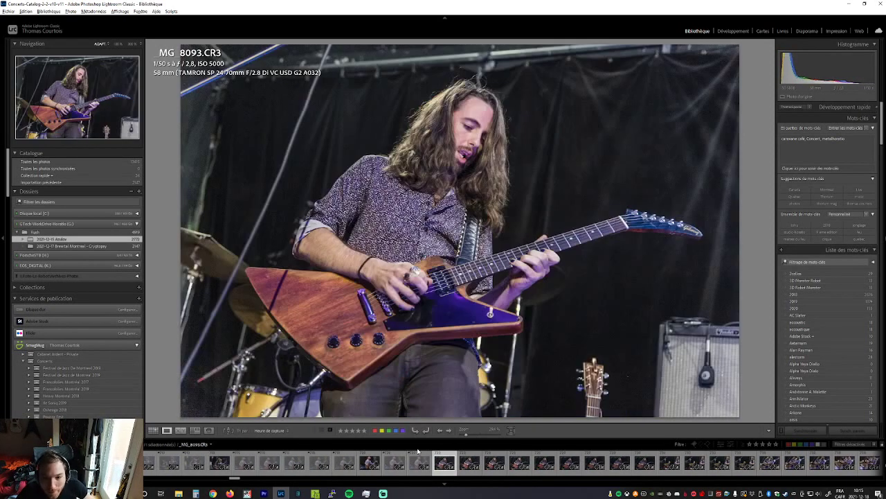
{"action": "key", "text": "x"}
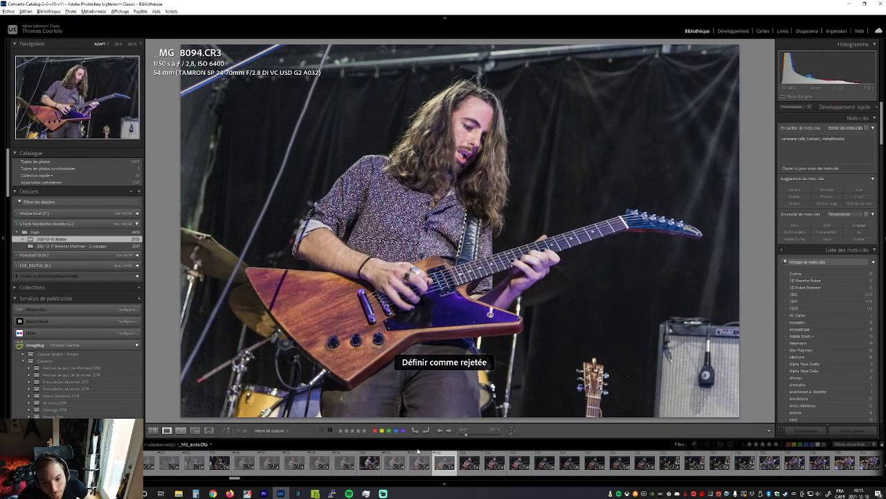
{"action": "key", "text": "Left"}
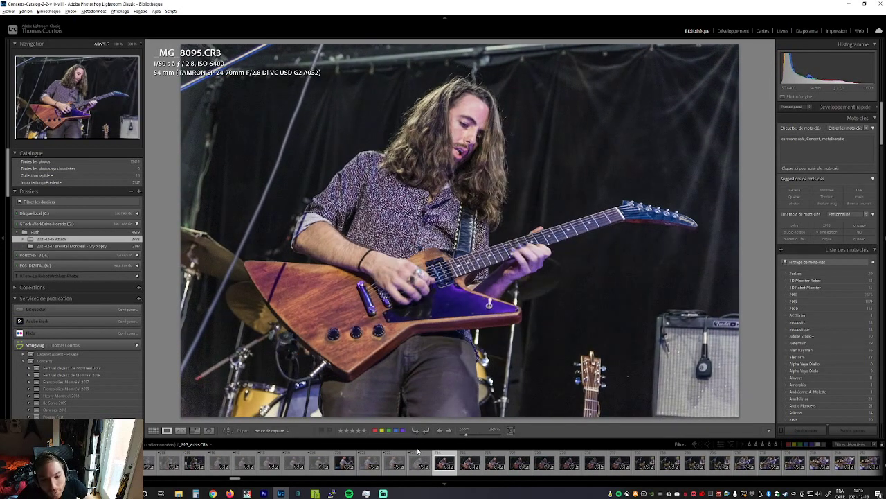
{"action": "key", "text": "Right"}
{"action": "key", "text": "x"}
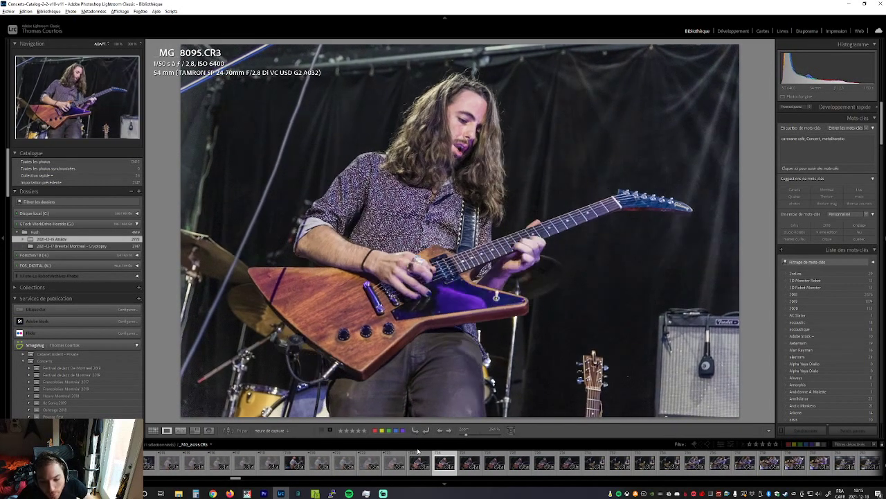
Compare the guitarist shots from _MG_8096 to _MG_8098, and flag _MG_8096 as rejected
{"action": "key", "text": "Left"}
{"action": "key", "text": "Right"}
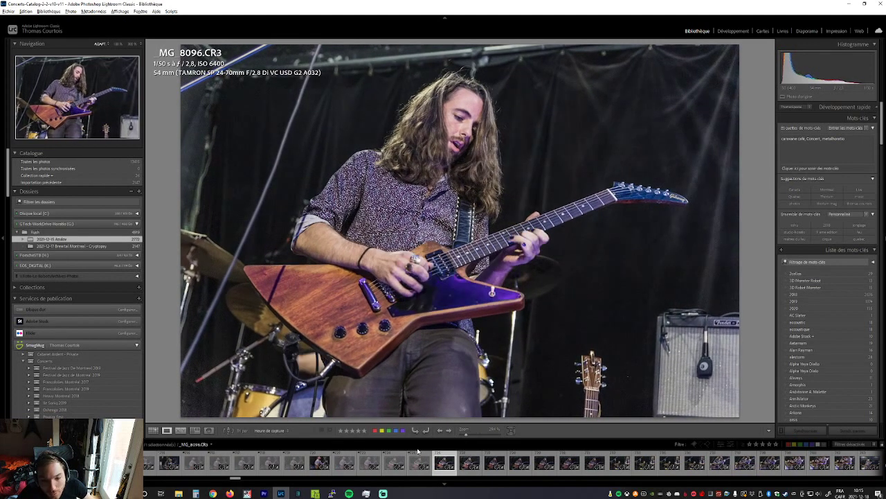
{"action": "key", "text": "Left"}
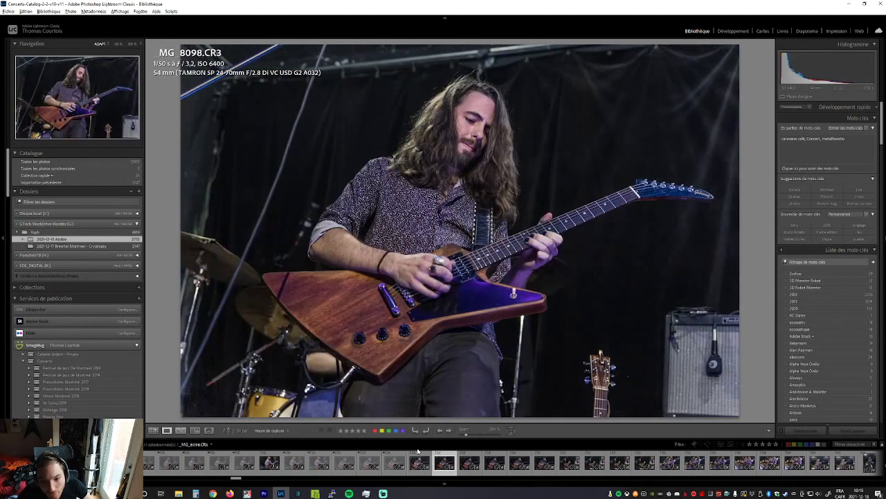
{"action": "key", "text": "Left"}
{"action": "key", "text": "Right"}
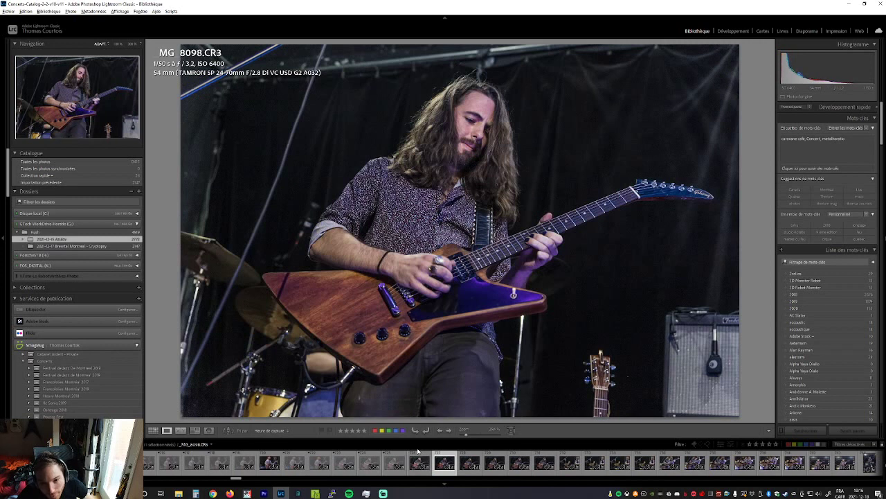
{"action": "key", "text": "Left"}
{"action": "key", "text": "x"}
{"action": "key", "text": "Right"}
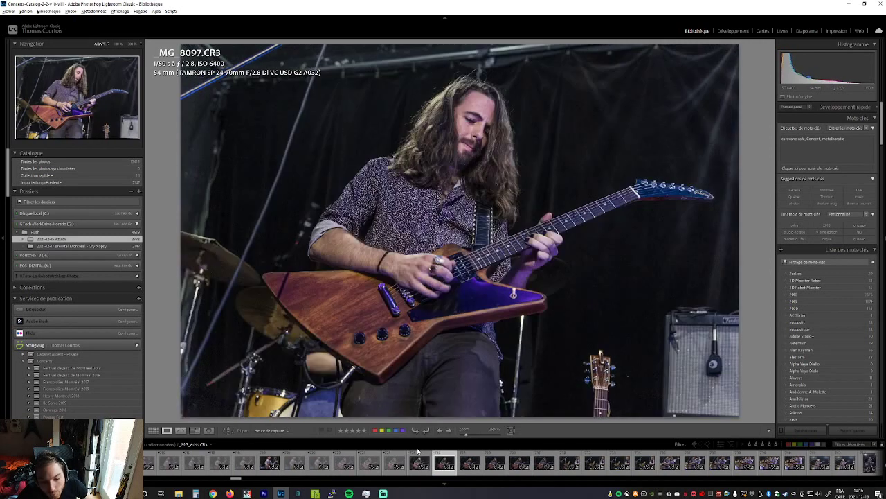
Compare the guitarist shots from _MG_8098 to _MG_8101, and flag _MG_8099 and _MG_8100 as rejected
{"action": "key", "text": "Right"}
{"action": "key", "text": "Left"}
{"action": "key", "text": "Right"}
{"action": "key", "text": "x"}
{"action": "key", "text": "Right"}
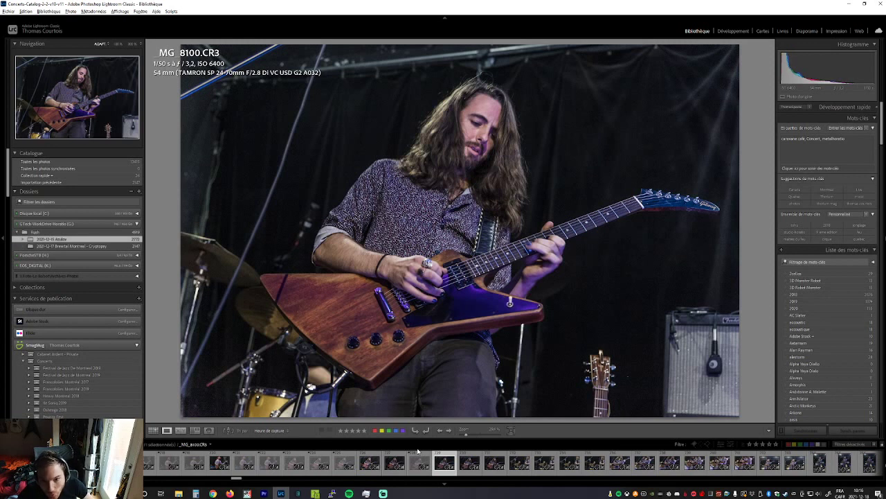
{"action": "key", "text": "Right"}
{"action": "key", "text": "Left"}
{"action": "key", "text": "x"}
{"action": "key", "text": "Right"}
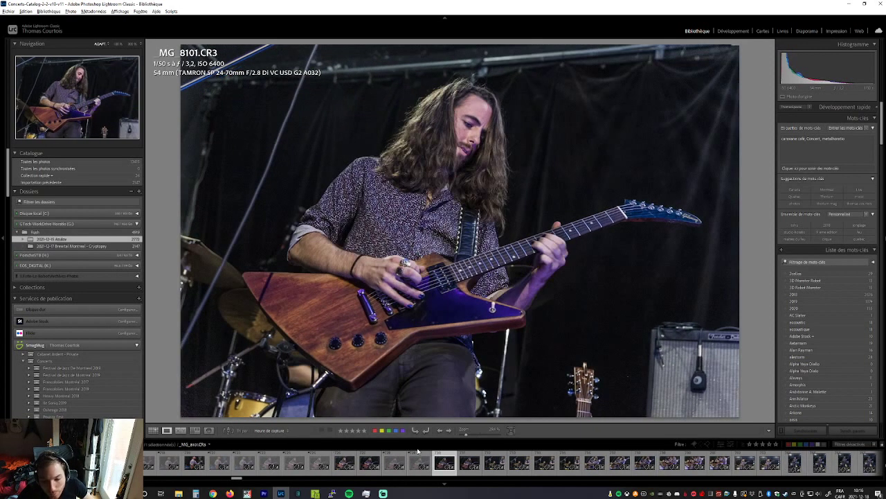
Compare the guitarist shots _MG_8097 and _MG_8098 for pose and expression
{"action": "key", "text": "Left"}
{"action": "key", "text": "Left"}
{"action": "key", "text": "Left"}
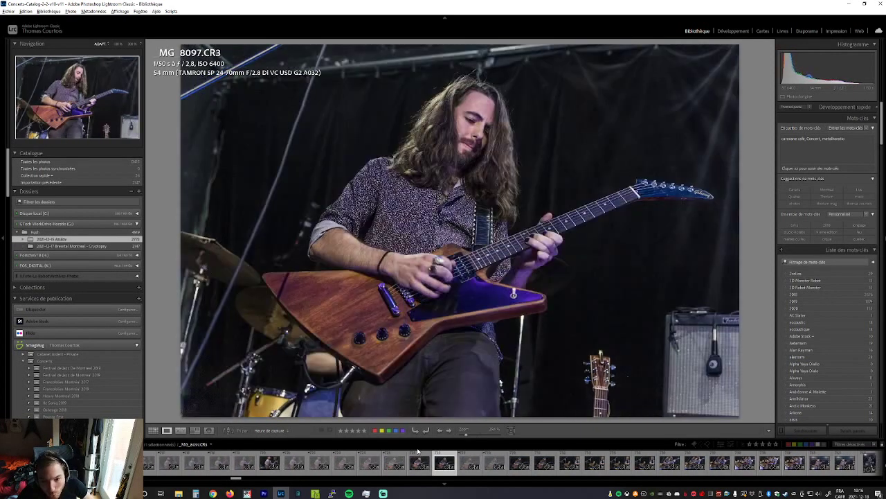
{"action": "key", "text": "Left"}
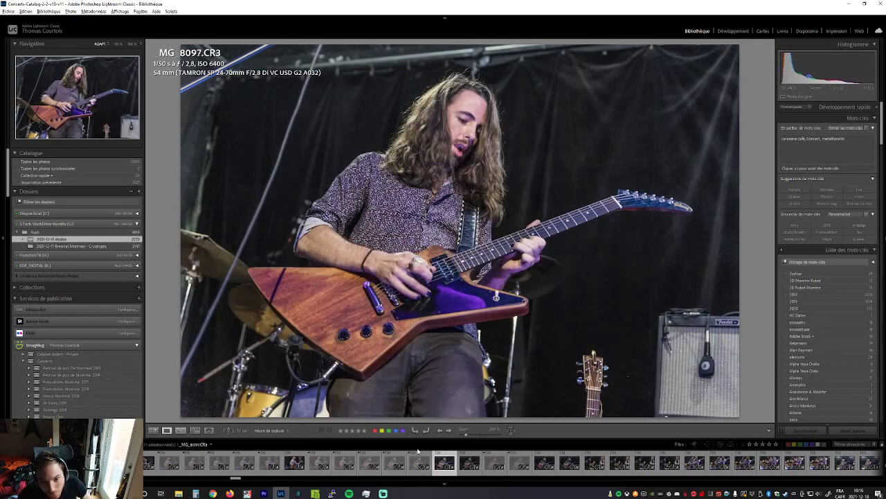
{"action": "key", "text": "Right"}
{"action": "key", "text": "Left"}
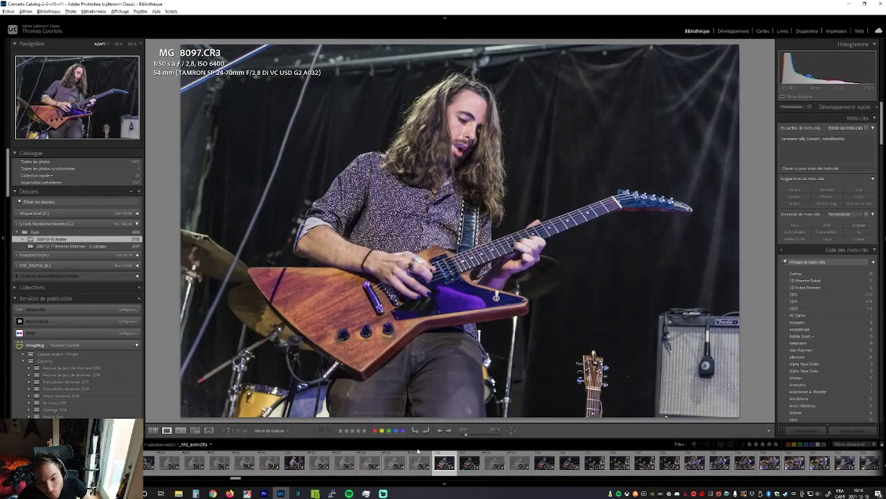
{"action": "key", "text": "Right"}
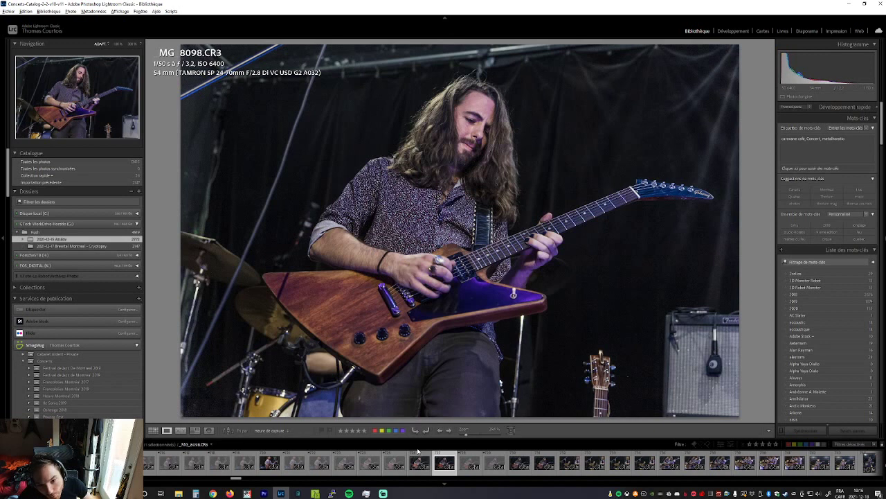
{"action": "key", "text": "Left"}
{"action": "key", "text": "Right"}
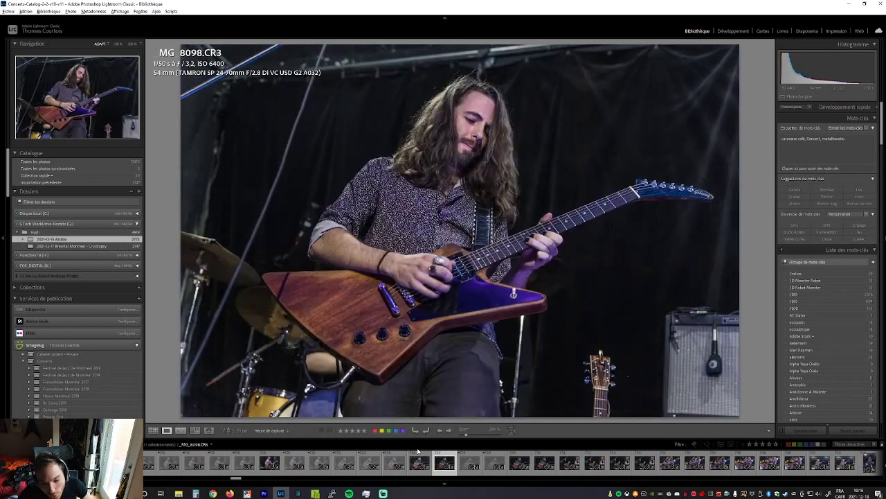
Compare the guitarist shots _MG_8101 and _MG_8102, flag _MG_8102 as rejected, and return to _MG_8098
{"action": "key", "text": "Right"}
{"action": "key", "text": "Right"}
{"action": "key", "text": "Right"}
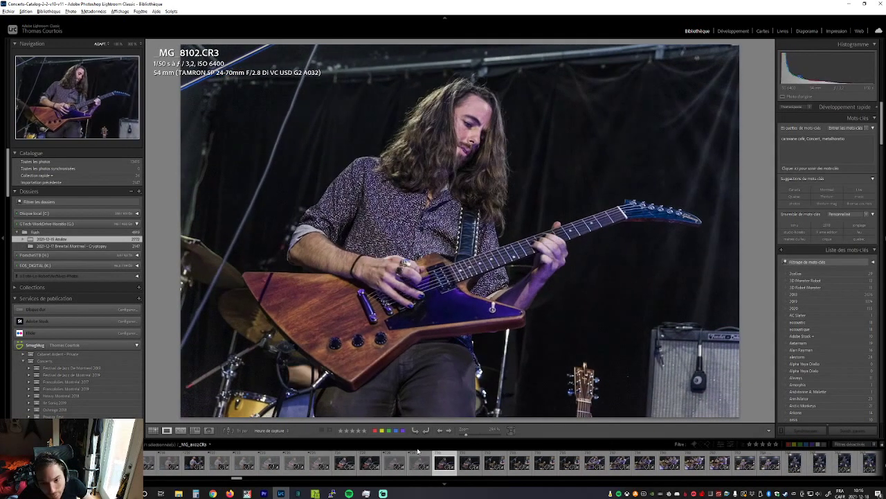
{"action": "key", "text": "Right"}
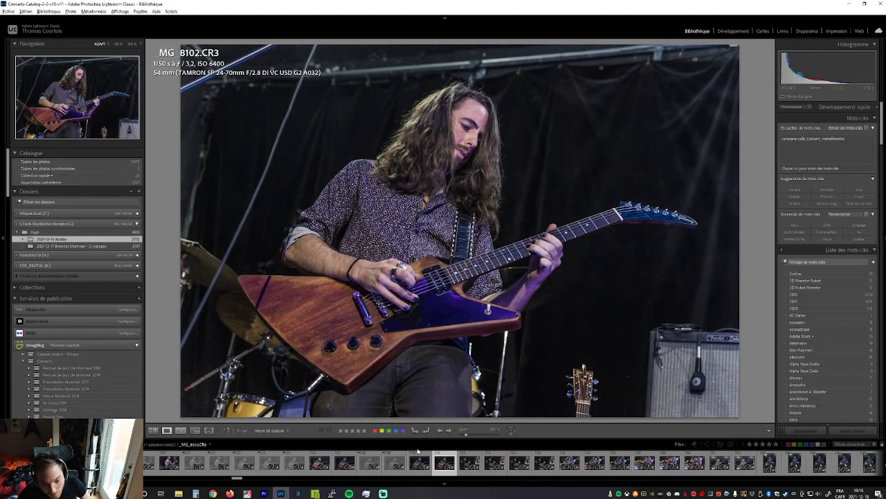
{"action": "key", "text": "x"}
{"action": "key", "text": "Left"}
{"action": "key", "text": "Left"}
{"action": "key", "text": "Left"}
{"action": "key", "text": "Left"}
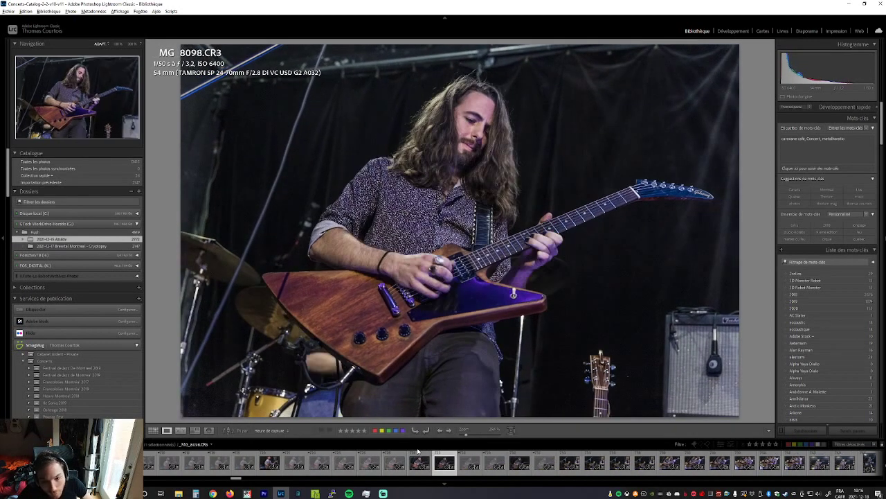
Move on from _MG_8098 and compare the drummer shots from _MG_8103 to _MG_8106, flagging the weaker ones as rejected
{"action": "key", "text": "Right"}
{"action": "key", "text": "Right"}
{"action": "key", "text": "Right"}
{"action": "key", "text": "Right"}
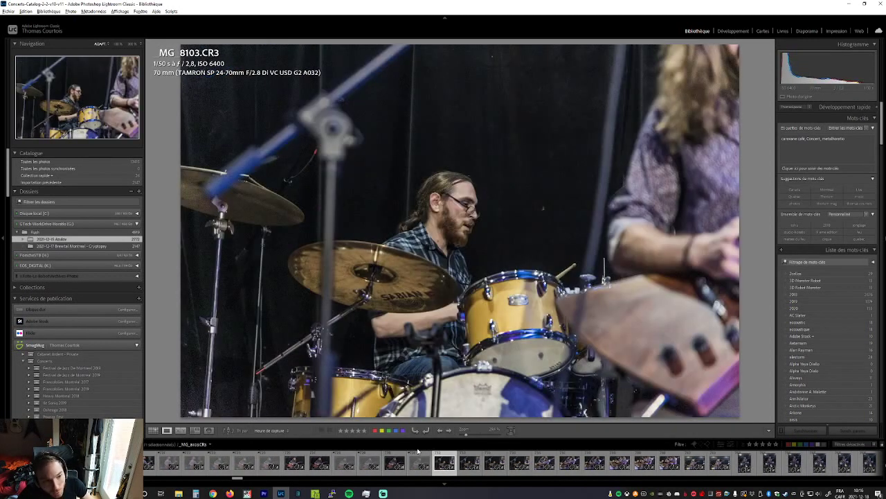
{"action": "key", "text": "Right"}
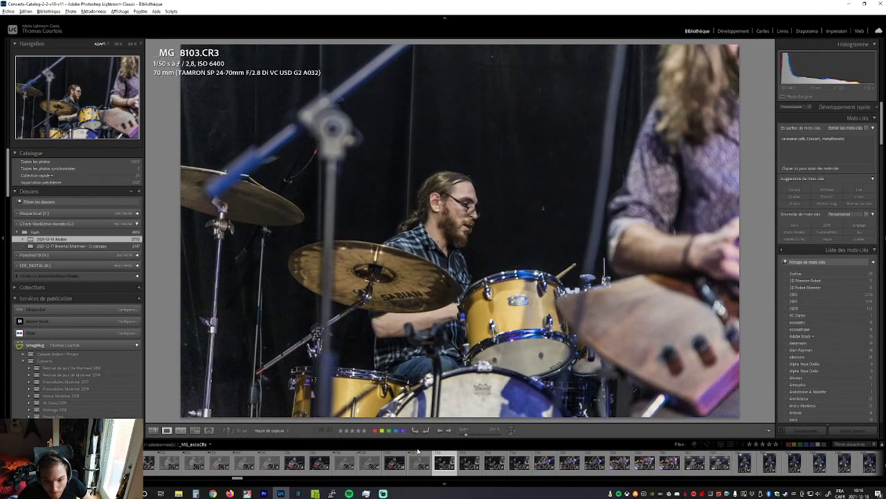
{"action": "key", "text": "Right"}
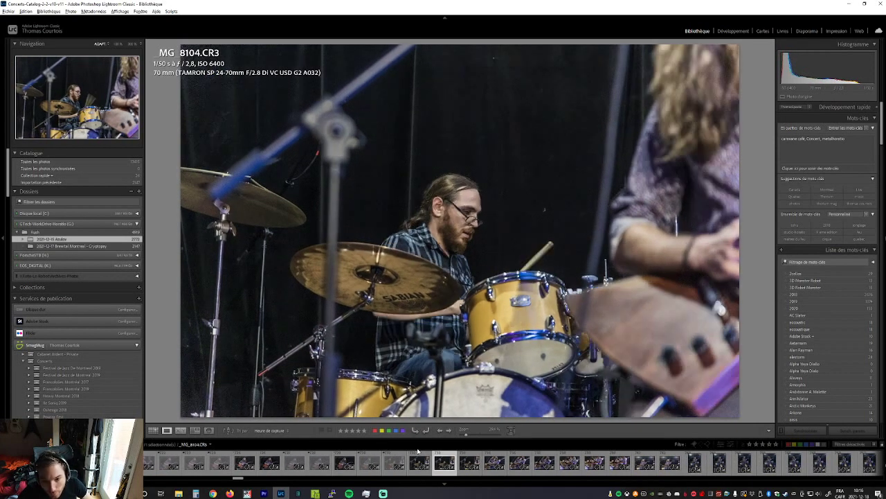
{"action": "key", "text": "x"}
{"action": "key", "text": "Right"}
{"action": "key", "text": "x"}
{"action": "key", "text": "Right"}
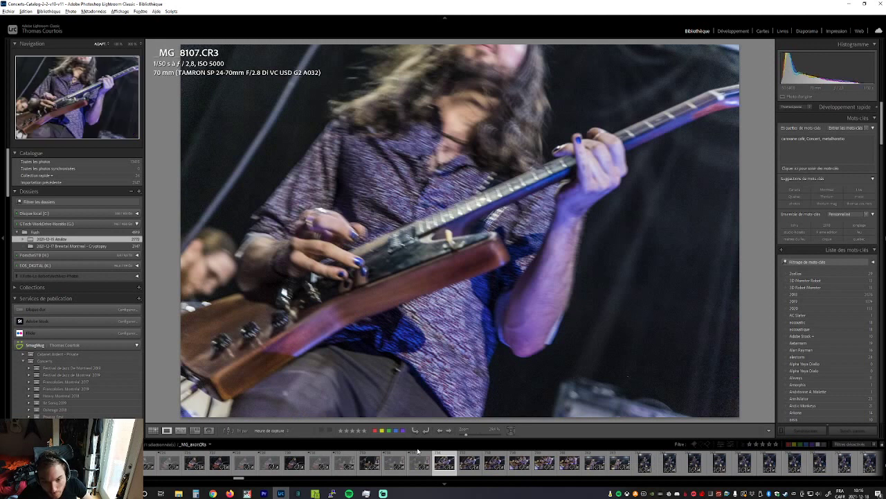
Flag the guitar close-ups _MG_8107 and _MG_8108 as rejected
{"action": "key", "text": "x"}
{"action": "key", "text": "Right"}
{"action": "key", "text": "x"}
{"action": "key", "text": "Right"}
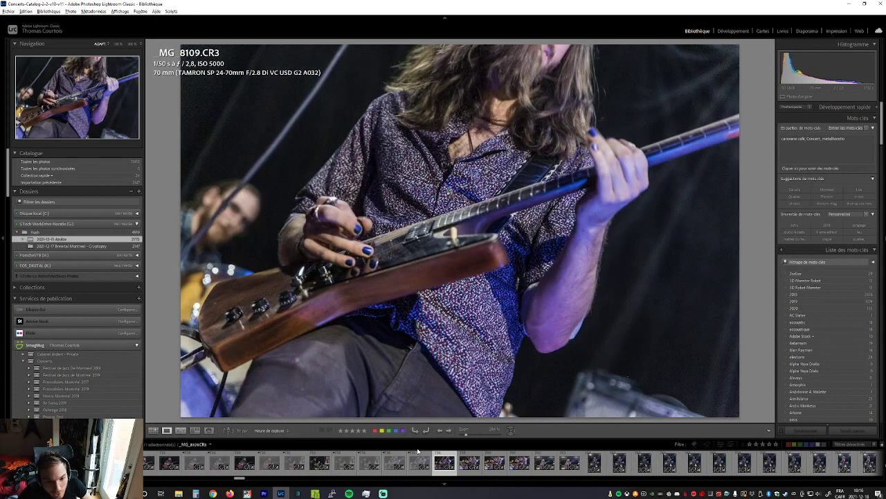
Compare the guitar close-ups from _MG_8108 to _MG_8112, and flag the weaker ones as rejected while keeping _MG_8110
{"action": "key", "text": "Left"}
{"action": "key", "text": "Right"}
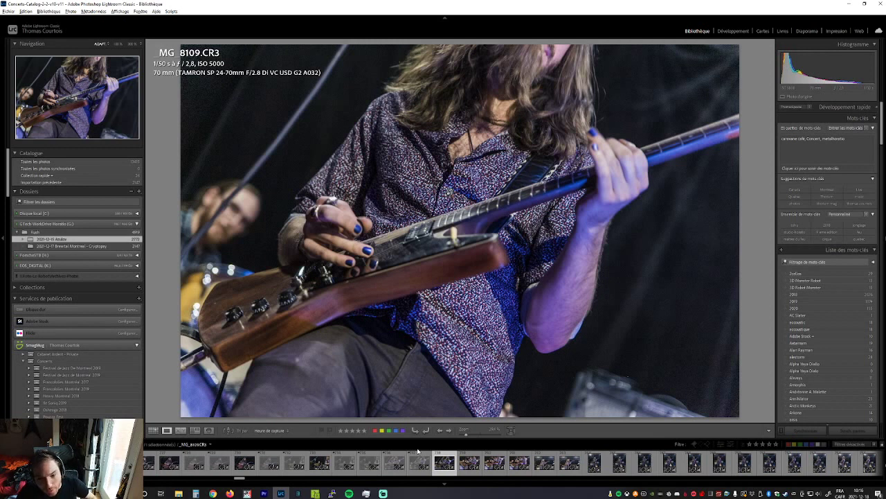
{"action": "key", "text": "Right"}
{"action": "key", "text": "Right"}
{"action": "key", "text": "Left"}
{"action": "key", "text": "Right"}
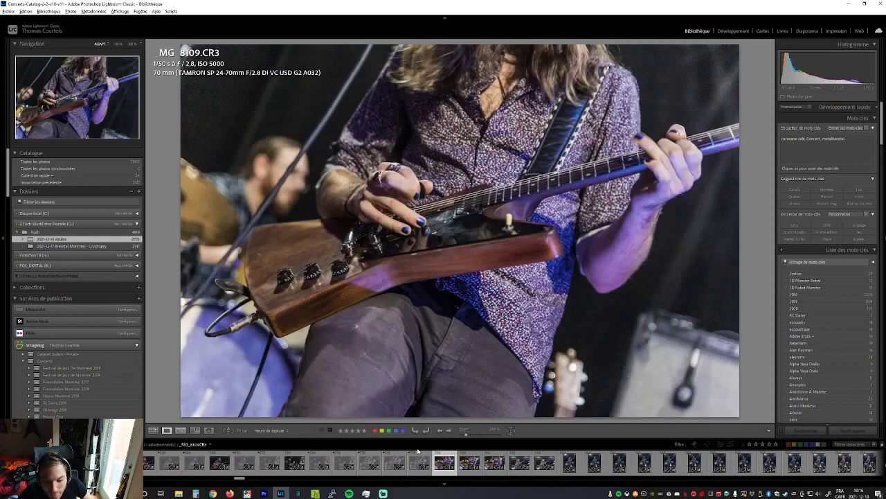
{"action": "key", "text": "x"}
{"action": "key", "text": "Right"}
{"action": "key", "text": "x"}
{"action": "key", "text": "Right"}
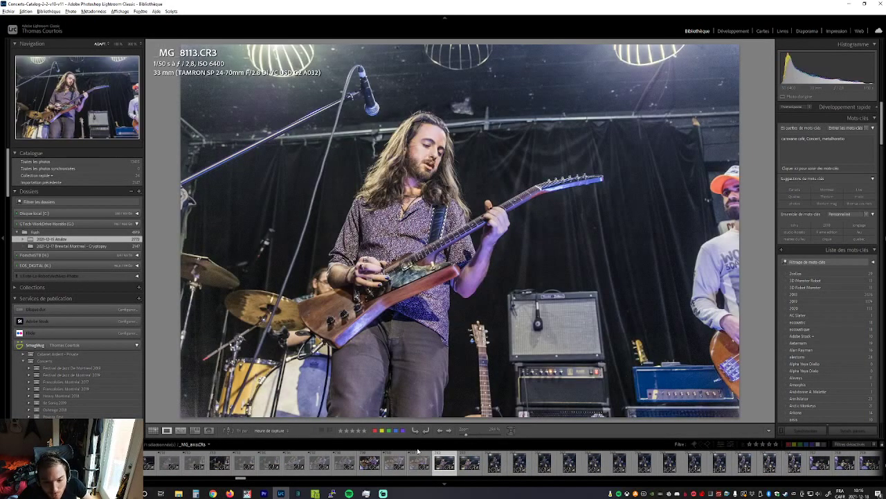
Recheck the guitar close-up _MG_8110, and compare the wider guitarist shots _MG_8113 and _MG_8114
{"action": "key", "text": "Left"}
{"action": "key", "text": "Left"}
{"action": "key", "text": "Left"}
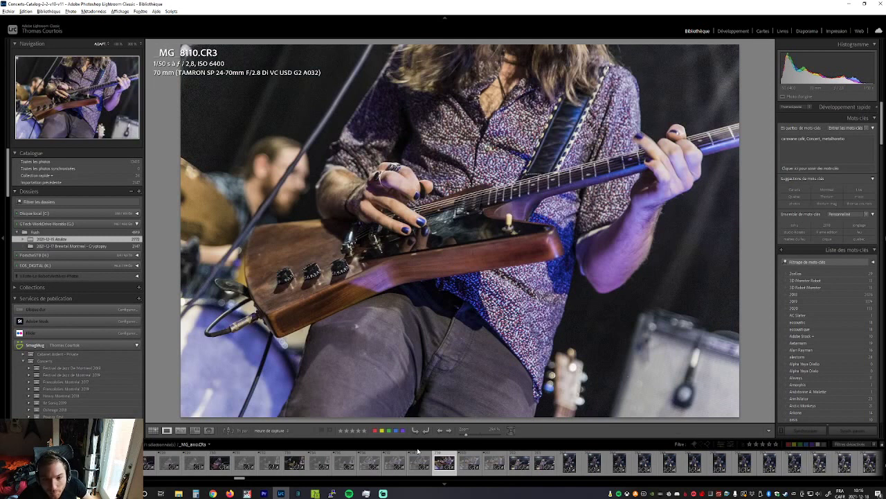
{"action": "key", "text": "Right"}
{"action": "key", "text": "Right"}
{"action": "key", "text": "Right"}
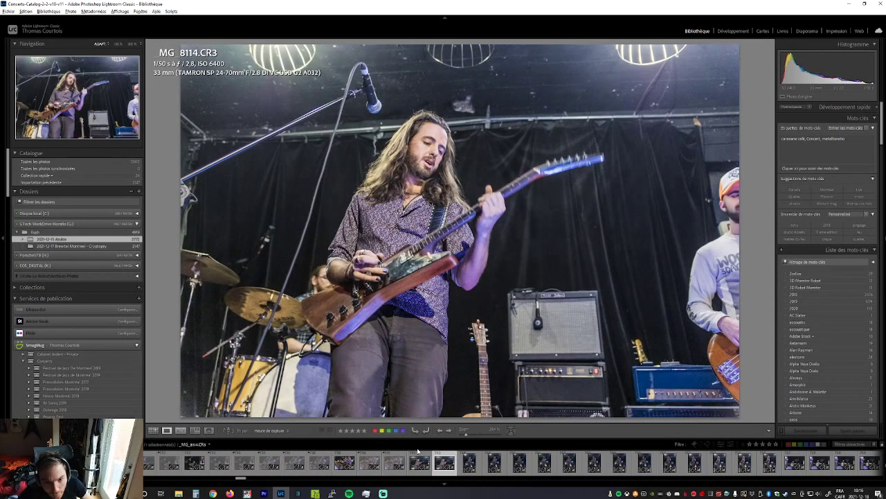
{"action": "key", "text": "Right"}
{"action": "key", "text": "Right"}
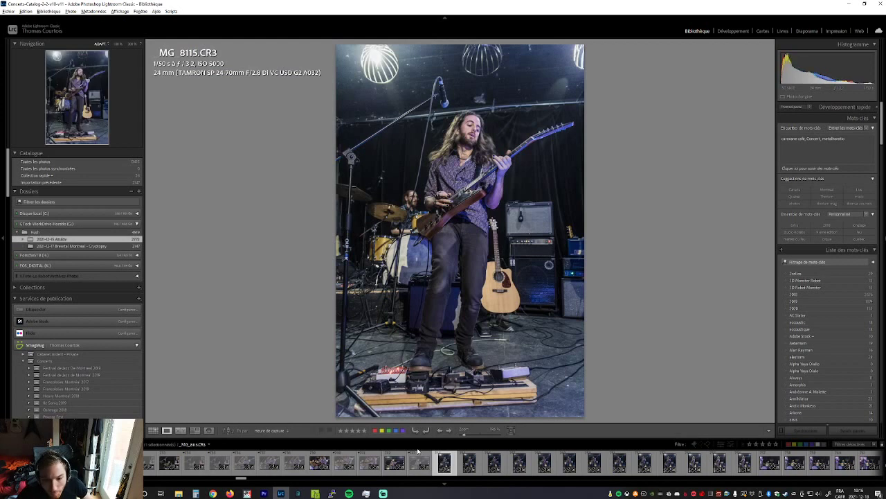
Compare the full-length guitarist shots from _MG_8115 to _MG_8119, and flag the weaker ones as rejected
{"action": "key", "text": "Right"}
{"action": "key", "text": "Right"}
{"action": "key", "text": "Right"}
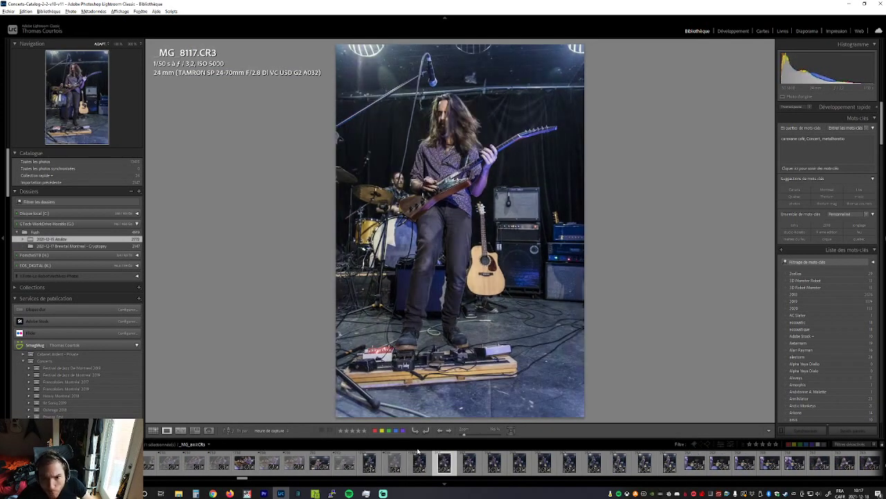
{"action": "key", "text": "Right"}
{"action": "key", "text": "Right"}
{"action": "key", "text": "Left"}
{"action": "key", "text": "x"}
{"action": "key", "text": "Right"}
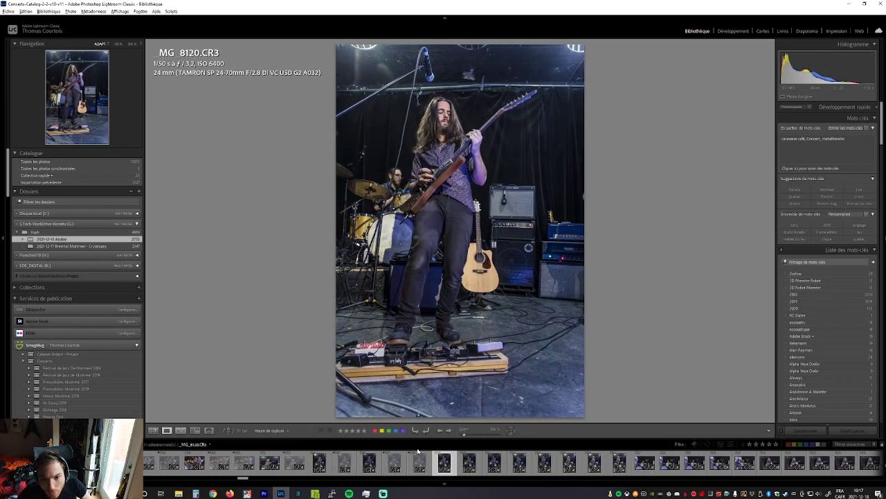
Compare the full-length guitarist shots from _MG_8120 to _MG_8123, and flag the weaker duplicate as rejected
{"action": "key", "text": "Right"}
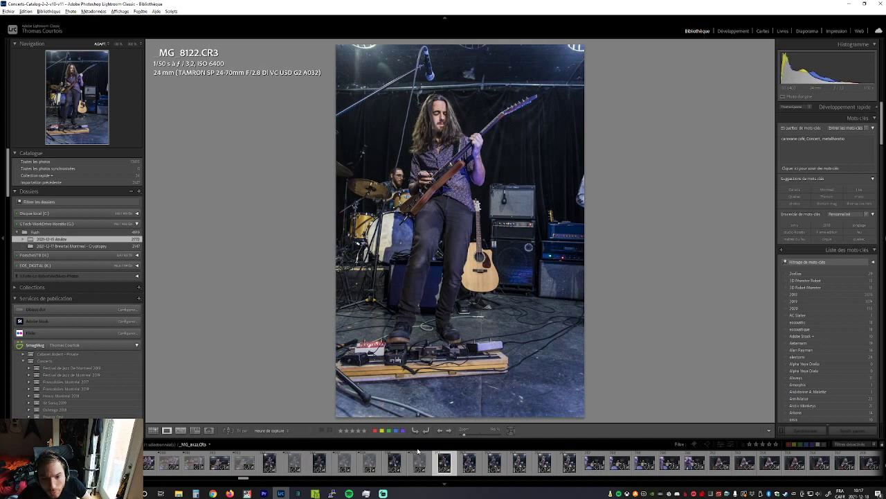
{"action": "key", "text": "Right"}
{"action": "key", "text": "x"}
{"action": "key", "text": "Right"}
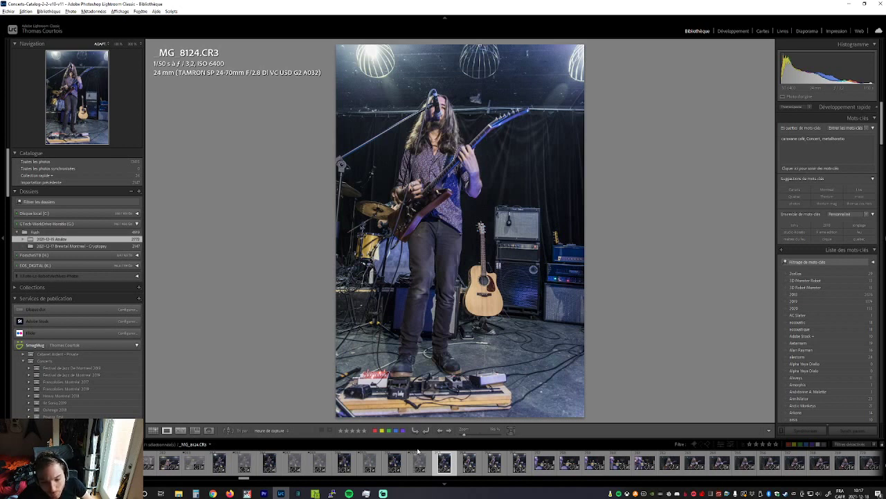
Compare the full-length shots of the guitarist at the microphone from _MG_8124 to _MG_8127, and flag the weaker one as rejected
{"action": "key", "text": "Right"}
{"action": "key", "text": "Right"}
{"action": "key", "text": "Left"}
{"action": "key", "text": "Right"}
{"action": "key", "text": "Left"}
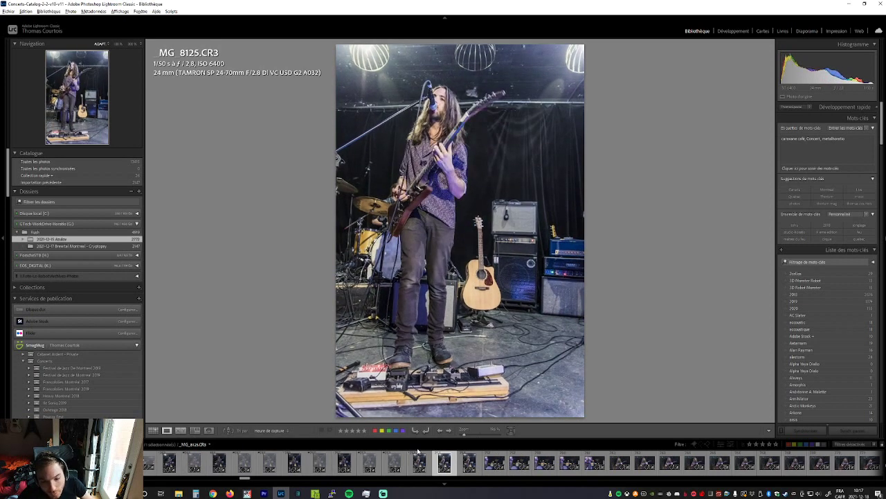
{"action": "key", "text": "Right"}
{"action": "key", "text": "x"}
{"action": "key", "text": "Right"}
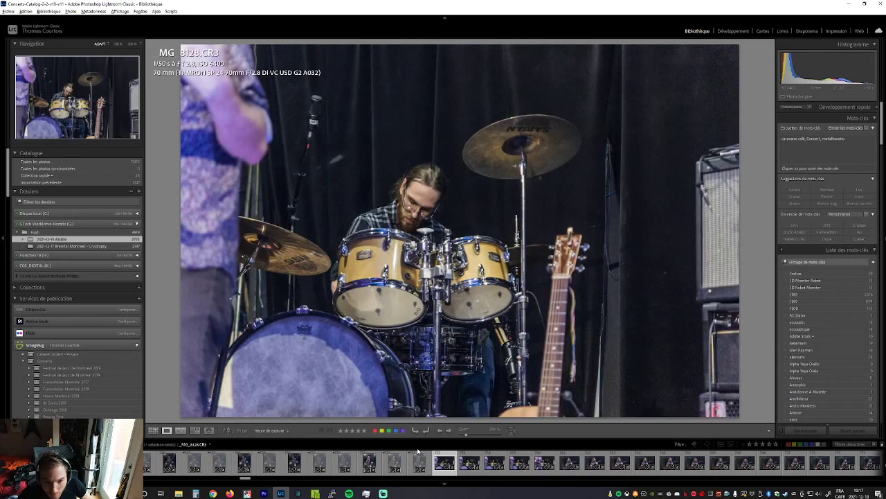
Compare the drummer and guitarist shots from _MG_8128 to _MG_8133, and flag the weaker ones as rejected
{"action": "key", "text": "Right"}
{"action": "key", "text": "Right"}
{"action": "key", "text": "x"}
{"action": "key", "text": "Left"}
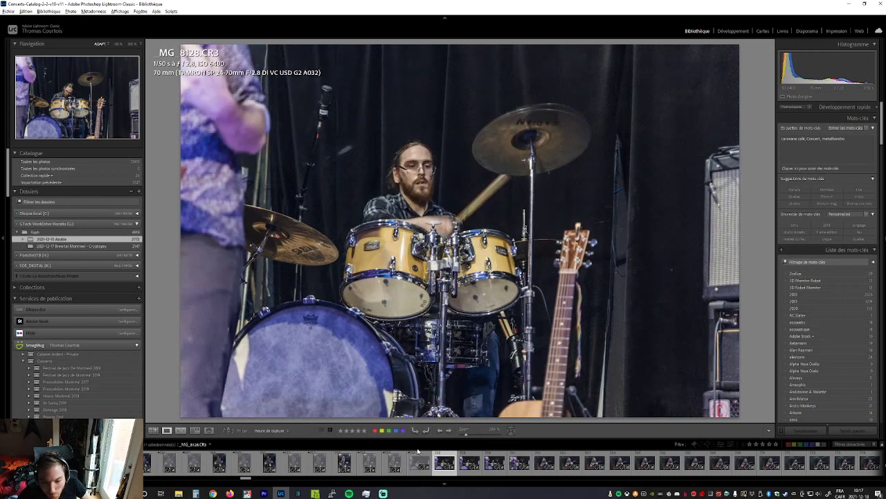
{"action": "key", "text": "Right"}
{"action": "key", "text": "x"}
{"action": "key", "text": "Right"}
{"action": "key", "text": "Right"}
{"action": "key", "text": "Right"}
{"action": "key", "text": "Right"}
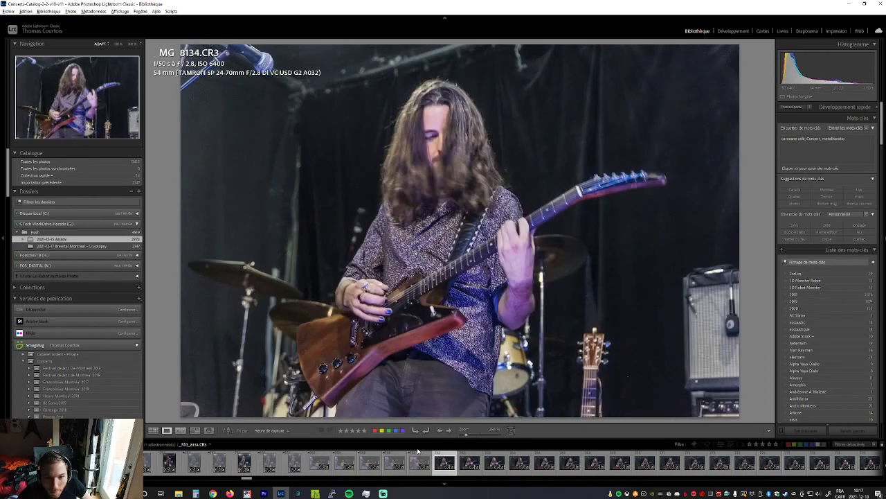
Compare the guitarist shots from _MG_8134 to _MG_8140, and flag _MG_8134 and _MG_8140 as rejected
{"action": "key", "text": "x"}
{"action": "key", "text": "Right"}
{"action": "key", "text": "Right"}
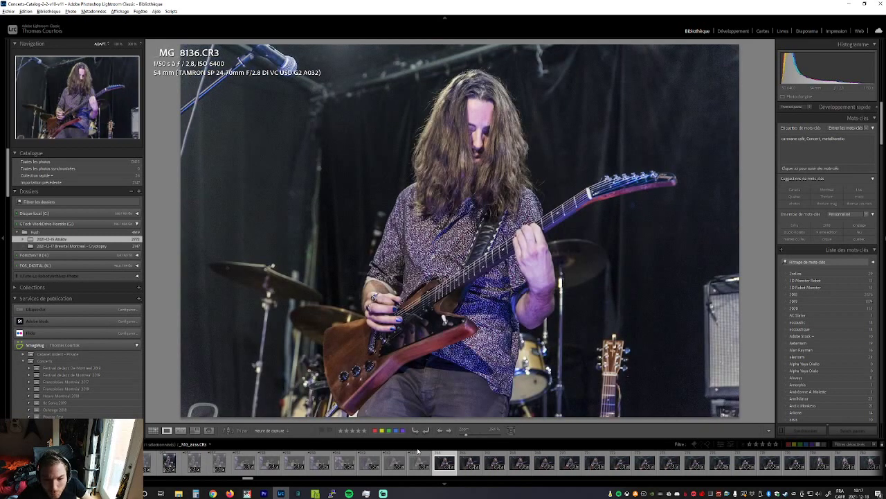
{"action": "key", "text": "Right"}
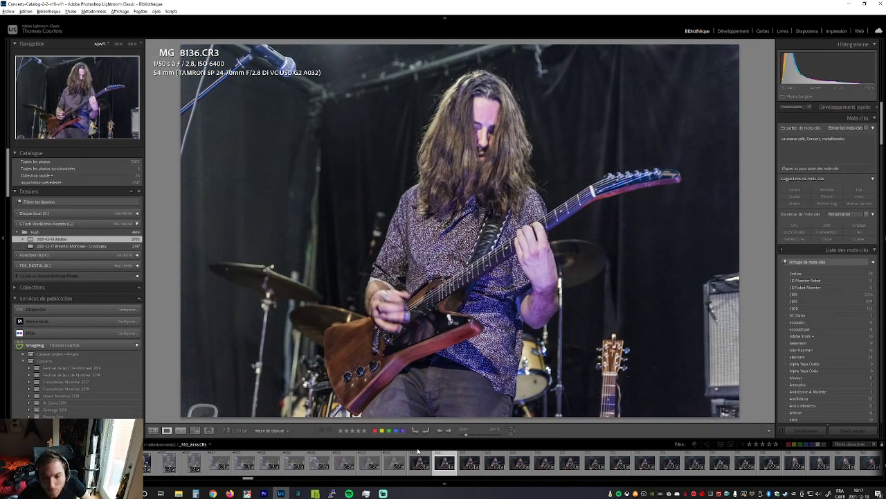
{"action": "key", "text": "Right"}
{"action": "key", "text": "x"}
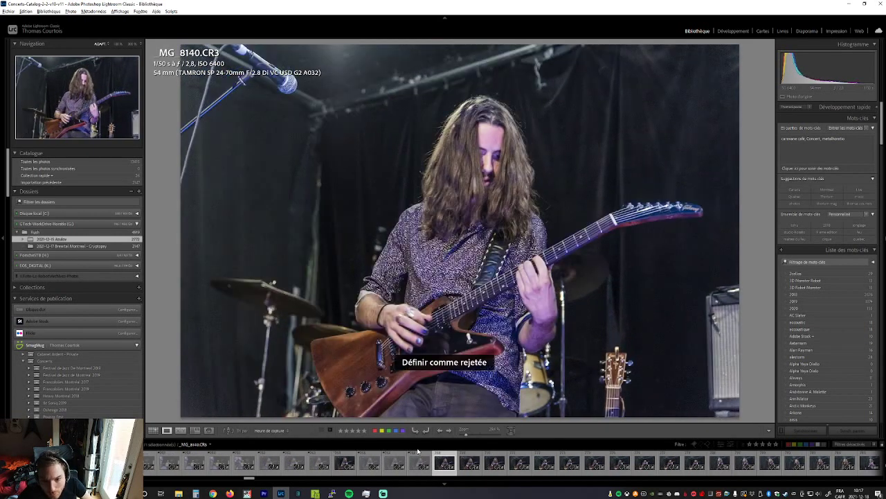
Flag the guitarist shots _MG_8141 and _MG_8142 as rejected
{"action": "key", "text": "Right"}
{"action": "key", "text": "Right"}
{"action": "key", "text": "Right"}
{"action": "key", "text": "x"}
{"action": "key", "text": "Right"}
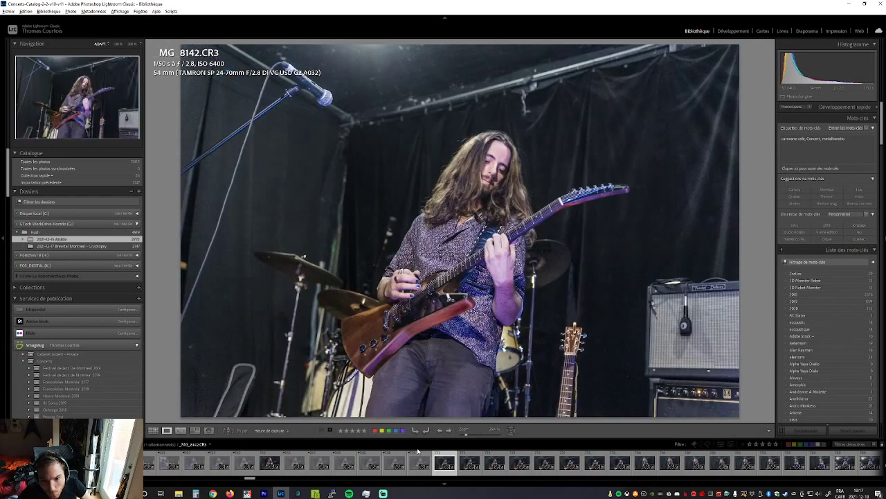
Flag the near-identical guitarist shots from _MG_8143 to _MG_8147 as rejected
{"action": "key", "text": "x"}
{"action": "key", "text": "Right"}
{"action": "key", "text": "x"}
{"action": "key", "text": "Right"}
{"action": "key", "text": "x"}
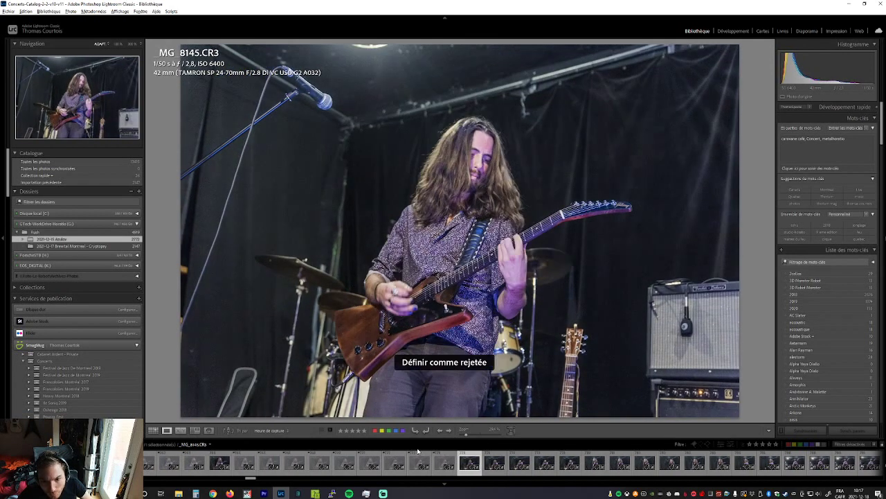
{"action": "key", "text": "Right"}
{"action": "key", "text": "Right"}
{"action": "key", "text": "x"}
{"action": "key", "text": "Right"}
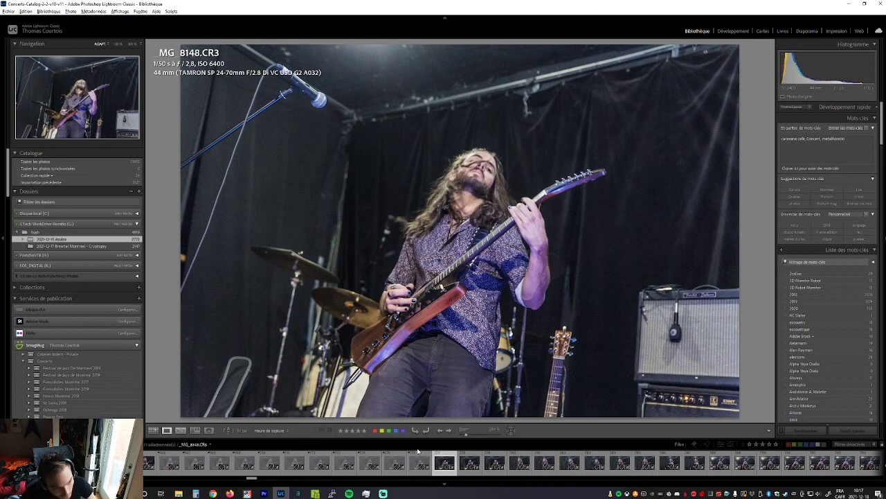
Compare the guitarist shots from _MG_8148 to _MG_8150, and flag _MG_8148 and _MG_8150 as rejected
{"action": "key", "text": "Right"}
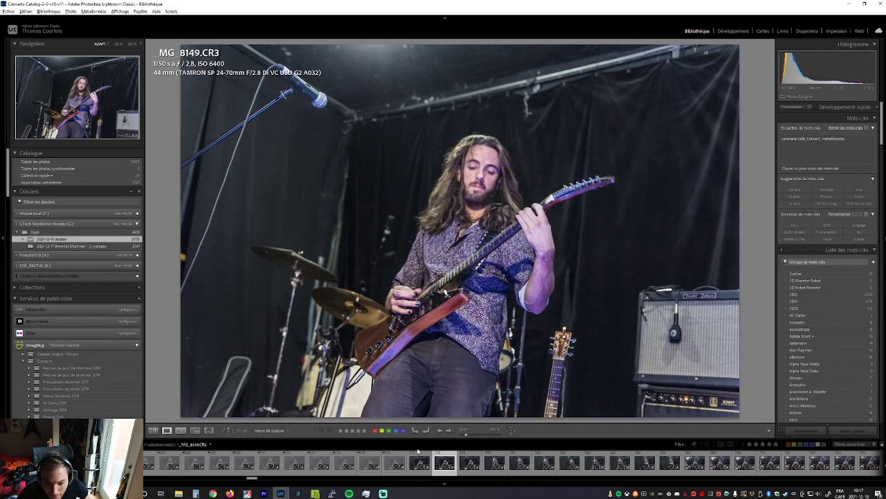
{"action": "key", "text": "Right"}
{"action": "key", "text": "x"}
{"action": "key", "text": "Right"}
{"action": "key", "text": "Right"}
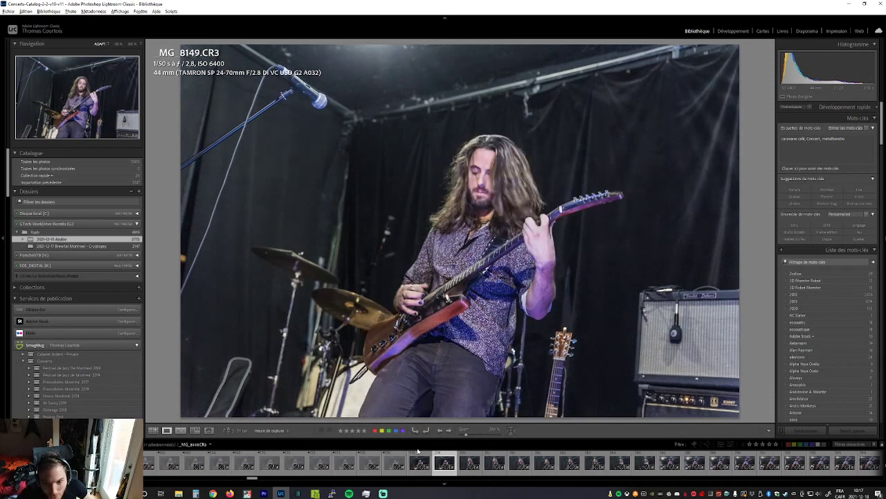
{"action": "key", "text": "Right"}
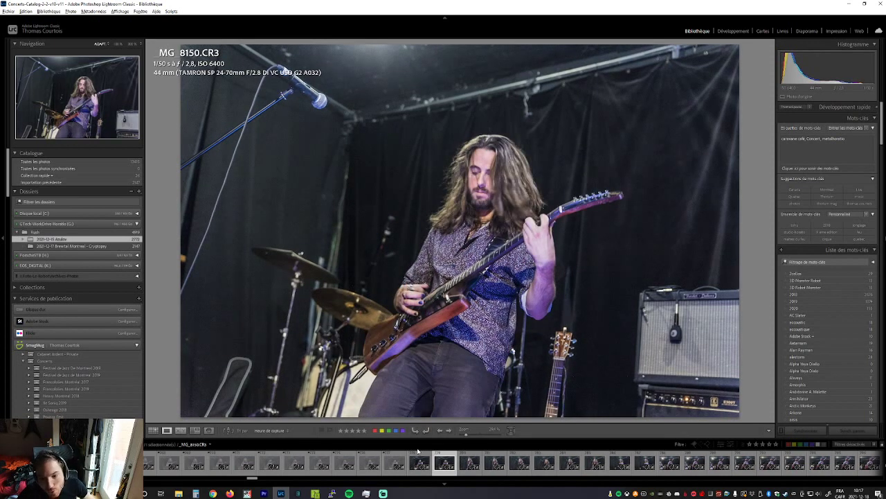
{"action": "key", "text": "Left"}
{"action": "key", "text": "Right"}
{"action": "key", "text": "x"}
{"action": "key", "text": "Right"}
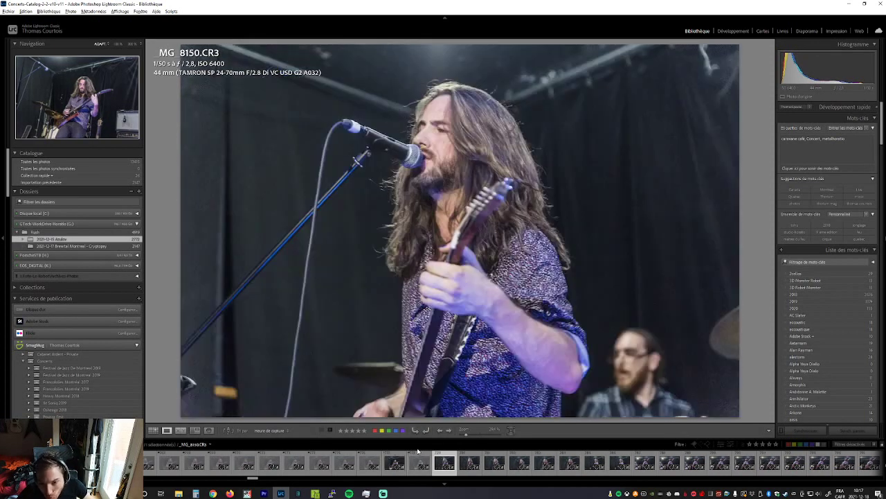
Compare the shots of the guitarist singing at the microphone from _MG_8151 to _MG_8153
{"action": "key", "text": "Left"}
{"action": "key", "text": "Right"}
{"action": "key", "text": "Right"}
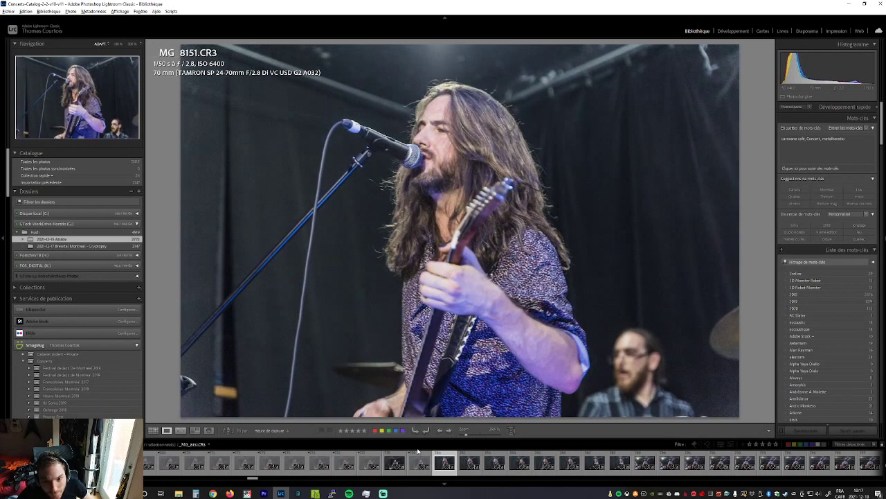
{"action": "key", "text": "Left"}
{"action": "key", "text": "Right"}
{"action": "key", "text": "Left"}
{"action": "key", "text": "Right"}
{"action": "key", "text": "Right"}
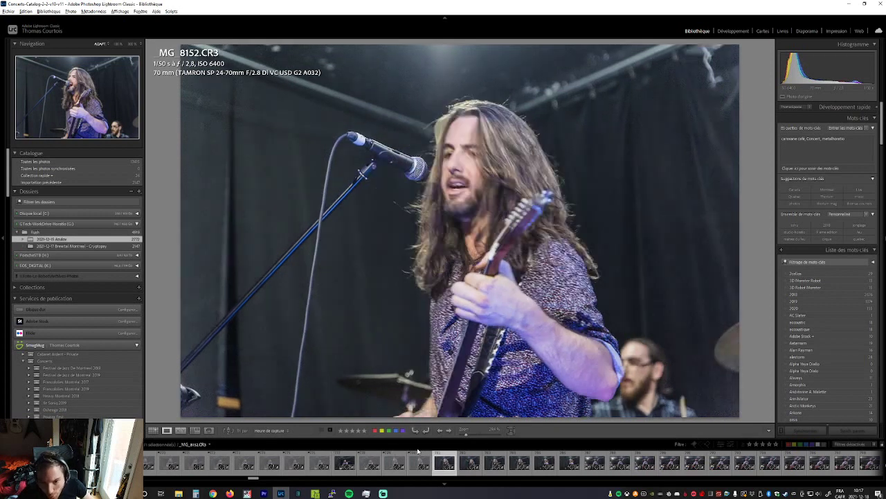
Remove the rejected flag from _MG_8152, and flag _MG_8153 as rejected
{"action": "key", "text": "Left"}
{"action": "key", "text": "u"}
{"action": "key", "text": "Right"}
{"action": "key", "text": "x"}
{"action": "key", "text": "Right"}
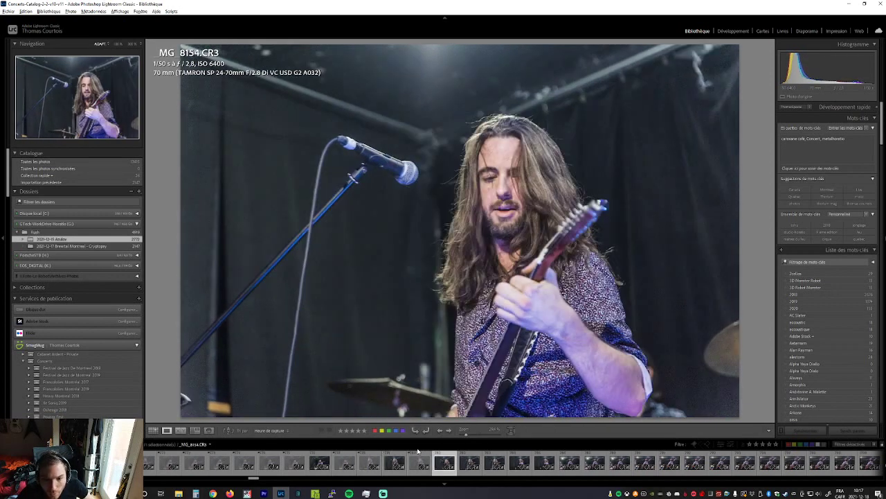
Compare the guitarist shots from _MG_8154 to _MG_8157, and flag the weaker ones as rejected
{"action": "key", "text": "Right"}
{"action": "key", "text": "Left"}
{"action": "key", "text": "Right"}
{"action": "key", "text": "x"}
{"action": "key", "text": "Right"}
{"action": "key", "text": "Right"}
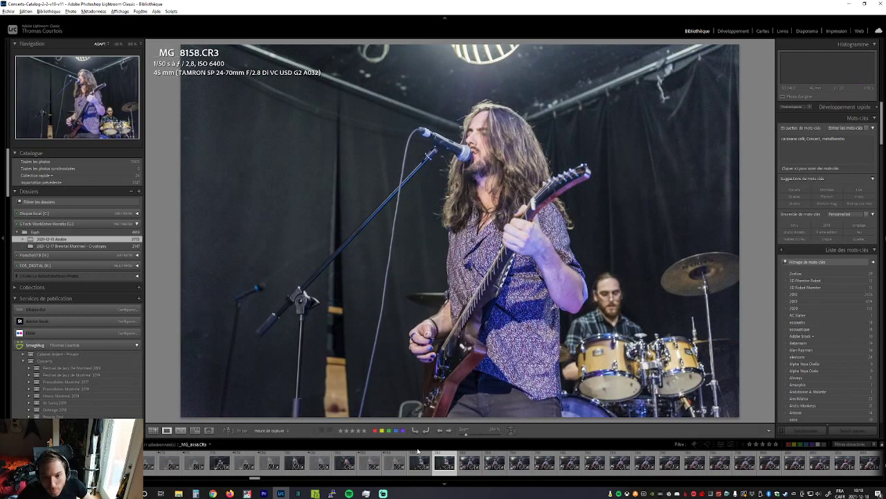
Review the shots from _MG_8158 to _MG_8160, and flag the weaker one as rejected
{"action": "key", "text": "Right"}
{"action": "key", "text": "Right"}
{"action": "key", "text": "x"}
{"action": "key", "text": "Right"}
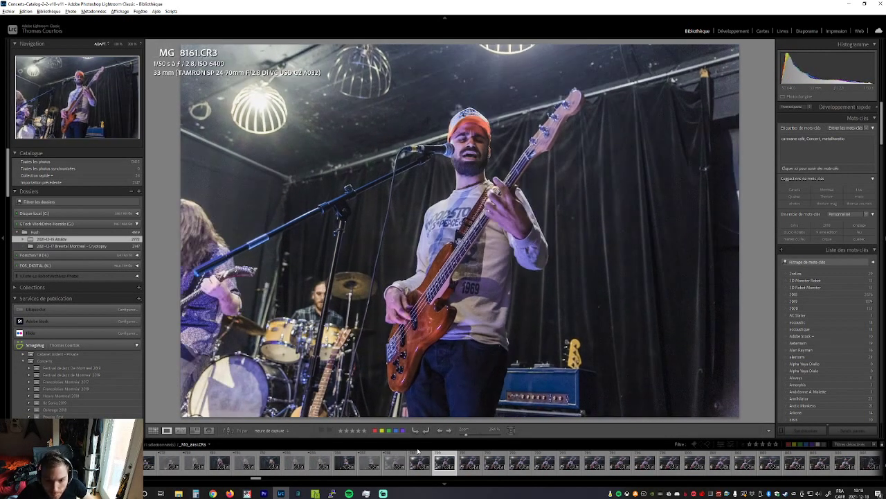
Compare the bassist shots from _MG_8160 to _MG_8163, and flag _MG_8163 as rejected
{"action": "key", "text": "Right"}
{"action": "key", "text": "Left"}
{"action": "key", "text": "Left"}
{"action": "key", "text": "Right"}
{"action": "key", "text": "Left"}
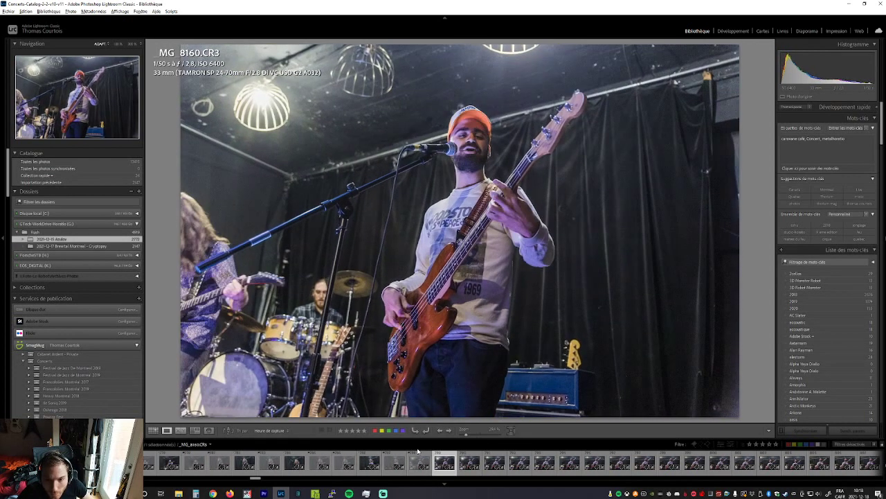
{"action": "key", "text": "Right"}
{"action": "key", "text": "Right"}
{"action": "key", "text": "Right"}
{"action": "key", "text": "x"}
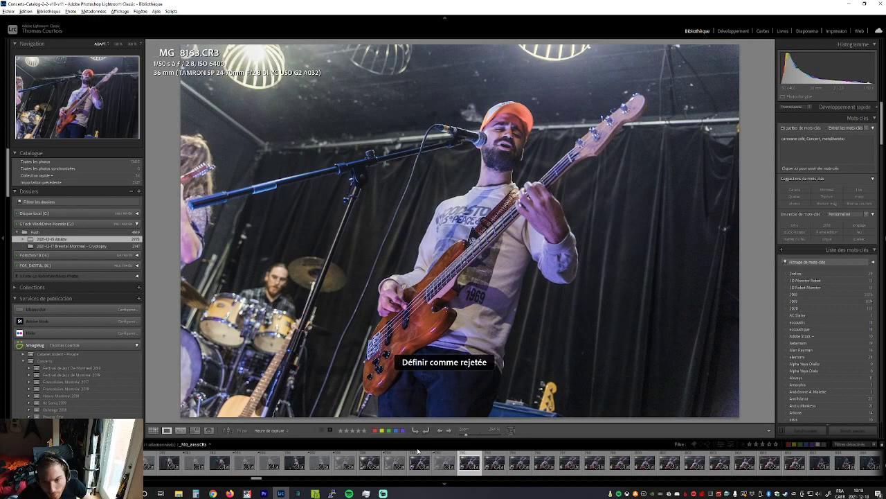
Review the singing bassist shots from _MG_8164 to _MG_8168, and flag the weaker ones, including _MG_8165, as rejected
{"action": "key", "text": "Right"}
{"action": "key", "text": "Right"}
{"action": "key", "text": "x"}
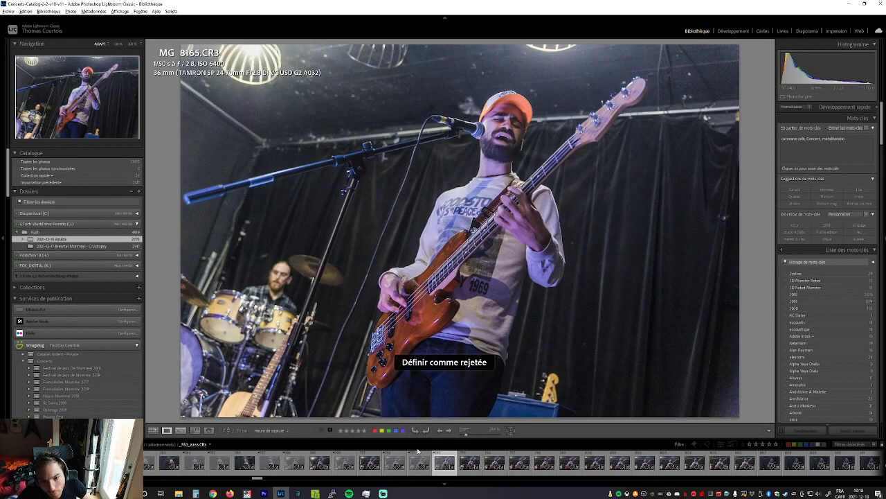
{"action": "key", "text": "Right"}
{"action": "key", "text": "Right"}
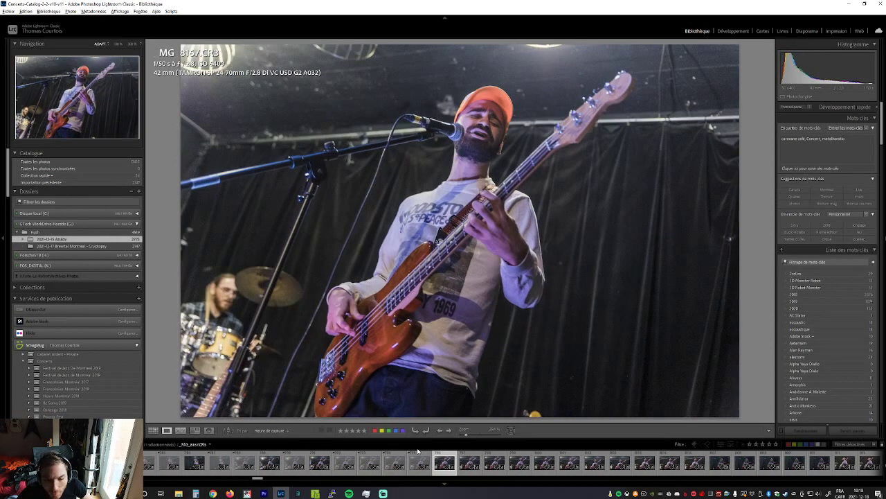
{"action": "key", "text": "x"}
{"action": "key", "text": "Right"}
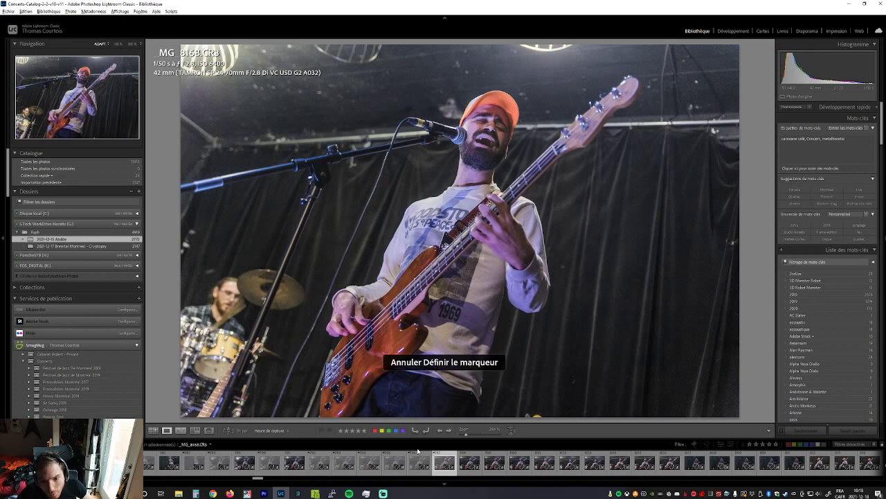
{"action": "key", "text": "x"}
Review the bassist shots from _MG_8169 to _MG_8173, and flag the weaker ones, including _MG_8173, as rejected
{"action": "key", "text": "Right"}
{"action": "key", "text": "Right"}
{"action": "key", "text": "x"}
{"action": "key", "text": "Right"}
{"action": "key", "text": "x"}
{"action": "key", "text": "Right"}
{"action": "key", "text": "Right"}
{"action": "key", "text": "x"}
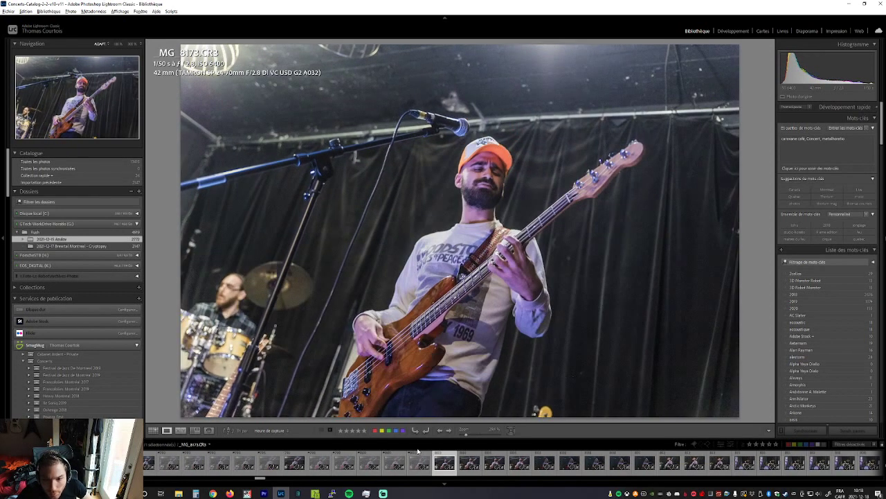
Review the bassist shots from _MG_8174 to _MG_8177, and flag the weaker ones as rejected
{"action": "key", "text": "Right"}
{"action": "key", "text": "Right"}
{"action": "key", "text": "Right"}
{"action": "key", "text": "Right"}
{"action": "key", "text": "x"}
{"action": "key", "text": "Right"}
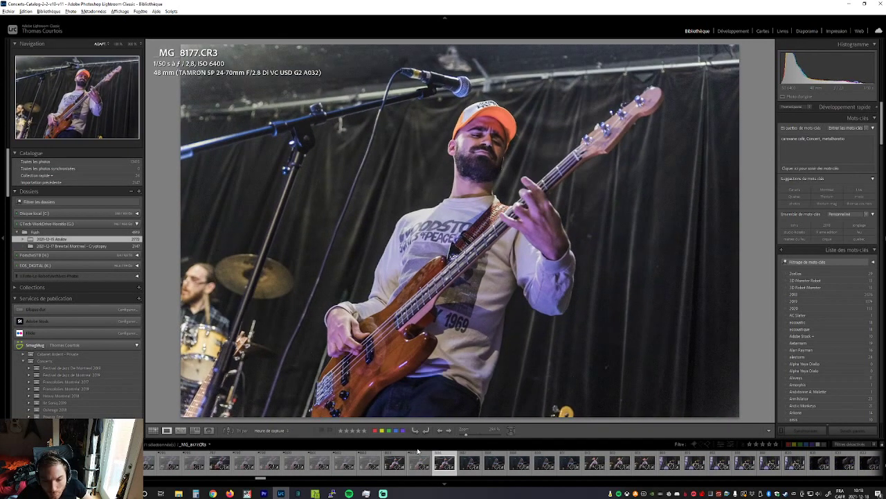
{"action": "key", "text": "x"}
{"action": "key", "text": "Right"}
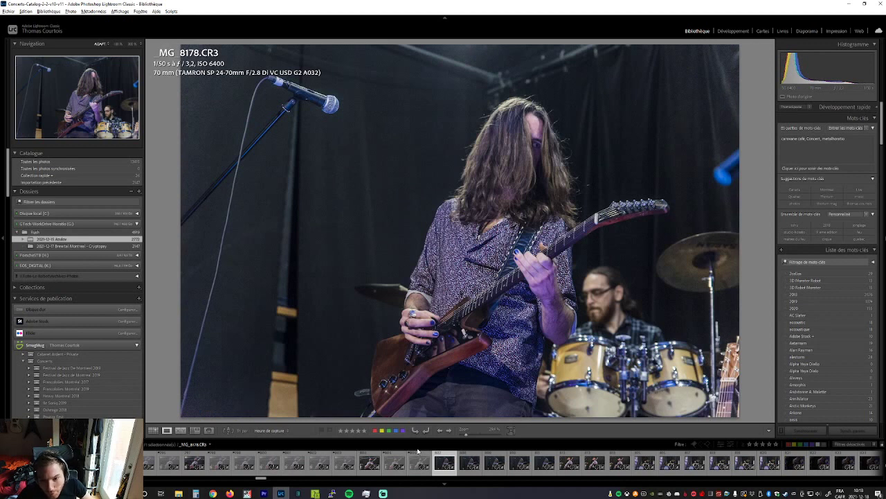
Review the long-haired guitarist shots from _MG_8178 to _MG_8182, and flag the near-duplicates as rejected
{"action": "key", "text": "Right"}
{"action": "key", "text": "x"}
{"action": "key", "text": "Right"}
{"action": "key", "text": "Right"}
{"action": "key", "text": "Right"}
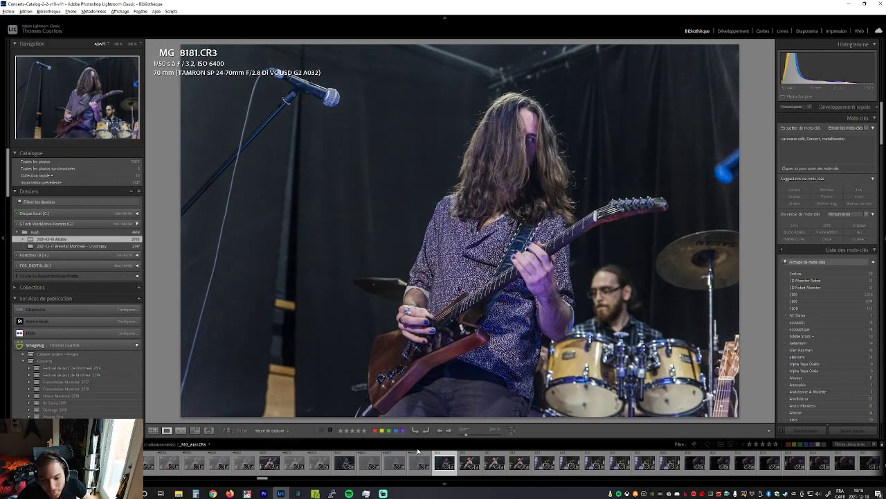
{"action": "key", "text": "x"}
{"action": "key", "text": "Right"}
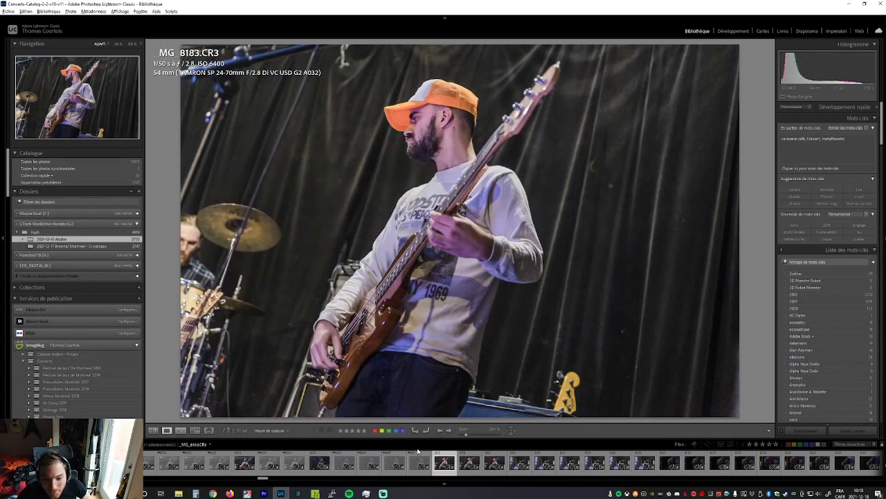
{"action": "key", "text": "Left"}
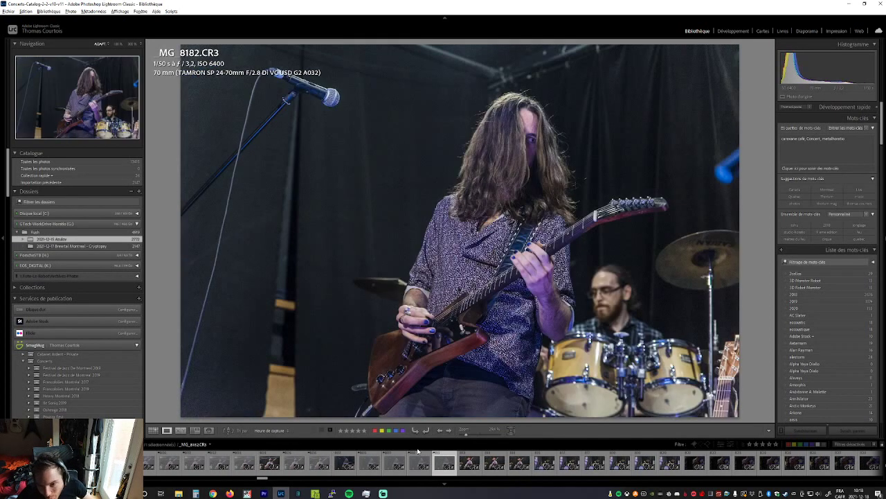
Compare the two shots of the bassist in profile, and flag _MG_8184 as rejected
{"action": "key", "text": "Right"}
{"action": "key", "text": "Right"}
{"action": "key", "text": "x"}
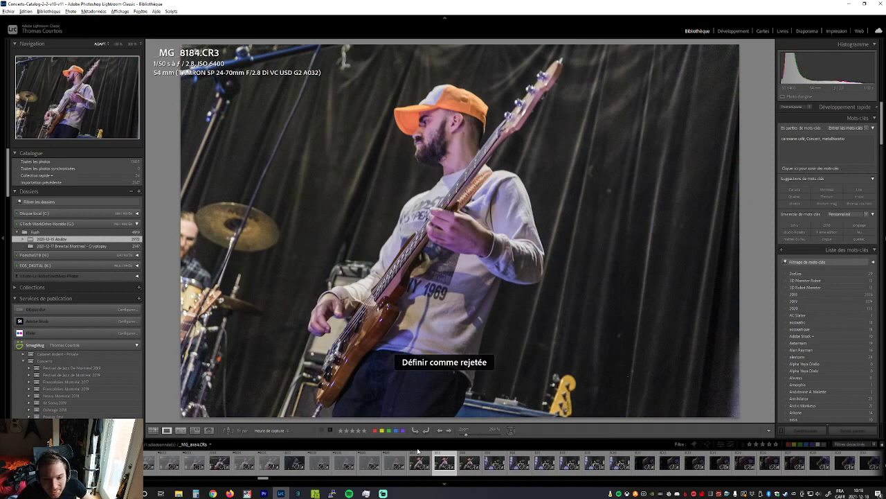
Compare the shots up to _MG_8190, including the wider drummer views, and flag the weaker ones as rejected
{"action": "key", "text": "Right"}
{"action": "key", "text": "Right"}
{"action": "key", "text": "Right"}
{"action": "key", "text": "Right"}
{"action": "key", "text": "Right"}
{"action": "key", "text": "x"}
{"action": "key", "text": "Right"}
{"action": "key", "text": "Right"}
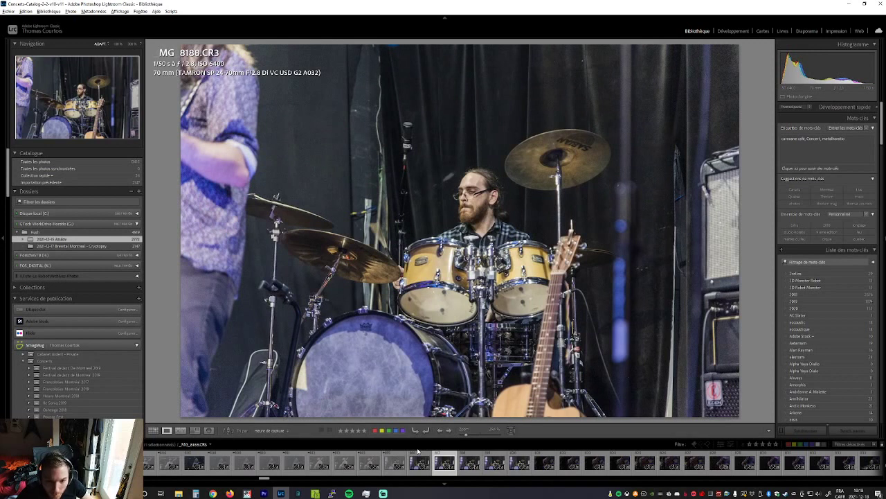
{"action": "key", "text": "Right"}
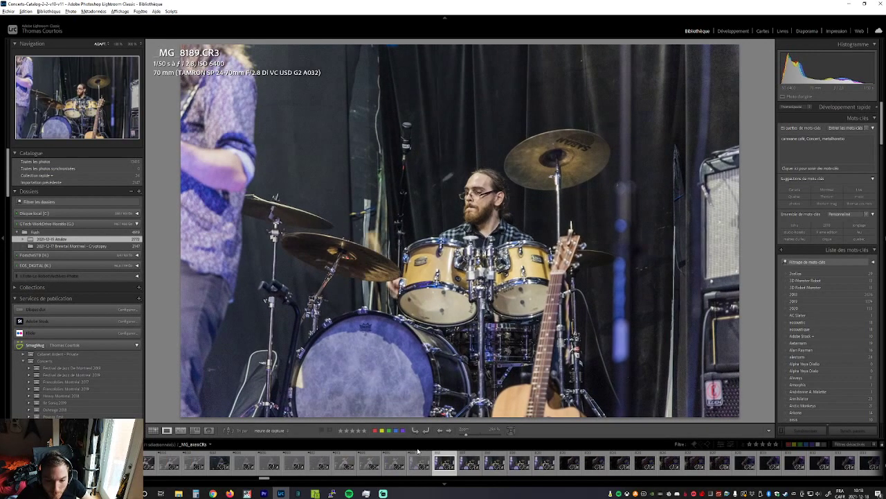
{"action": "key", "text": "Right"}
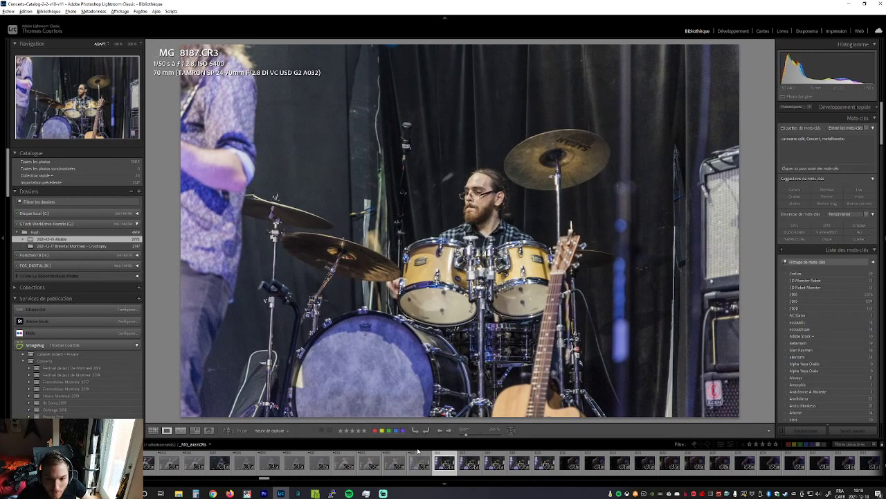
{"action": "key", "text": "x"}
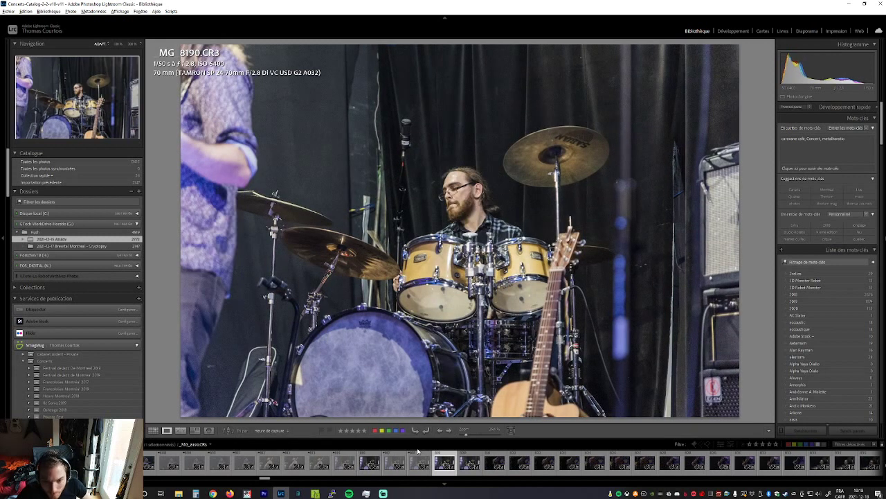
Review the dark close-ups of the bassist's plucking hand from _MG_8191 to _MG_8194, and flag the weak ones as rejected
{"action": "key", "text": "Right"}
{"action": "key", "text": "Right"}
{"action": "key", "text": "Right"}
{"action": "key", "text": "Right"}
{"action": "key", "text": "Right"}
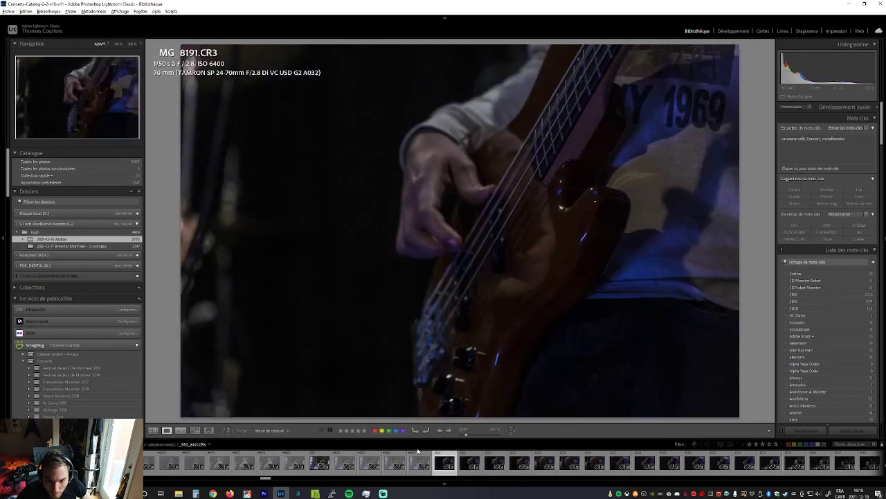
{"action": "key", "text": "Right"}
{"action": "key", "text": "Right"}
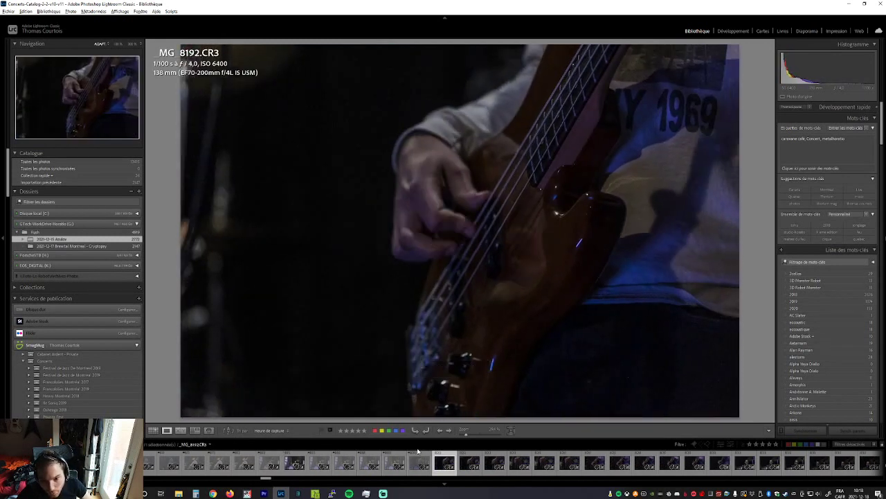
{"action": "key", "text": "Right"}
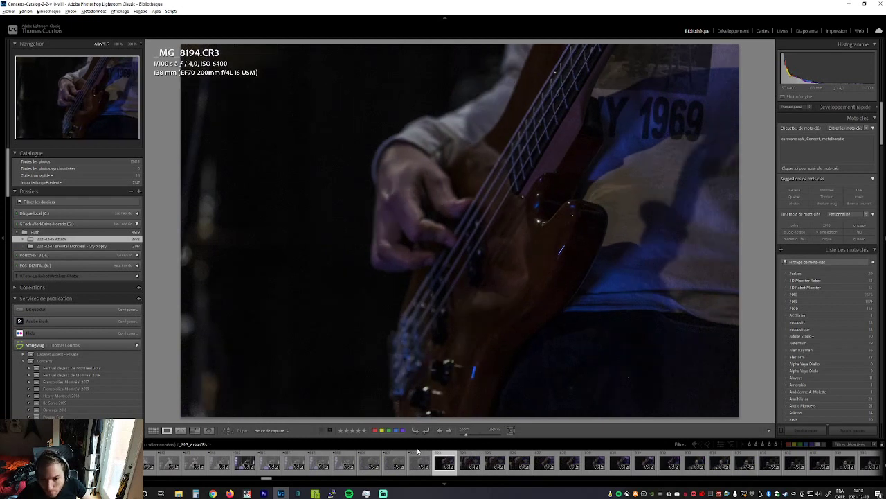
Flag the remaining dark close-ups of the bassist's hand through _MG_8198 as rejected
{"action": "key", "text": "x"}
{"action": "key", "text": "Right"}
{"action": "key", "text": "x"}
{"action": "key", "text": "Right"}
{"action": "key", "text": "x"}
{"action": "key", "text": "Right"}
{"action": "key", "text": "x"}
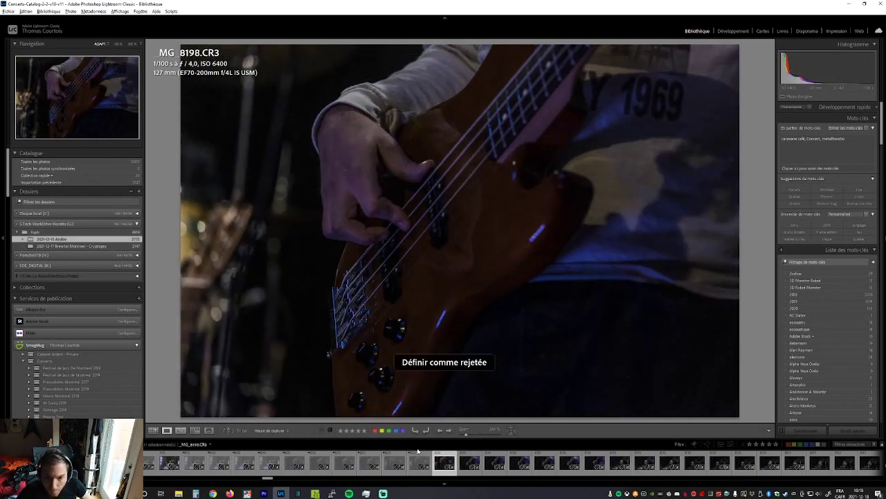
{"action": "key", "text": "Right"}
Review the close-ups of the guitarist's hand from _MG_8199, and flag the weaker ones, including _MG_8202, as rejected
{"action": "key", "text": "Right"}
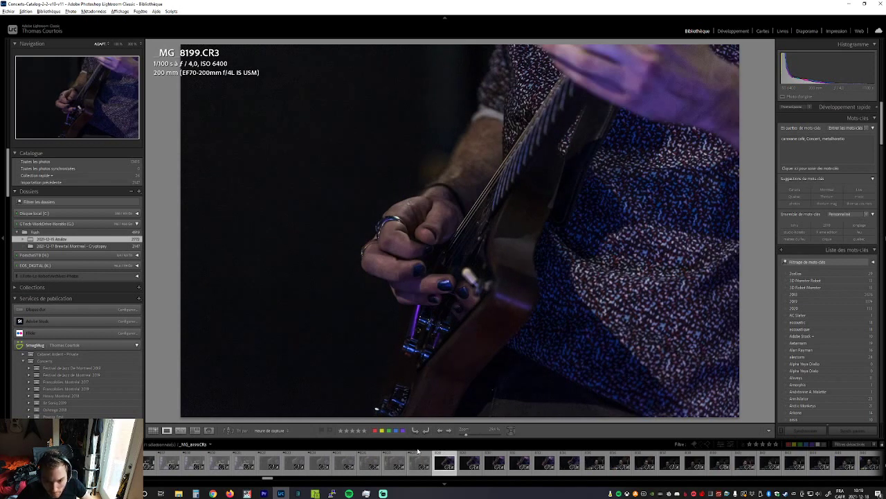
{"action": "key", "text": "Right"}
{"action": "key", "text": "Right"}
{"action": "key", "text": "x"}
{"action": "key", "text": "Right"}
{"action": "key", "text": "x"}
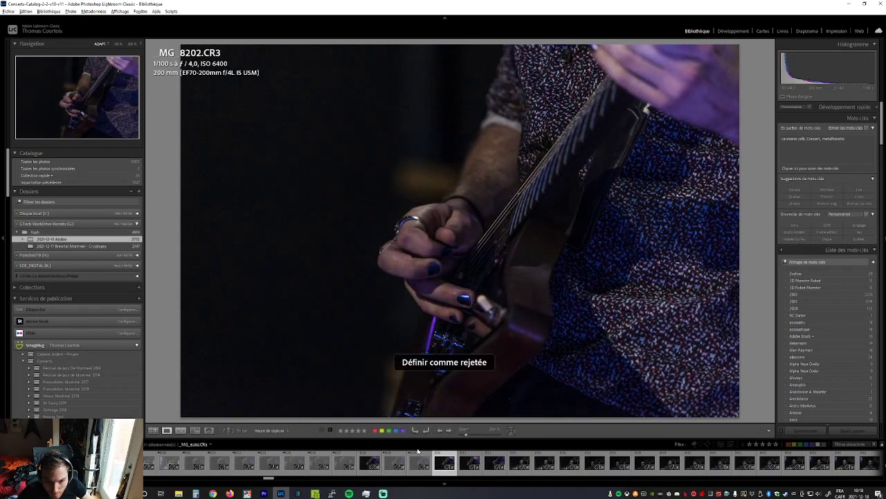
{"action": "key", "text": "Right"}
{"action": "key", "text": "x"}
{"action": "key", "text": "Right"}
Check the first drummer close-up against its neighbour, and flag _MG_8204 as rejected
{"action": "key", "text": "Right"}
{"action": "key", "text": "Right"}
{"action": "key", "text": "Right"}
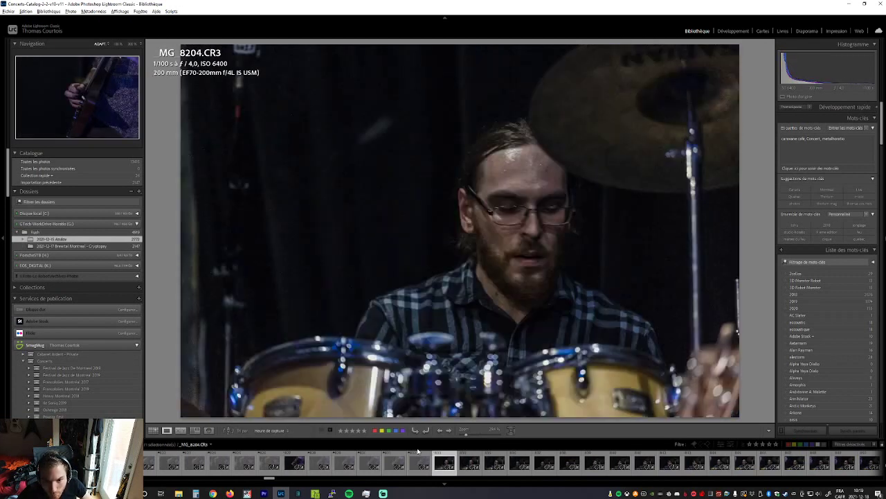
{"action": "key", "text": "Right"}
{"action": "key", "text": "Left"}
{"action": "key", "text": "x"}
Review the drummer close-ups from _MG_8205 to _MG_8210, and flag the weak ones as rejected
{"action": "key", "text": "Right"}
{"action": "key", "text": "Right"}
{"action": "key", "text": "x"}
{"action": "key", "text": "Right"}
{"action": "key", "text": "x"}
{"action": "key", "text": "Right"}
{"action": "key", "text": "x"}
{"action": "key", "text": "Right"}
{"action": "key", "text": "x"}
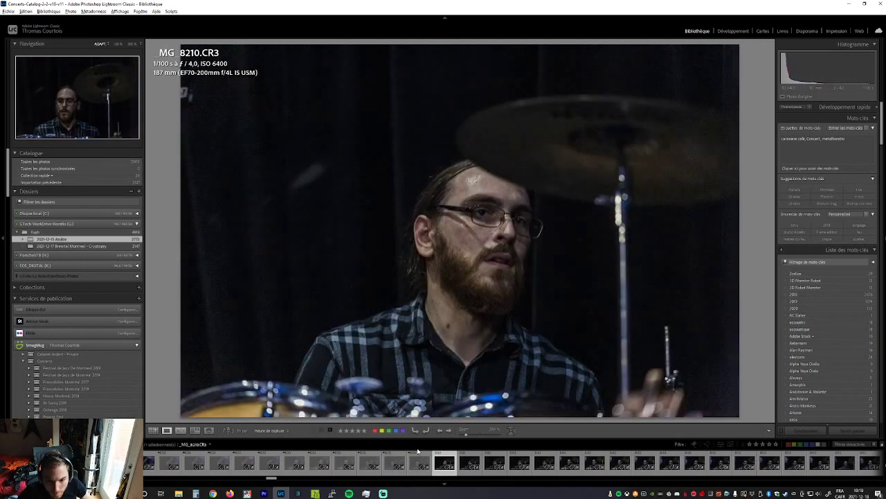
{"action": "key", "text": "x"}
Review the drummer close-ups from _MG_8211 to _MG_8215, and flag the weaker ones as rejected
{"action": "key", "text": "Right"}
{"action": "key", "text": "x"}
{"action": "key", "text": "Right"}
{"action": "key", "text": "Right"}
{"action": "key", "text": "x"}
{"action": "key", "text": "Right"}
{"action": "key", "text": "Right"}
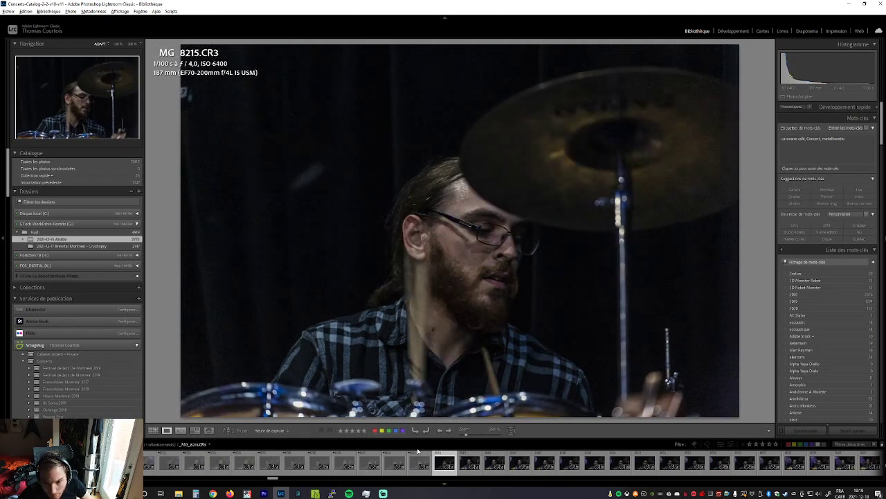
Review the drummer close-ups from _MG_8216 to _MG_8219, and flag the weaker ones as rejected
{"action": "key", "text": "Right"}
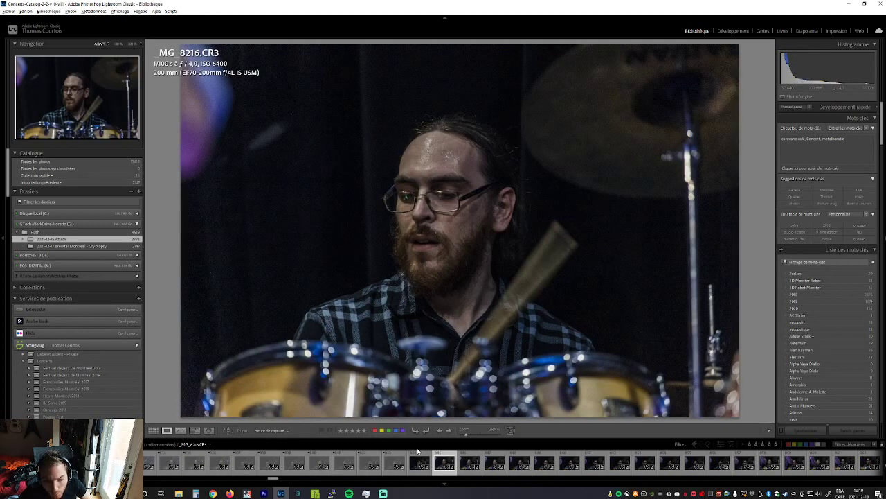
{"action": "key", "text": "Right"}
{"action": "key", "text": "x"}
{"action": "key", "text": "Right"}
{"action": "key", "text": "x"}
{"action": "key", "text": "Right"}
{"action": "key", "text": "x"}
{"action": "key", "text": "Right"}
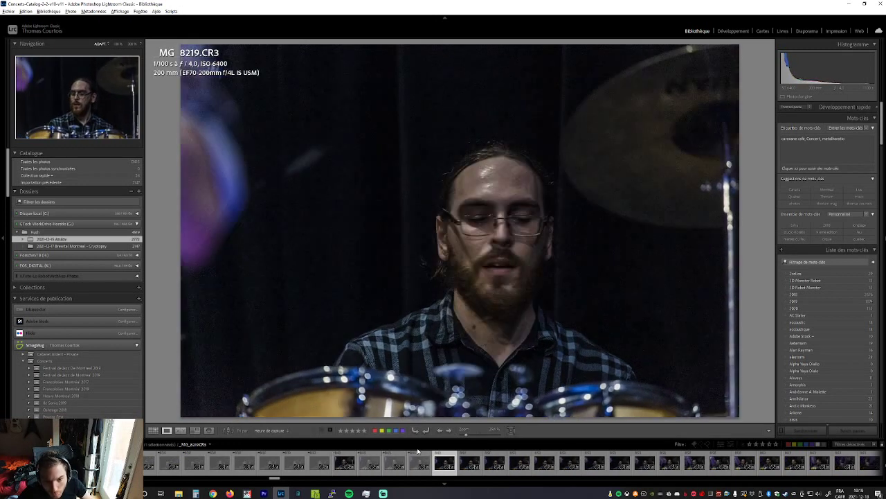
Review the drummer close-ups from _MG_8220 to _MG_8228, and flag the weaker ones, including _MG_8222, as rejected
{"action": "key", "text": "Right"}
{"action": "key", "text": "Right"}
{"action": "key", "text": "Right"}
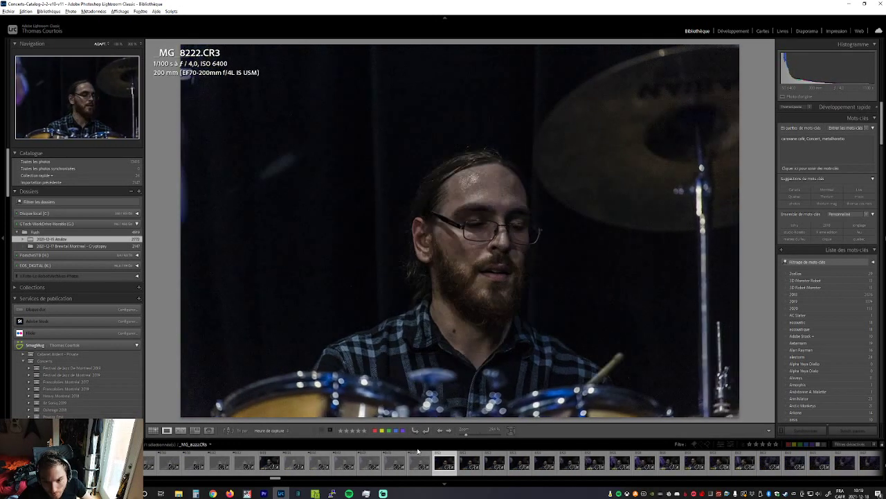
{"action": "key", "text": "Right"}
{"action": "key", "text": "Right"}
{"action": "key", "text": "x"}
{"action": "key", "text": "Right"}
{"action": "key", "text": "x"}
{"action": "key", "text": "Right"}
{"action": "key", "text": "Right"}
{"action": "key", "text": "x"}
{"action": "key", "text": "Right"}
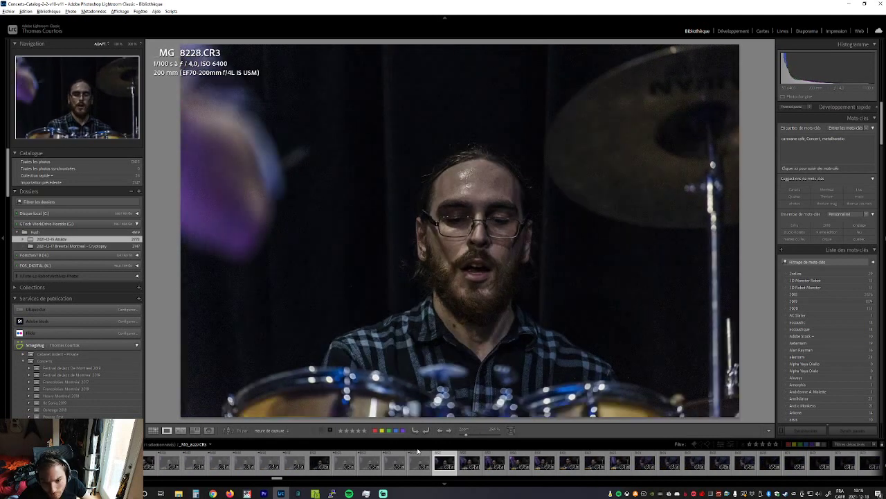
Flag the weak drummer close-ups between _MG_8229 and _MG_8232 as rejected
{"action": "key", "text": "Right"}
{"action": "key", "text": "x"}
{"action": "key", "text": "Right"}
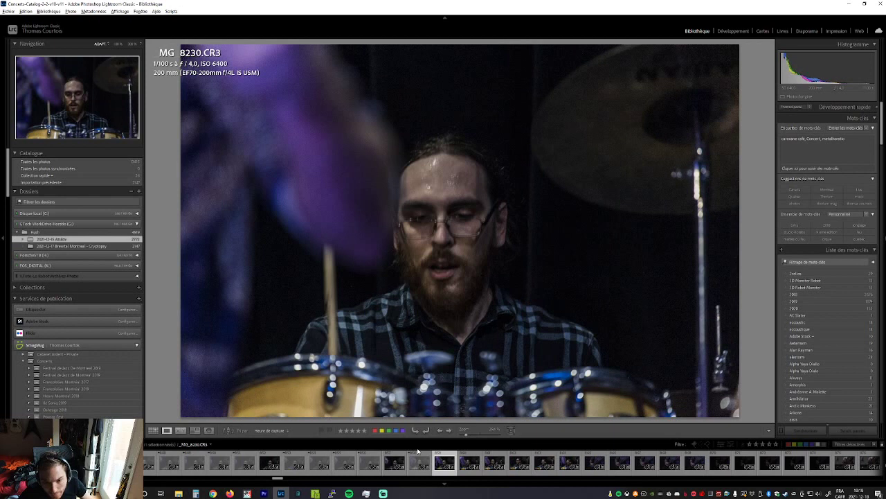
{"action": "key", "text": "x"}
{"action": "key", "text": "Right"}
{"action": "key", "text": "x"}
{"action": "key", "text": "Right"}
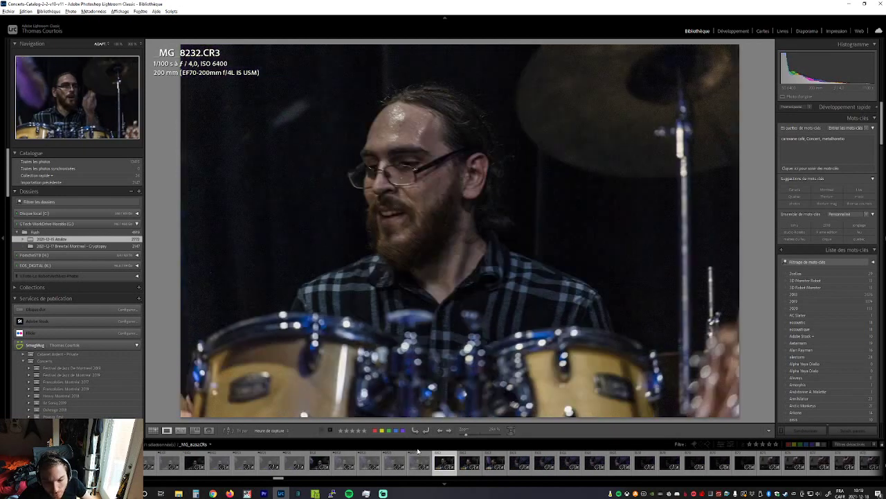
Review the shots from _MG_8233 to _MG_8236, including the smiling drummer, and flag the weaker one as rejected
{"action": "key", "text": "Right"}
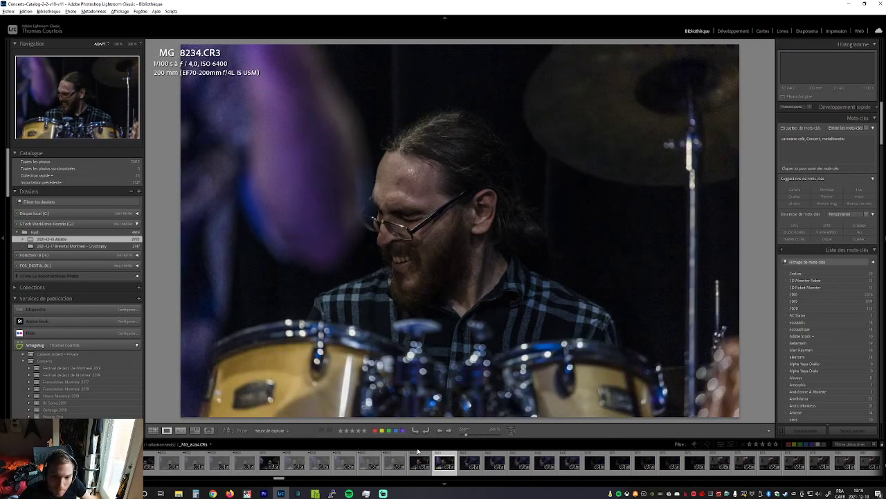
{"action": "key", "text": "Right"}
{"action": "key", "text": "Right"}
{"action": "key", "text": "x"}
{"action": "key", "text": "Right"}
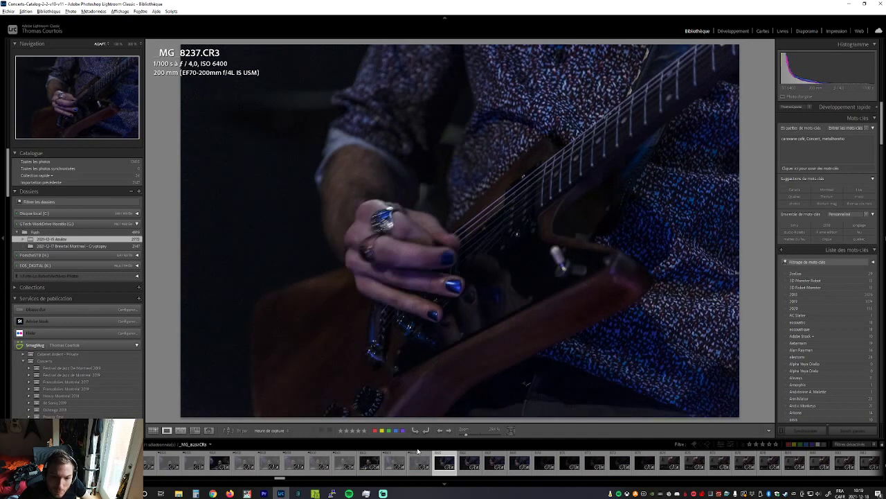
Flag the dark close-ups of the guitarist's ringed hand from _MG_8237 to _MG_8240 as rejected, and check _MG_8241
{"action": "key", "text": "x"}
{"action": "key", "text": "Right"}
{"action": "key", "text": "x"}
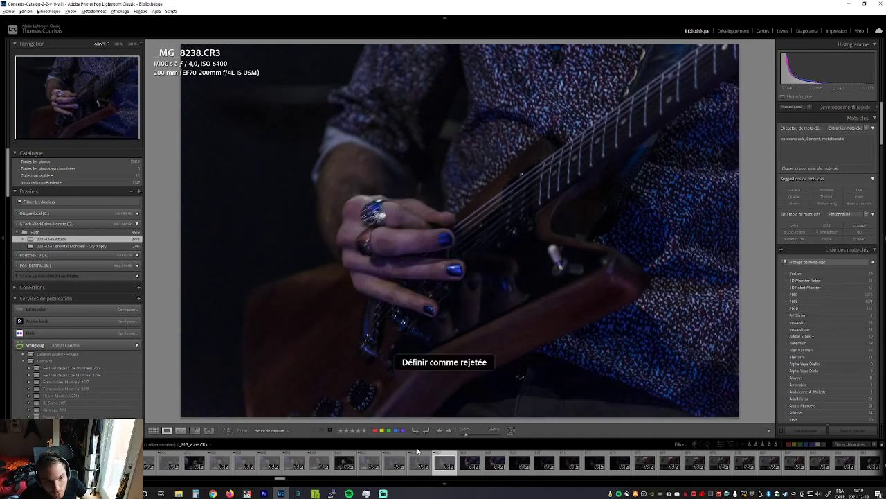
{"action": "key", "text": "Right"}
{"action": "key", "text": "x"}
{"action": "key", "text": "Right"}
{"action": "key", "text": "x"}
{"action": "key", "text": "Right"}
{"action": "key", "text": "Right"}
{"action": "key", "text": "Left"}
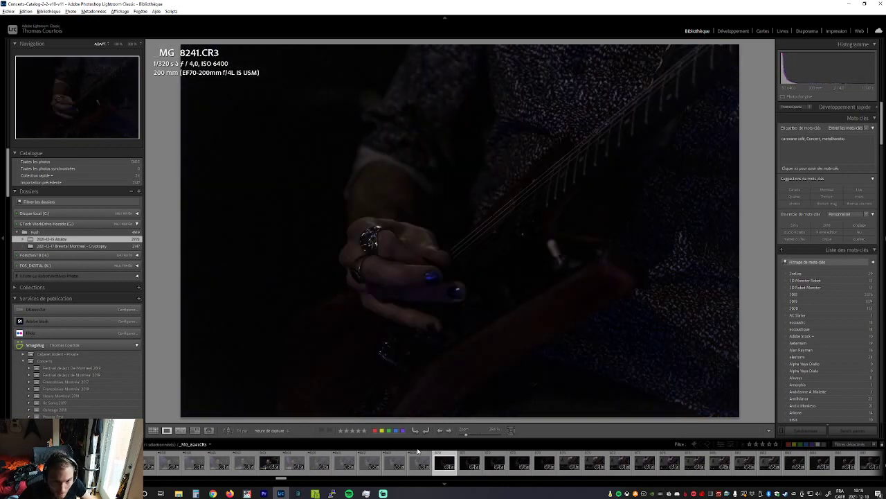
Review the dark ringed-hand close-ups from _MG_8241 to _MG_8243, and undo the rejected flag on _MG_8241
{"action": "key", "text": "Right"}
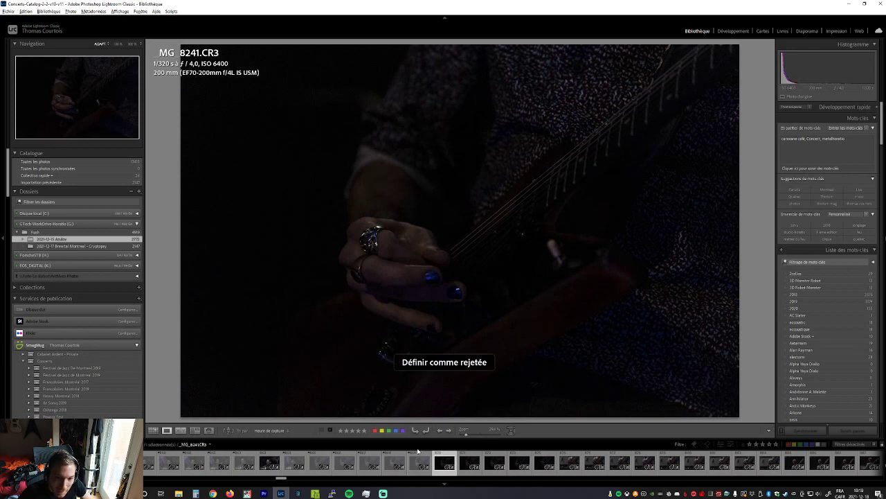
{"action": "key", "text": "super+space"}
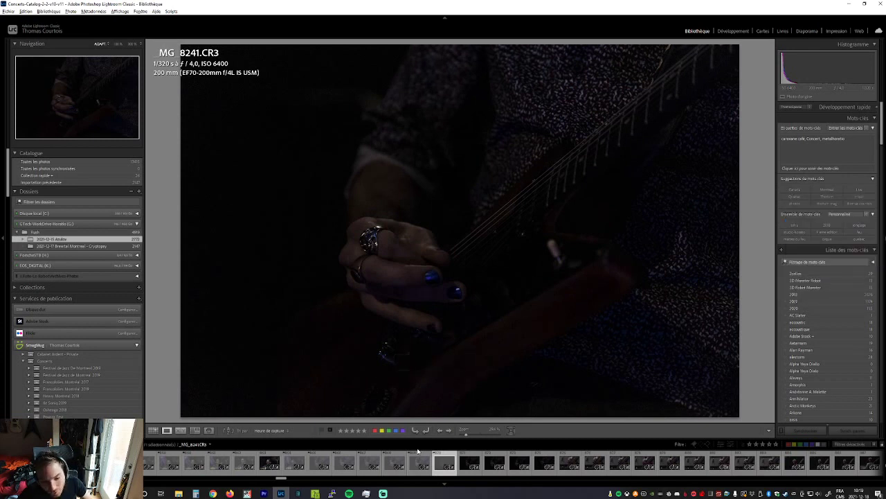
{"action": "key", "text": "ctrl+z"}
{"action": "key", "text": "Right"}
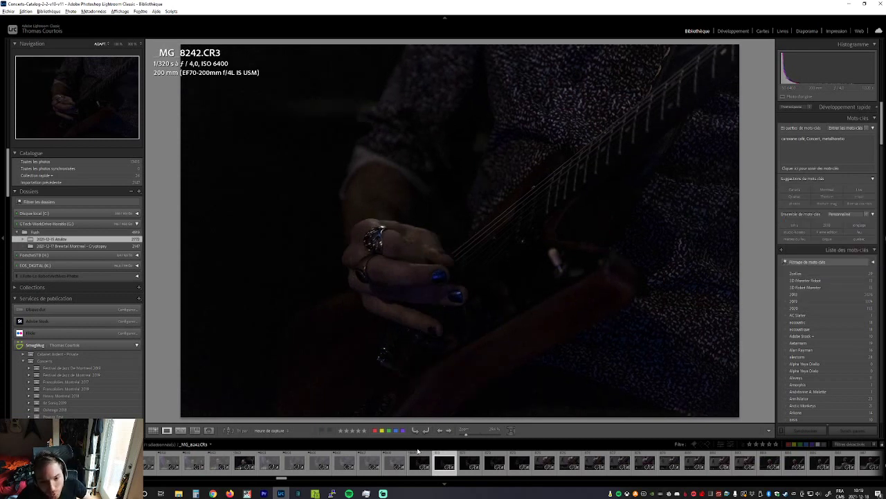
{"action": "key", "text": "Right"}
{"action": "key", "text": "Right"}
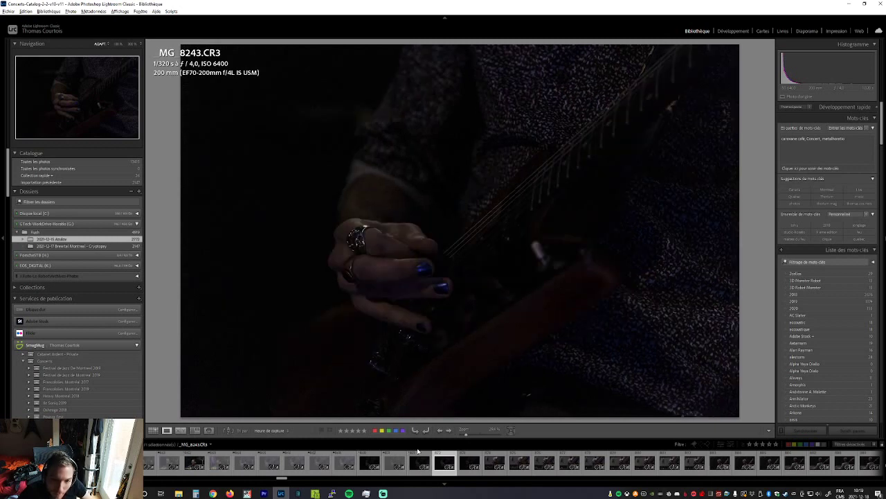
{"action": "key", "text": "Right"}
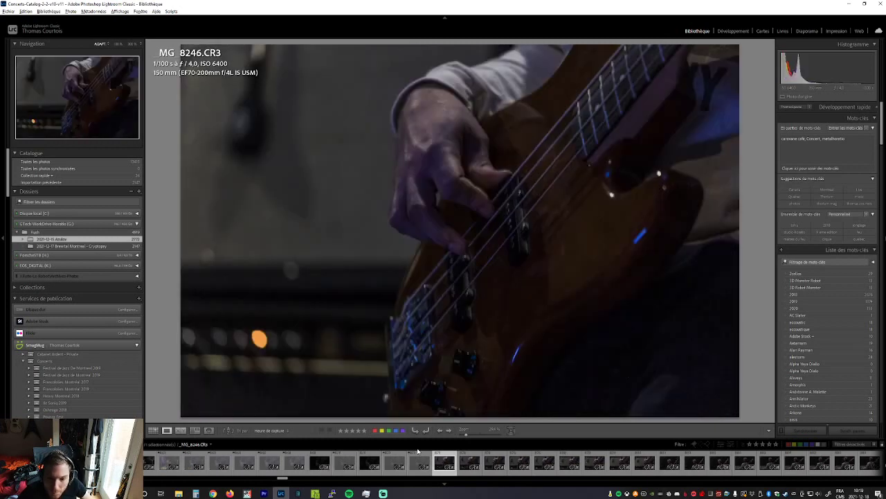
Review the bass player's hand close-ups from _MG_8246 to _MG_8252, and flag the weaker ones, including _MG_8247 and _MG_8250, as rejected
{"action": "key", "text": "Right"}
{"action": "key", "text": "x"}
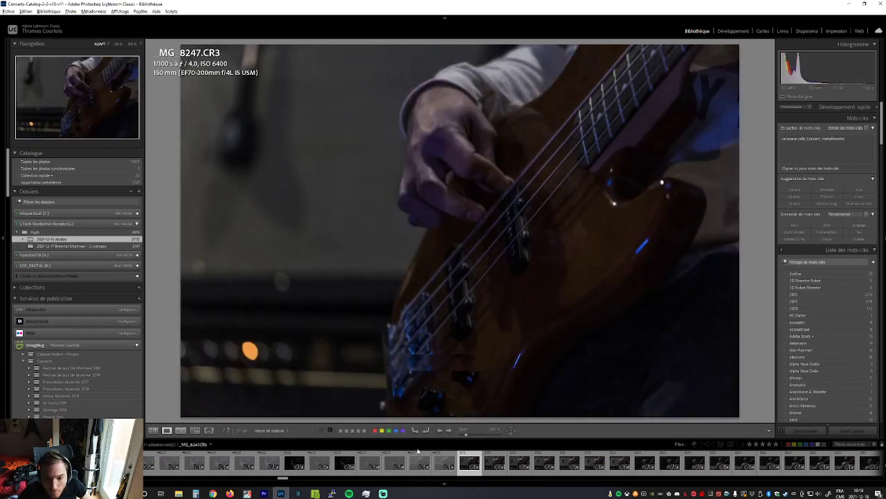
{"action": "key", "text": "Right"}
{"action": "key", "text": "Right"}
{"action": "key", "text": "Right"}
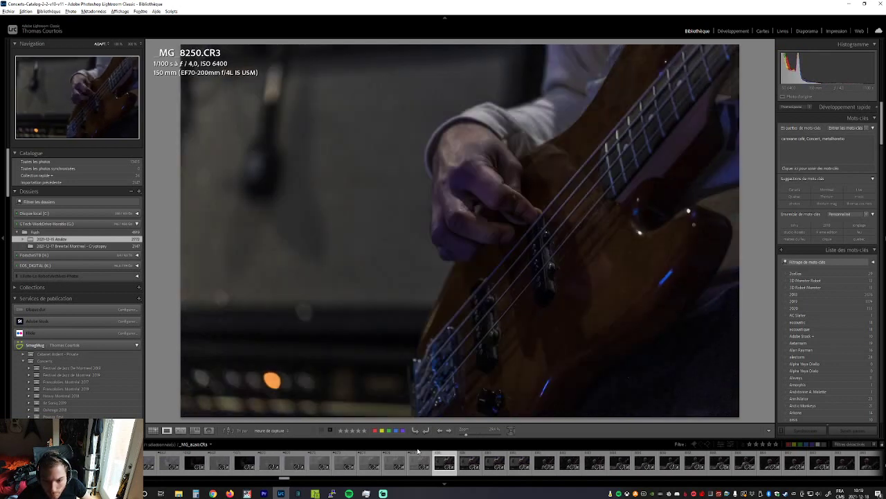
{"action": "key", "text": "Right"}
{"action": "key", "text": "Right"}
{"action": "key", "text": "Right"}
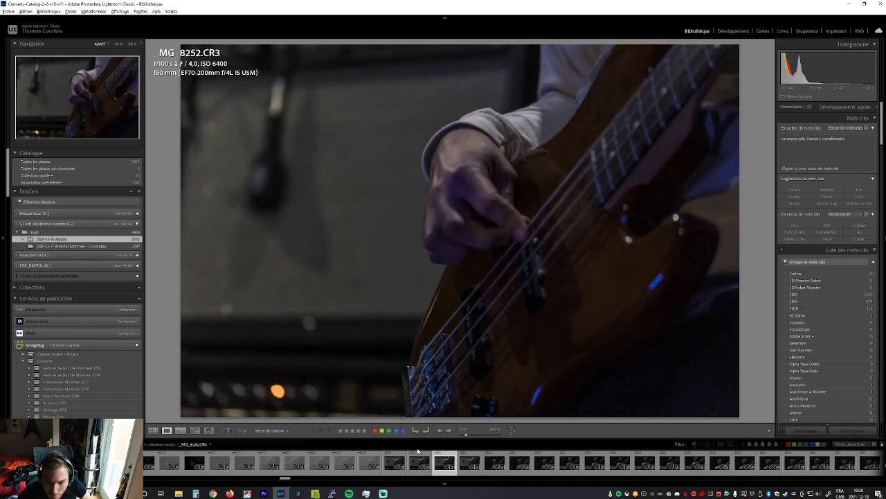
Compare the near-identical bass-hand close-ups around _MG_8252, and flag the weaker duplicates as rejected
{"action": "key", "text": "x"}
{"action": "key", "text": "Left"}
{"action": "key", "text": "Left"}
{"action": "key", "text": "Right"}
{"action": "key", "text": "x"}
{"action": "key", "text": "Right"}
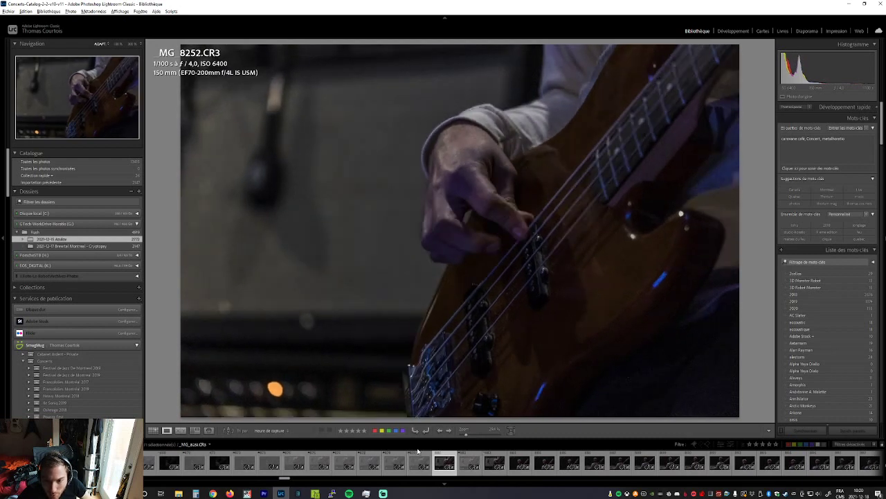
{"action": "key", "text": "x"}
{"action": "key", "text": "Right"}
{"action": "key", "text": "x"}
{"action": "key", "text": "Right"}
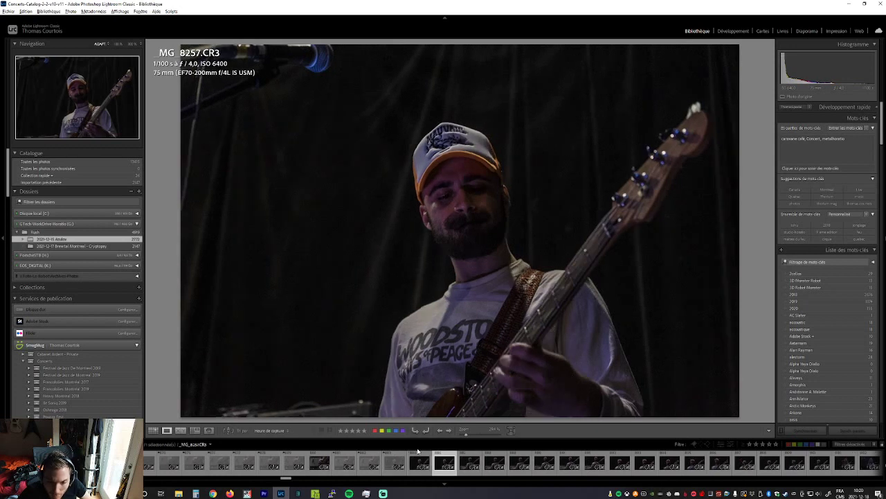
Examine the portraits of the bassist in the cap from _MG_8257 to _MG_8263 for sharpness and expression
{"action": "key", "text": "Right"}
{"action": "key", "text": "Right"}
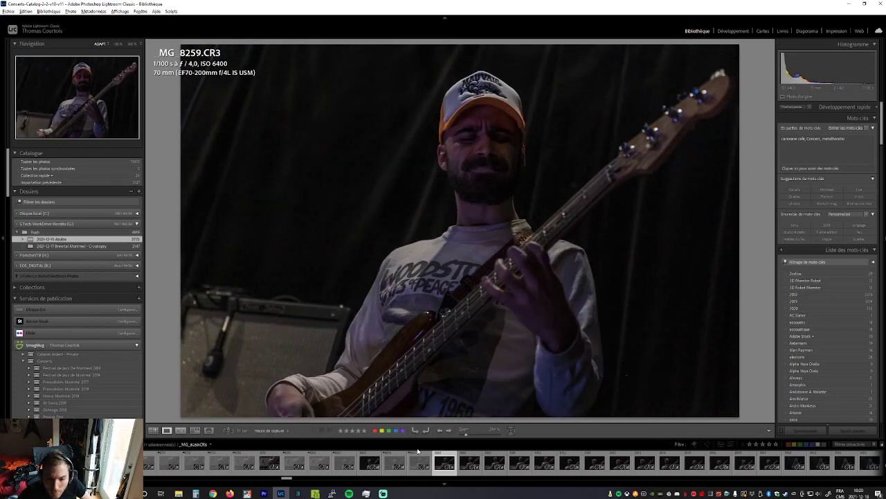
{"action": "key", "text": "Right"}
{"action": "key", "text": "Left"}
{"action": "key", "text": "Right"}
{"action": "key", "text": "Right"}
{"action": "key", "text": "Right"}
{"action": "key", "text": "Right"}
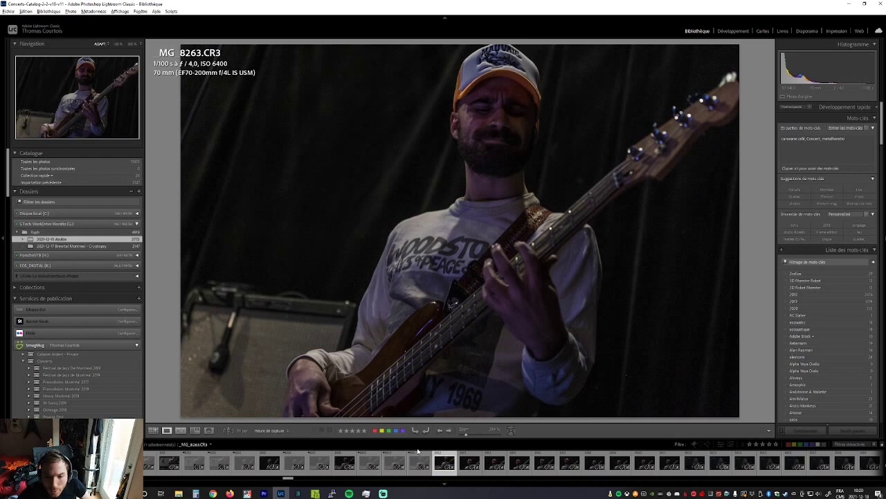
Compare the bassist portraits _MG_8263 to _MG_8266, and flag _MG_8264 as rejected
{"action": "key", "text": "Right"}
{"action": "key", "text": "Left"}
{"action": "key", "text": "Right"}
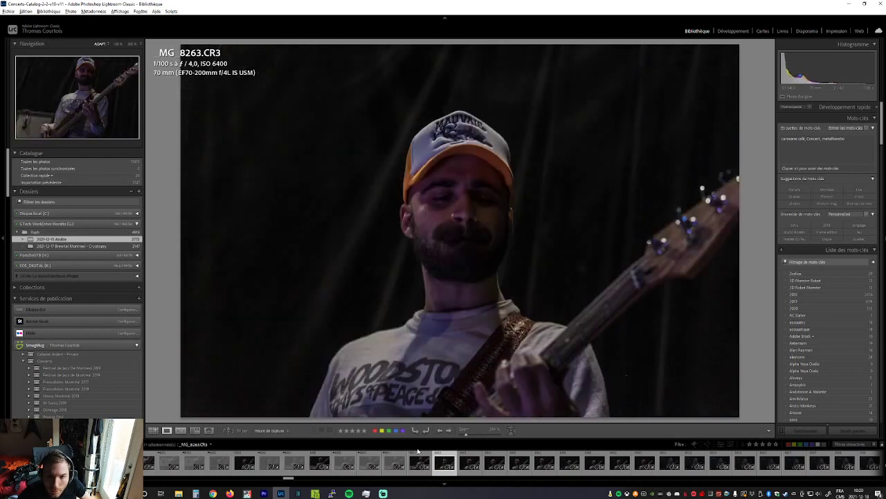
{"action": "key", "text": "Left"}
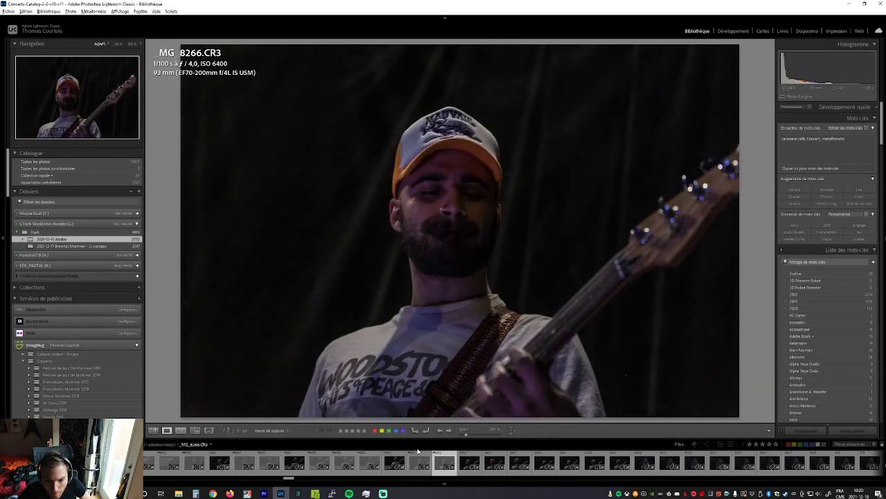
{"action": "key", "text": "Right"}
{"action": "key", "text": "Right"}
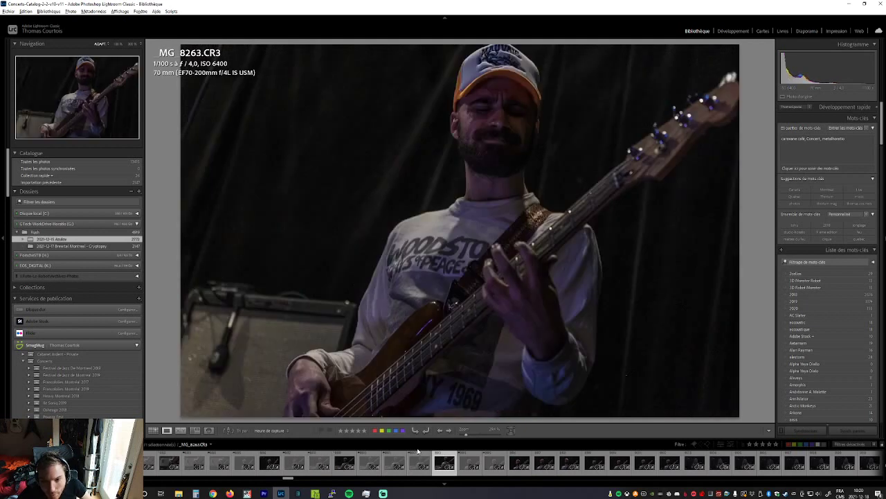
{"action": "key", "text": "Left"}
{"action": "key", "text": "Left"}
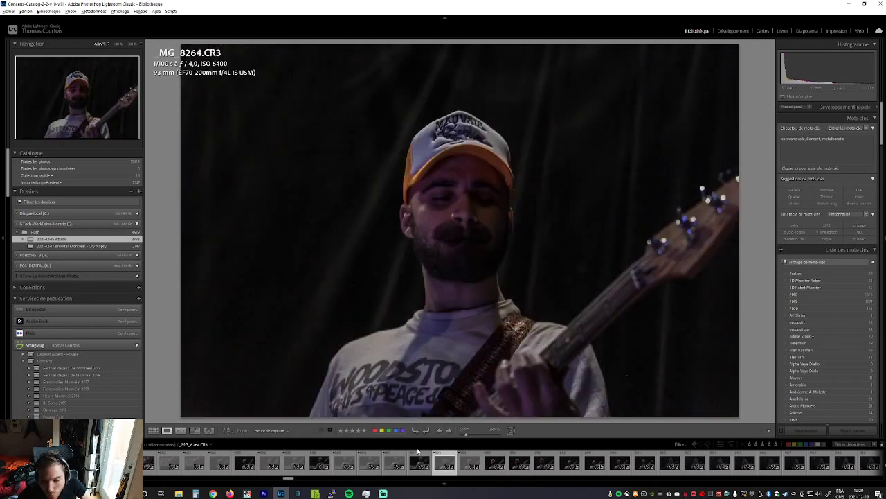
{"action": "key", "text": "Right"}
{"action": "key", "text": "Right"}
{"action": "key", "text": "Right"}
{"action": "key", "text": "Left"}
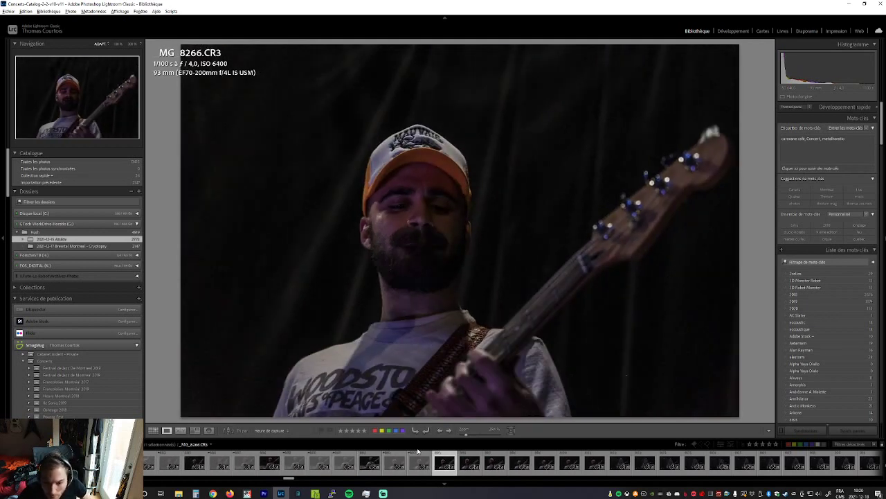
Compare the tighter bassist portraits from _MG_8266 to _MG_8269, and flag the weaker ones as rejected
{"action": "key", "text": "Right"}
{"action": "key", "text": "Right"}
{"action": "key", "text": "Left"}
{"action": "key", "text": "x"}
{"action": "key", "text": "Left"}
{"action": "key", "text": "Right"}
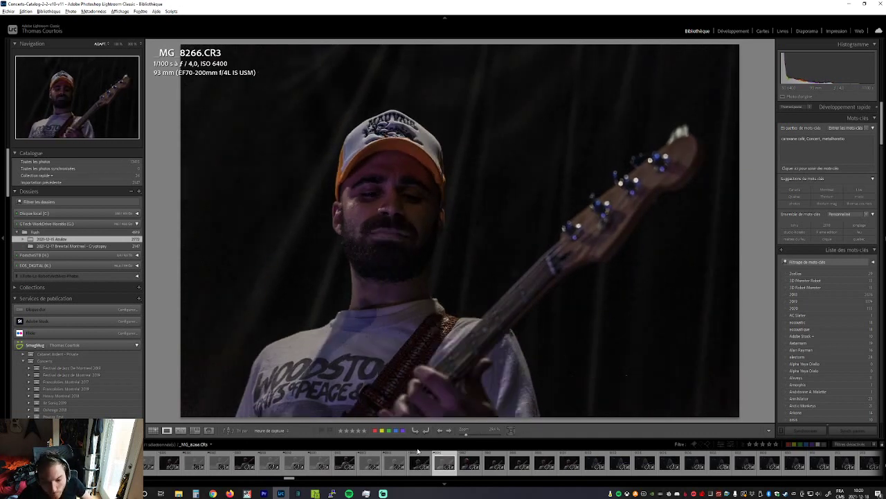
{"action": "key", "text": "Right"}
{"action": "key", "text": "x"}
{"action": "key", "text": "Right"}
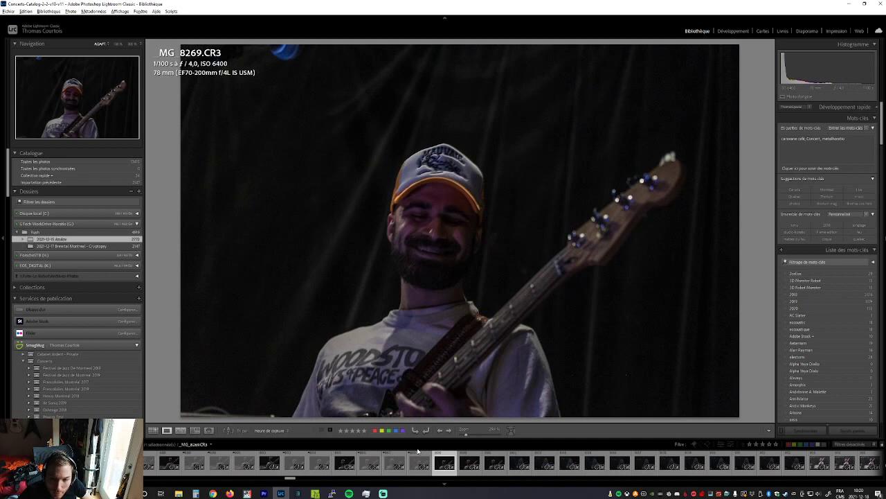
Flag the weaker shots of the smiling bassist between _MG_8269 and _MG_8272 as rejected
{"action": "key", "text": "Right"}
{"action": "key", "text": "x"}
{"action": "key", "text": "Right"}
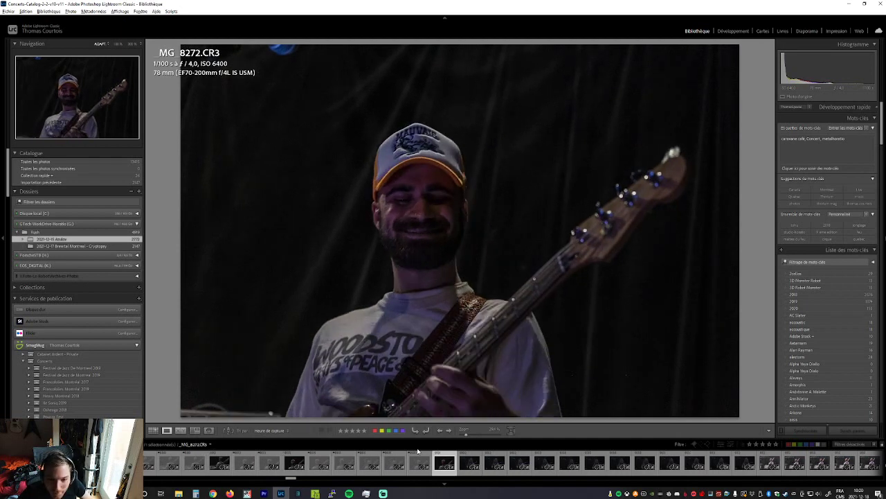
{"action": "key", "text": "Right"}
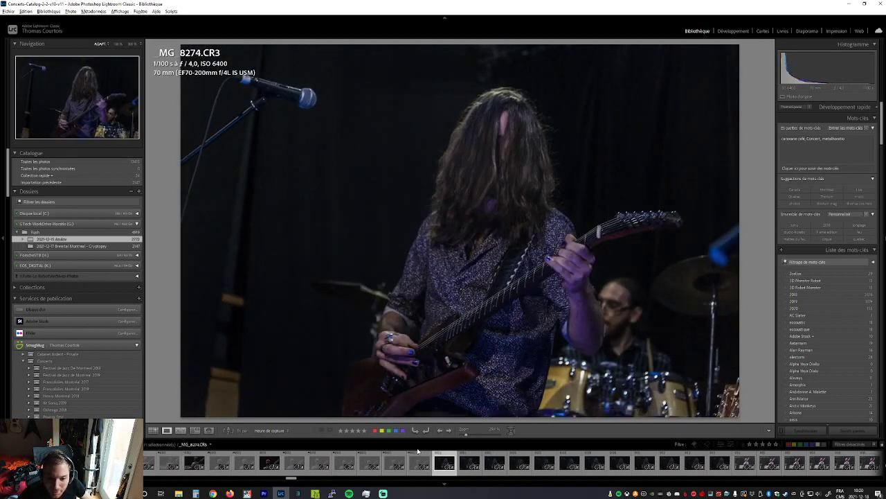
Flag the weaker shots of the long-haired guitarist from _MG_8274 to _MG_8279 as rejected
{"action": "key", "text": "x"}
{"action": "key", "text": "Right"}
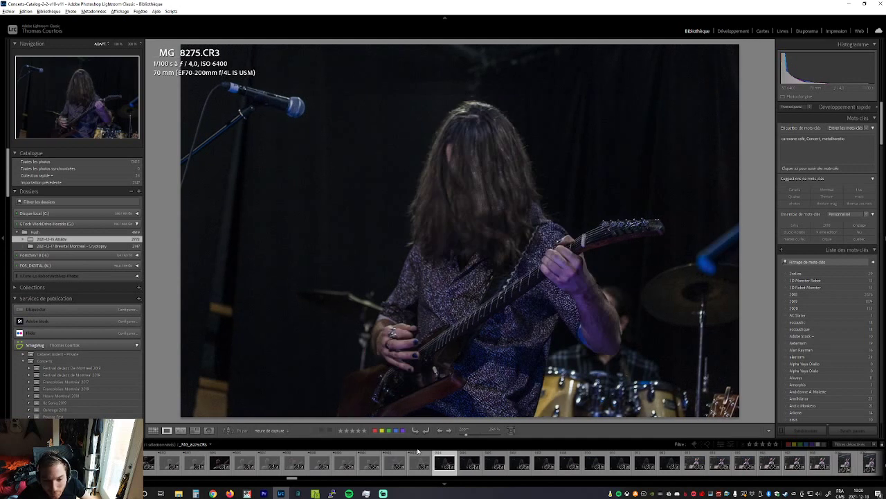
{"action": "key", "text": "Right"}
{"action": "key", "text": "Right"}
{"action": "key", "text": "x"}
{"action": "key", "text": "x"}
{"action": "key", "text": "x"}
{"action": "key", "text": "x"}
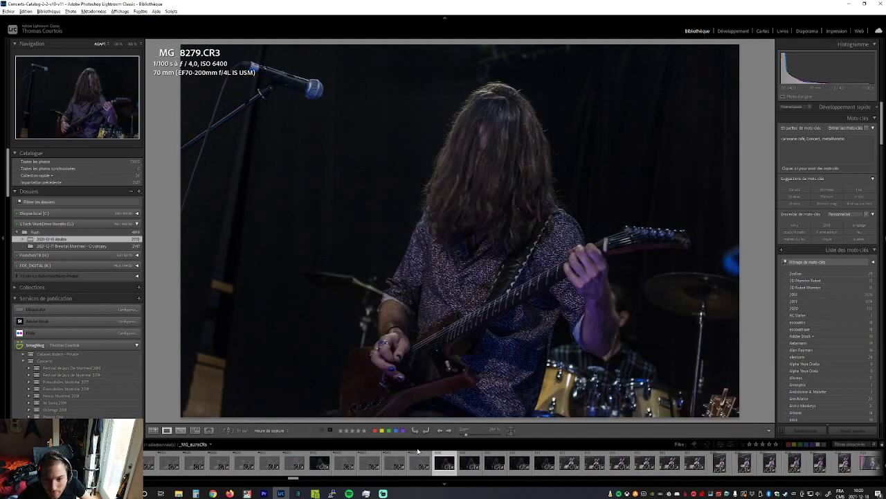
Flag the remaining weak guitarist shots after _MG_8279, up to the brighter bassist photo _MG_8286, as rejected
{"action": "key", "text": "x"}
{"action": "key", "text": "x"}
{"action": "key", "text": "x"}
{"action": "key", "text": "x"}
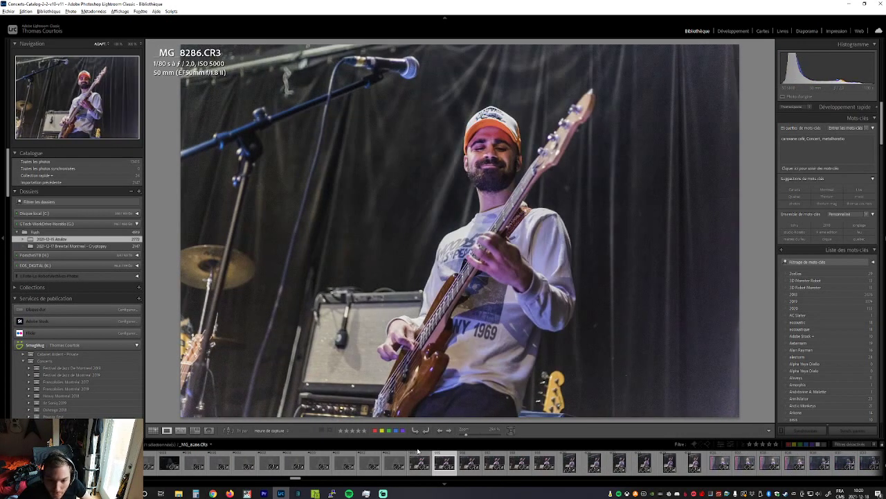
Flag the weaker 50 mm bassist shots from _MG_8286 onward, including _MG_8288, as rejected
{"action": "key", "text": "x"}
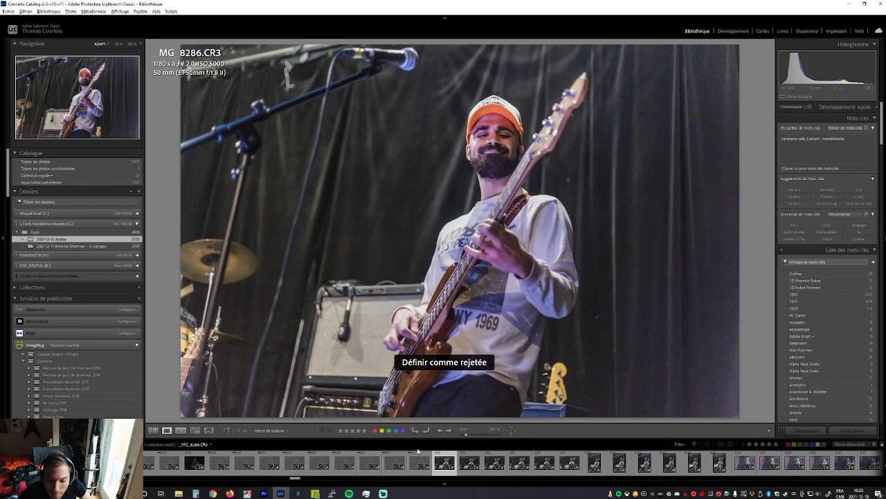
{"action": "key", "text": "x"}
{"action": "key", "text": "x"}
{"action": "key", "text": "x"}
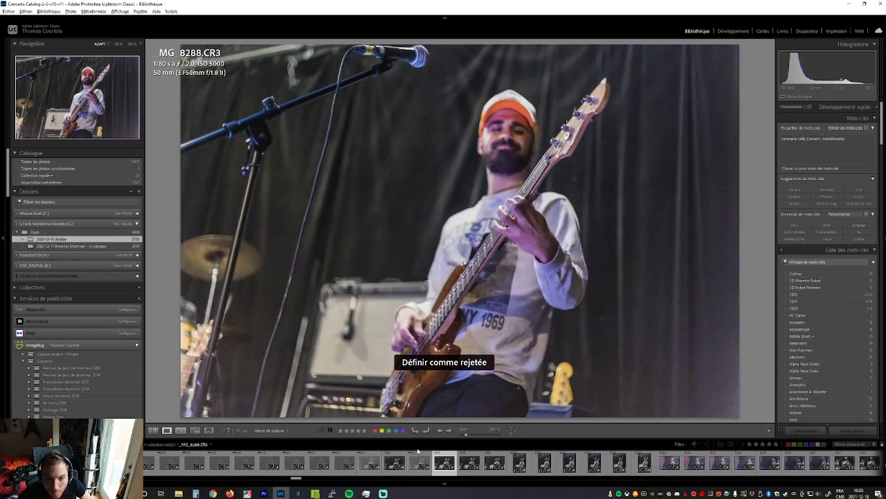
{"action": "key", "text": "x"}
{"action": "key", "text": "Right"}
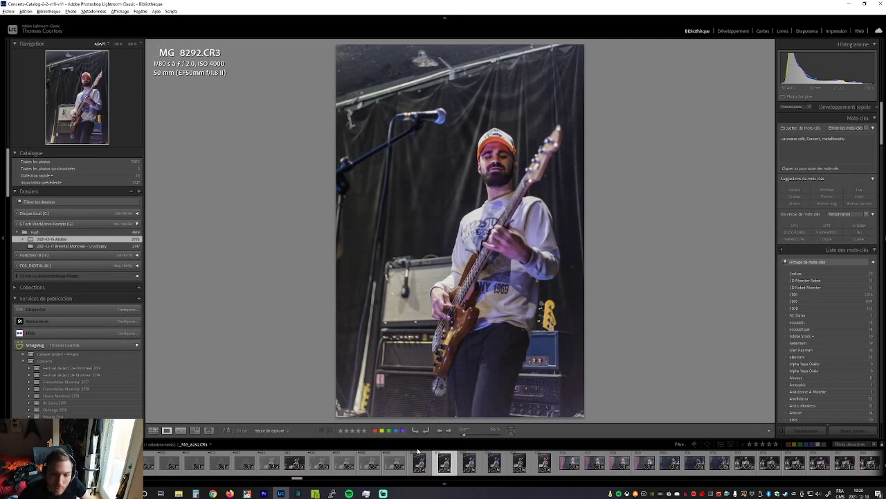
{"action": "key", "text": "x"}
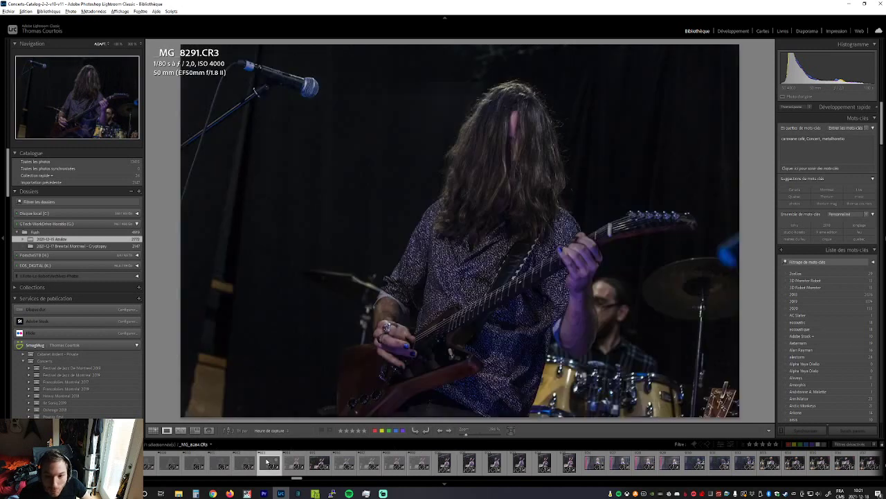
Recheck the guitarist shot _MG_8284, and compare the vertical bassist shots _MG_8291 and _MG_8292 and flag them as rejected
{"action": "left_click", "coordinate": [270, 462]}
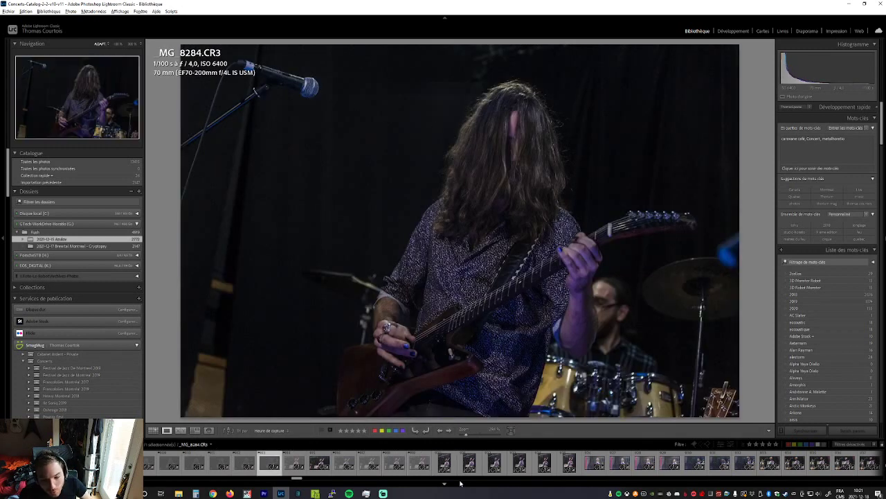
{"action": "left_click", "coordinate": [444, 461]}
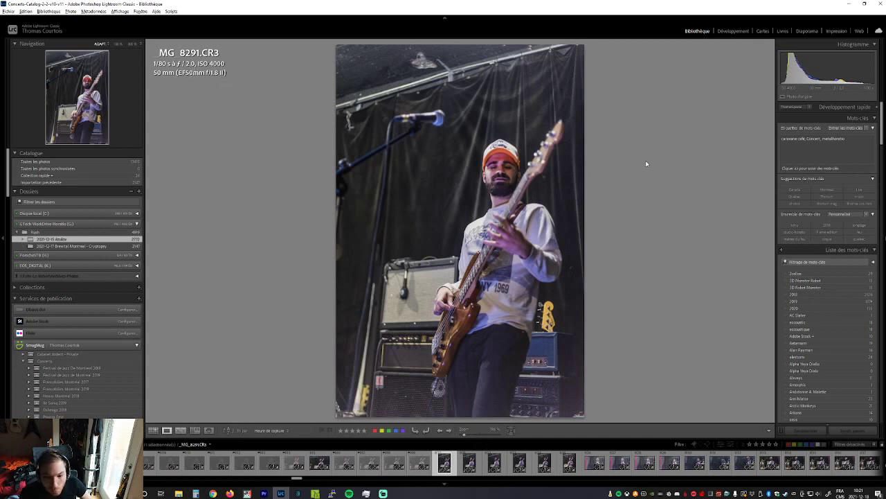
{"action": "key", "text": "Right"}
{"action": "key", "text": "Left"}
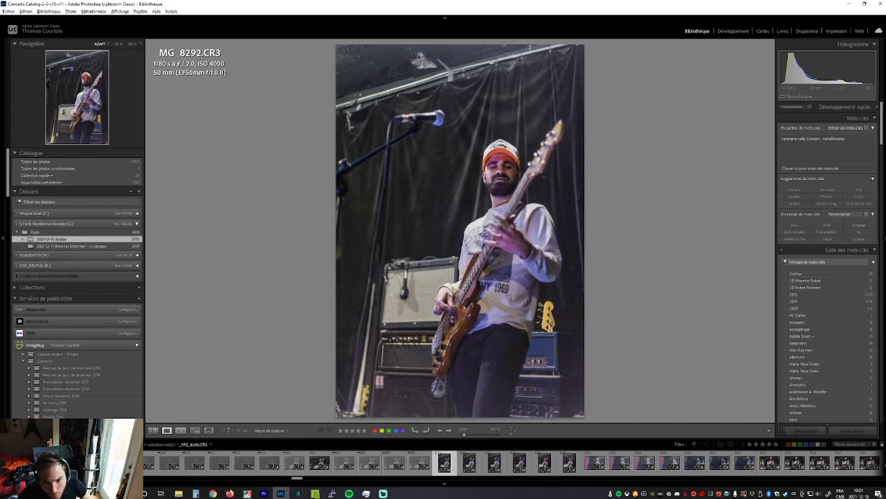
{"action": "key", "text": "Right"}
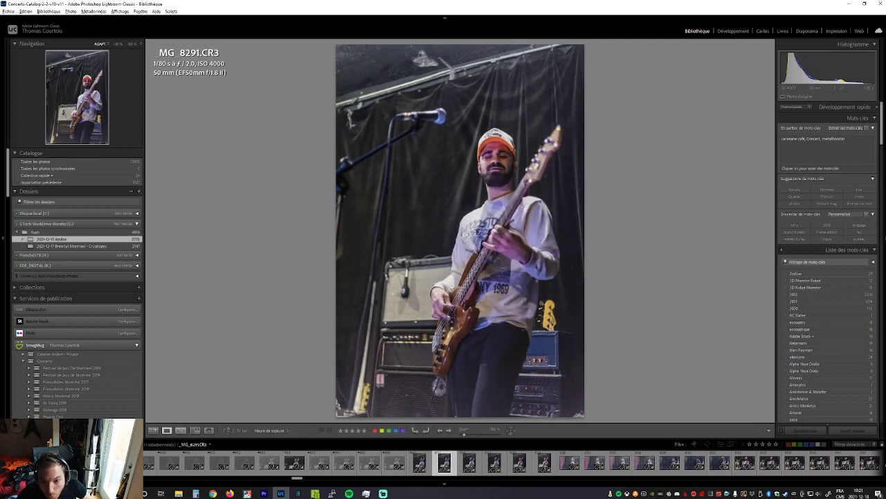
{"action": "key", "text": "Left"}
{"action": "key", "text": "x"}
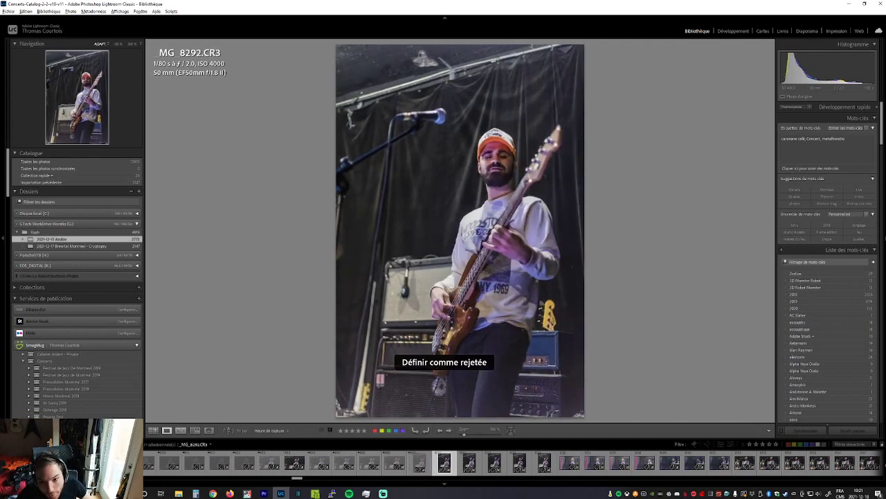
{"action": "key", "text": "Right"}
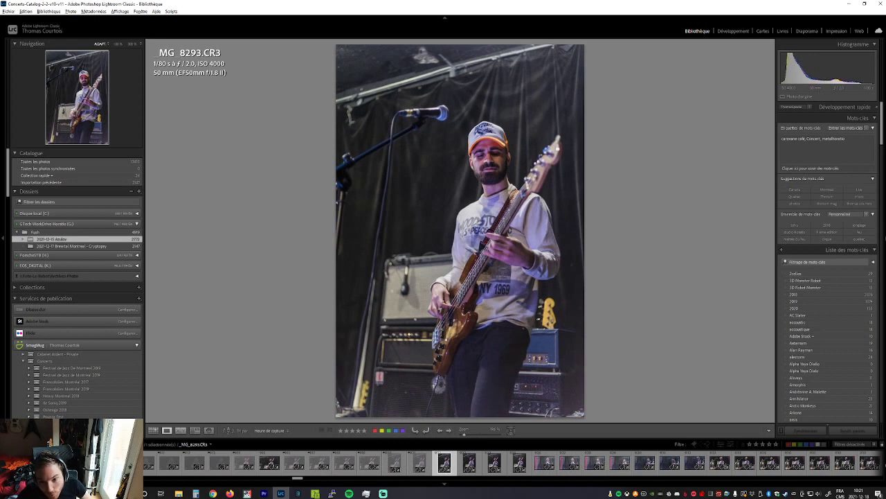
{"action": "key", "text": "Right"}
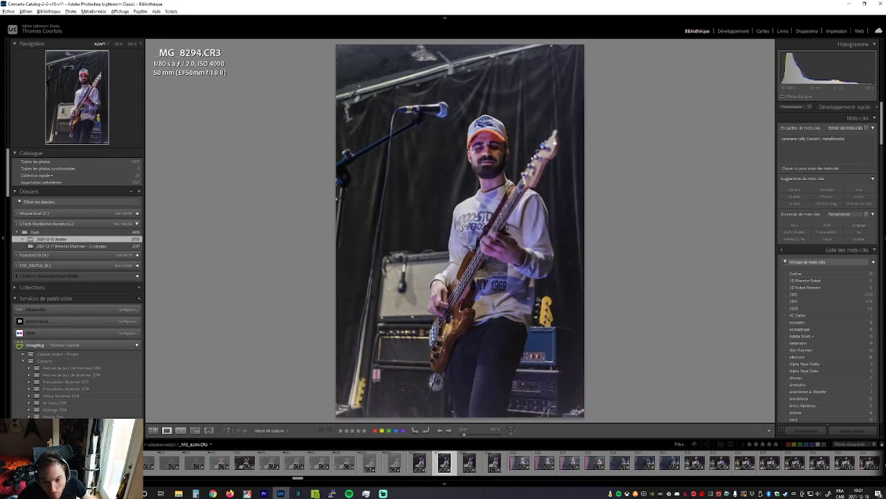
Compare the vertical bassist shots around _MG_8294 and _MG_8295 and flag the weaker ones as rejected
{"action": "key", "text": "Right"}
{"action": "key", "text": "Left"}
{"action": "key", "text": "Left"}
{"action": "key", "text": "Right"}
{"action": "key", "text": "Right"}
{"action": "key", "text": "Left"}
{"action": "key", "text": "x"}
{"action": "key", "text": "Right"}
{"action": "key", "text": "Right"}
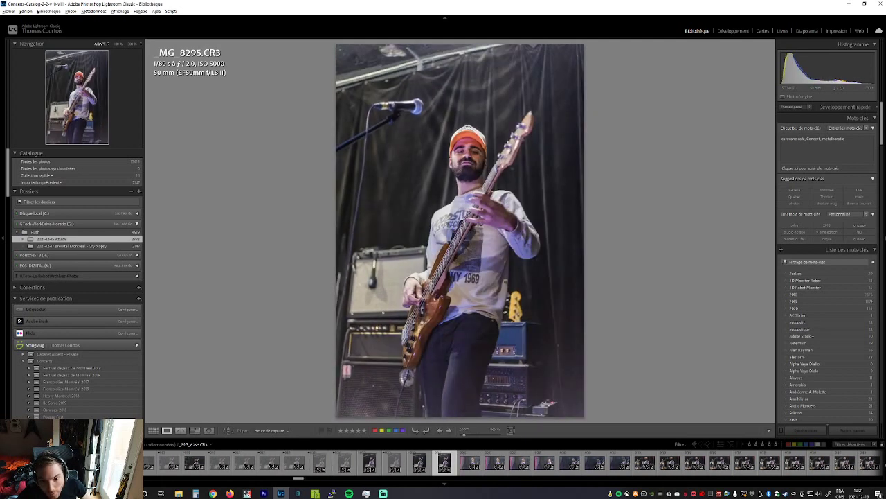
{"action": "key", "text": "Right"}
{"action": "key", "text": "Right"}
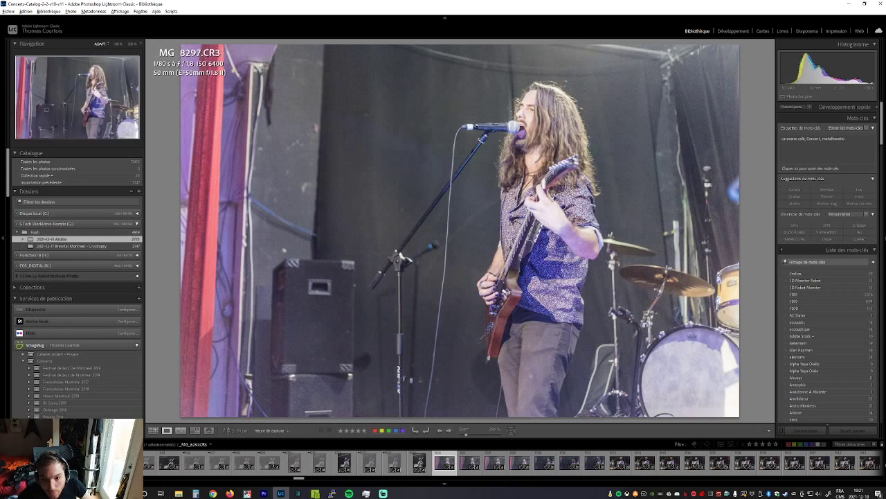
Flag the weaker 50 mm guitarist shots from _MG_8298 up to the hair-swinging shot _MG_8303 as rejected
{"action": "key", "text": "Right"}
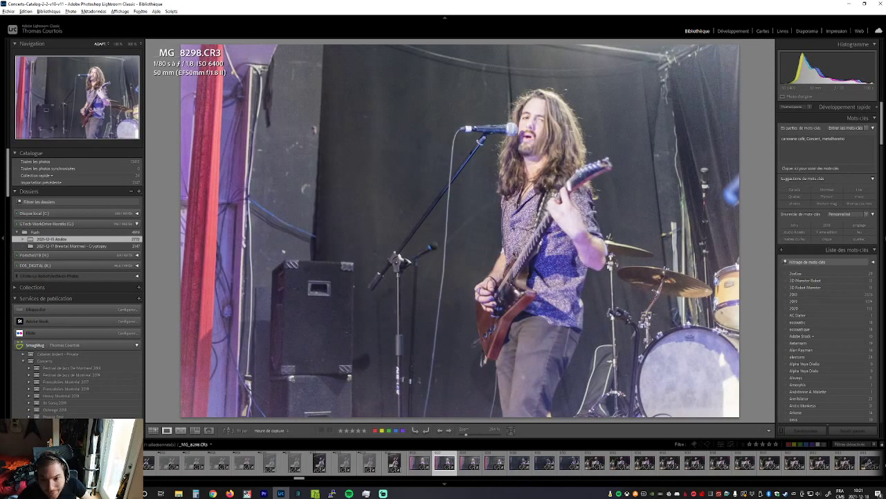
{"action": "key", "text": "x"}
{"action": "key", "text": "x"}
{"action": "key", "text": "x"}
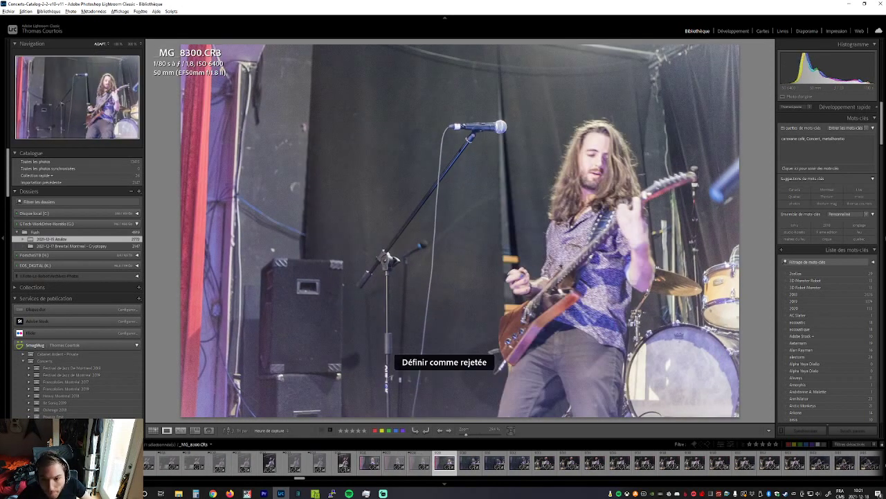
{"action": "key", "text": "x"}
{"action": "key", "text": "x"}
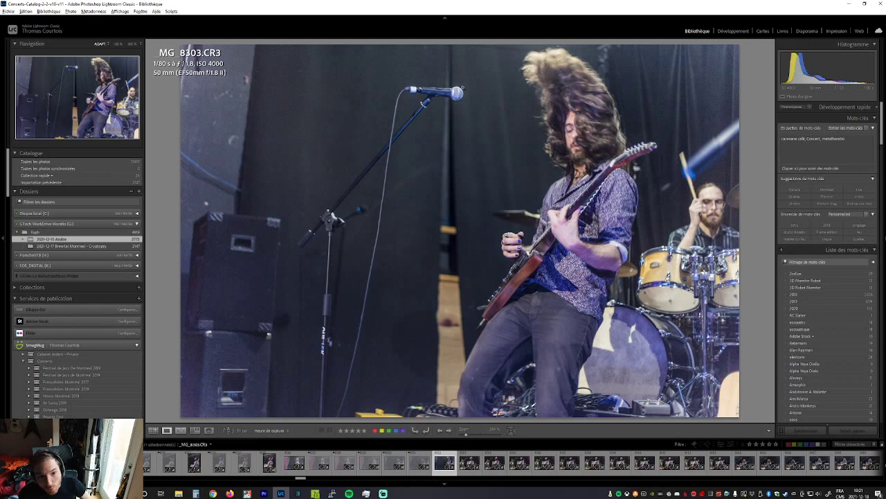
Compare _MG_8303 with the next photo and examine the sharpness of the guitarist's face and hair close up
{"action": "key", "text": "Right"}
{"action": "key", "text": "Left"}
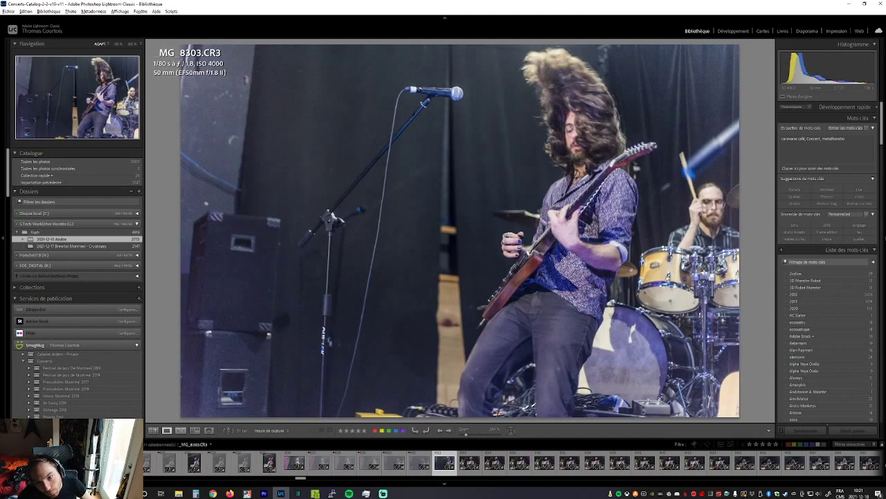
{"action": "left_click", "coordinate": [557, 81]}
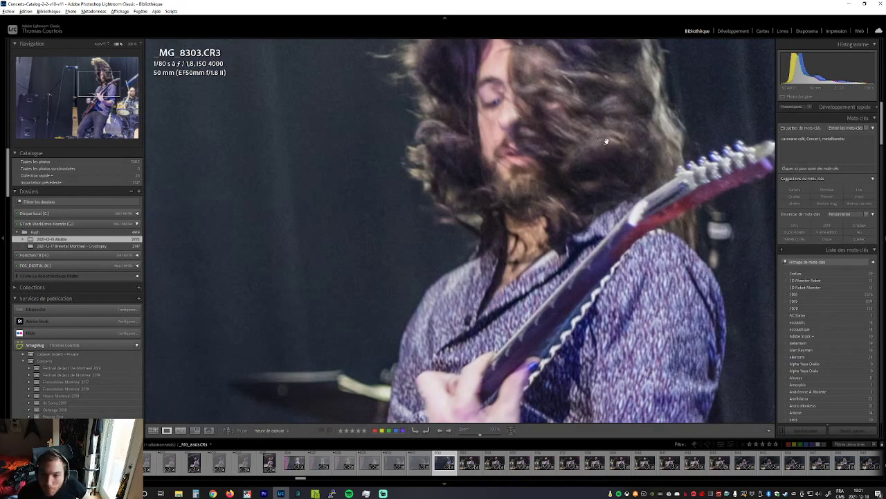
{"action": "left_click_drag", "start_coordinate": [551, 106], "coordinate": [492, 232]}
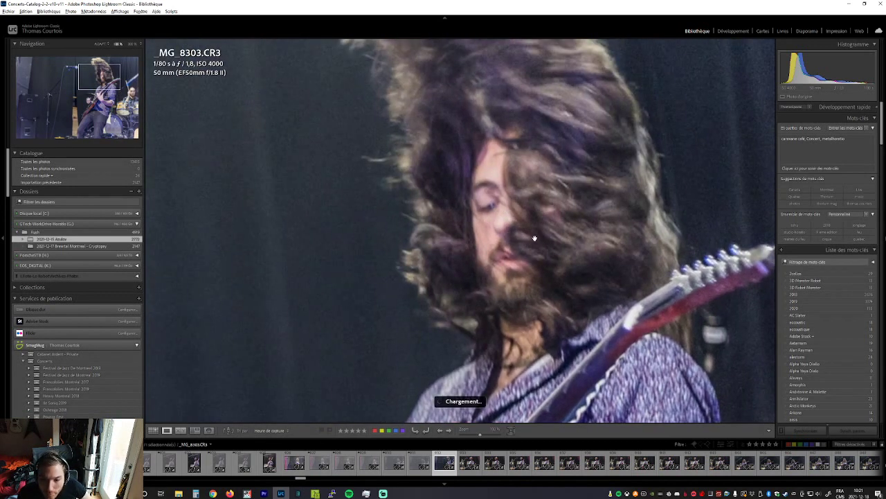
{"action": "left_click", "coordinate": [550, 252]}
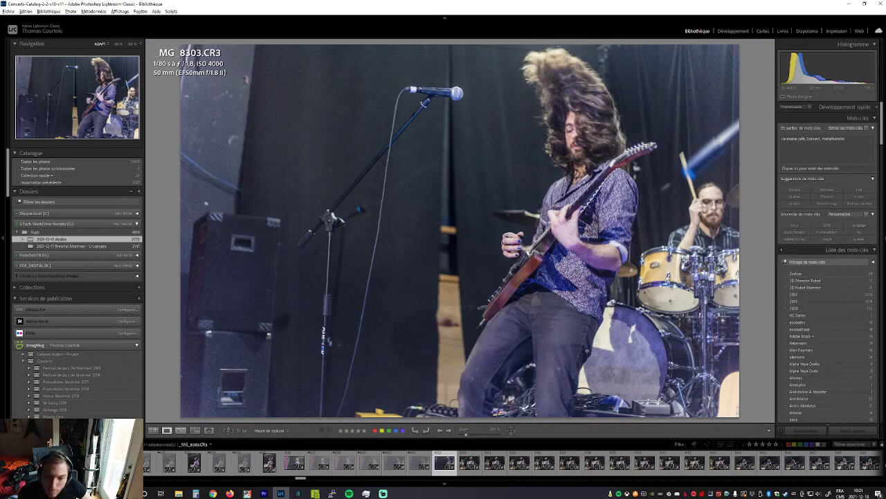
Flag the weaker bassist shots from _MG_8304 up to _MG_8311 as rejected, undoing the flag on shots worth keeping
{"action": "key", "text": "Right"}
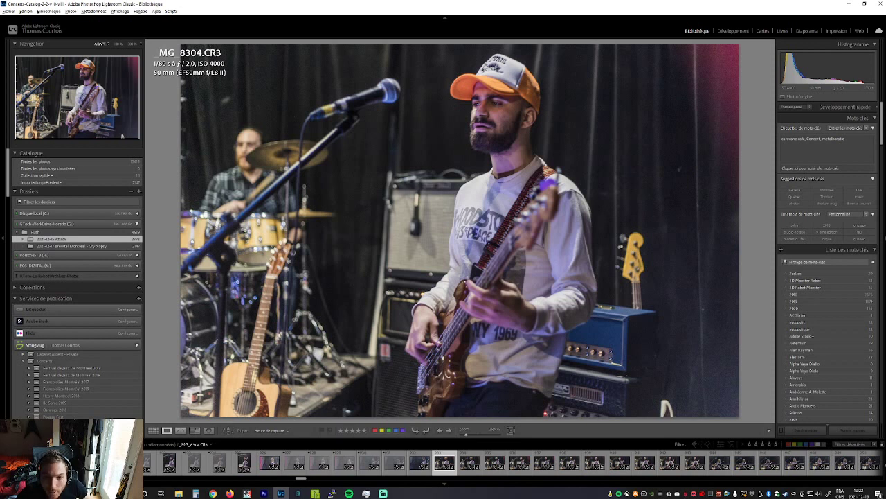
{"action": "key", "text": "Right"}
{"action": "key", "text": "x"}
{"action": "key", "text": "ctrl+z"}
{"action": "key", "text": "Right"}
{"action": "key", "text": "Right"}
{"action": "key", "text": "Right"}
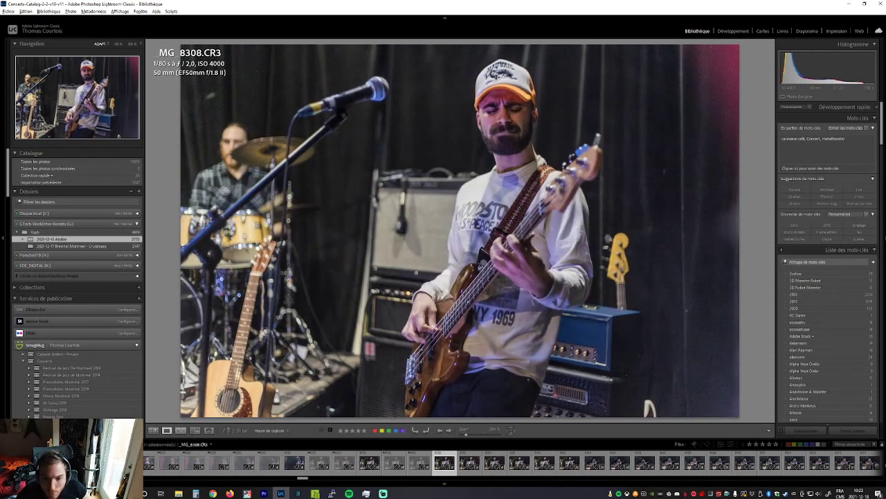
{"action": "key", "text": "x"}
{"action": "key", "text": "ctrl+z"}
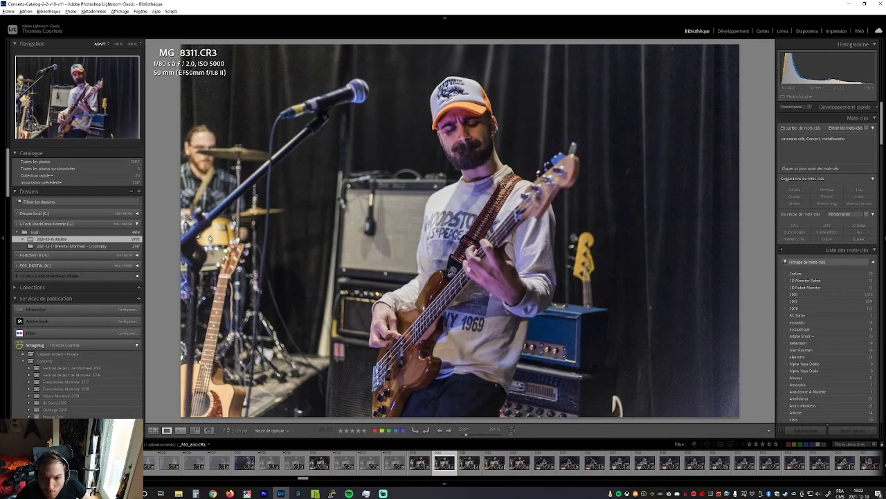
Go through the remaining bassist shots after _MG_8311 and flag the blurry guitarist shots _MG_8314 and _MG_8315 as rejected
{"action": "key", "text": "Right"}
{"action": "key", "text": "Right"}
{"action": "key", "text": "Right"}
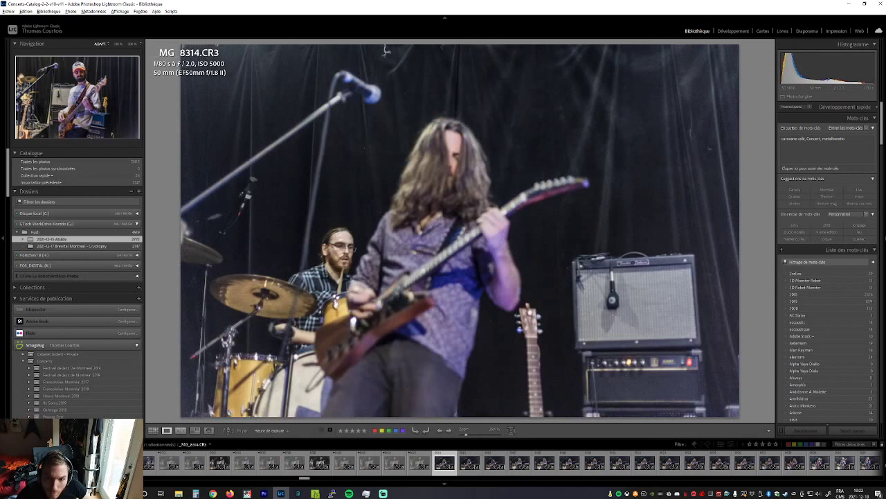
{"action": "key", "text": "x"}
{"action": "key", "text": "x"}
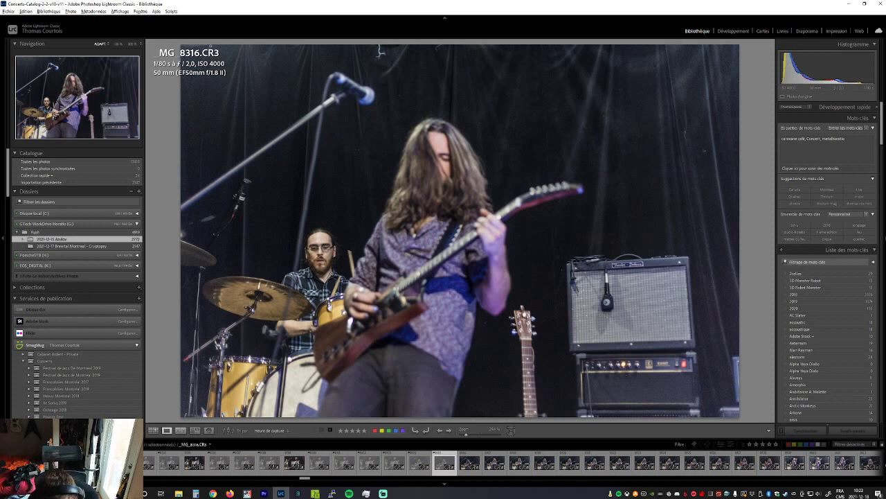
Compare the guitarist shots from _MG_8316 to _MG_8320, rejecting weak ones and undoing the last flag change
{"action": "key", "text": "Right"}
{"action": "key", "text": "Left"}
{"action": "key", "text": "Right"}
{"action": "key", "text": "Right"}
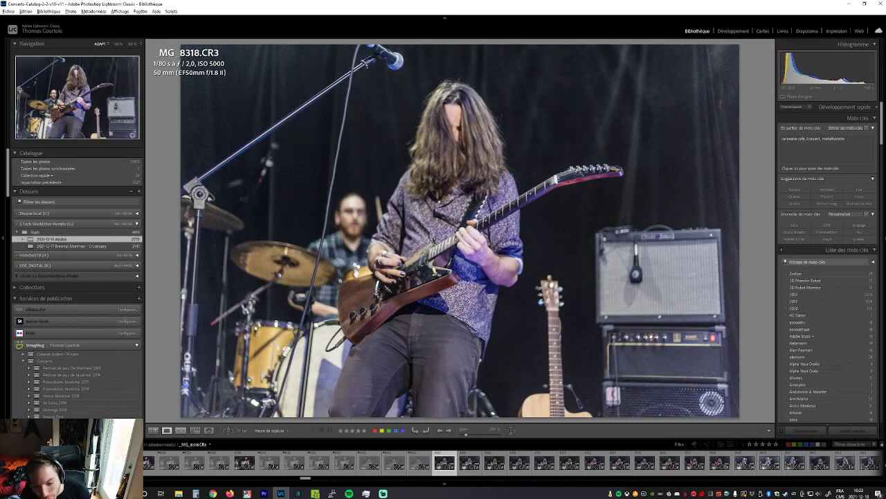
{"action": "key", "text": "Right"}
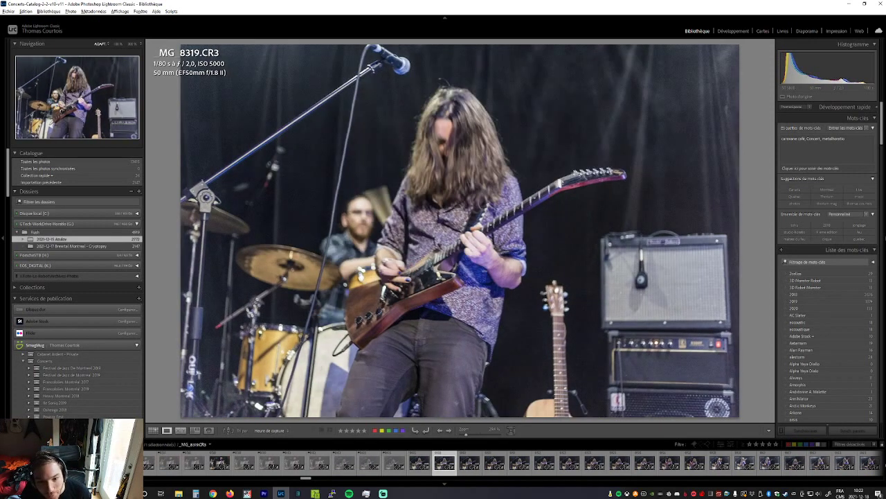
{"action": "key", "text": "Right"}
{"action": "key", "text": "x"}
{"action": "key", "text": "ctrl+z"}
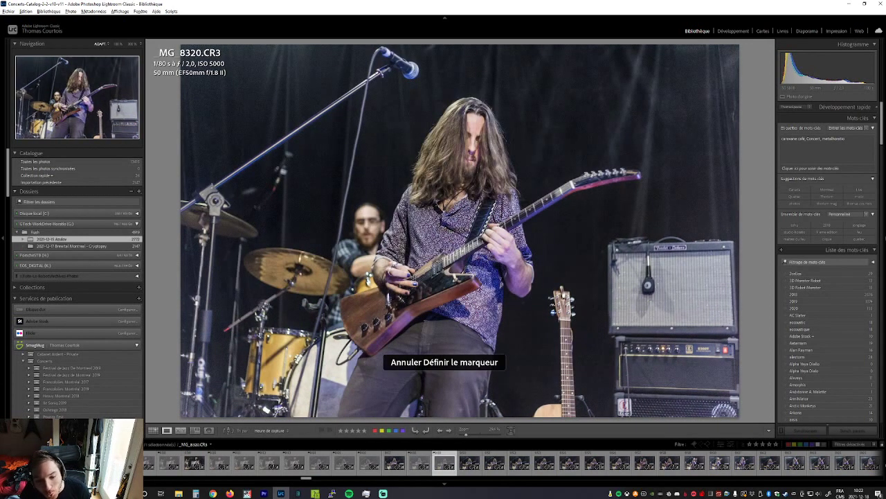
Flag the weaker guitarist shots between _MG_8321 and _MG_8324, including _MG_8322, as rejected
{"action": "key", "text": "Right"}
{"action": "key", "text": "Right"}
{"action": "key", "text": "Right"}
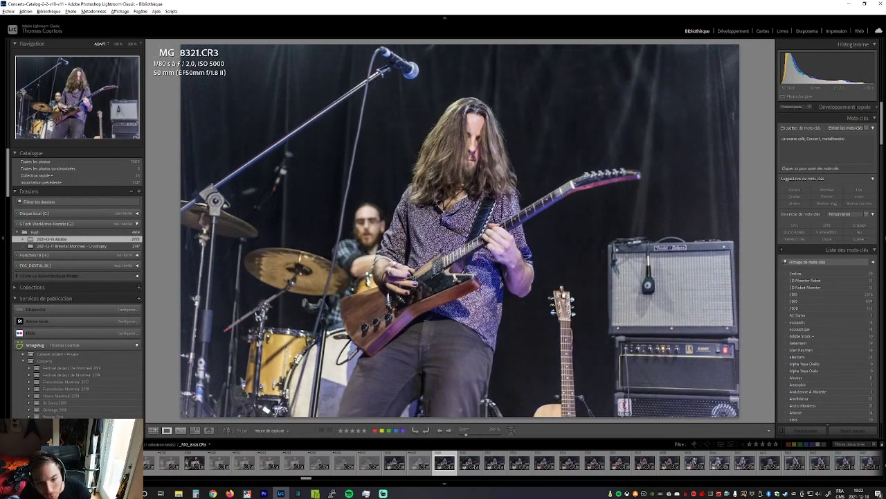
{"action": "key", "text": "Right"}
{"action": "key", "text": "x"}
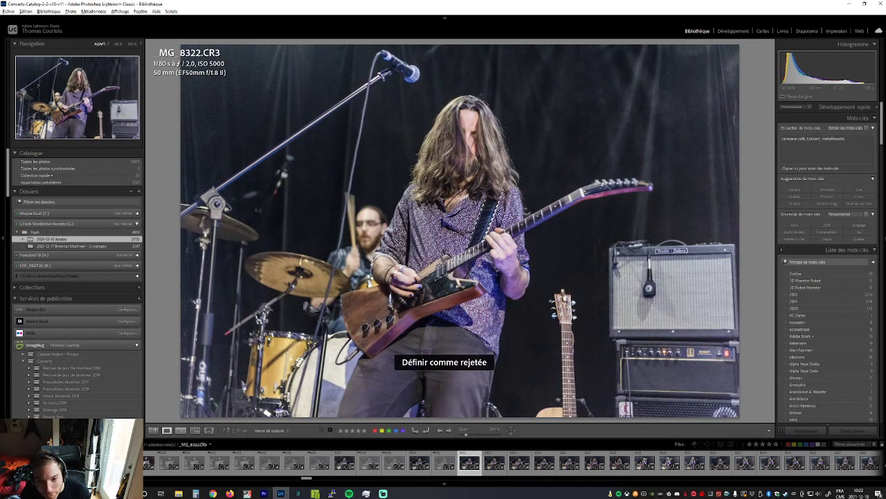
{"action": "key", "text": "Right"}
{"action": "key", "text": "Right"}
{"action": "key", "text": "Right"}
{"action": "key", "text": "x"}
{"action": "key", "text": "Right"}
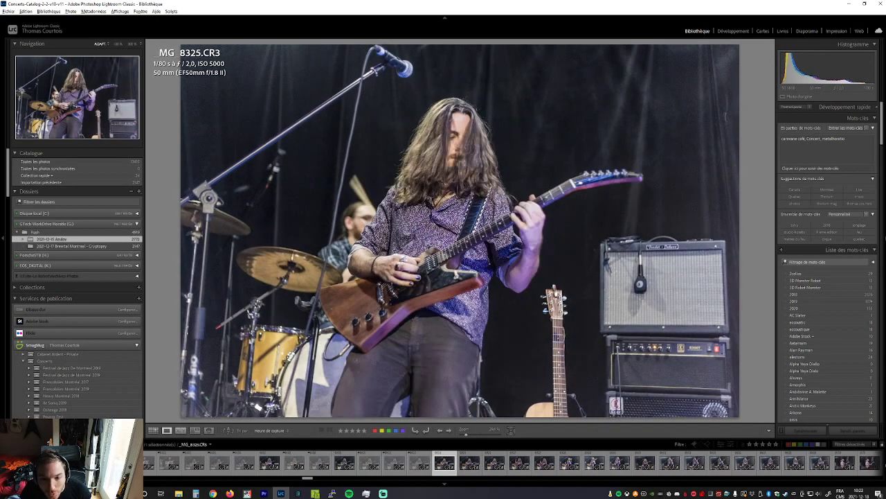
Flag the weaker guitarist shots from _MG_8325 up to _MG_8330 as rejected
{"action": "key", "text": "x"}
{"action": "key", "text": "Right"}
{"action": "key", "text": "x"}
{"action": "key", "text": "Right"}
{"action": "key", "text": "Right"}
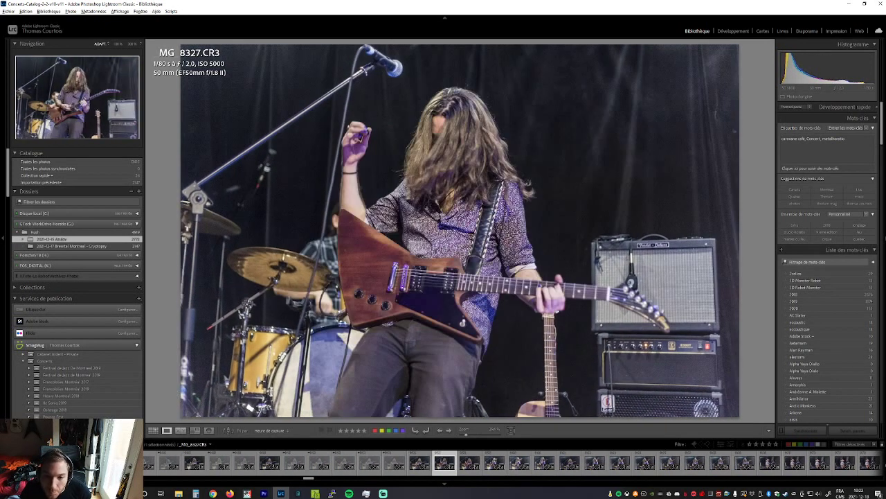
{"action": "key", "text": "Right"}
{"action": "key", "text": "x"}
{"action": "key", "text": "Right"}
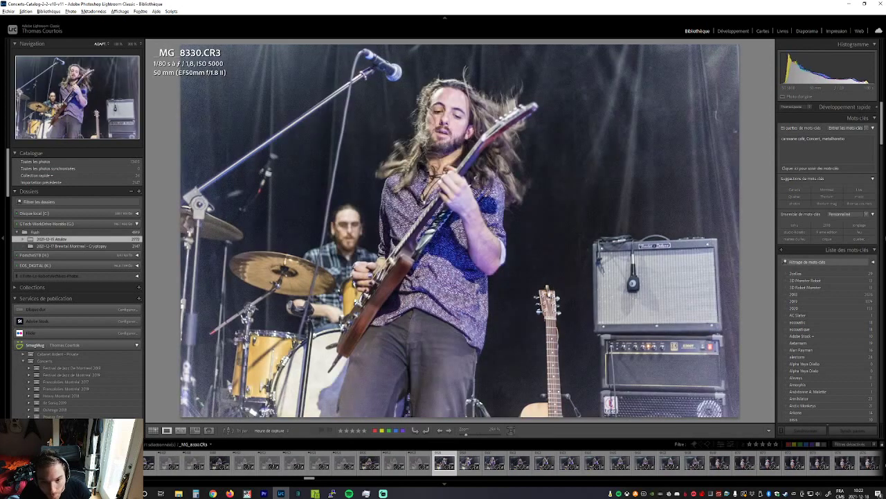
Flag the weaker guitarist shots from _MG_8330 up to the singing shot _MG_8335 as rejected
{"action": "key", "text": "Right"}
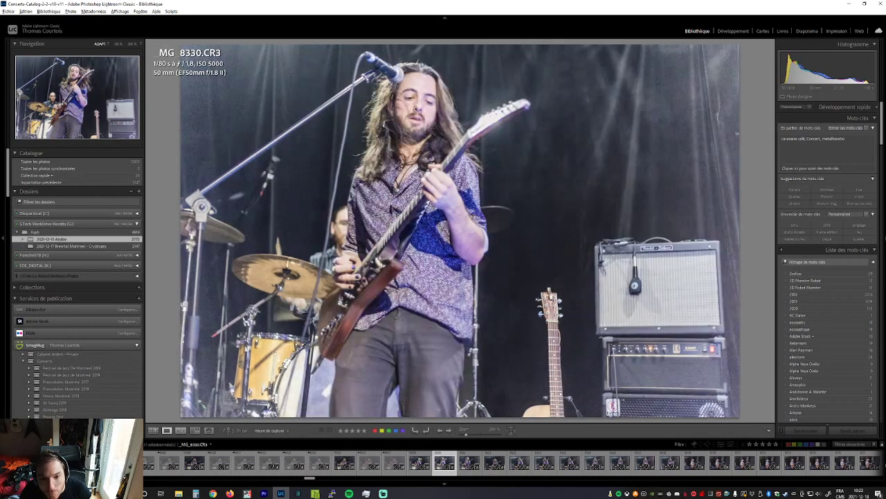
{"action": "key", "text": "x"}
{"action": "key", "text": "Right"}
{"action": "key", "text": "x"}
{"action": "key", "text": "Right"}
{"action": "key", "text": "x"}
{"action": "key", "text": "Right"}
{"action": "key", "text": "Right"}
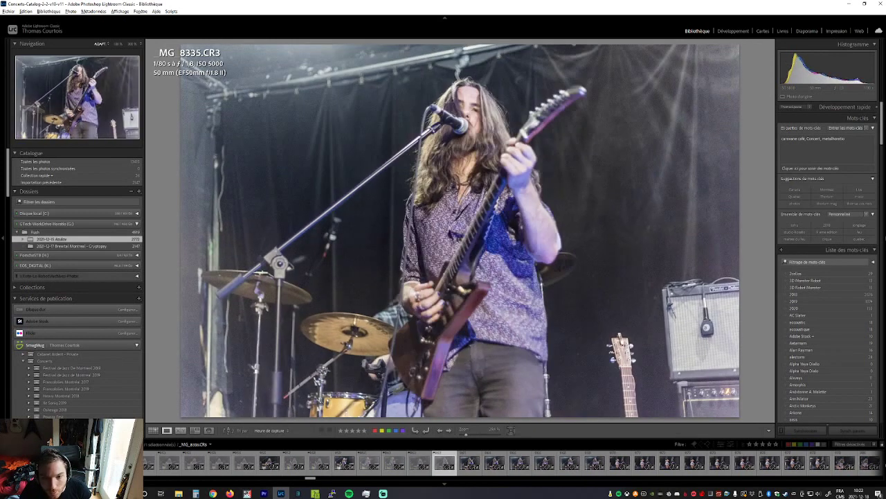
Flag the weaker shots of the guitarist at the microphone after _MG_8335, including _MG_8337, as rejected
{"action": "key", "text": "Right"}
{"action": "key", "text": "x"}
{"action": "key", "text": "Right"}
{"action": "key", "text": "x"}
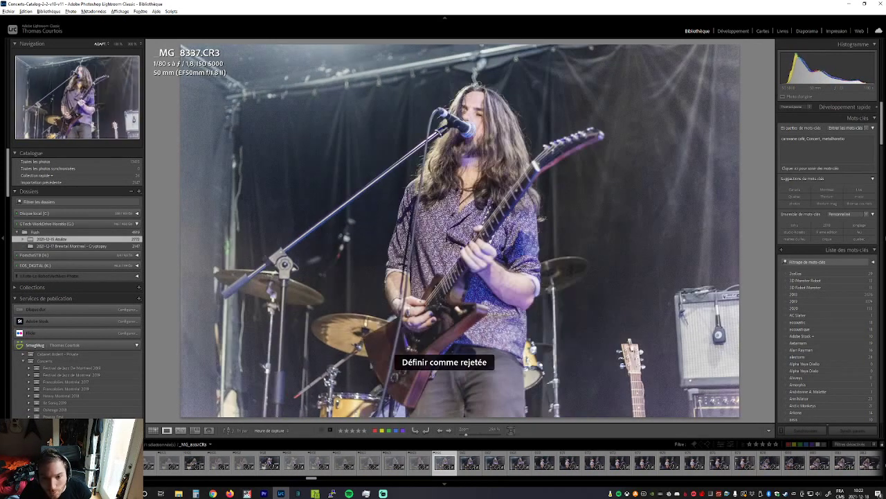
Reject the microphone-singer photos following _MG_8337, then undo the last rejection at _MG_8339
{"action": "key", "text": "Right"}
{"action": "key", "text": "x"}
{"action": "key", "text": "Right"}
{"action": "key", "text": "x"}
{"action": "key", "text": "ctrl+z"}
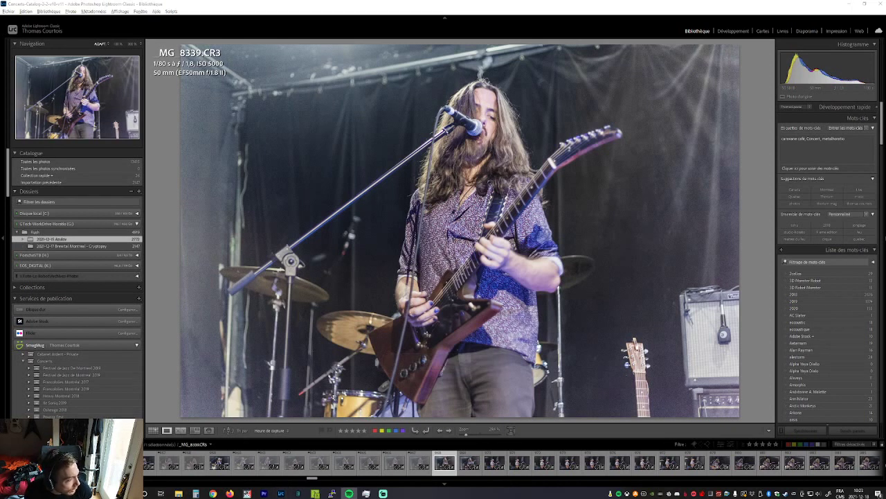
{"action": "key", "text": "alt+Tab"}
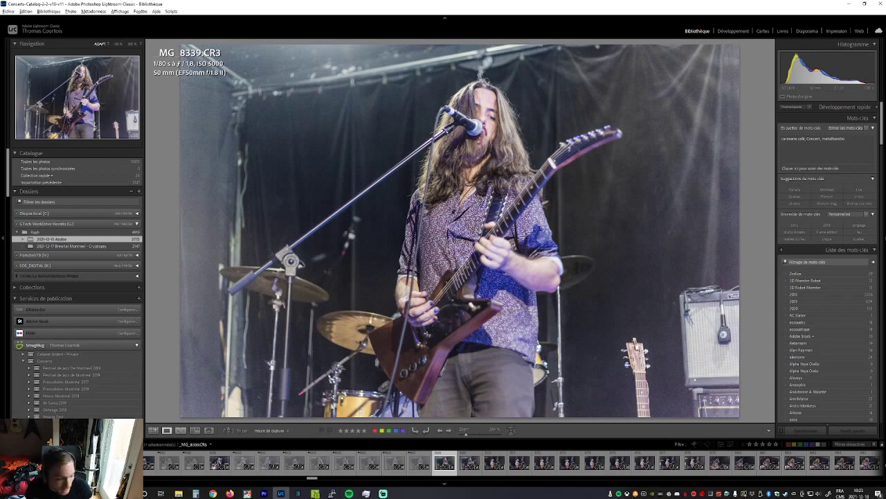
Reject the singer photo after _MG_8339 and compare the first bassist shots, _MG_8341 and _MG_8342, flagging the weaker one as rejected
{"action": "key", "text": "Right"}
{"action": "key", "text": "x"}
{"action": "key", "text": "Right"}
{"action": "key", "text": "Right"}
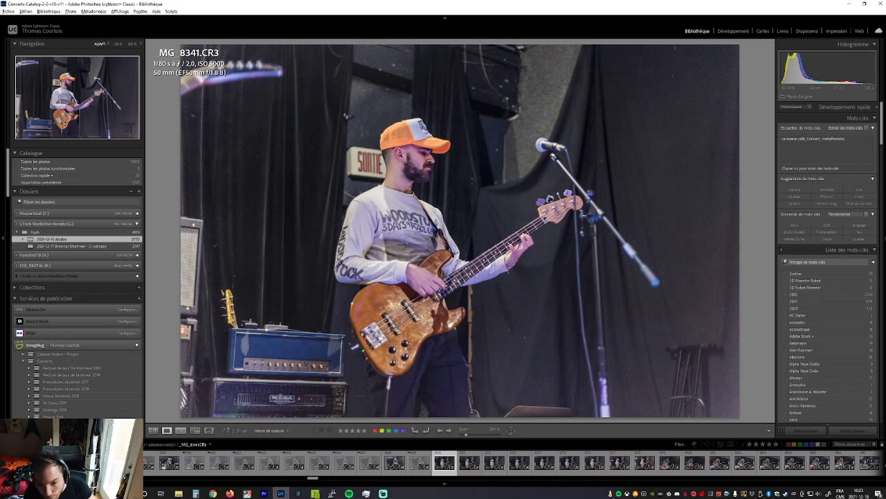
{"action": "key", "text": "Left"}
{"action": "key", "text": "Left"}
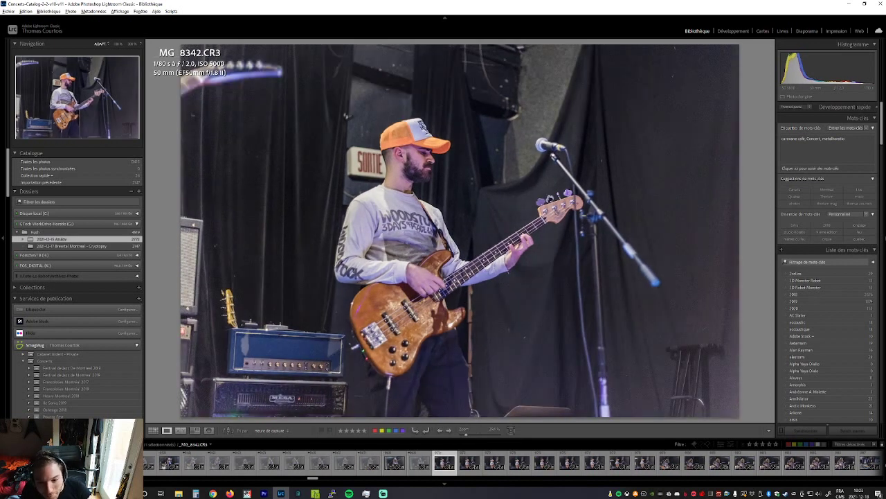
{"action": "key", "text": "x"}
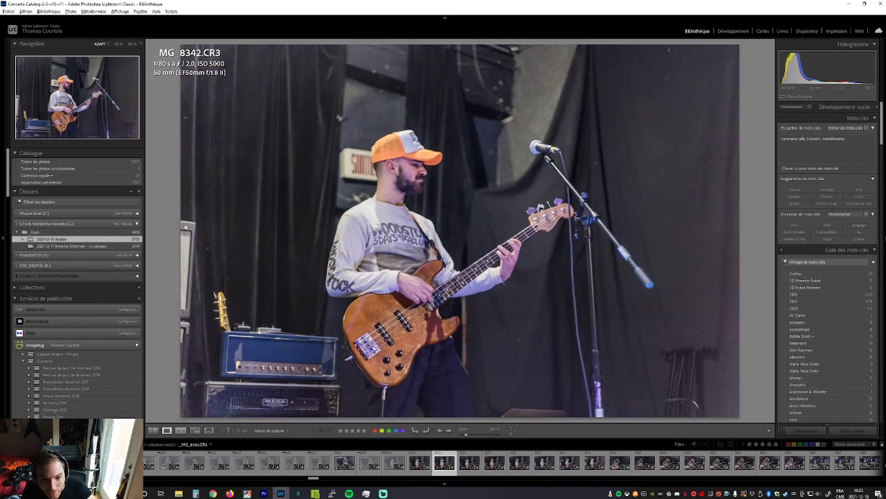
Flag the weaker bassist photos from _MG_8342 through _MG_8348 as rejected, up to the guitarist shot _MG_8350
{"action": "key", "text": "x"}
{"action": "key", "text": "x"}
{"action": "key", "text": "x"}
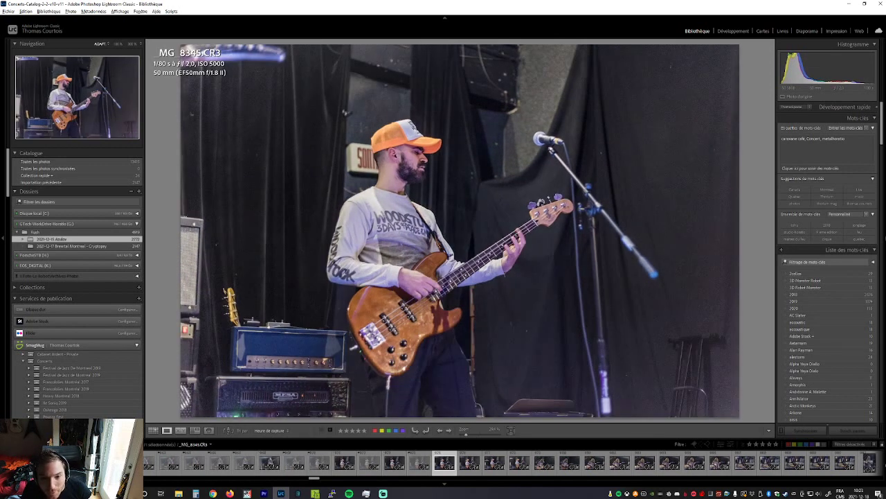
{"action": "key", "text": "x"}
{"action": "key", "text": "x"}
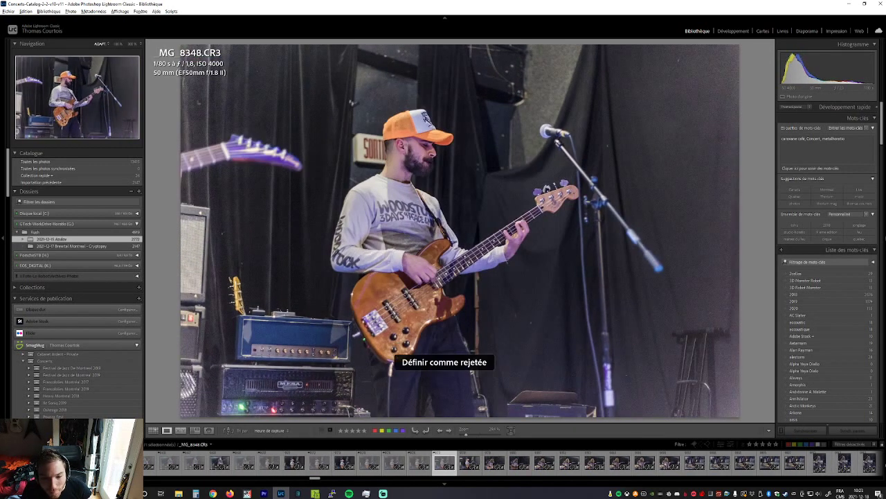
{"action": "key", "text": "x"}
{"action": "key", "text": "x"}
{"action": "key", "text": "x"}
{"action": "key", "text": "x"}
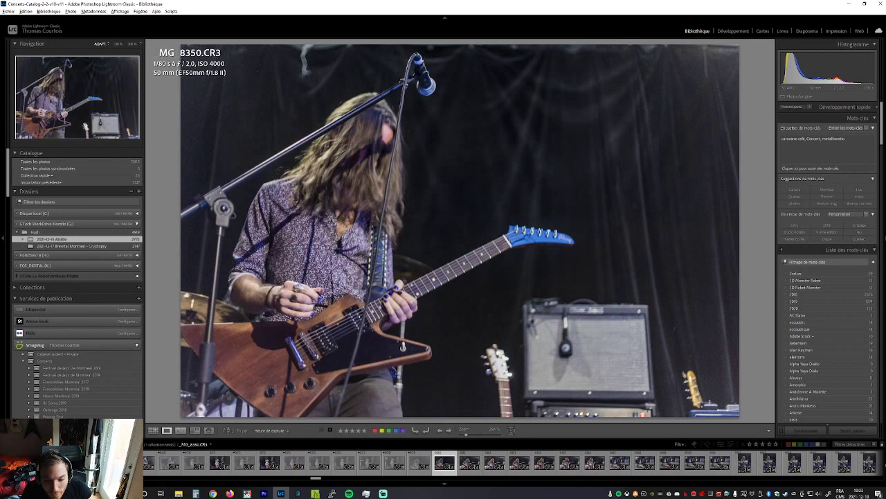
Flag the guitarist photos with hair over the face from _MG_8350 through _MG_8357 as rejected
{"action": "key", "text": "x"}
{"action": "key", "text": "x"}
{"action": "key", "text": "x"}
{"action": "key", "text": "x"}
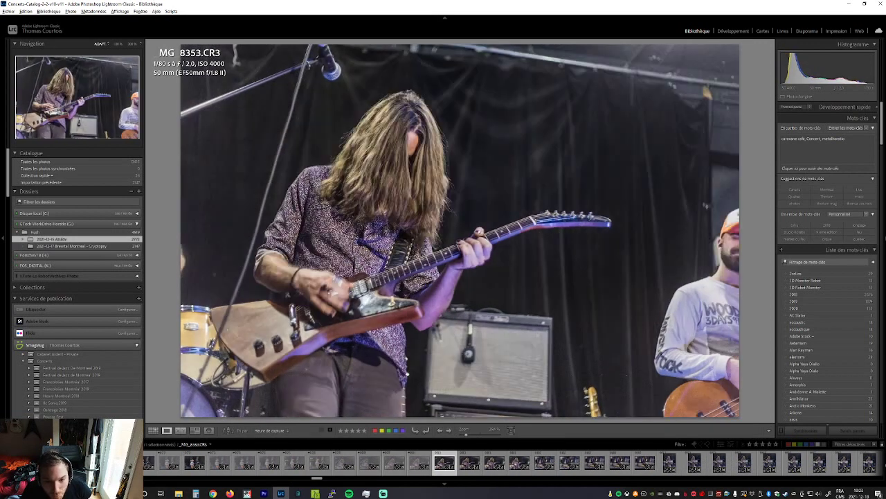
{"action": "key", "text": "x"}
{"action": "key", "text": "x"}
{"action": "key", "text": "x"}
{"action": "key", "text": "x"}
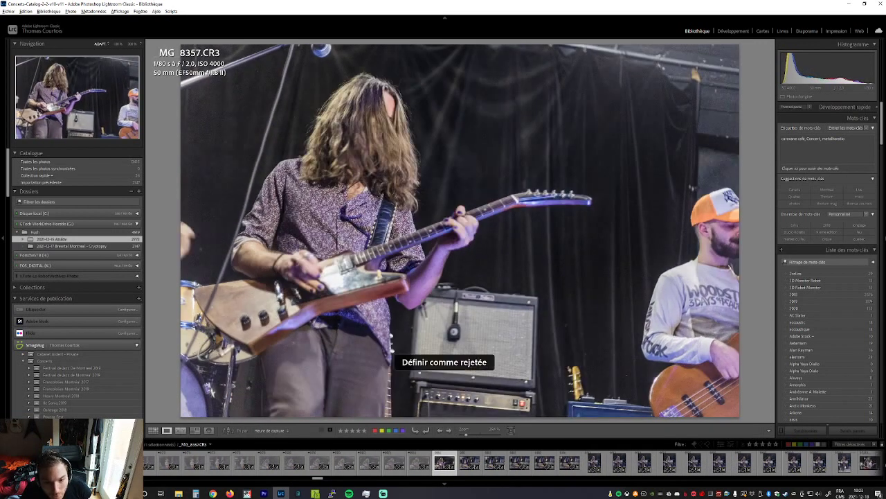
Reject the last photos of that guitarist series and the weaker pedalboard shots, including _MG_8359 and _MG_8362
{"action": "key", "text": "x"}
{"action": "key", "text": "x"}
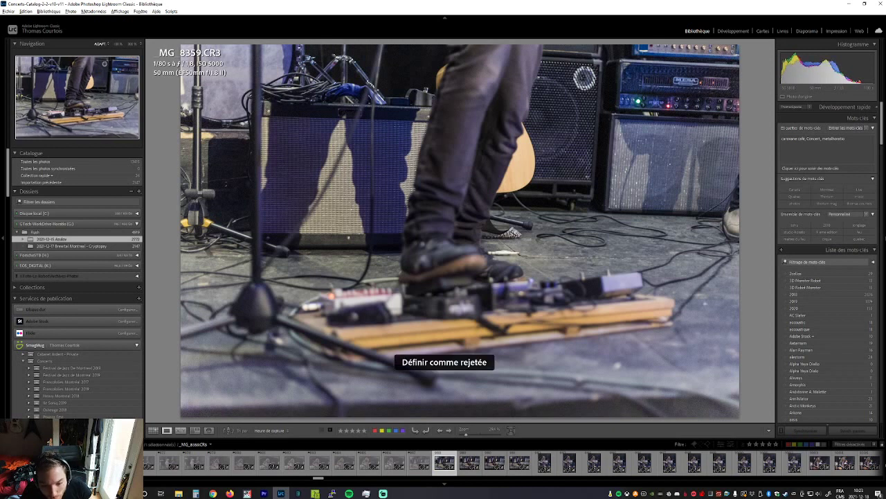
{"action": "key", "text": "x"}
{"action": "key", "text": "x"}
{"action": "key", "text": "x"}
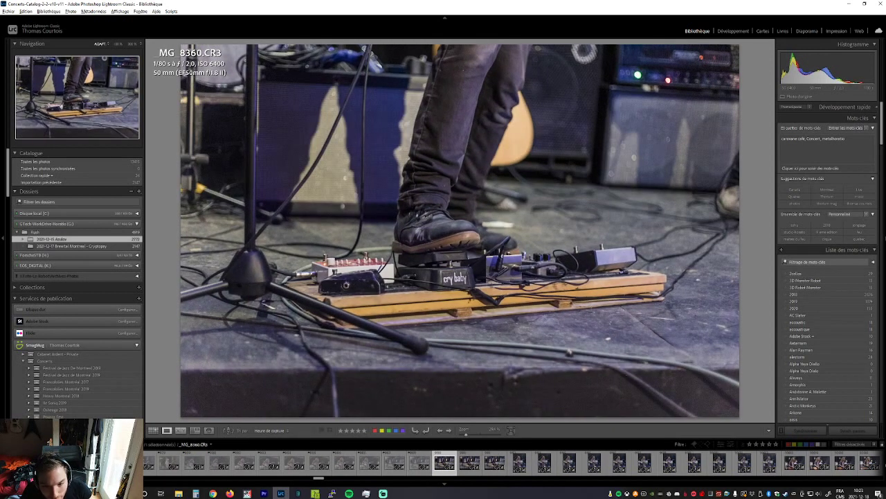
{"action": "key", "text": "x"}
{"action": "key", "text": "x"}
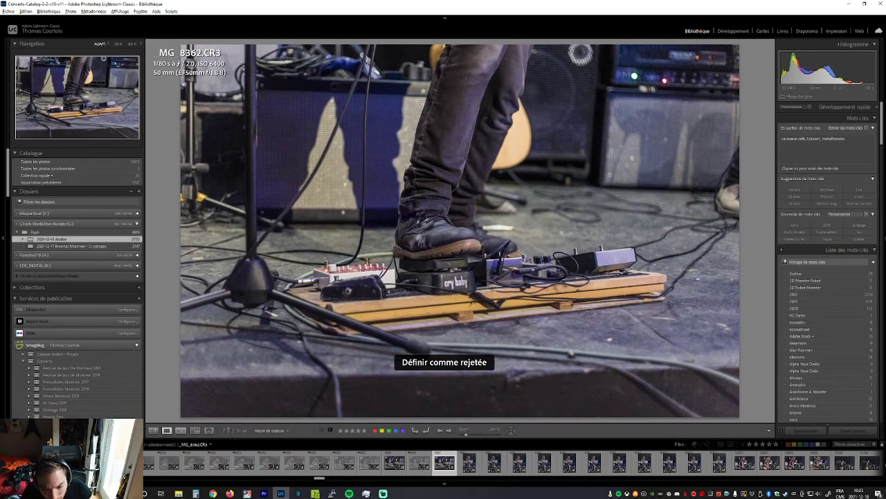
Compare the pedalboard shots around _MG_8360, then reject the first portrait-format guitarist photos before _MG_8365
{"action": "key", "text": "Left"}
{"action": "key", "text": "Left"}
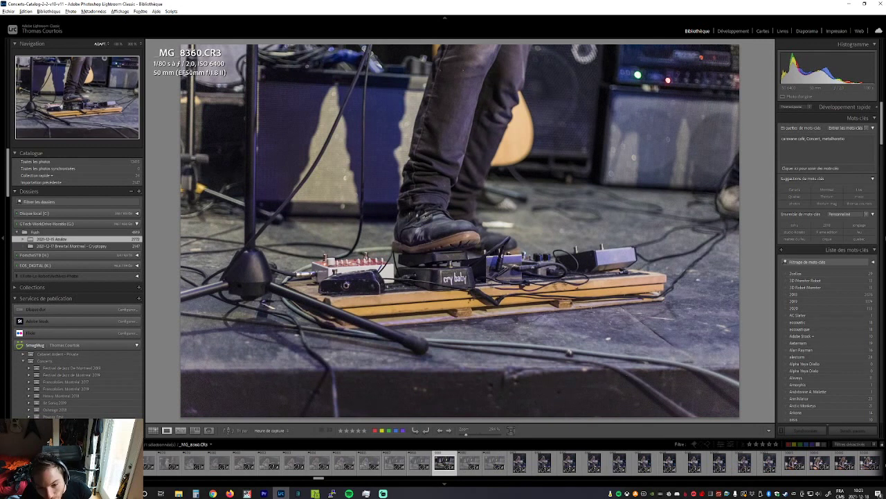
{"action": "key", "text": "Right"}
{"action": "key", "text": "Right"}
{"action": "key", "text": "Right"}
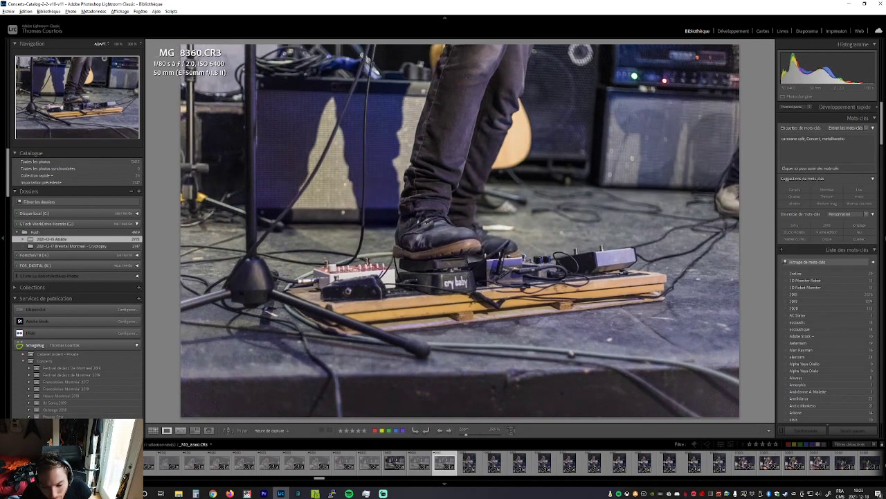
{"action": "key", "text": "x"}
{"action": "key", "text": "x"}
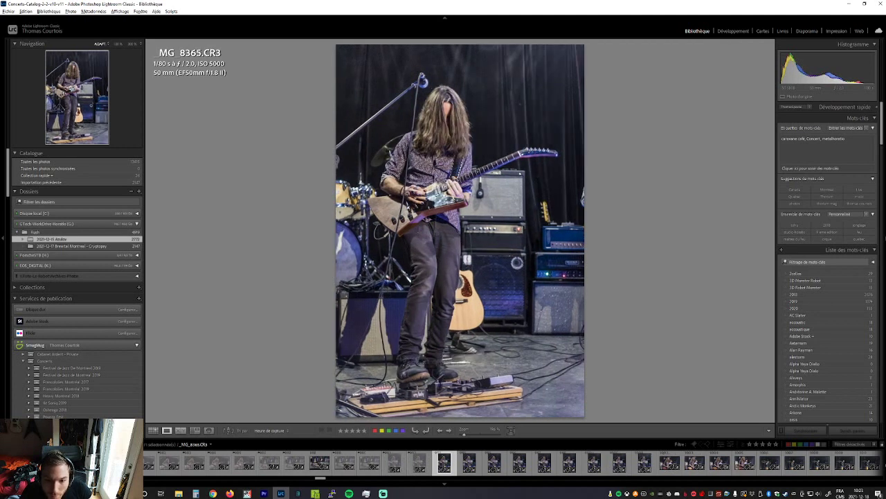
Reject the weaker full-length guitarist photos between _MG_8366 and _MG_8368, comparing neighbouring frames
{"action": "key", "text": "Right"}
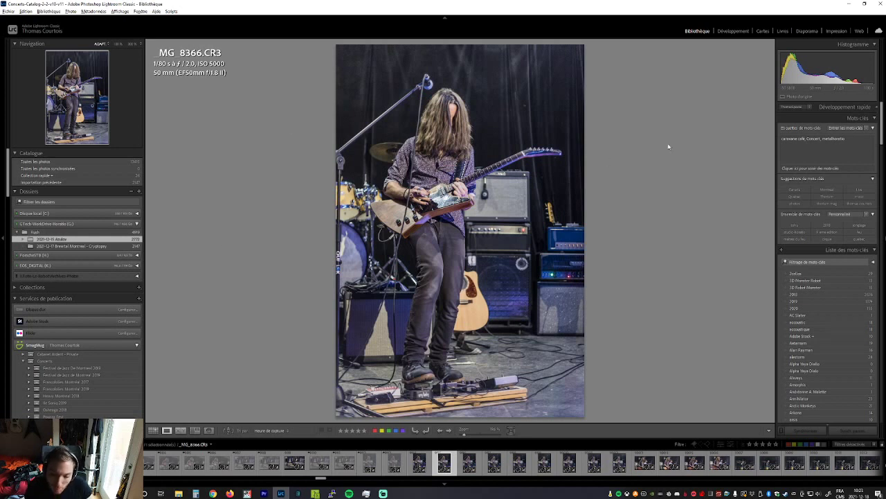
{"action": "key", "text": "x"}
{"action": "key", "text": "Right"}
{"action": "key", "text": "x"}
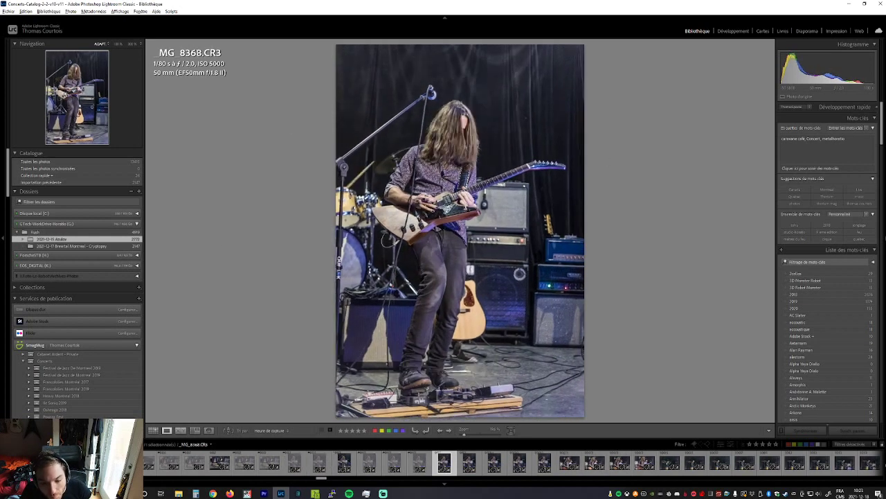
{"action": "key", "text": "Right"}
{"action": "key", "text": "Left"}
{"action": "key", "text": "x"}
Reject the weaker remaining full-length guitarist photos, including _MG_8372, and advance to _MG_8374
{"action": "key", "text": "Right"}
{"action": "key", "text": "Right"}
{"action": "key", "text": "x"}
{"action": "key", "text": "Right"}
{"action": "key", "text": "x"}
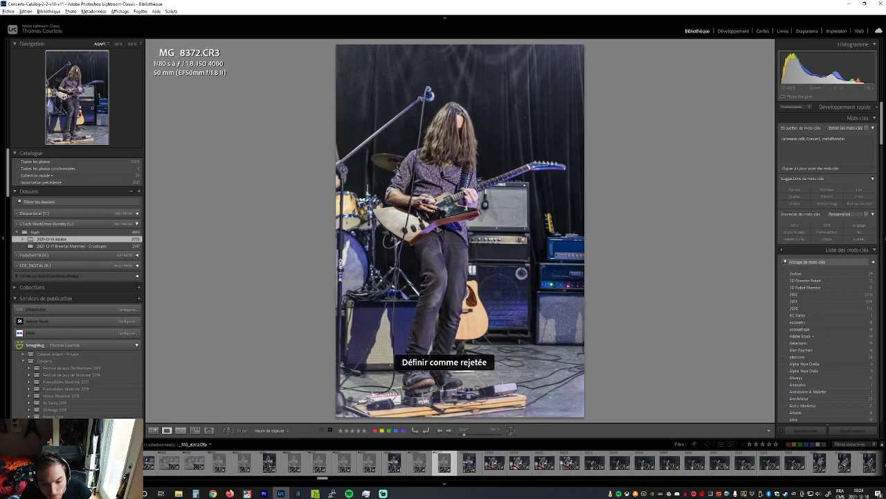
{"action": "key", "text": "Right"}
{"action": "key", "text": "x"}
{"action": "key", "text": "Right"}
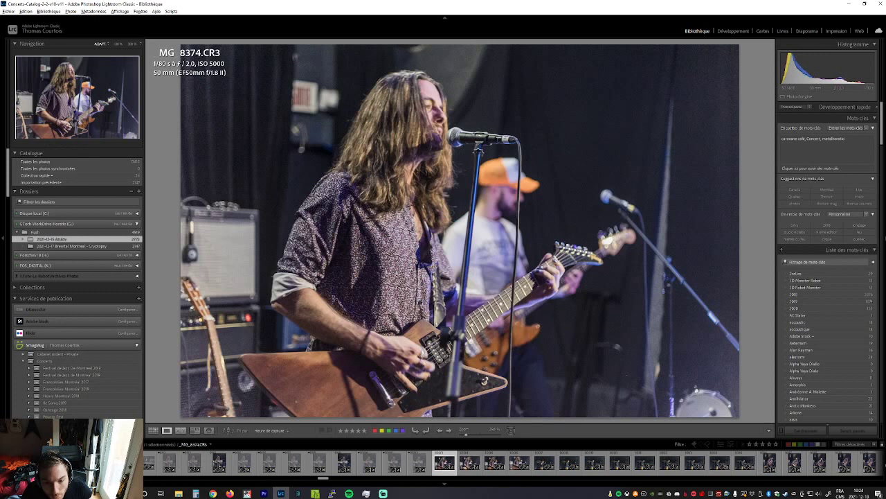
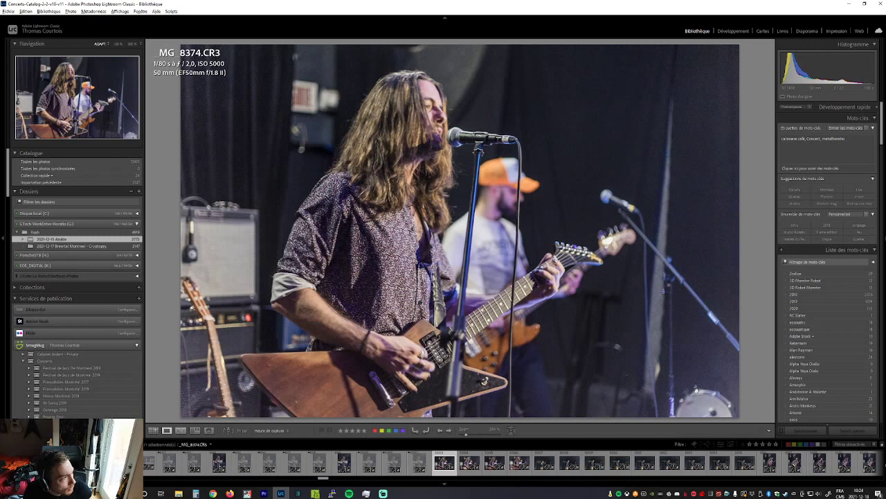
Compare the side-view photos of the singer with the bassist behind him, from _MG_8374 to _MG_8377
{"action": "key", "text": "Right"}
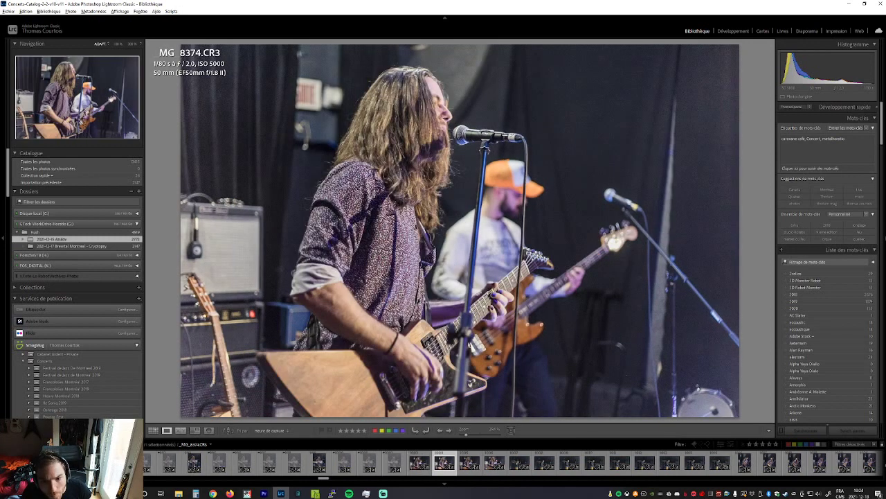
{"action": "key", "text": "Right"}
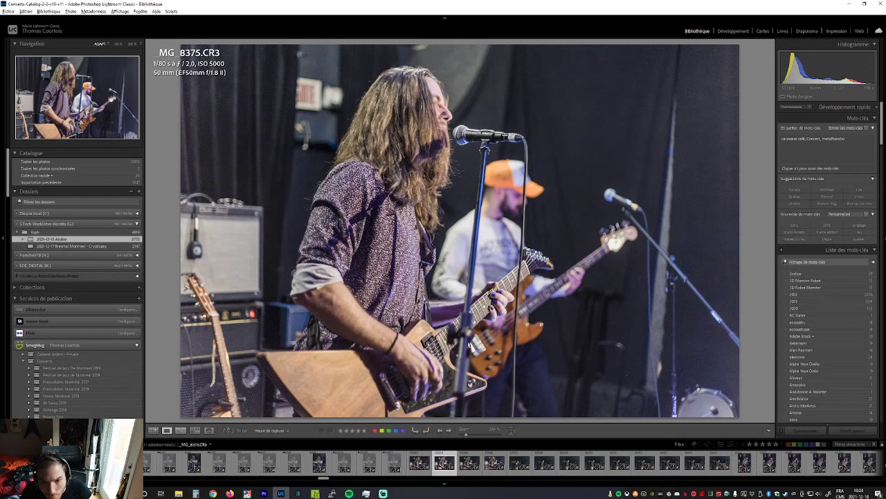
{"action": "key", "text": "Right"}
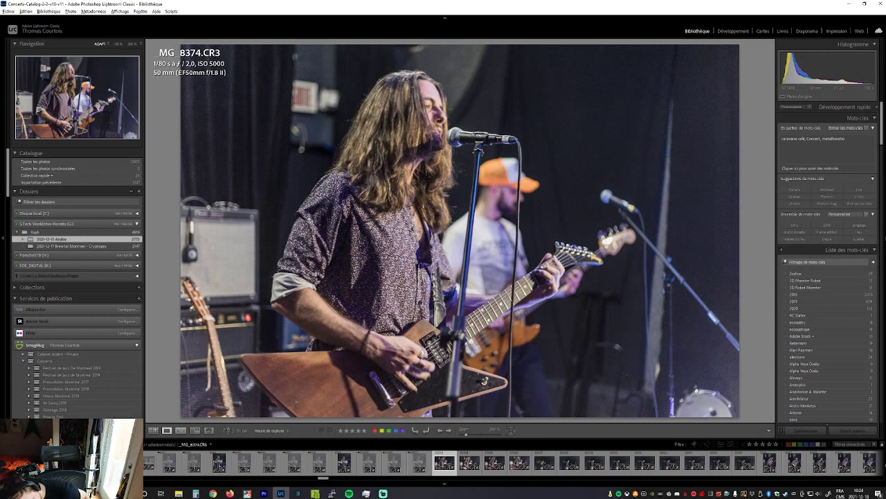
{"action": "key", "text": "Right"}
{"action": "key", "text": "Left"}
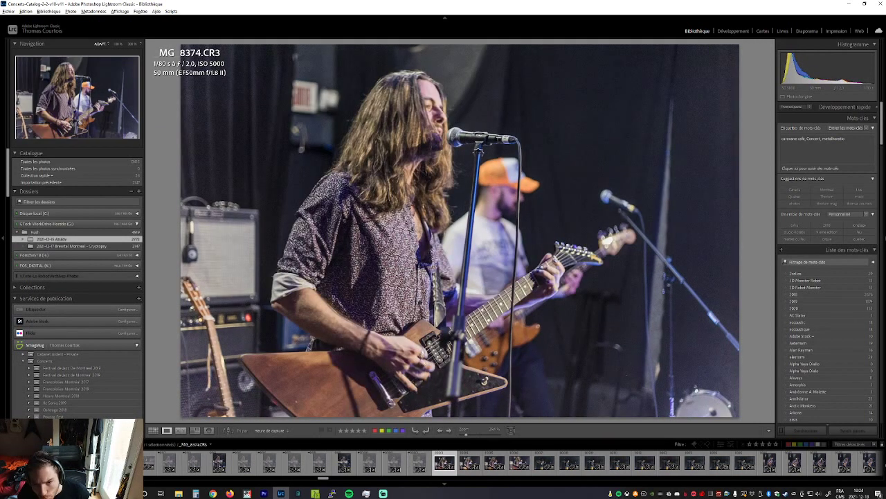
{"action": "key", "text": "Right"}
{"action": "key", "text": "Left"}
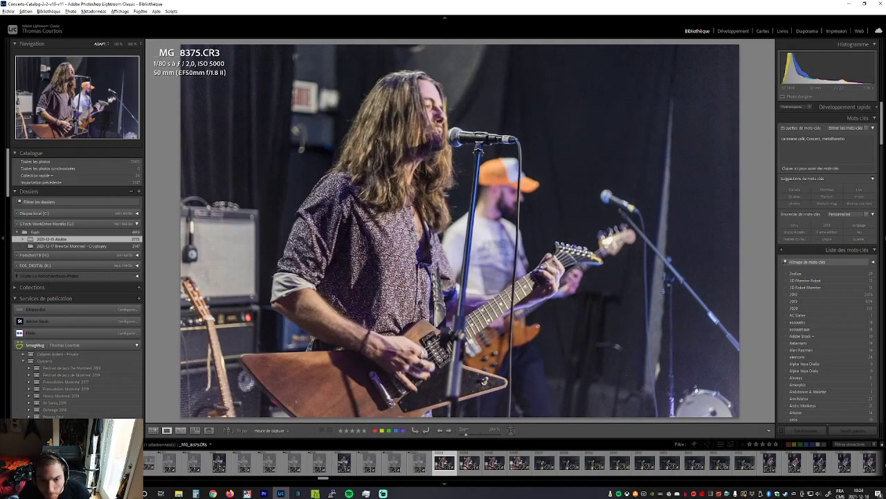
{"action": "key", "text": "Right"}
{"action": "key", "text": "Right"}
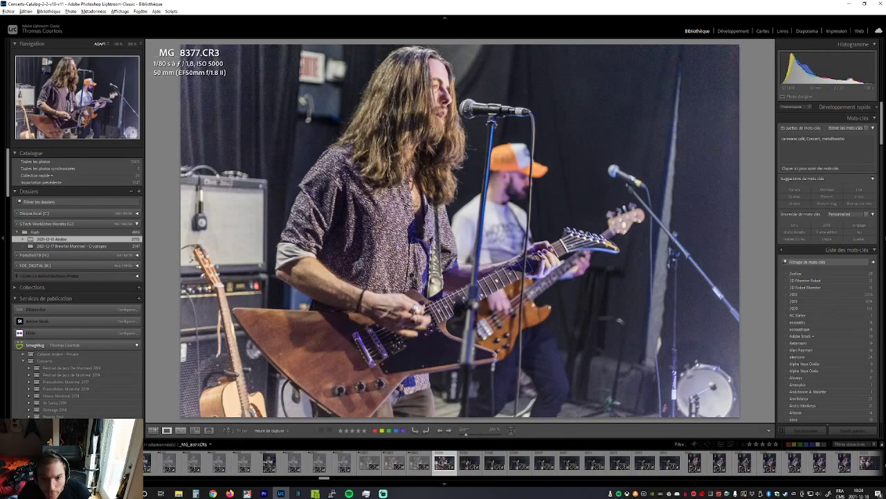
Reject the drummer photo with raised sticks, _MG_8378, and compare it with the next drummer shots
{"action": "key", "text": "Right"}
{"action": "key", "text": "x"}
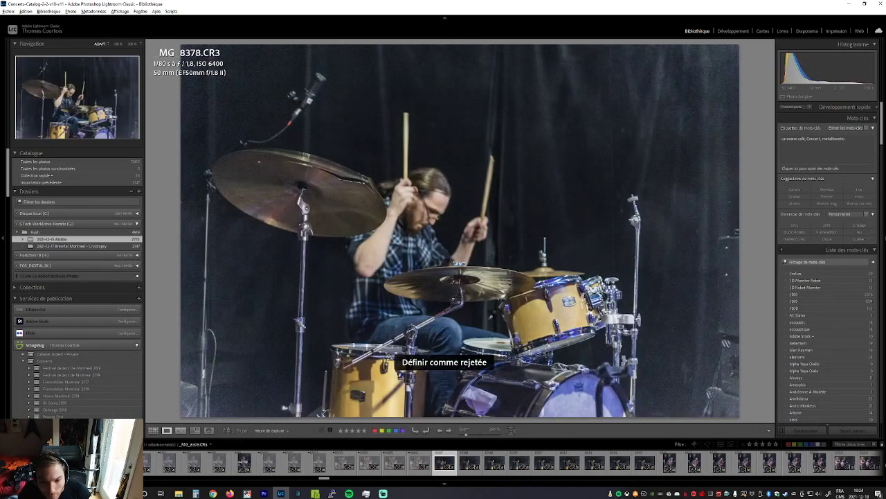
{"action": "key", "text": "Right"}
{"action": "key", "text": "Left"}
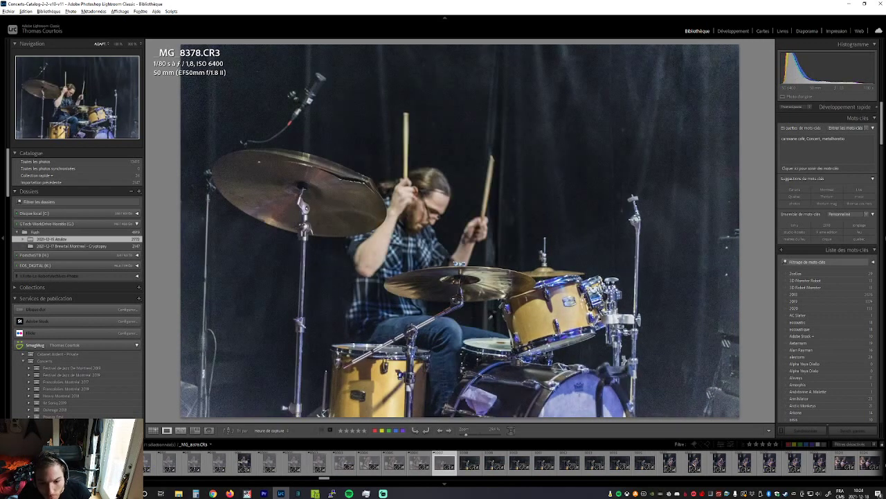
{"action": "key", "text": "Right"}
{"action": "key", "text": "Right"}
{"action": "key", "text": "Left"}
{"action": "key", "text": "Right"}
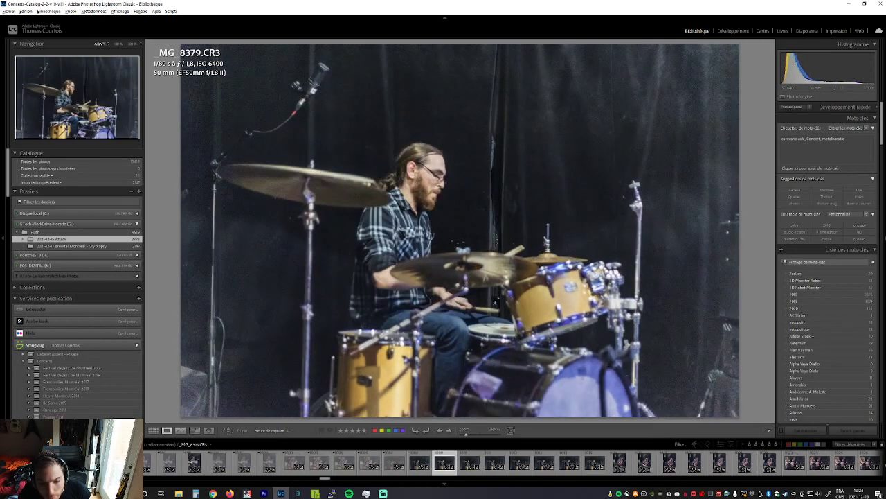
Flag the weaker drummer photos from _MG_8379 through _MG_8384 as rejected
{"action": "key", "text": "x"}
{"action": "key", "text": "Right"}
{"action": "key", "text": "x"}
{"action": "key", "text": "Right"}
{"action": "key", "text": "x"}
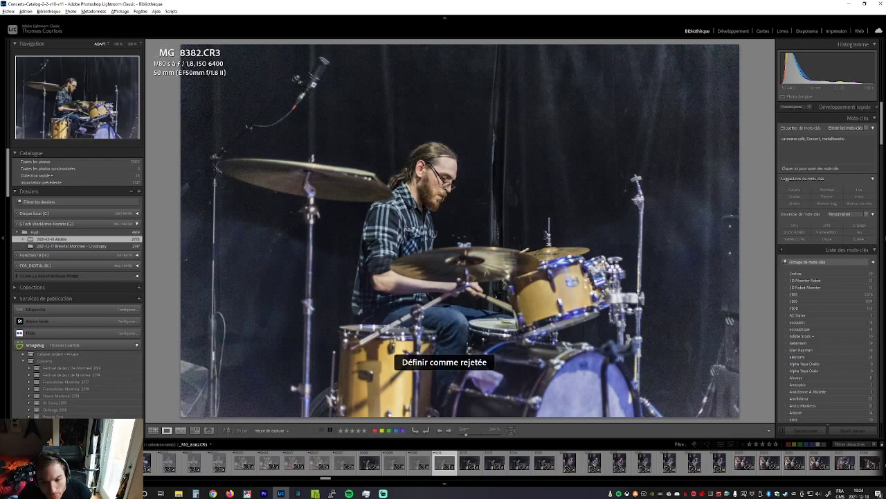
{"action": "key", "text": "Right"}
{"action": "key", "text": "Right"}
{"action": "key", "text": "x"}
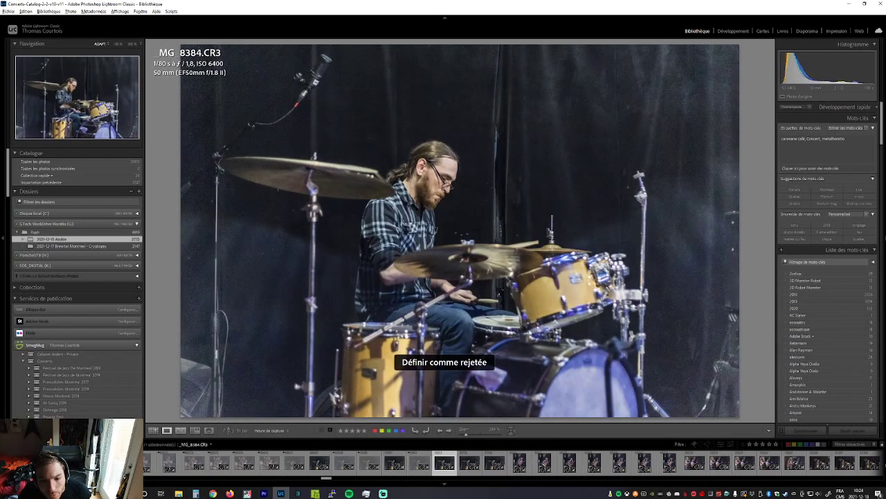
Reject the drummer photo _MG_8386 and the first portrait-format photo after it
{"action": "key", "text": "Right"}
{"action": "key", "text": "Right"}
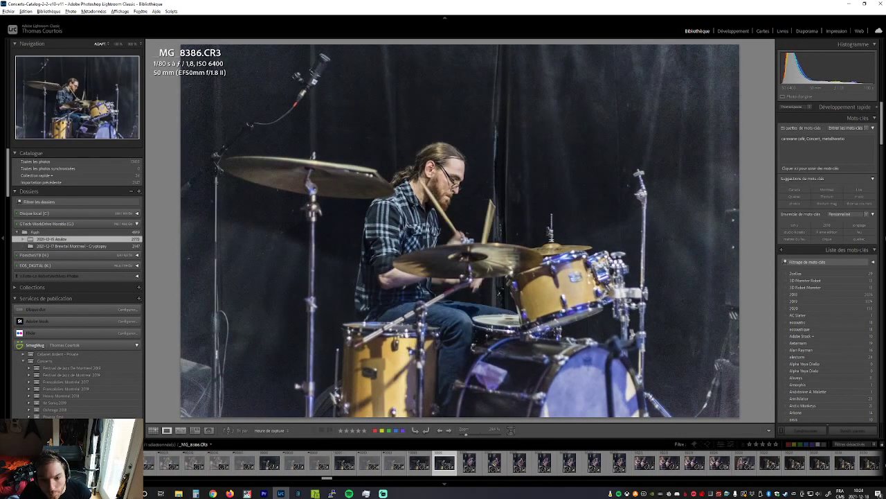
{"action": "key", "text": "x"}
{"action": "key", "text": "Right"}
{"action": "key", "text": "x"}
Reject the weaker portrait-format photos of the bent-over guitarist, including _MG_8391 and _MG_8393
{"action": "key", "text": "Right"}
{"action": "key", "text": "Right"}
{"action": "key", "text": "x"}
{"action": "key", "text": "Right"}
{"action": "key", "text": "Right"}
{"action": "key", "text": "x"}
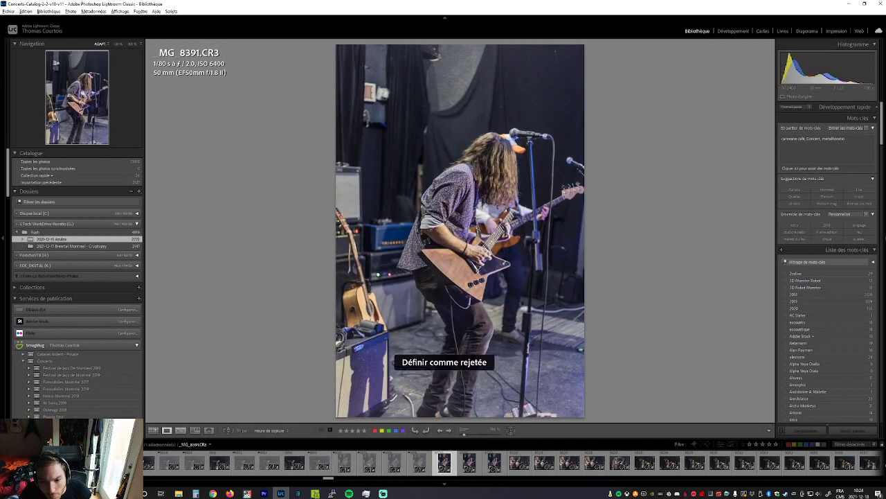
{"action": "key", "text": "Right"}
{"action": "key", "text": "x"}
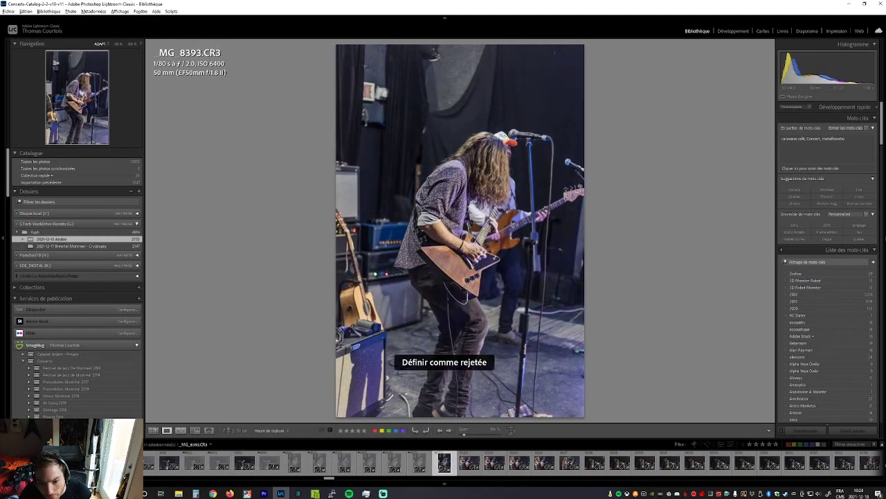
Reject the photos of the guitarist and bassist after _MG_8393, up to and including _MG_8398
{"action": "key", "text": "Right"}
{"action": "key", "text": "x"}
{"action": "key", "text": "Right"}
{"action": "key", "text": "x"}
{"action": "key", "text": "Right"}
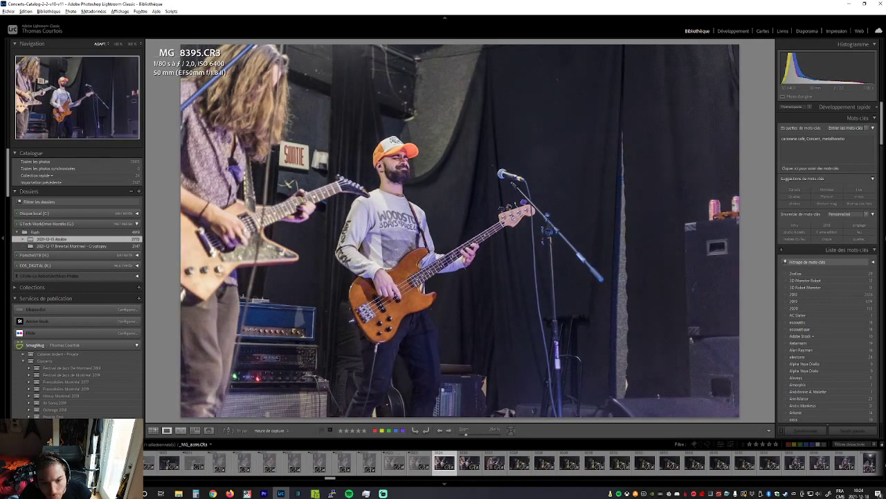
{"action": "key", "text": "x"}
{"action": "key", "text": "Right"}
{"action": "key", "text": "x"}
{"action": "key", "text": "Right"}
{"action": "key", "text": "x"}
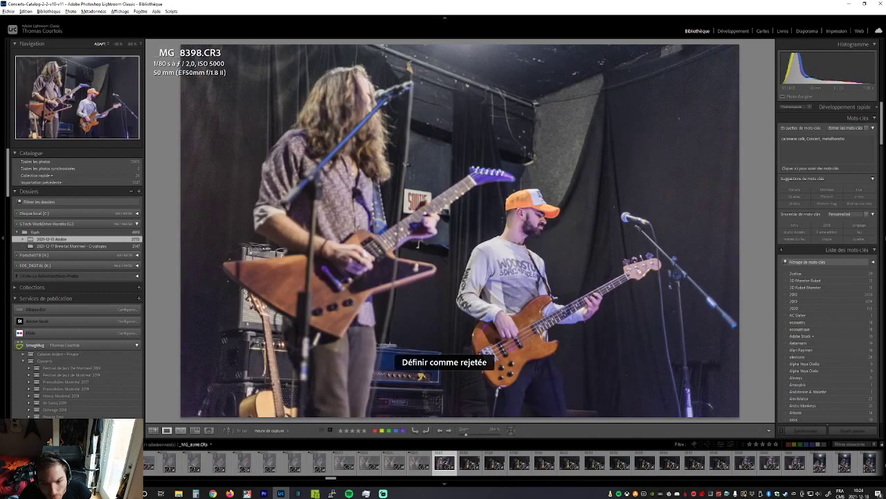
Compare the drummer photos from _MG_8399 onward and reject the weaker ones, including _MG_8401 and _MG_8403
{"action": "key", "text": "Right"}
{"action": "key", "text": "Left"}
{"action": "key", "text": "Right"}
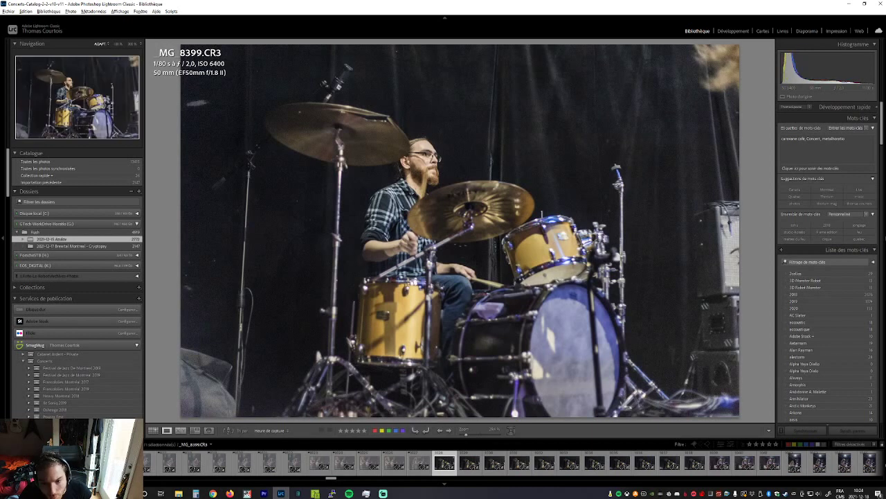
{"action": "key", "text": "Right"}
{"action": "key", "text": "Left"}
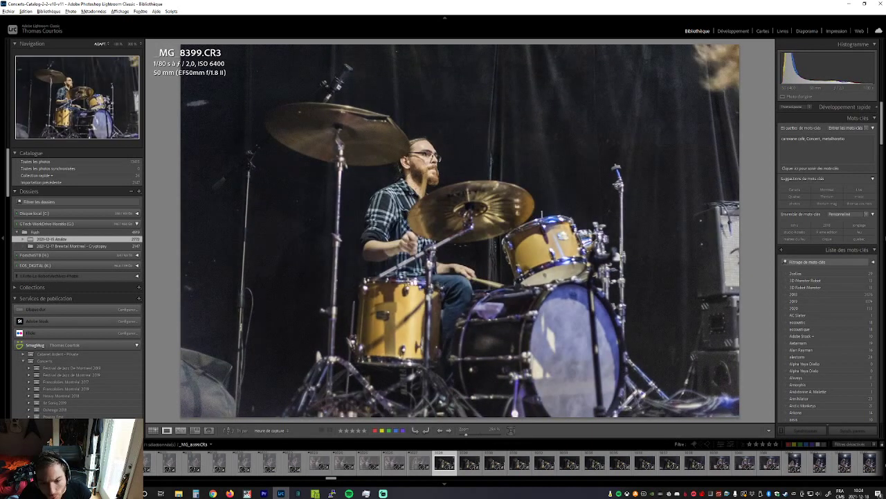
{"action": "key", "text": "Right"}
{"action": "key", "text": "Right"}
{"action": "key", "text": "x"}
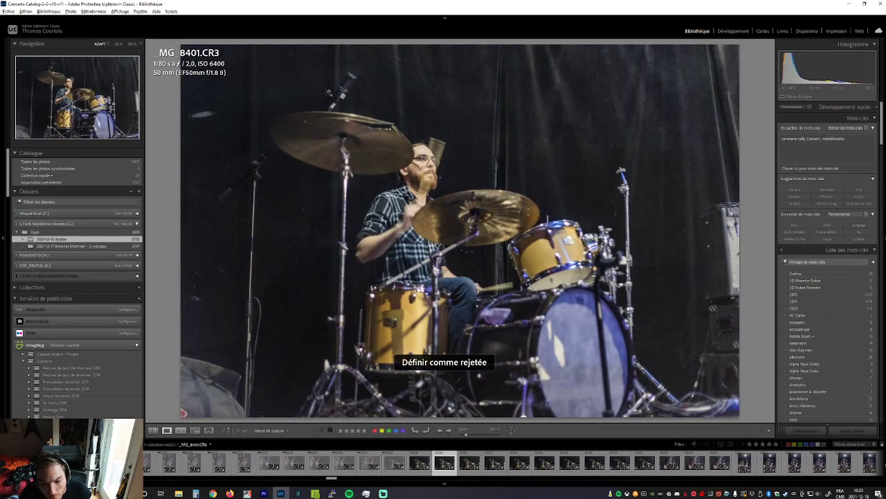
{"action": "key", "text": "Right"}
{"action": "key", "text": "x"}
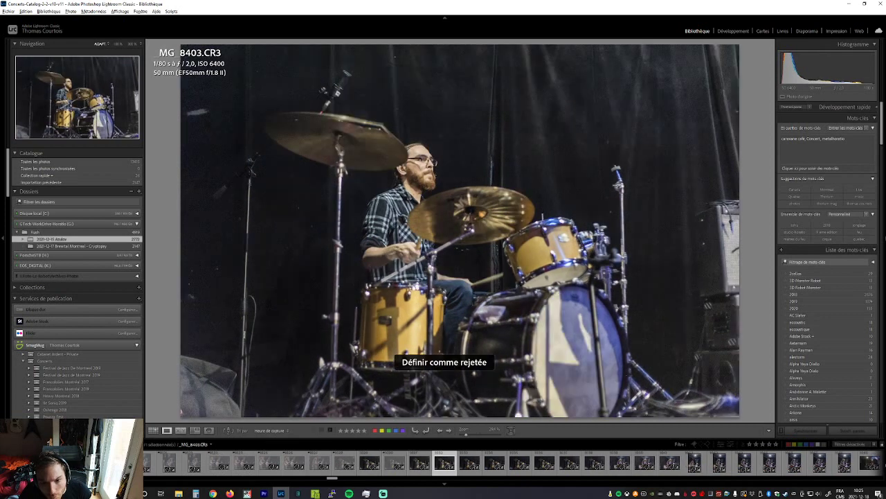
Go through the drummer photos after _MG_8403 and reject the weaker ones up to and including _MG_8409
{"action": "key", "text": "Right"}
{"action": "key", "text": "Right"}
{"action": "key", "text": "Right"}
{"action": "key", "text": "Right"}
{"action": "key", "text": "Right"}
{"action": "key", "text": "Right"}
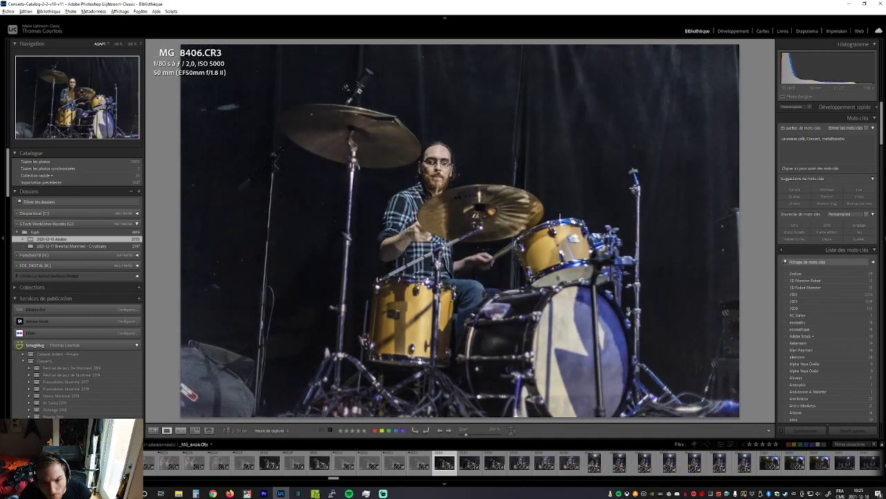
{"action": "key", "text": "Right"}
{"action": "key", "text": "x"}
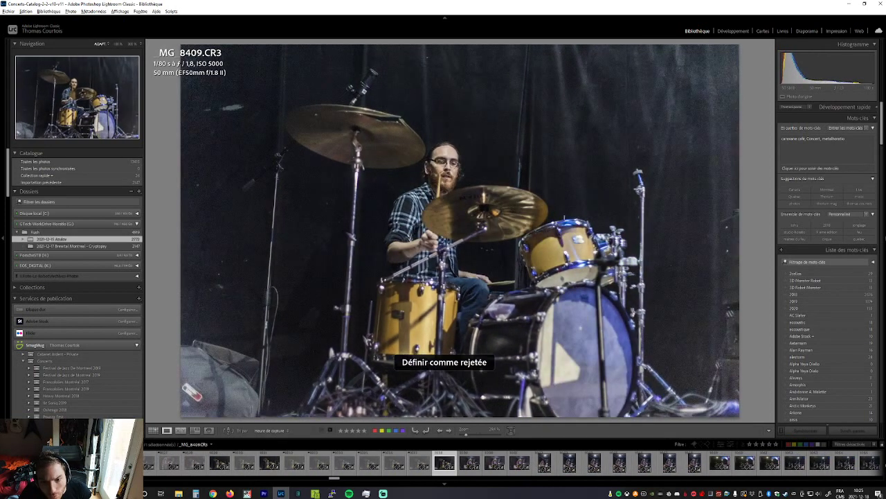
Reject the weaker of the remaining drummer photos between _MG_8409 and the portrait-format _MG_8413
{"action": "key", "text": "Right"}
{"action": "key", "text": "Right"}
{"action": "key", "text": "Right"}
{"action": "key", "text": "x"}
{"action": "key", "text": "Right"}
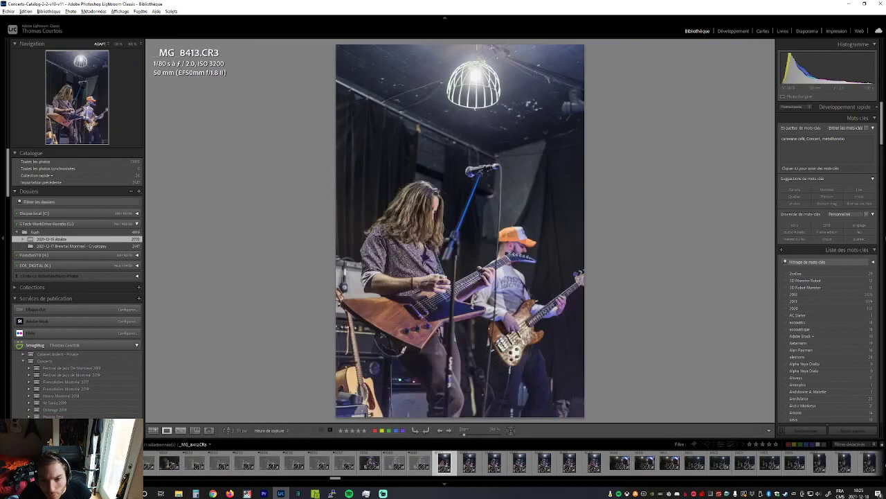
Compare the portrait-format photos of the guitarist under the lamp and reject the weaker ones, including _MG_8413 and _MG_8415
{"action": "key", "text": "x"}
{"action": "key", "text": "Right"}
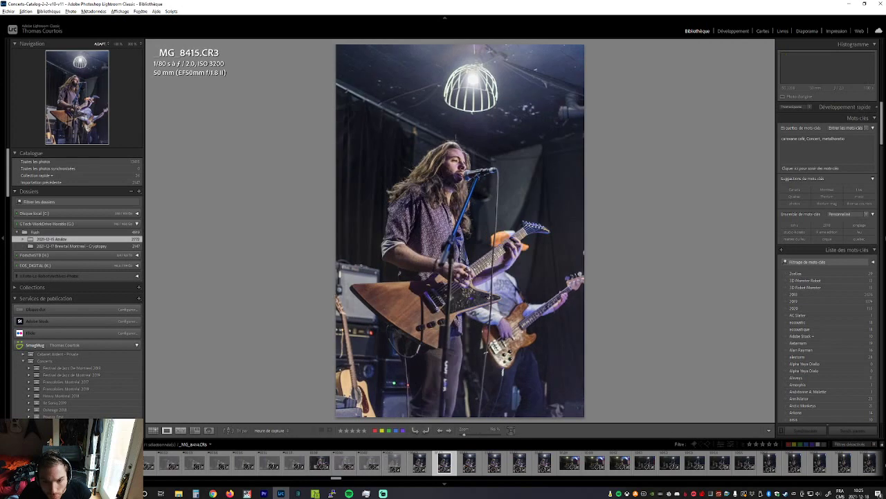
{"action": "key", "text": "Right"}
{"action": "key", "text": "x"}
{"action": "key", "text": "Right"}
{"action": "key", "text": "Right"}
{"action": "key", "text": "Right"}
{"action": "key", "text": "Right"}
{"action": "key", "text": "Left"}
{"action": "key", "text": "x"}
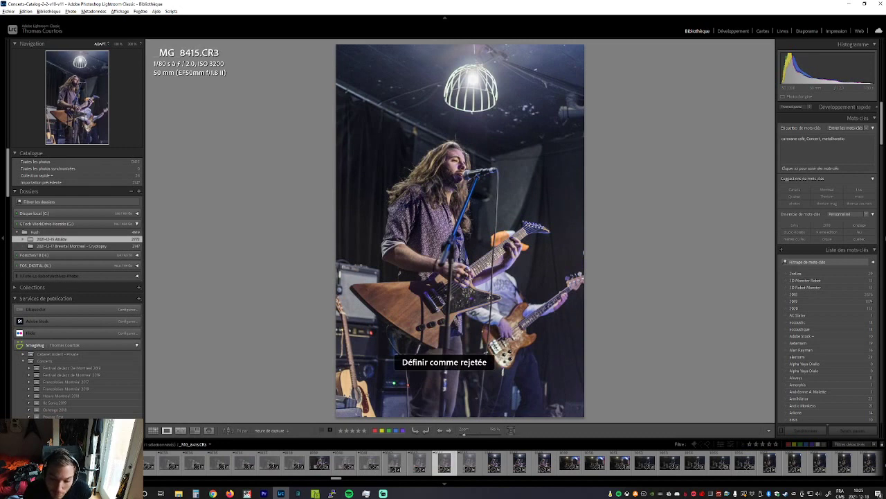
Compare the portrait-format photos of the singing guitarist from _MG_8416 through _MG_8419 and reject the weaker ones, including _MG_8418
{"action": "key", "text": "Right"}
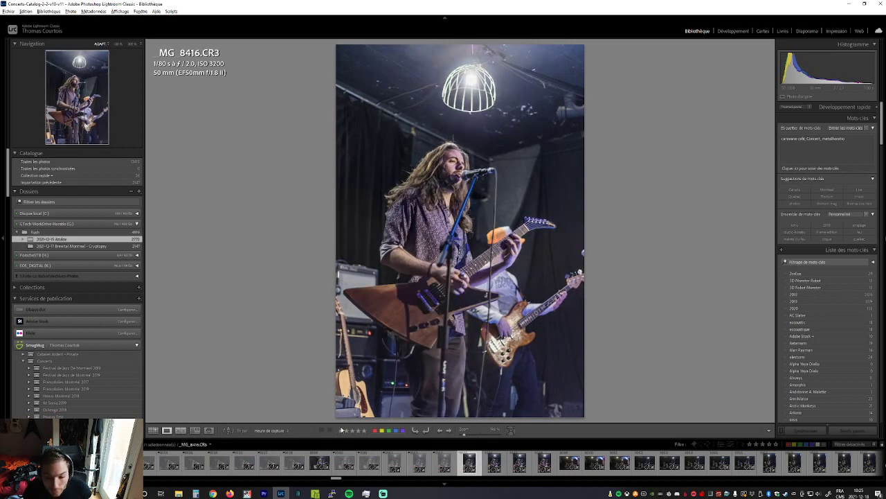
{"action": "key", "text": "Right"}
{"action": "key", "text": "Right"}
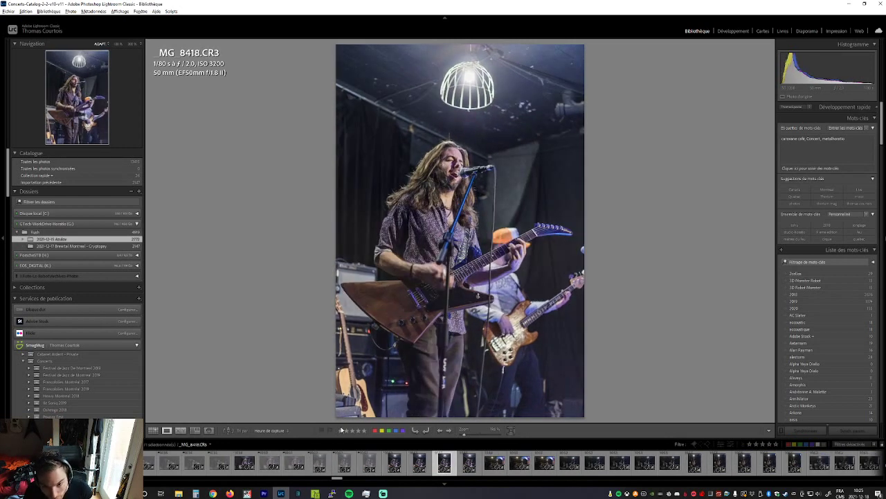
{"action": "key", "text": "x"}
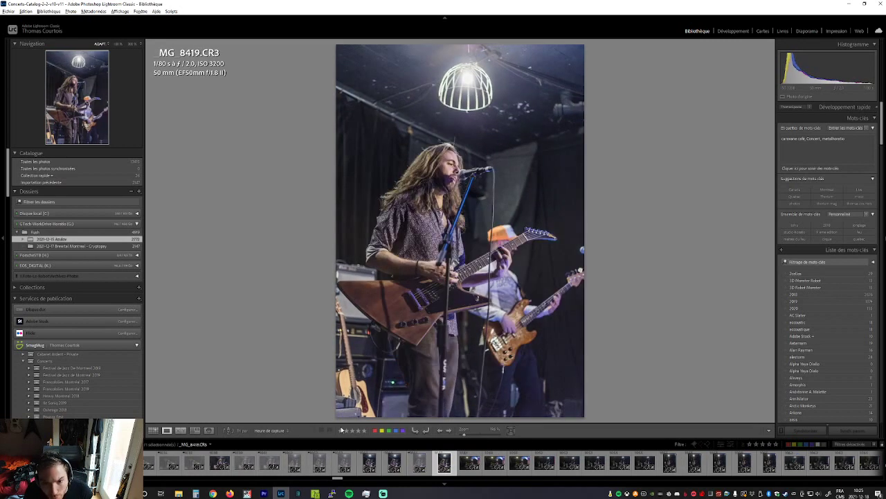
{"action": "key", "text": "Left"}
{"action": "key", "text": "Left"}
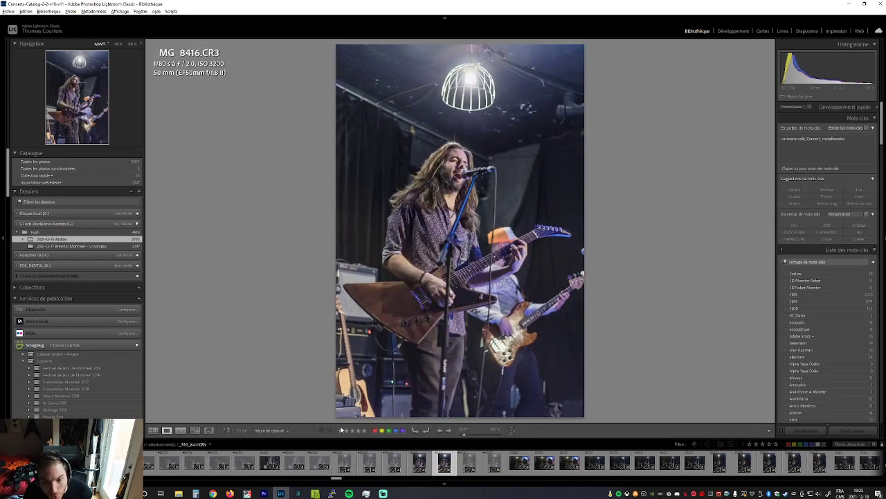
{"action": "key", "text": "Left"}
{"action": "key", "text": "Right"}
{"action": "key", "text": "Right"}
{"action": "key", "text": "Right"}
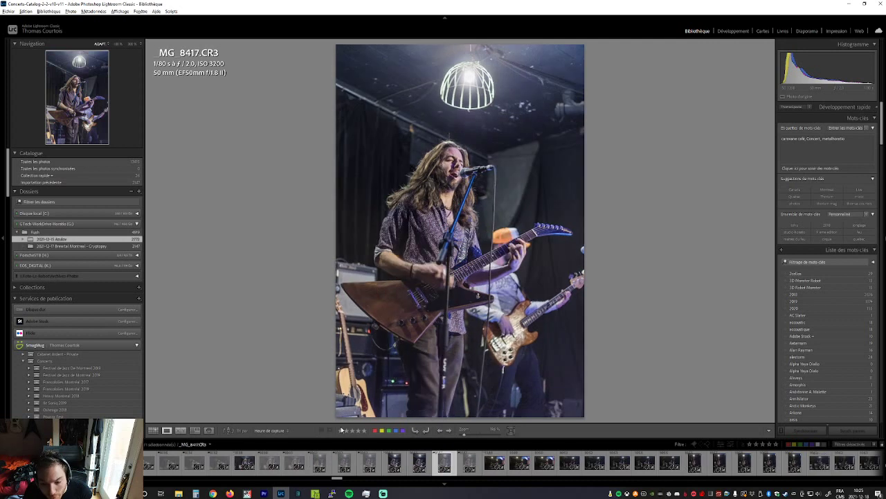
{"action": "key", "text": "Right"}
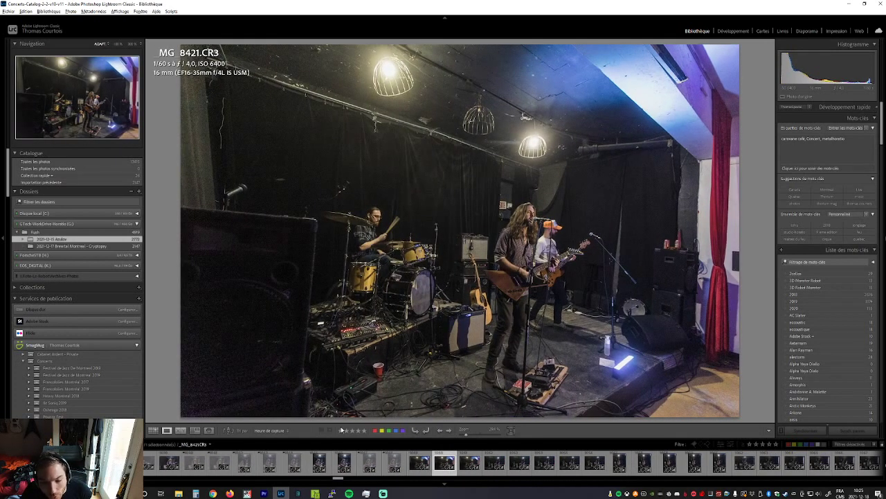
Compare the wide stage photos around _MG_8421 and reject the weaker full-band frames up to and including _MG_8427
{"action": "key", "text": "Left"}
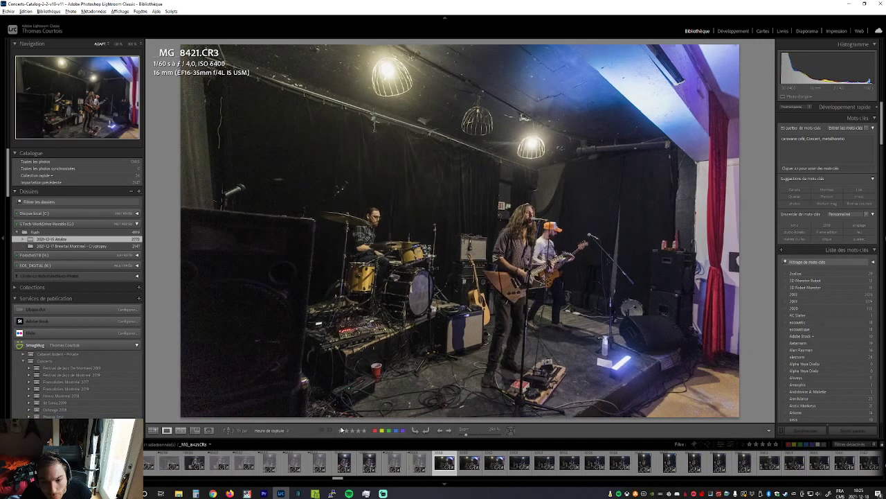
{"action": "key", "text": "Right"}
{"action": "key", "text": "Right"}
{"action": "key", "text": "Right"}
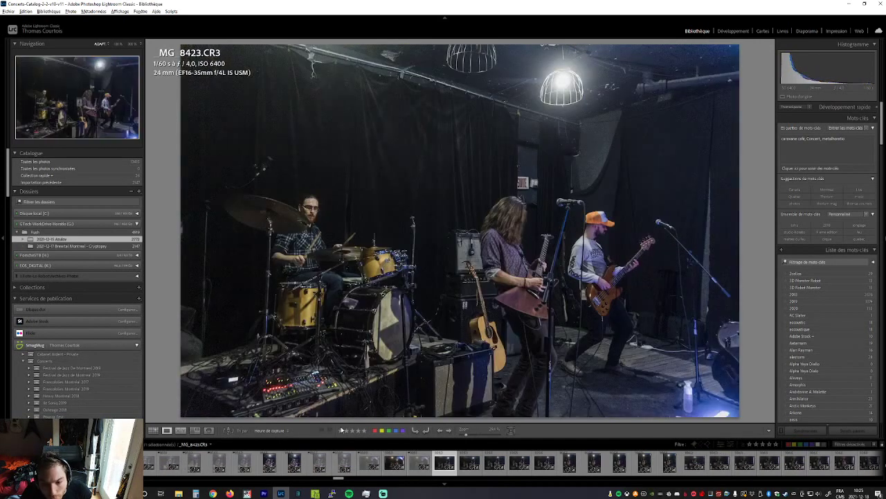
{"action": "key", "text": "x"}
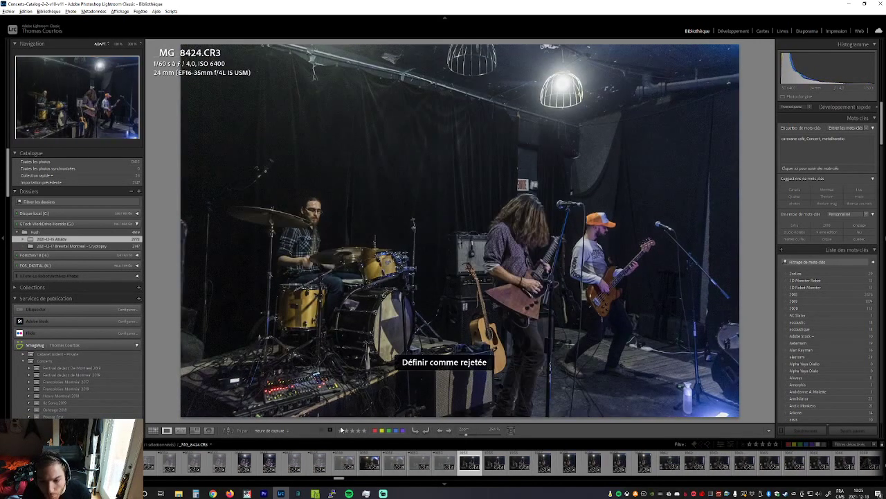
{"action": "key", "text": "Right"}
{"action": "key", "text": "Right"}
{"action": "key", "text": "Right"}
{"action": "key", "text": "Right"}
{"action": "key", "text": "x"}
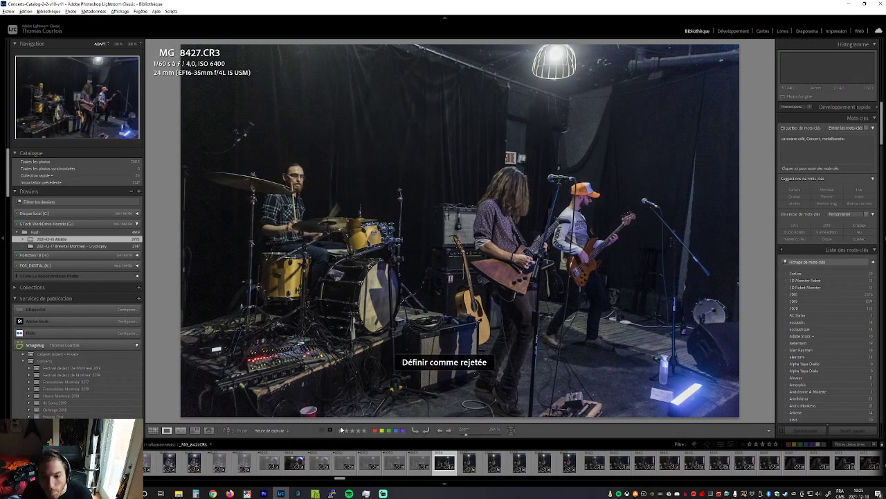
Reject the stage photos from _MG_8428 through _MG_8433, including the portrait-format _MG_8430
{"action": "key", "text": "Right"}
{"action": "key", "text": "Right"}
{"action": "key", "text": "x"}
{"action": "key", "text": "Right"}
{"action": "key", "text": "x"}
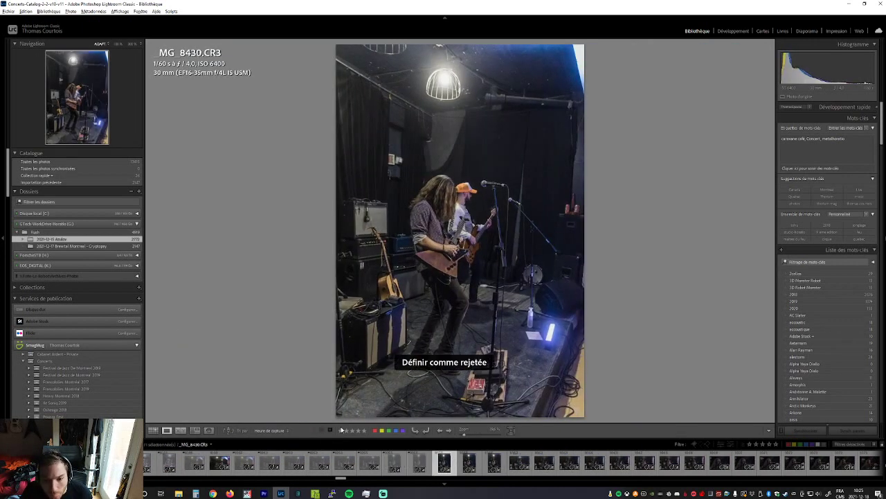
{"action": "key", "text": "Right"}
{"action": "key", "text": "Right"}
{"action": "key", "text": "x"}
{"action": "key", "text": "Right"}
{"action": "key", "text": "x"}
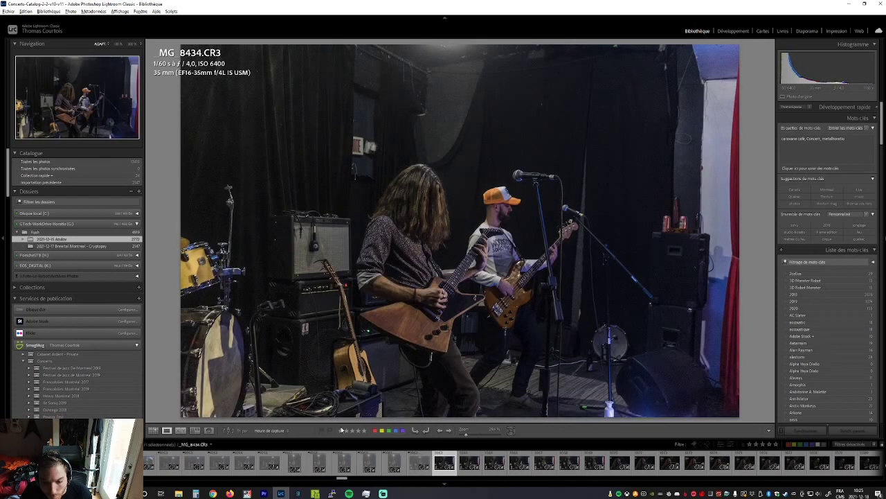
Reject the 35 mm photos of the guitarist and bassist from _MG_8434 through _MG_8437
{"action": "key", "text": "x"}
{"action": "key", "text": "Right"}
{"action": "key", "text": "x"}
{"action": "key", "text": "Right"}
{"action": "key", "text": "x"}
{"action": "key", "text": "Right"}
{"action": "key", "text": "x"}
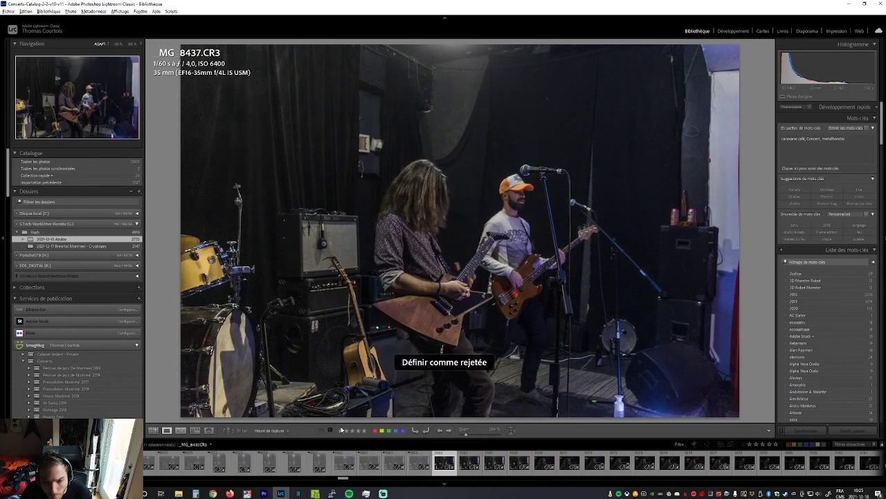
Compare _MG_8438 with the frames before it, and reject the weaker guitarist photos up to and including _MG_8440
{"action": "key", "text": "Right"}
{"action": "key", "text": "Left"}
{"action": "key", "text": "Left"}
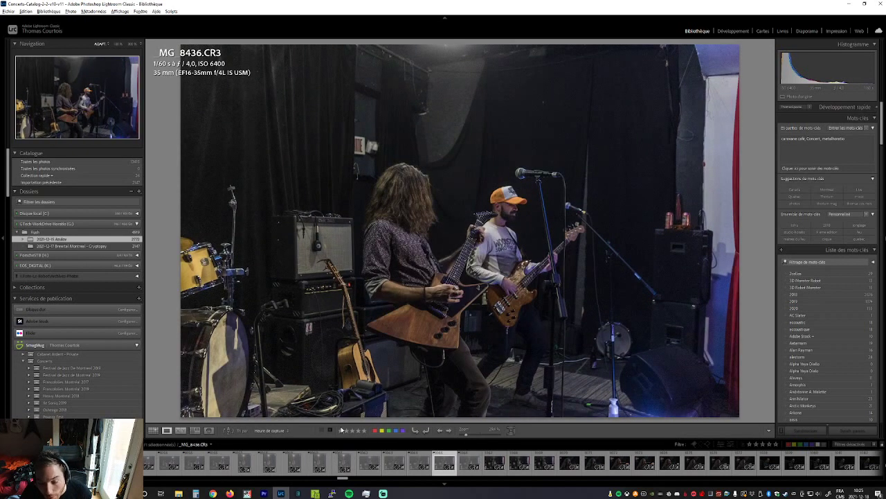
{"action": "key", "text": "Left"}
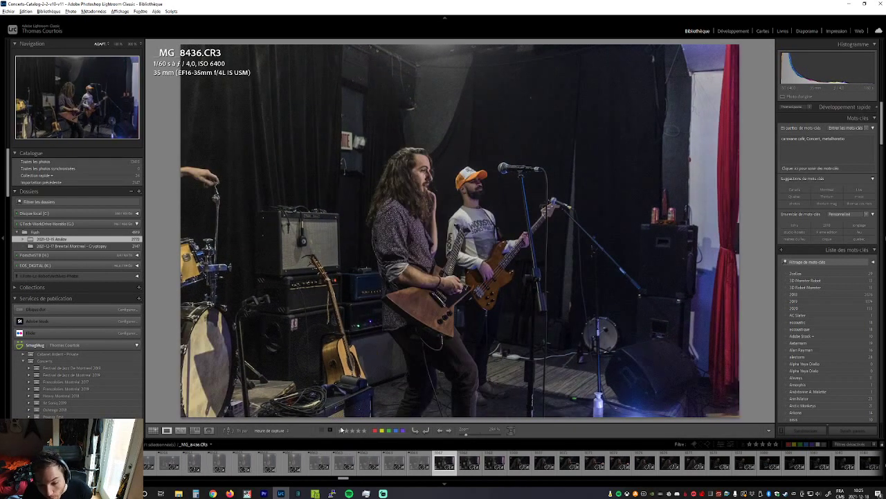
{"action": "key", "text": "Right"}
{"action": "key", "text": "Right"}
{"action": "key", "text": "Right"}
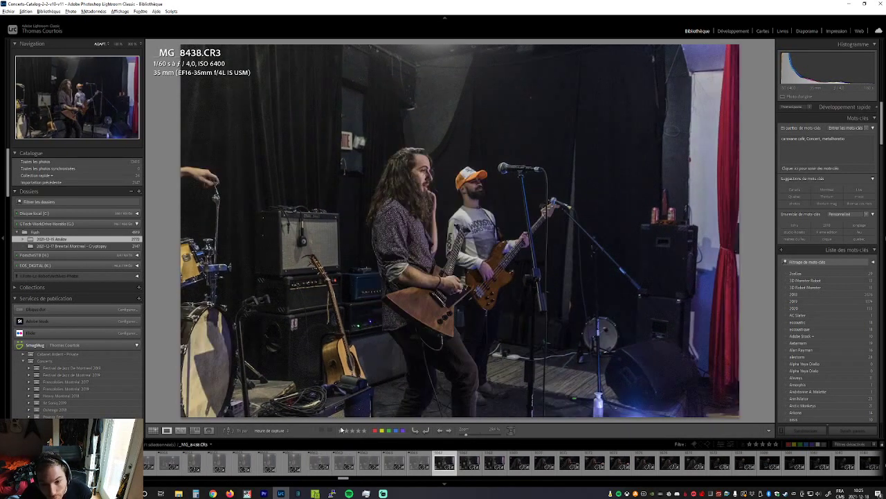
{"action": "key", "text": "x"}
{"action": "key", "text": "Right"}
{"action": "key", "text": "x"}
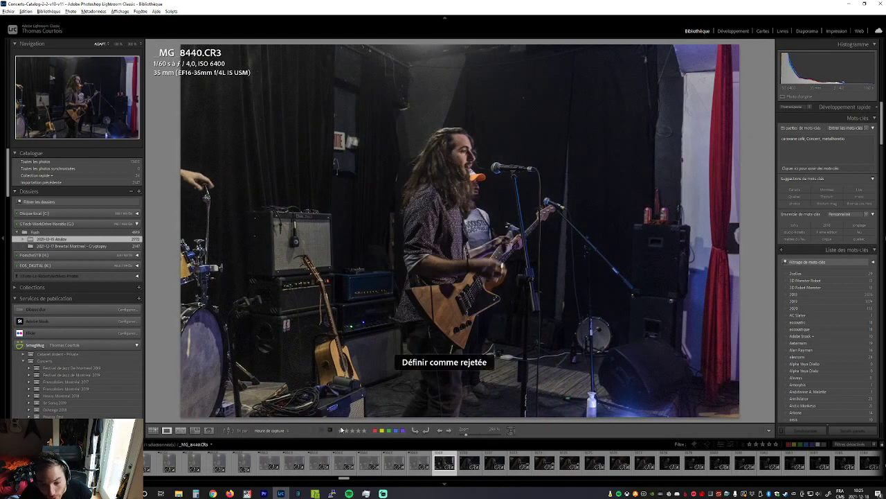
Compare the photos following _MG_8440 and reject the weaker ones, including the singer close-up _MG_8443
{"action": "key", "text": "Right"}
{"action": "key", "text": "Right"}
{"action": "key", "text": "Left"}
{"action": "key", "text": "Right"}
{"action": "key", "text": "x"}
{"action": "key", "text": "Right"}
{"action": "key", "text": "x"}
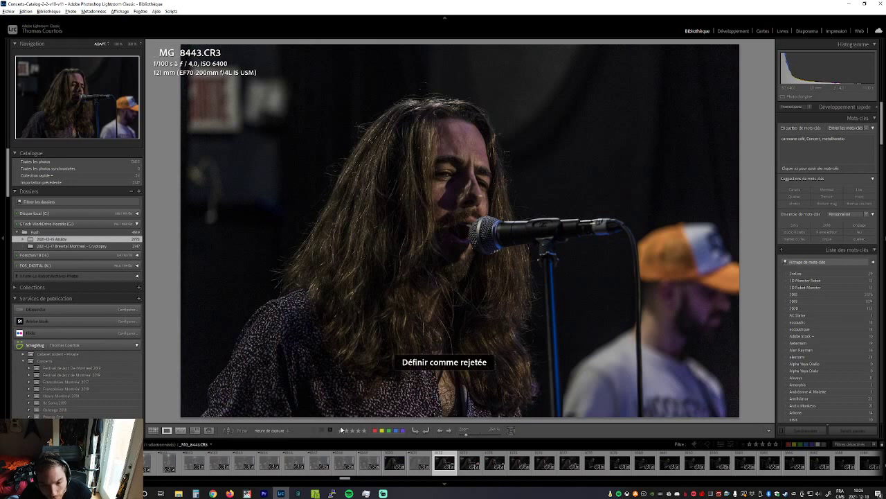
Reject the weaker singer close-ups after _MG_8443, including _MG_8445 and _MG_8447
{"action": "key", "text": "Right"}
{"action": "key", "text": "Right"}
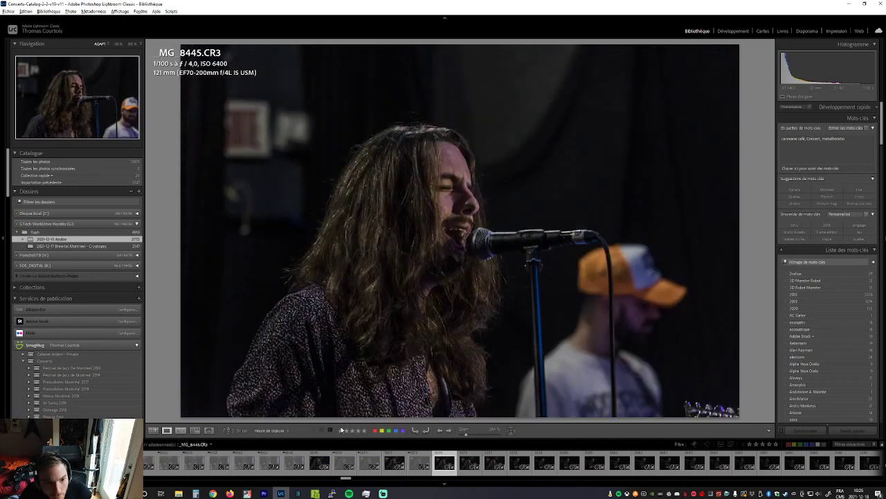
{"action": "key", "text": "x"}
{"action": "key", "text": "Right"}
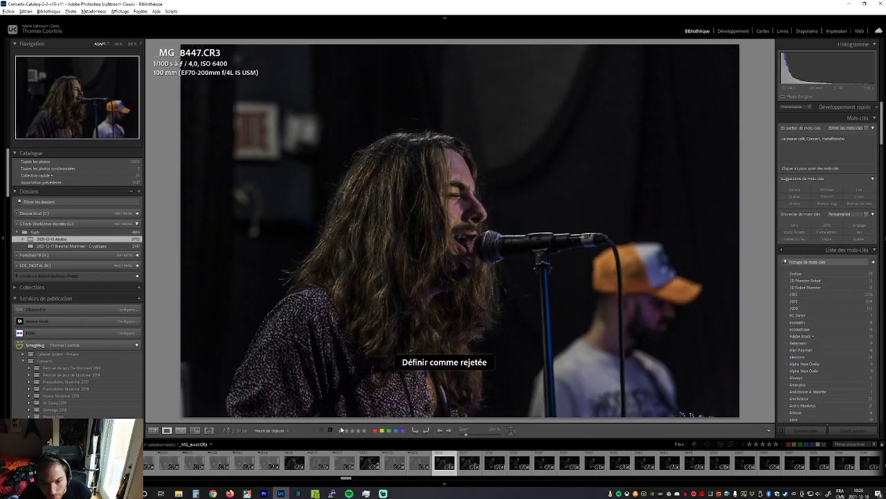
Go on to the dark drummer close-ups and reject the weaker ones up to _MG_8452
{"action": "key", "text": "Right"}
{"action": "key", "text": "Right"}
{"action": "key", "text": "Right"}
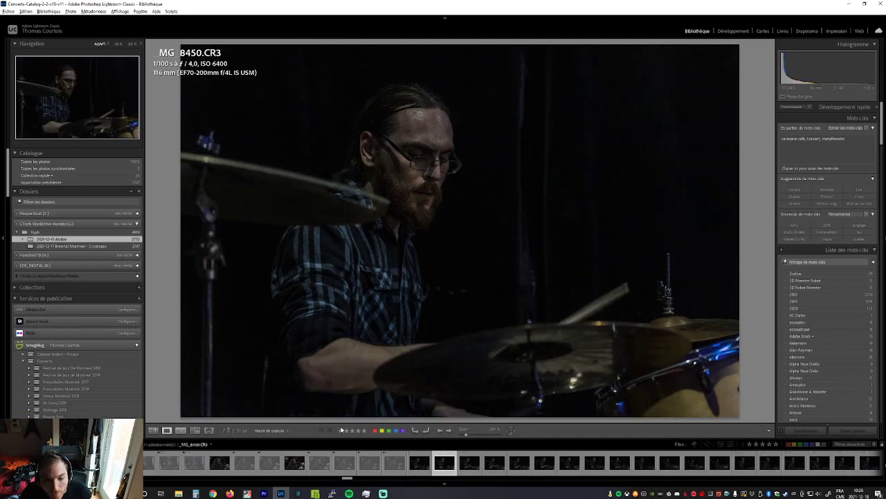
{"action": "key", "text": "x"}
{"action": "key", "text": "x"}
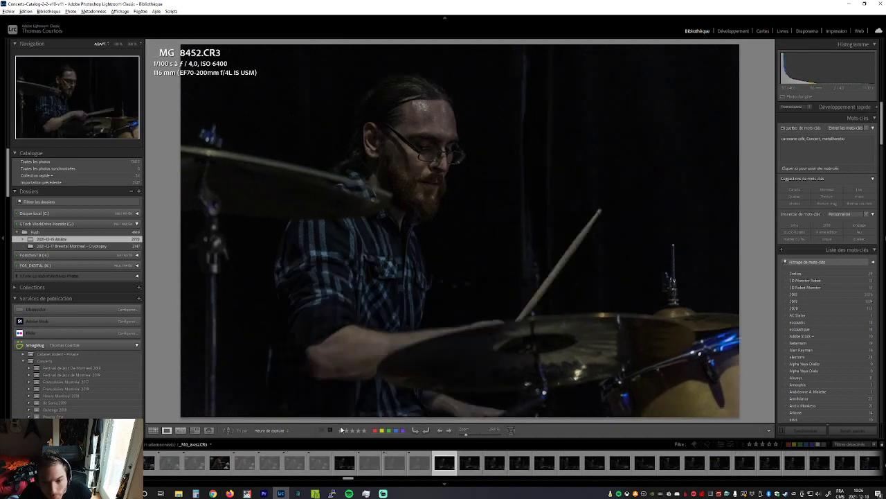
Reject the weaker drummer close-ups between _MG_8452 and _MG_8457, including _MG_8455
{"action": "key", "text": "x"}
{"action": "key", "text": "x"}
{"action": "key", "text": "x"}
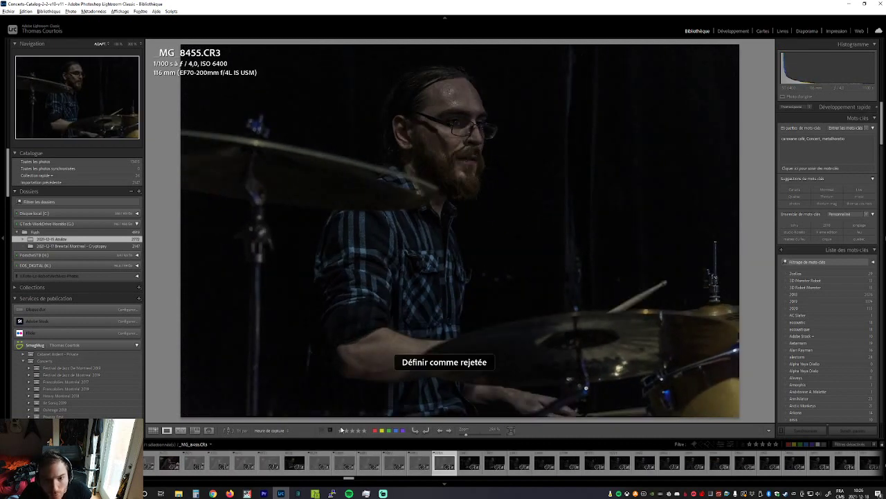
{"action": "key", "text": "Right"}
{"action": "key", "text": "Right"}
{"action": "key", "text": "x"}
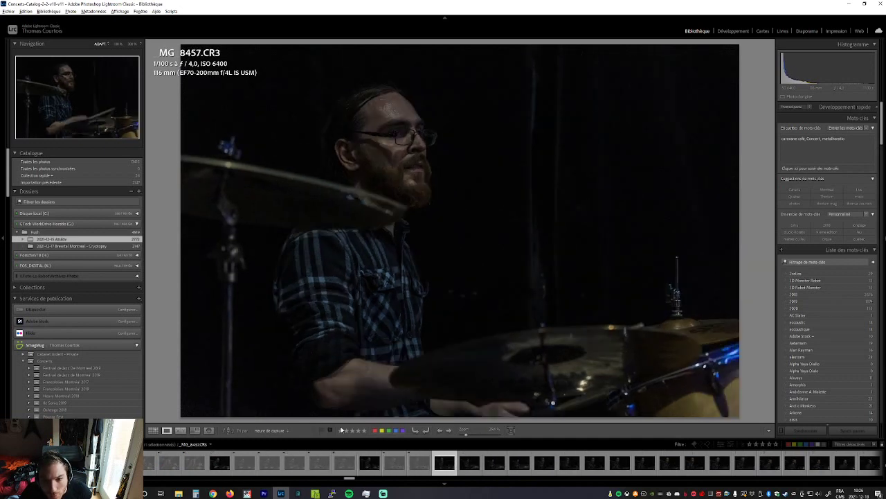
Reject the weaker drummer shots from _MG_8457 to _MG_8460 and go on to the close-up _MG_8462
{"action": "key", "text": "x"}
{"action": "key", "text": "Right"}
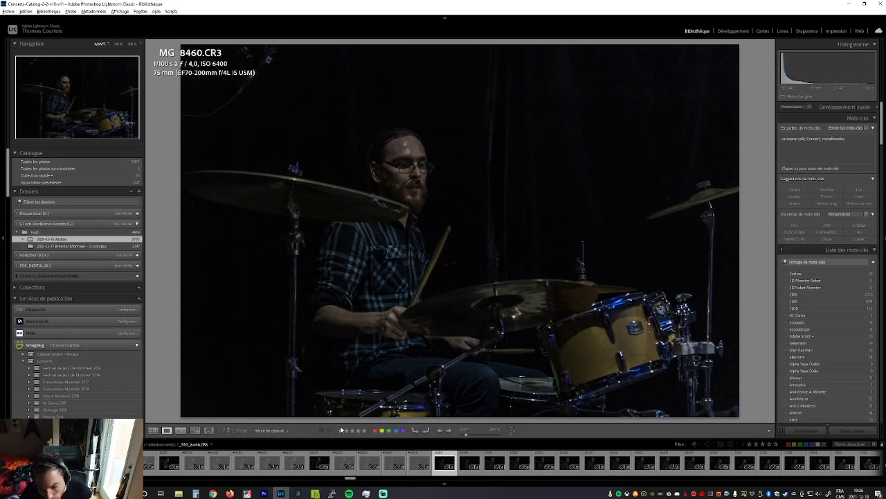
{"action": "key", "text": "x"}
{"action": "key", "text": "Right"}
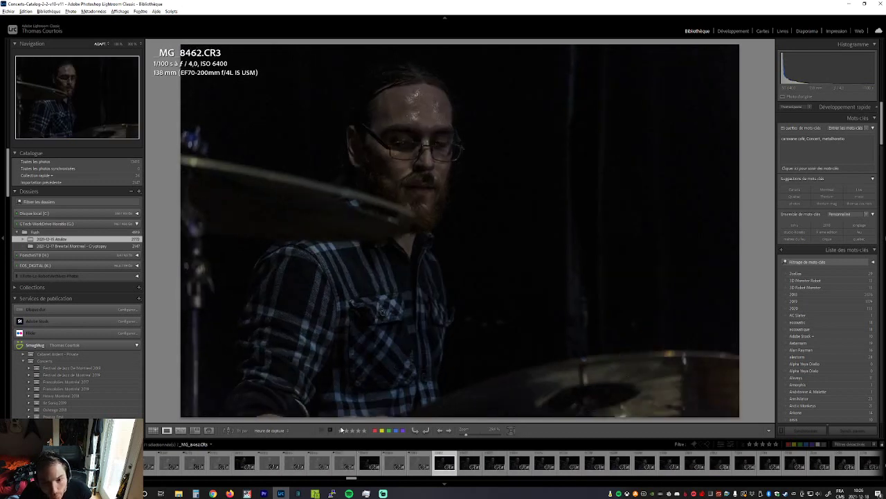
Compare the drummer close-ups from _MG_8462 onward and reject the weaker ones up to _MG_8468
{"action": "key", "text": "Right"}
{"action": "key", "text": "Right"}
{"action": "key", "text": "Right"}
{"action": "key", "text": "Right"}
{"action": "key", "text": "Right"}
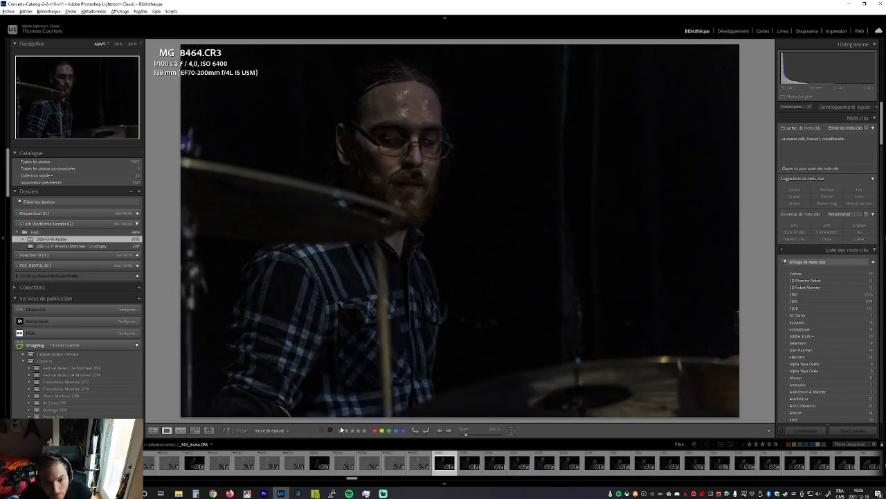
{"action": "key", "text": "x"}
{"action": "key", "text": "Right"}
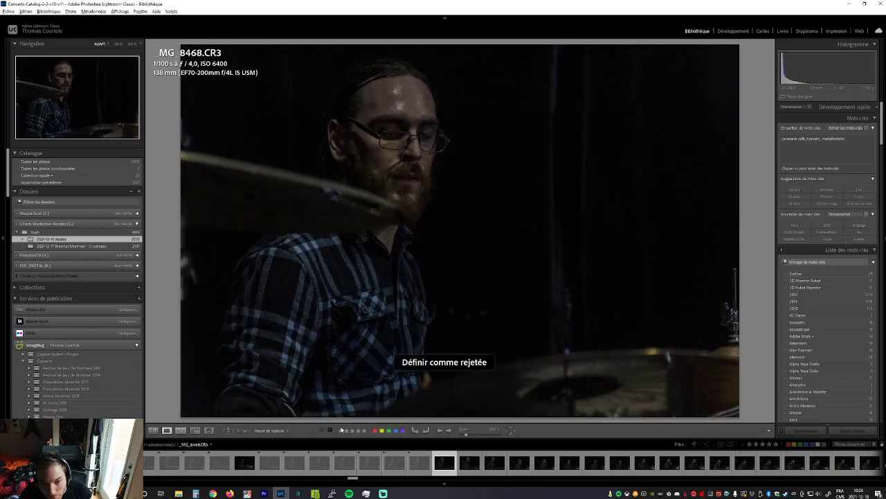
Reject the weaker drummer shots between _MG_8468 and _MG_8473, including the one behind the cymbal, _MG_8471
{"action": "key", "text": "Right"}
{"action": "key", "text": "Right"}
{"action": "key", "text": "Right"}
{"action": "key", "text": "x"}
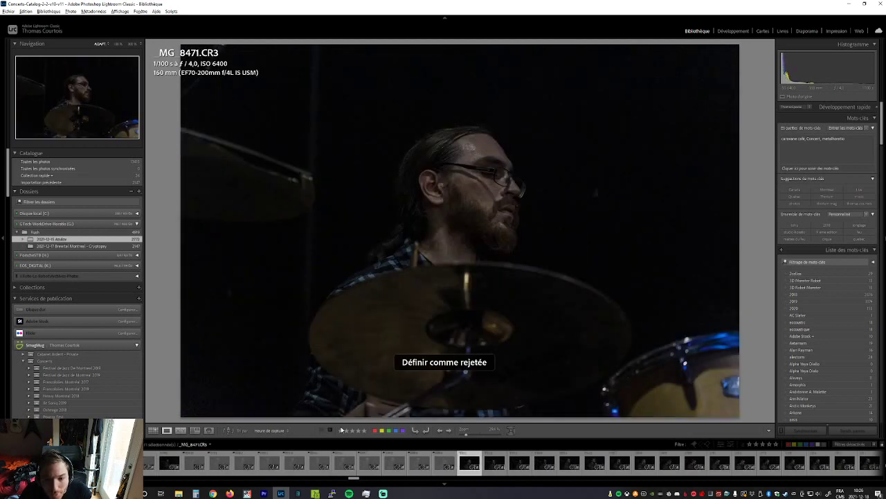
{"action": "key", "text": "Right"}
{"action": "key", "text": "Right"}
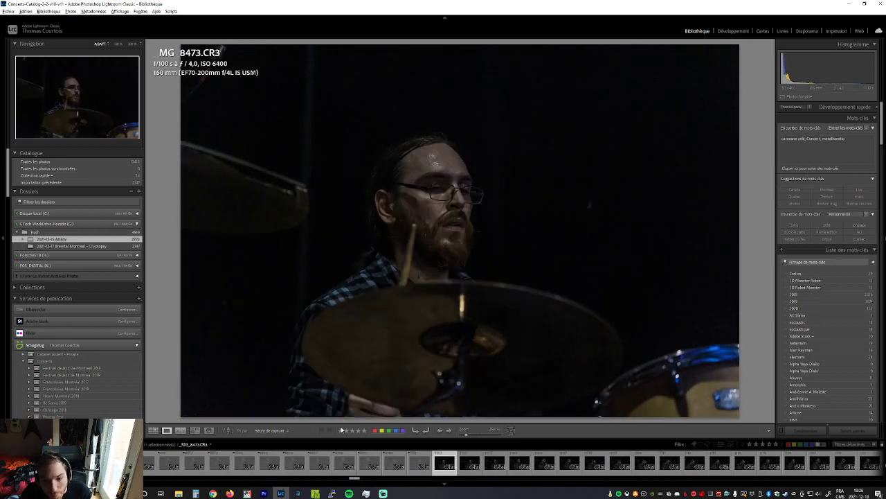
Reject the front-facing drummer photos _MG_8474 and _MG_8475
{"action": "key", "text": "Right"}
{"action": "key", "text": "x"}
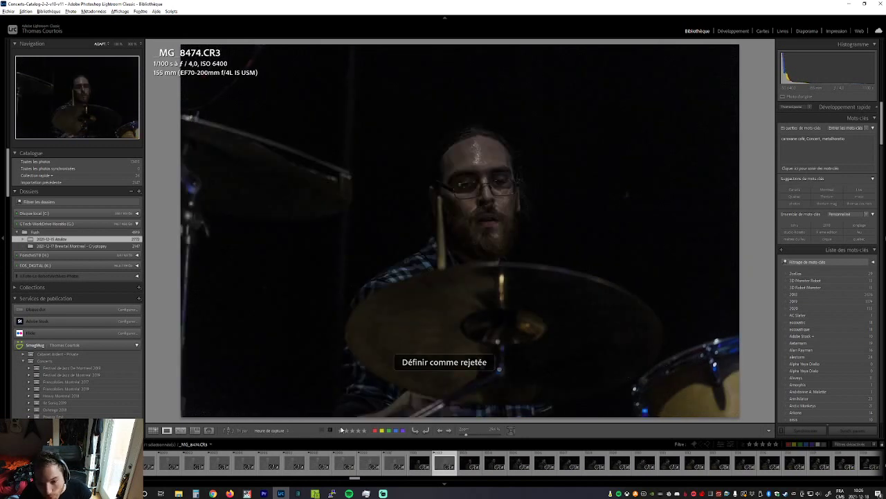
{"action": "key", "text": "Right"}
{"action": "key", "text": "x"}
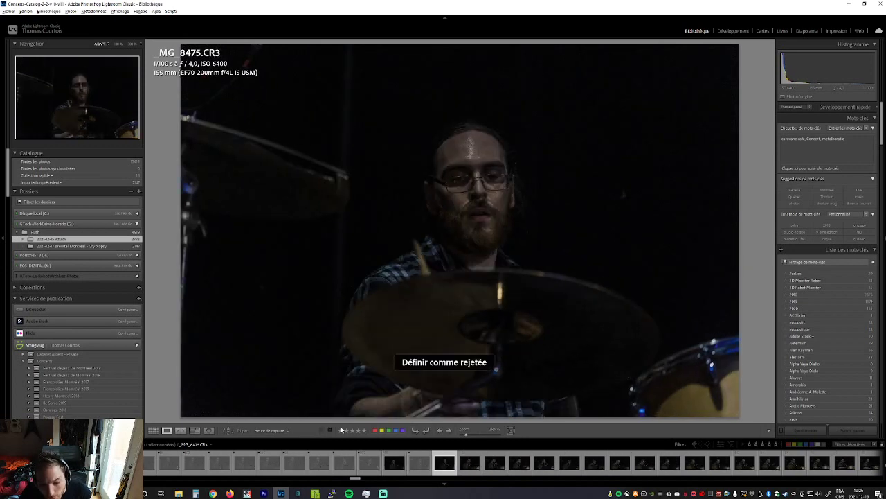
Reject the weaker drummer frames between _MG_8475 and _MG_8478
{"action": "key", "text": "Right"}
{"action": "key", "text": "x"}
{"action": "key", "text": "Right"}
{"action": "key", "text": "Right"}
{"action": "key", "text": "x"}
{"action": "key", "text": "Right"}
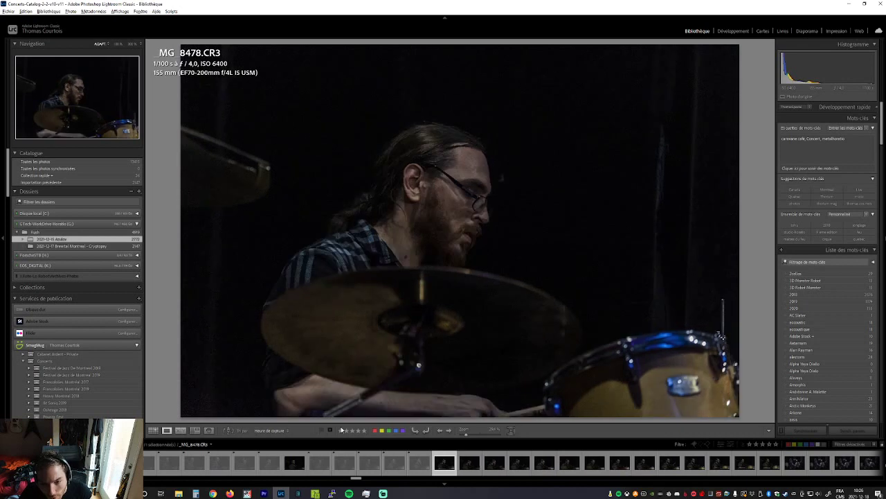
Reject the weaker drummer profile shots from _MG_8478 onward, including _MG_8482
{"action": "key", "text": "x"}
{"action": "key", "text": "Right"}
{"action": "key", "text": "Right"}
{"action": "key", "text": "x"}
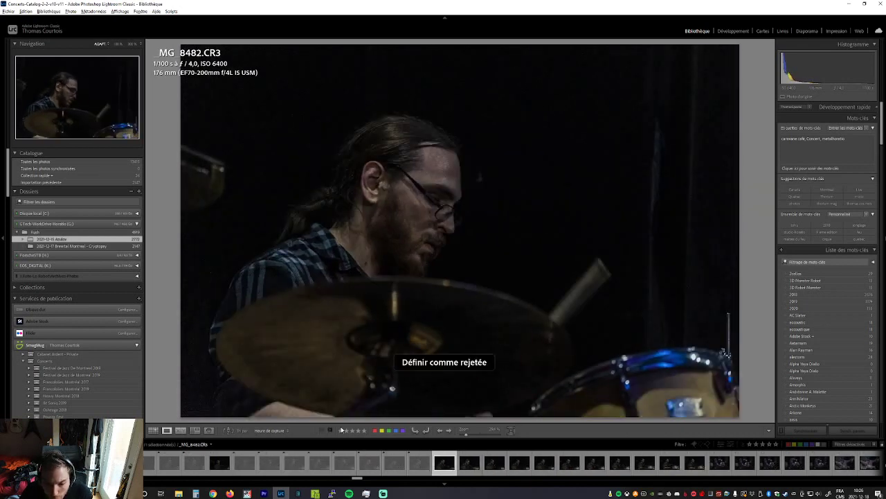
Reject the weaker drummer shots between _MG_8482 and _MG_8485
{"action": "key", "text": "Right"}
{"action": "key", "text": "x"}
{"action": "key", "text": "Right"}
{"action": "key", "text": "Right"}
{"action": "key", "text": "x"}
{"action": "key", "text": "Right"}
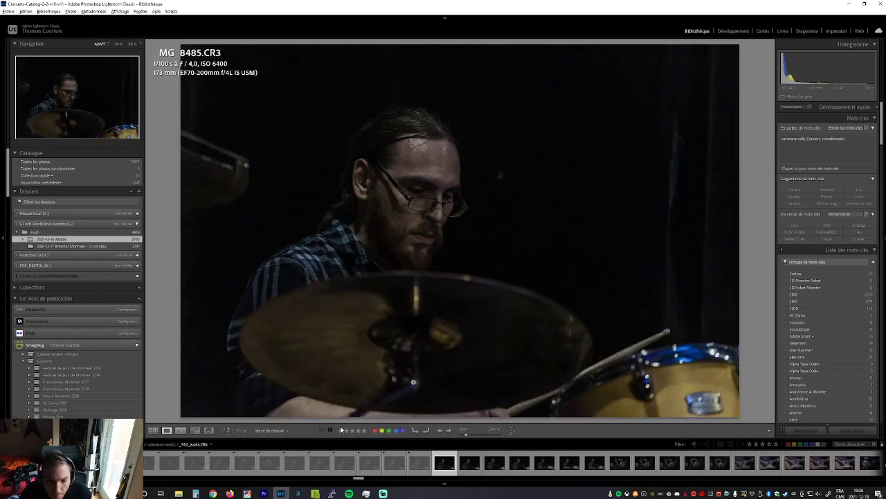
Reject the weaker drummer shots from _MG_8485 onward and undo the rejection of _MG_8488
{"action": "key", "text": "Right"}
{"action": "key", "text": "Right"}
{"action": "key", "text": "Right"}
{"action": "key", "text": "x"}
{"action": "key", "text": "ctrl+z"}
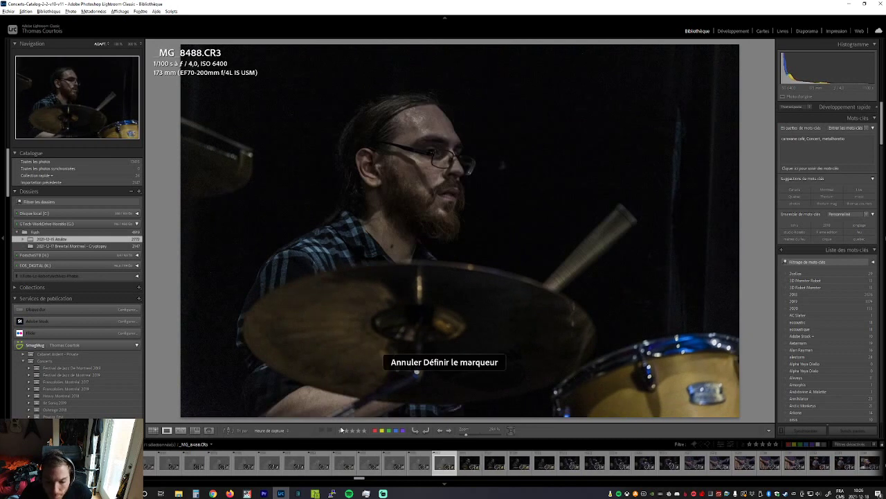
Sort through the drummer shots from _MG_8488 onward, undo one rejection and reject _MG_8492
{"action": "key", "text": "x"}
{"action": "key", "text": "Right"}
{"action": "key", "text": "Right"}
{"action": "key", "text": "Right"}
{"action": "key", "text": "x"}
{"action": "key", "text": "ctrl+z"}
{"action": "key", "text": "Right"}
{"action": "key", "text": "x"}
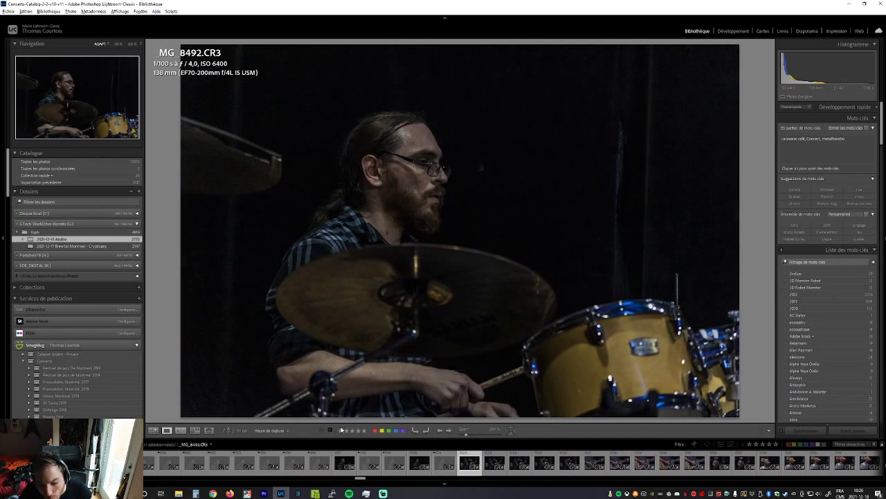
Compare the near-identical guitarist and bassist shots _MG_8493 and _MG_8494 and reject the weaker one
{"action": "key", "text": "Right"}
{"action": "key", "text": "Right"}
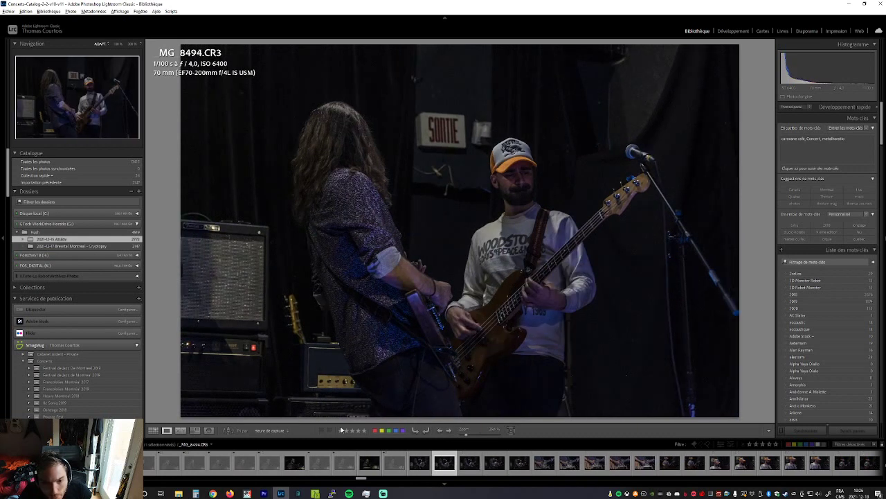
{"action": "key", "text": "Left"}
{"action": "key", "text": "Right"}
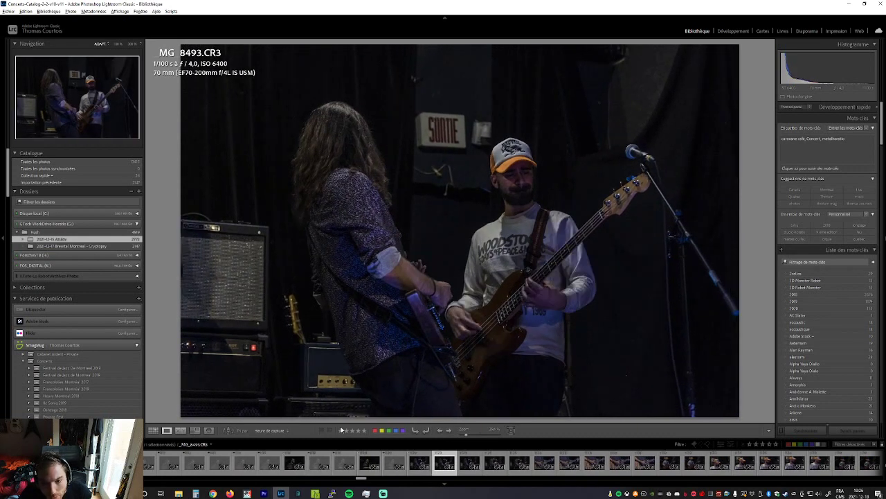
{"action": "key", "text": "x"}
{"action": "key", "text": "Right"}
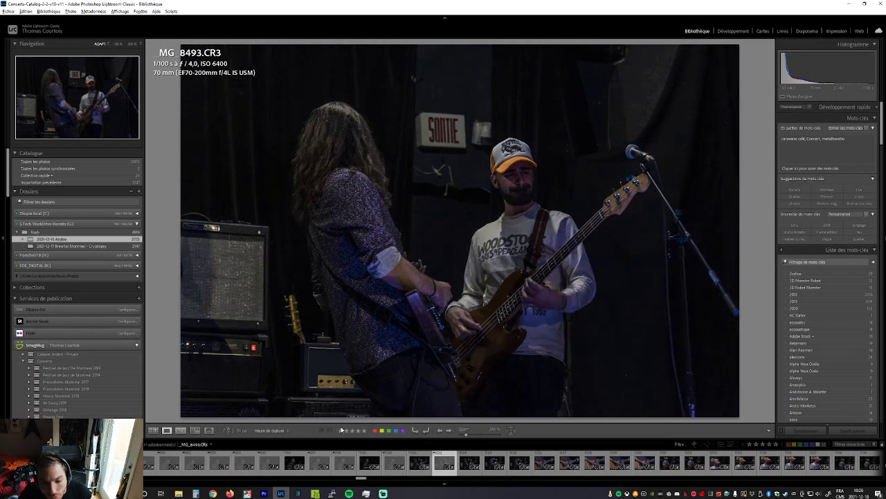
Reject the weaker shots of the guitarist and bassist together, including _MG_8496, up to the guitar close-up _MG_8498
{"action": "key", "text": "x"}
{"action": "key", "text": "Right"}
{"action": "key", "text": "x"}
{"action": "key", "text": "Right"}
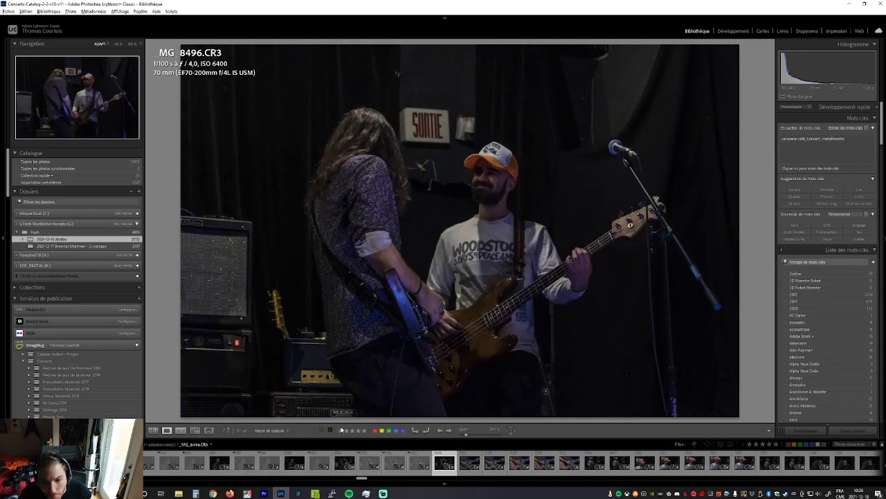
{"action": "key", "text": "x"}
{"action": "key", "text": "Right"}
{"action": "key", "text": "Right"}
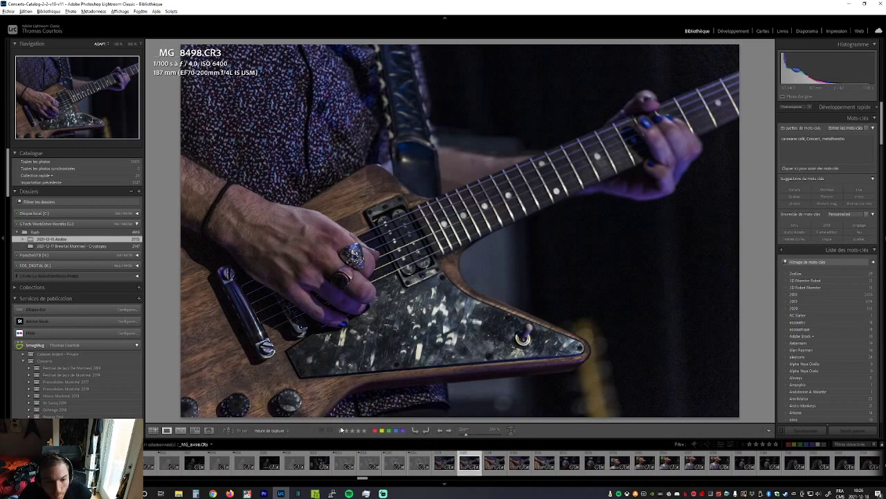
Compare the guitar close-ups from _MG_8498 through _MG_8500 and beyond, and reject the weaker ones
{"action": "key", "text": "Right"}
{"action": "key", "text": "Left"}
{"action": "key", "text": "Left"}
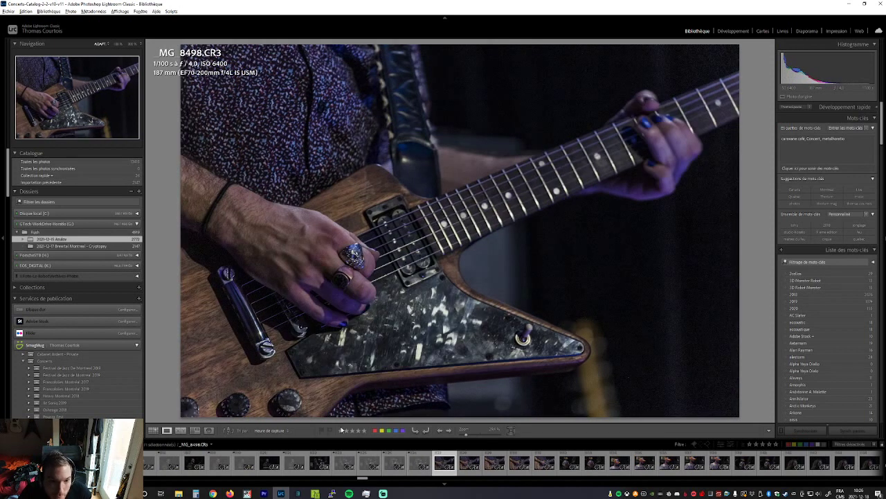
{"action": "key", "text": "Right"}
{"action": "key", "text": "Right"}
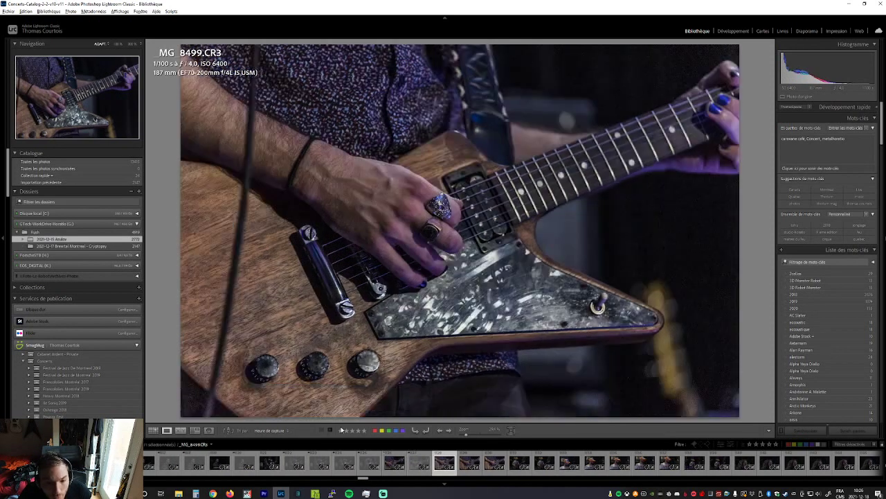
{"action": "key", "text": "Right"}
{"action": "key", "text": "Right"}
{"action": "key", "text": "Right"}
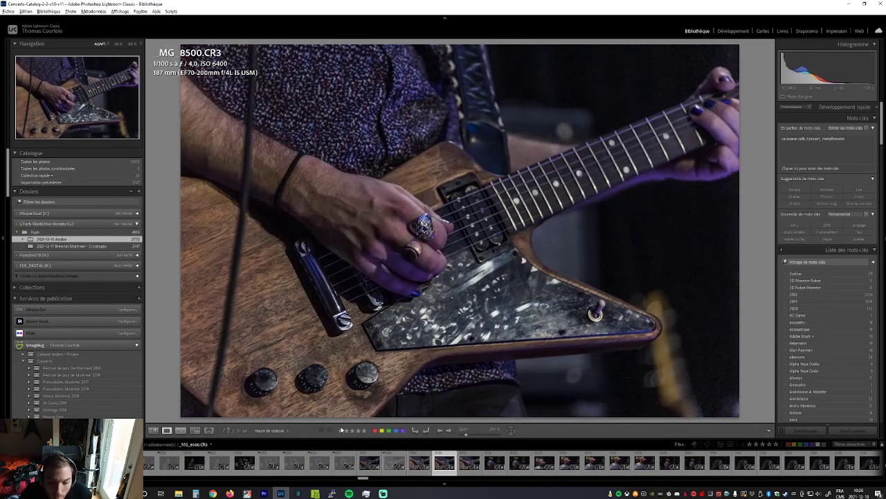
{"action": "key", "text": "x"}
Recheck the guitar close-ups from _MG_8500 back to _MG_8498, reject the weaker ones and go on to the bassist shot _MG_8503
{"action": "key", "text": "Left"}
{"action": "key", "text": "Left"}
{"action": "key", "text": "Left"}
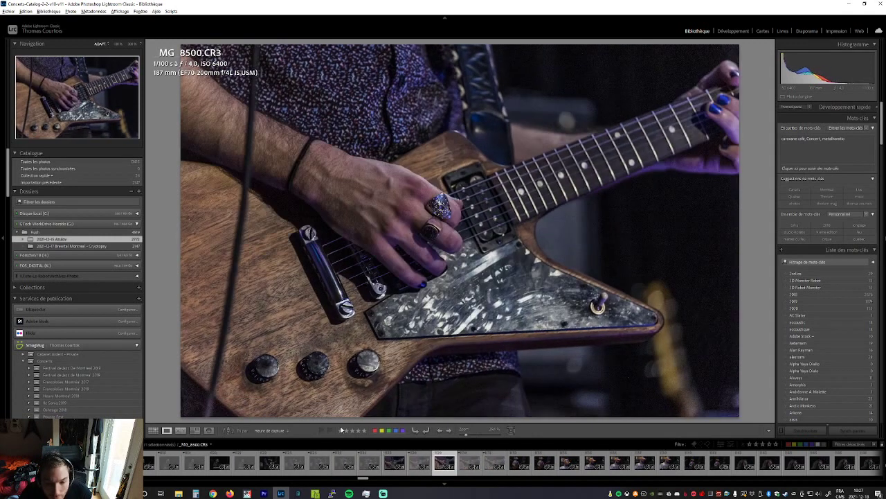
{"action": "key", "text": "Left"}
{"action": "key", "text": "Left"}
{"action": "key", "text": "Right"}
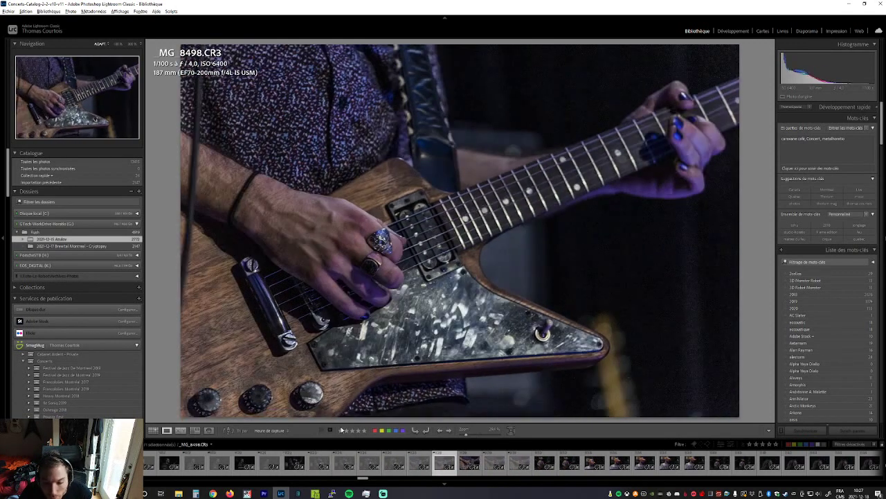
{"action": "key", "text": "Right"}
{"action": "key", "text": "Right"}
{"action": "key", "text": "Right"}
{"action": "key", "text": "Right"}
{"action": "key", "text": "Right"}
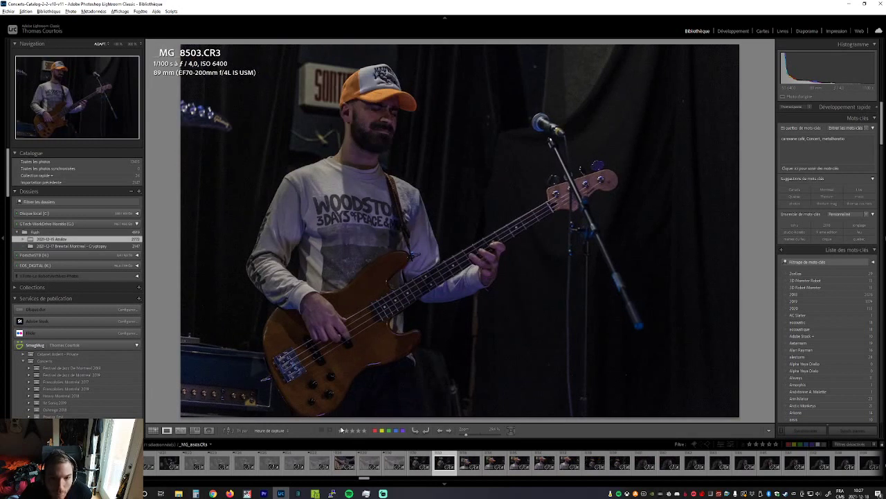
Reject the weaker bassist shots between _MG_8503 and _MG_8507
{"action": "key", "text": "Right"}
{"action": "key", "text": "x"}
{"action": "key", "text": "Right"}
{"action": "key", "text": "x"}
{"action": "key", "text": "Right"}
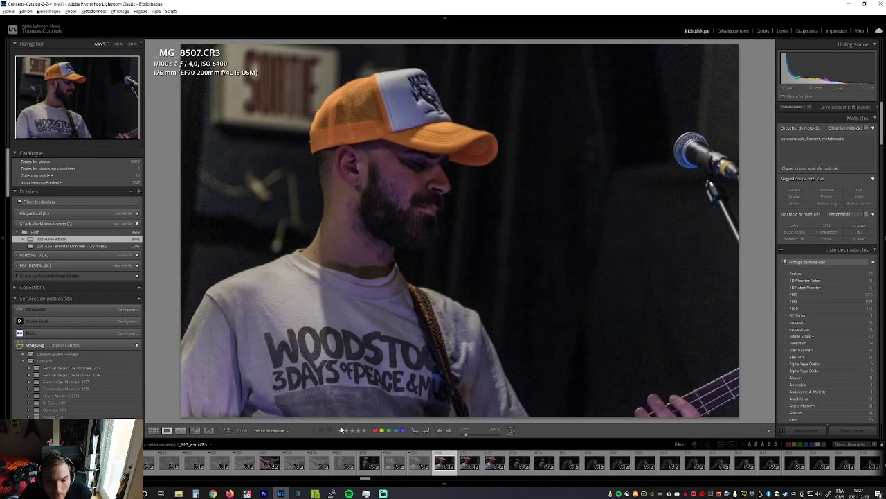
Reject the bassist close-up _MG_8507 and the similar frame right after it
{"action": "key", "text": "x"}
{"action": "key", "text": "Right"}
{"action": "key", "text": "x"}
{"action": "key", "text": "Right"}
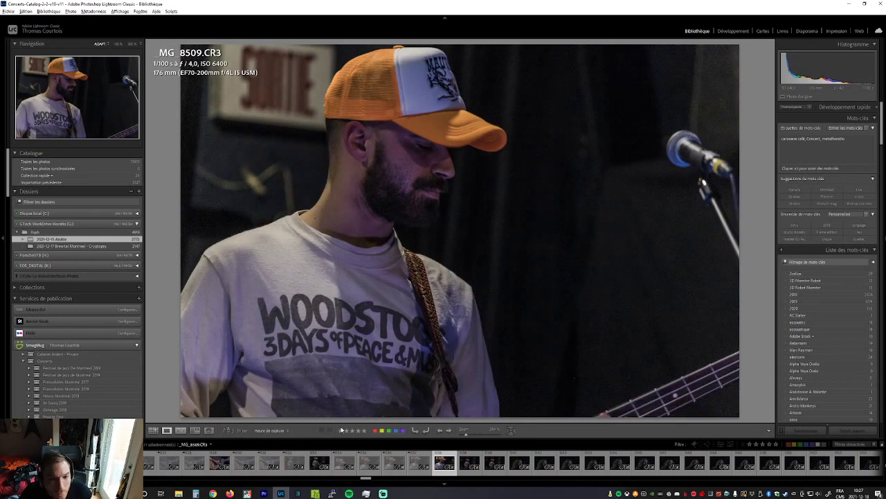
Compare the bassist close-up _MG_8509 with the wider bassist shots _MG_8510 and _MG_8511
{"action": "key", "text": "Right"}
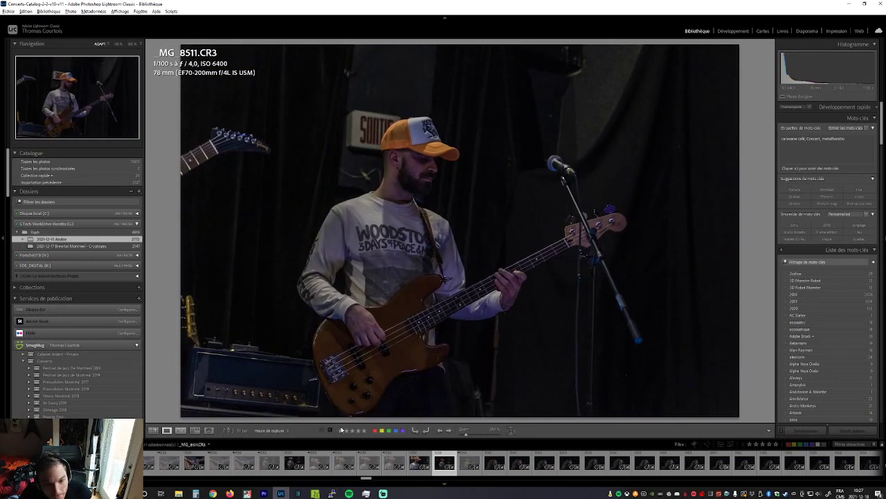
{"action": "key", "text": "Left"}
{"action": "key", "text": "Right"}
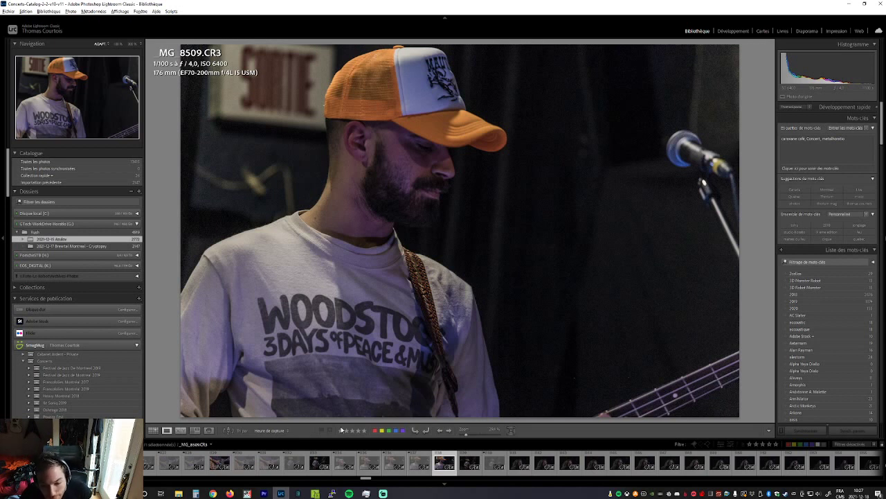
{"action": "key", "text": "Right"}
{"action": "key", "text": "Left"}
{"action": "key", "text": "Right"}
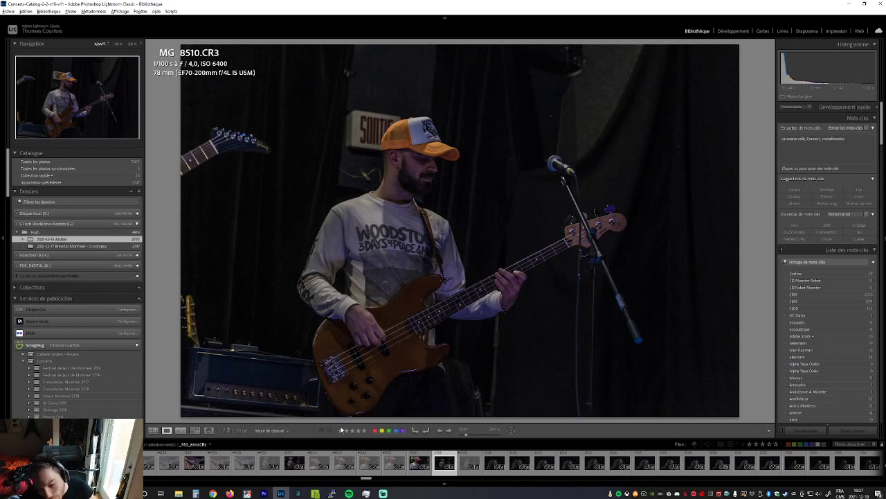
{"action": "key", "text": "Right"}
{"action": "key", "text": "Right"}
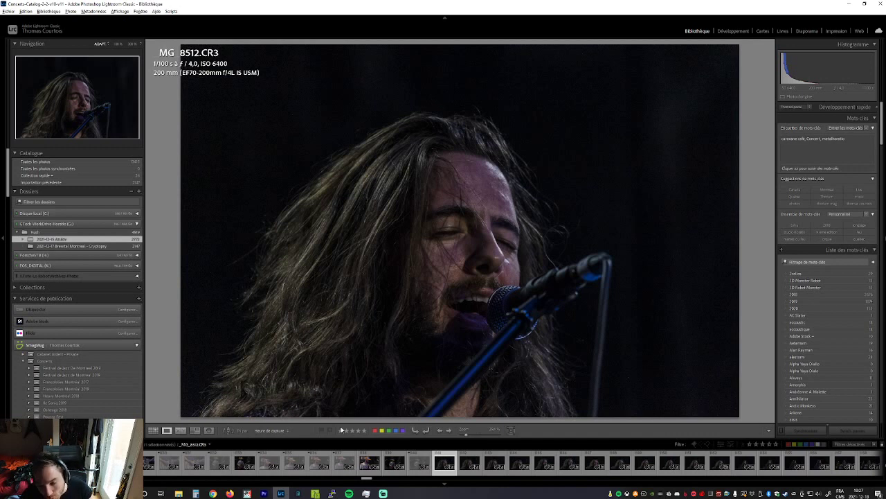
Compare the singer close-ups from _MG_8512 to _MG_8516 and reject a weaker one
{"action": "key", "text": "Right"}
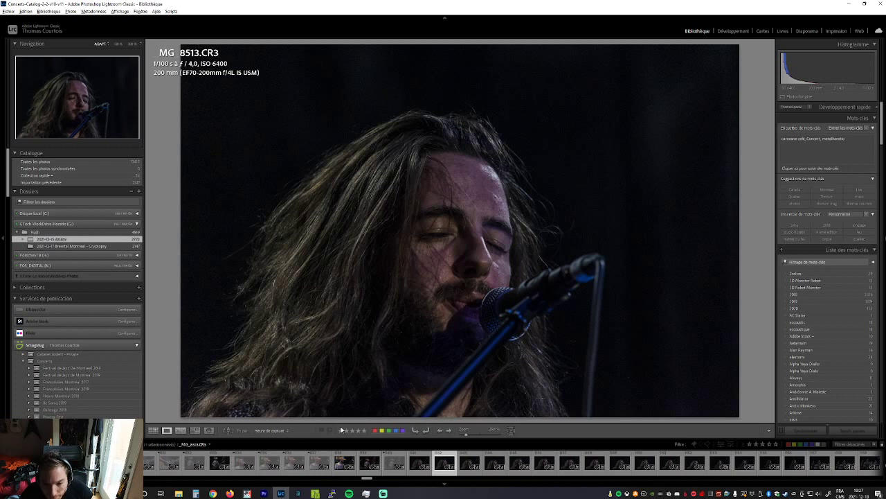
{"action": "key", "text": "Right"}
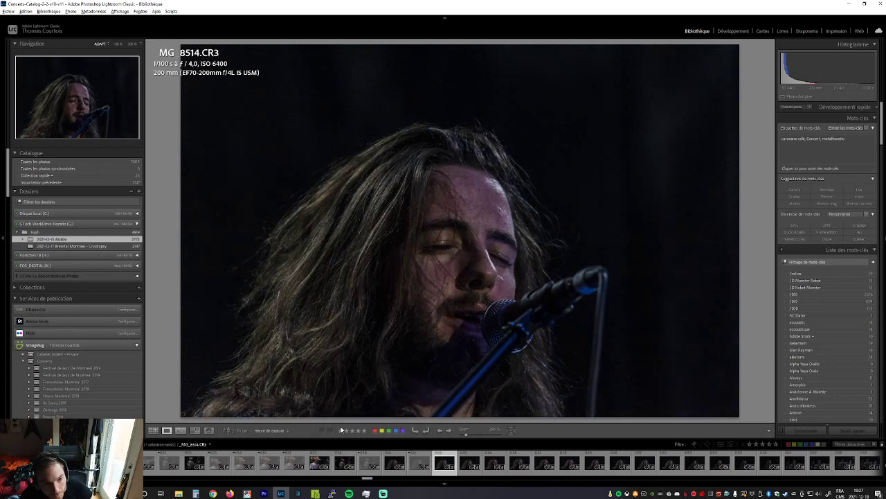
{"action": "key", "text": "Right"}
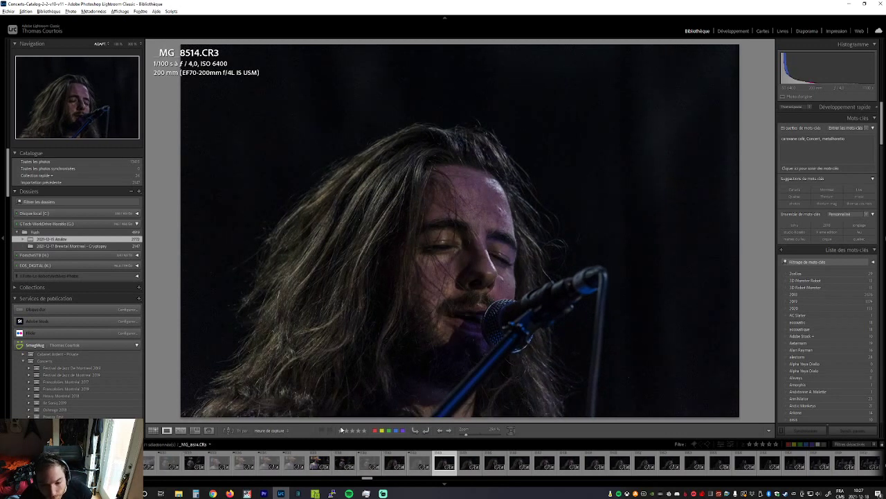
{"action": "key", "text": "Right"}
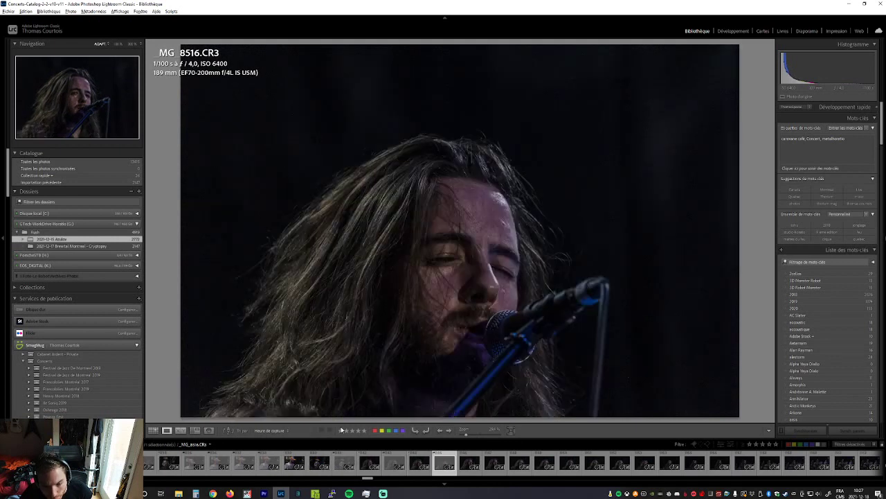
{"action": "key", "text": "Right"}
{"action": "key", "text": "x"}
{"action": "key", "text": "Right"}
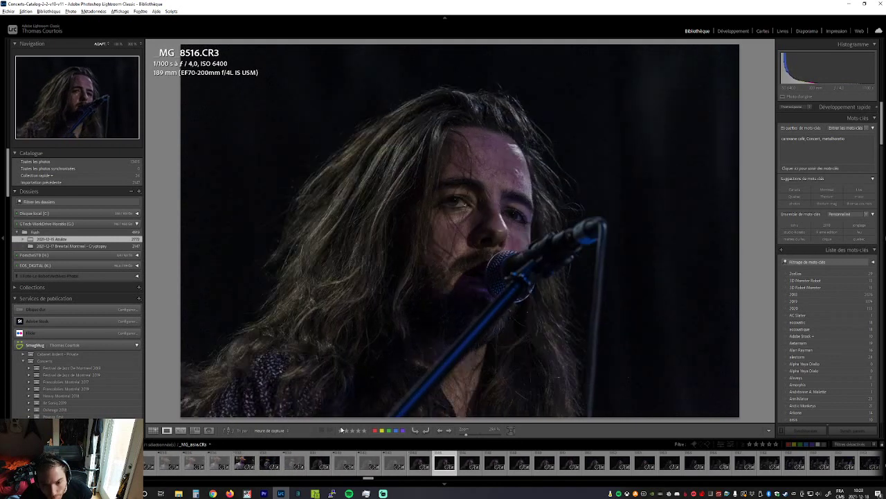
Reject the weaker singer close-ups following _MG_8516, including _MG_8518
{"action": "key", "text": "Right"}
{"action": "key", "text": "x"}
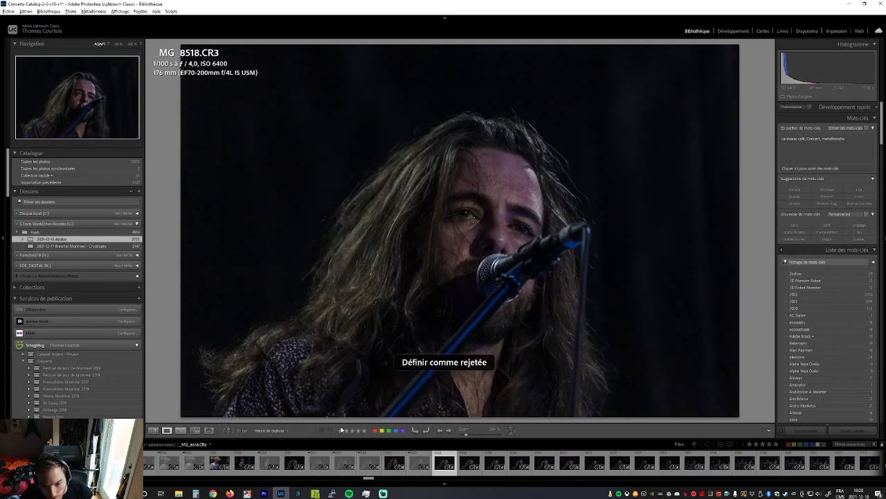
{"action": "key", "text": "Right"}
{"action": "key", "text": "Right"}
{"action": "key", "text": "x"}
{"action": "key", "text": "Right"}
{"action": "key", "text": "x"}
{"action": "key", "text": "Right"}
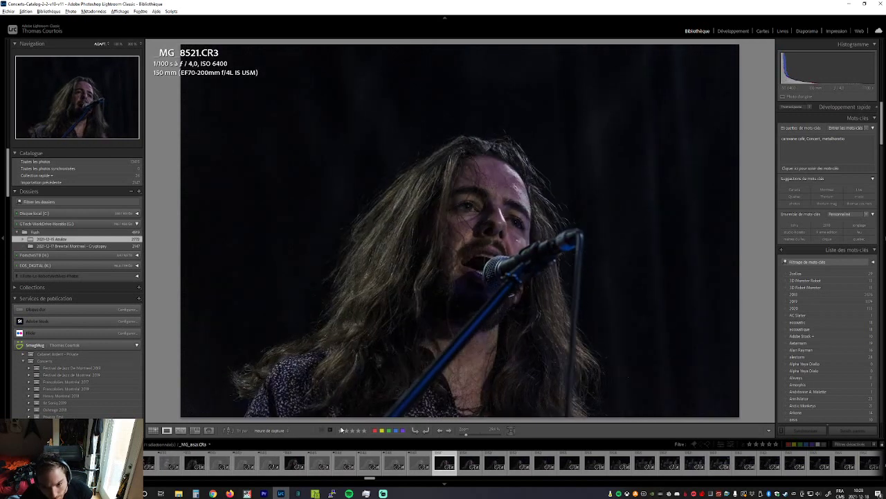
Review the singer shots from _MG_8521 to _MG_8528 and reject a weaker one after _MG_8524
{"action": "key", "text": "Right"}
{"action": "key", "text": "Right"}
{"action": "key", "text": "Right"}
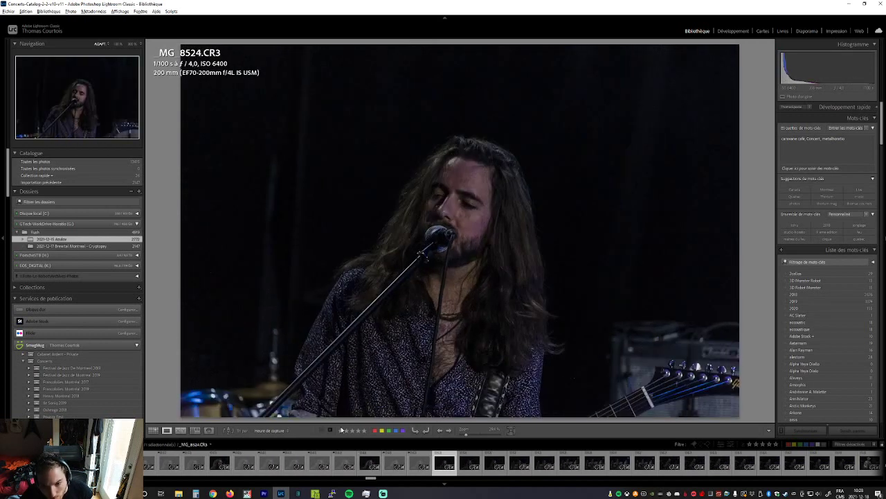
{"action": "key", "text": "Right"}
{"action": "key", "text": "x"}
{"action": "key", "text": "Right"}
{"action": "key", "text": "Right"}
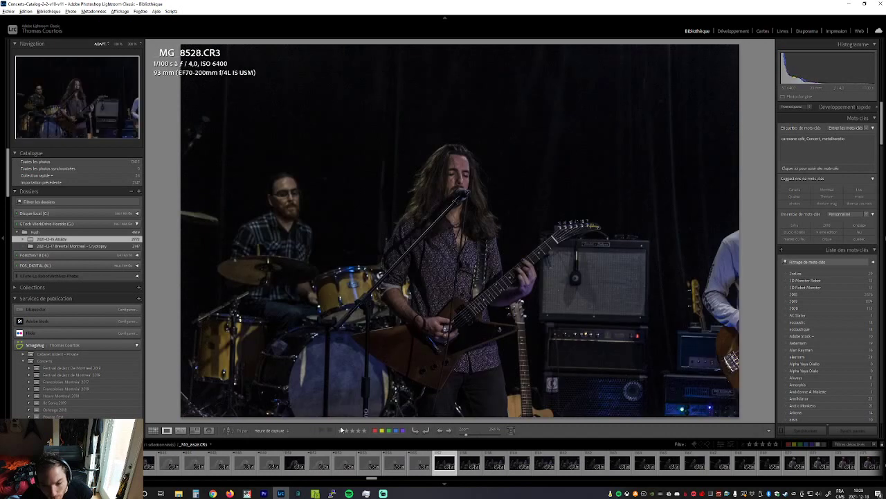
Reject the weaker wide band shots from _MG_8528 to _MG_8532, including _MG_8530 and _MG_8532, and undo one rejection along the way
{"action": "key", "text": "x"}
{"action": "key", "text": "Right"}
{"action": "key", "text": "ctrl+z"}
{"action": "key", "text": "Right"}
{"action": "key", "text": "Right"}
{"action": "key", "text": "Right"}
{"action": "key", "text": "x"}
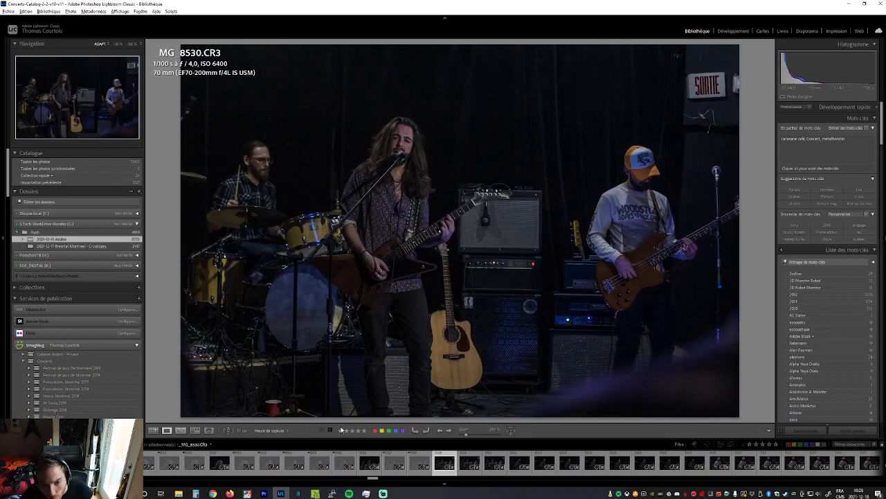
{"action": "key", "text": "Right"}
{"action": "key", "text": "x"}
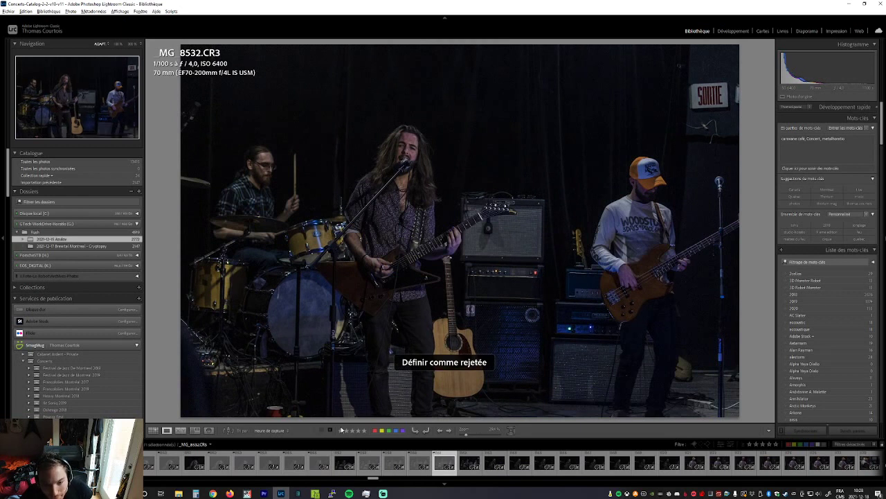
Compare the drummer shots from _MG_8534 onward and reject the weaker frames
{"action": "key", "text": "Right"}
{"action": "key", "text": "Right"}
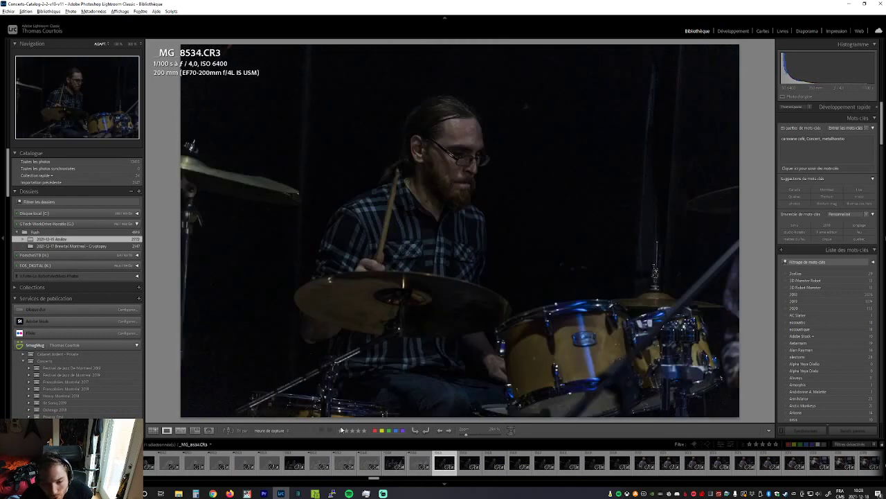
{"action": "key", "text": "Right"}
{"action": "key", "text": "x"}
{"action": "key", "text": "Right"}
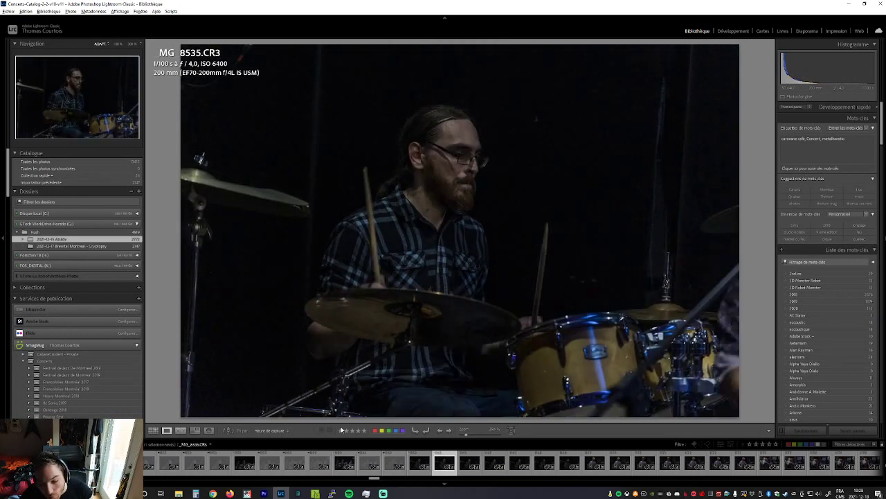
{"action": "key", "text": "x"}
{"action": "key", "text": "Right"}
{"action": "key", "text": "x"}
{"action": "key", "text": "Right"}
{"action": "key", "text": "x"}
Reject the weaker frames leading up to the bassist shot _MG_8544
{"action": "key", "text": "Right"}
{"action": "key", "text": "x"}
{"action": "key", "text": "Right"}
{"action": "key", "text": "x"}
{"action": "key", "text": "Right"}
{"action": "key", "text": "Right"}
{"action": "key", "text": "x"}
{"action": "key", "text": "Right"}
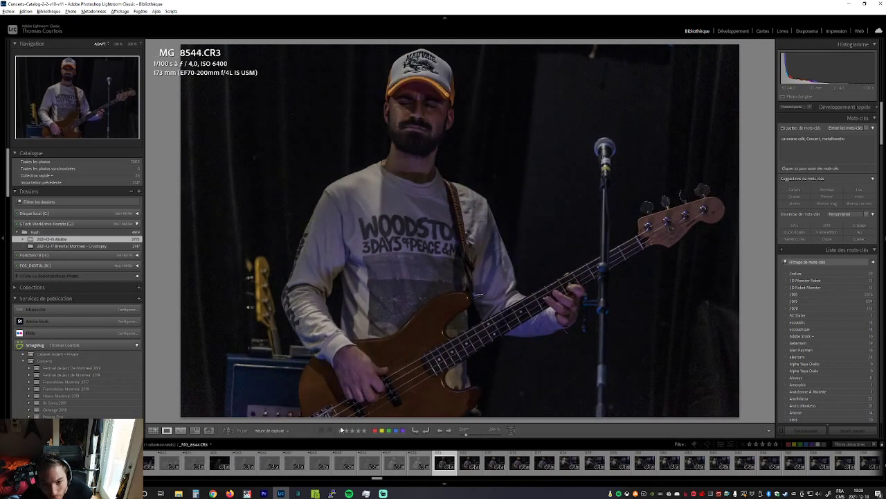
Compare the bassist shots from _MG_8544 to _MG_8547 and reject the weaker frame before _MG_8549
{"action": "key", "text": "Right"}
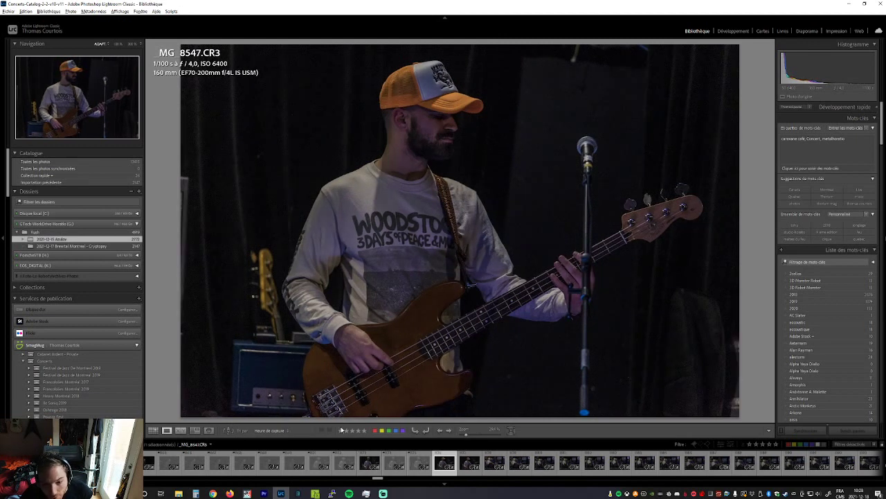
{"action": "key", "text": "Right"}
{"action": "key", "text": "x"}
{"action": "key", "text": "Right"}
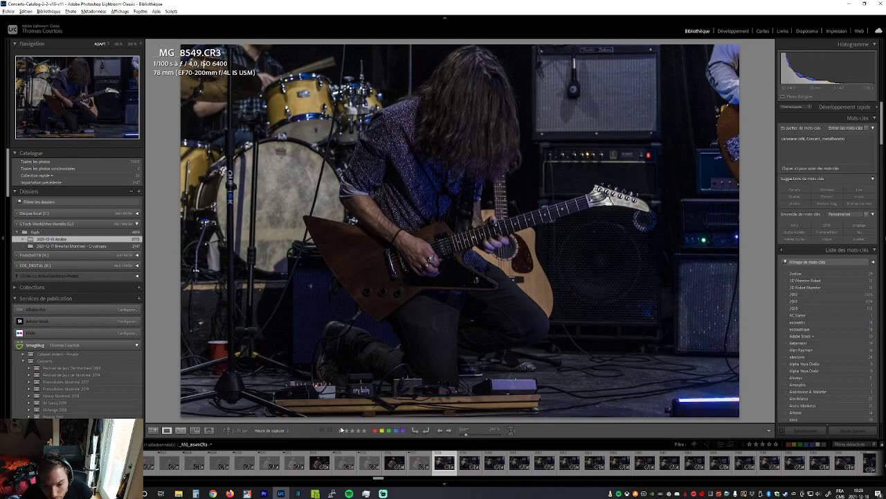
Compare the kneeling guitarist shots from _MG_8549 to _MG_8552 and reject _MG_8550 and _MG_8552
{"action": "key", "text": "Right"}
{"action": "key", "text": "x"}
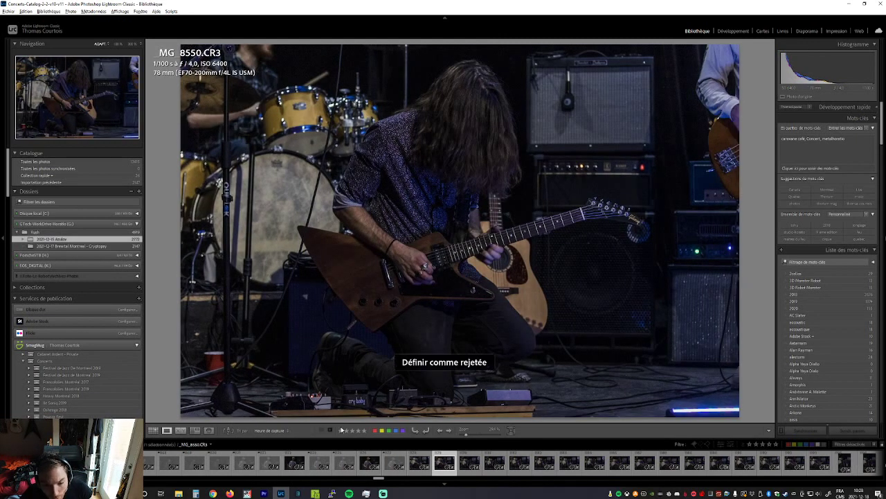
{"action": "key", "text": "Right"}
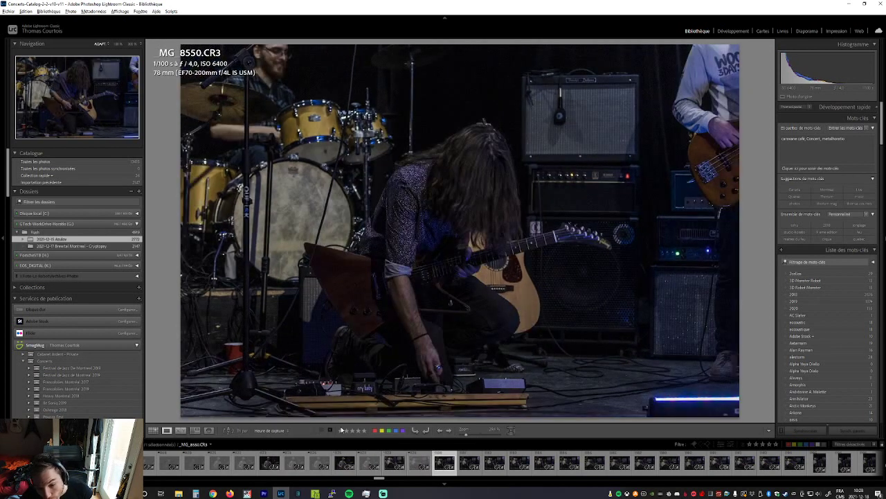
{"action": "key", "text": "Right"}
{"action": "key", "text": "x"}
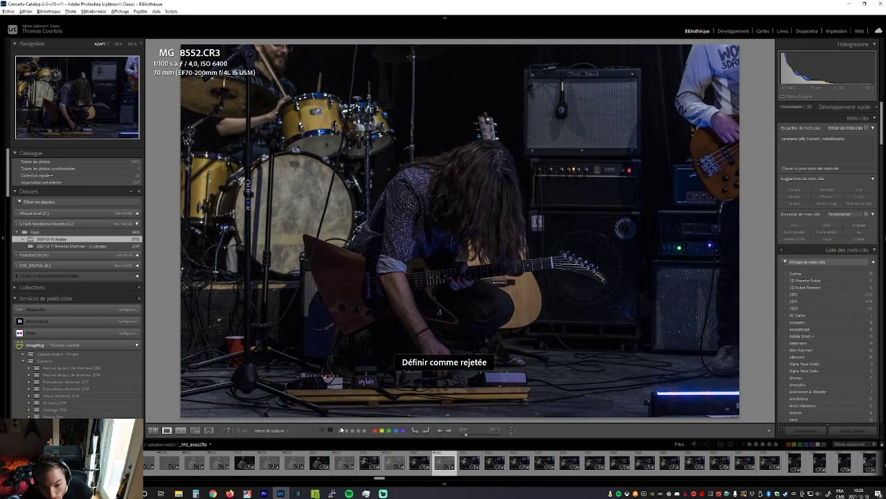
Reject the weaker guitarist shots between _MG_8552 and _MG_8559
{"action": "key", "text": "Right"}
{"action": "key", "text": "Right"}
{"action": "key", "text": "x"}
{"action": "key", "text": "Right"}
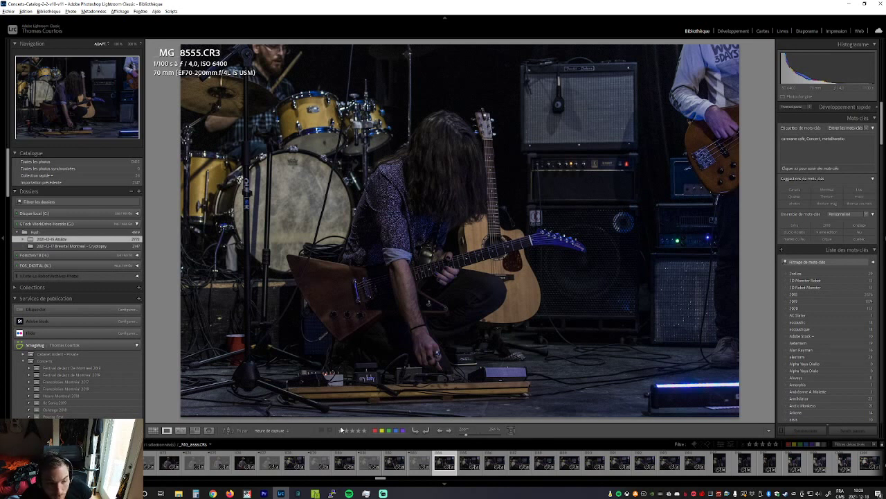
{"action": "key", "text": "Right"}
{"action": "key", "text": "x"}
{"action": "key", "text": "x"}
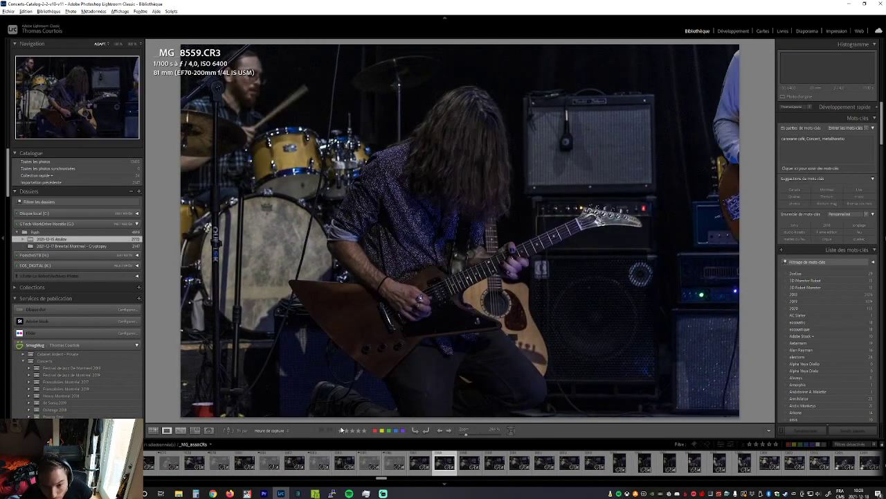
Reject the weaker kneeling guitarist shots from _MG_8560 onward, including _MG_8562, and undo the last rejection before continuing from _MG_8566
{"action": "key", "text": "x"}
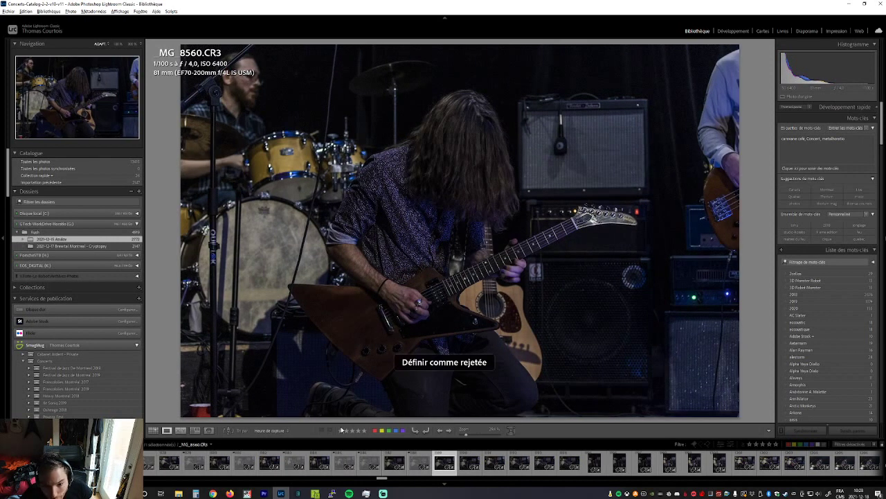
{"action": "key", "text": "x"}
{"action": "key", "text": "x"}
{"action": "key", "text": "x"}
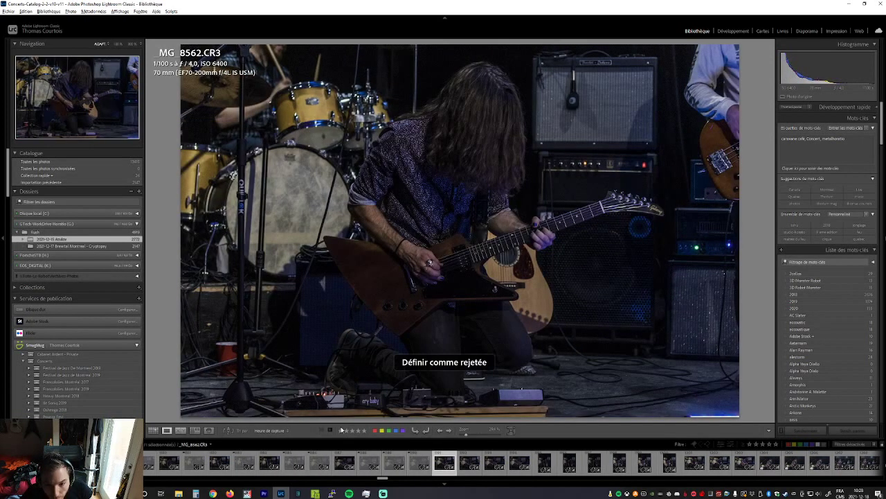
{"action": "key", "text": "x"}
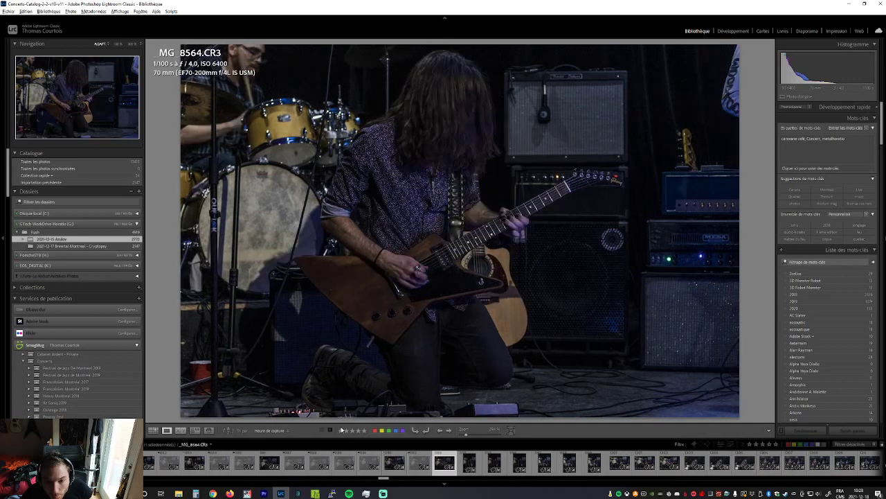
{"action": "key", "text": "x"}
{"action": "key", "text": "ctrl+z"}
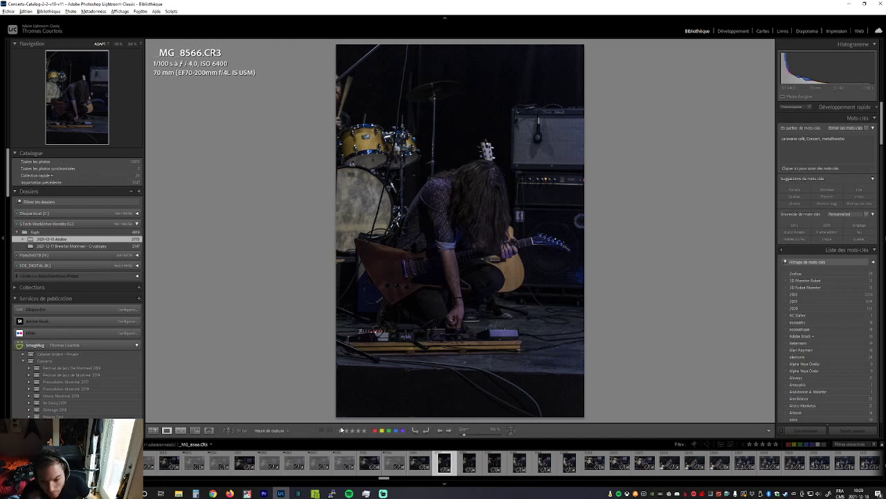
Look through the remaining frames in the filmstrip and return to the crouching guitarist shot _MG_8566
{"action": "scroll", "coordinate": [468, 463], "scroll_direction": "down", "scroll_amount": 3}
{"action": "scroll", "coordinate": [468, 464], "scroll_direction": "down", "scroll_amount": 3}
{"action": "scroll", "coordinate": [471, 463], "scroll_direction": "down", "scroll_amount": 3}
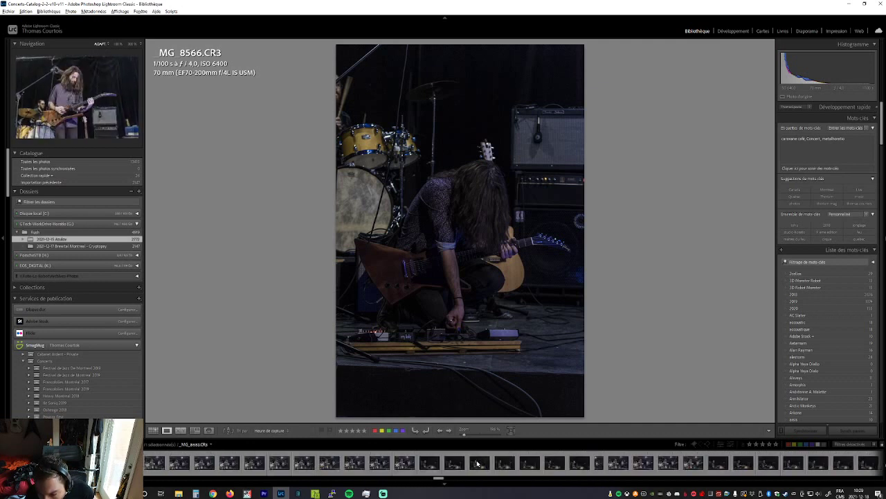
{"action": "scroll", "coordinate": [609, 464], "scroll_direction": "down", "scroll_amount": 3}
{"action": "scroll", "coordinate": [657, 464], "scroll_direction": "down", "scroll_amount": 8}
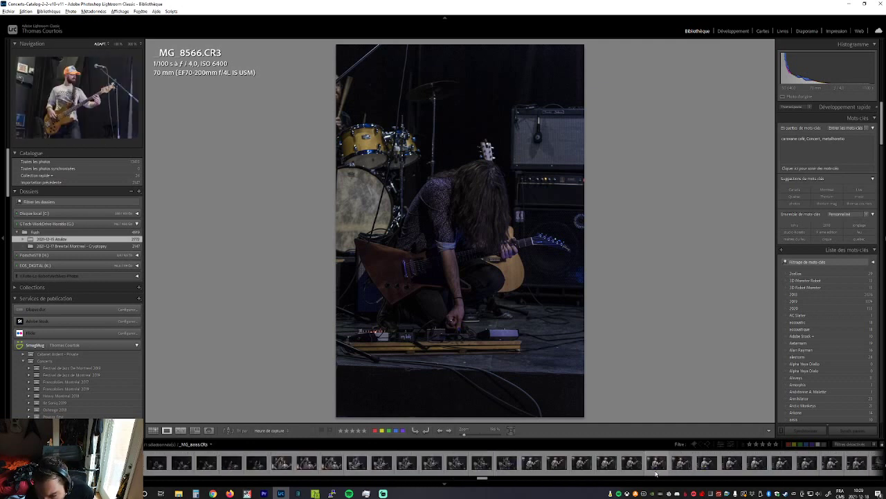
{"action": "scroll", "coordinate": [657, 464], "scroll_direction": "up", "scroll_amount": 6}
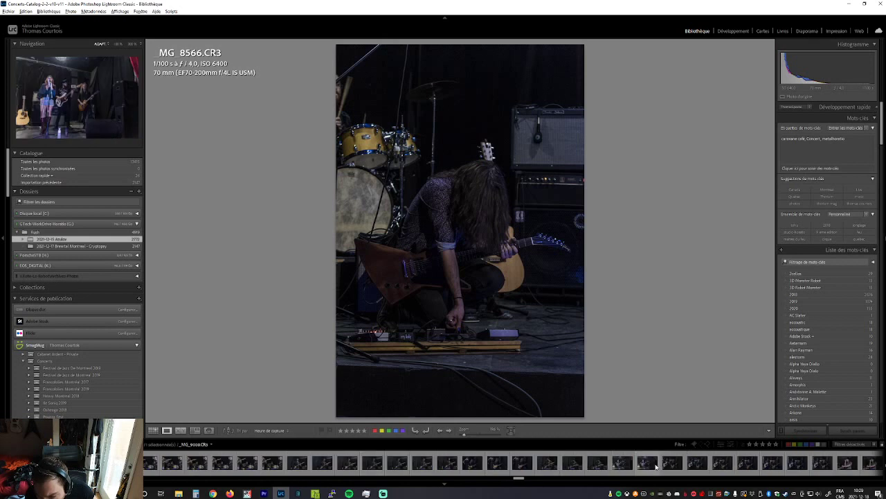
{"action": "scroll", "coordinate": [616, 464], "scroll_direction": "up", "scroll_amount": 8}
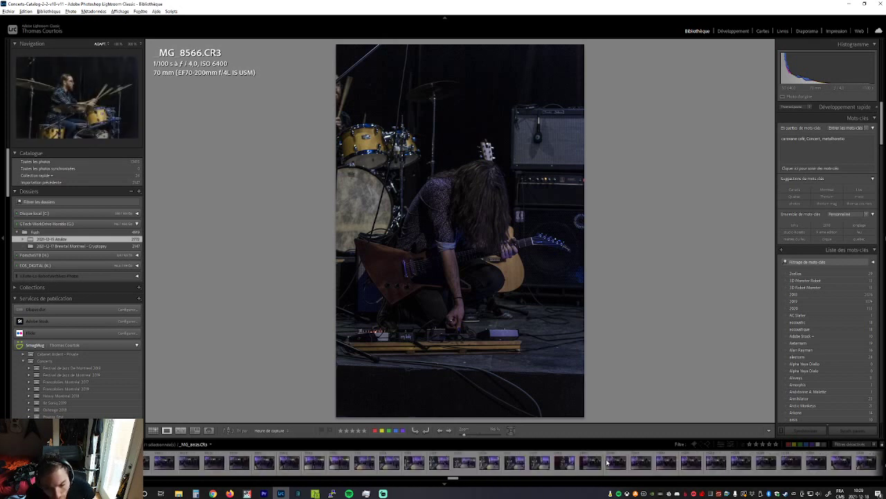
{"action": "scroll", "coordinate": [592, 460], "scroll_direction": "down", "scroll_amount": 6}
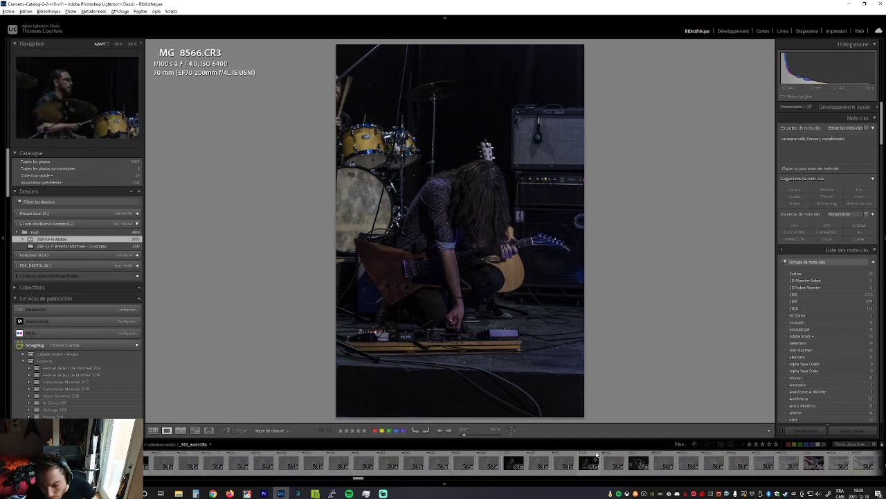
{"action": "scroll", "coordinate": [584, 461], "scroll_direction": "down", "scroll_amount": 2}
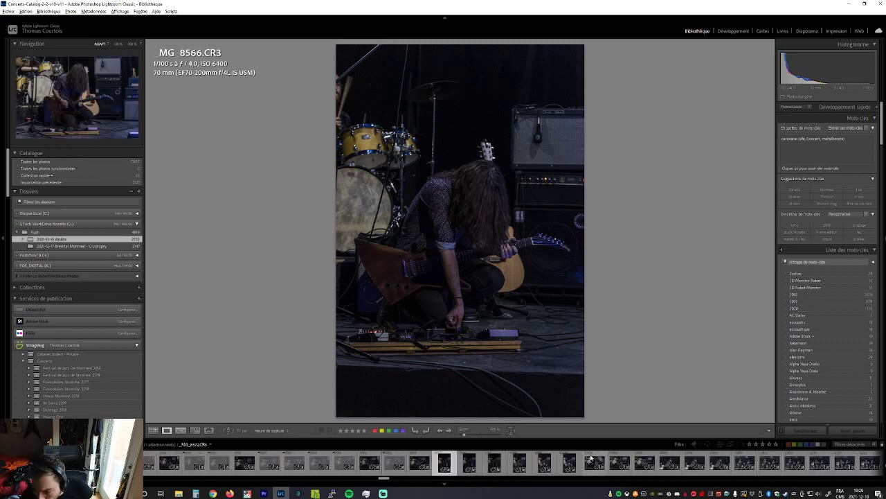
Compare the vertical guitarist shots _MG_8566 and _MG_8567, and reject _MG_8567 and the frame right after it
{"action": "key", "text": "Right"}
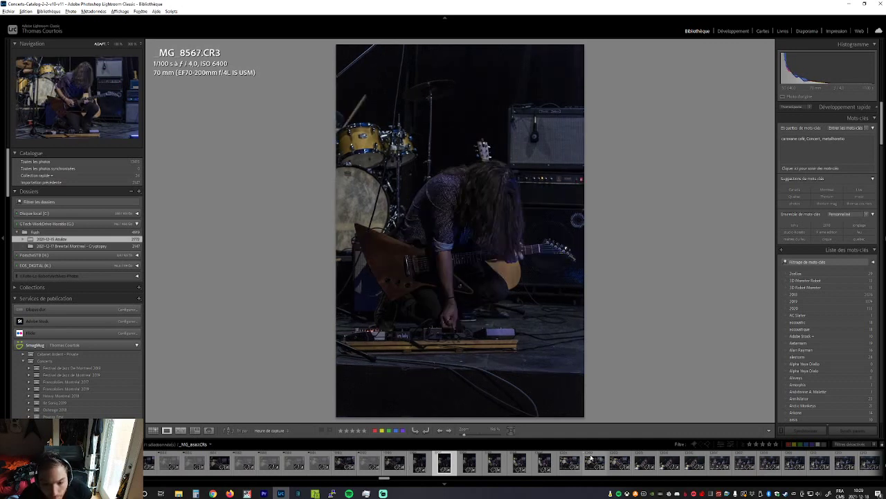
{"action": "key", "text": "Left"}
{"action": "key", "text": "Right"}
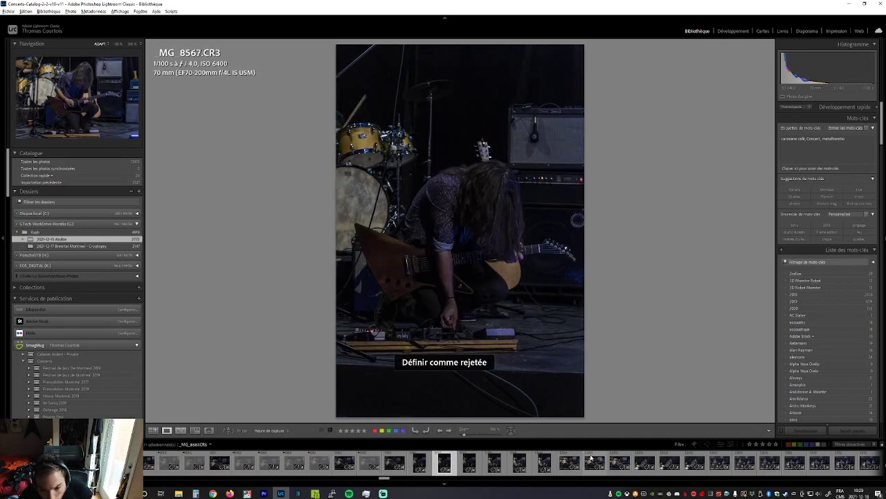
{"action": "key", "text": "Right"}
{"action": "key", "text": "x"}
{"action": "key", "text": "Right"}
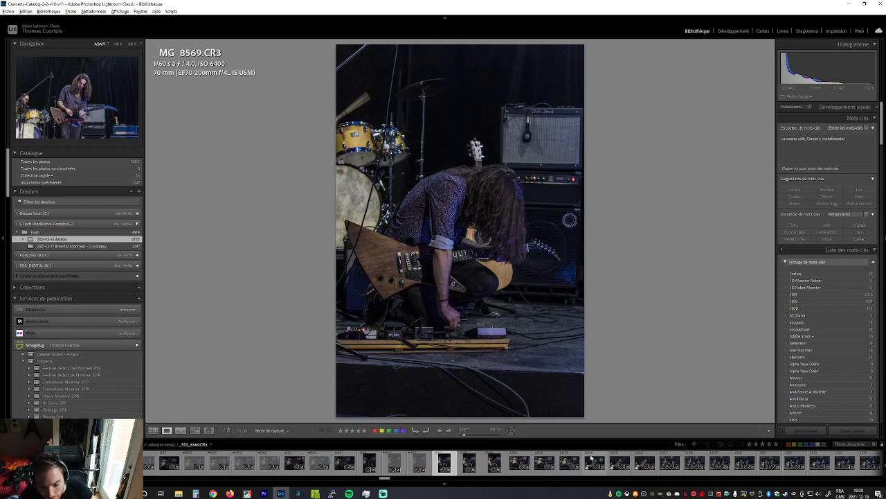
Compare the vertical guitarist shots from _MG_8569 to _MG_8571 and reject the weaker ones, including _MG_8571
{"action": "key", "text": "Right"}
{"action": "key", "text": "Left"}
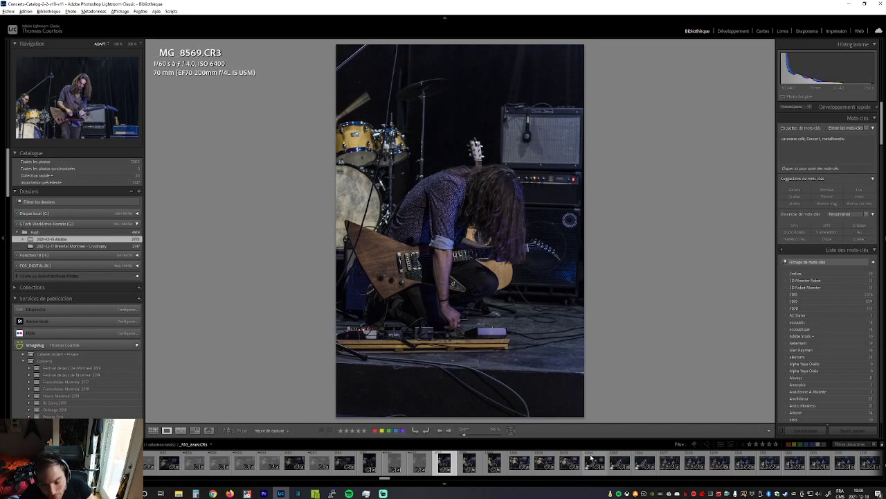
{"action": "key", "text": "Right"}
{"action": "key", "text": "Right"}
{"action": "key", "text": "Right"}
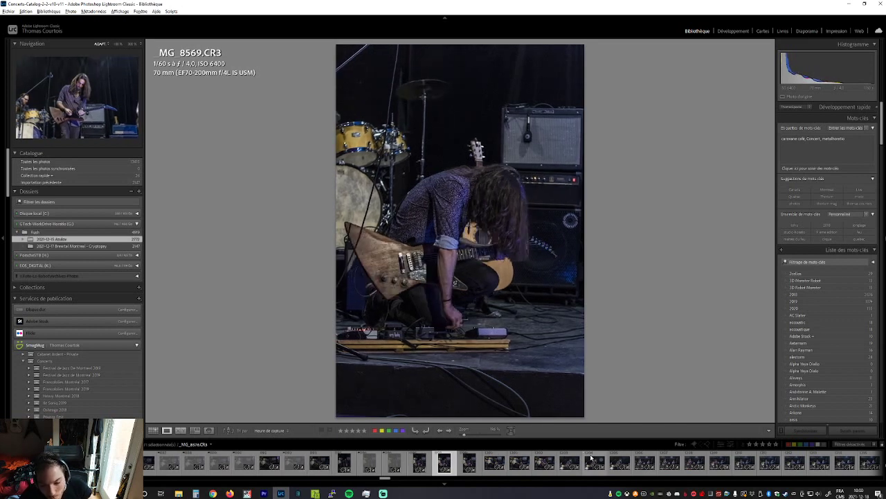
{"action": "key", "text": "x"}
{"action": "key", "text": "x"}
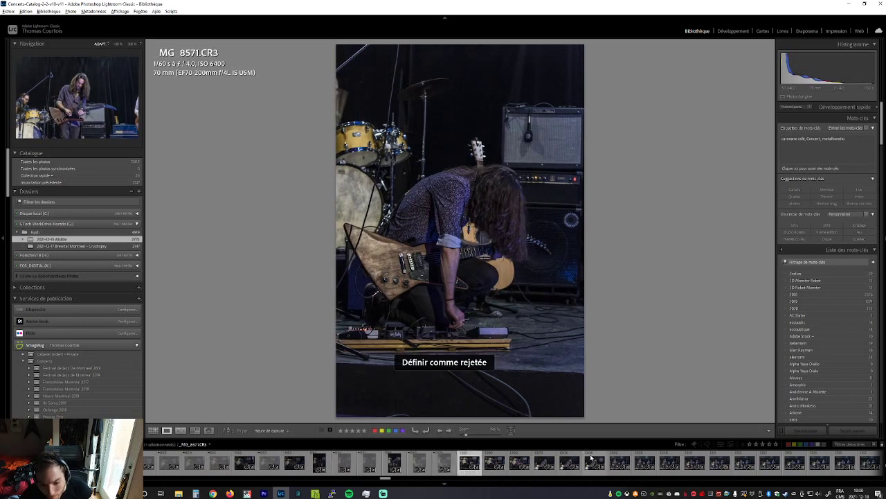
Reject the kneeling guitarist shot _MG_8573 and the weaker frames up to the wide band shot _MG_8578
{"action": "key", "text": "x"}
{"action": "key", "text": "x"}
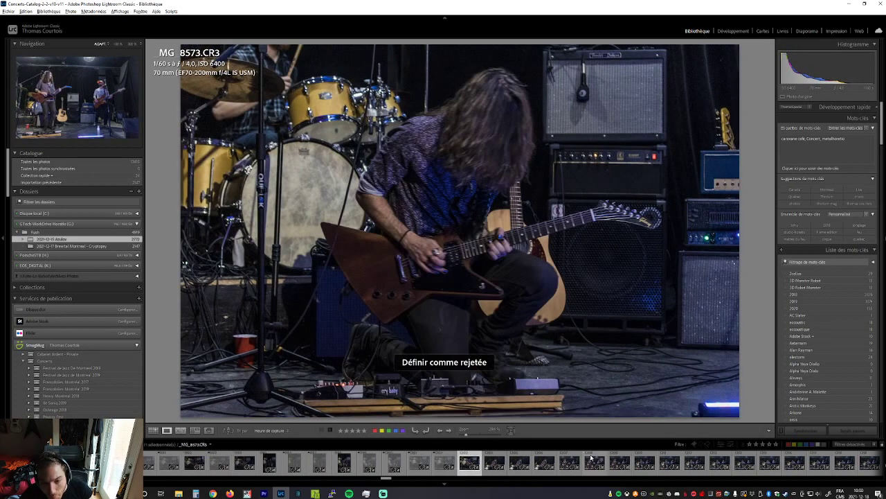
{"action": "key", "text": "x"}
{"action": "key", "text": "x"}
{"action": "key", "text": "x"}
{"action": "key", "text": "x"}
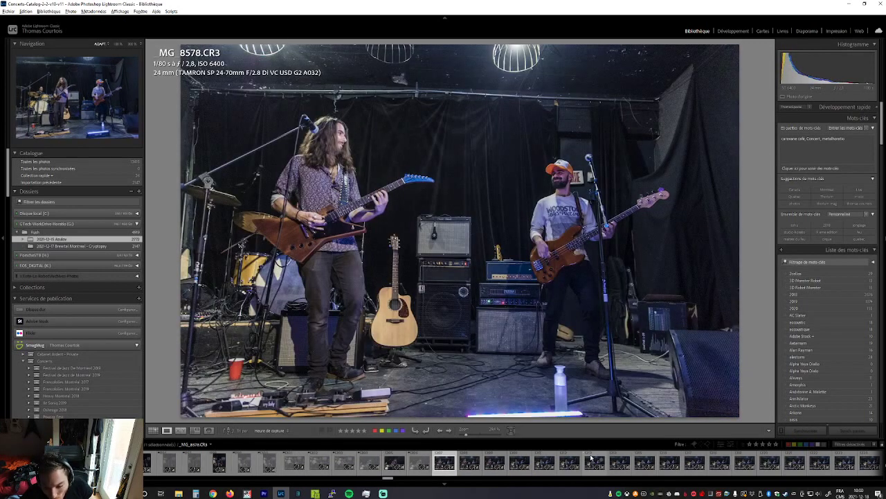
Review the wide band shots from _MG_8578 to _MG_8581, reject _MG_8581 and undo one of the other rejections
{"action": "key", "text": "x"}
{"action": "key", "text": "x"}
{"action": "key", "text": "ctrl+z"}
{"action": "key", "text": "Right"}
{"action": "key", "text": "Right"}
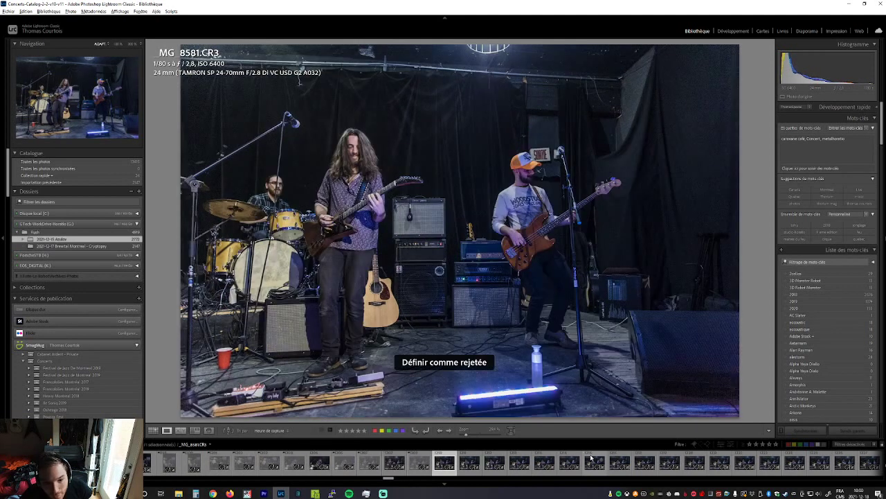
Review the wide band shots after _MG_8581 and reject _MG_8583
{"action": "key", "text": "Right"}
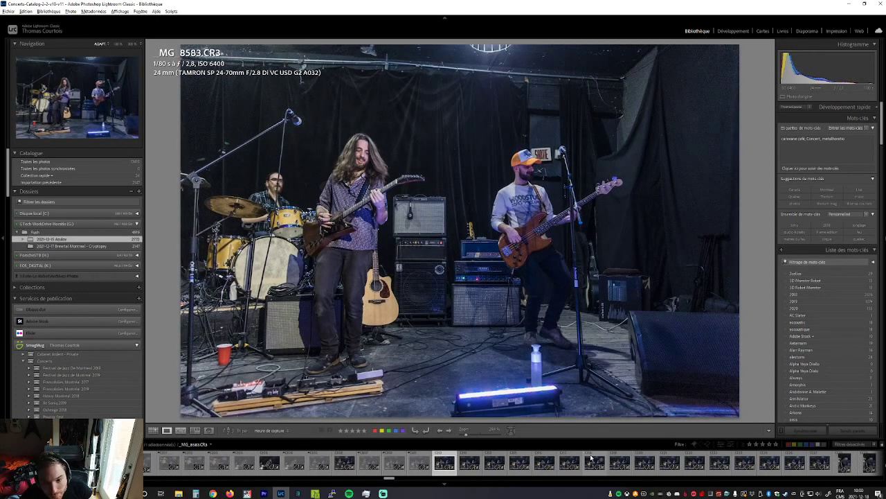
{"action": "key", "text": "Right"}
{"action": "key", "text": "x"}
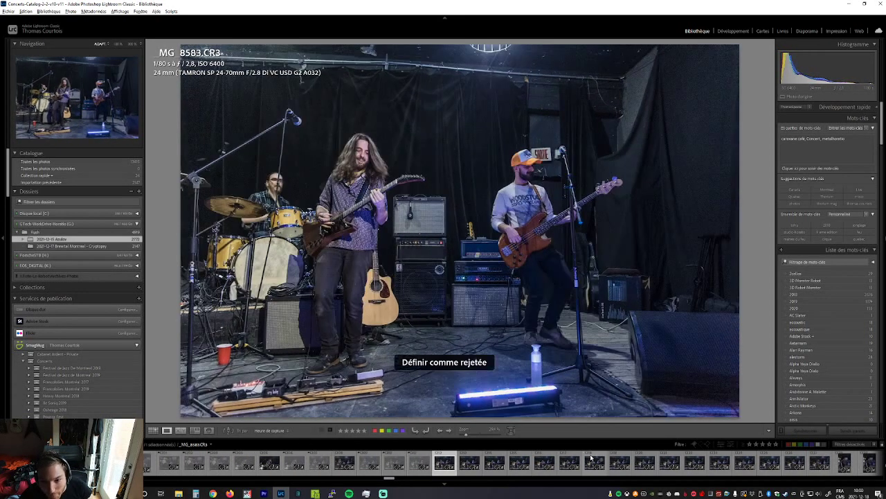
{"action": "key", "text": "Right"}
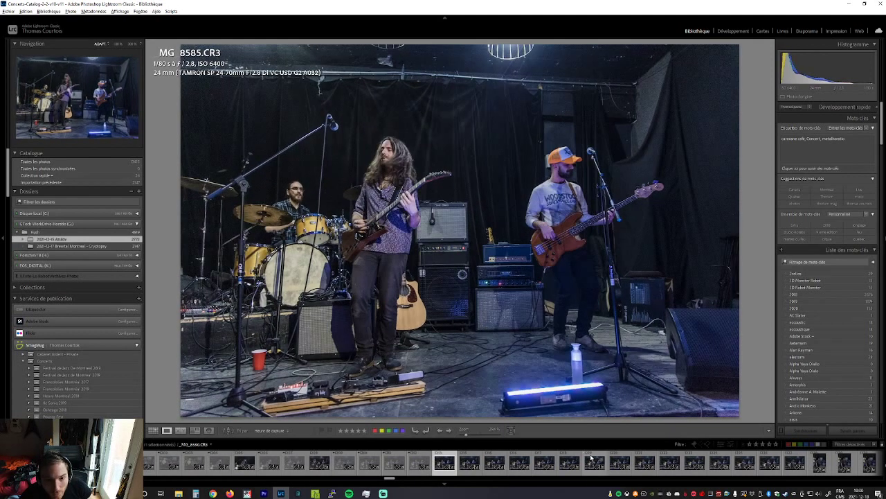
Review the wide band shots from _MG_8585 to _MG_8590 and reject the weaker ones, including _MG_8590
{"action": "key", "text": "Right"}
{"action": "key", "text": "Right"}
{"action": "key", "text": "x"}
{"action": "key", "text": "ctrl+z"}
{"action": "key", "text": "x"}
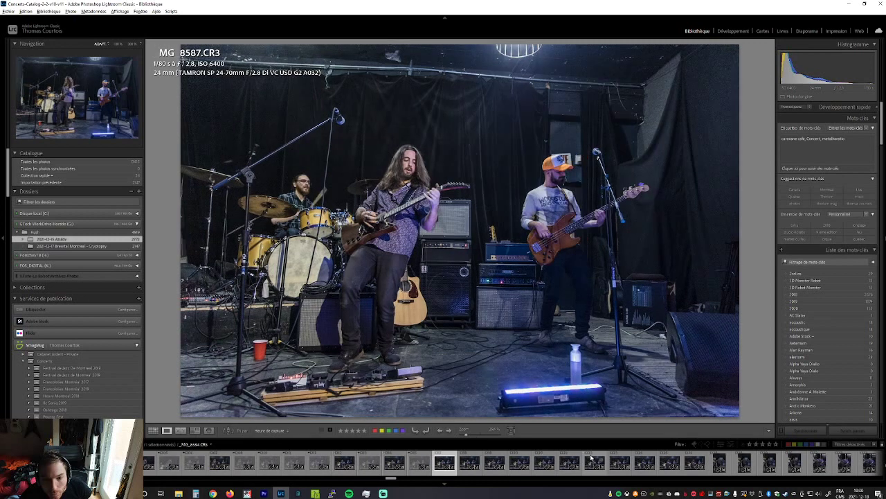
{"action": "key", "text": "Right"}
{"action": "key", "text": "x"}
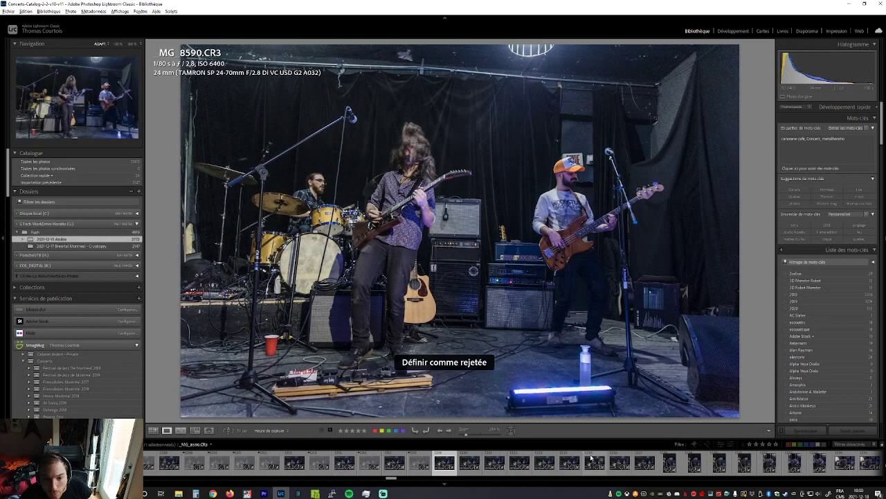
Recheck the wide shots around _MG_8590, and reject the weaker frames from _MG_8592 up to the vertical guitarist shot _MG_8599
{"action": "key", "text": "Left"}
{"action": "key", "text": "Left"}
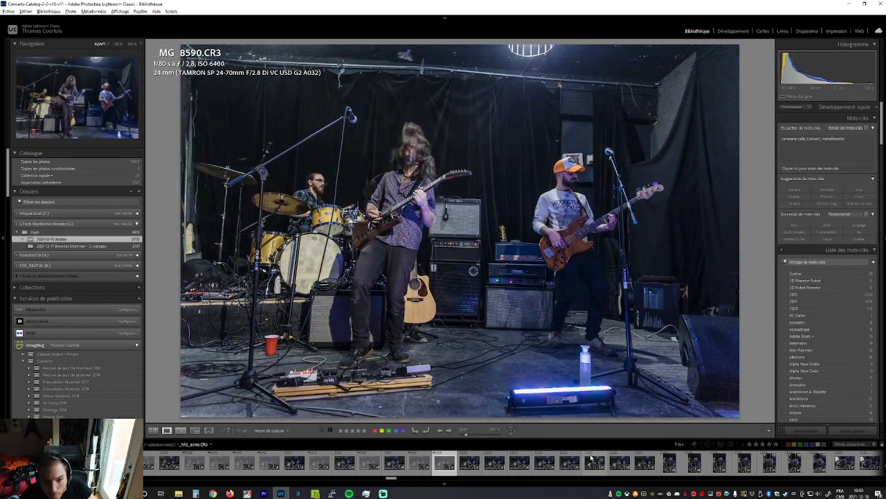
{"action": "key", "text": "Right"}
{"action": "key", "text": "Right"}
{"action": "key", "text": "Right"}
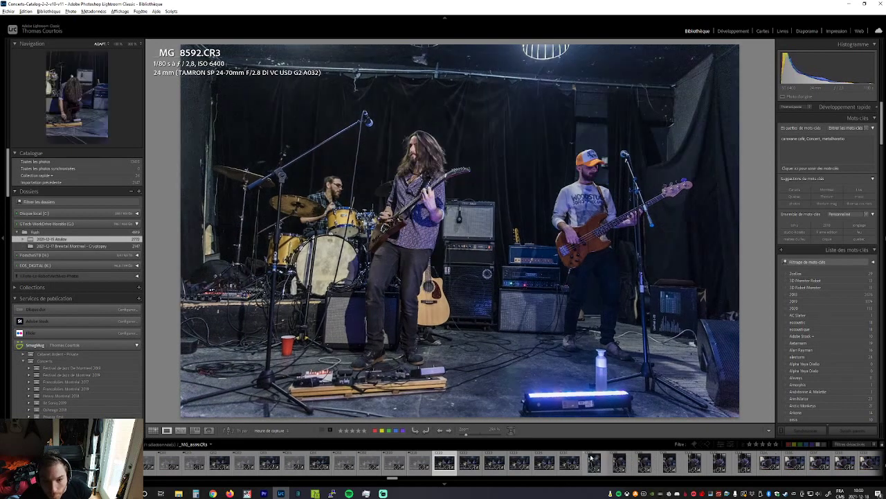
{"action": "key", "text": "Right"}
{"action": "key", "text": "x"}
{"action": "key", "text": "Right"}
{"action": "key", "text": "x"}
{"action": "key", "text": "Right"}
{"action": "key", "text": "Right"}
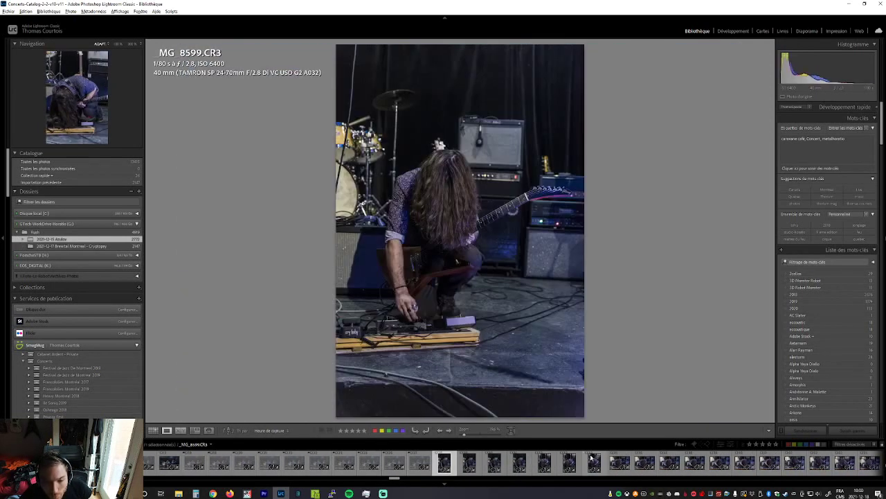
Review the vertical crouching guitarist shots from _MG_8599 to _MG_8603, rejecting the weaker ones and undoing one of the rejections
{"action": "key", "text": "x"}
{"action": "key", "text": "Right"}
{"action": "key", "text": "x"}
{"action": "key", "text": "ctrl+z"}
{"action": "key", "text": "Right"}
{"action": "key", "text": "x"}
{"action": "key", "text": "Right"}
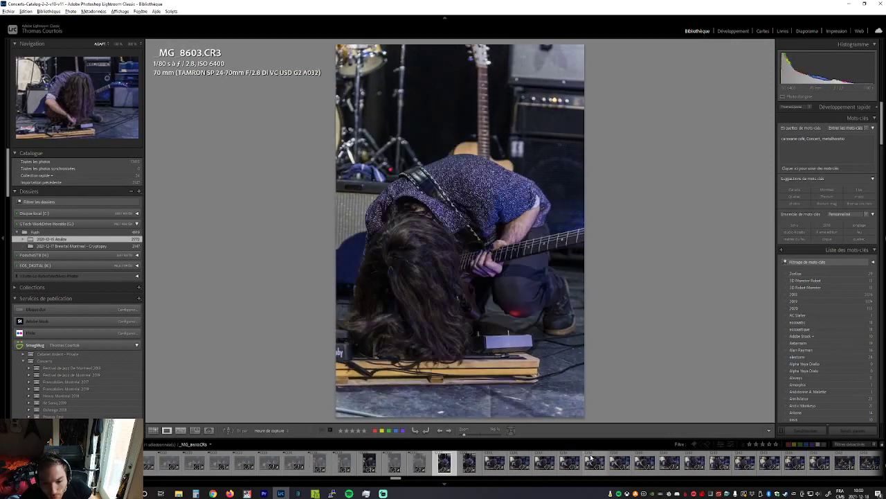
Compare _MG_8603 with its neighbouring frames, undo one rejection, and reject _MG_8604 and the frame after it
{"action": "key", "text": "Left"}
{"action": "key", "text": "Right"}
{"action": "key", "text": "Left"}
{"action": "key", "text": "ctrl+z"}
{"action": "key", "text": "Right"}
{"action": "key", "text": "x"}
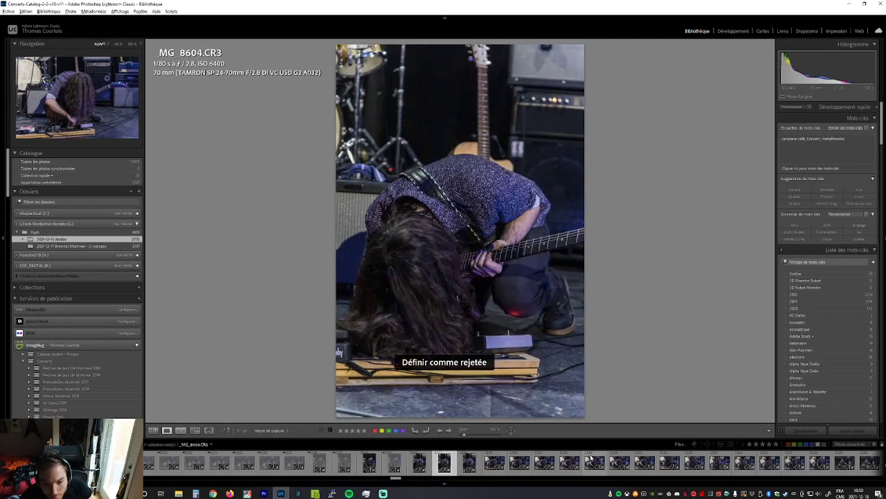
{"action": "key", "text": "Right"}
{"action": "key", "text": "x"}
{"action": "key", "text": "Right"}
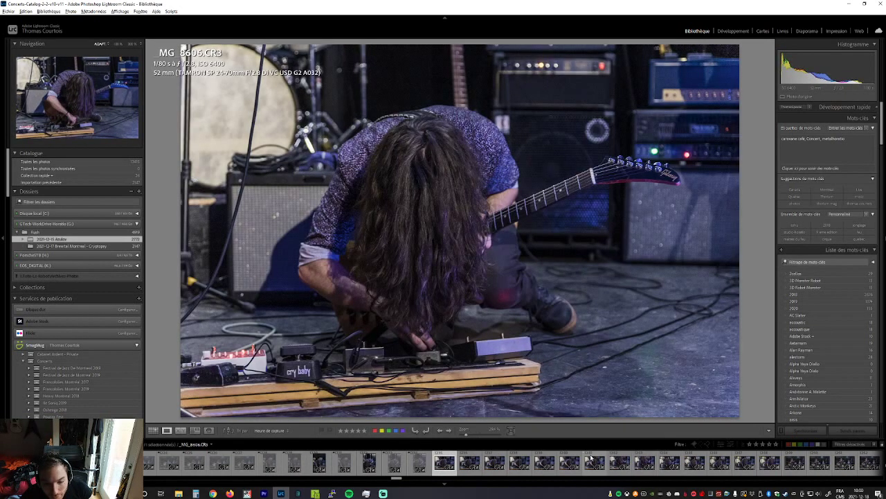
Compare the horizontal pedalboard shots of the guitarist from _MG_8606 to _MG_8610 and undo the last change
{"action": "key", "text": "Right"}
{"action": "key", "text": "Right"}
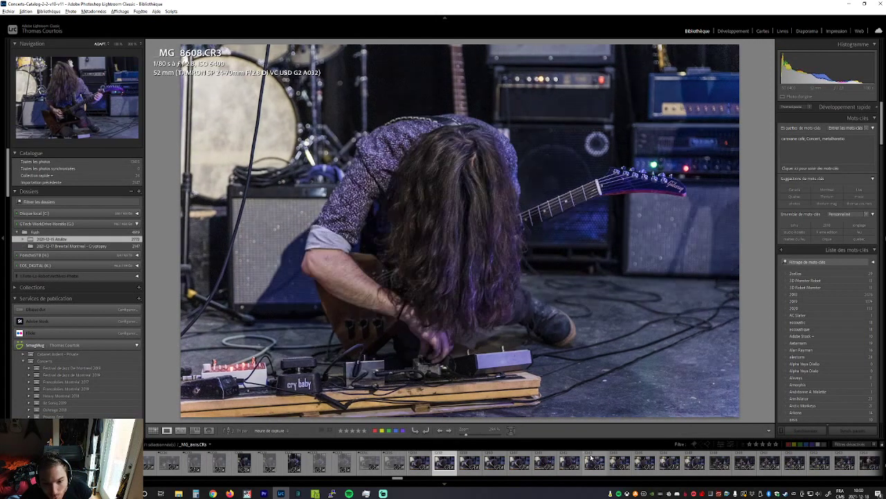
{"action": "key", "text": "Right"}
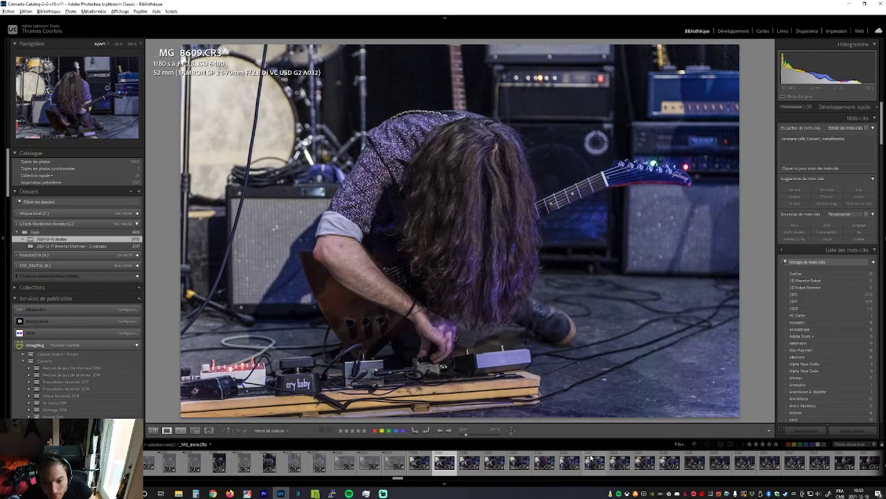
{"action": "key", "text": "ctrl+z"}
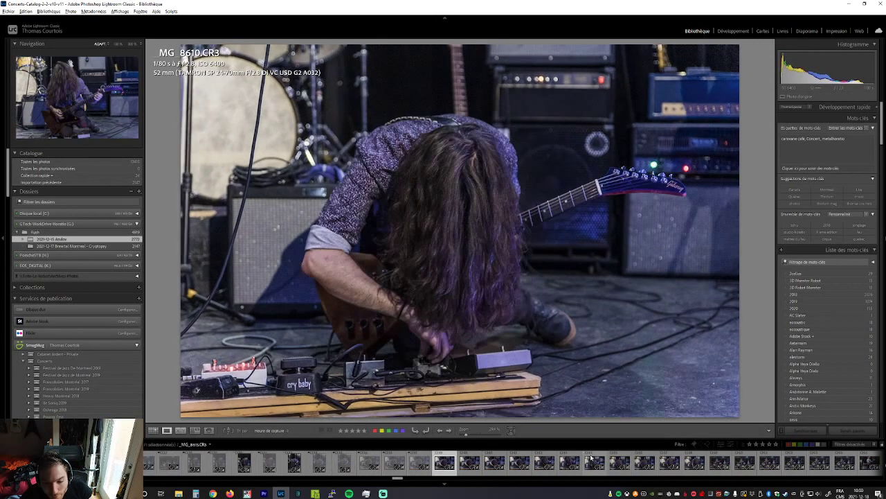
Reject the weaker kneeling guitarist shots after _MG_8610 up to _MG_8617
{"action": "key", "text": "x"}
{"action": "key", "text": "x"}
{"action": "key", "text": "x"}
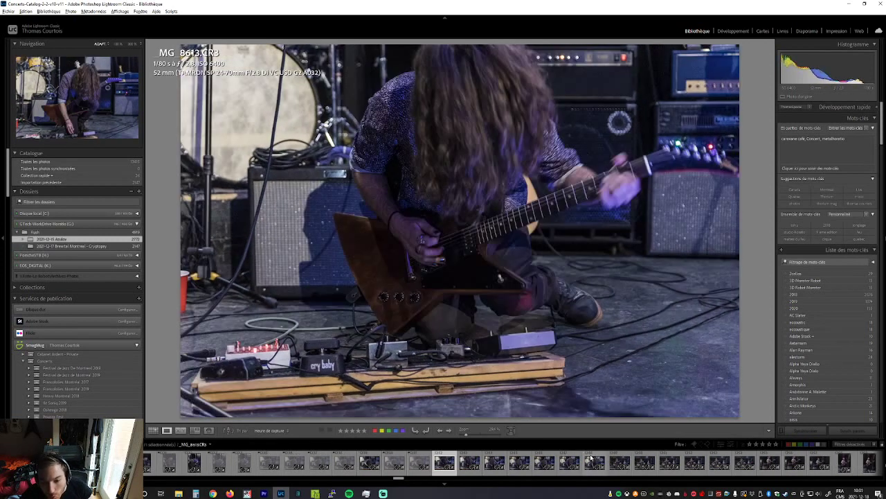
{"action": "key", "text": "Right"}
{"action": "key", "text": "Right"}
{"action": "key", "text": "x"}
{"action": "key", "text": "x"}
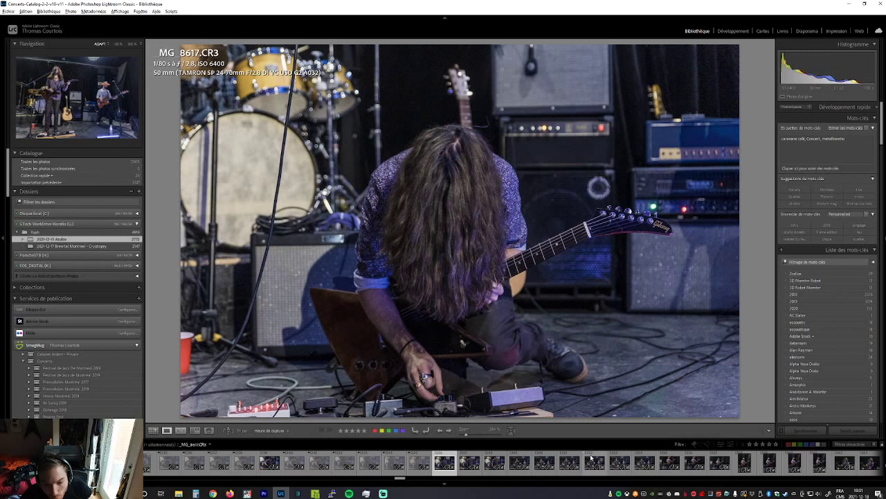
Compare the pedalboard shots _MG_8617 and _MG_8619, reject the weaker frame and open the wide band shot _MG_8620
{"action": "key", "text": "Right"}
{"action": "key", "text": "Left"}
{"action": "key", "text": "x"}
{"action": "key", "text": "Right"}
{"action": "key", "text": "x"}
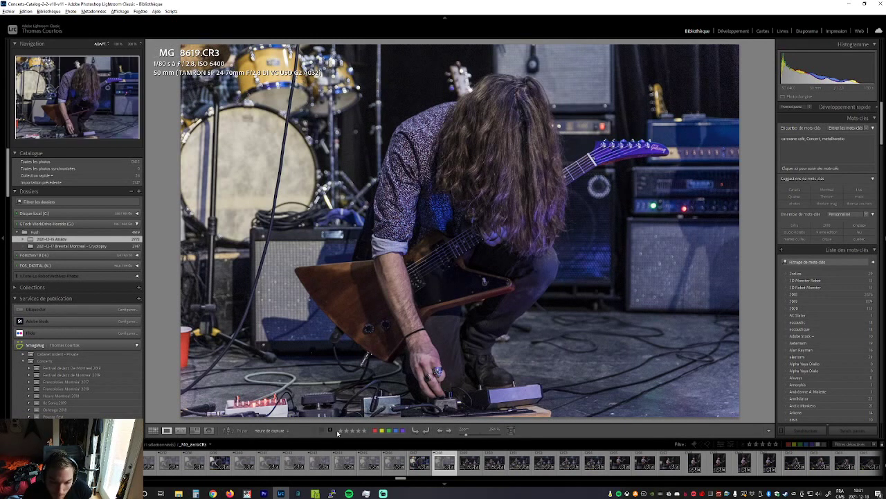
{"action": "key", "text": "x"}
{"action": "left_click", "coordinate": [474, 461]}
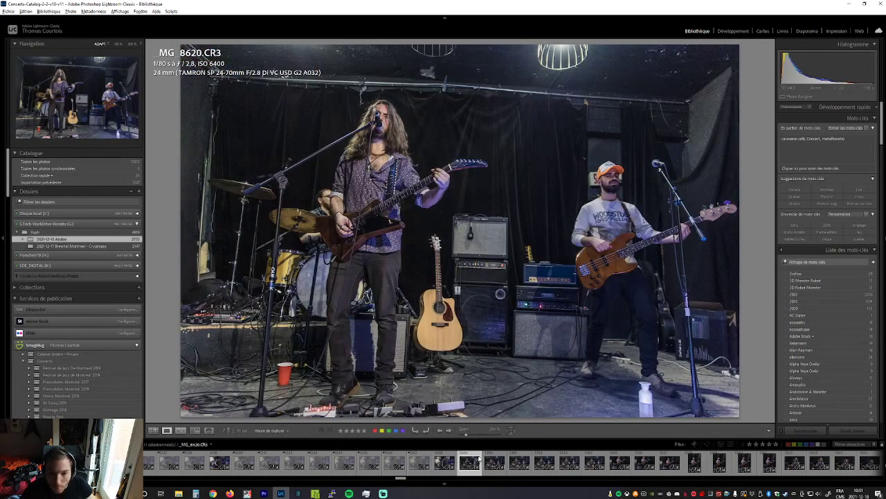
Compare the wide band shots from _MG_8620 to _MG_8624 and reject the weaker ones, including _MG_8624
{"action": "key", "text": "Right"}
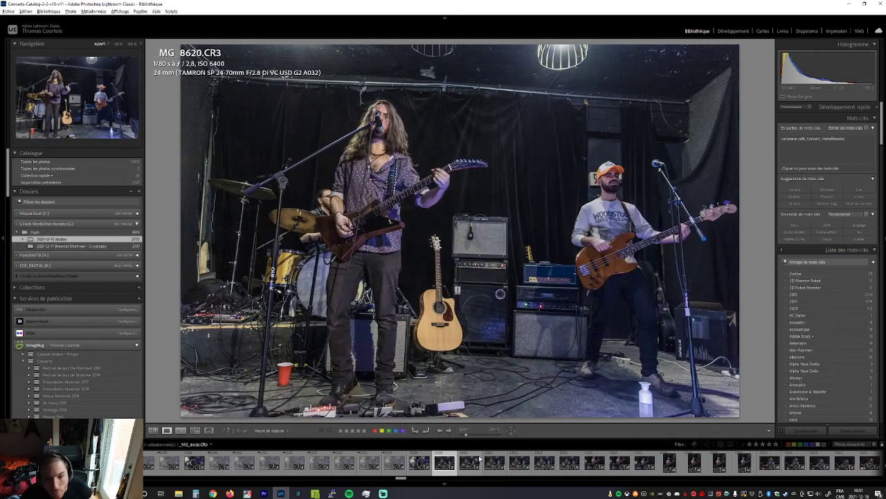
{"action": "key", "text": "Right"}
{"action": "key", "text": "Left"}
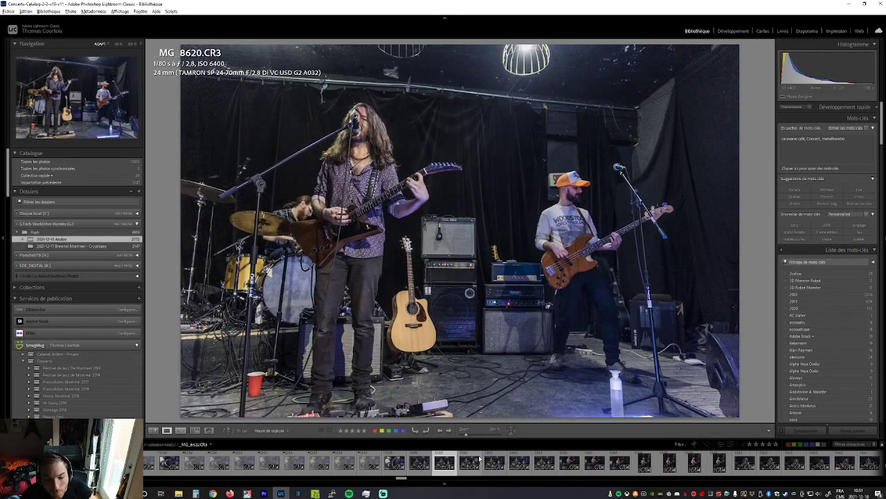
{"action": "key", "text": "Right"}
{"action": "key", "text": "Right"}
{"action": "key", "text": "Right"}
{"action": "key", "text": "Right"}
{"action": "key", "text": "Right"}
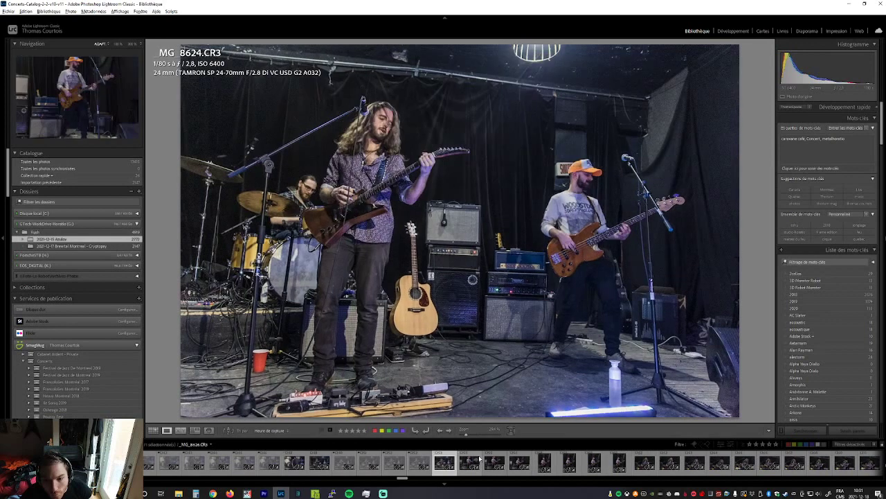
{"action": "key", "text": "x"}
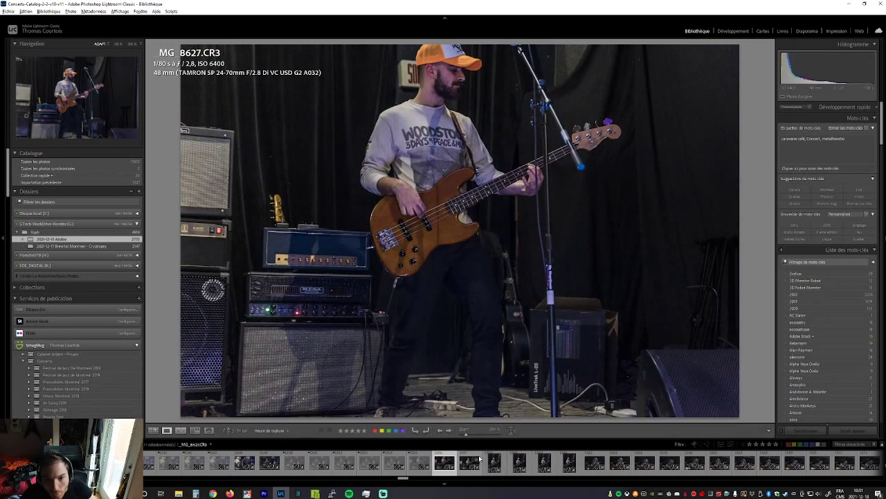
Reject the horizontal bassist shot _MG_8627 and the frame right after it
{"action": "key", "text": "x"}
{"action": "key", "text": "x"}
{"action": "key", "text": "Right"}
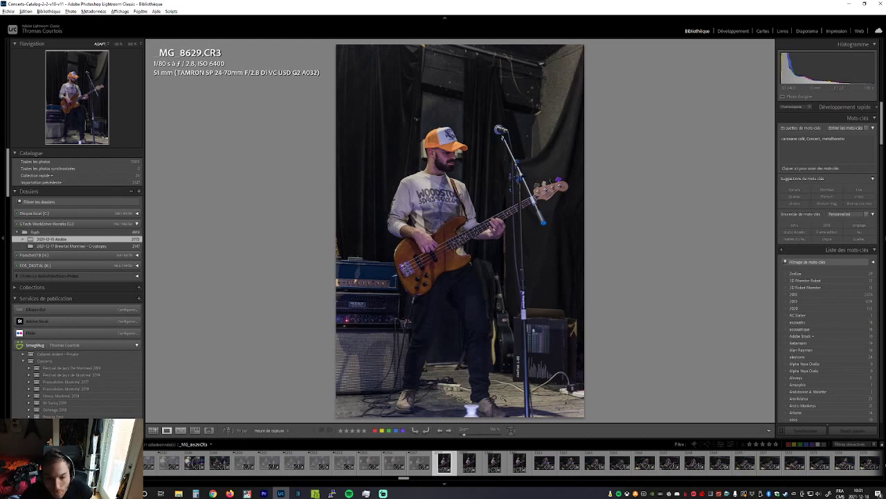
Review the vertical bassist shots starting at _MG_8629 and reject the weaker ones
{"action": "key", "text": "x"}
{"action": "key", "text": "x"}
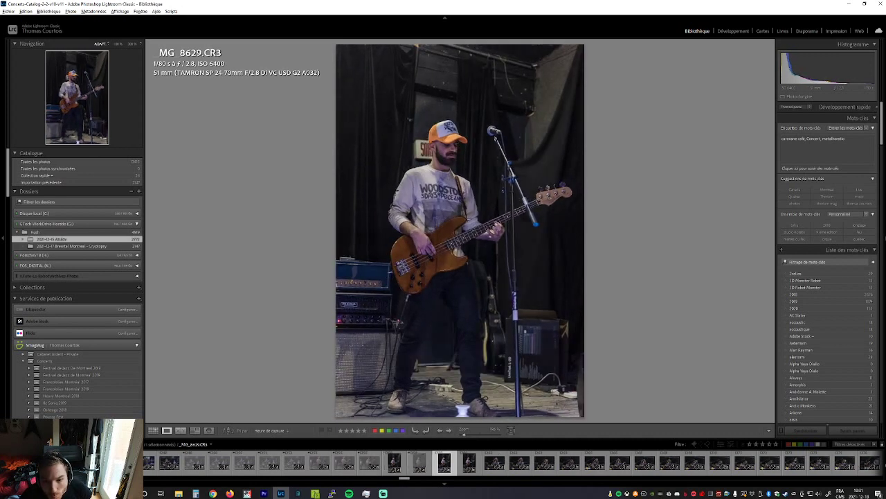
{"action": "key", "text": "x"}
{"action": "key", "text": "x"}
{"action": "key", "text": "x"}
Compare the singing guitarist shots around _MG_8633, undo one rejection and reject the weaker frame instead
{"action": "key", "text": "Left"}
{"action": "key", "text": "Right"}
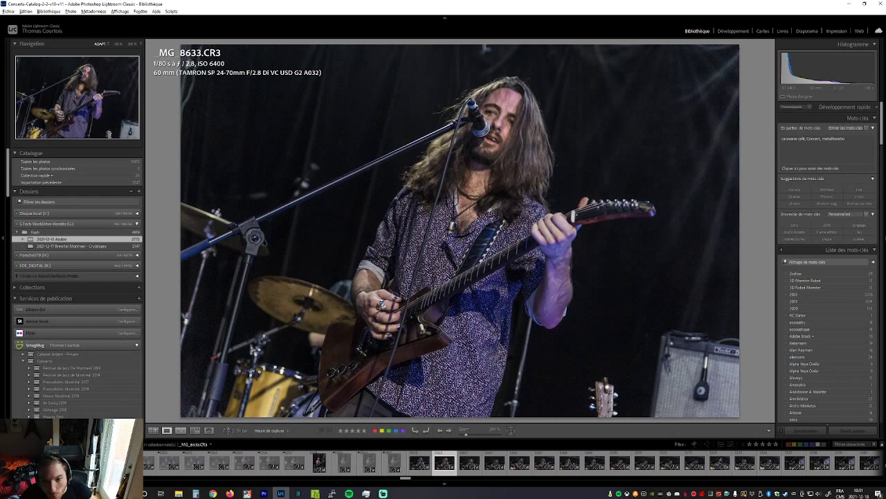
{"action": "key", "text": "Left"}
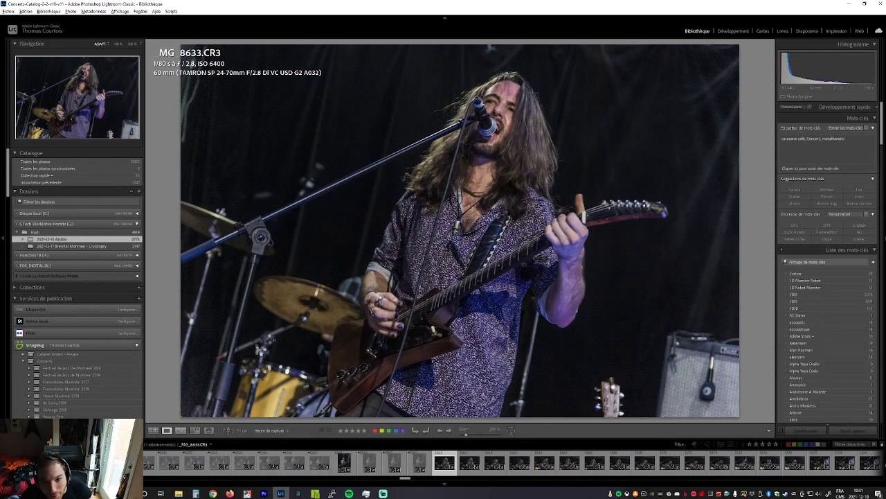
{"action": "key", "text": "Right"}
{"action": "key", "text": "Left"}
{"action": "key", "text": "x"}
{"action": "key", "text": "ctrl+z"}
{"action": "key", "text": "Right"}
{"action": "key", "text": "x"}
{"action": "key", "text": "Right"}
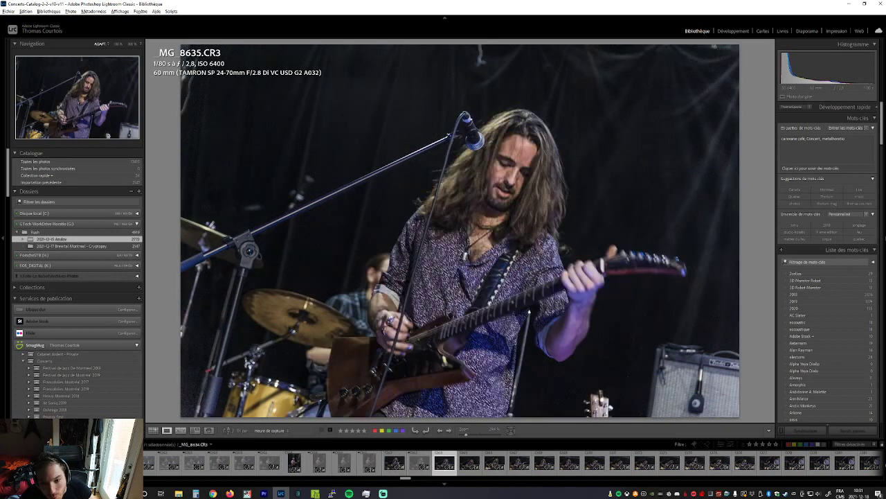
Review the guitarist shots from _MG_8635 to _MG_8641 and reject the weaker frames
{"action": "key", "text": "Right"}
{"action": "key", "text": "Right"}
{"action": "key", "text": "x"}
{"action": "key", "text": "Right"}
{"action": "key", "text": "x"}
{"action": "key", "text": "Right"}
{"action": "key", "text": "Right"}
{"action": "key", "text": "Right"}
{"action": "key", "text": "Left"}
{"action": "key", "text": "x"}
{"action": "key", "text": "Right"}
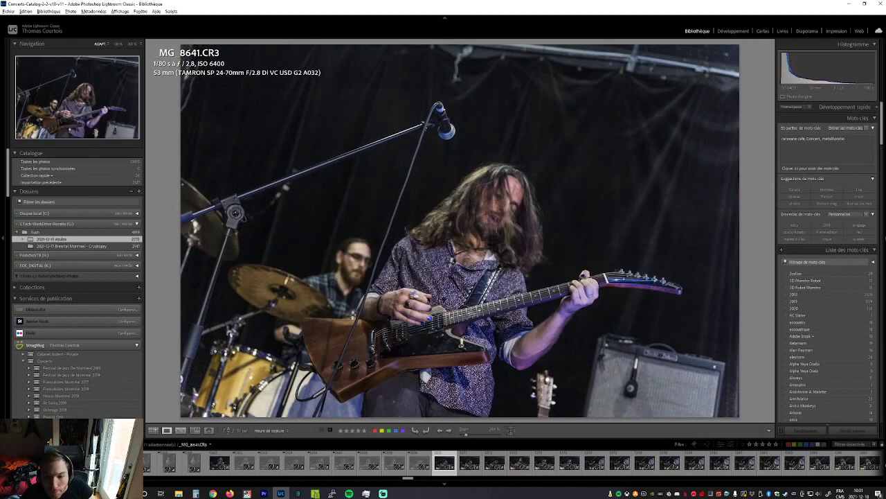
Review the guitarist shots from _MG_8641 to the hair-flip shot _MG_8645 and reject the weaker ones
{"action": "key", "text": "Right"}
{"action": "key", "text": "Right"}
{"action": "key", "text": "x"}
{"action": "key", "text": "Right"}
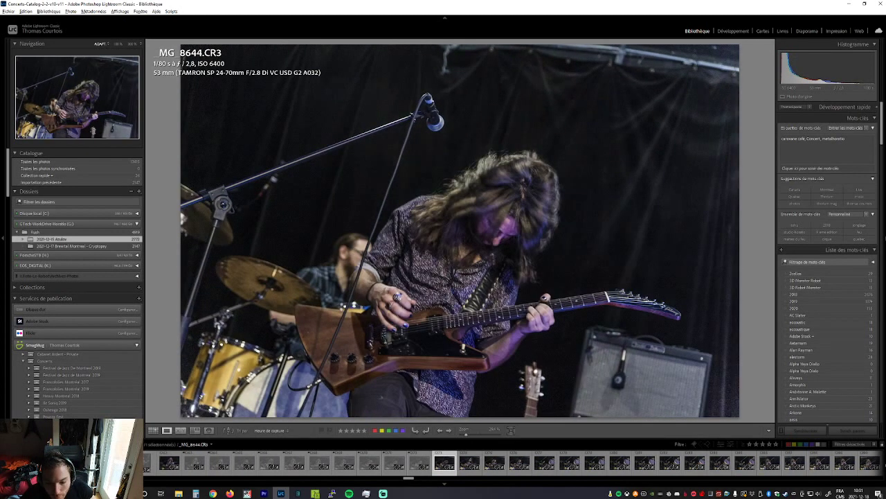
{"action": "key", "text": "Right"}
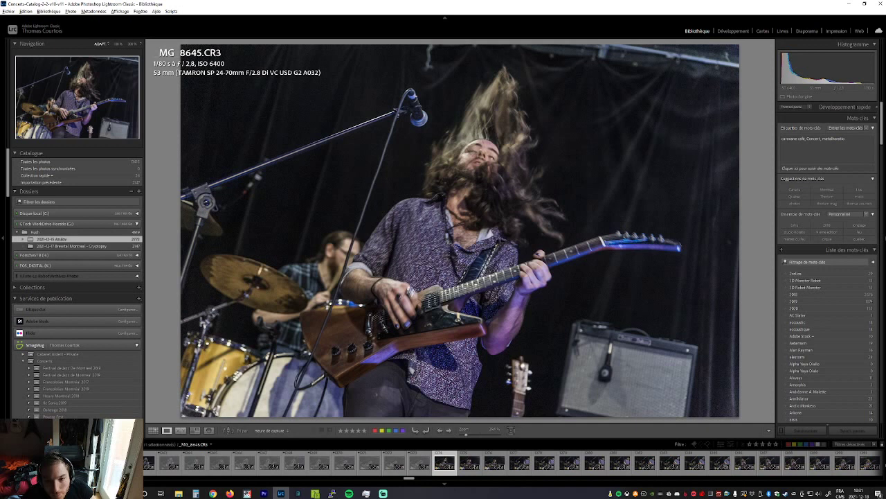
Review the frames from _MG_8645 to the drummer shot _MG_8650 and reject the weaker ones, including _MG_8650
{"action": "key", "text": "Right"}
{"action": "key", "text": "x"}
{"action": "key", "text": "Right"}
{"action": "key", "text": "Right"}
{"action": "key", "text": "Right"}
{"action": "key", "text": "Right"}
{"action": "key", "text": "x"}
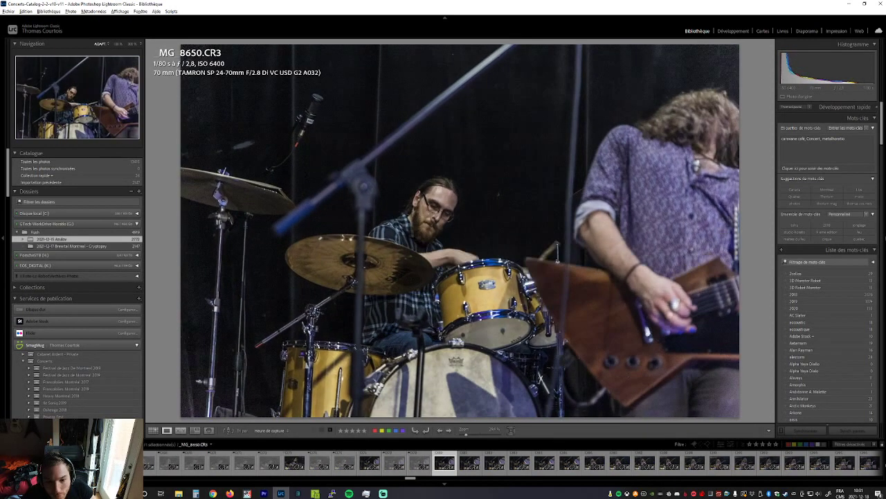
Review the frames following _MG_8650 and reject the weaker ones up to the guitarist shot _MG_8661
{"action": "key", "text": "Right"}
{"action": "key", "text": "Right"}
{"action": "key", "text": "Right"}
{"action": "key", "text": "Right"}
{"action": "key", "text": "Right"}
{"action": "key", "text": "Right"}
{"action": "key", "text": "Right"}
{"action": "key", "text": "Right"}
{"action": "key", "text": "x"}
{"action": "key", "text": "Right"}
{"action": "key", "text": "Right"}
{"action": "key", "text": "Right"}
{"action": "key", "text": "x"}
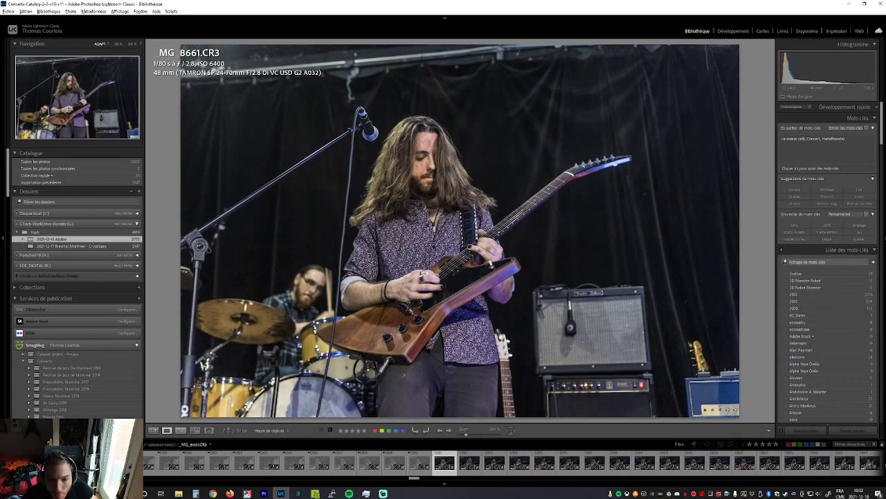
Reject the weaker guitarist shots between _MG_8661 and _MG_8668, including _MG_8664 and _MG_8668
{"action": "key", "text": "Right"}
{"action": "key", "text": "Right"}
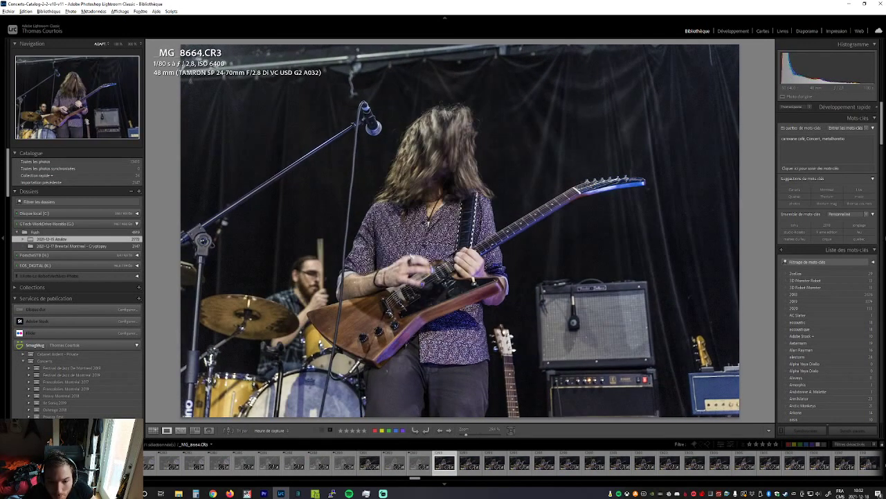
{"action": "key", "text": "Right"}
{"action": "key", "text": "Right"}
{"action": "key", "text": "x"}
{"action": "key", "text": "x"}
{"action": "key", "text": "x"}
{"action": "key", "text": "x"}
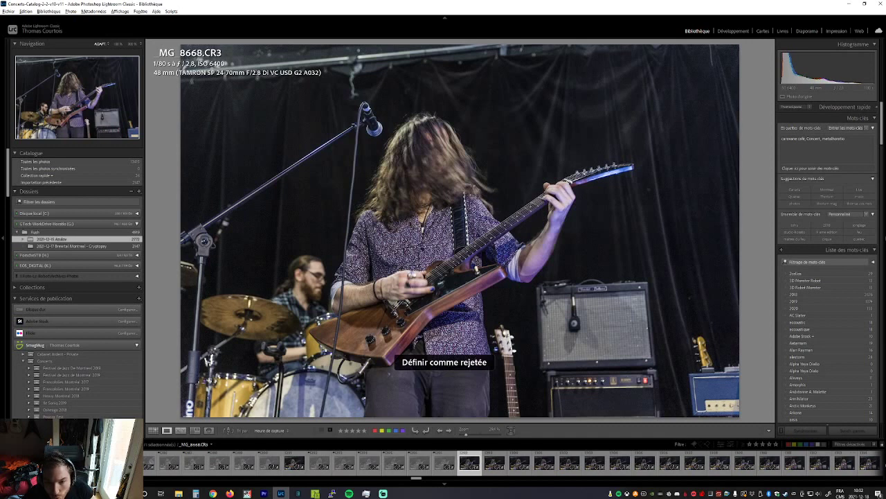
Continue through the guitarist shots after _MG_8668 and reject _MG_8672
{"action": "key", "text": "Right"}
{"action": "key", "text": "Right"}
{"action": "key", "text": "Right"}
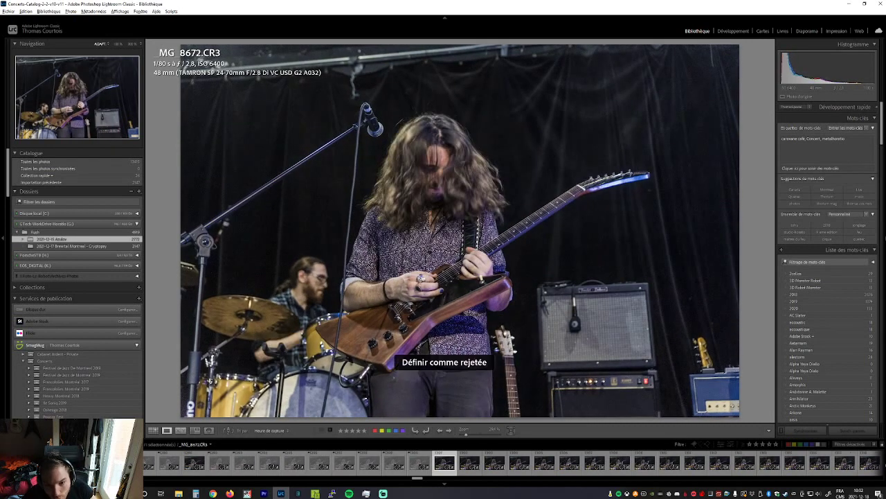
Reject the weaker guitarist shots between _MG_8672 and _MG_8679
{"action": "key", "text": "x"}
{"action": "key", "text": "x"}
{"action": "key", "text": "x"}
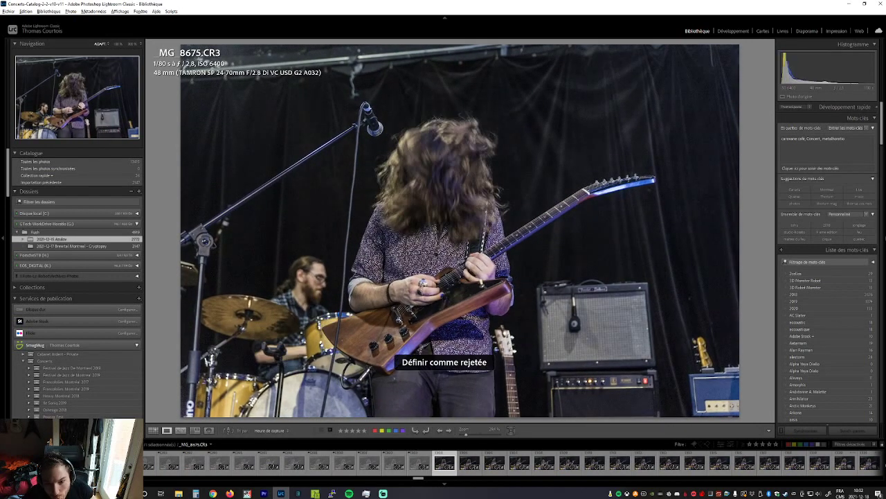
{"action": "key", "text": "Right"}
{"action": "key", "text": "x"}
{"action": "key", "text": "x"}
{"action": "key", "text": "x"}
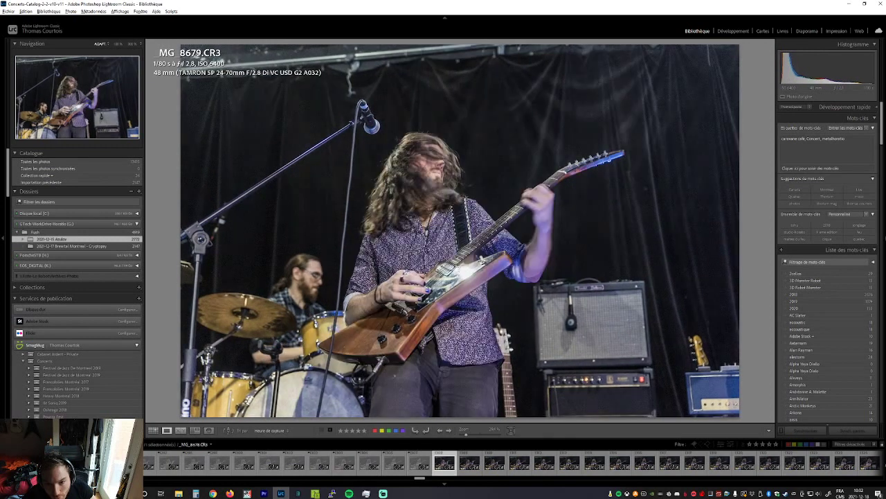
Continue through the guitarist shots from _MG_8679 and reject the weaker ones up to _MG_8686
{"action": "key", "text": "x"}
{"action": "key", "text": "Right"}
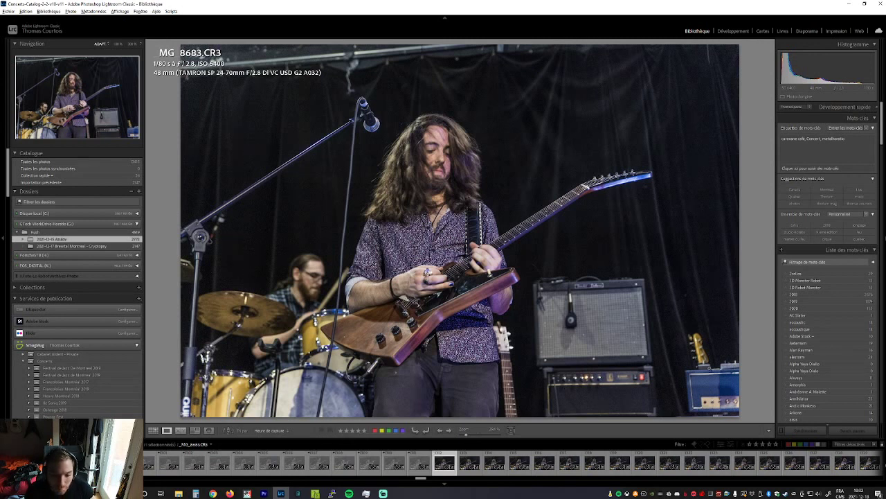
{"action": "key", "text": "x"}
{"action": "key", "text": "x"}
{"action": "key", "text": "x"}
{"action": "key", "text": "x"}
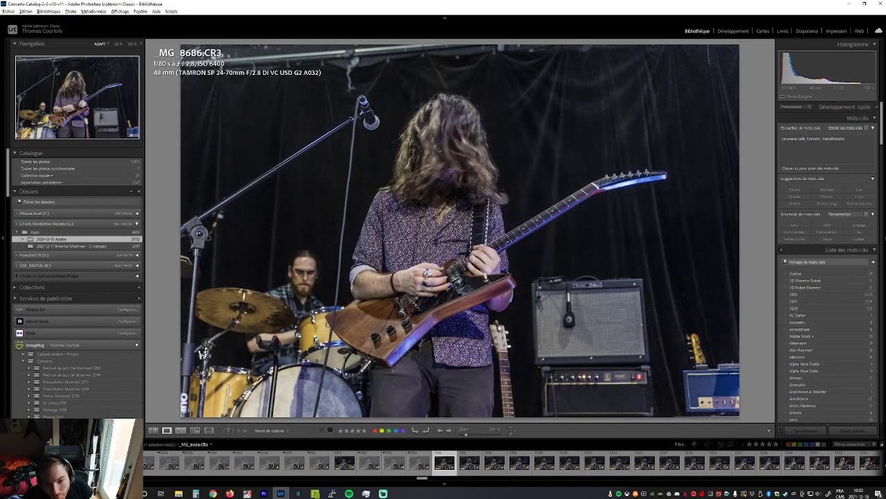
Reject the guitarist shots with hair covering the face between _MG_8686 and _MG_8693
{"action": "key", "text": "x"}
{"action": "key", "text": "x"}
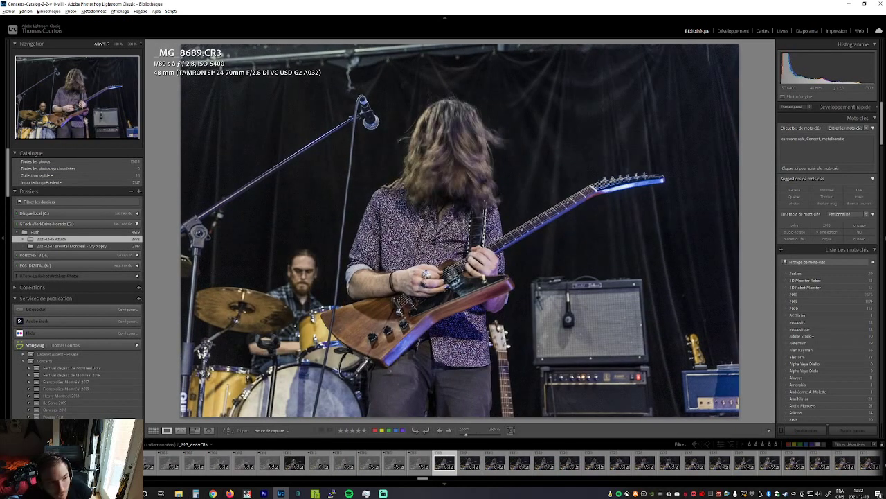
{"action": "key", "text": "x"}
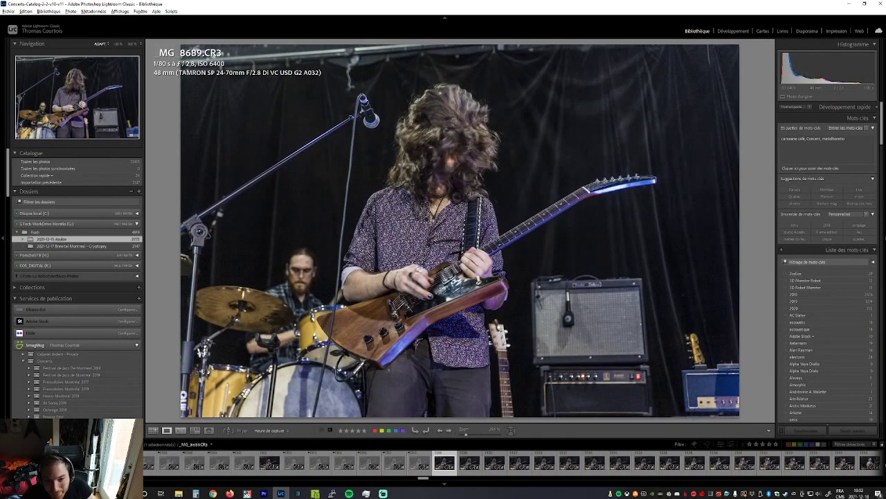
{"action": "key", "text": "x"}
{"action": "key", "text": "x"}
{"action": "key", "text": "x"}
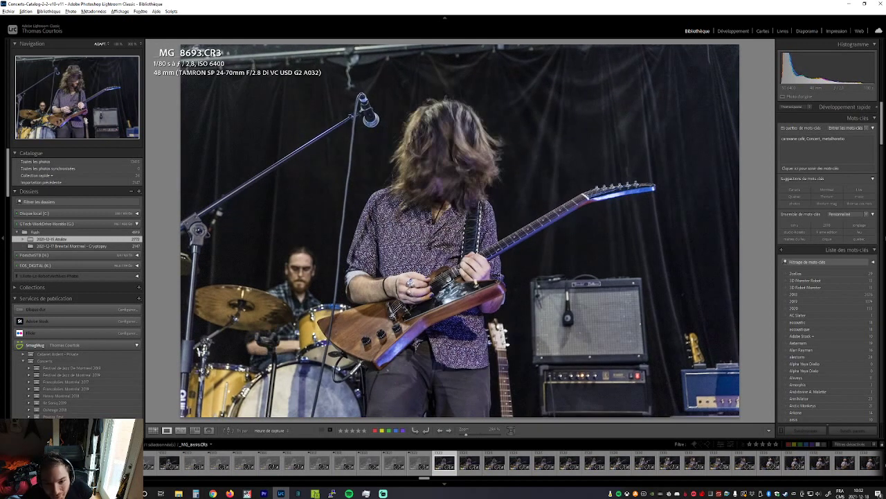
Reject the weaker guitarist shots from _MG_8693 up to _MG_8701
{"action": "key", "text": "x"}
{"action": "key", "text": "x"}
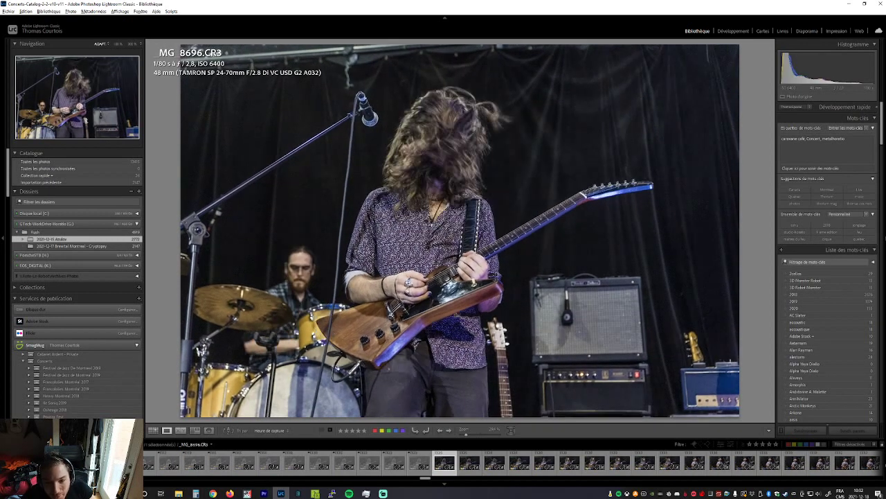
{"action": "key", "text": "x"}
{"action": "key", "text": "x"}
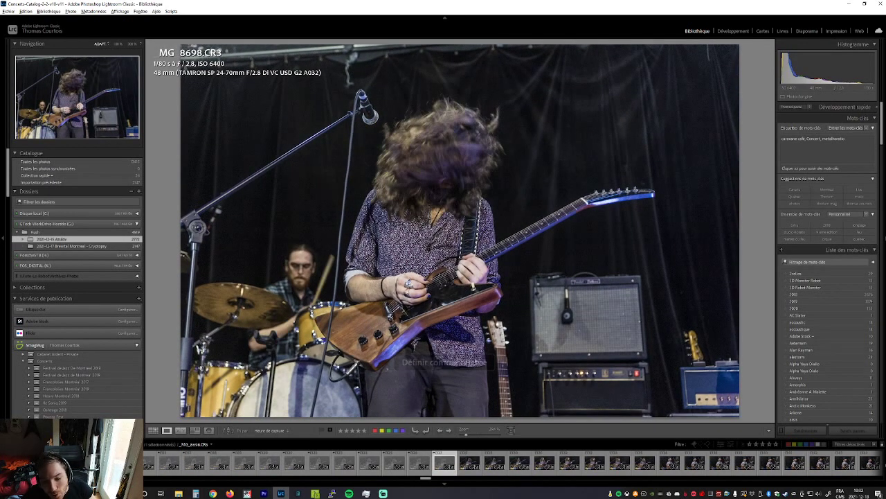
{"action": "key", "text": "x"}
{"action": "key", "text": "x"}
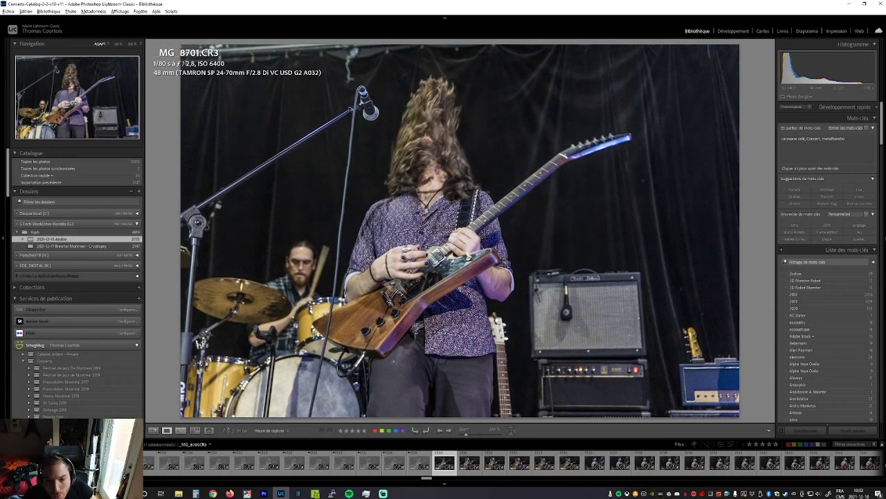
Compare the guitarist shots around _MG_8701 back and forth and cull the frames up to _MG_8704
{"action": "key", "text": "Left"}
{"action": "key", "text": "Right"}
{"action": "key", "text": "Left"}
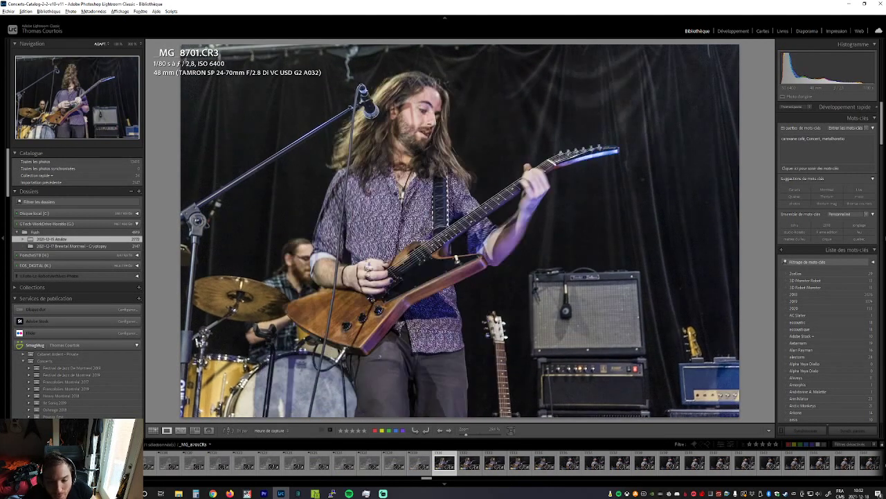
{"action": "key", "text": "Right"}
{"action": "key", "text": "Right"}
{"action": "key", "text": "Right"}
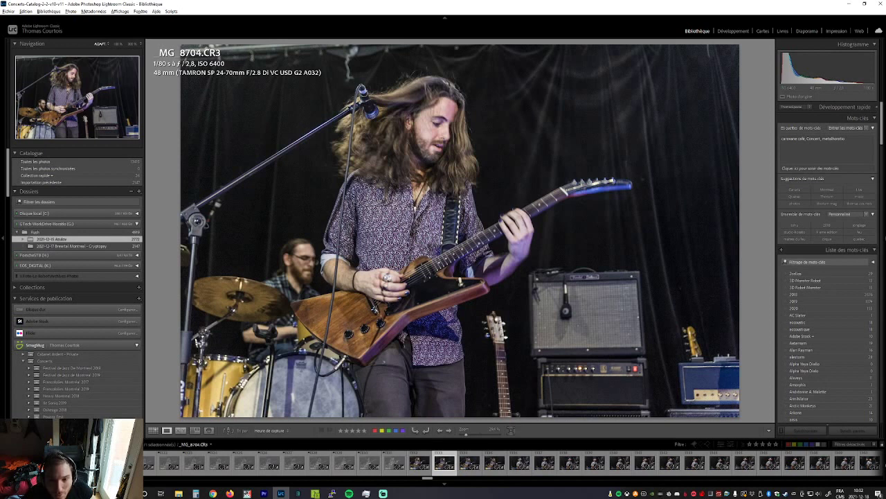
Step back to recheck the guitarist shot _MG_8705, and reject the weaker frame before the bassist shot _MG_8707
{"action": "key", "text": "Right"}
{"action": "key", "text": "Right"}
{"action": "key", "text": "ctrl+z"}
{"action": "key", "text": "ctrl+z"}
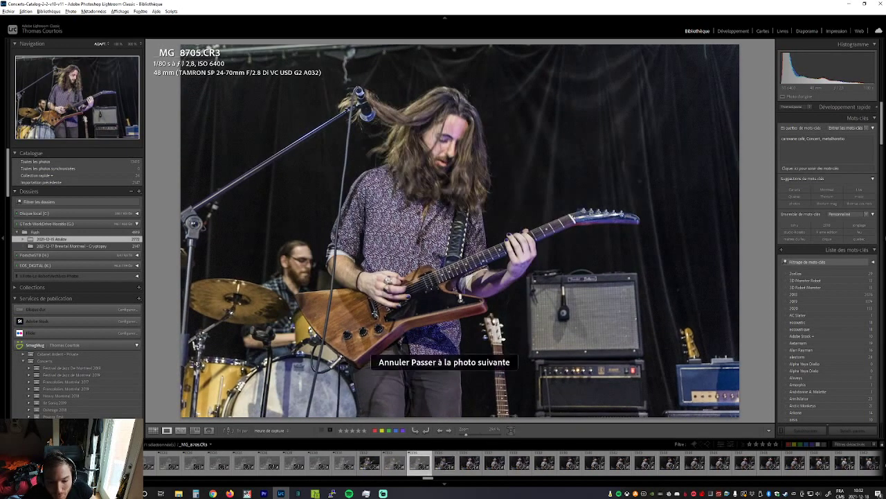
{"action": "key", "text": "Left"}
{"action": "key", "text": "Right"}
{"action": "key", "text": "Right"}
{"action": "key", "text": "x"}
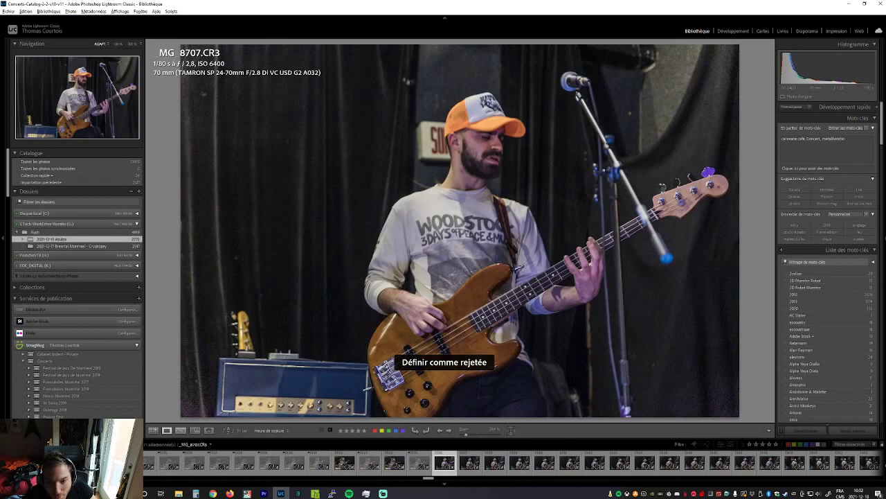
Review the bassist shots from _MG_8707 to _MG_8714 and reject the weaker ones
{"action": "key", "text": "Right"}
{"action": "key", "text": "Right"}
{"action": "key", "text": "x"}
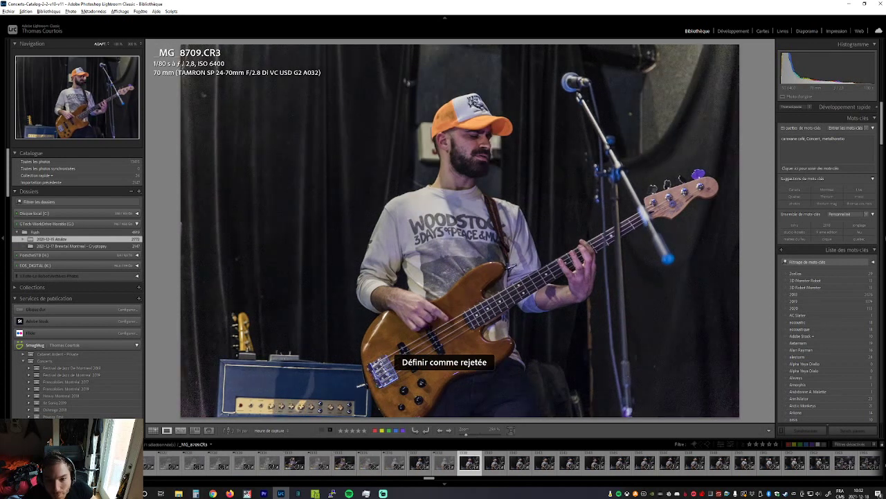
{"action": "key", "text": "Right"}
{"action": "key", "text": "x"}
{"action": "key", "text": "Right"}
{"action": "key", "text": "Right"}
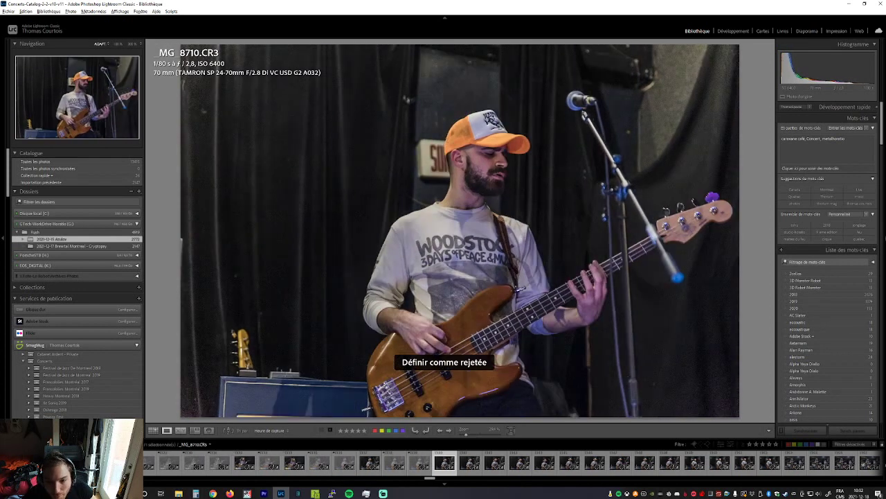
{"action": "key", "text": "Right"}
{"action": "key", "text": "x"}
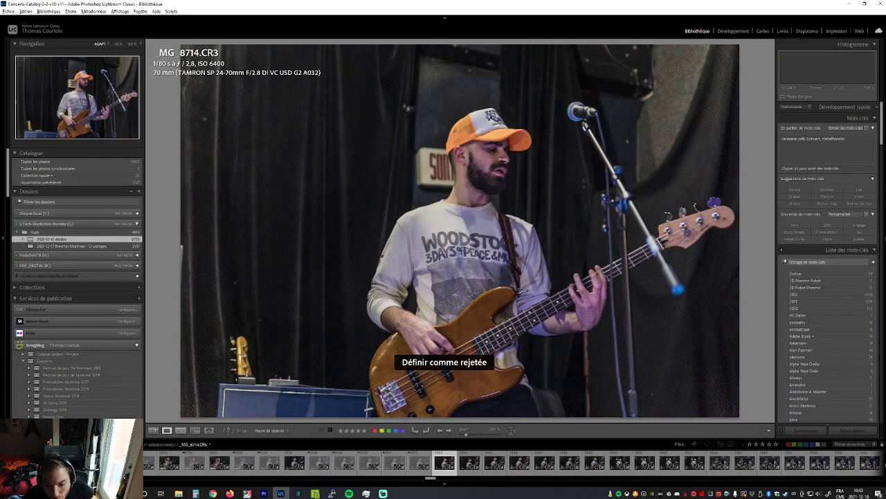
Compare the bassist shots from _MG_8714 to _MG_8721, including _MG_8716, _MG_8718 and _MG_8719, and reject the weaker ones
{"action": "key", "text": "Right"}
{"action": "key", "text": "Right"}
{"action": "key", "text": "Right"}
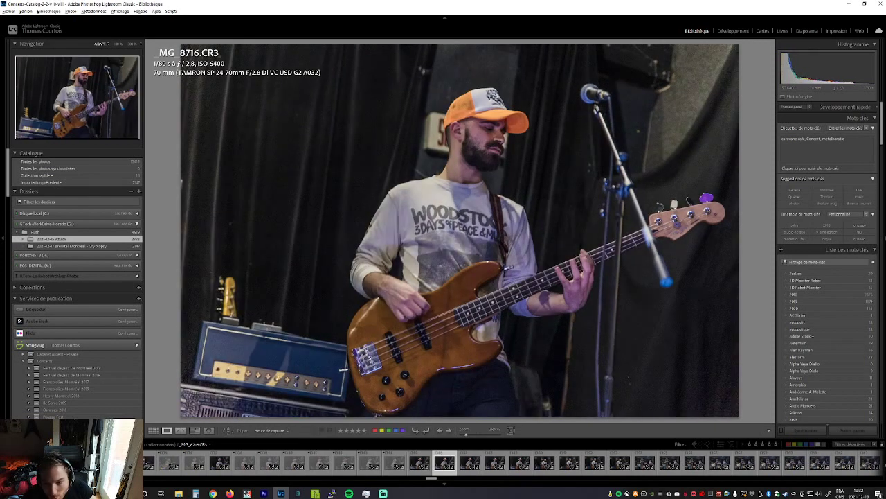
{"action": "key", "text": "x"}
{"action": "key", "text": "Right"}
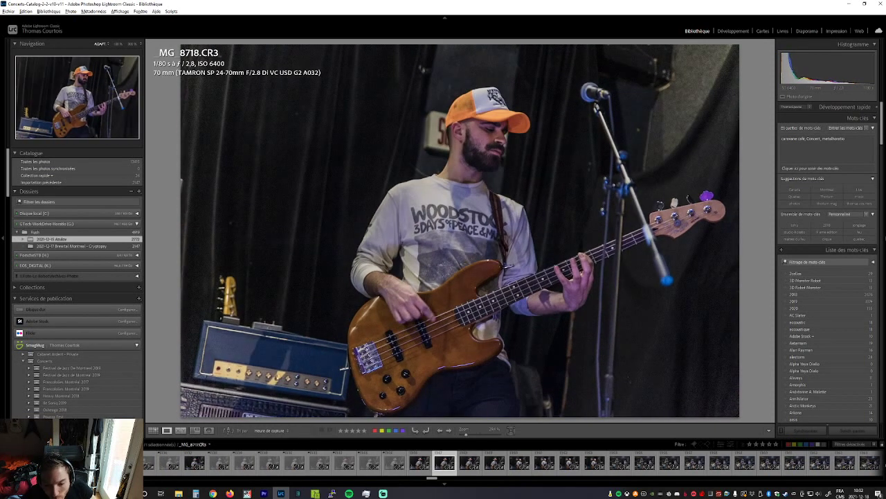
{"action": "key", "text": "Right"}
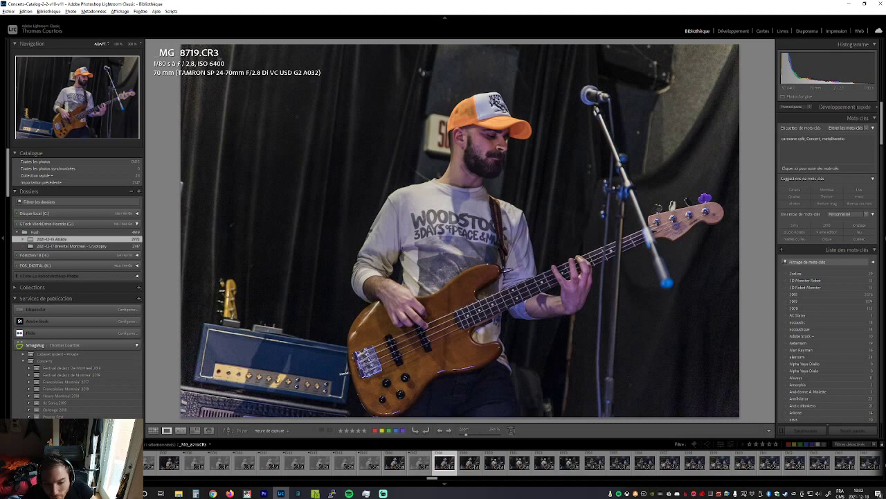
{"action": "key", "text": "Right"}
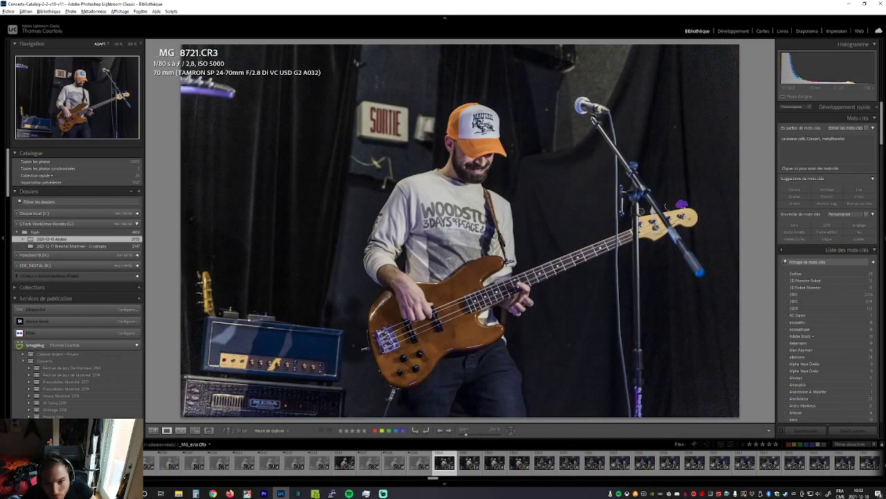
Compare the bassist shots _MG_8721 and _MG_8722 and cull the frames up to the wide band shot _MG_8725
{"action": "key", "text": "Right"}
{"action": "key", "text": "Right"}
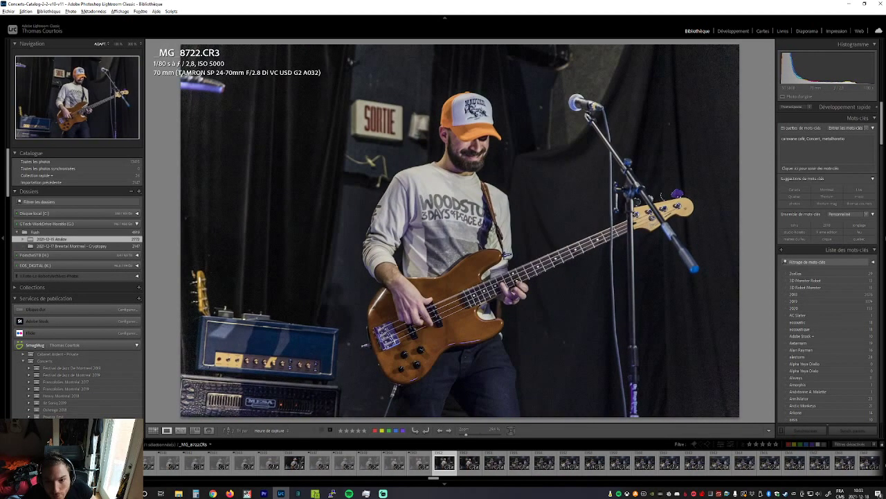
{"action": "key", "text": "Right"}
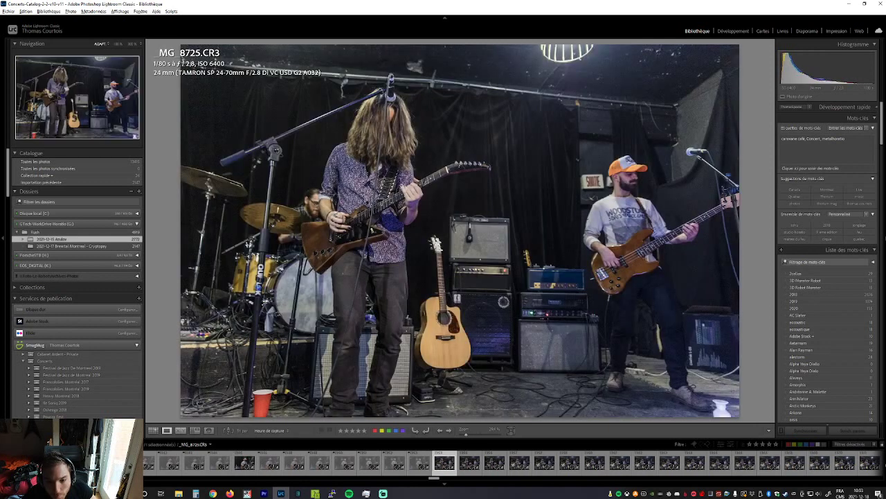
{"action": "key", "text": "Right"}
{"action": "key", "text": "Right"}
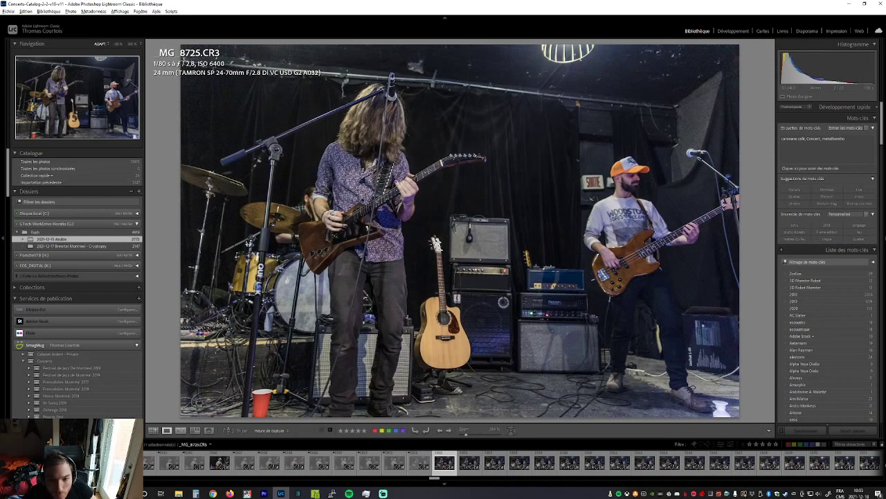
Reject the weaker wide band shots between _MG_8725 and _MG_8730
{"action": "key", "text": "x"}
{"action": "key", "text": "Right"}
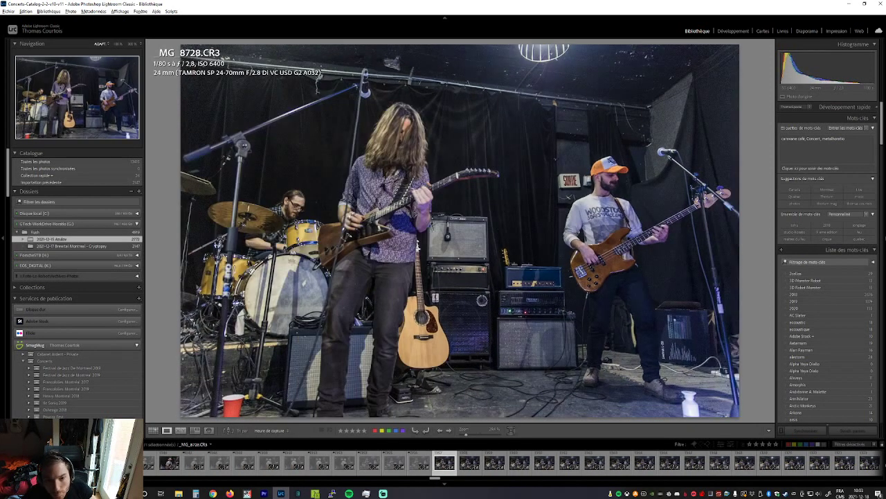
{"action": "key", "text": "Right"}
{"action": "key", "text": "x"}
{"action": "key", "text": "Right"}
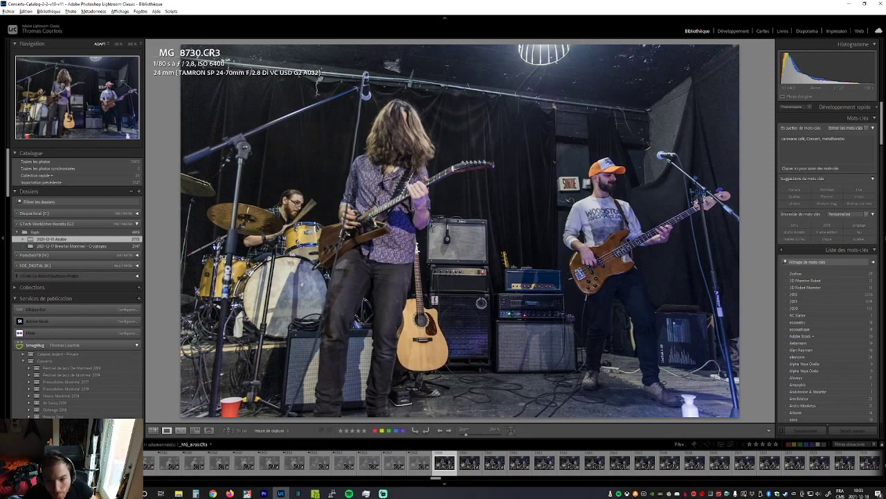
Review the wide band shots from _MG_8730 through _MG_8731 to _MG_8735 and cull the weaker ones
{"action": "key", "text": "Right"}
{"action": "key", "text": "Right"}
{"action": "key", "text": "Right"}
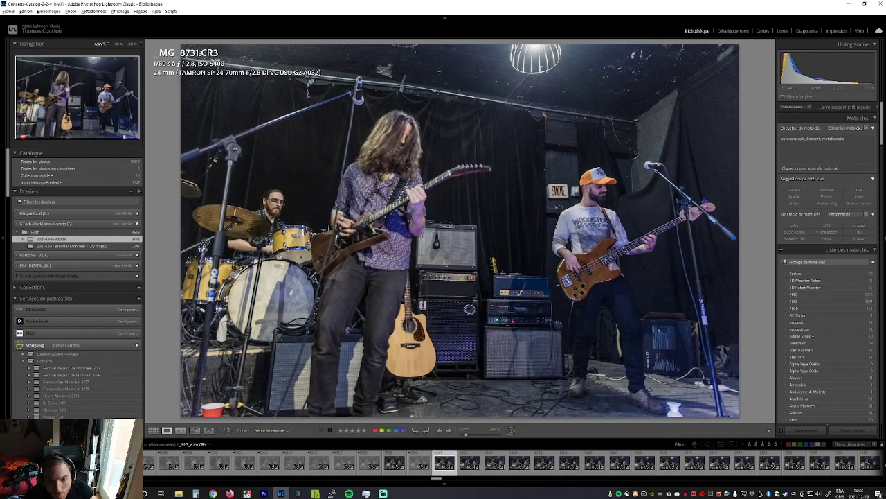
{"action": "key", "text": "Right"}
{"action": "key", "text": "Right"}
{"action": "key", "text": "Right"}
{"action": "key", "text": "Right"}
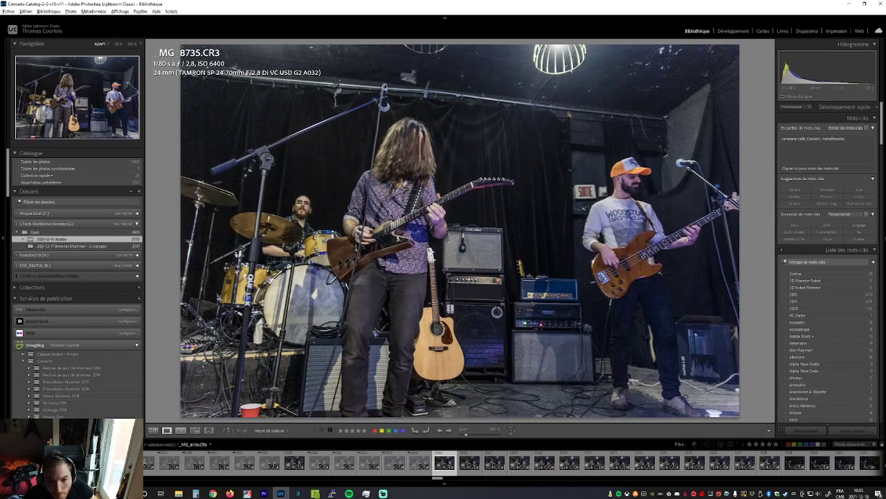
Reject the wide band shot _MG_8735 and continue through the similar frames to _MG_8739
{"action": "key", "text": "x"}
{"action": "key", "text": "Right"}
{"action": "key", "text": "Right"}
{"action": "key", "text": "Right"}
{"action": "key", "text": "Right"}
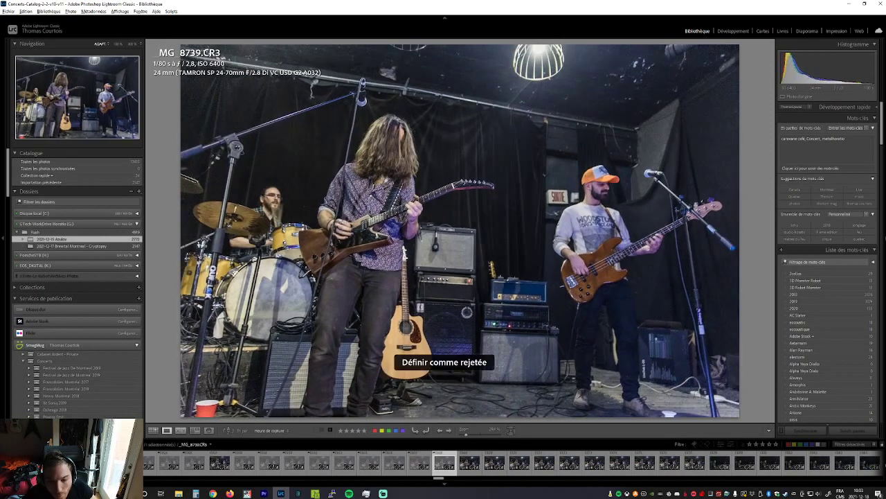
Review the wide band shots from _MG_8739 to _MG_8747 and reject the weaker ones, including _MG_8743
{"action": "key", "text": "Right"}
{"action": "key", "text": "Right"}
{"action": "key", "text": "Right"}
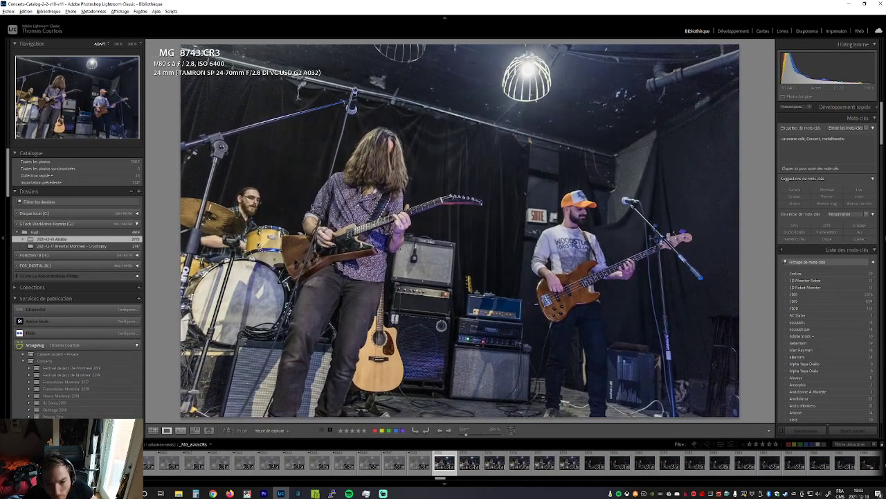
{"action": "key", "text": "x"}
{"action": "key", "text": "Right"}
{"action": "key", "text": "Right"}
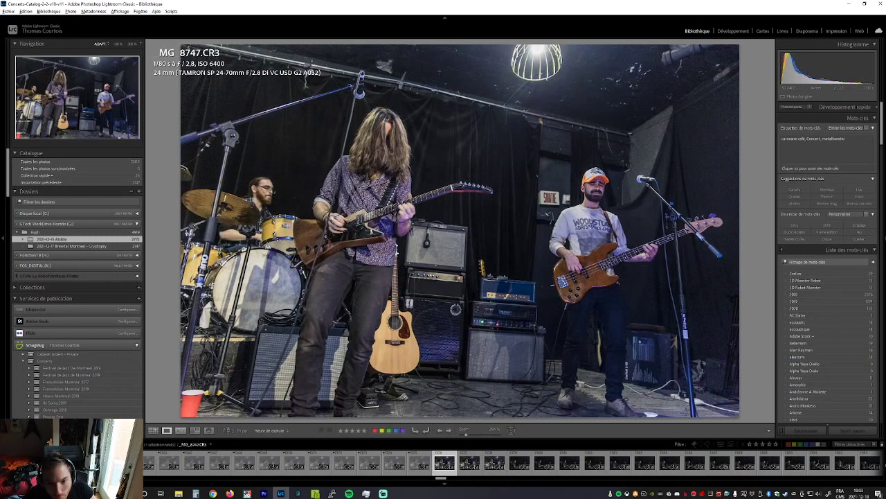
Compare the wide band shot _MG_8747 with its neighbours and reject the weaker frames up to the drummer shot _MG_8751
{"action": "key", "text": "Right"}
{"action": "key", "text": "Left"}
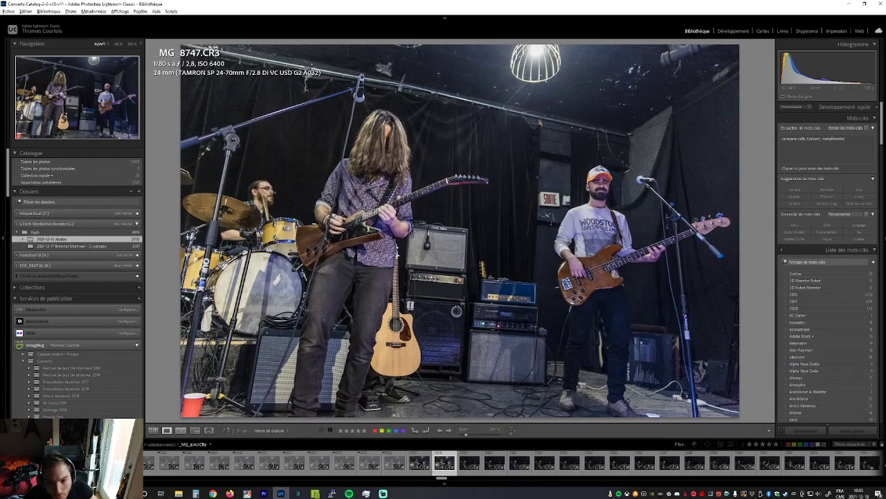
{"action": "key", "text": "Right"}
{"action": "key", "text": "Right"}
{"action": "key", "text": "Right"}
{"action": "key", "text": "x"}
{"action": "key", "text": "Right"}
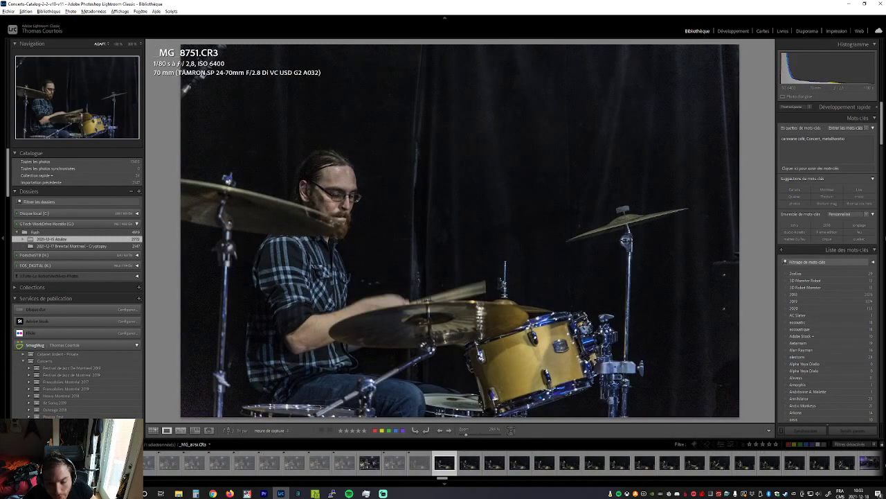
Reject the weaker drummer shots between _MG_8751 and _MG_8755
{"action": "key", "text": "Right"}
{"action": "key", "text": "x"}
{"action": "key", "text": "Right"}
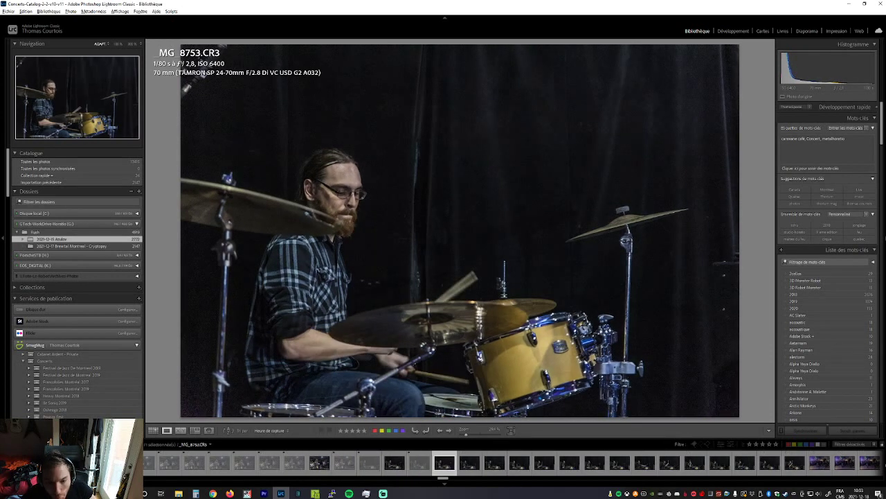
{"action": "key", "text": "Right"}
{"action": "key", "text": "x"}
{"action": "key", "text": "Right"}
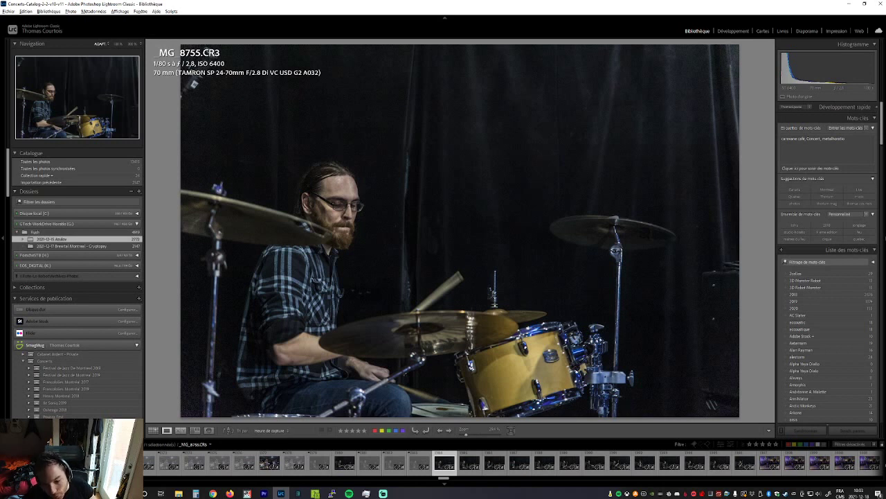
Go through the drummer shots from _MG_8755 to _MG_8760 and reject the weaker frames
{"action": "key", "text": "Right"}
{"action": "key", "text": "x"}
{"action": "key", "text": "Right"}
{"action": "key", "text": "Right"}
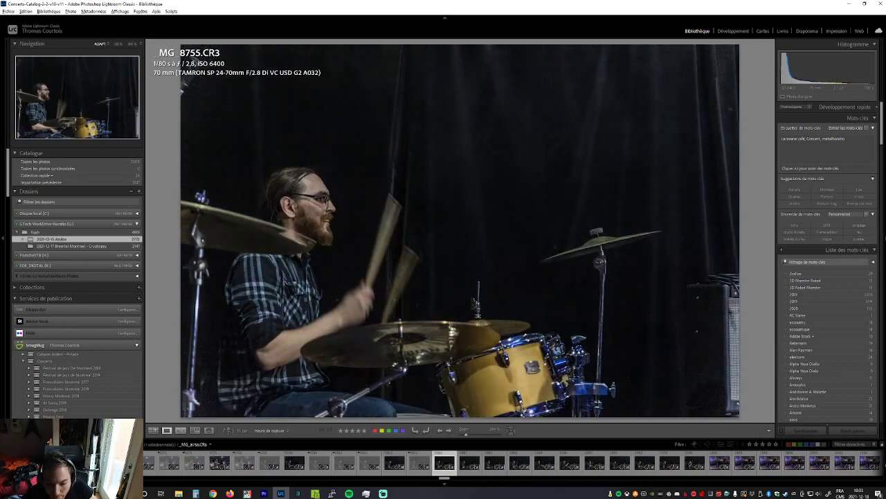
{"action": "key", "text": "Right"}
{"action": "key", "text": "Right"}
{"action": "key", "text": "Right"}
{"action": "key", "text": "x"}
{"action": "key", "text": "Right"}
{"action": "key", "text": "Right"}
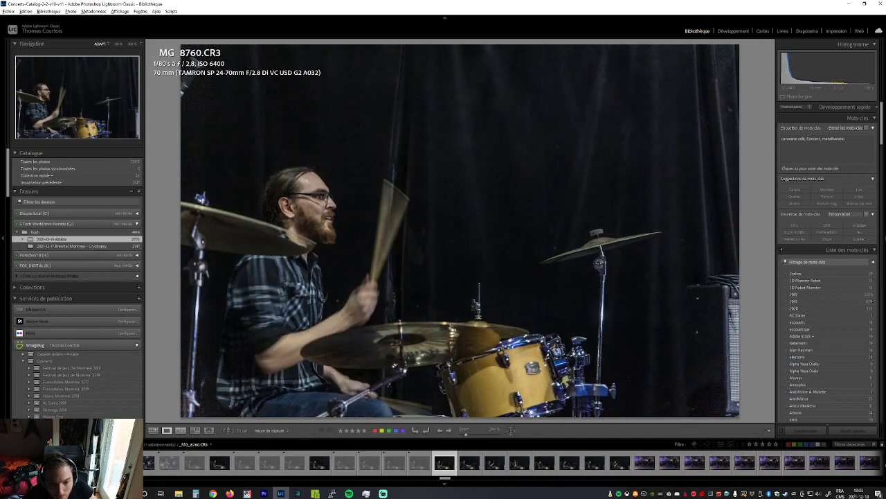
Compare the drummer shots _MG_8760 and _MG_8761, and reject the weaker frames up to _MG_8764
{"action": "key", "text": "Right"}
{"action": "key", "text": "Left"}
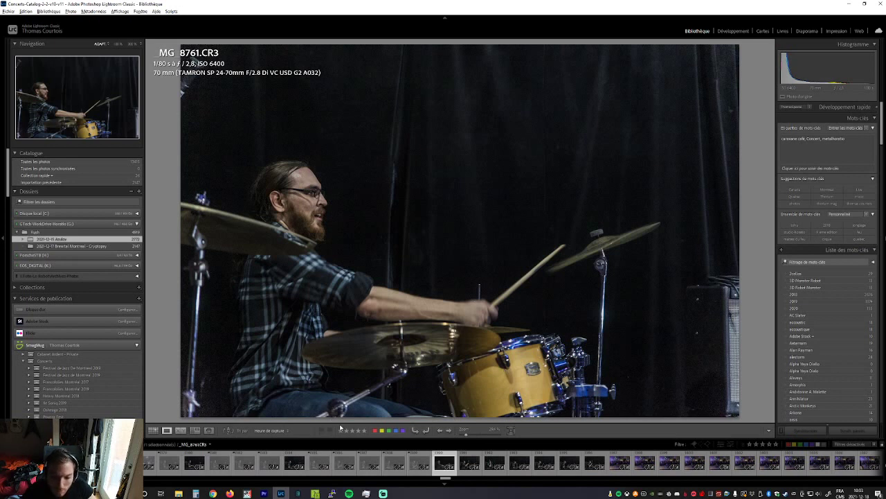
{"action": "key", "text": "Right"}
{"action": "key", "text": "Right"}
{"action": "key", "text": "x"}
{"action": "key", "text": "Right"}
{"action": "key", "text": "x"}
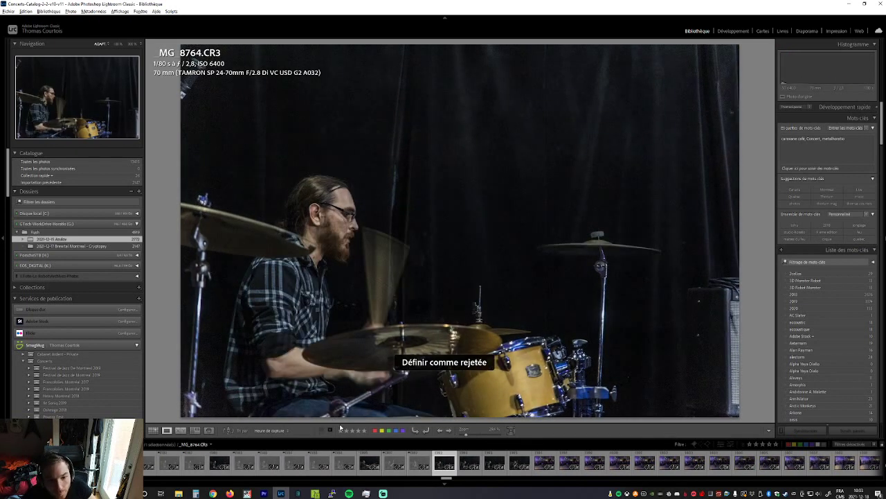
Reject the last frames of this drummer series, including _MG_8766
{"action": "key", "text": "Right"}
{"action": "key", "text": "Right"}
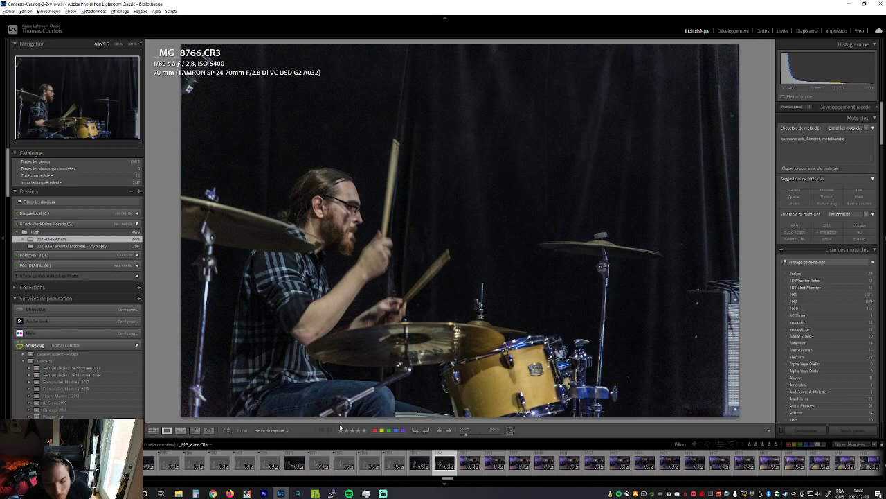
{"action": "key", "text": "x"}
{"action": "key", "text": "Right"}
{"action": "key", "text": "x"}
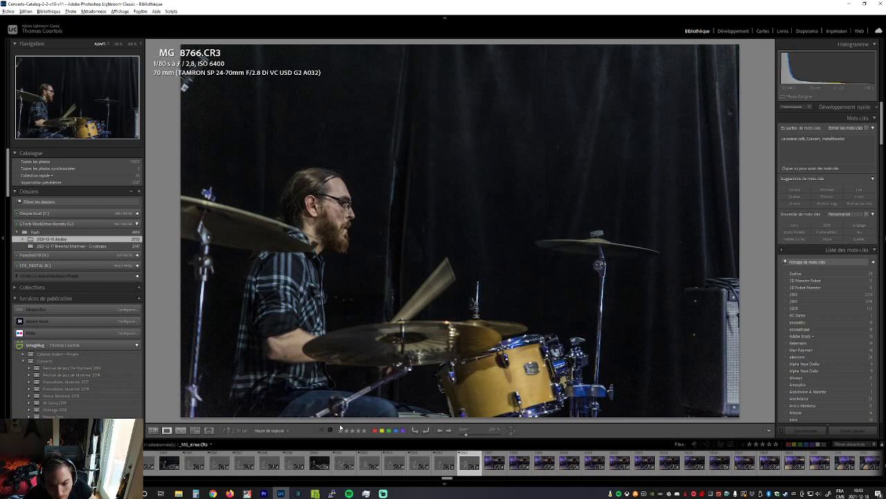
Review the crowd shots from _MG_8768 to _MG_8772 and reject the weaker ones, including _MG_8770
{"action": "key", "text": "Right"}
{"action": "key", "text": "Right"}
{"action": "key", "text": "Right"}
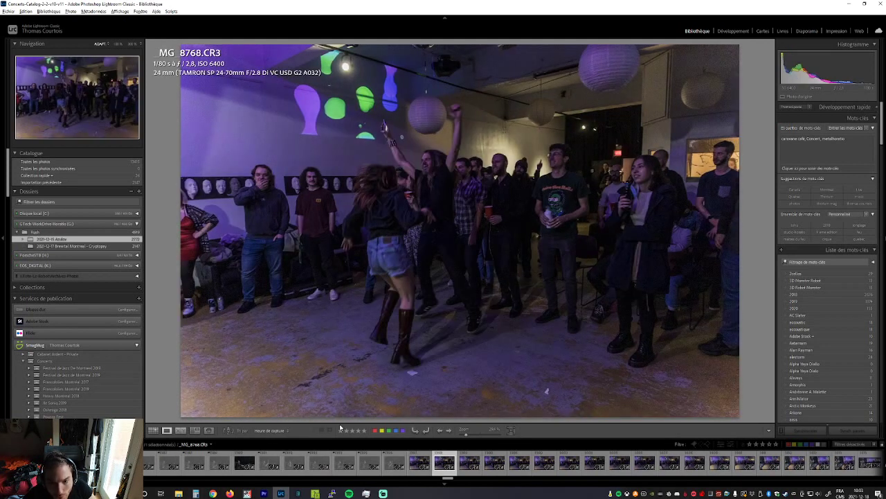
{"action": "key", "text": "Right"}
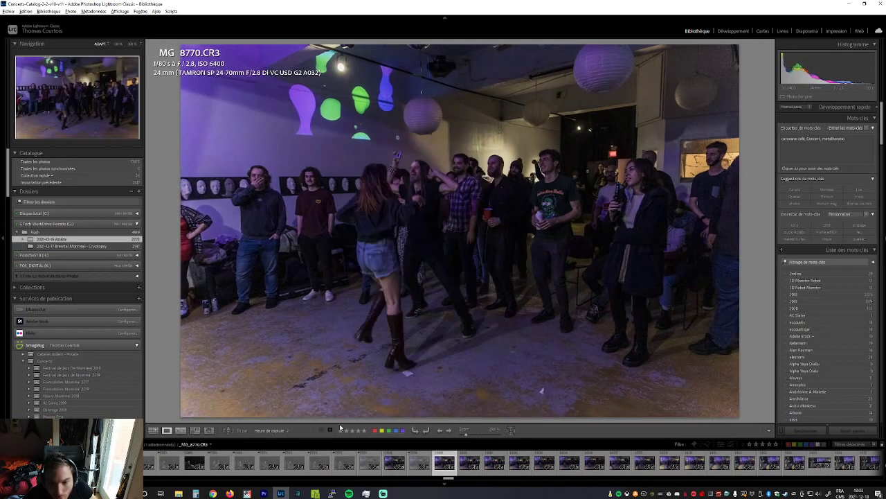
{"action": "key", "text": "Right"}
{"action": "key", "text": "Right"}
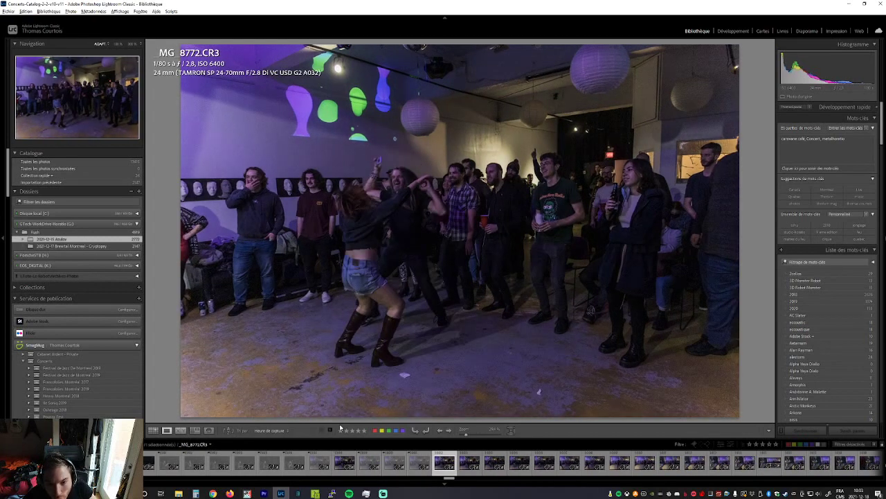
{"action": "key", "text": "Right"}
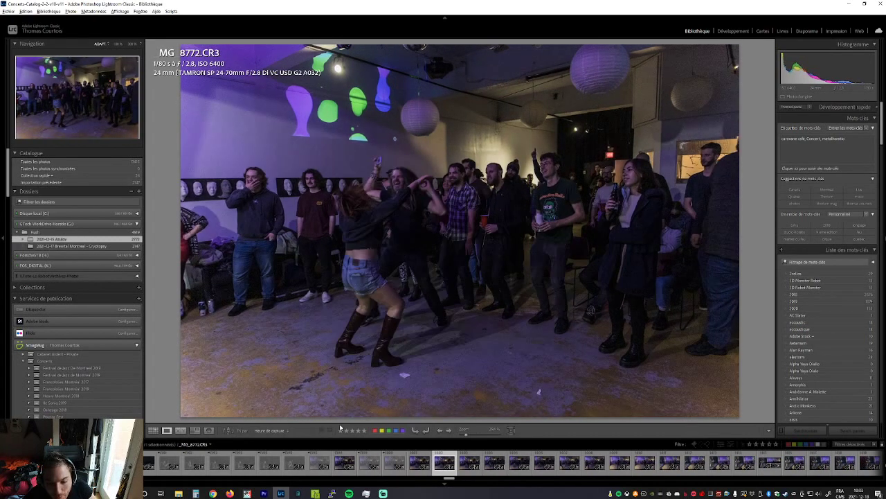
Reject the weaker crowd shots between _MG_8772 and _MG_8779, including _MG_8775
{"action": "key", "text": "Right"}
{"action": "key", "text": "x"}
{"action": "key", "text": "x"}
{"action": "key", "text": "x"}
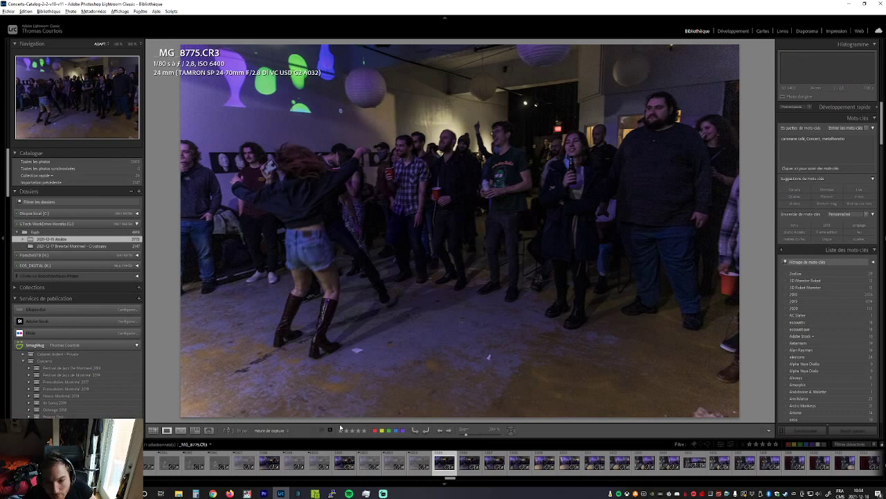
{"action": "key", "text": "x"}
{"action": "key", "text": "Right"}
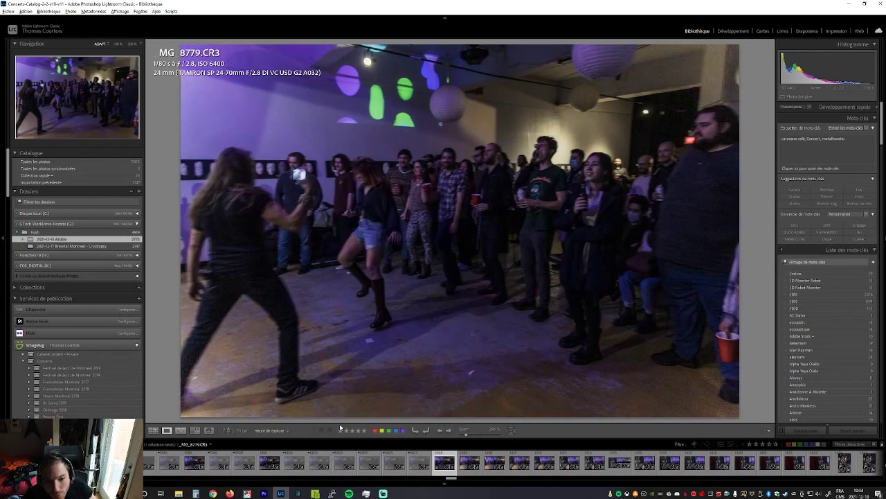
Reject the crowd and stage shots from _MG_8779 through _MG_8784, as well as _MG_8788-Panorama.dng
{"action": "key", "text": "x"}
{"action": "key", "text": "x"}
{"action": "key", "text": "x"}
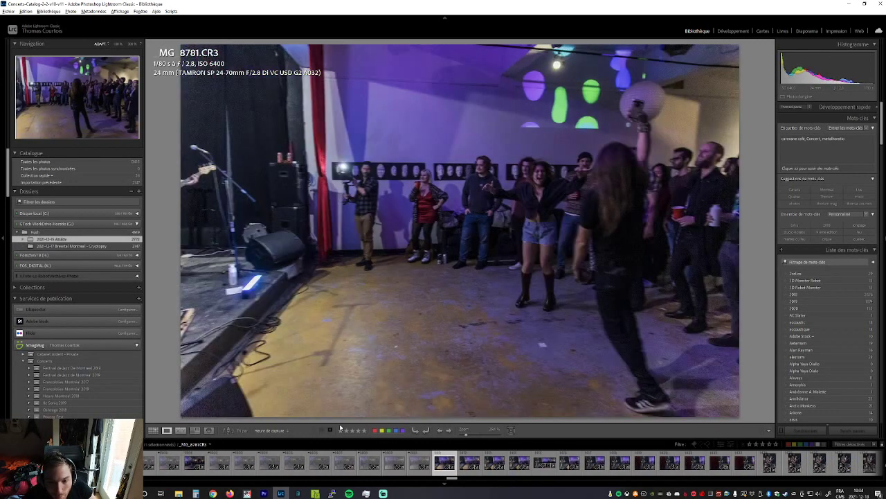
{"action": "key", "text": "x"}
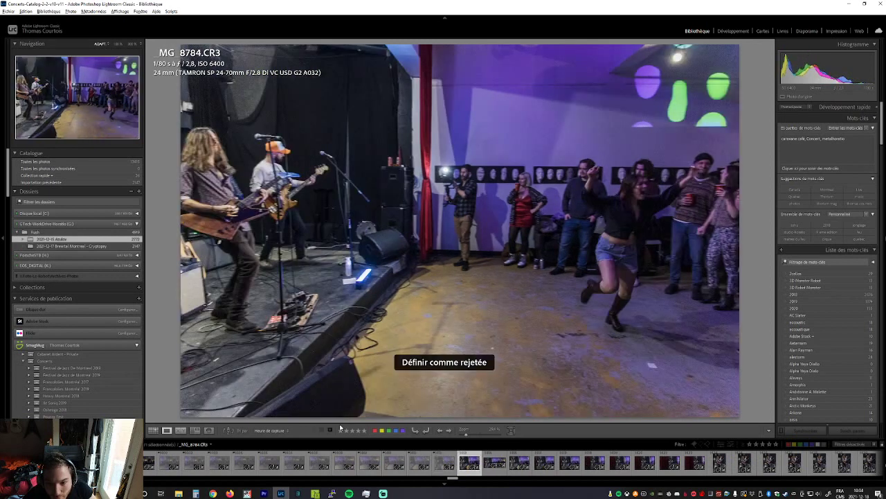
{"action": "key", "text": "x"}
{"action": "key", "text": "x"}
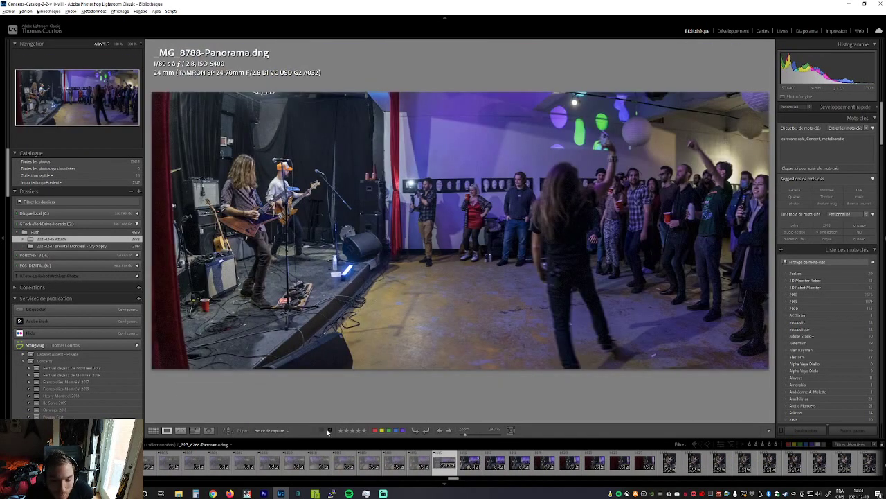
Clear the reject flag from _MG_8788-Panorama.dng and recheck the preceding frames back to _MG_8778
{"action": "key", "text": "Left"}
{"action": "key", "text": "Left"}
{"action": "key", "text": "Left"}
{"action": "key", "text": "Left"}
{"action": "key", "text": "Left"}
{"action": "key", "text": "Left"}
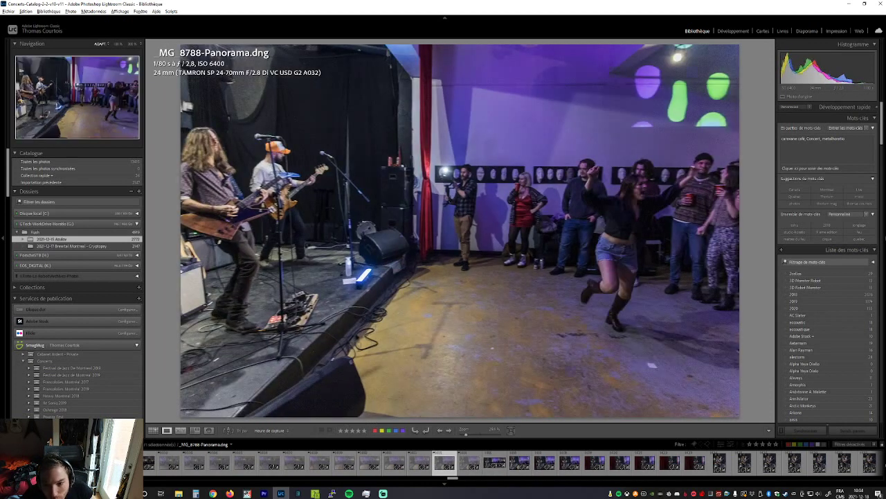
{"action": "key", "text": "Left"}
{"action": "key", "text": "Left"}
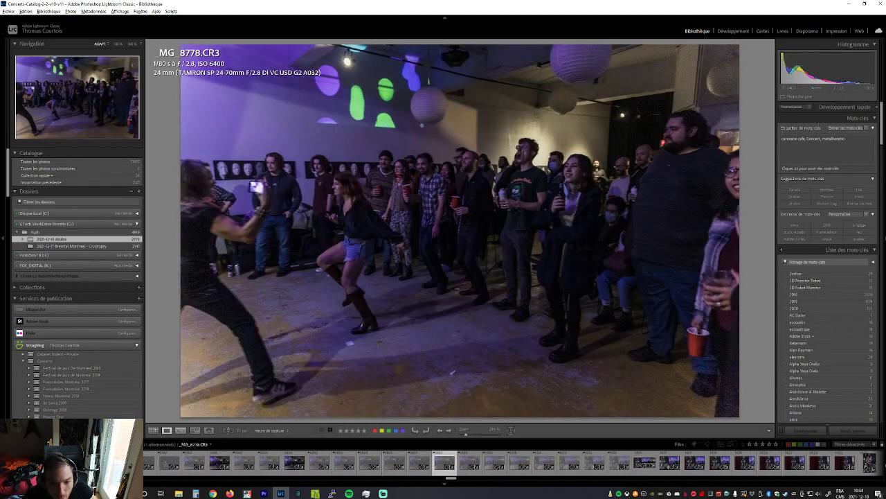
Compare the rejected frames from _MG_8778 onward with _MG_8788-Panorama.dng
{"action": "key", "text": "Right"}
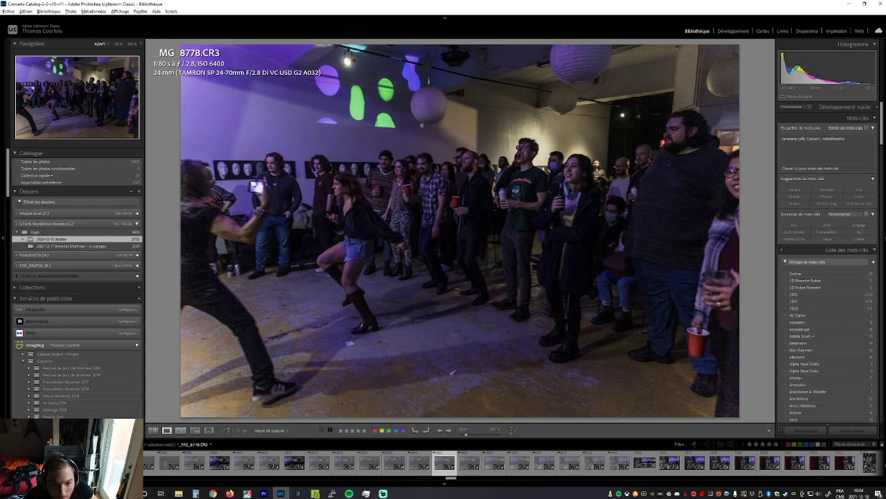
{"action": "key", "text": "Right"}
{"action": "key", "text": "Right"}
{"action": "key", "text": "Right"}
{"action": "key", "text": "Right"}
{"action": "key", "text": "Right"}
{"action": "key", "text": "Right"}
{"action": "key", "text": "Right"}
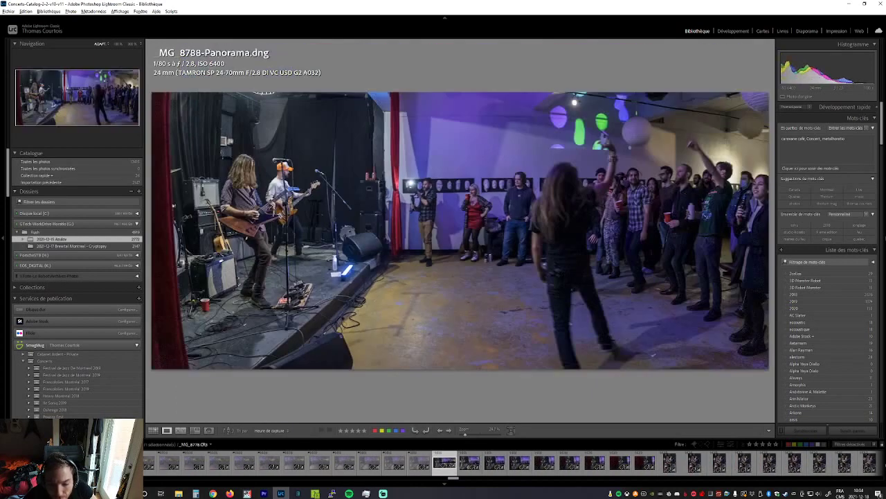
Compare the wide stage shots _MG_8786 and _MG_8787 with the panorama, and keep _MG_8787 unflagged
{"action": "key", "text": "Right"}
{"action": "key", "text": "Right"}
{"action": "key", "text": "Left"}
{"action": "key", "text": "Right"}
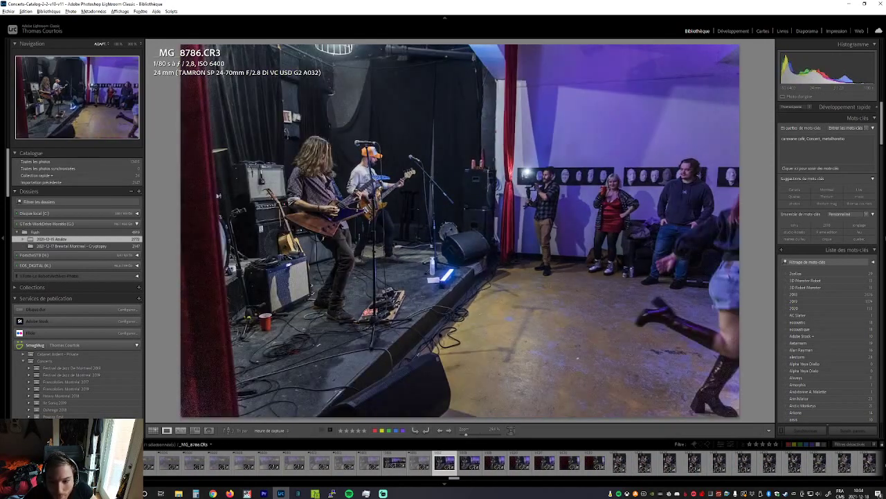
{"action": "key", "text": "Right"}
{"action": "key", "text": "Left"}
{"action": "key", "text": "Left"}
{"action": "key", "text": "Left"}
{"action": "key", "text": "Right"}
{"action": "key", "text": "Left"}
{"action": "key", "text": "Right"}
{"action": "key", "text": "Right"}
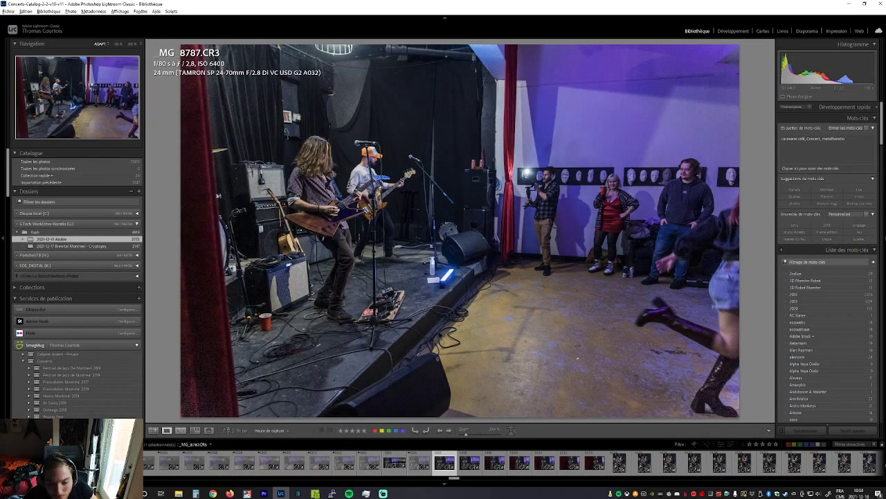
Reject the wide stage shot _MG_8788 and the weaker red-curtain frames after _MG_8789, including _MG_8793
{"action": "key", "text": "Right"}
{"action": "key", "text": "Left"}
{"action": "key", "text": "Right"}
{"action": "key", "text": "x"}
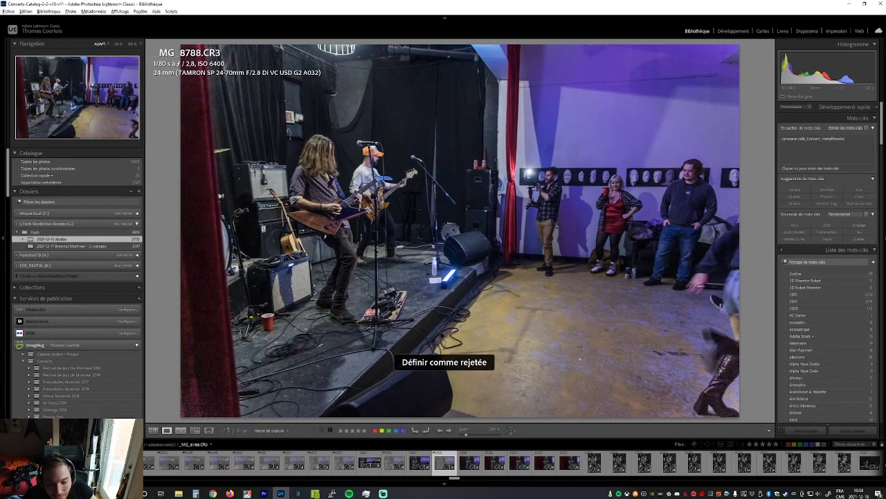
{"action": "key", "text": "Right"}
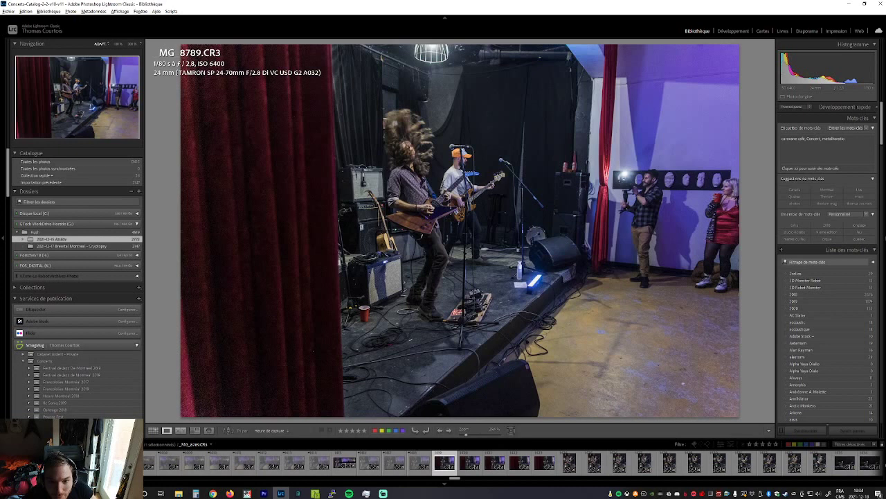
{"action": "key", "text": "Right"}
{"action": "key", "text": "Right"}
{"action": "key", "text": "Right"}
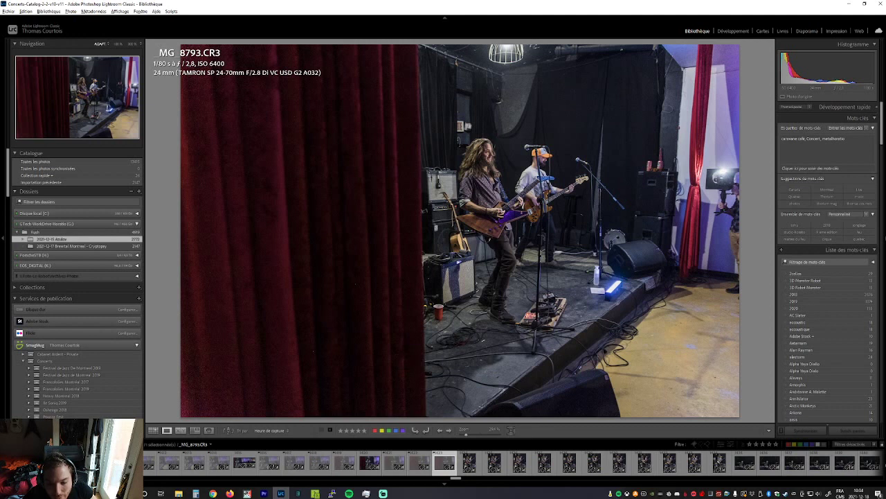
Review the vertical guitarist shots from _MG_8795 to _MG_8799 and reject the weaker ones, including _MG_8796 and _MG_8799
{"action": "key", "text": "Right"}
{"action": "key", "text": "Right"}
{"action": "key", "text": "Right"}
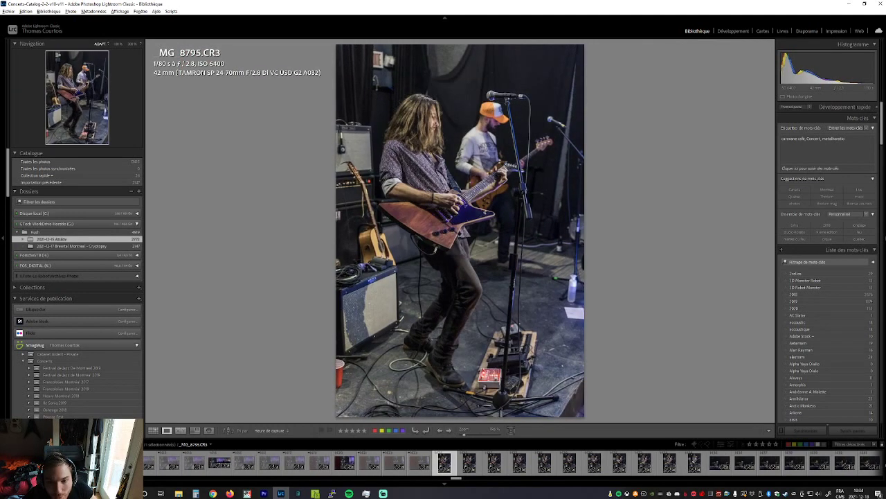
{"action": "key", "text": "Right"}
{"action": "key", "text": "Right"}
{"action": "key", "text": "Right"}
{"action": "key", "text": "Right"}
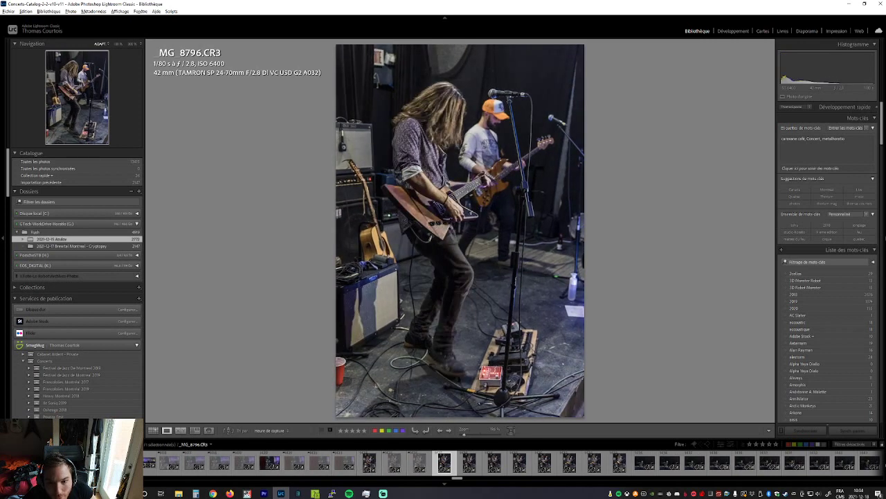
{"action": "key", "text": "x"}
{"action": "key", "text": "x"}
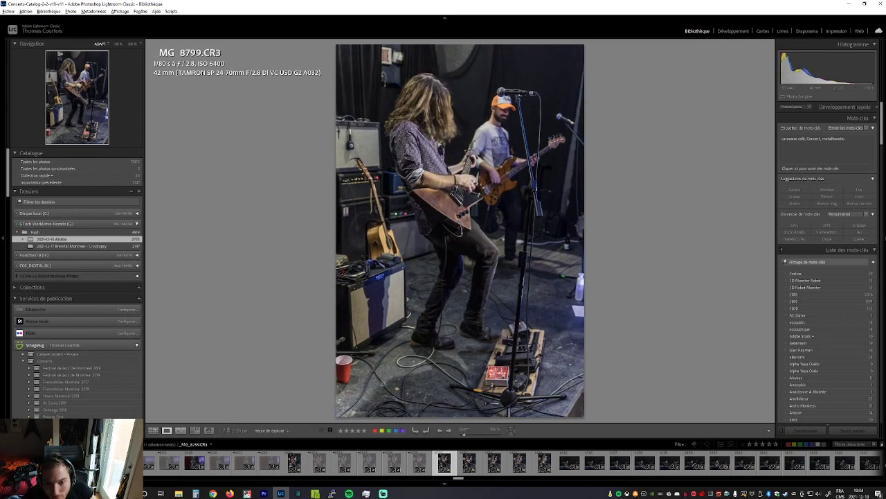
Reject the remaining vertical guitarist shots from _MG_8801 onward, including _MG_8802
{"action": "key", "text": "Right"}
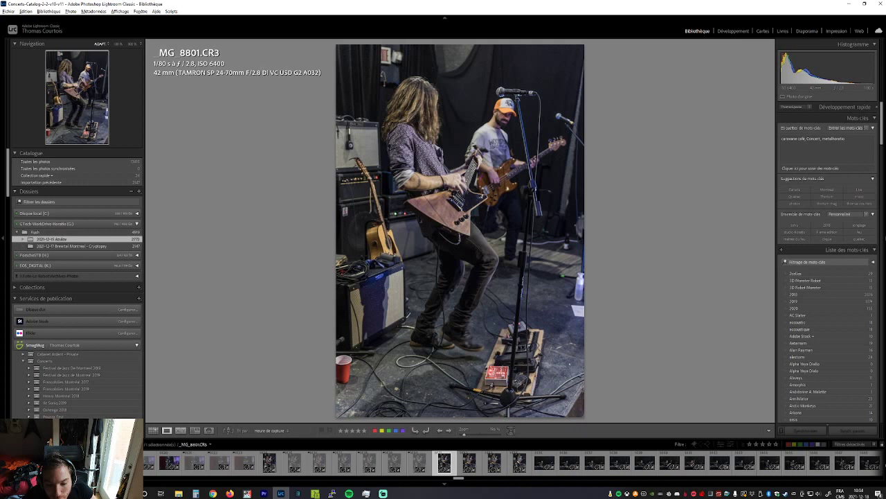
{"action": "key", "text": "Right"}
{"action": "key", "text": "Right"}
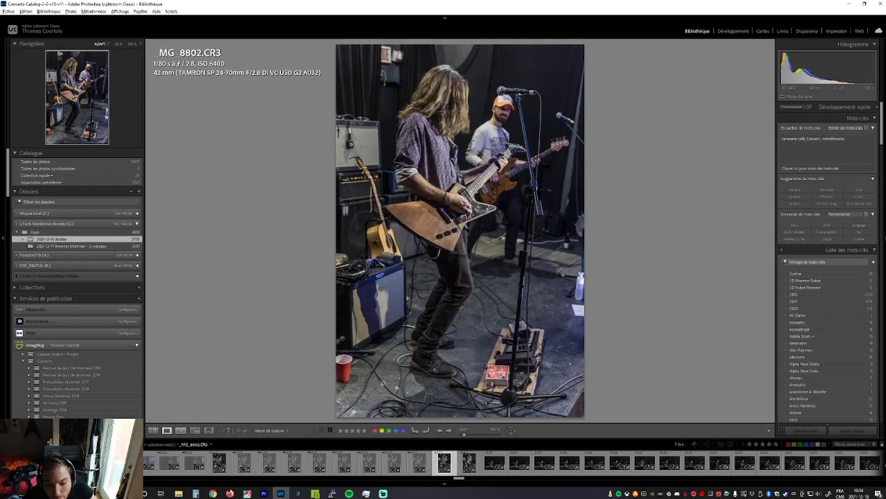
{"action": "key", "text": "x"}
{"action": "key", "text": "Right"}
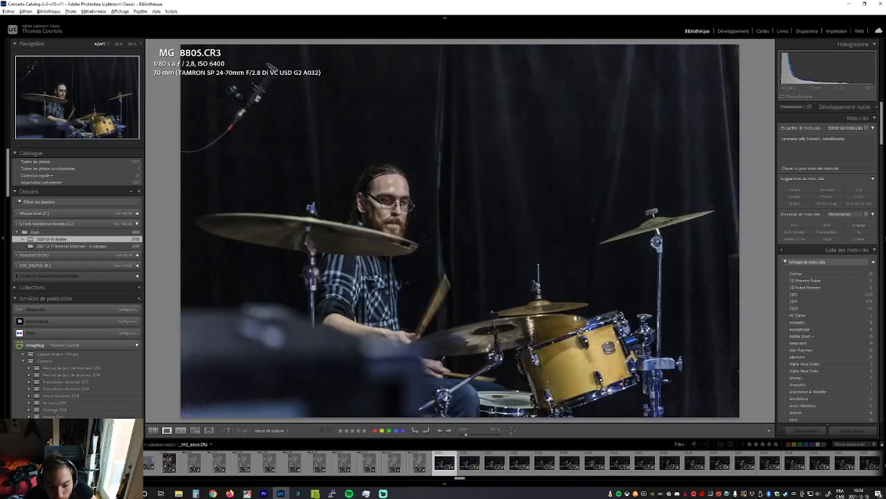
Reject the weaker drummer shots between _MG_8805 and _MG_8808, including _MG_8807
{"action": "key", "text": "Right"}
{"action": "key", "text": "x"}
{"action": "key", "text": "Right"}
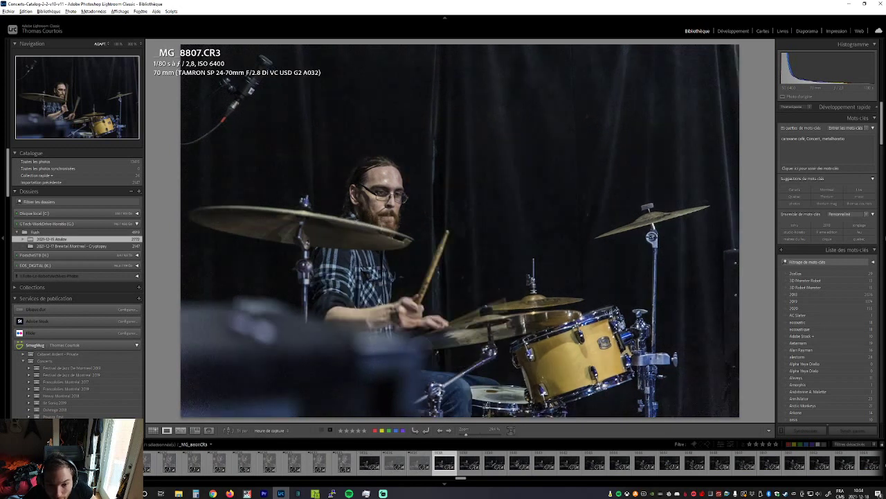
{"action": "key", "text": "Right"}
{"action": "key", "text": "Right"}
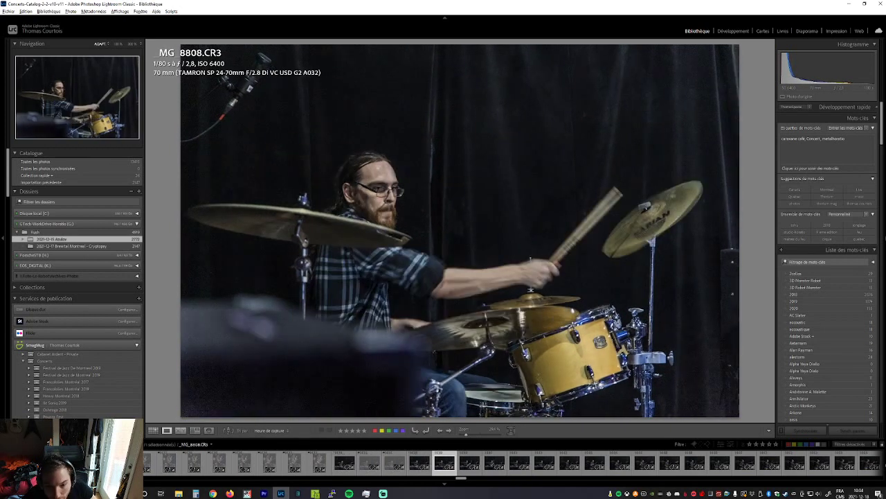
Compare the drummer shots around _MG_8808 and _MG_8809, and reject the weaker frames up to and including _MG_8812
{"action": "key", "text": "Right"}
{"action": "key", "text": "Left"}
{"action": "key", "text": "x"}
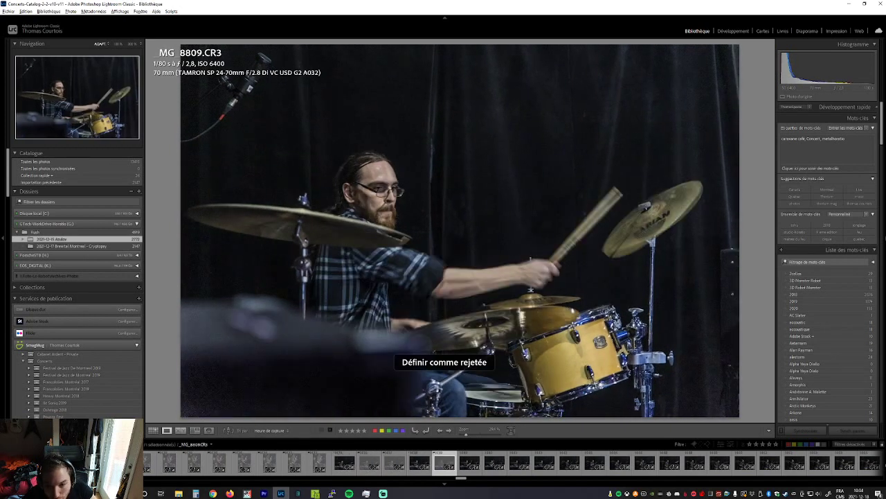
{"action": "key", "text": "Right"}
{"action": "key", "text": "Right"}
{"action": "key", "text": "Left"}
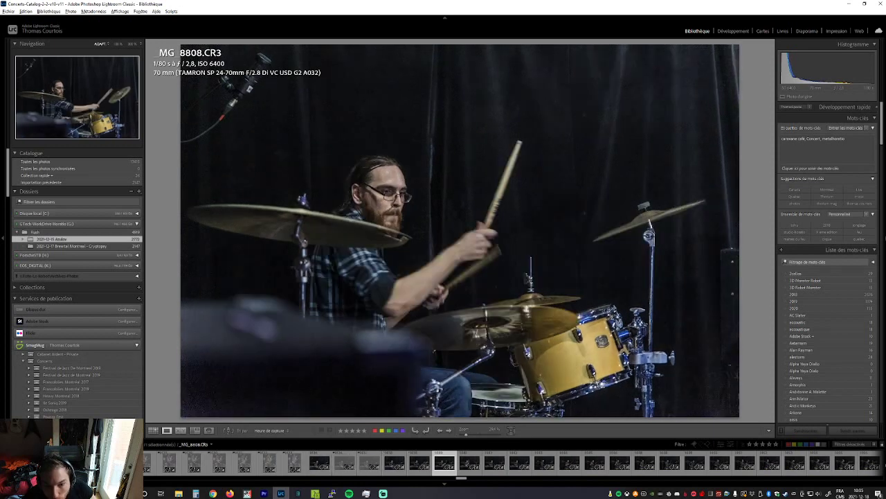
{"action": "key", "text": "x"}
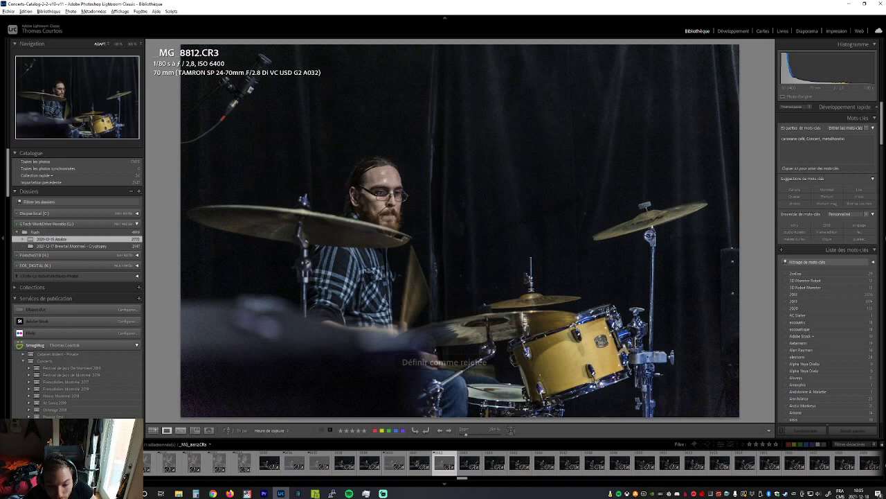
Reject the weaker drummer shots after _MG_8812 up to _MG_8820, including _MG_8817 and _MG_8820
{"action": "key", "text": "Right"}
{"action": "key", "text": "x"}
{"action": "key", "text": "x"}
{"action": "key", "text": "x"}
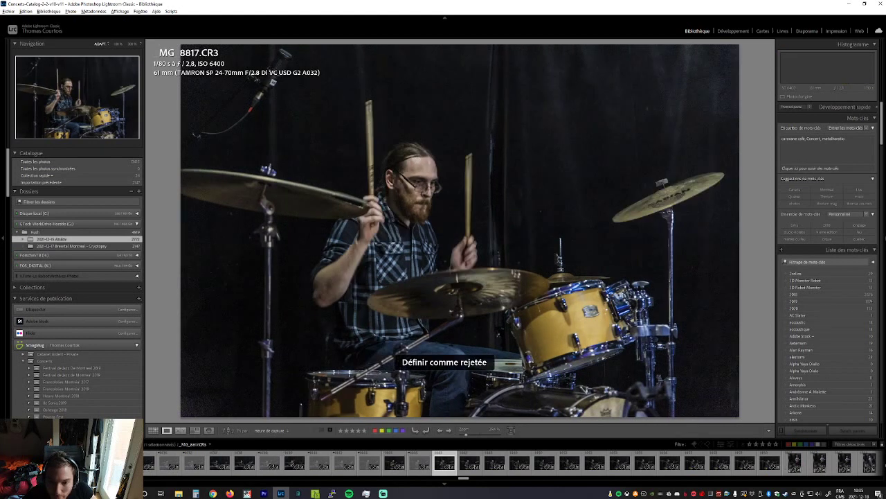
{"action": "key", "text": "Right"}
{"action": "key", "text": "Right"}
{"action": "key", "text": "Right"}
{"action": "key", "text": "x"}
{"action": "key", "text": "x"}
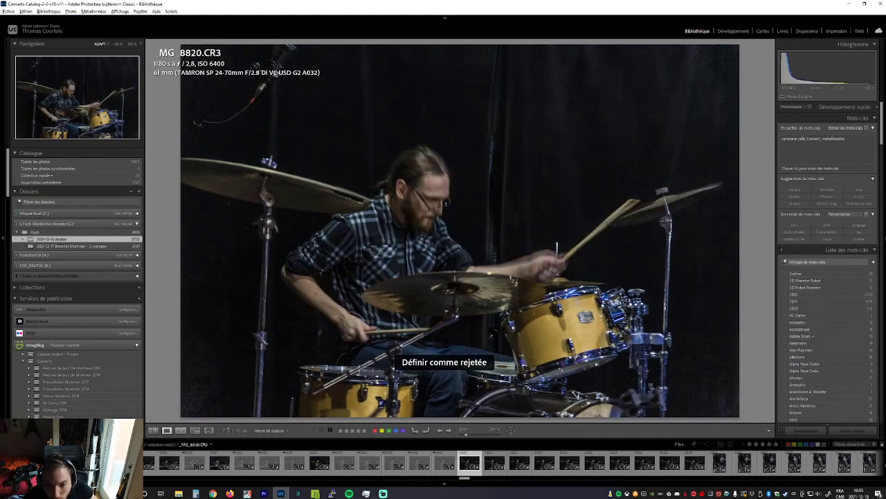
Undo the flag on drummer shot _MG_8822 and reject the weaker frames after it, including _MG_8828
{"action": "key", "text": "Right"}
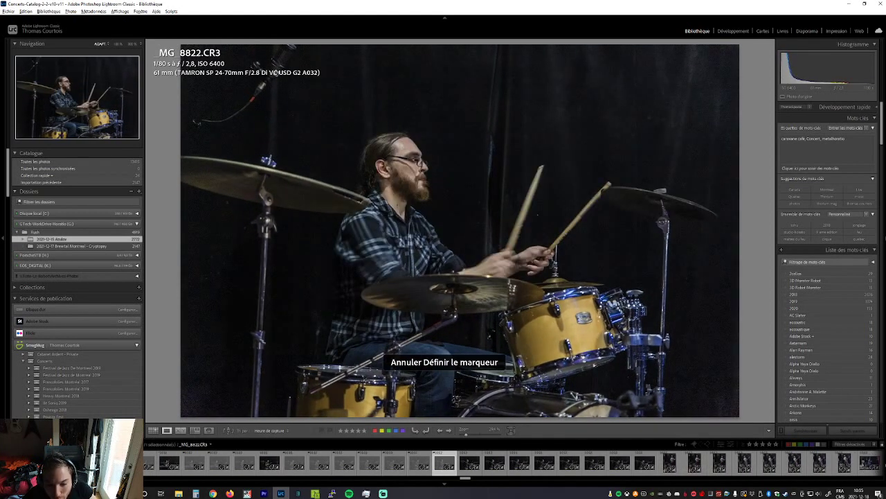
{"action": "key", "text": "Right"}
{"action": "key", "text": "Right"}
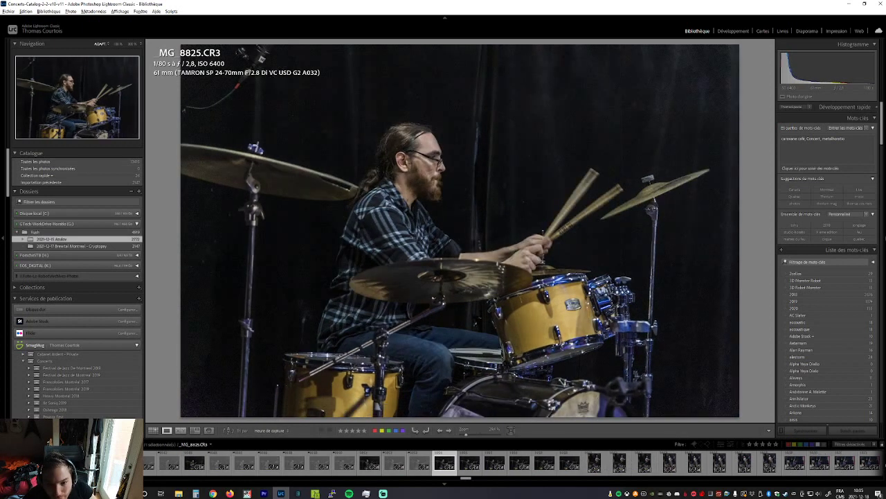
{"action": "key", "text": "Right"}
{"action": "key", "text": "Right"}
{"action": "key", "text": "Right"}
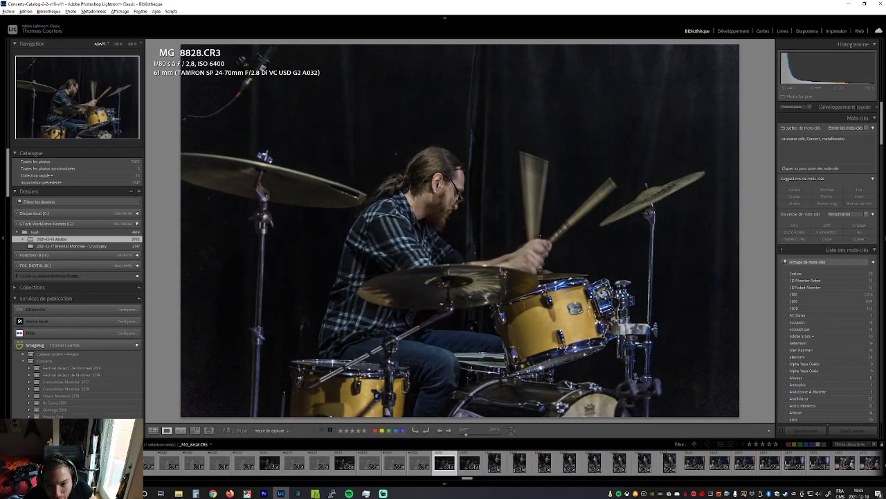
Compare the vertical shots of the bassist and kneeling guitarist from _MG_8832 to _MG_8835, rejecting the weaker frames and keeping _MG_8832
{"action": "key", "text": "Right"}
{"action": "key", "text": "Right"}
{"action": "key", "text": "Right"}
{"action": "key", "text": "Right"}
{"action": "key", "text": "Left"}
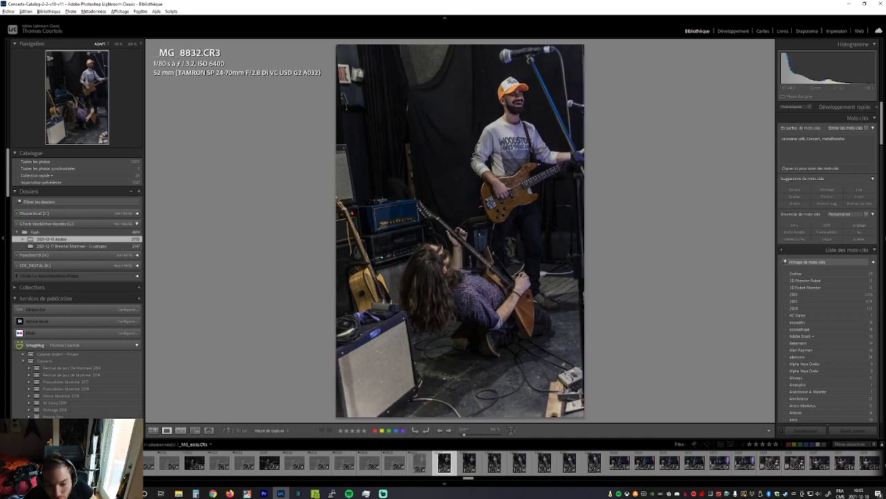
{"action": "key", "text": "Right"}
{"action": "key", "text": "x"}
{"action": "key", "text": "Left"}
{"action": "key", "text": "Right"}
{"action": "key", "text": "Right"}
{"action": "key", "text": "x"}
{"action": "key", "text": "Right"}
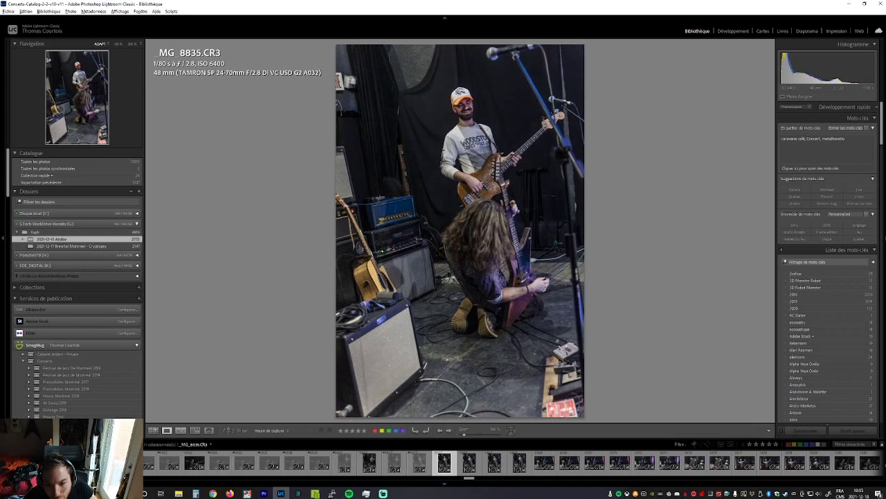
Reject the remaining vertical shots up to _MG_8837 and the wide shot _MG_8838 of the kneeling guitarist
{"action": "key", "text": "Right"}
{"action": "key", "text": "Right"}
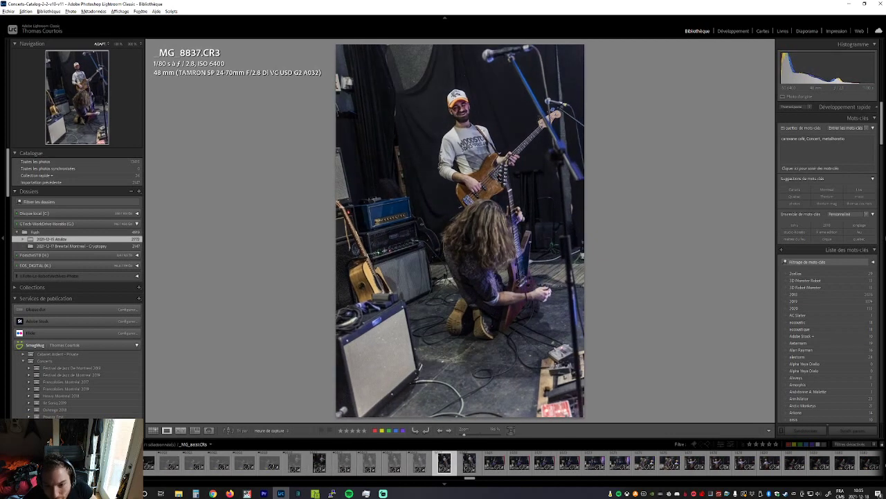
{"action": "key", "text": "x"}
{"action": "key", "text": "x"}
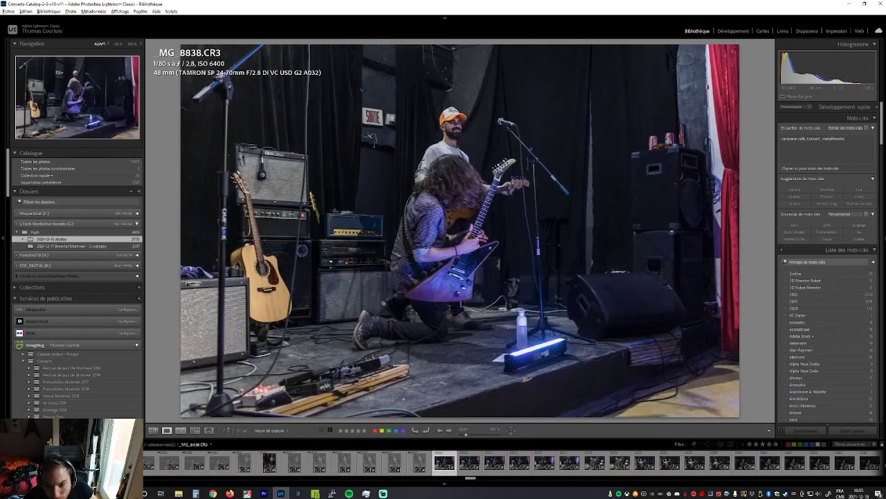
{"action": "key", "text": "x"}
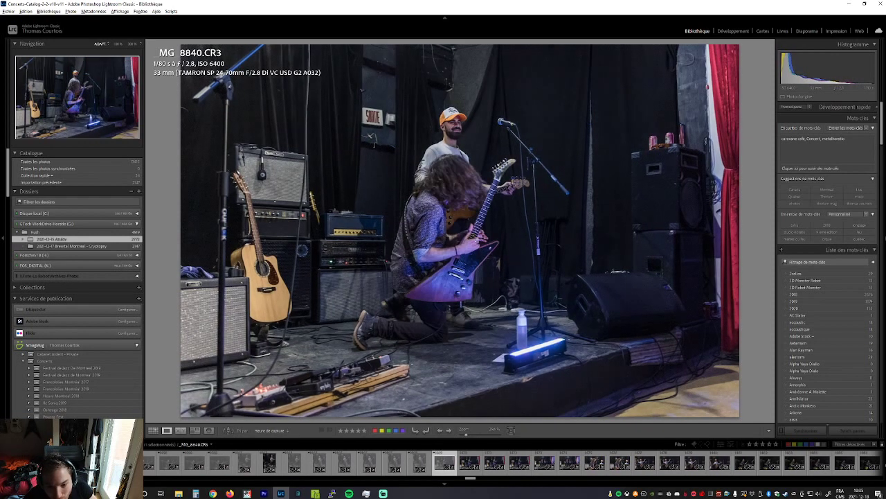
Reject the wide stage shots following _MG_8840, including _MG_8842, and continue to the guitarist close-up _MG_8845
{"action": "key", "text": "Right"}
{"action": "key", "text": "Right"}
{"action": "key", "text": "Right"}
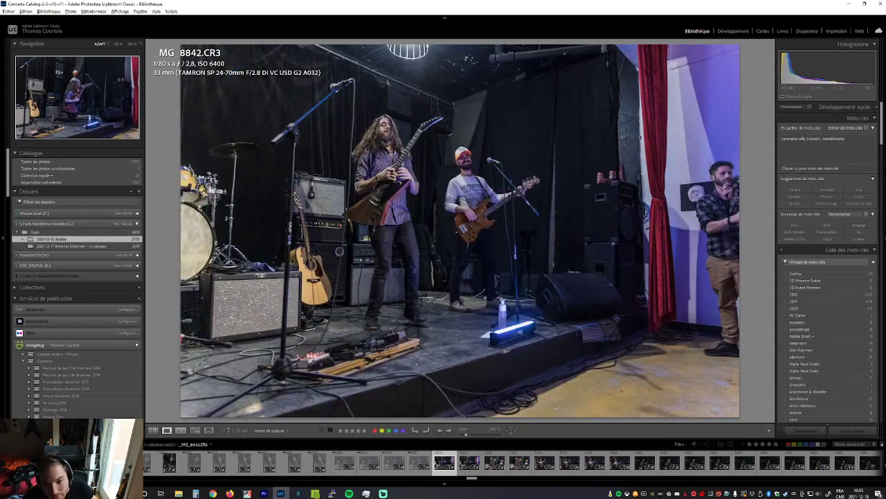
{"action": "key", "text": "Right"}
{"action": "key", "text": "x"}
{"action": "key", "text": "Right"}
{"action": "key", "text": "Right"}
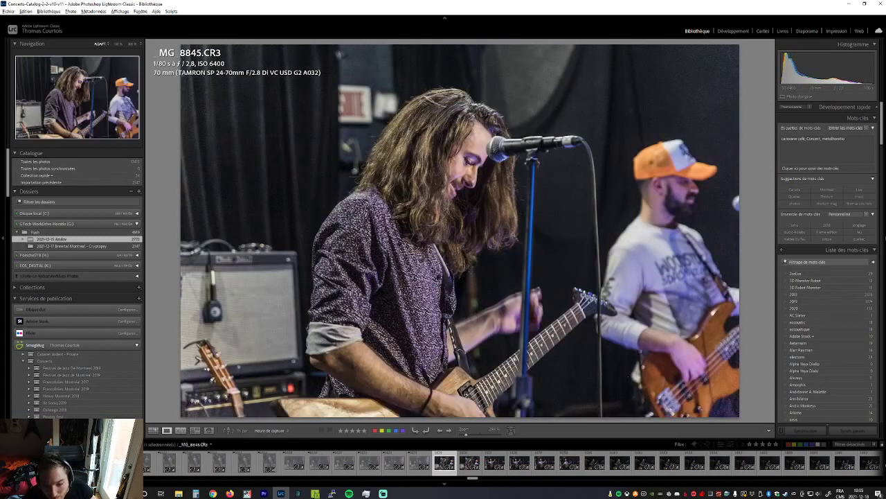
Review the guitarist close-ups from _MG_8845 and reject the weaker frames up to the bassist shot _MG_8850
{"action": "key", "text": "Right"}
{"action": "key", "text": "Right"}
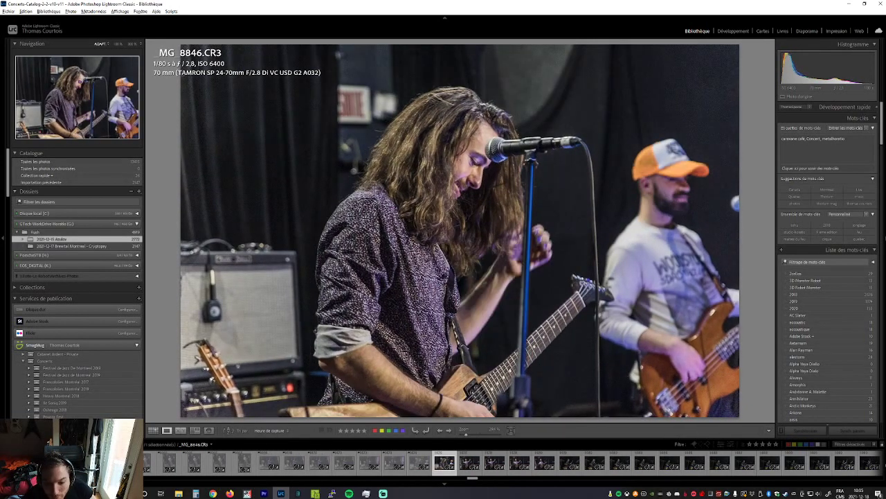
{"action": "key", "text": "Right"}
{"action": "key", "text": "Right"}
{"action": "key", "text": "x"}
{"action": "key", "text": "Right"}
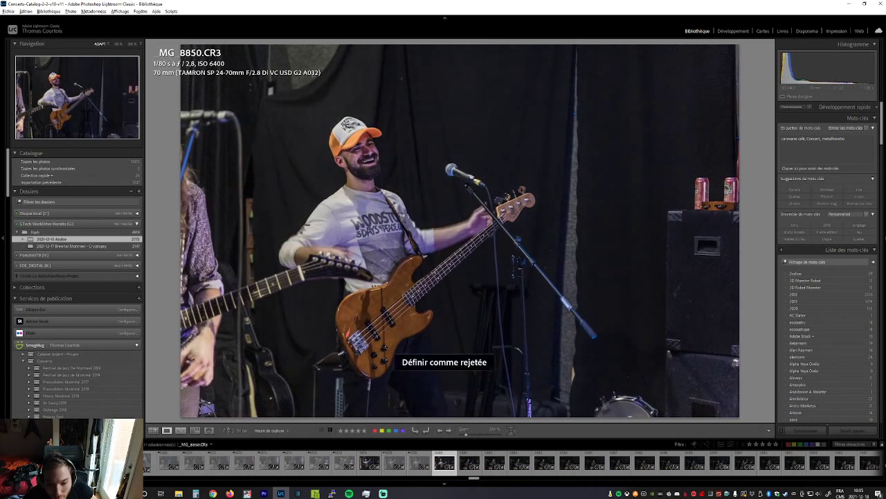
Review the shots after _MG_8850 and reject the weaker ones up to the drummer shot _MG_8859
{"action": "key", "text": "Right"}
{"action": "key", "text": "Right"}
{"action": "key", "text": "Right"}
{"action": "key", "text": "Right"}
{"action": "key", "text": "Right"}
{"action": "key", "text": "Right"}
{"action": "key", "text": "x"}
{"action": "key", "text": "Right"}
{"action": "key", "text": "Right"}
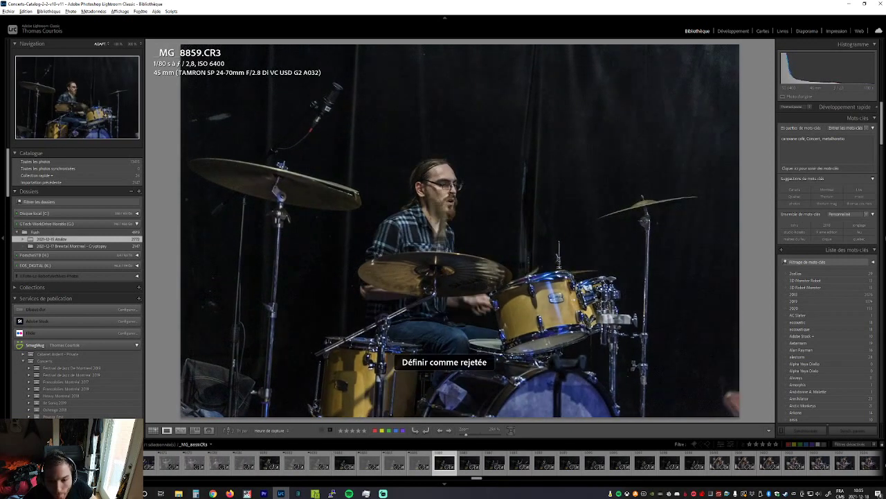
Compare the drummer shots between _MG_8859 and _MG_8864, undo one rejection, and reject the weaker frame
{"action": "key", "text": "Right"}
{"action": "key", "text": "Right"}
{"action": "key", "text": "Right"}
{"action": "key", "text": "x"}
{"action": "key", "text": "ctrl+z"}
{"action": "key", "text": "Right"}
{"action": "key", "text": "Left"}
{"action": "key", "text": "Right"}
{"action": "key", "text": "x"}
{"action": "key", "text": "Right"}
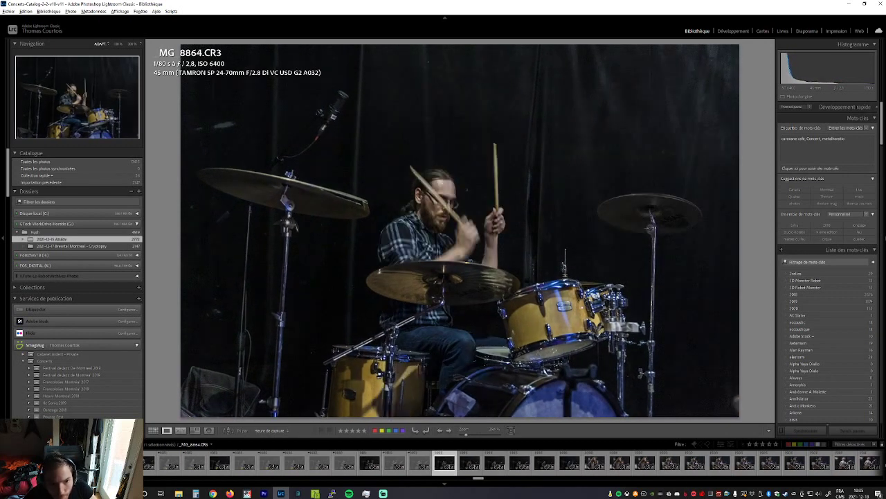
Reject the drummer shots from _MG_8864 to _MG_8866
{"action": "key", "text": "x"}
{"action": "key", "text": "Right"}
{"action": "key", "text": "x"}
{"action": "key", "text": "Right"}
{"action": "key", "text": "x"}
{"action": "key", "text": "Right"}
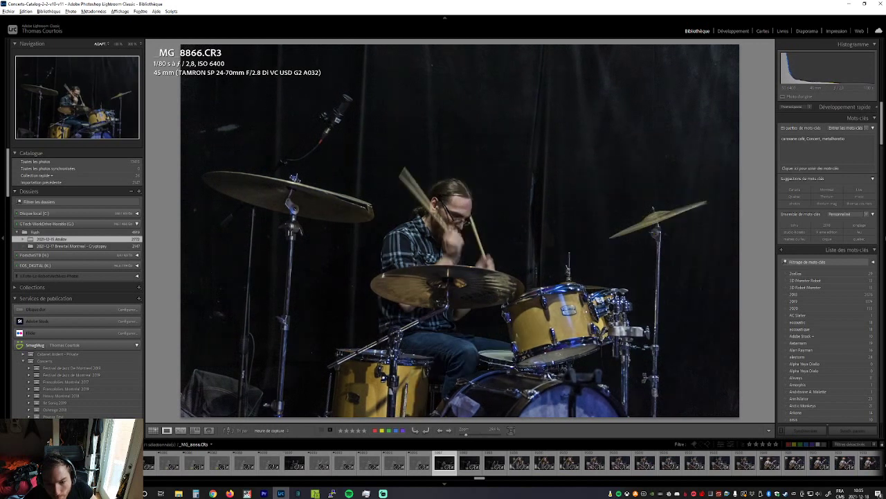
Reject the last drummer shots after _MG_8866 and the first close-up of the long-haired singer at the microphone
{"action": "key", "text": "x"}
{"action": "key", "text": "Right"}
{"action": "key", "text": "x"}
{"action": "key", "text": "Right"}
{"action": "key", "text": "Right"}
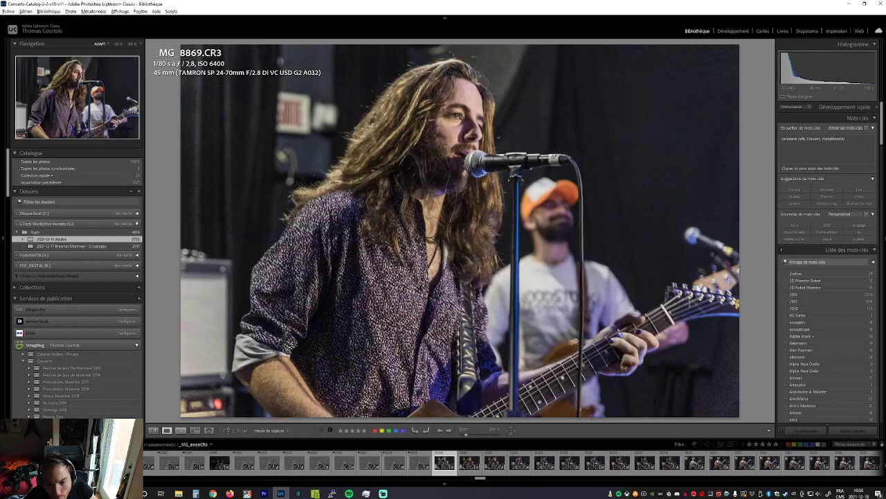
{"action": "key", "text": "x"}
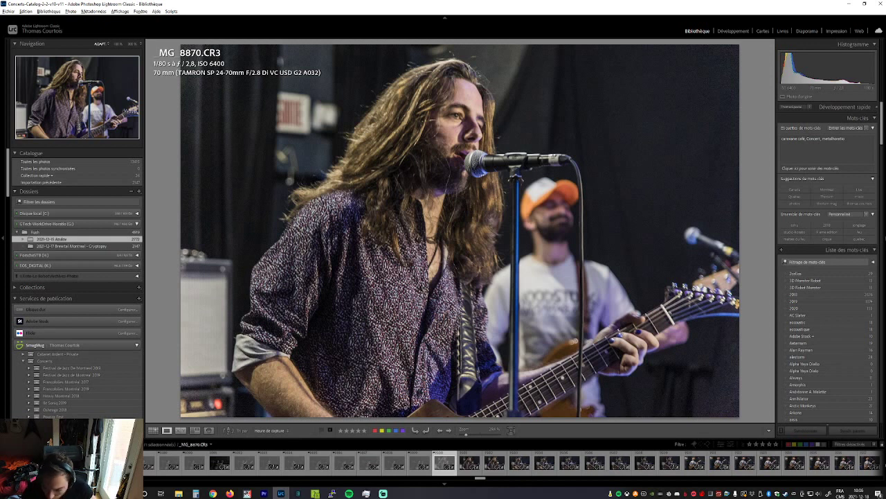
Compare the singer close-ups from _MG_8870 onward, and undo the rejection of the frame worth keeping
{"action": "key", "text": "Right"}
{"action": "key", "text": "Left"}
{"action": "key", "text": "Right"}
{"action": "key", "text": "Right"}
{"action": "key", "text": "x"}
{"action": "key", "text": "ctrl+z"}
{"action": "key", "text": "Right"}
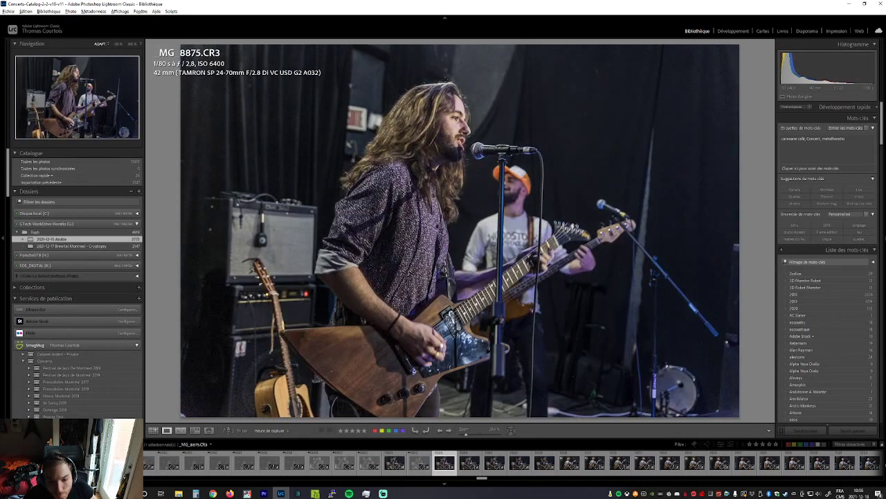
Review the singer and guitar shots from _MG_8875 past _MG_8877, and reject the weaker ones before _MG_8880
{"action": "key", "text": "Right"}
{"action": "key", "text": "Right"}
{"action": "key", "text": "Right"}
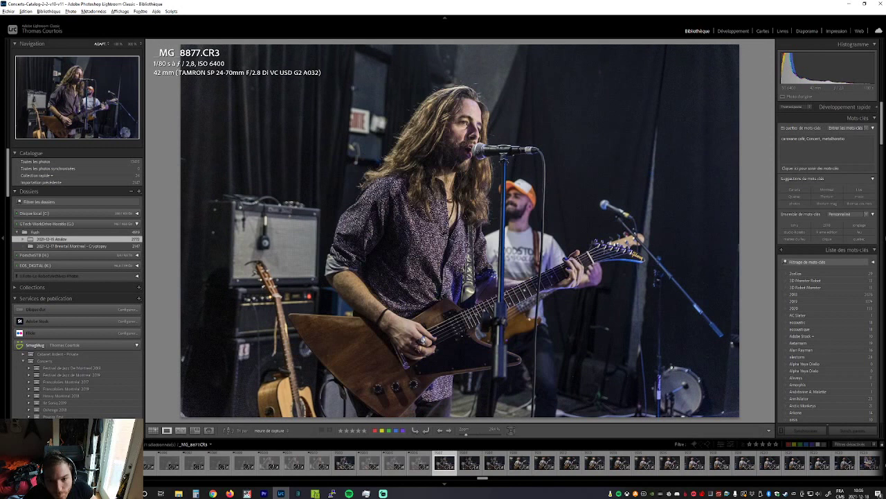
{"action": "key", "text": "Right"}
{"action": "key", "text": "Right"}
{"action": "key", "text": "x"}
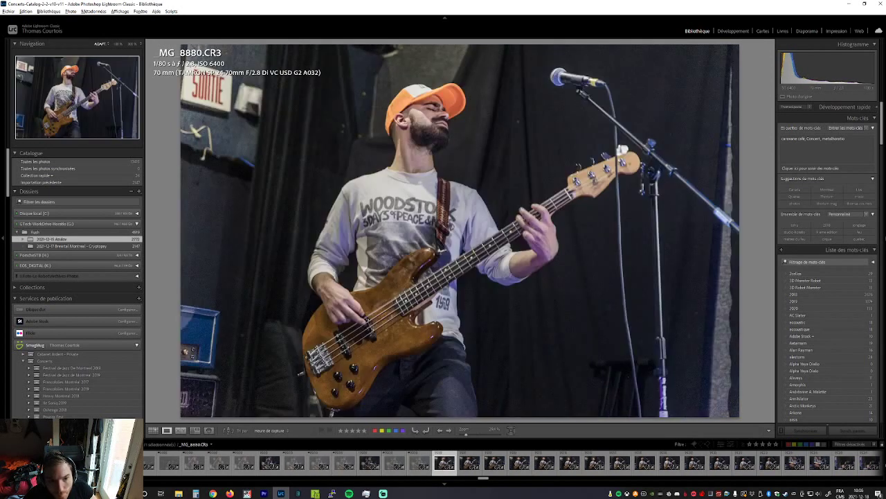
Compare the bassist shots from _MG_8880 to _MG_8883, reject the weaker ones, and undo the flag on _MG_8883
{"action": "key", "text": "x"}
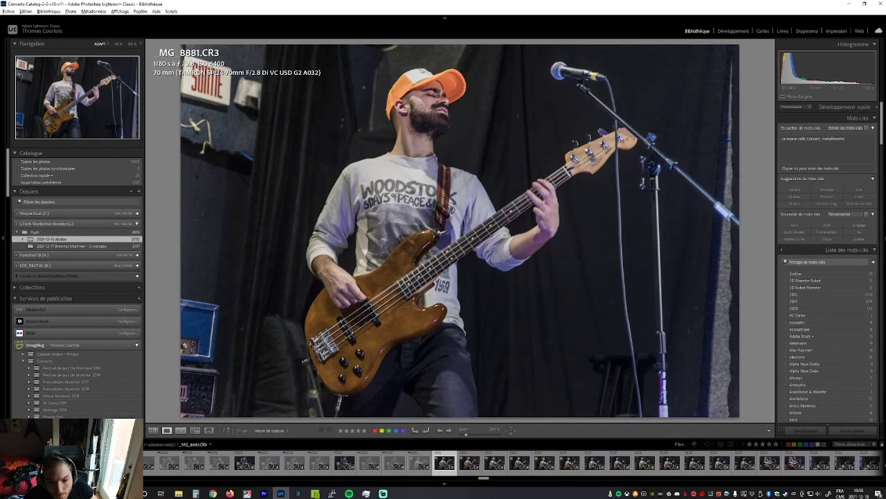
{"action": "key", "text": "Right"}
{"action": "key", "text": "Left"}
{"action": "key", "text": "Right"}
{"action": "key", "text": "Left"}
{"action": "key", "text": "Right"}
{"action": "key", "text": "x"}
{"action": "key", "text": "x"}
{"action": "key", "text": "ctrl+z"}
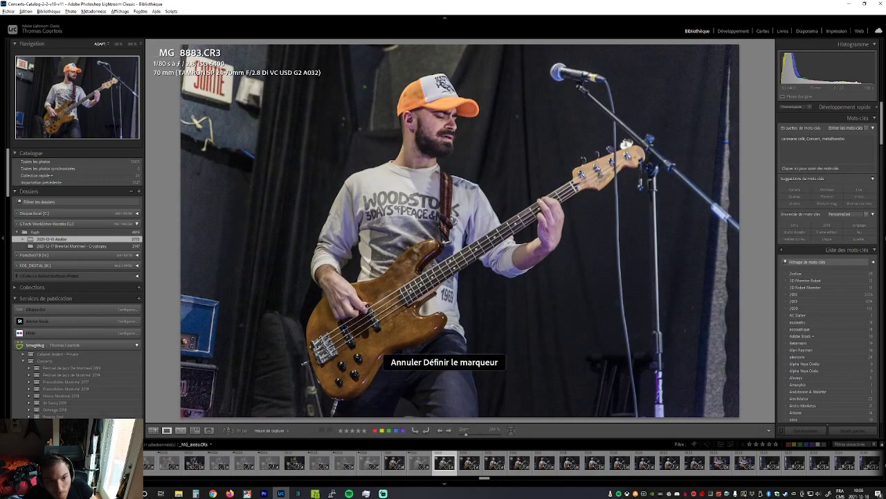
Review the bassist shots from _MG_8884 to _MG_8887 and reject the weaker frames
{"action": "key", "text": "Right"}
{"action": "key", "text": "x"}
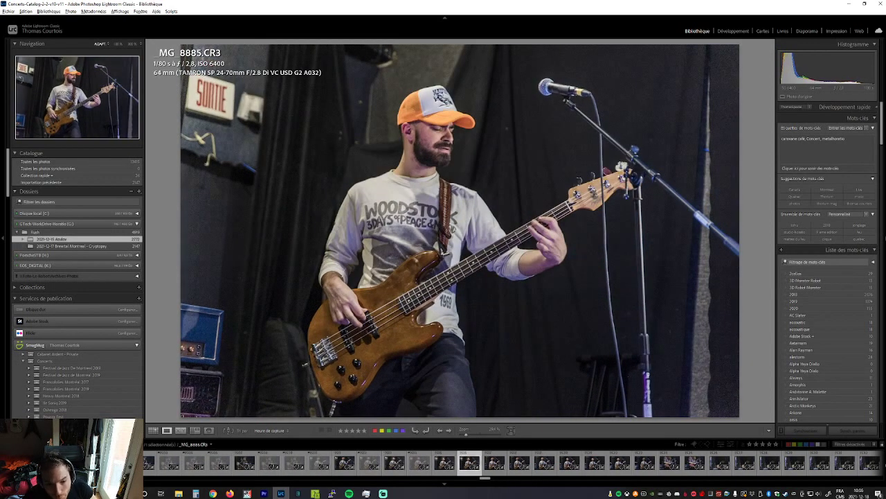
{"action": "key", "text": "Right"}
{"action": "key", "text": "Right"}
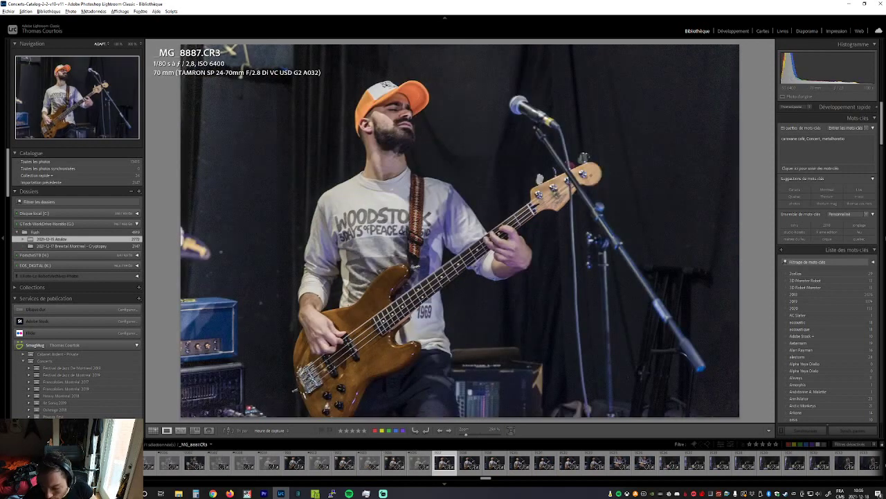
{"action": "key", "text": "Right"}
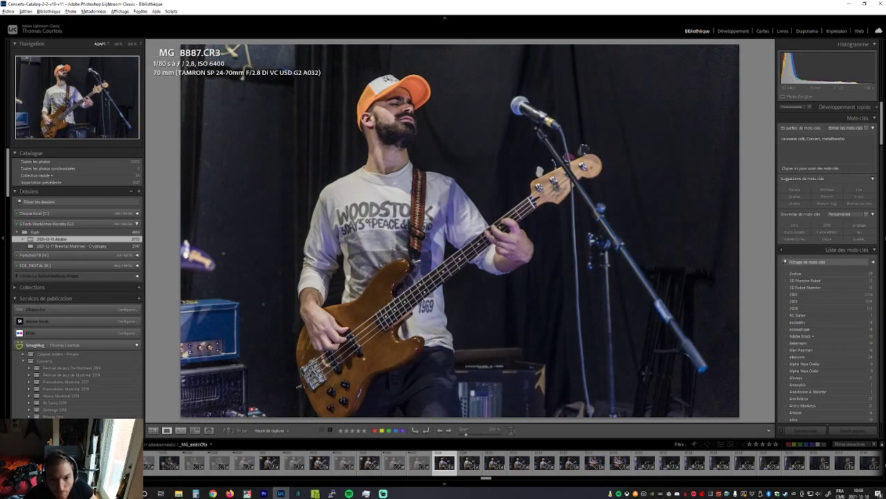
Reject the weaker bassist shots up to _MG_8890, and undo the rejection of the guitar close-up _MG_8893
{"action": "key", "text": "x"}
{"action": "key", "text": "ctrl+z"}
{"action": "key", "text": "x"}
{"action": "key", "text": "Right"}
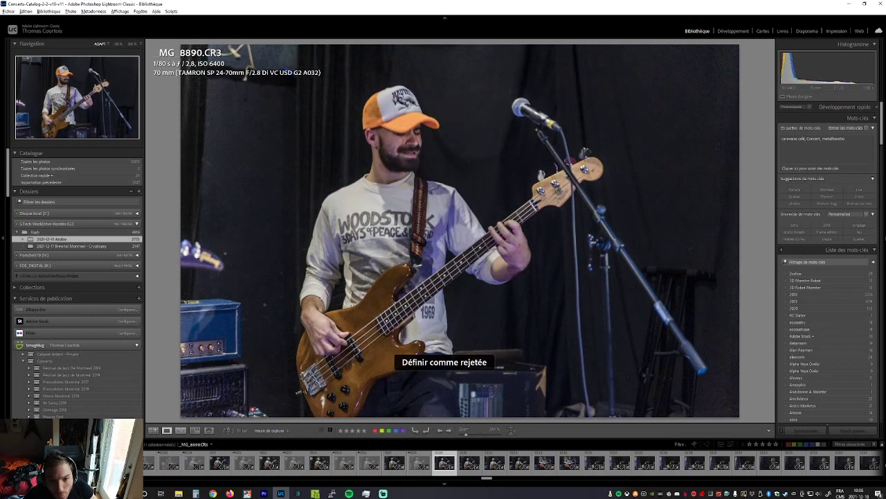
{"action": "key", "text": "Right"}
{"action": "key", "text": "x"}
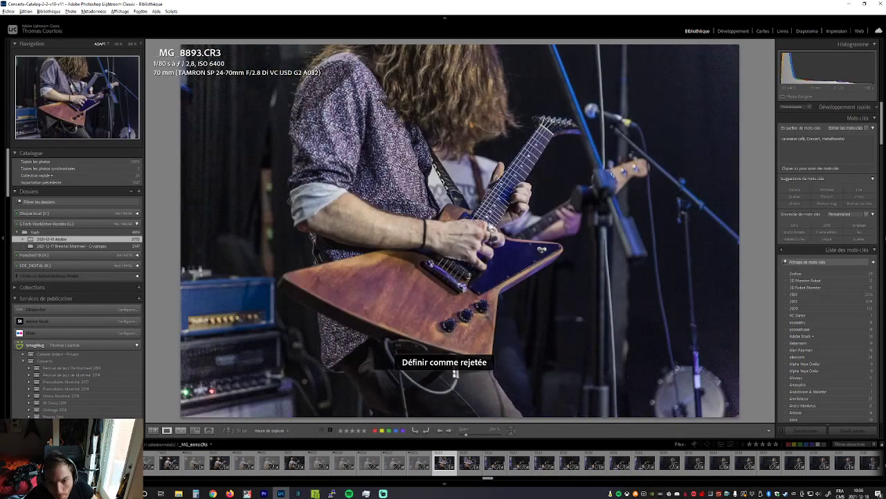
{"action": "key", "text": "ctrl+z"}
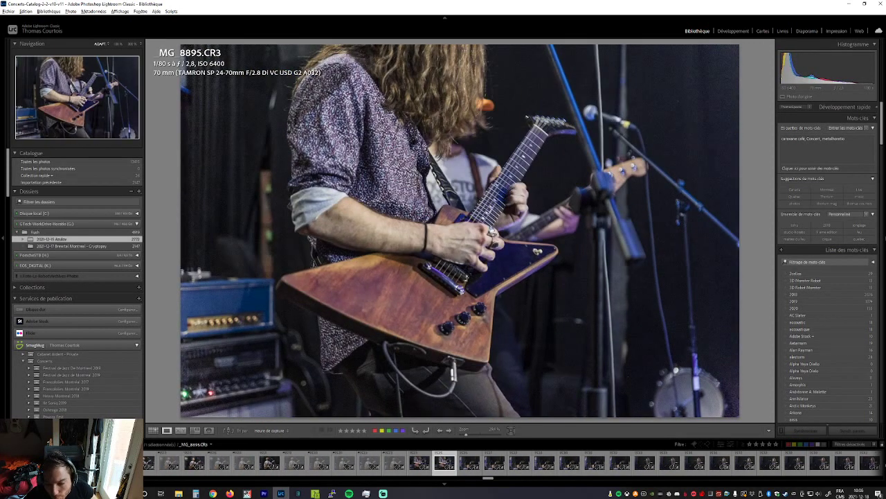
Leave the guitar close-up _MG_8895 unflagged and reject the smiling drummer shot _MG_8897
{"action": "scroll", "coordinate": [513, 461], "scroll_direction": "down", "scroll_amount": 4}
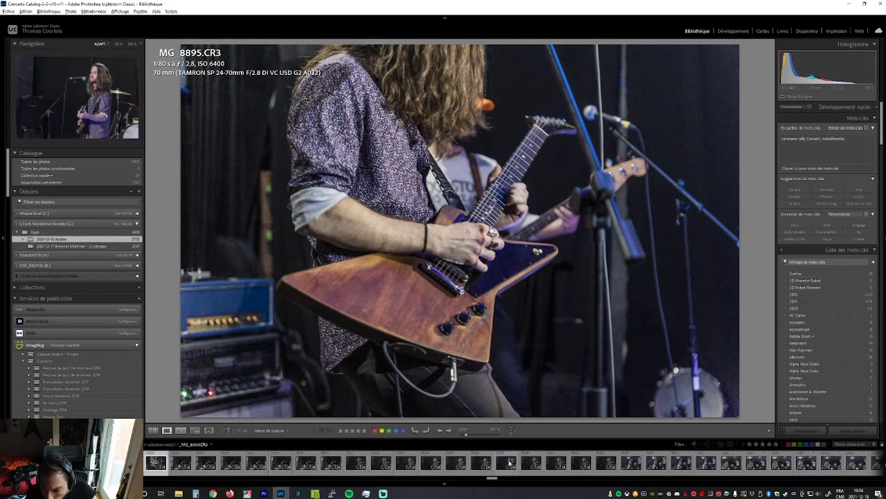
{"action": "scroll", "coordinate": [515, 460], "scroll_direction": "down", "scroll_amount": 4}
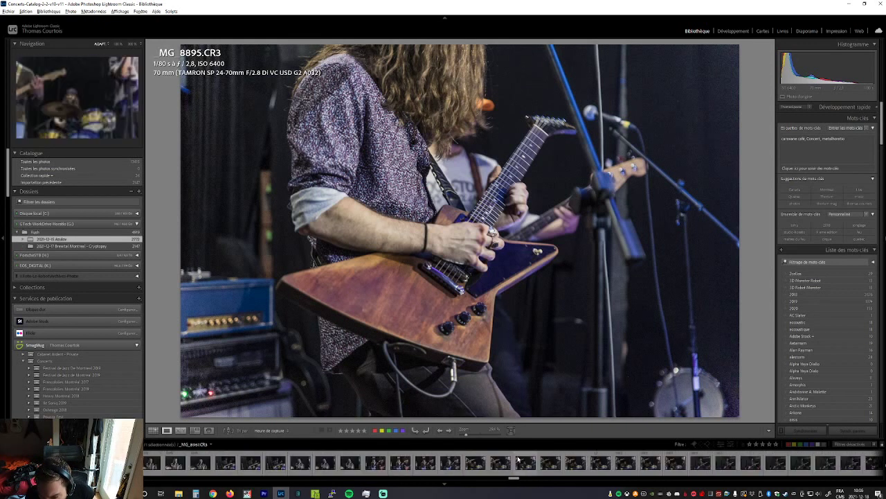
{"action": "scroll", "coordinate": [588, 458], "scroll_direction": "up", "scroll_amount": 4}
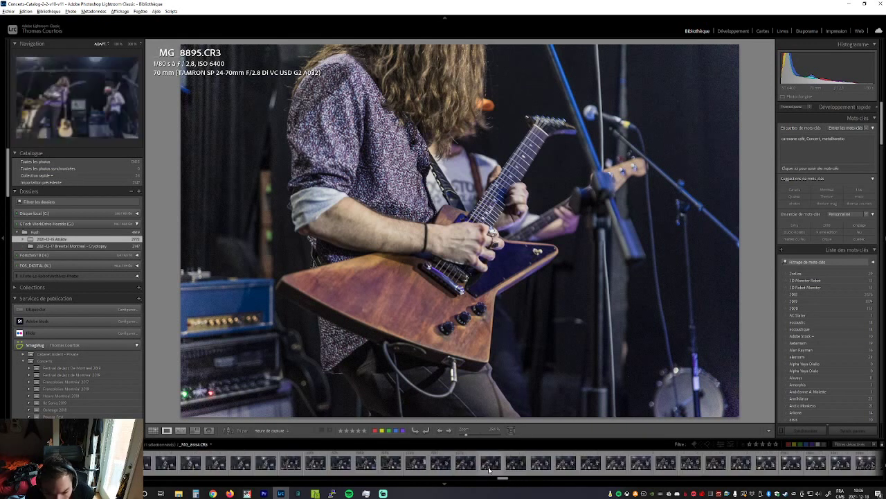
{"action": "key", "text": "Right"}
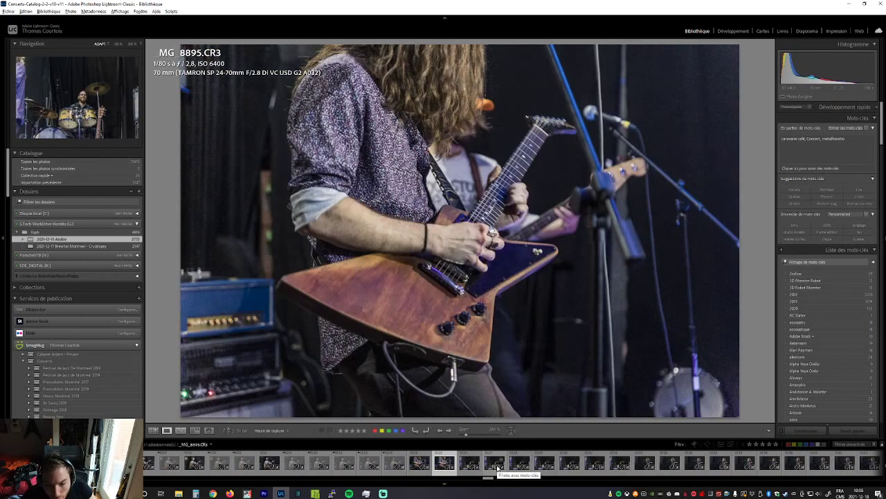
{"action": "key", "text": "Right"}
{"action": "key", "text": "x"}
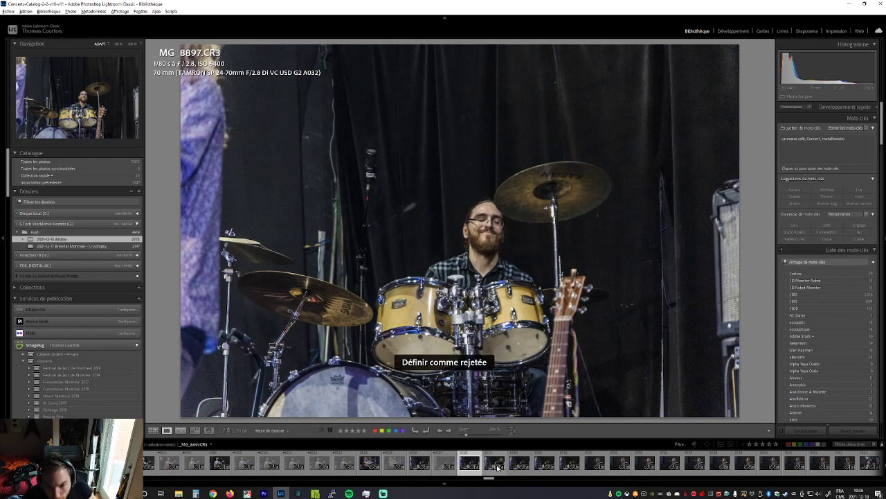
Reject the weaker drummer shots following _MG_8897, up to _MG_8900
{"action": "key", "text": "Right"}
{"action": "key", "text": "x"}
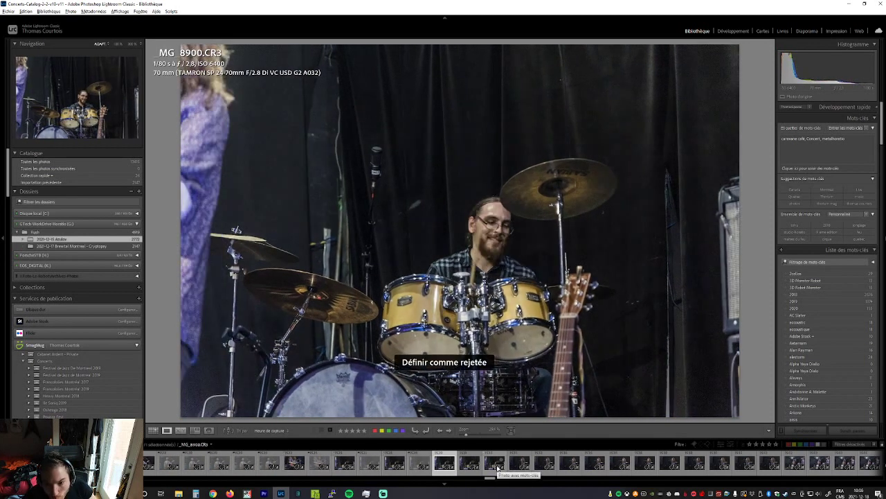
{"action": "key", "text": "Right"}
{"action": "key", "text": "Right"}
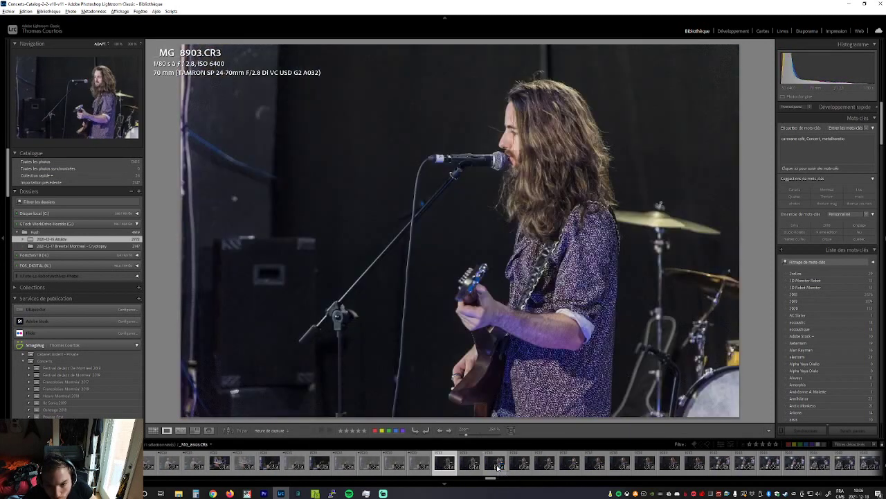
Compare the long-haired guitarist shots at the microphone from _MG_8903 to _MG_8911 and reject the weaker frames
{"action": "key", "text": "Right"}
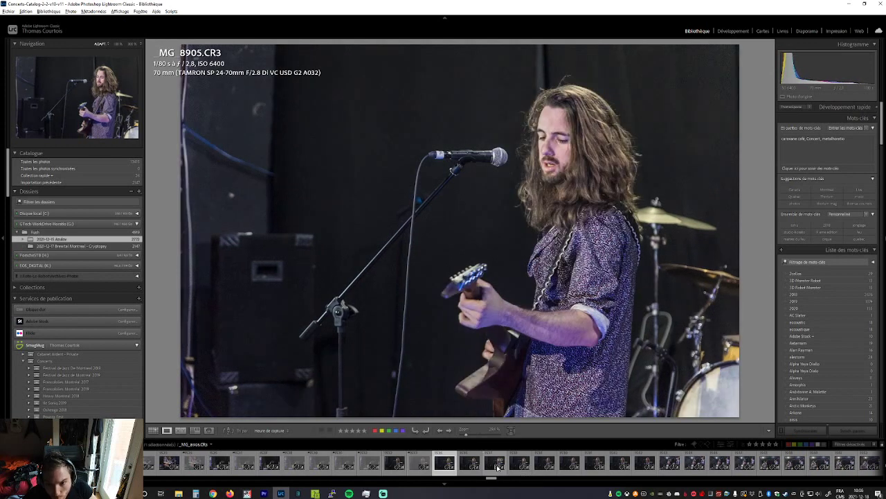
{"action": "key", "text": "shift+x"}
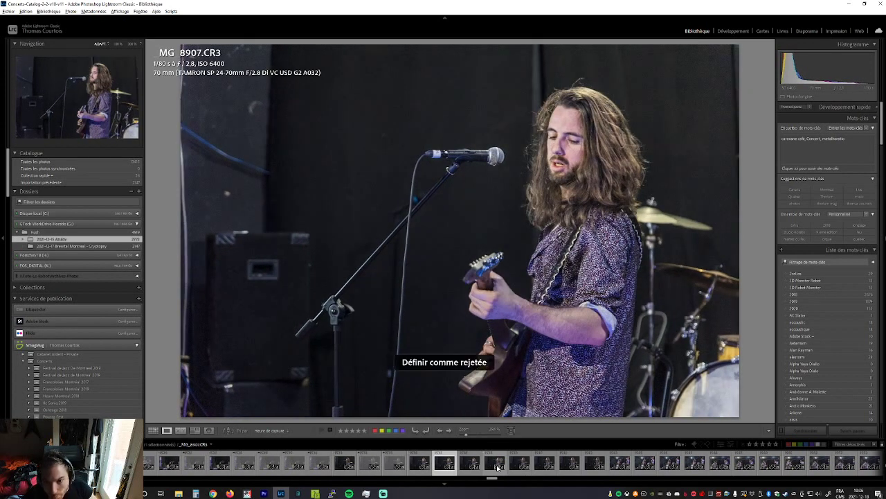
{"action": "key", "text": "shift+x"}
{"action": "key", "text": "Right"}
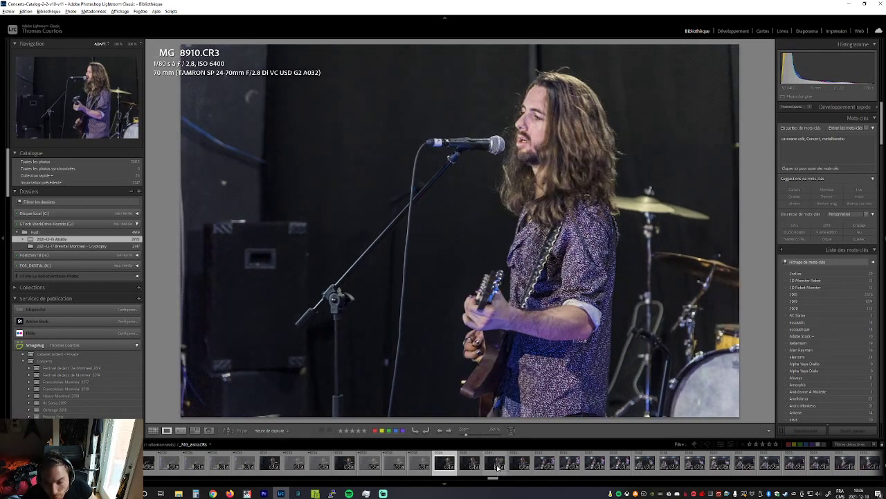
{"action": "key", "text": "shift+x"}
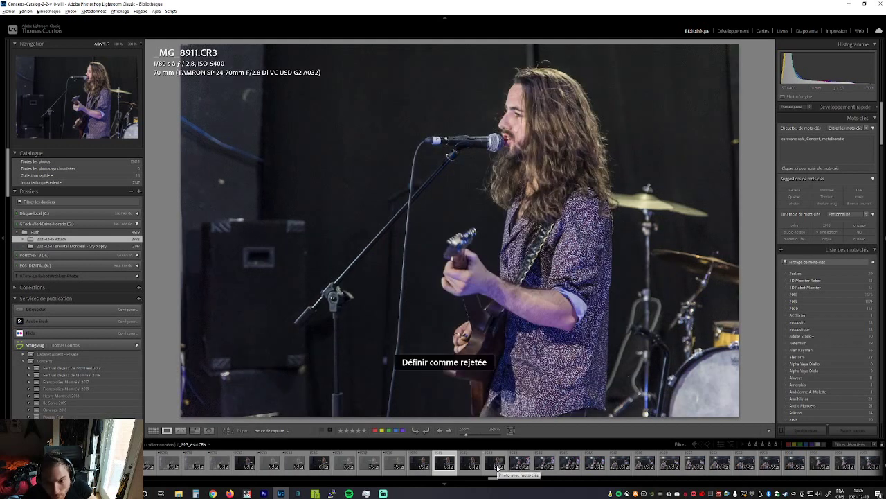
{"action": "key", "text": "shift+x"}
{"action": "key", "text": "Right"}
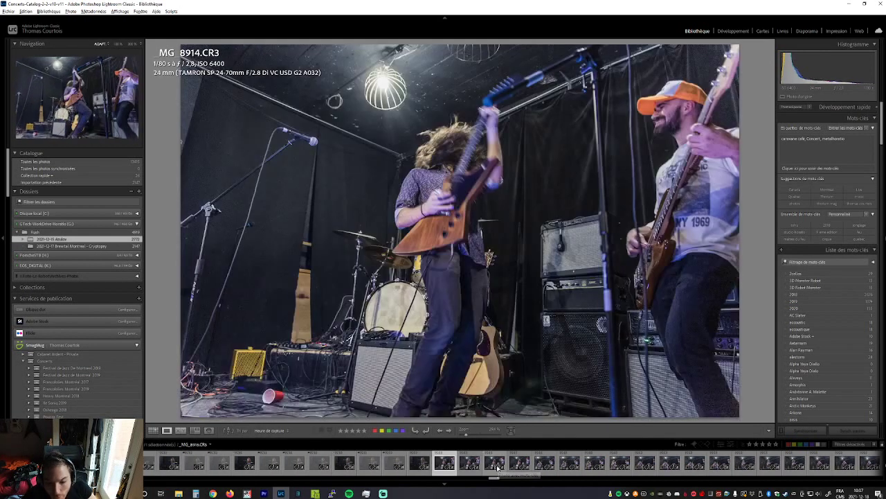
Review the wide shots of the guitarist and bassist from _MG_8914 to _MG_8921 and reject the weaker frames
{"action": "key", "text": "Right"}
{"action": "key", "text": "shift+x"}
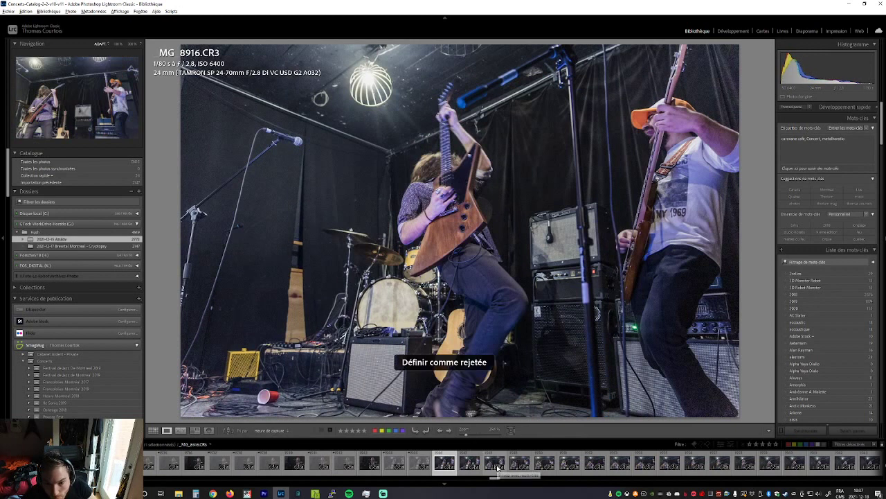
{"action": "key", "text": "Right"}
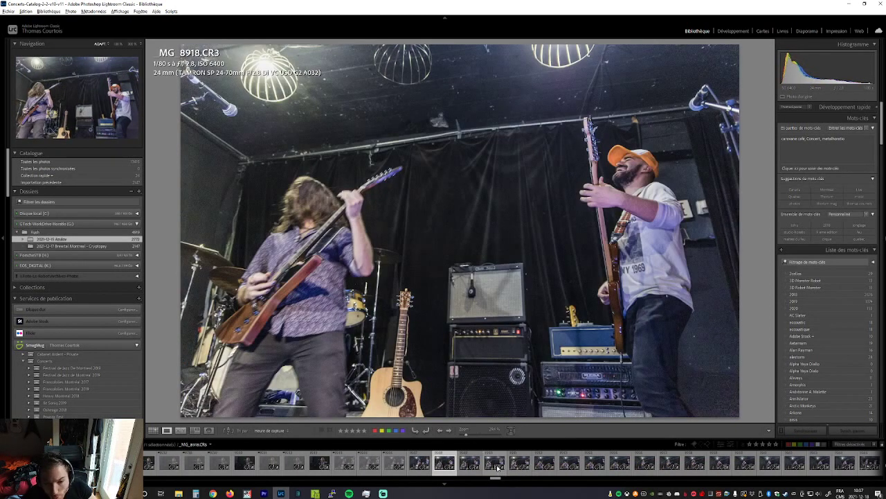
{"action": "key", "text": "Right"}
{"action": "key", "text": "shift+x"}
{"action": "key", "text": "Right"}
{"action": "key", "text": "shift+x"}
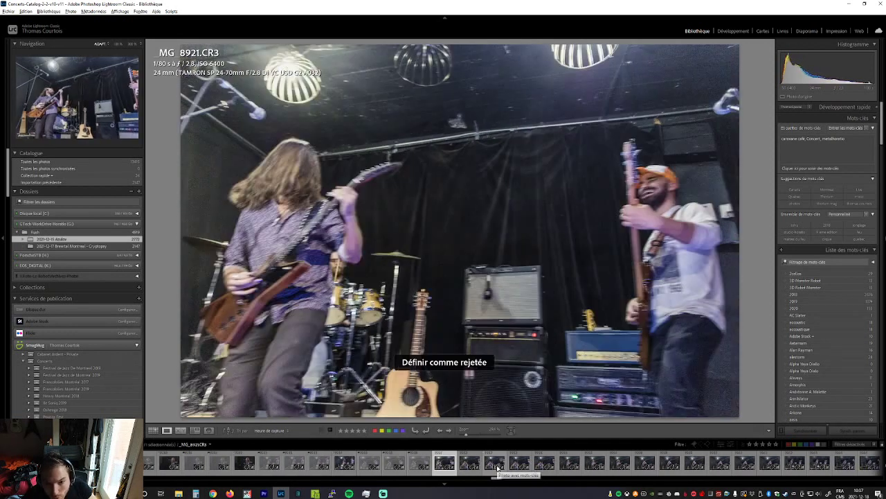
Review the wide guitarist shots between _MG_8923 and _MG_8932 and reject the weaker frames
{"action": "key", "text": "Right"}
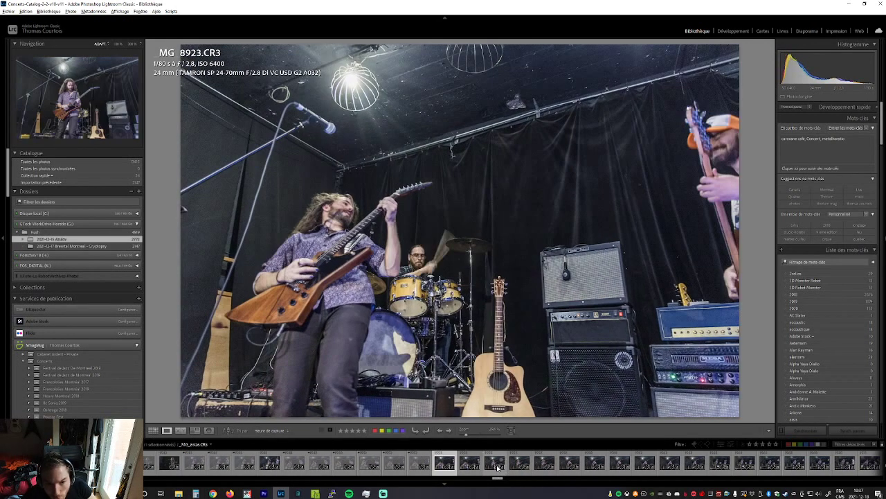
{"action": "key", "text": "shift+x"}
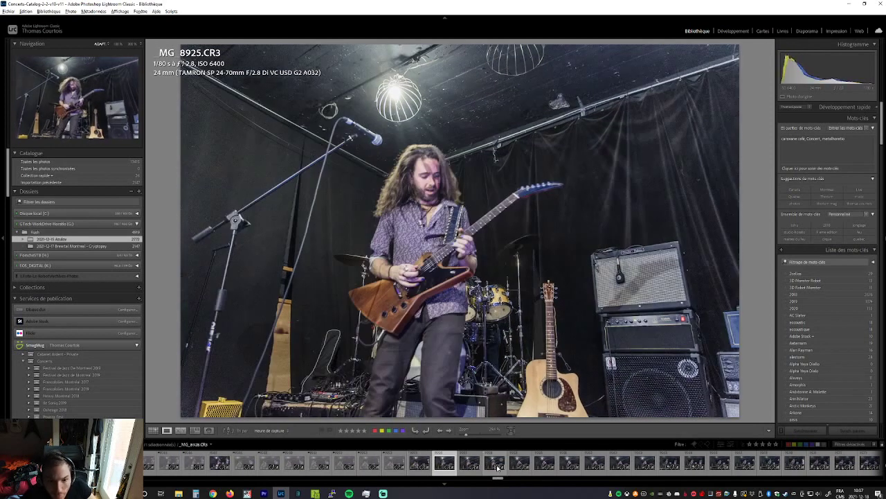
{"action": "key", "text": "Right"}
{"action": "key", "text": "Right"}
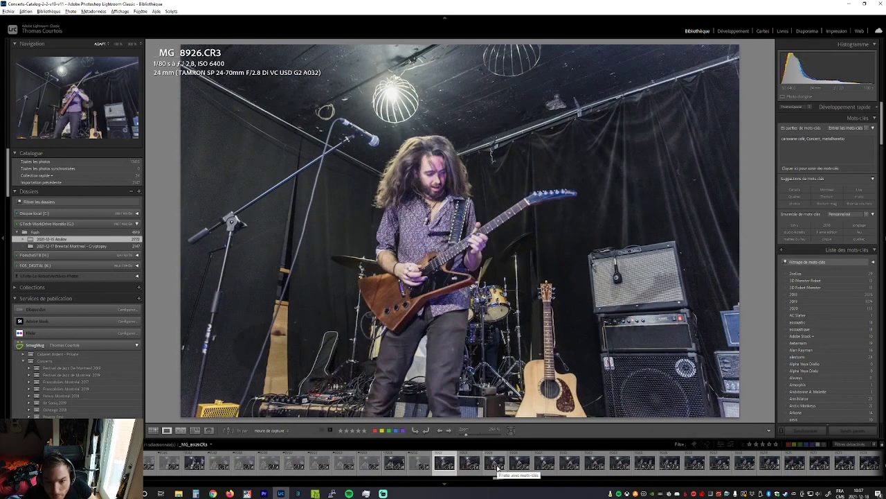
{"action": "key", "text": "Right"}
{"action": "key", "text": "Right"}
{"action": "key", "text": "shift+x"}
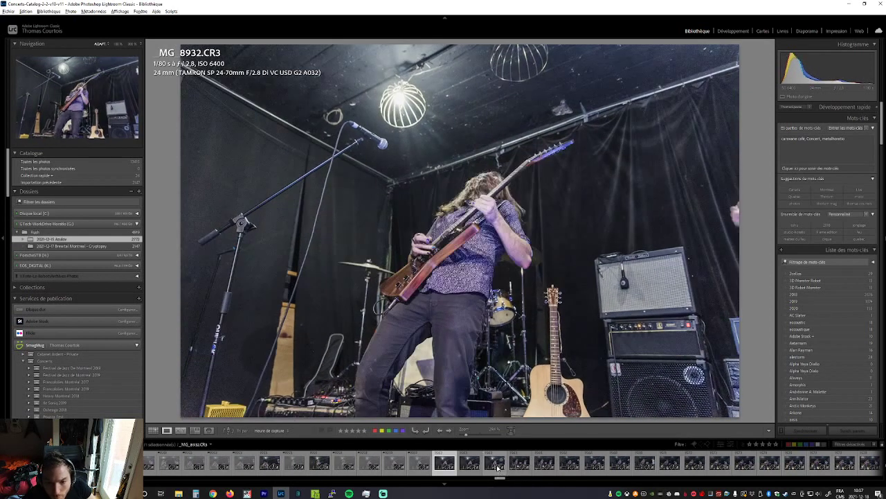
Compare the guitarist and bassist shots _MG_8935 and _MG_8936, and undo the last flag changes made on them
{"action": "key", "text": "Right"}
{"action": "key", "text": "Right"}
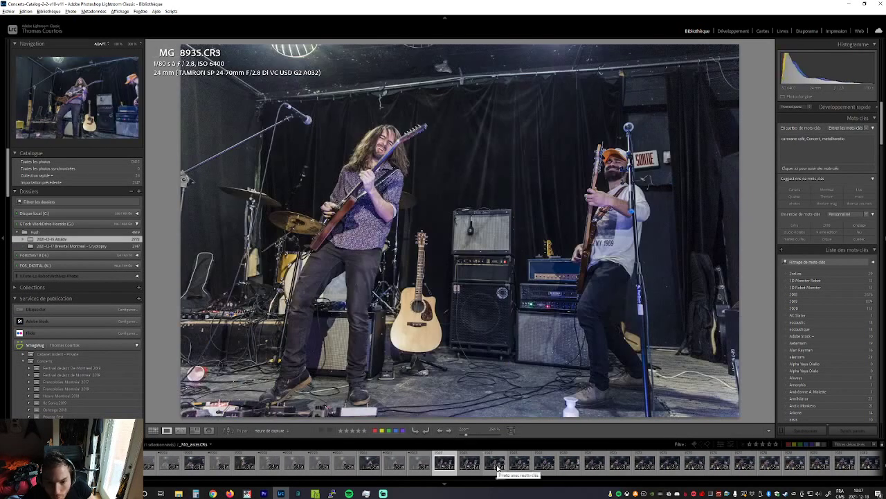
{"action": "key", "text": "Right"}
{"action": "key", "text": "x"}
{"action": "key", "text": "ctrl+z"}
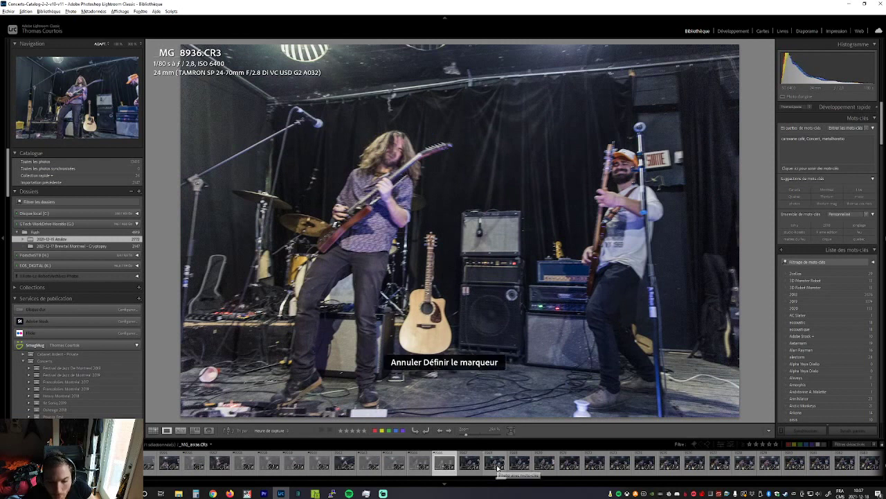
{"action": "key", "text": "Left"}
{"action": "key", "text": "ctrl+z"}
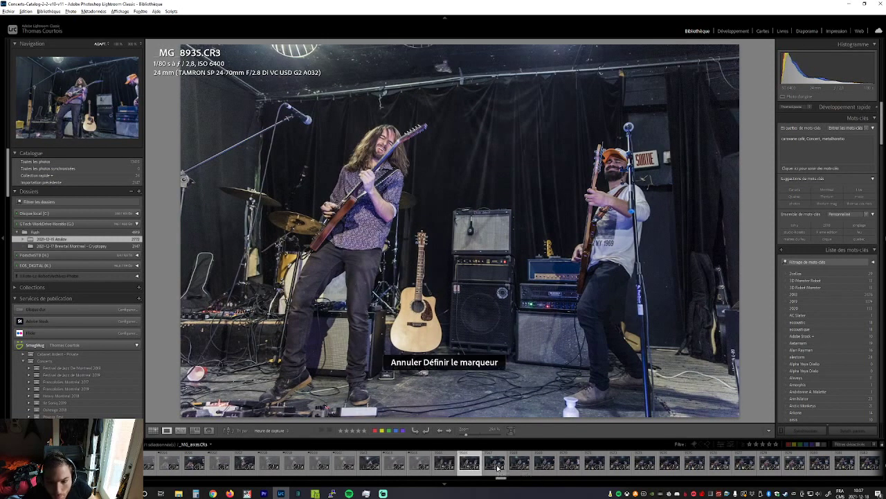
Reject the weaker stage shots between _MG_8935 and _MG_8940, undoing and reapplying one rejection while comparing neighbouring frames
{"action": "key", "text": "x"}
{"action": "key", "text": "Right"}
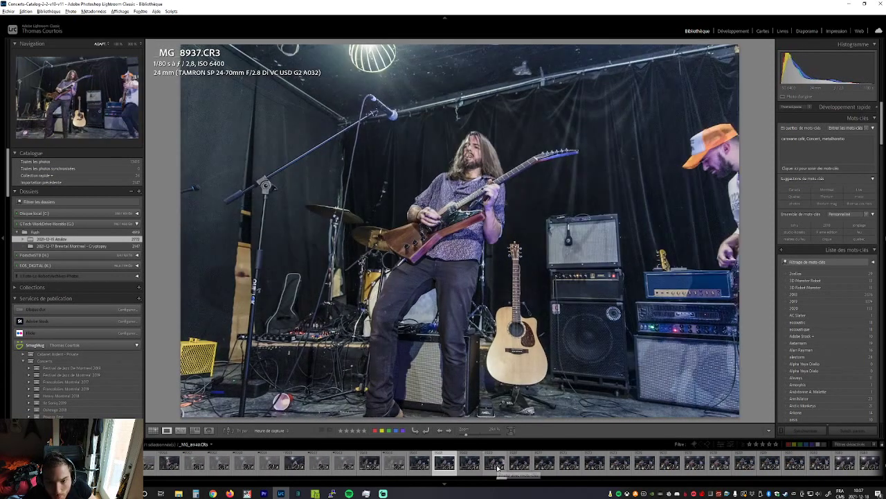
{"action": "key", "text": "Right"}
{"action": "key", "text": "x"}
{"action": "key", "text": "Right"}
{"action": "key", "text": "Left"}
{"action": "key", "text": "ctrl+z"}
{"action": "key", "text": "x"}
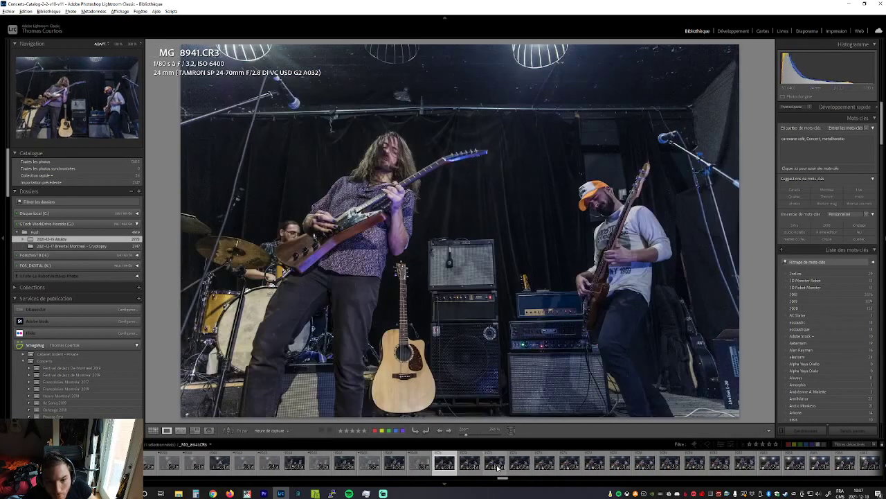
Reject the weaker near-identical duo shots from _MG_8941 to _MG_8947
{"action": "key", "text": "Right"}
{"action": "key", "text": "x"}
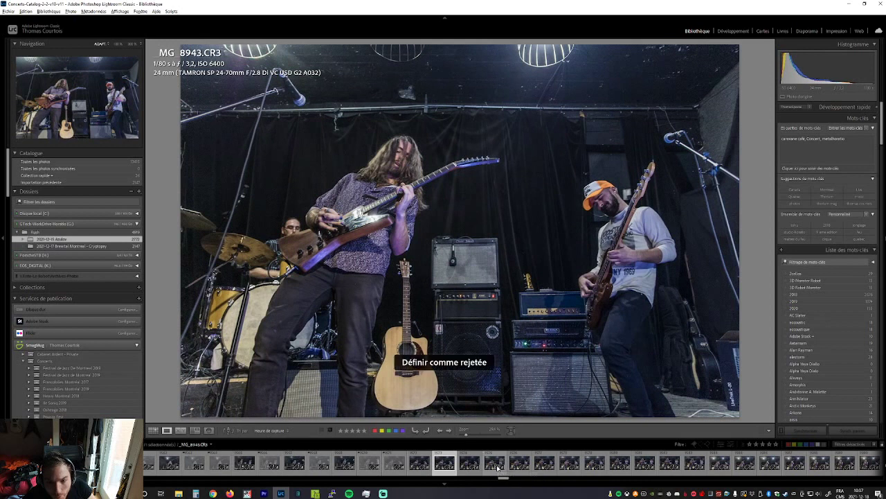
{"action": "key", "text": "x"}
{"action": "key", "text": "x"}
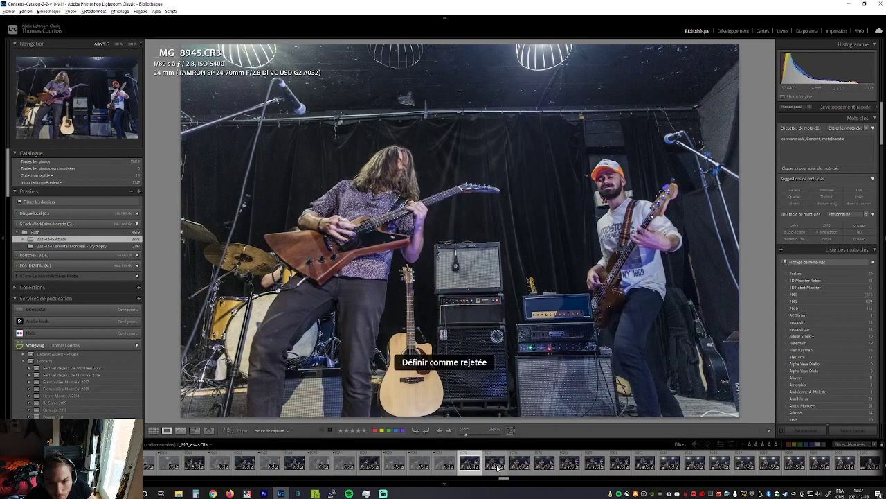
{"action": "key", "text": "x"}
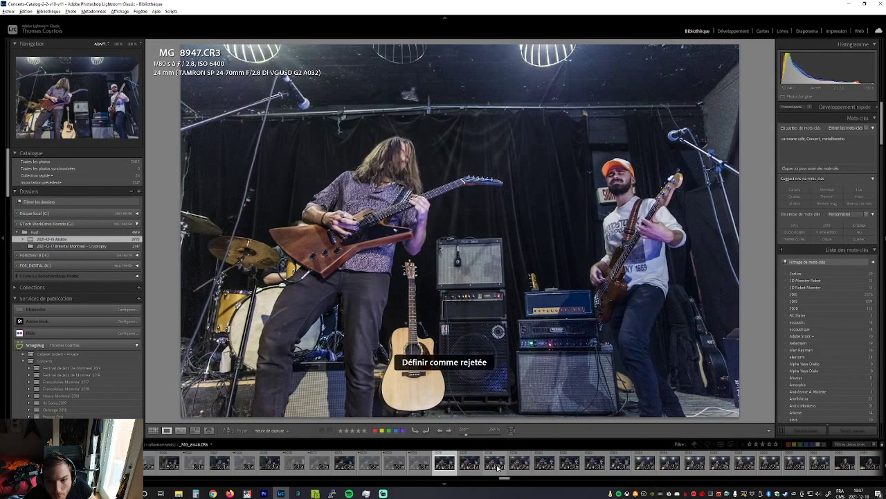
{"action": "key", "text": "x"}
{"action": "key", "text": "x"}
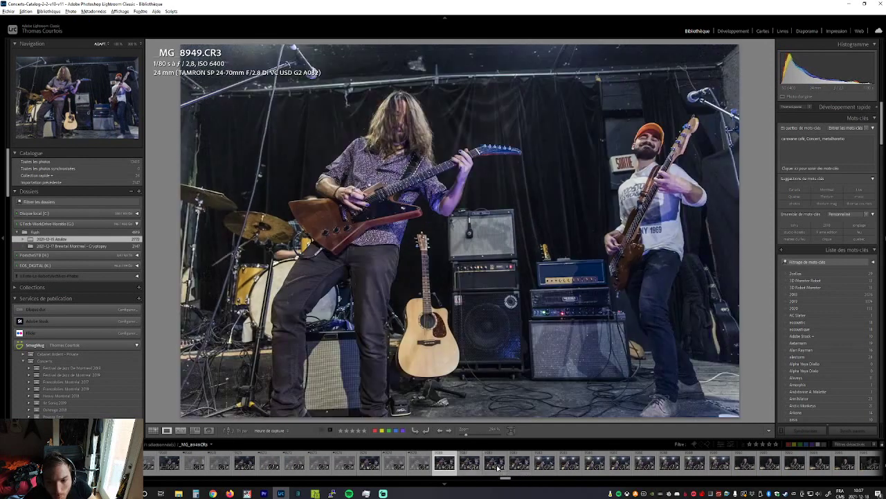
Reject the weaker duo shots from _MG_8949 up to _MG_8956
{"action": "key", "text": "x"}
{"action": "key", "text": "x"}
{"action": "key", "text": "x"}
{"action": "key", "text": "x"}
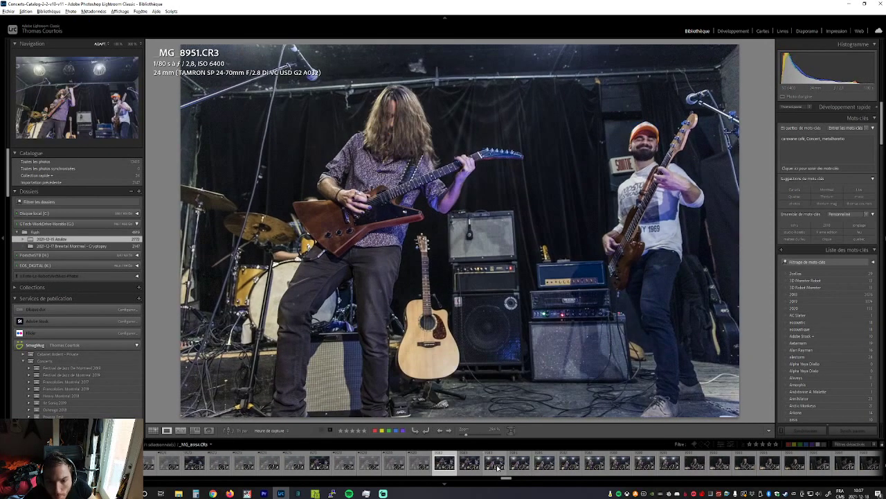
{"action": "key", "text": "x"}
{"action": "key", "text": "x"}
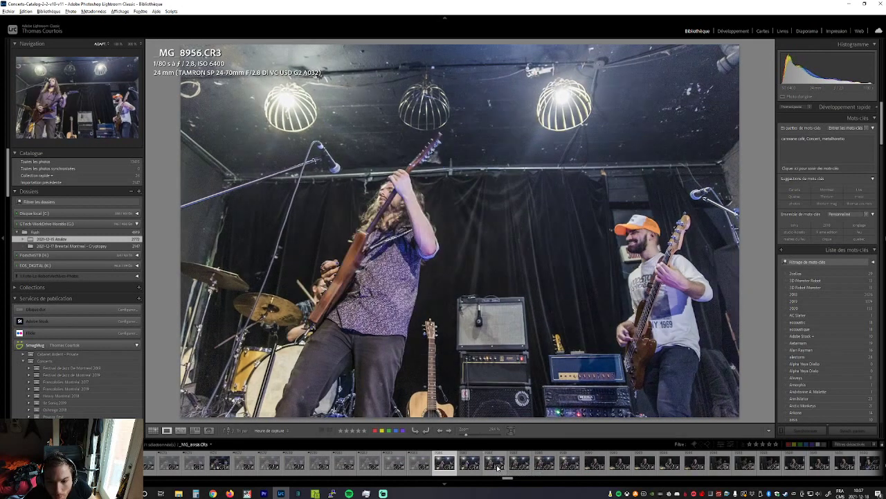
Reject the weaker duo shots from _MG_8956 to _MG_8959, undoing one flag while comparing the last similar frames
{"action": "key", "text": "x"}
{"action": "key", "text": "x"}
{"action": "key", "text": "x"}
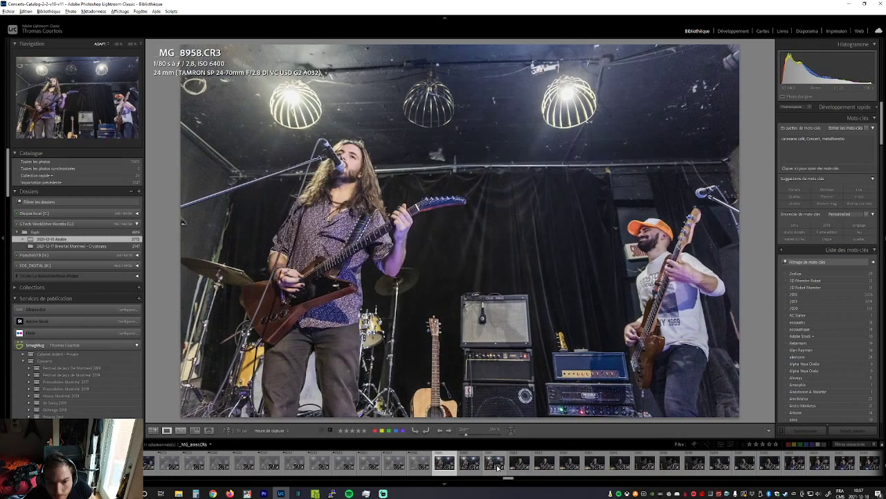
{"action": "key", "text": "ctrl+z"}
{"action": "key", "text": "x"}
{"action": "key", "text": "x"}
{"action": "key", "text": "x"}
{"action": "key", "text": "x"}
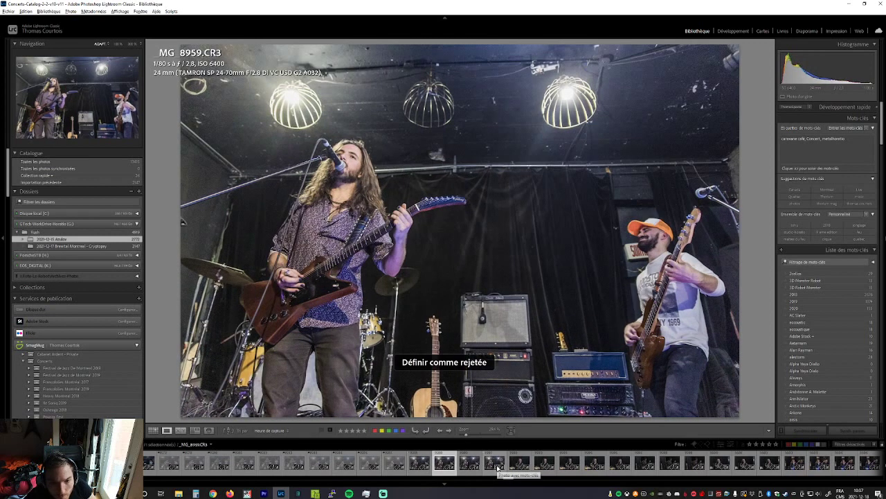
Flag the singer close-up _MG_8962 as a pick and go back to the duo shot _MG_8961
{"action": "key", "text": "Right"}
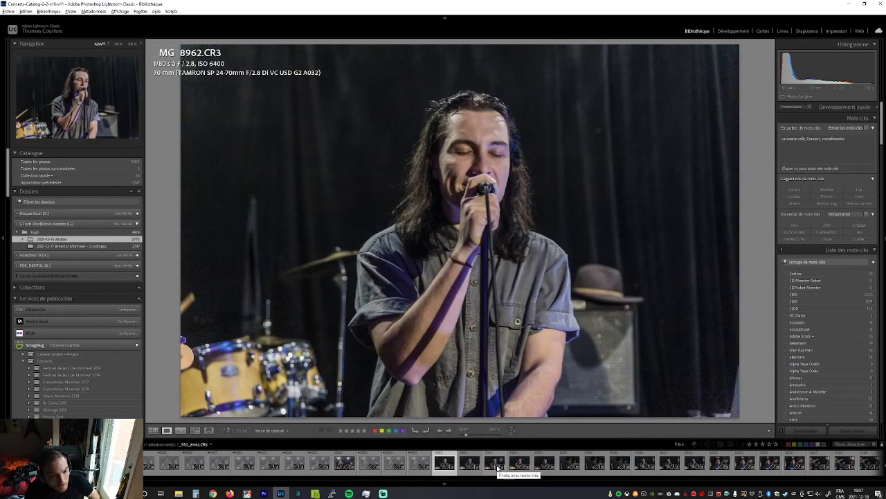
{"action": "key", "text": "p"}
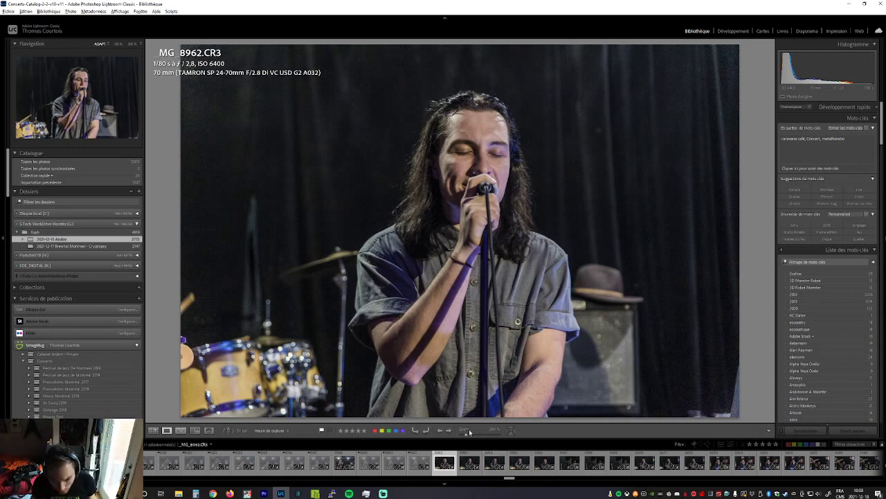
{"action": "left_click", "coordinate": [416, 460]}
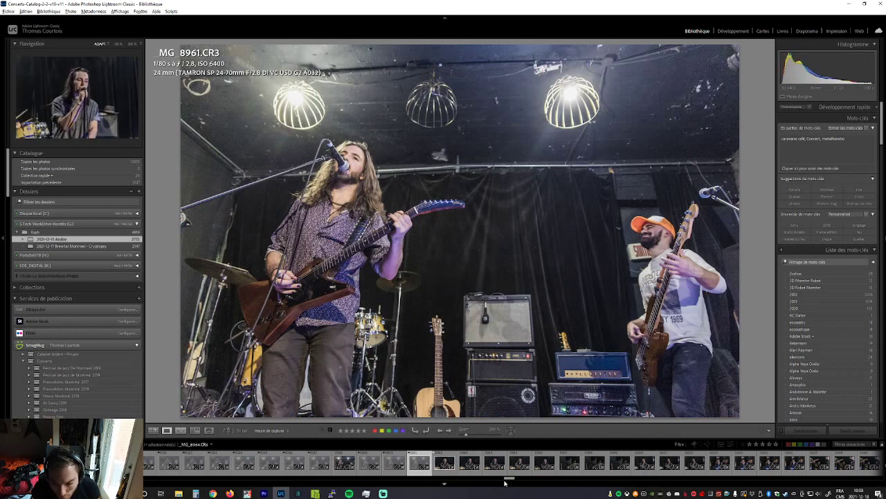
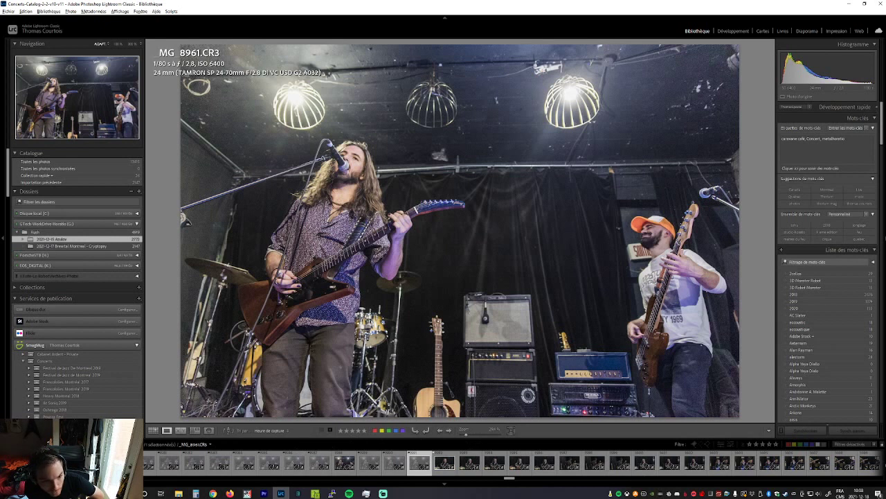
Open the 2021-12-17 Brewtal Montreal - Cryptopsy folder and browse its photos, viewing the blue-lit bassist shot
{"action": "left_click", "coordinate": [105, 245]}
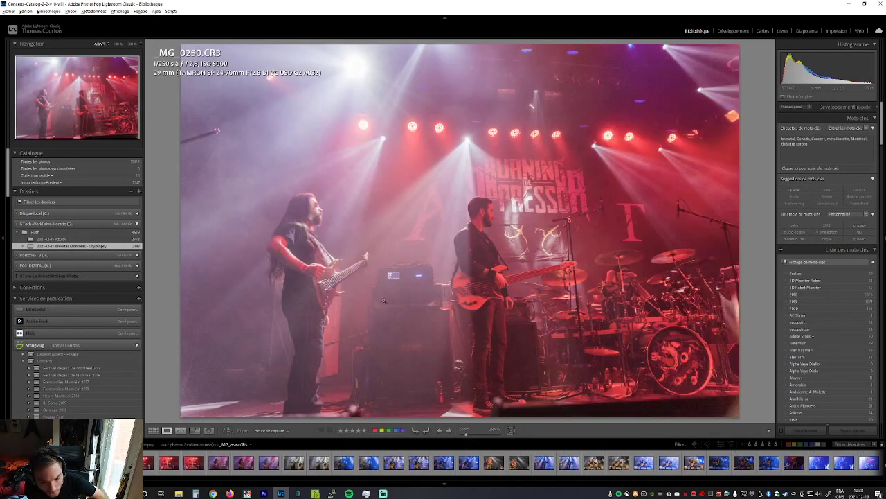
{"action": "scroll", "coordinate": [415, 459], "scroll_direction": "down", "scroll_amount": 3}
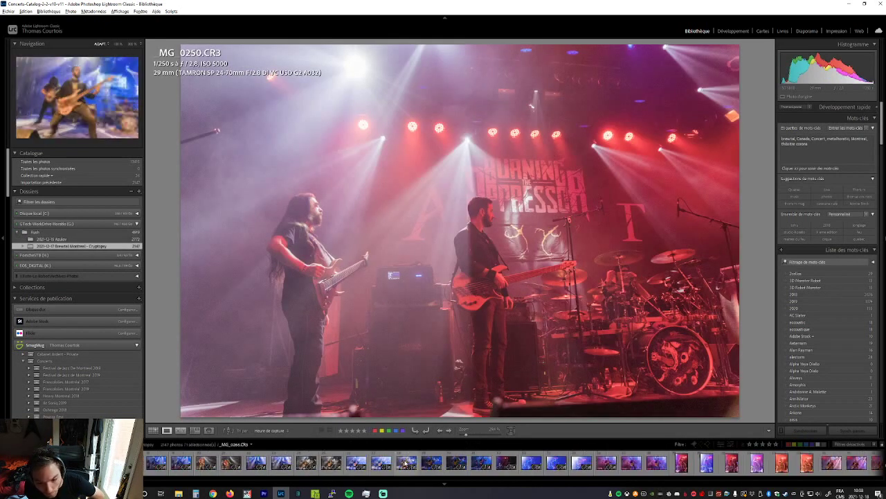
{"action": "left_click", "coordinate": [426, 460]}
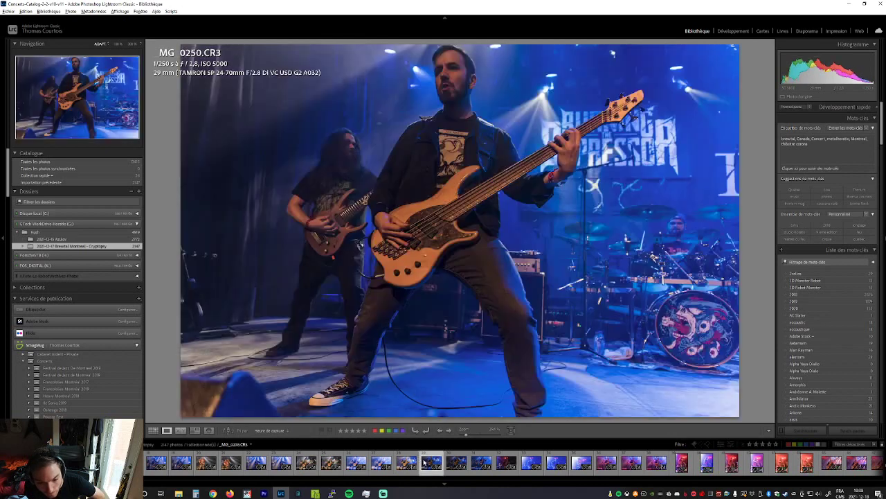
{"action": "scroll", "coordinate": [424, 463], "scroll_direction": "down", "scroll_amount": 5}
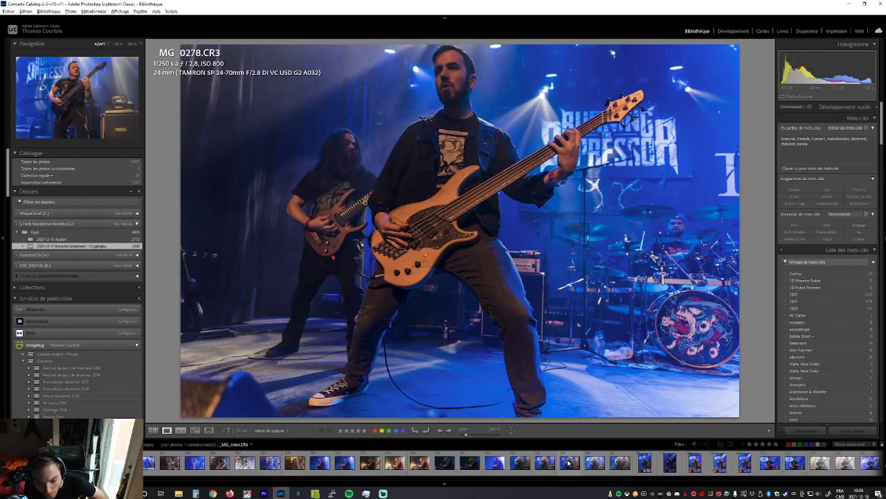
Browse the Burning the Oppressor photos, viewing guitarist shot _MG_0364, drummer _MG_0444, guitarist _MG_0502 and the green-lit stage shot _MG_0573
{"action": "left_click", "coordinate": [564, 463]}
{"action": "scroll", "coordinate": [562, 463], "scroll_direction": "down", "scroll_amount": 3}
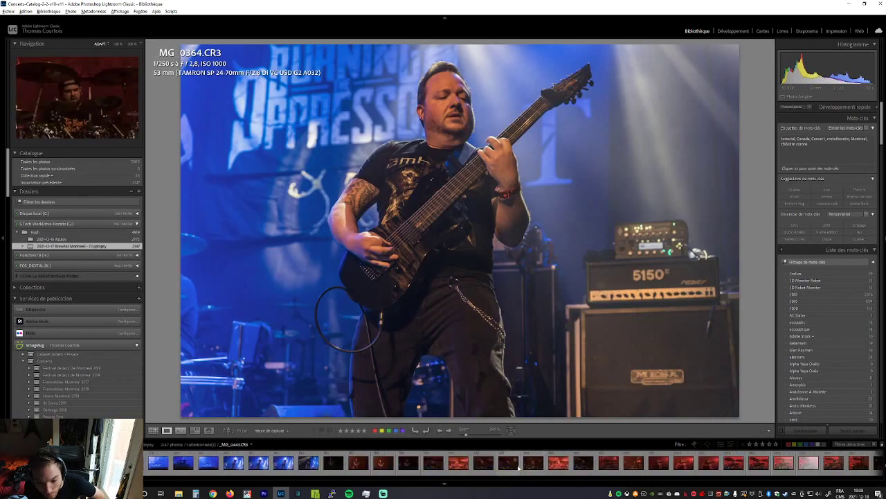
{"action": "left_click", "coordinate": [556, 463]}
{"action": "scroll", "coordinate": [561, 463], "scroll_direction": "down", "scroll_amount": 3}
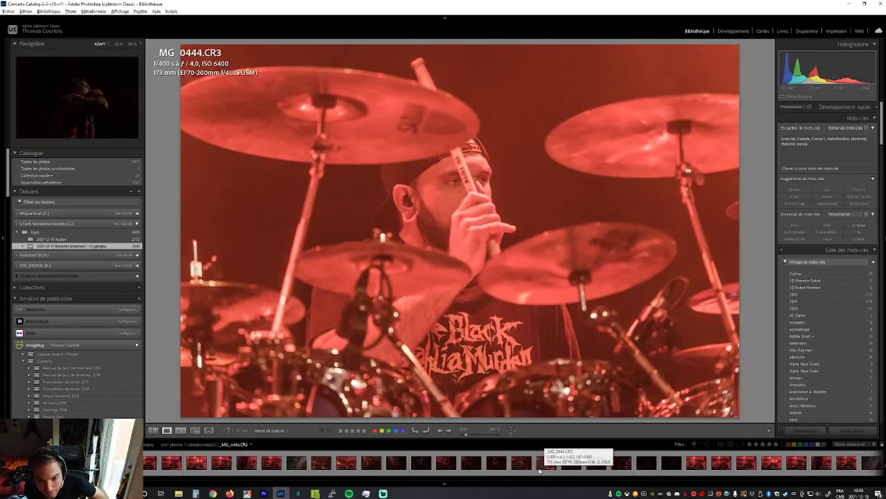
{"action": "left_click", "coordinate": [579, 462]}
{"action": "scroll", "coordinate": [582, 463], "scroll_direction": "down", "scroll_amount": 3}
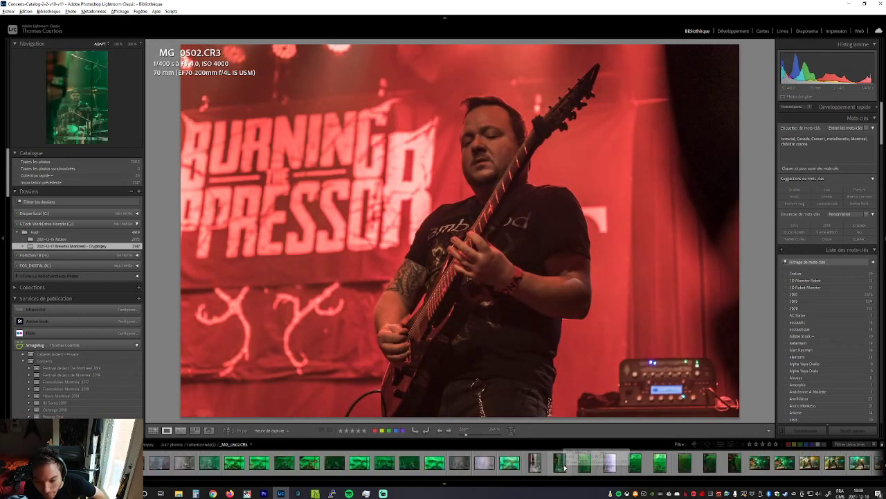
{"action": "left_click", "coordinate": [614, 464]}
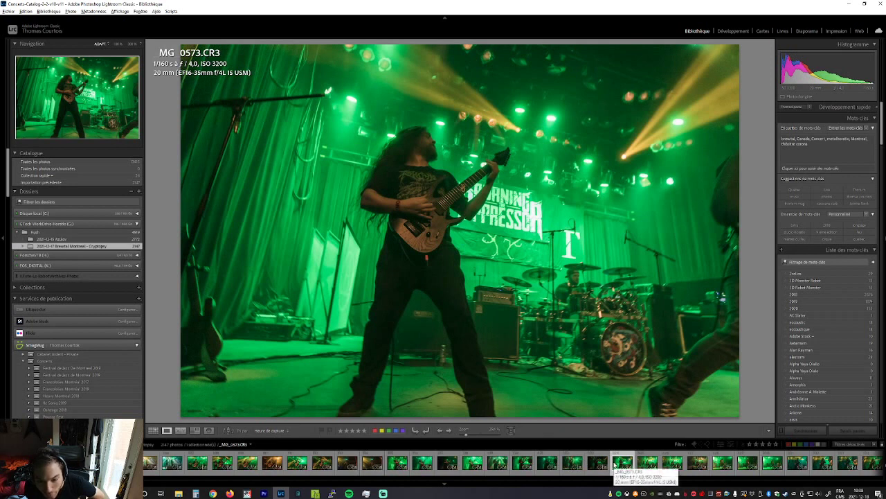
Continue further through the folder, viewing the portrait-format stage shot _MG_0780 and the purple-lit bassist _MG_1077
{"action": "scroll", "coordinate": [615, 464], "scroll_direction": "down", "scroll_amount": 3}
{"action": "scroll", "coordinate": [614, 463], "scroll_direction": "down", "scroll_amount": 3}
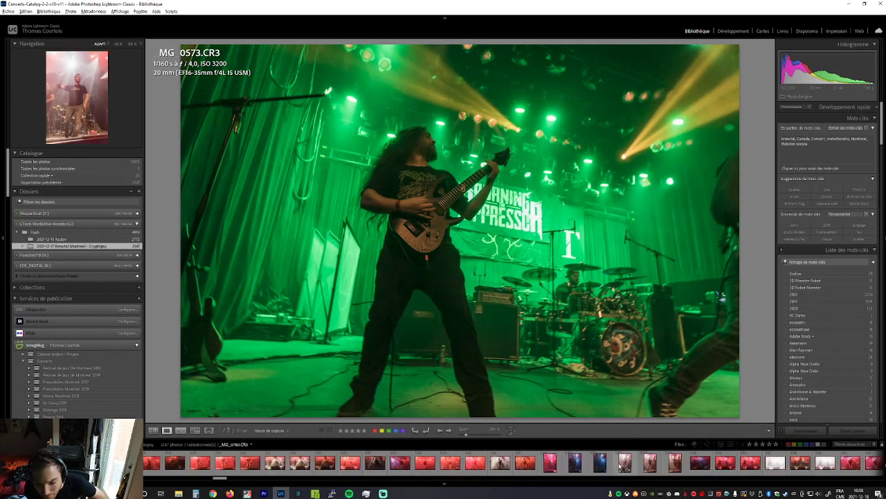
{"action": "left_click", "coordinate": [620, 464]}
{"action": "scroll", "coordinate": [615, 465], "scroll_direction": "down", "scroll_amount": 3}
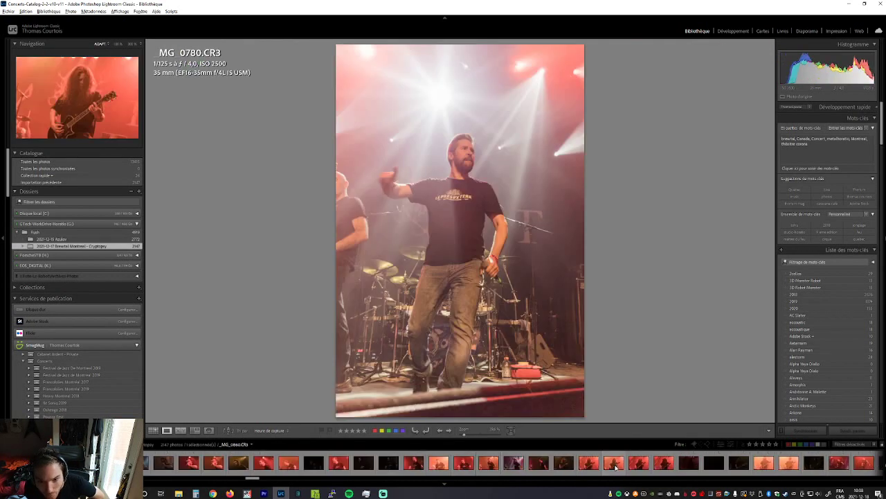
{"action": "scroll", "coordinate": [614, 465], "scroll_direction": "down", "scroll_amount": 6}
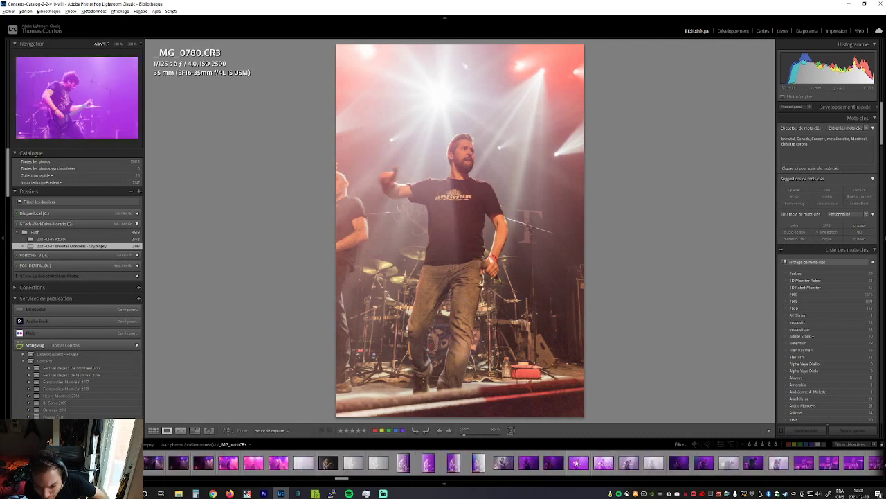
{"action": "left_click", "coordinate": [577, 463]}
View the green-lit drummer shots _MG_1090 and _MG_1092 and the purple-lit singer close-up _MG_1125
{"action": "scroll", "coordinate": [581, 465], "scroll_direction": "down", "scroll_amount": 3}
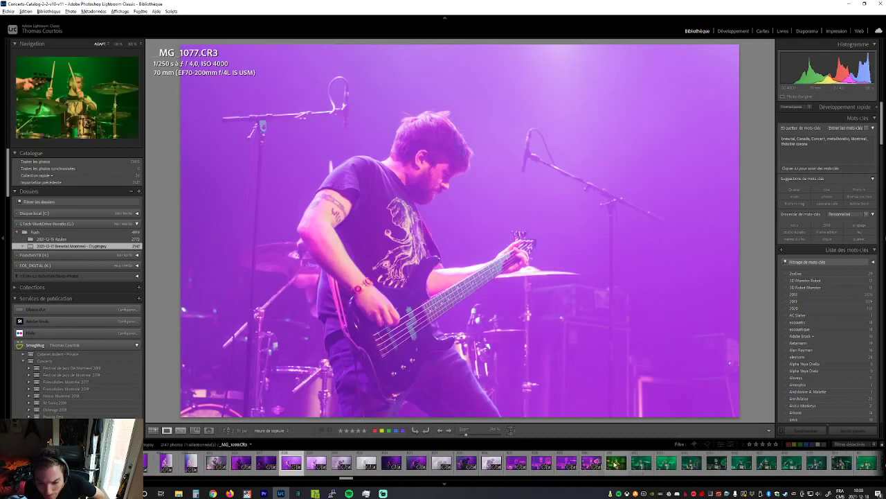
{"action": "left_click", "coordinate": [615, 462]}
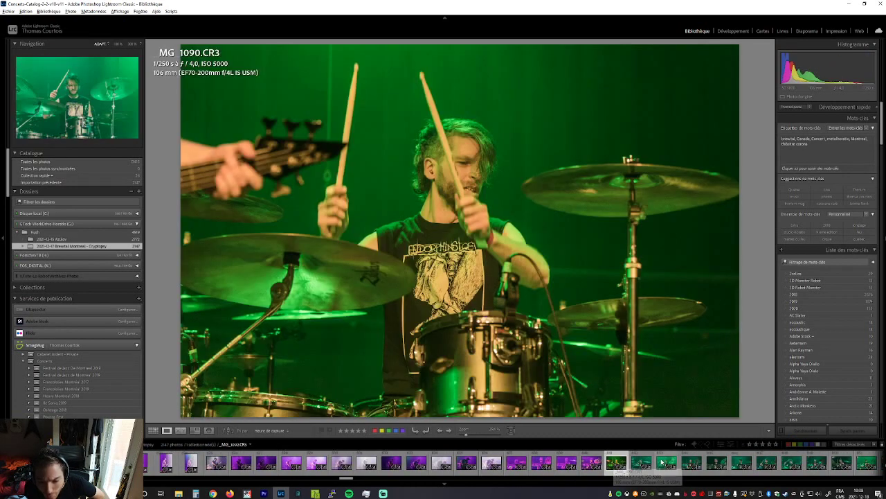
{"action": "left_click", "coordinate": [662, 462]}
{"action": "scroll", "coordinate": [661, 464], "scroll_direction": "down", "scroll_amount": 3}
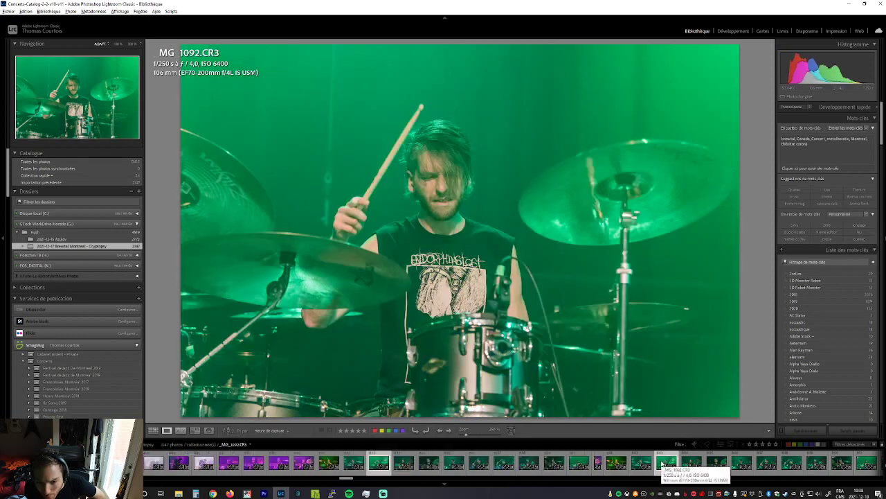
{"action": "left_click", "coordinate": [628, 462]}
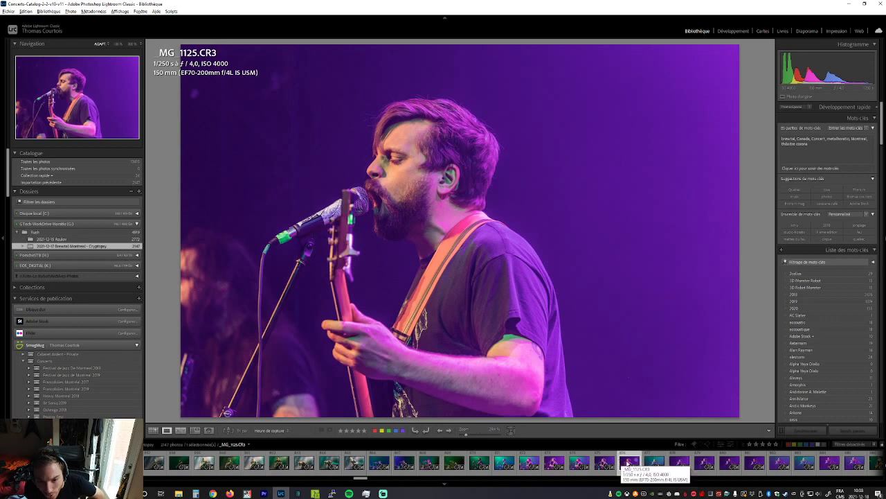
View the blue-lit guitarist _MG_1229, the wide-angle guitarist _MG_1436 and the headbanging bassist _MG_1482
{"action": "scroll", "coordinate": [651, 465], "scroll_direction": "down", "scroll_amount": 3}
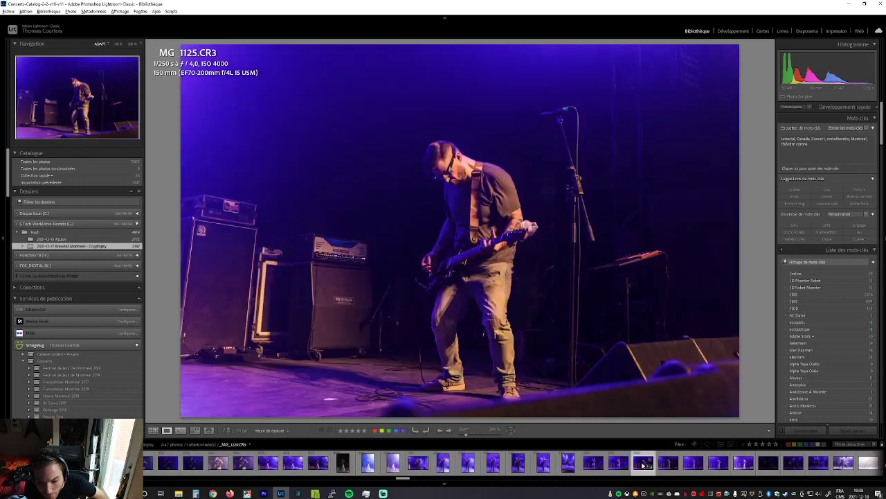
{"action": "left_click", "coordinate": [643, 466]}
{"action": "scroll", "coordinate": [642, 468], "scroll_direction": "down", "scroll_amount": 3}
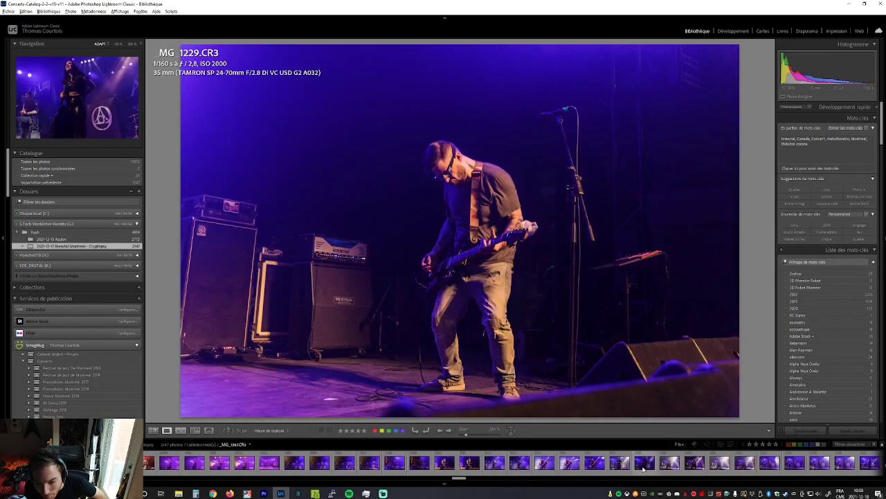
{"action": "scroll", "coordinate": [640, 470], "scroll_direction": "down", "scroll_amount": 3}
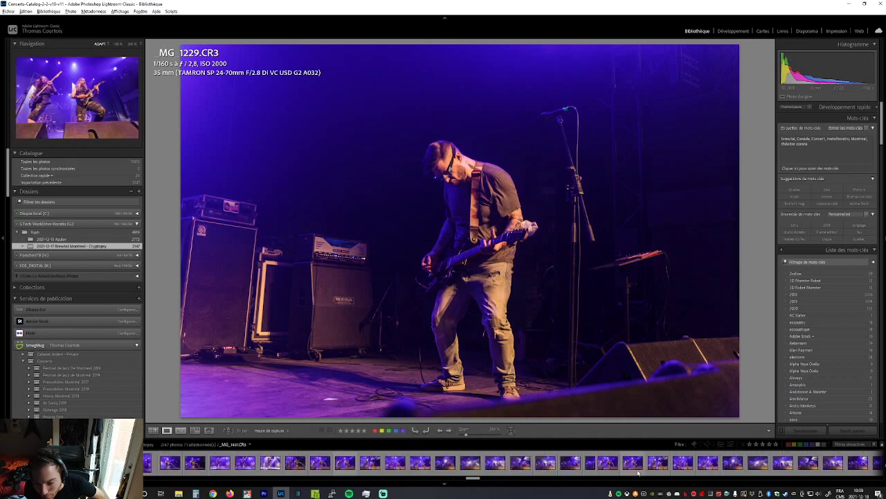
{"action": "left_click", "coordinate": [638, 465]}
{"action": "scroll", "coordinate": [633, 467], "scroll_direction": "down", "scroll_amount": 3}
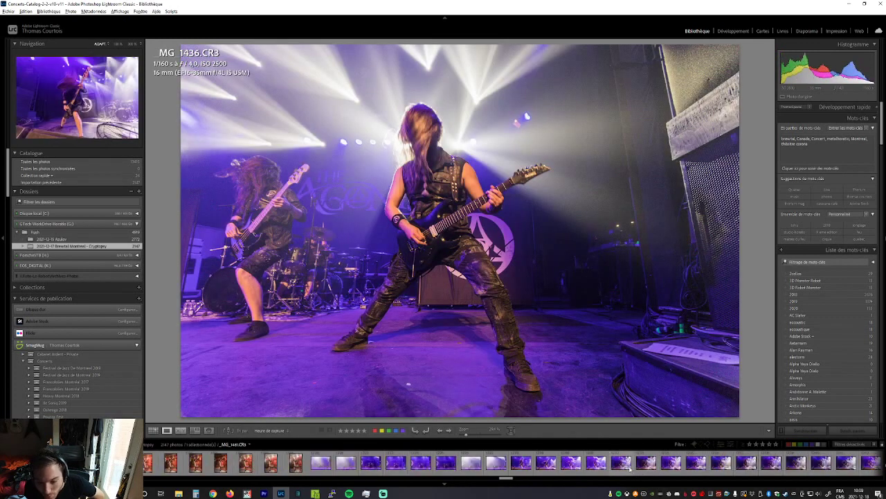
{"action": "left_click", "coordinate": [632, 467]}
Compare bassist shots _MG_1539 and _MG_1538, and view the yellow-lit guitarist _MG_1710 and the hair-swinging singer _MG_1839
{"action": "scroll", "coordinate": [643, 465], "scroll_direction": "down", "scroll_amount": 3}
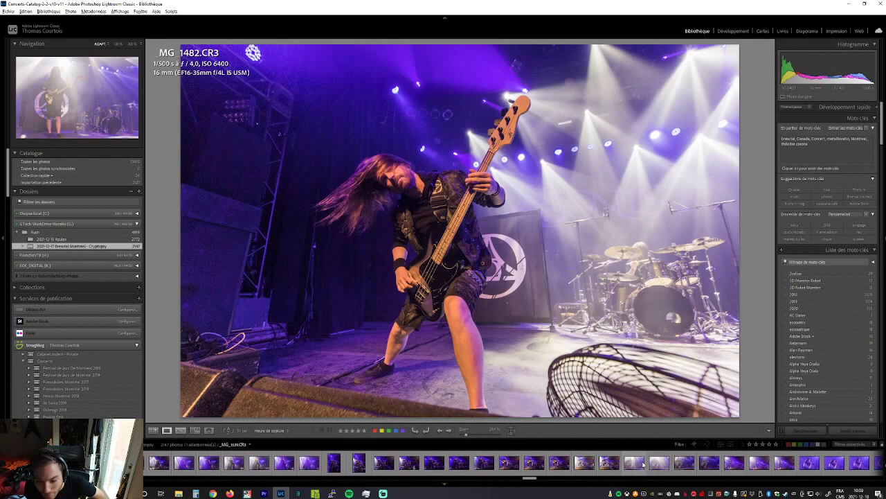
{"action": "left_click", "coordinate": [632, 465]}
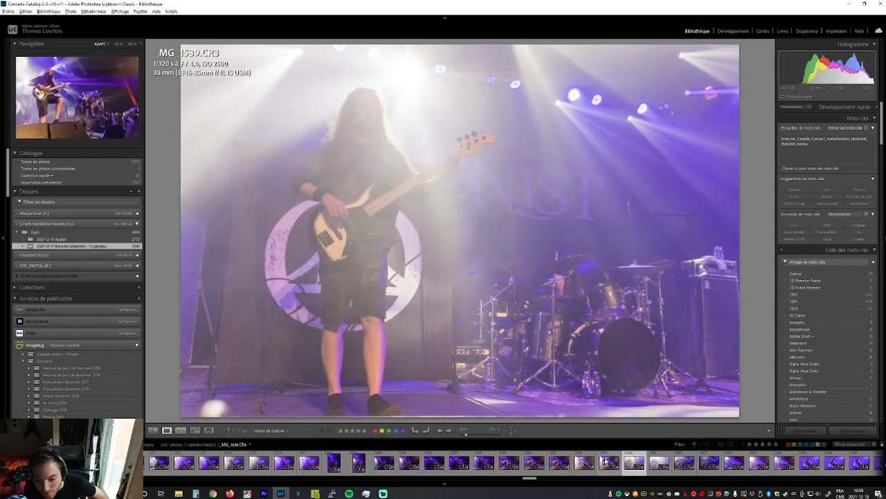
{"action": "left_click", "coordinate": [607, 463]}
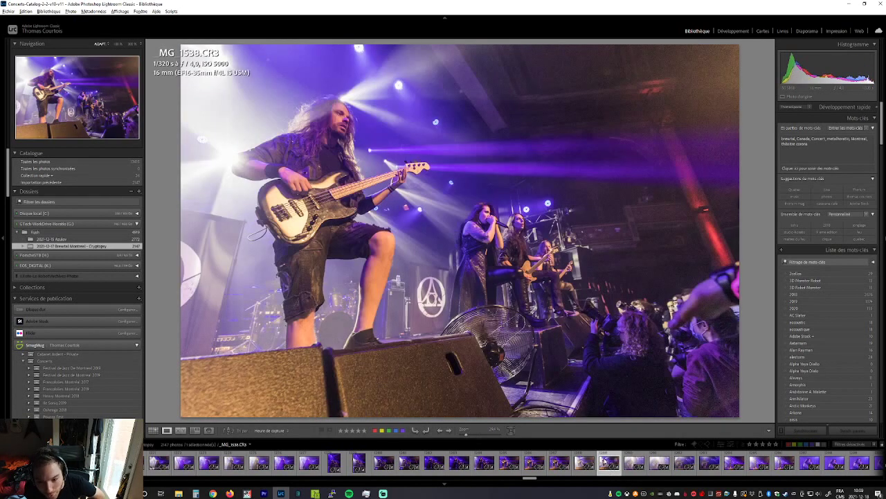
{"action": "scroll", "coordinate": [633, 465], "scroll_direction": "down", "scroll_amount": 10}
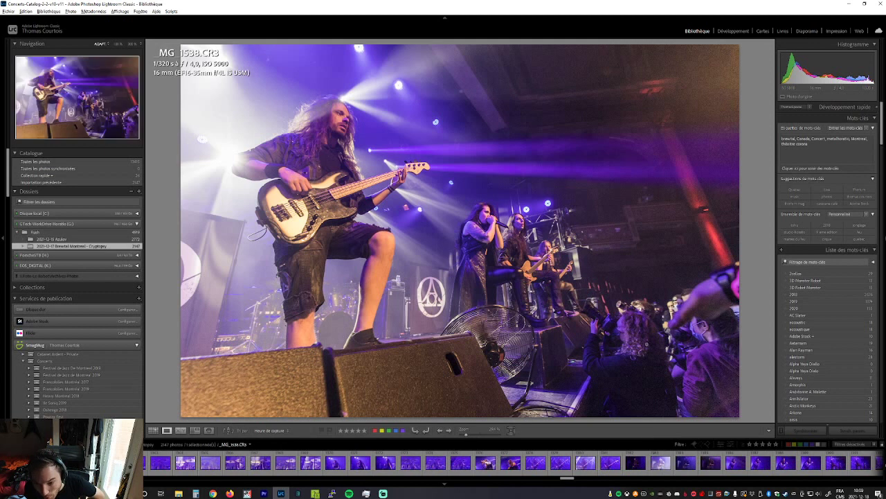
{"action": "scroll", "coordinate": [600, 465], "scroll_direction": "down", "scroll_amount": 10}
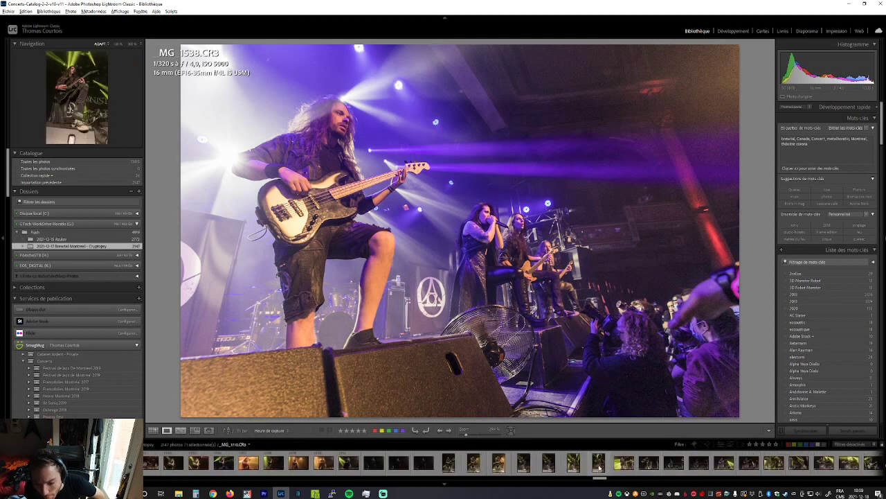
{"action": "left_click", "coordinate": [600, 463]}
{"action": "scroll", "coordinate": [623, 464], "scroll_direction": "down", "scroll_amount": 10}
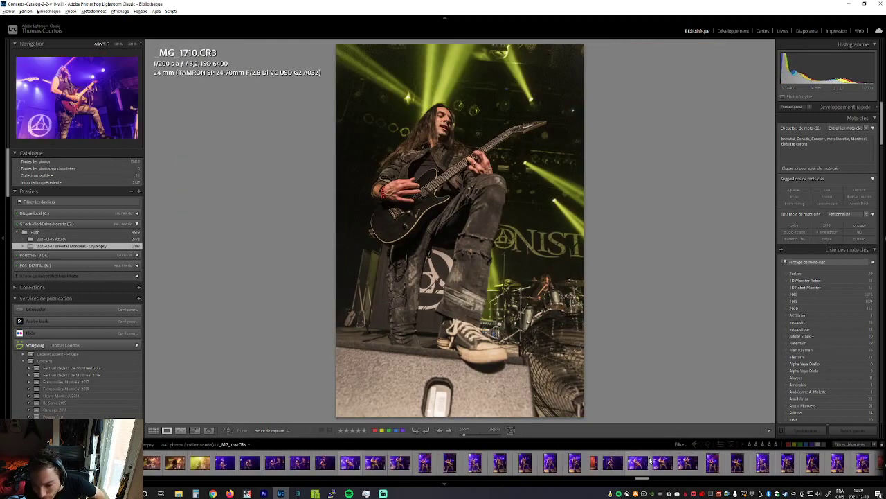
{"action": "left_click", "coordinate": [663, 463]}
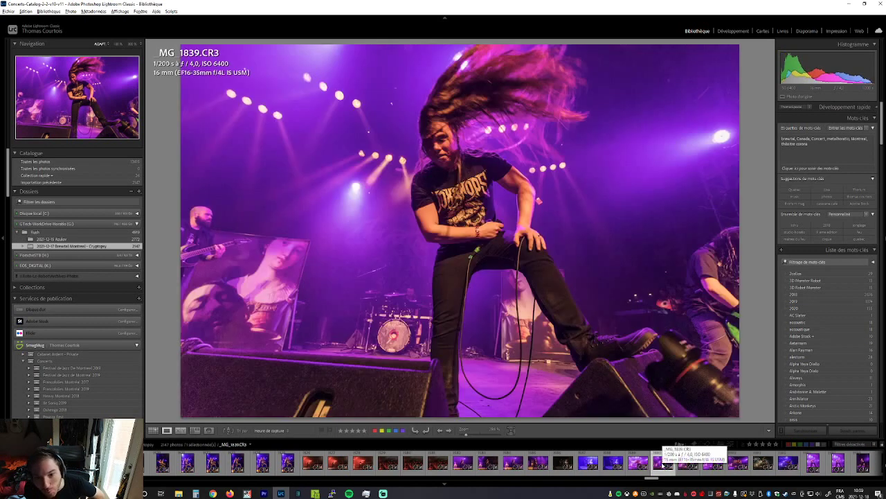